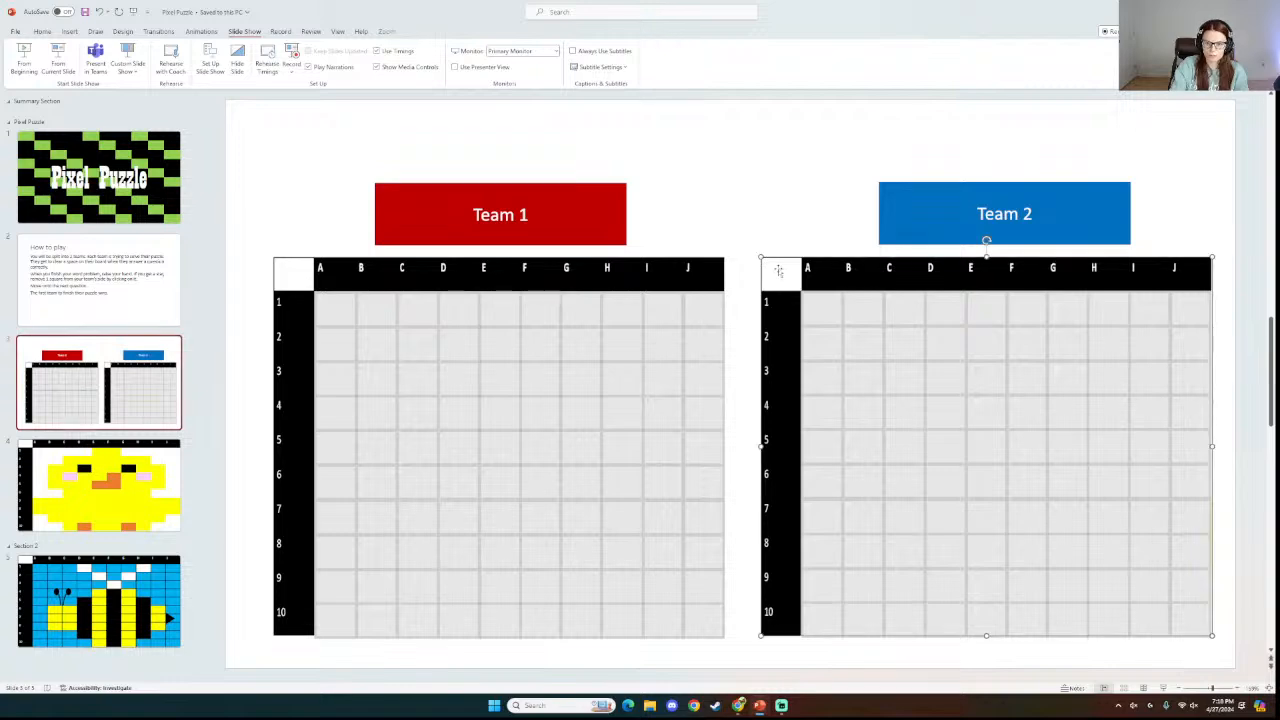
Look through the pixel-art puzzle slides, ending on the bee grid slide.
{"action": "left_click", "coordinate": [95, 484]}
{"action": "left_click", "coordinate": [115, 388]}
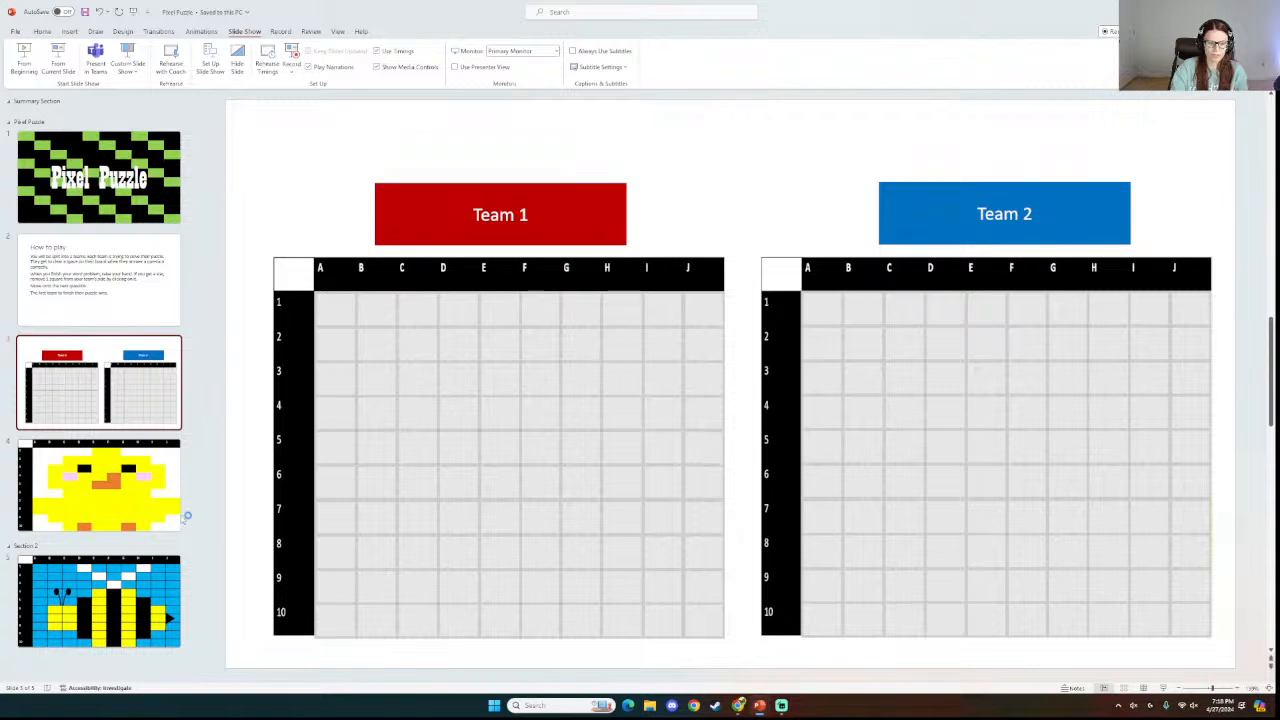
{"action": "left_click", "coordinate": [146, 628]}
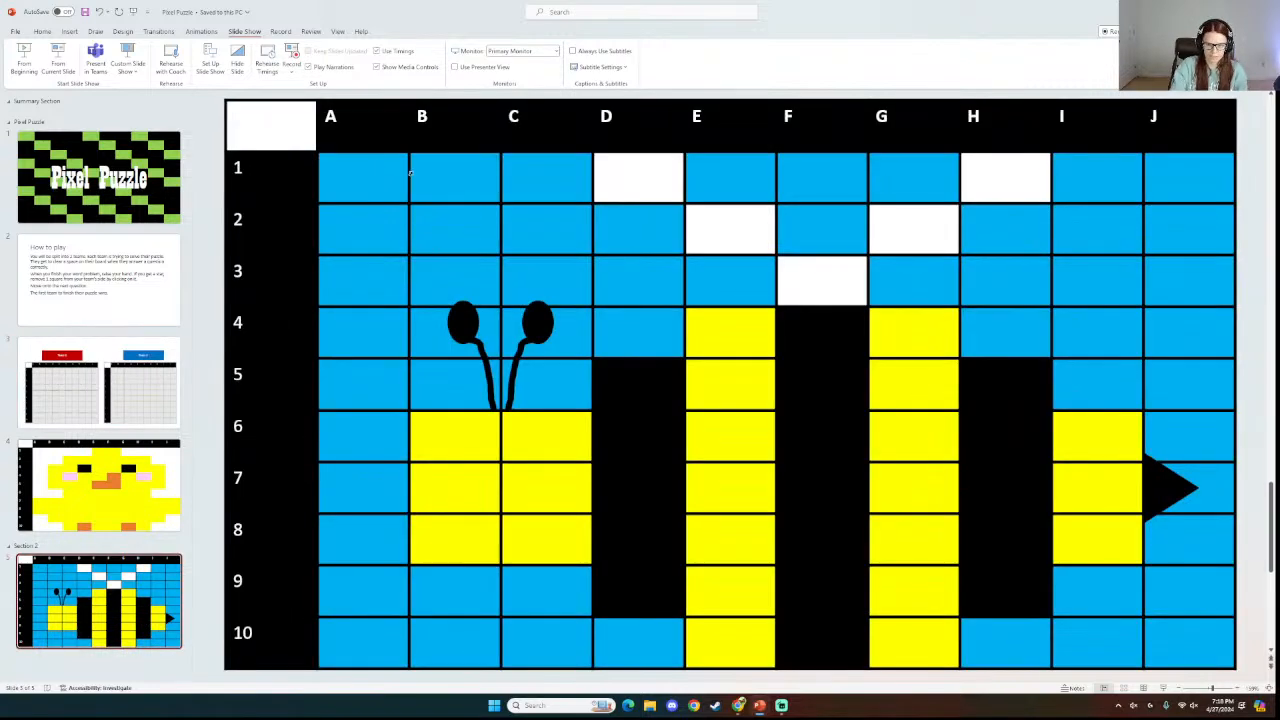
{"action": "key", "text": "Up"}
{"action": "key", "text": "Down"}
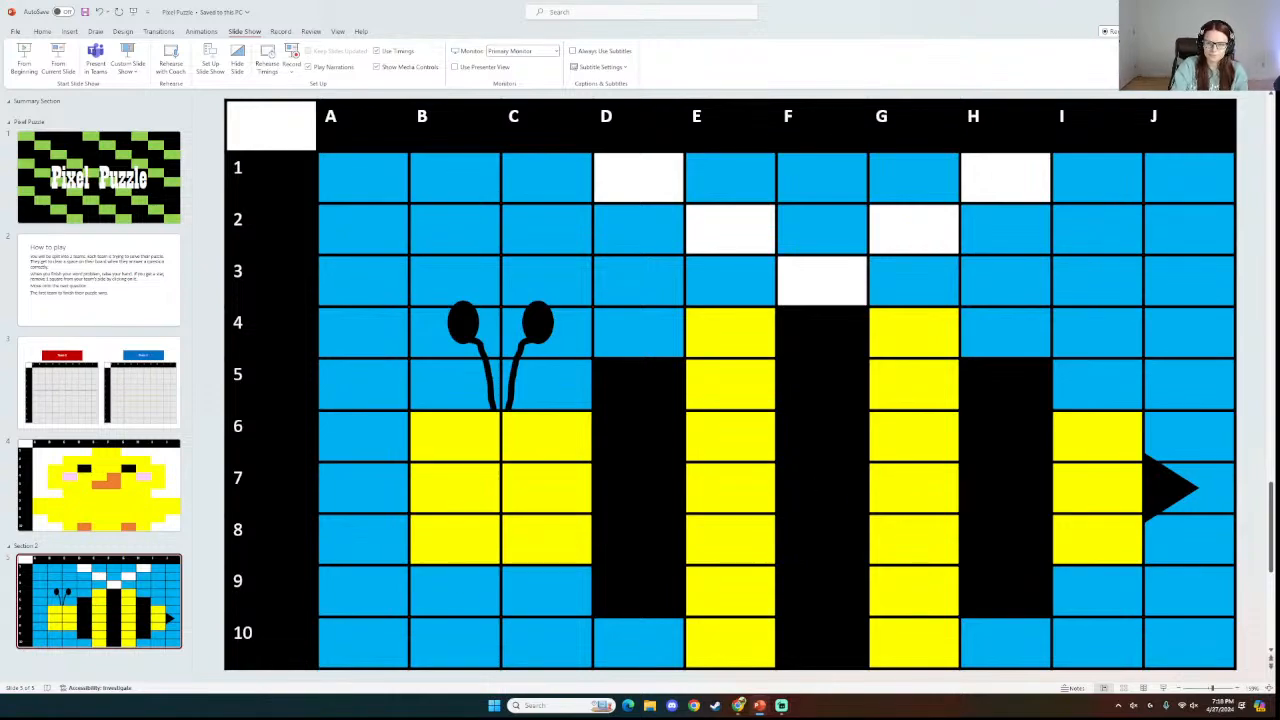
Switch to the Presentation1 window and open its second slide with the large smiley face.
{"action": "left_click", "coordinate": [1218, 11]}
{"action": "left_click", "coordinate": [765, 705]}
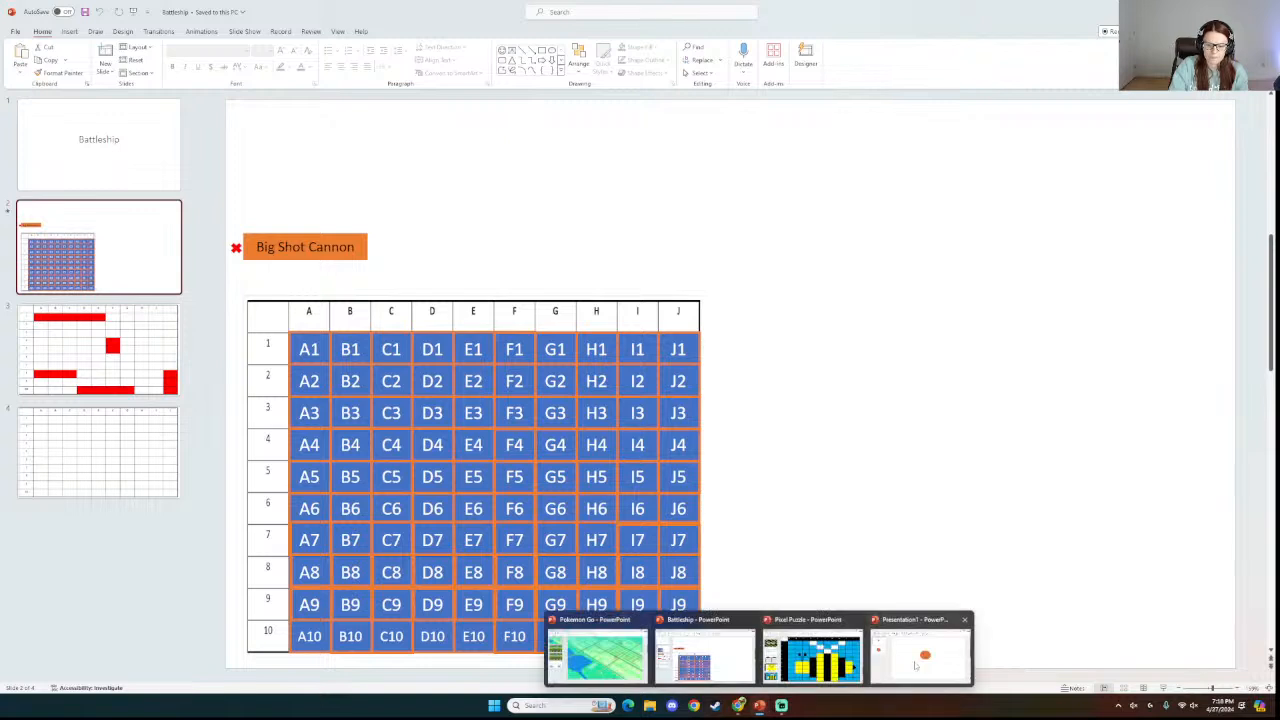
{"action": "left_click", "coordinate": [915, 665]}
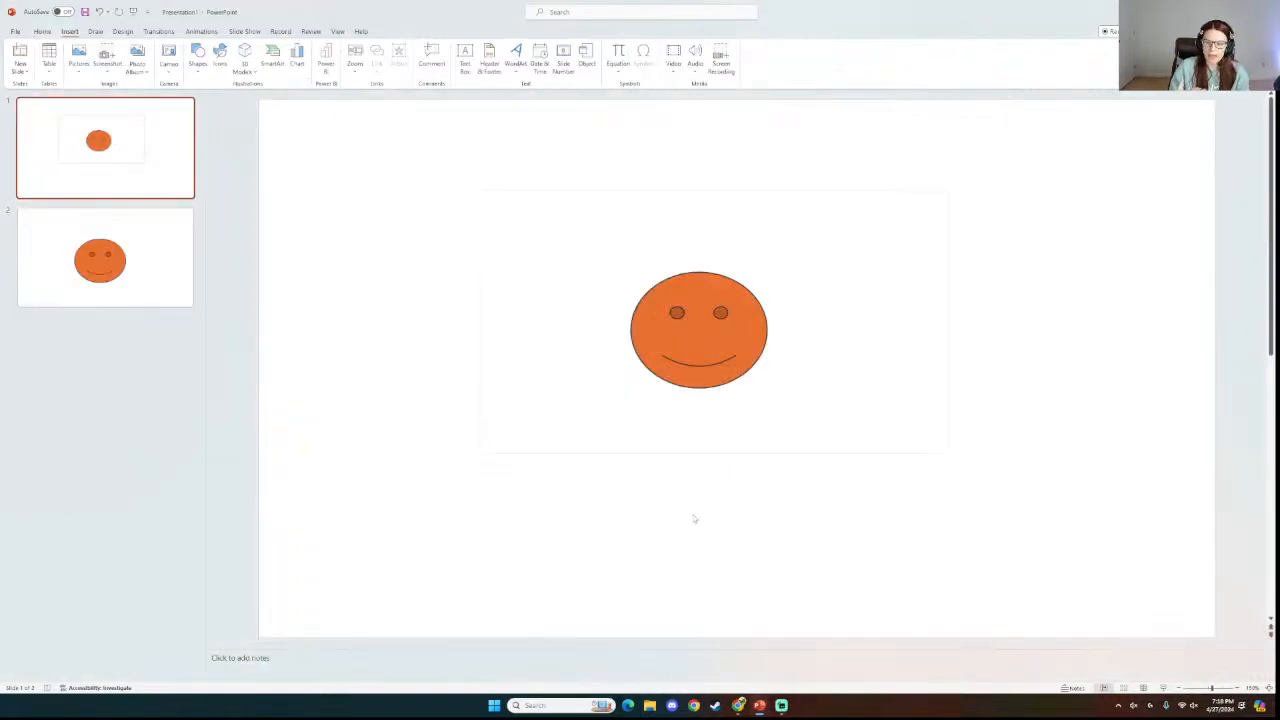
{"action": "left_click", "coordinate": [138, 262]}
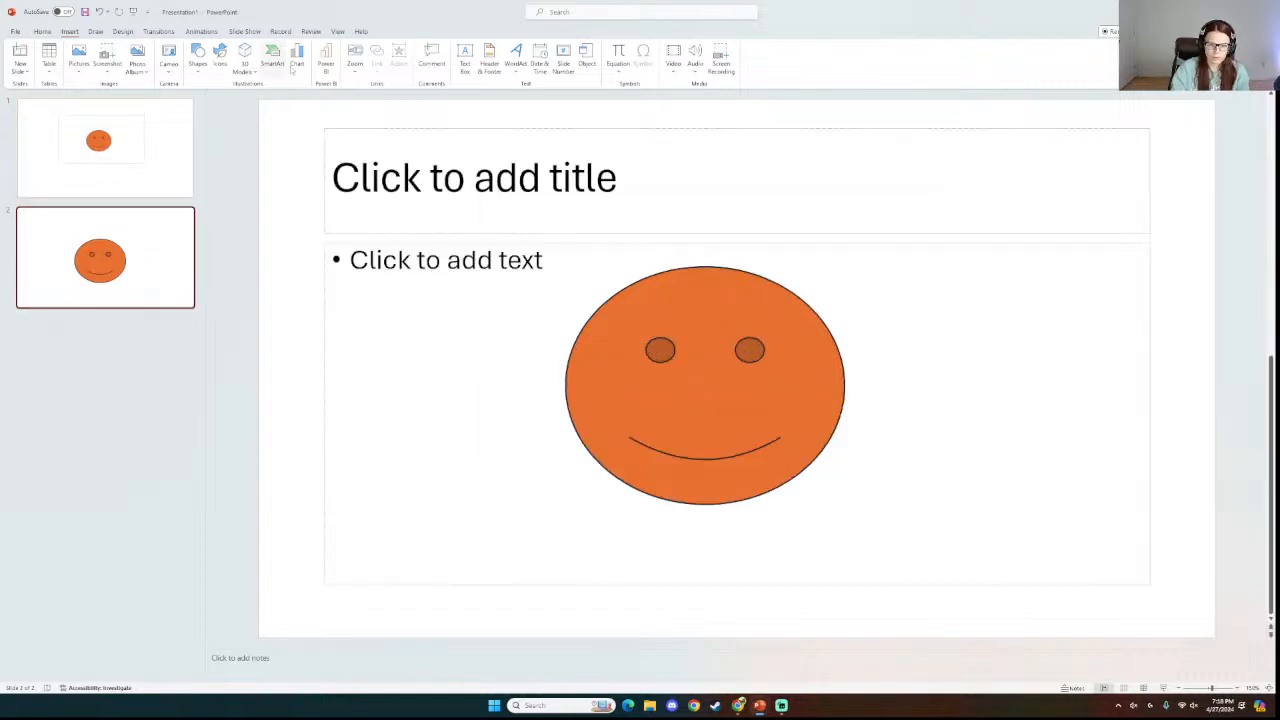
Delete the empty title and text placeholders from the second slide.
{"action": "left_click", "coordinate": [355, 129]}
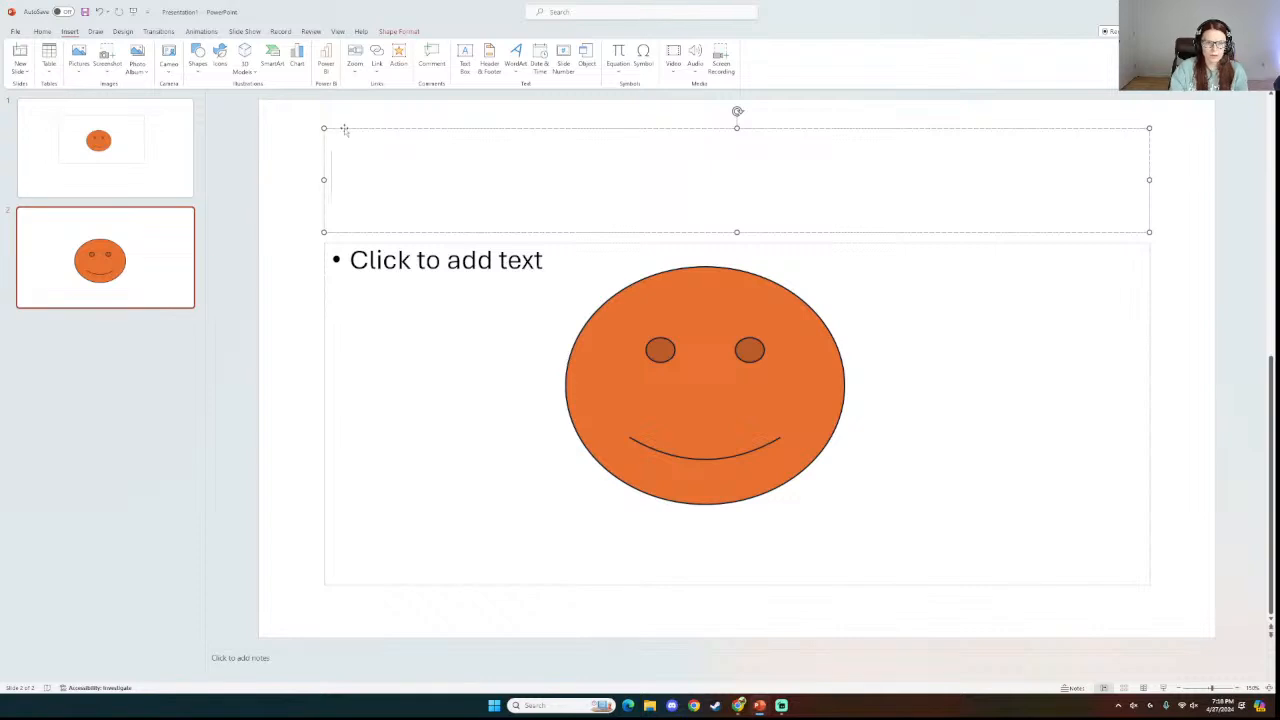
{"action": "key", "text": "Escape"}
{"action": "key", "text": "Delete"}
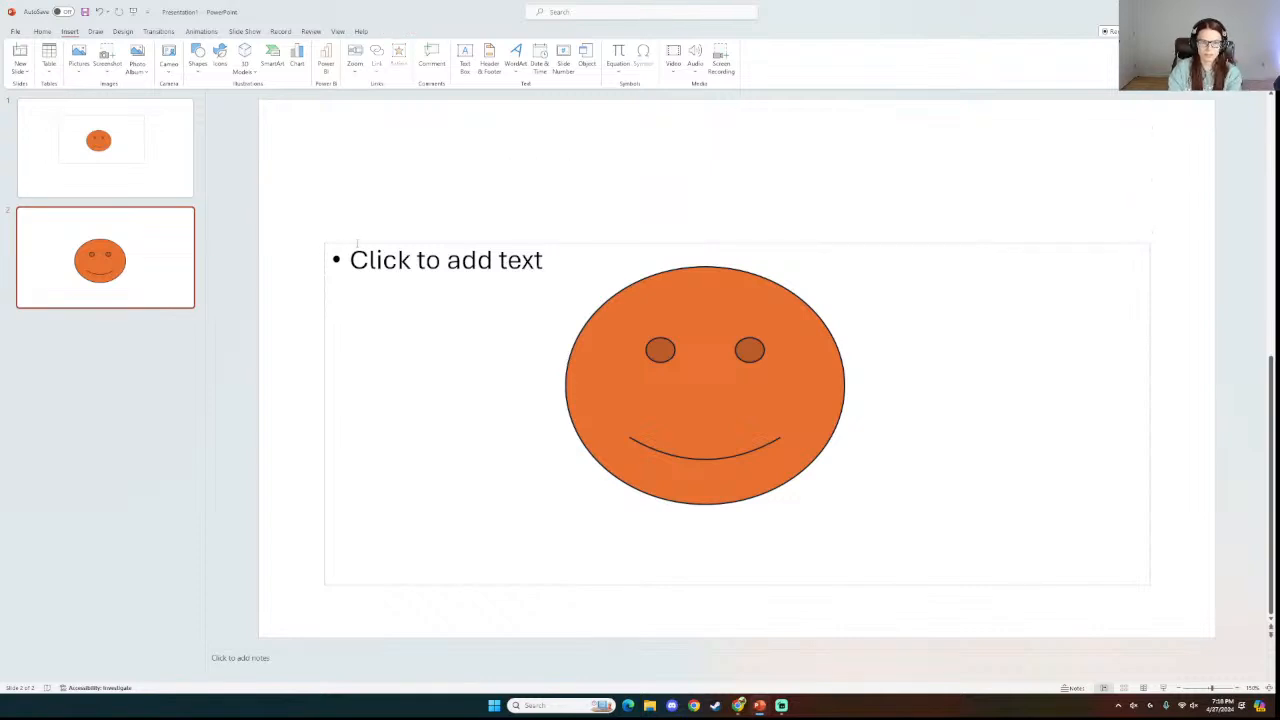
{"action": "left_click", "coordinate": [322, 250]}
{"action": "key", "text": "Delete"}
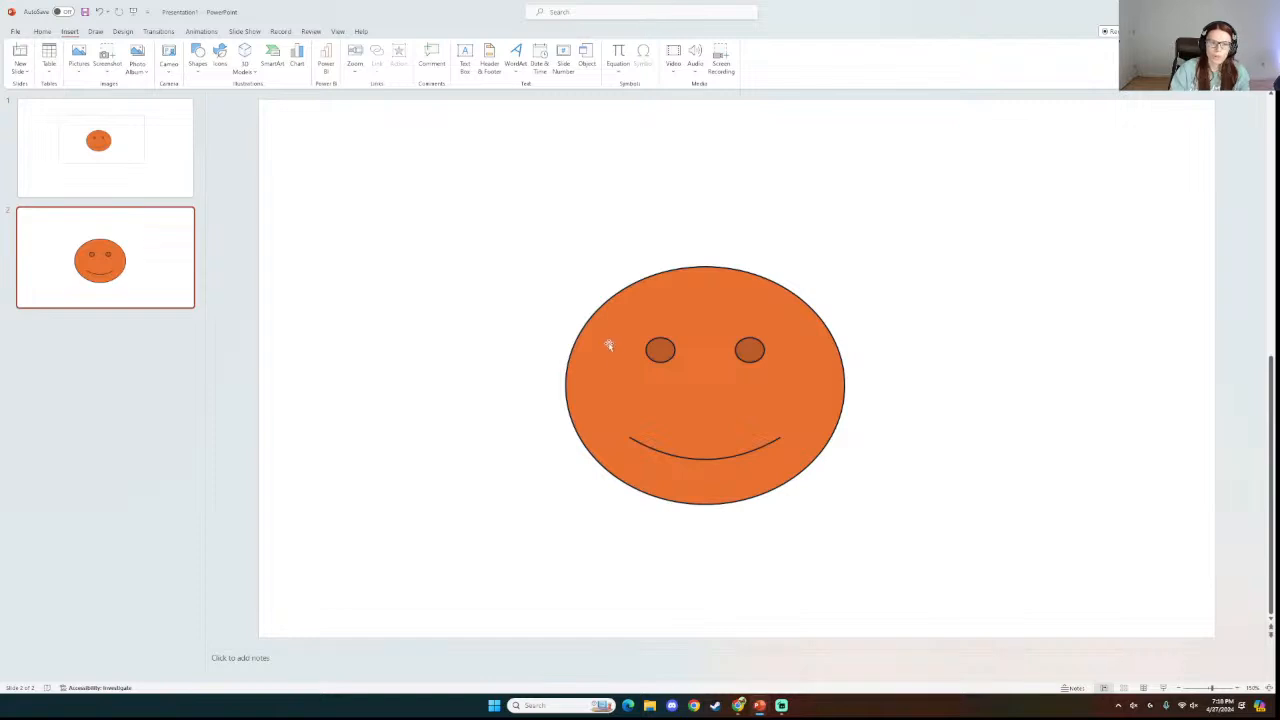
Move the smiley face slightly higher on the slide.
{"action": "left_click", "coordinate": [200, 31]}
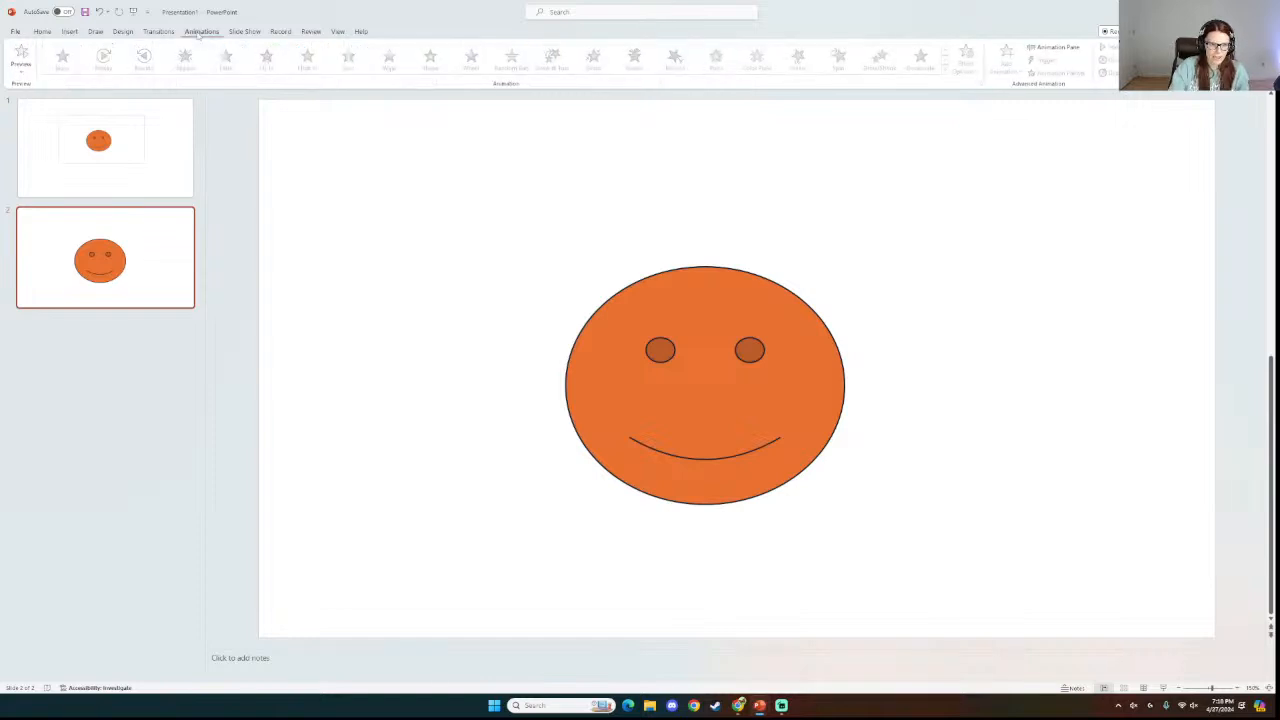
{"action": "left_click", "coordinate": [665, 318]}
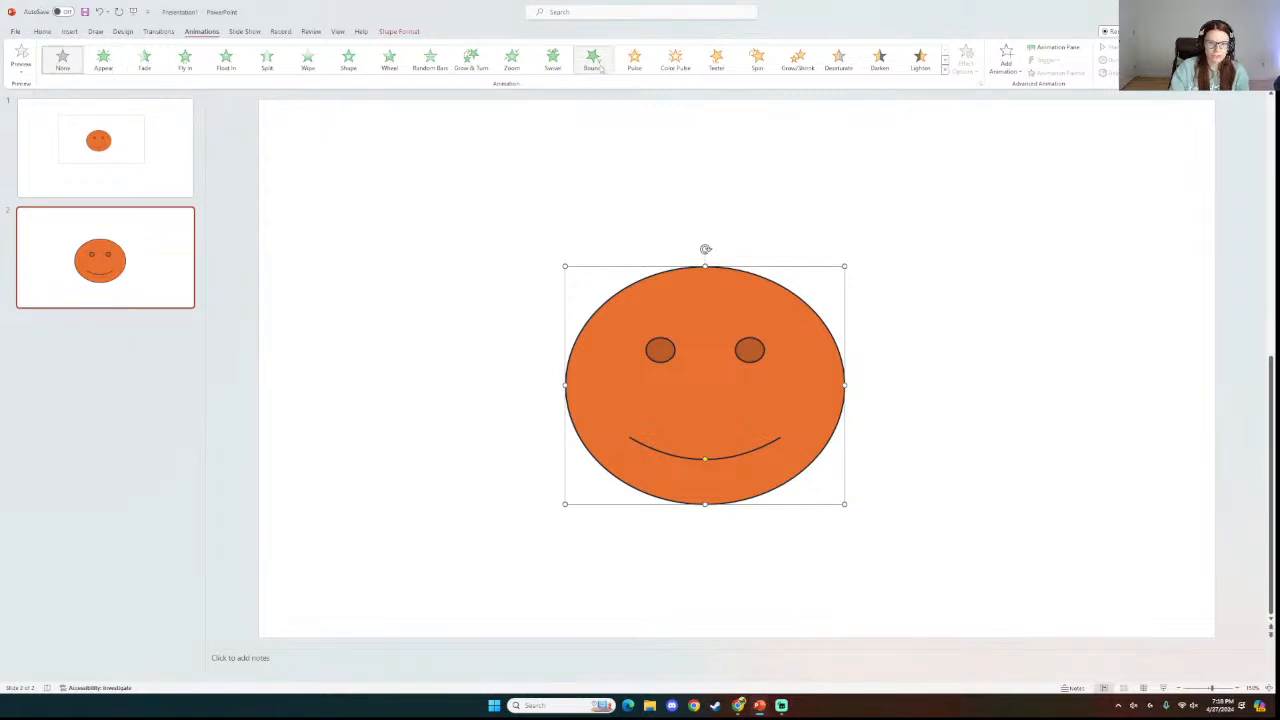
{"action": "left_click", "coordinate": [1006, 62]}
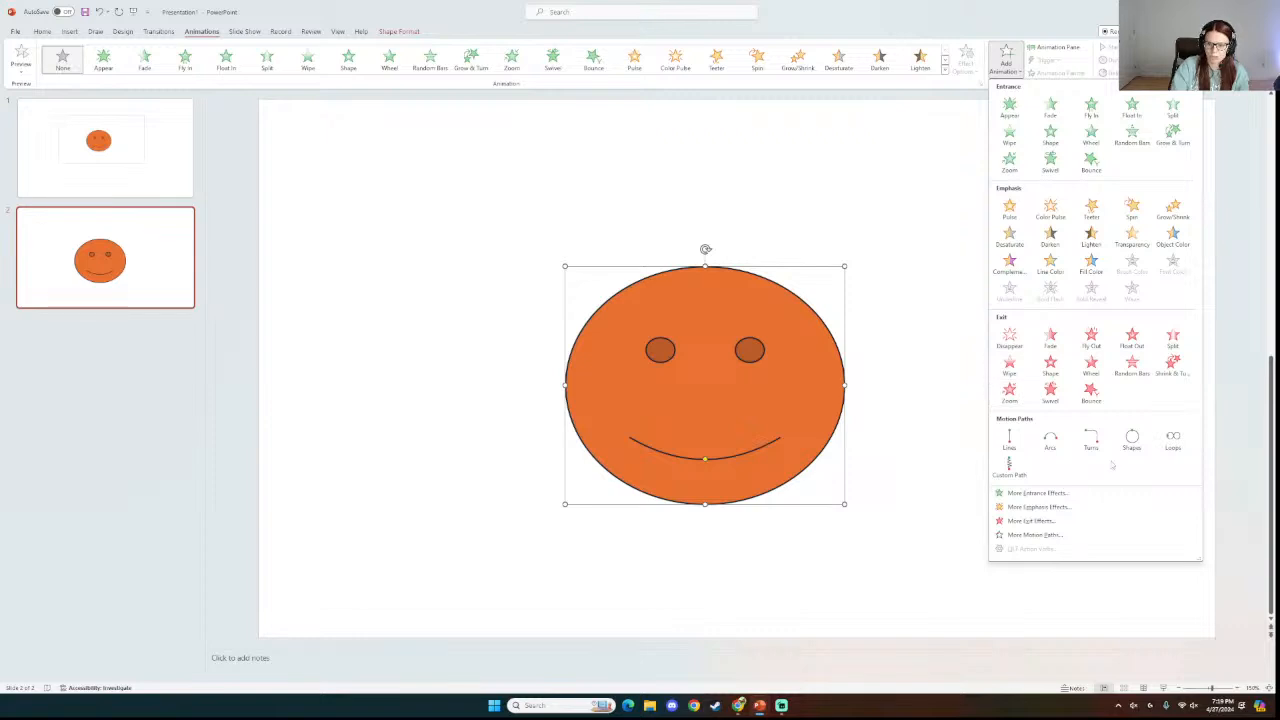
{"action": "left_click", "coordinate": [758, 380]}
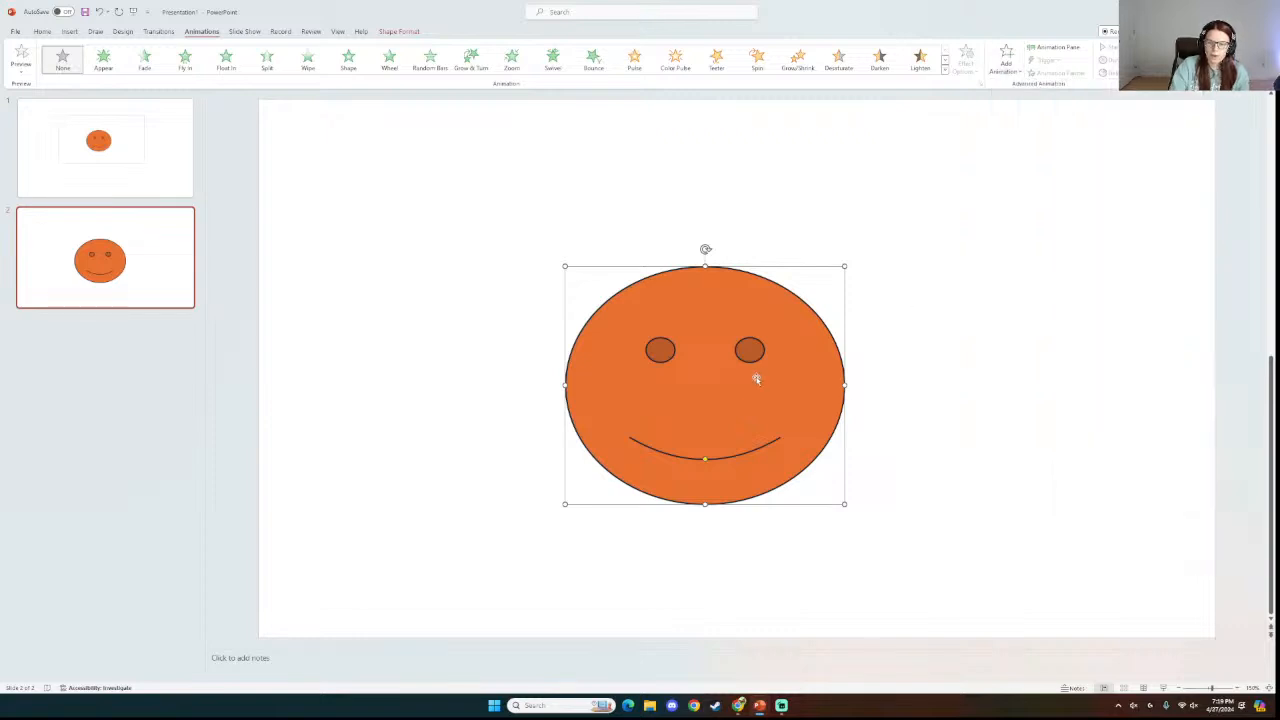
{"action": "left_click_drag", "start_coordinate": [698, 392], "coordinate": [707, 333]}
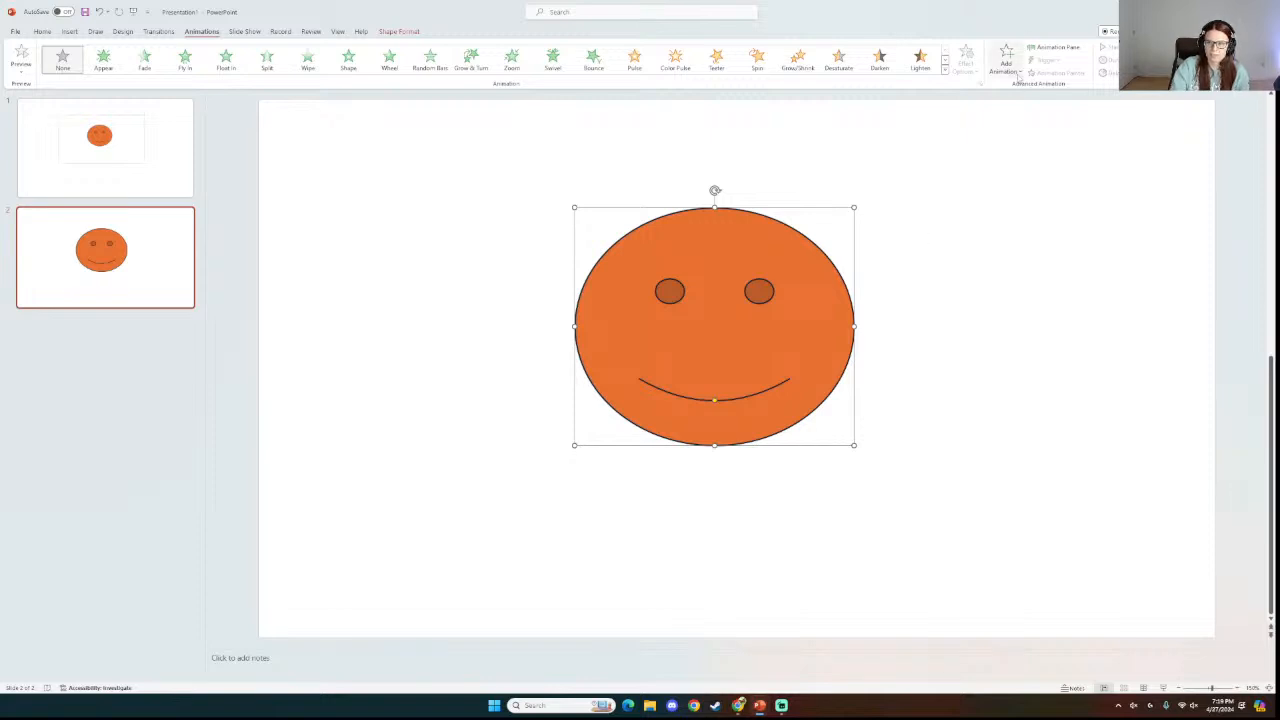
Add a Fly In entrance animation to the smiley face with the direction From Left.
{"action": "left_click", "coordinate": [1019, 73]}
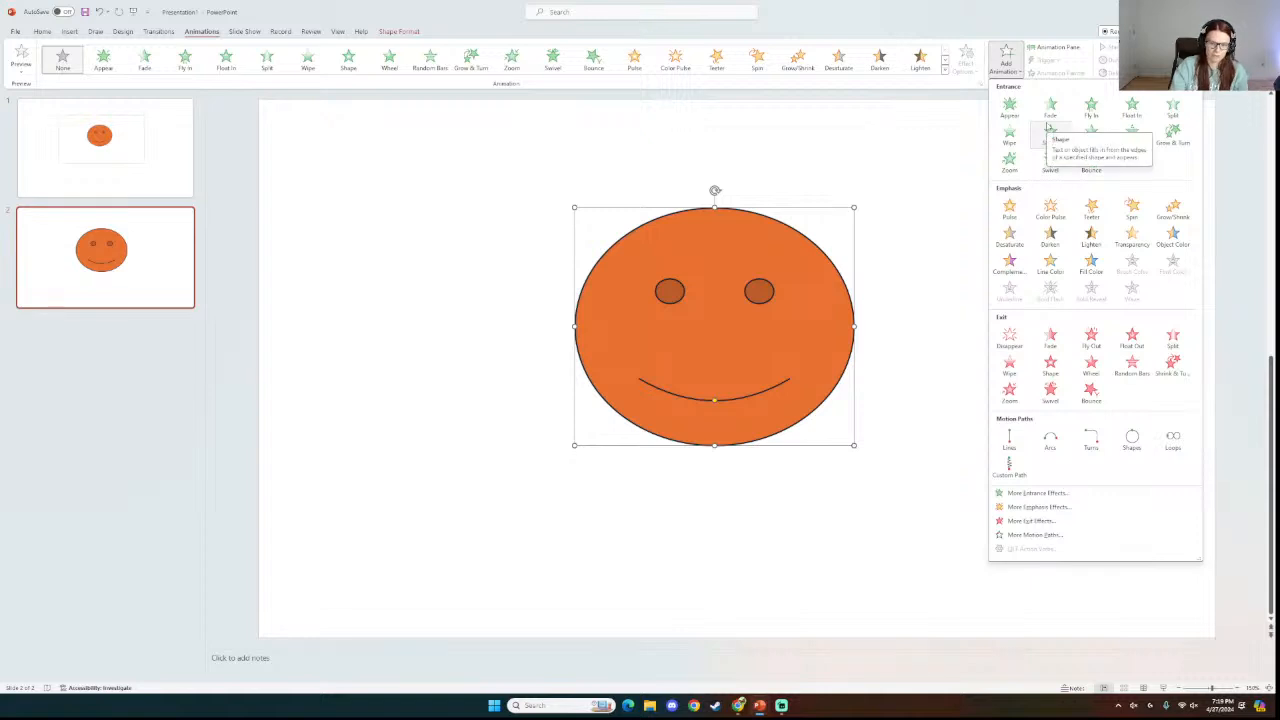
{"action": "left_click", "coordinate": [1093, 112]}
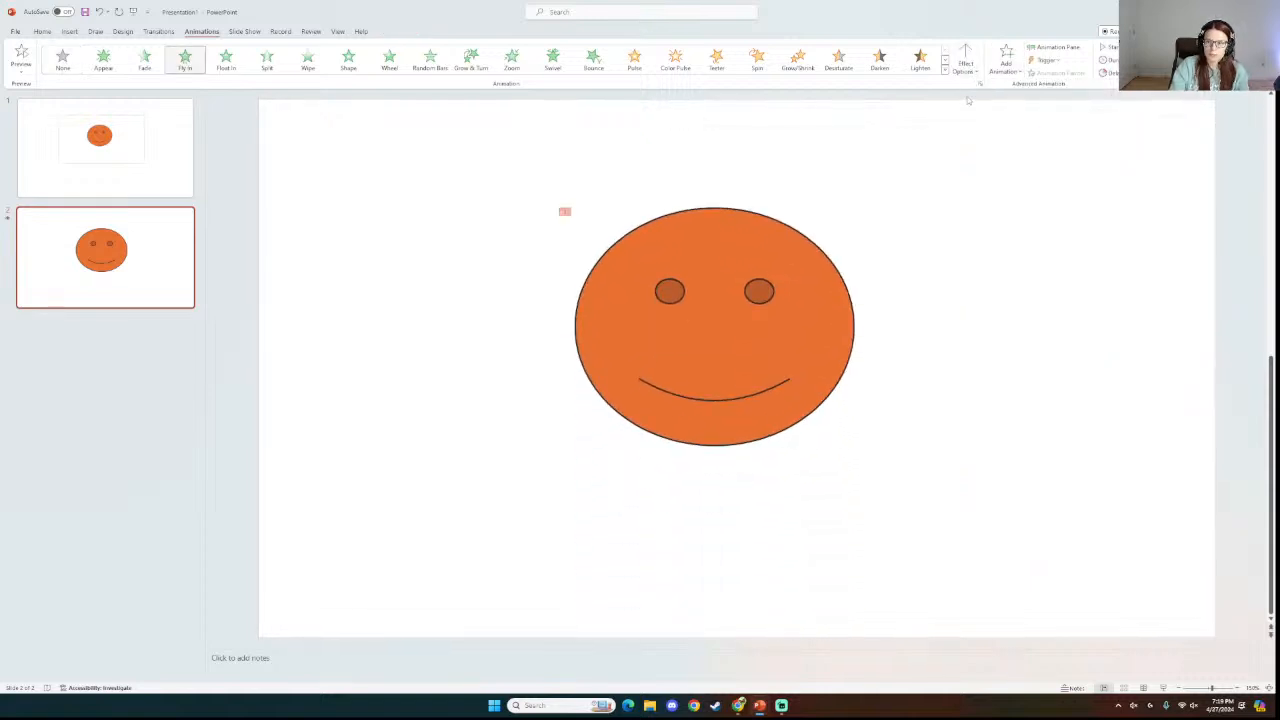
{"action": "left_click", "coordinate": [976, 74]}
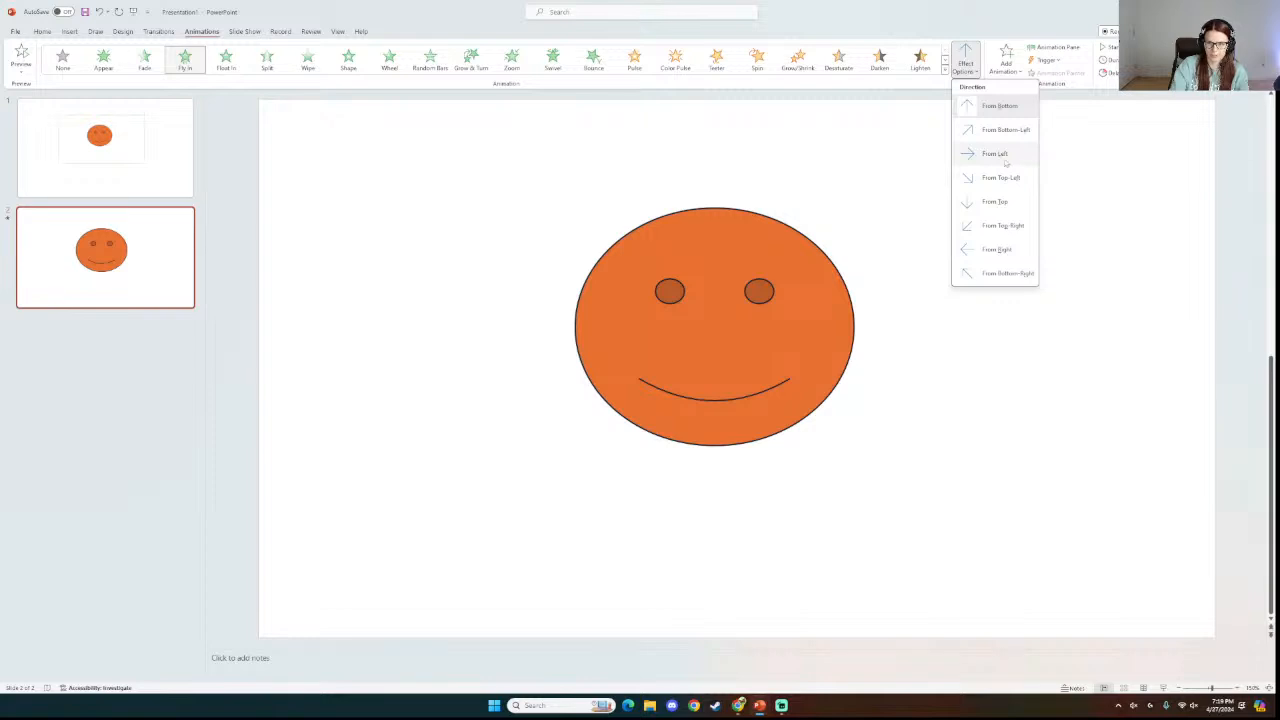
{"action": "left_click", "coordinate": [991, 155]}
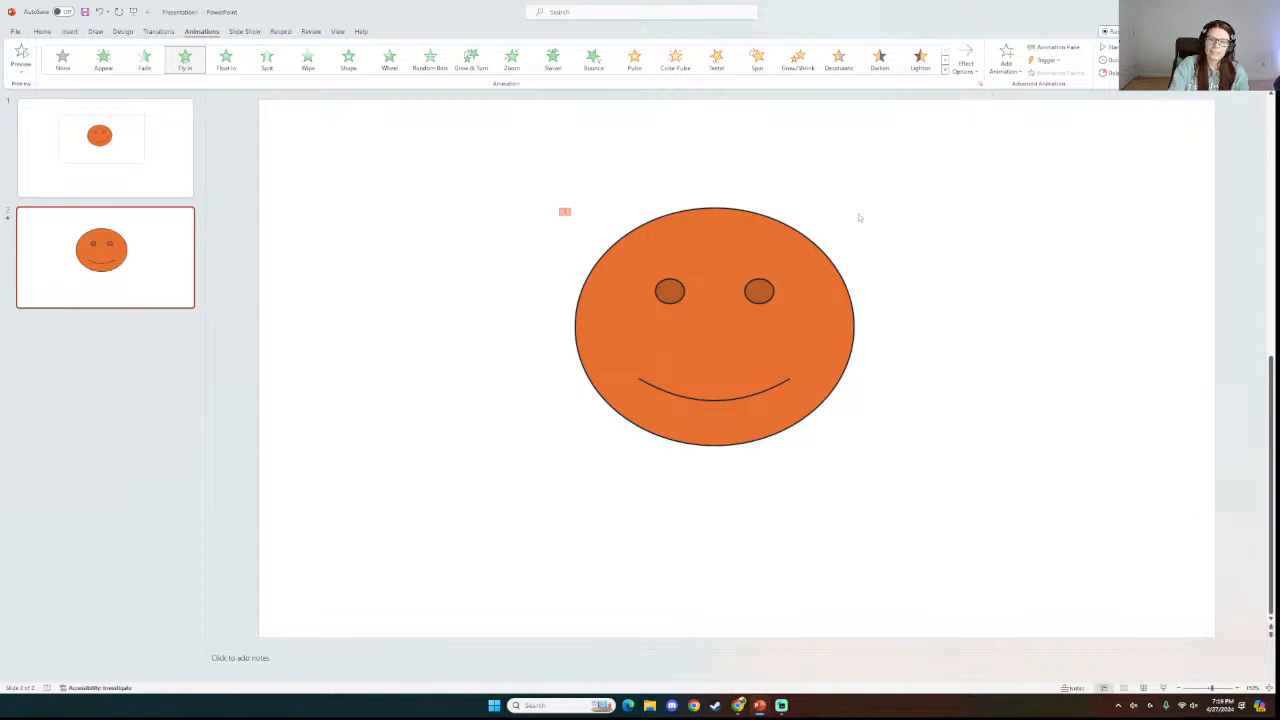
Add a Spin emphasis animation to the smiley face and set its direction to Counterclockwise.
{"action": "left_click", "coordinate": [723, 308]}
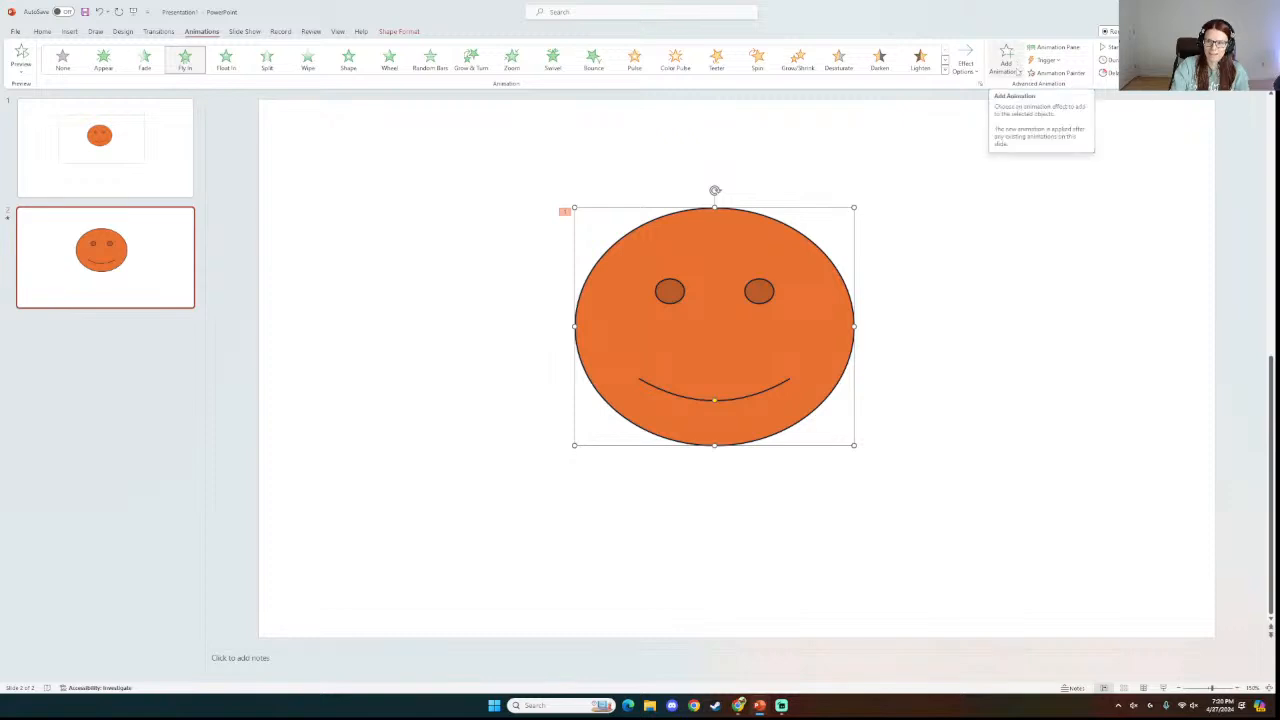
{"action": "left_click", "coordinate": [1007, 62]}
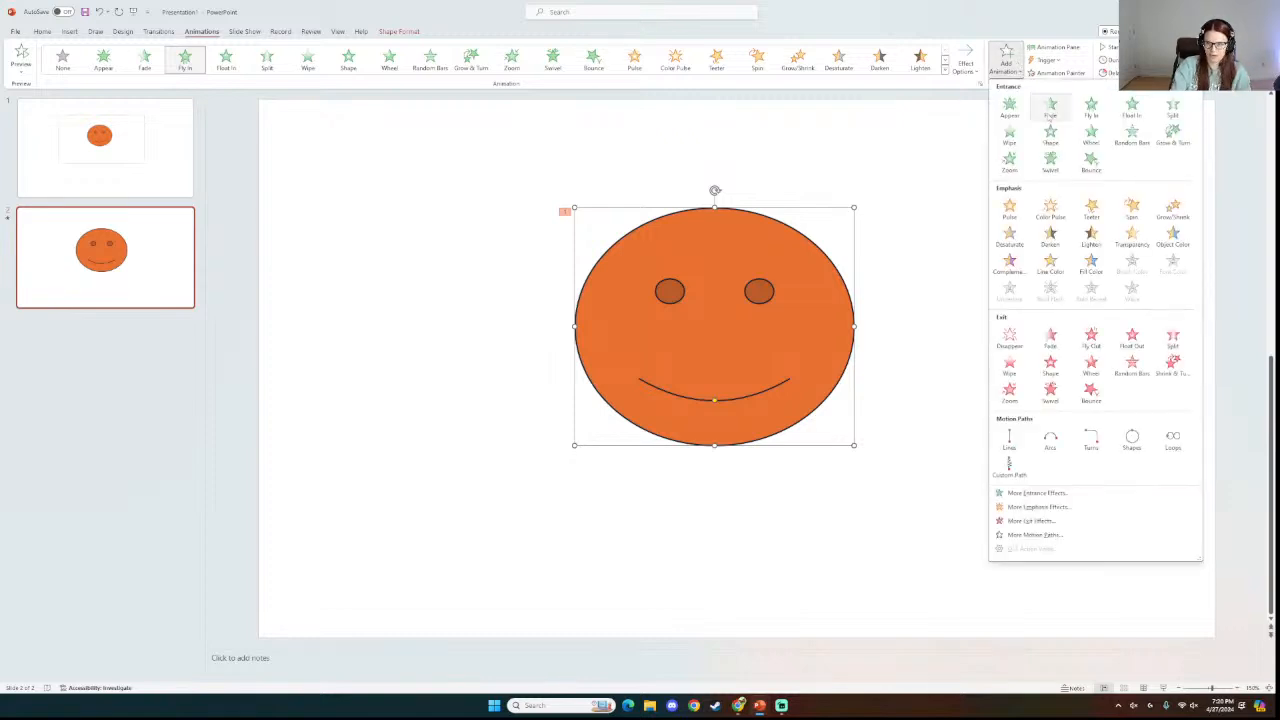
{"action": "left_click", "coordinate": [1131, 210]}
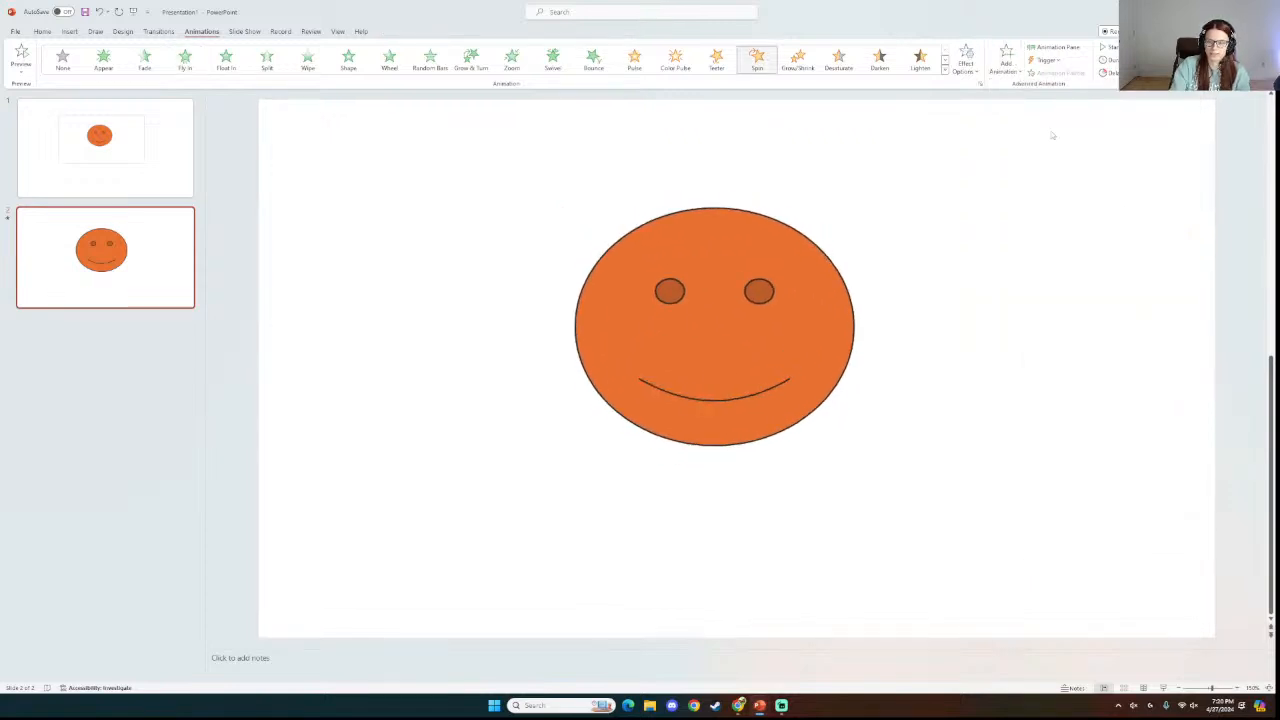
{"action": "left_click", "coordinate": [974, 74]}
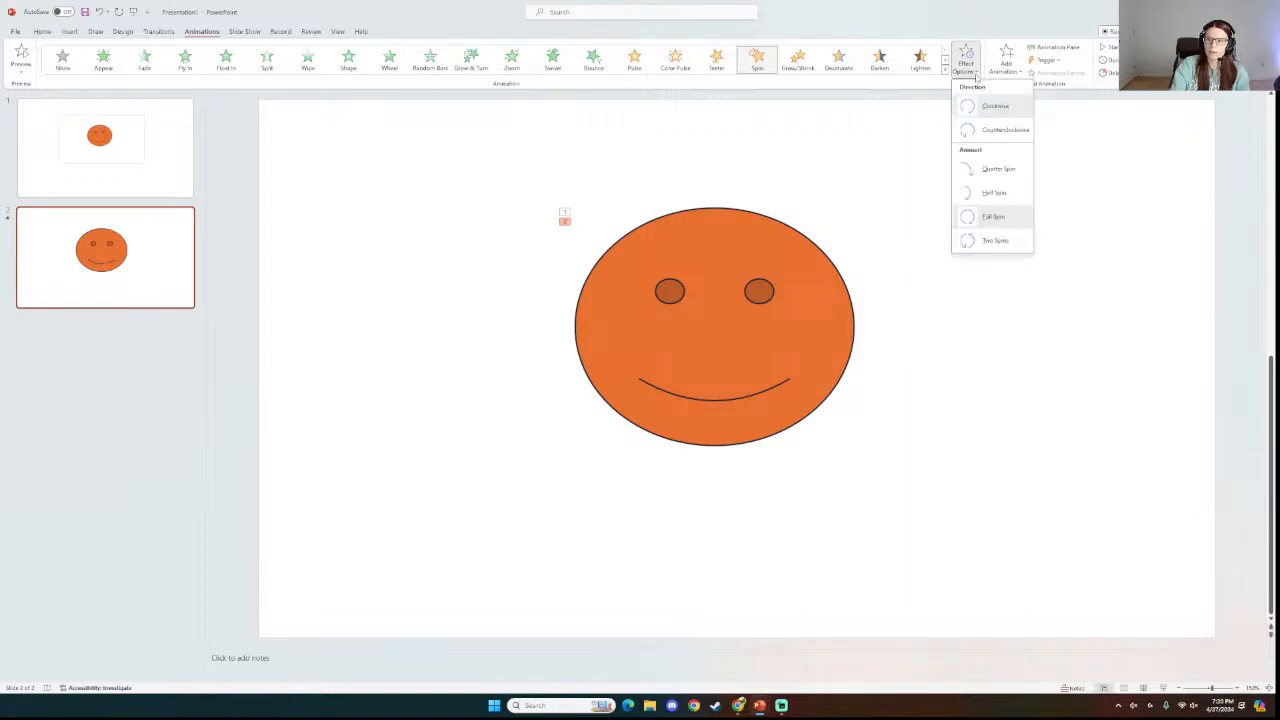
{"action": "left_click", "coordinate": [991, 141]}
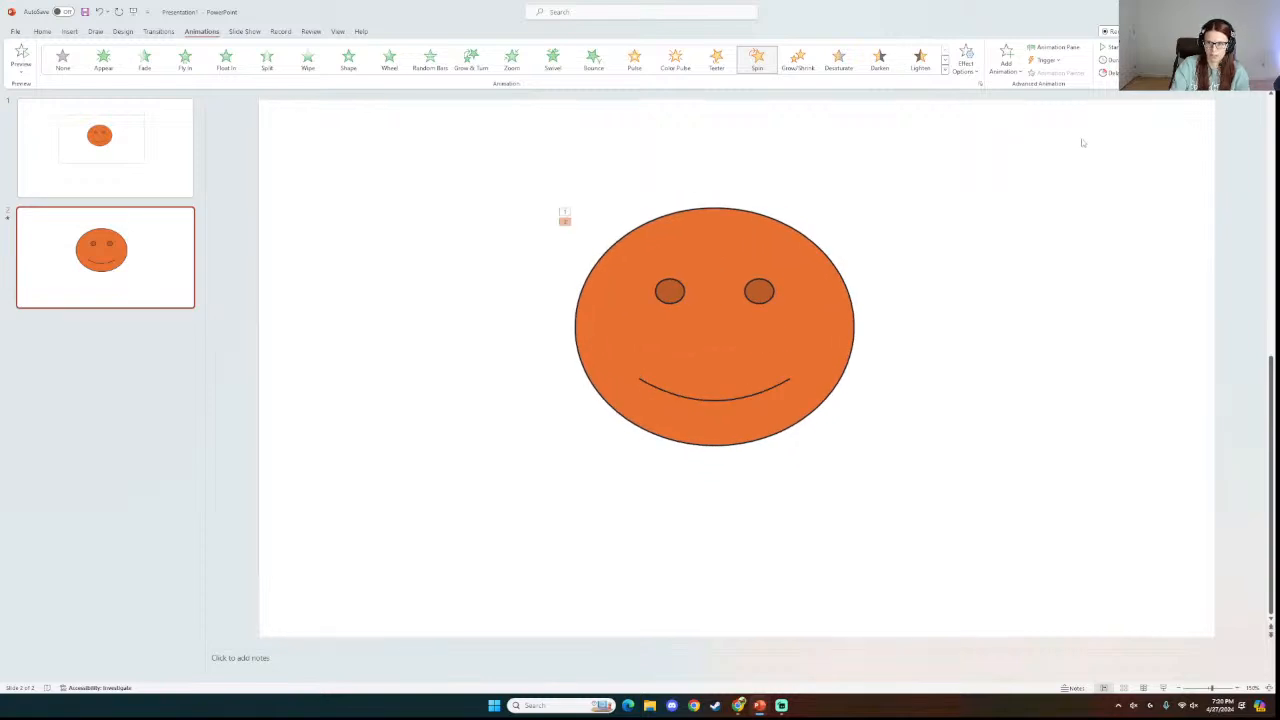
Add a Fly Out exit animation to the smiley face with the direction To Bottom.
{"action": "left_click", "coordinate": [789, 272]}
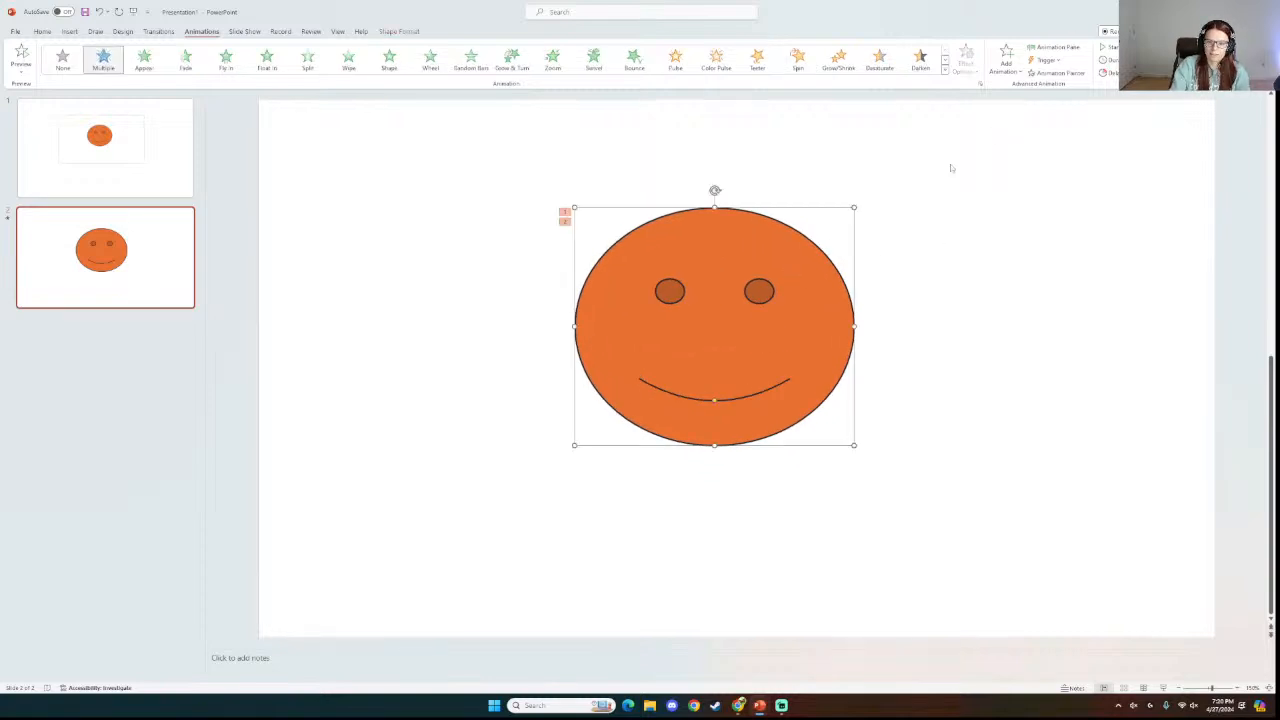
{"action": "left_click", "coordinate": [1018, 72]}
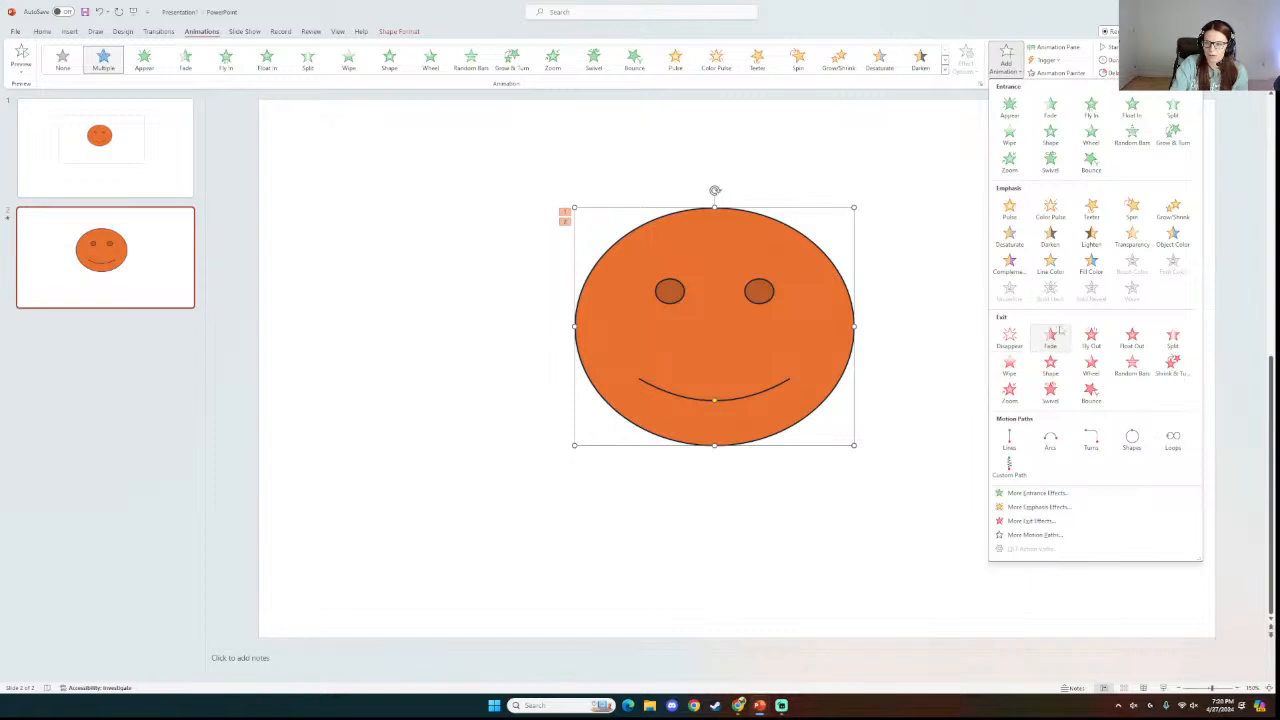
{"action": "left_click", "coordinate": [1092, 340]}
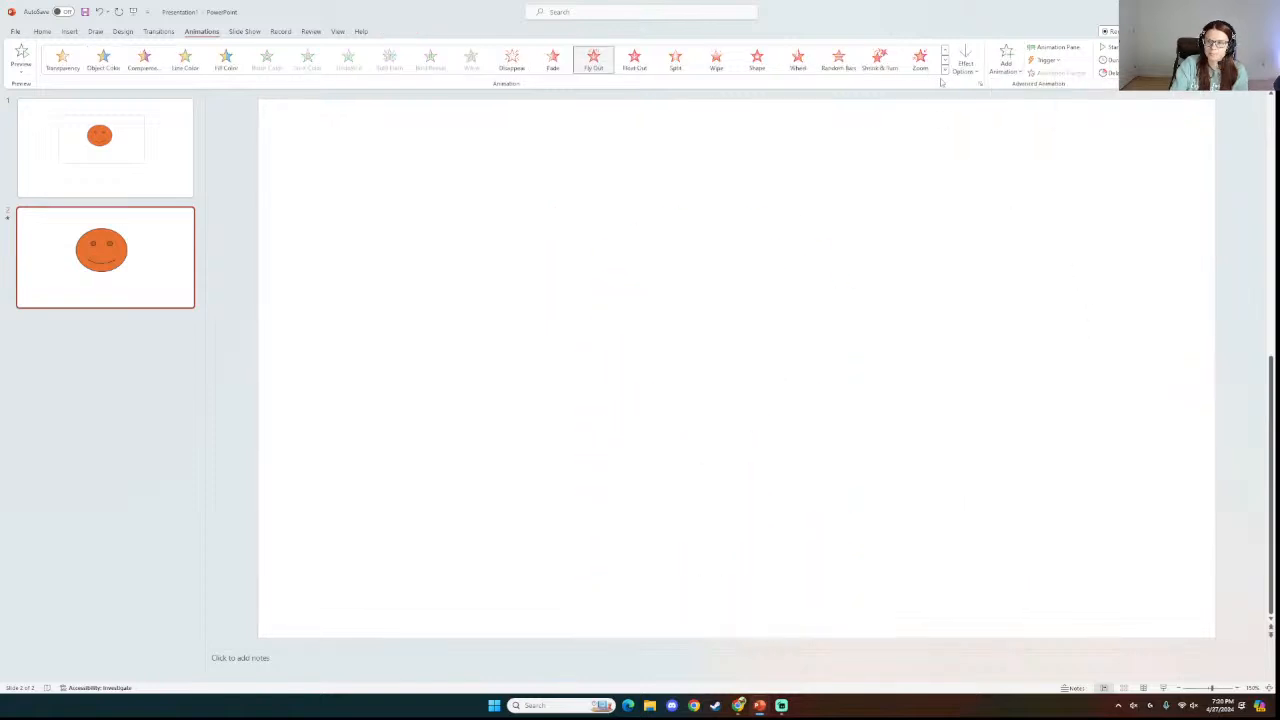
{"action": "left_click", "coordinate": [975, 70]}
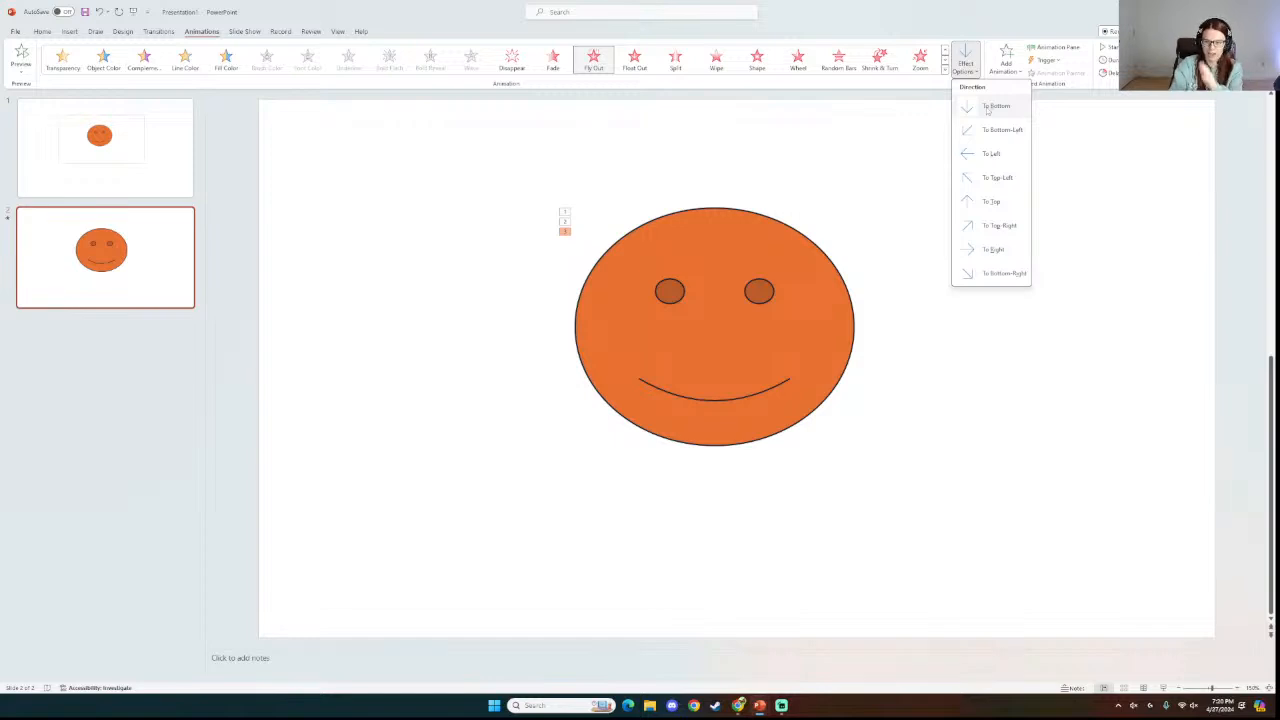
{"action": "left_click", "coordinate": [989, 108]}
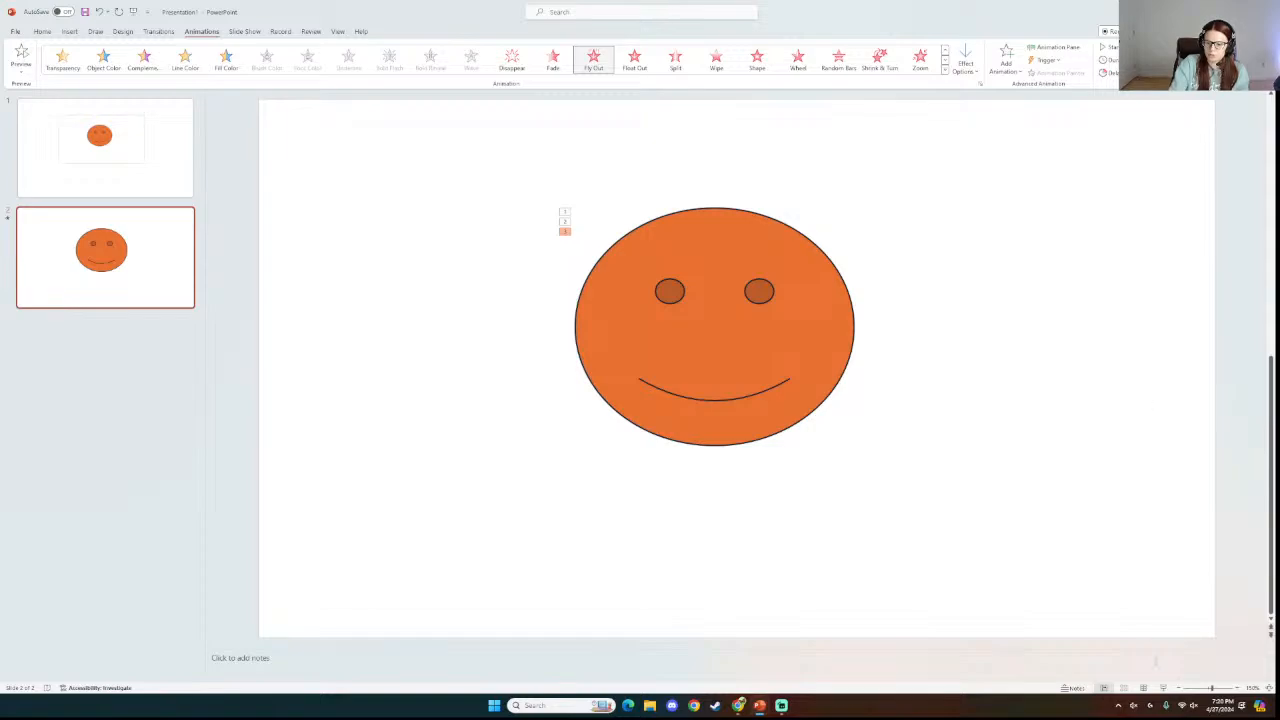
Play the current slide as a slide show to check the smiley face's animations, and return to editing.
{"action": "left_click", "coordinate": [1164, 689]}
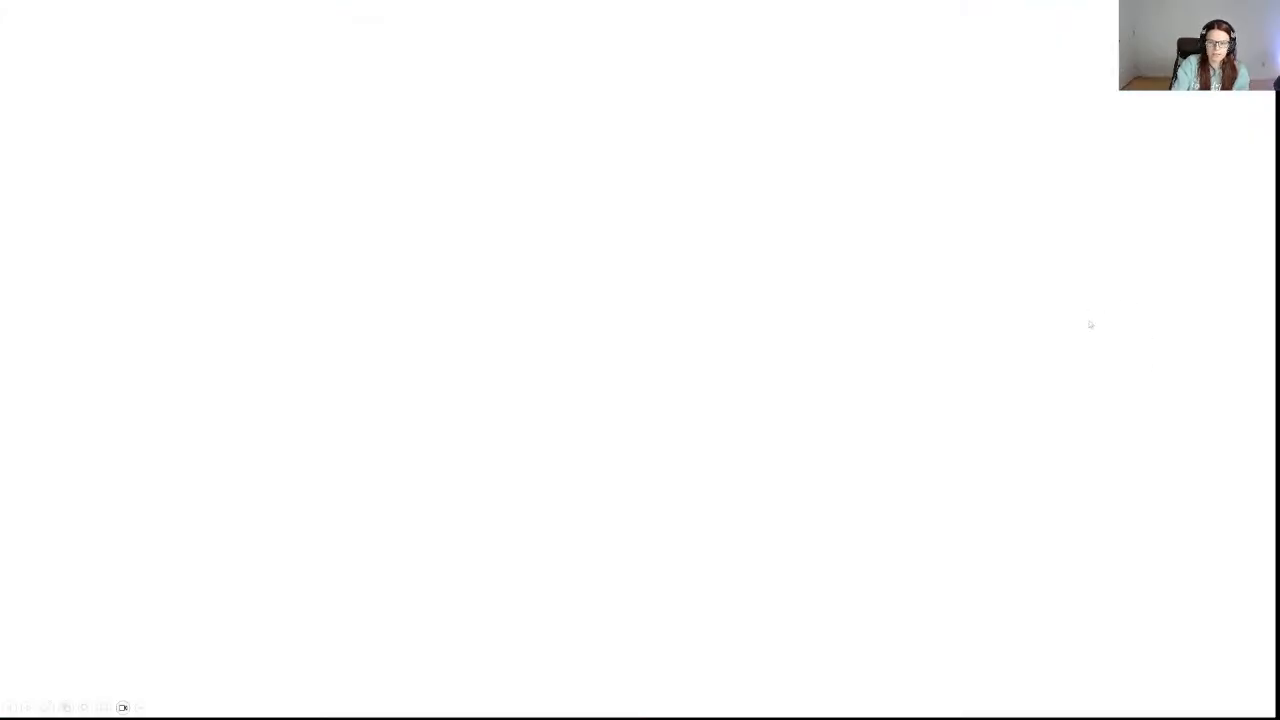
{"action": "left_click", "coordinate": [924, 246]}
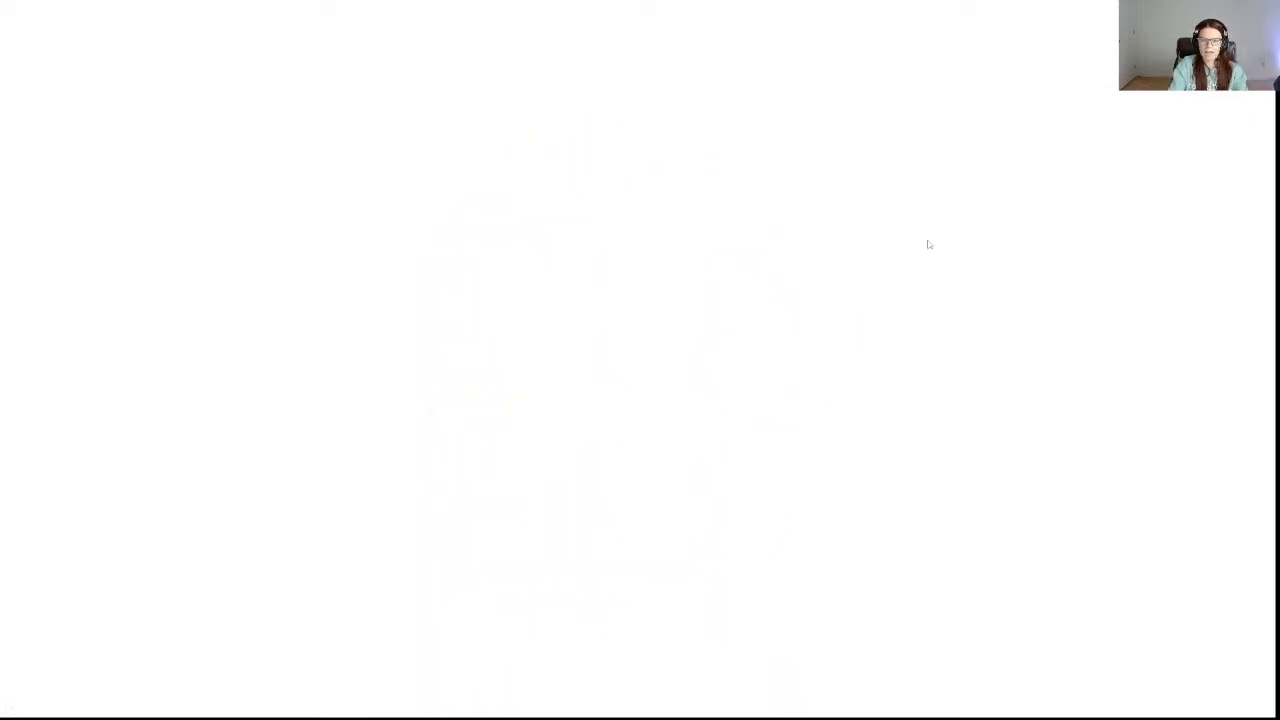
{"action": "key", "text": "Escape"}
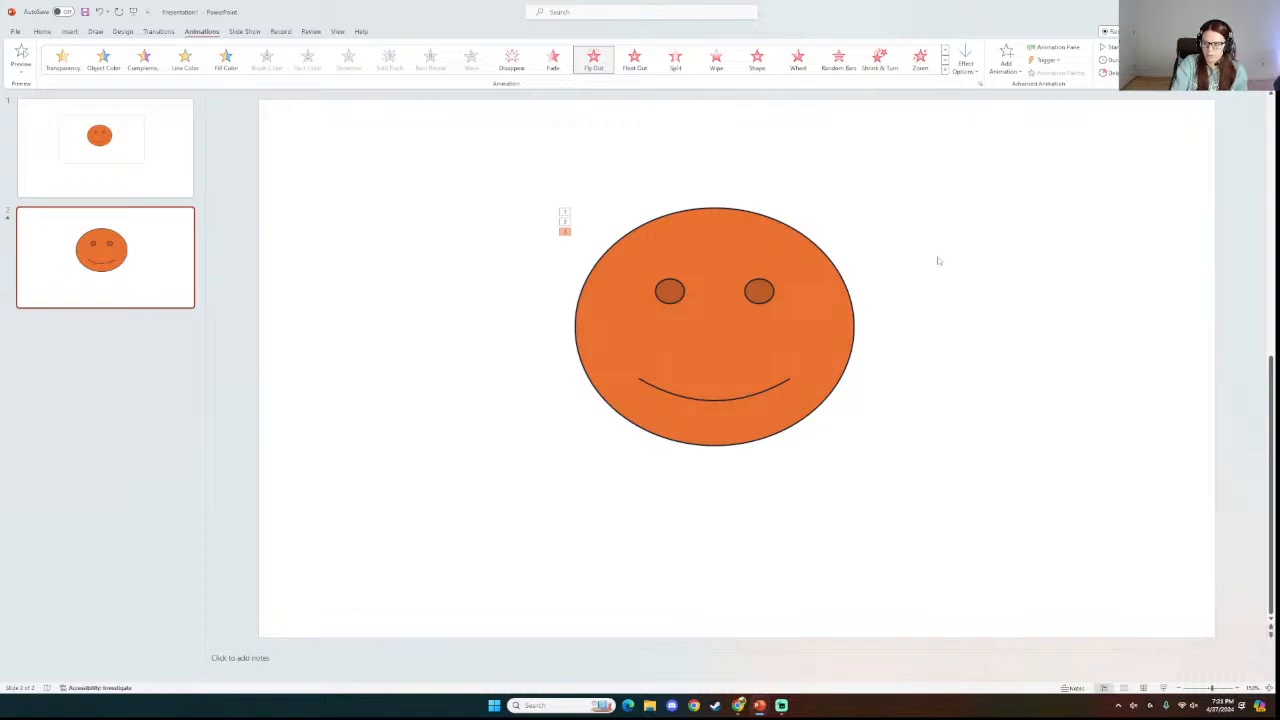
Show the slide's animation list and set the smiley face's Fly In effect to Start With Previous.
{"action": "left_click", "coordinate": [1057, 50]}
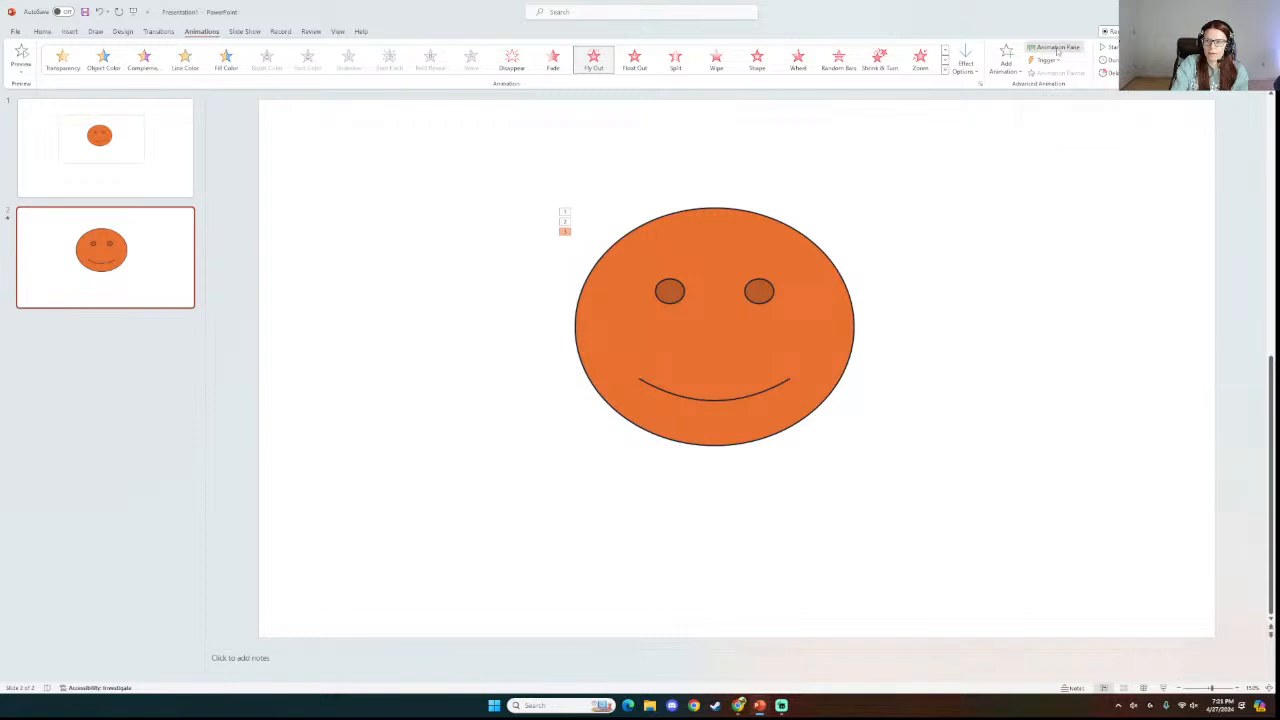
{"action": "left_click", "coordinate": [1209, 134]}
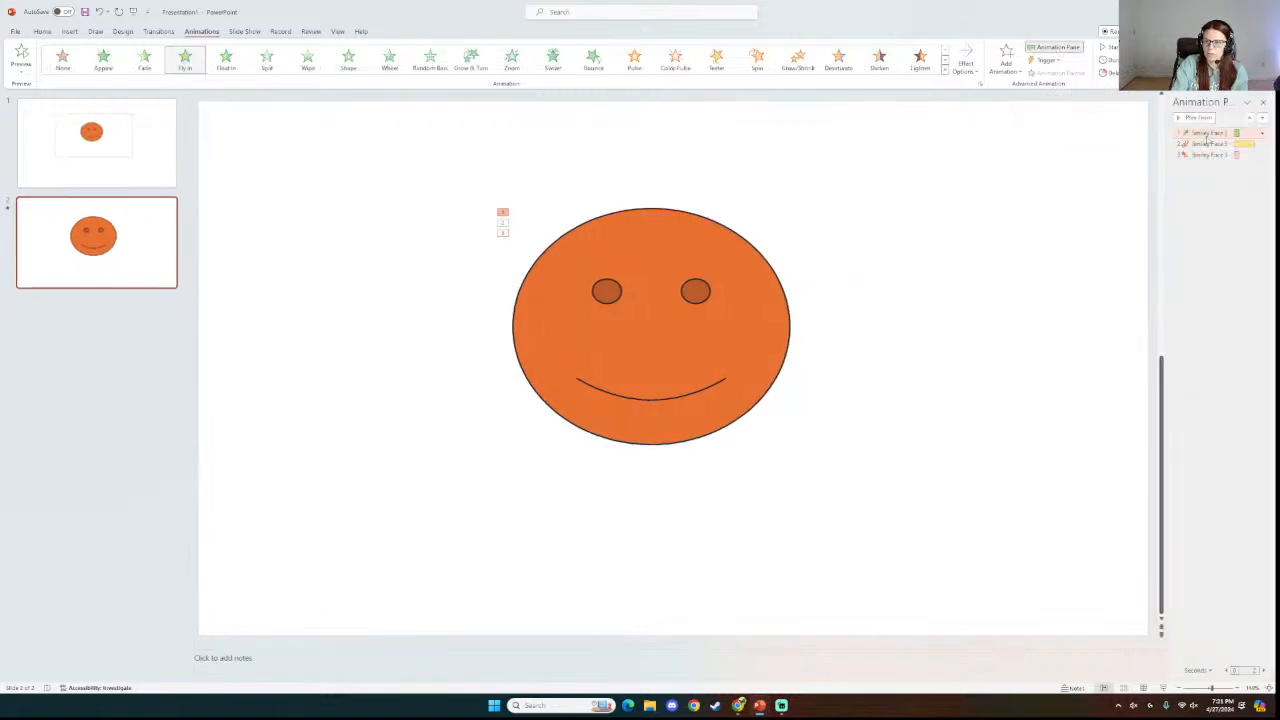
{"action": "left_click", "coordinate": [1209, 144]}
{"action": "left_click", "coordinate": [1209, 155]}
{"action": "left_click", "coordinate": [1212, 133]}
{"action": "left_click", "coordinate": [1263, 134]}
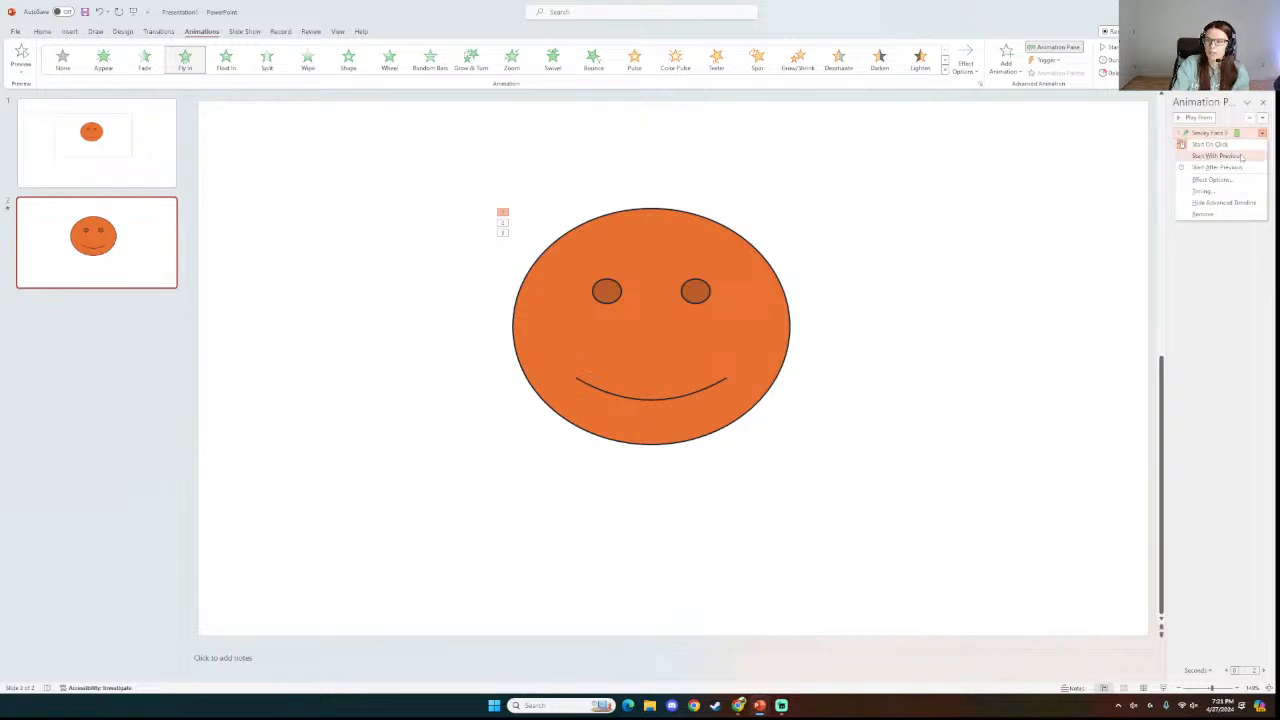
{"action": "left_click", "coordinate": [1236, 157]}
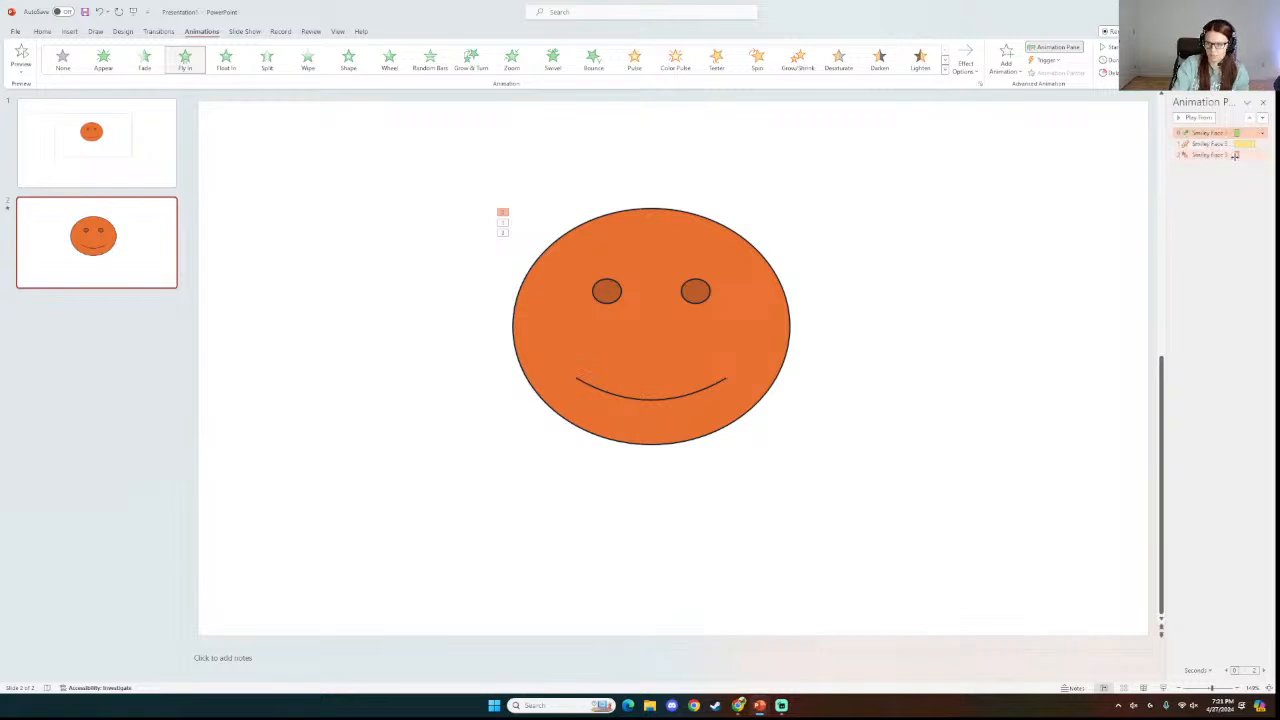
Preview the current slide as a slide show to check how the Fly In effect starts, and return to editing.
{"action": "left_click", "coordinate": [1164, 688]}
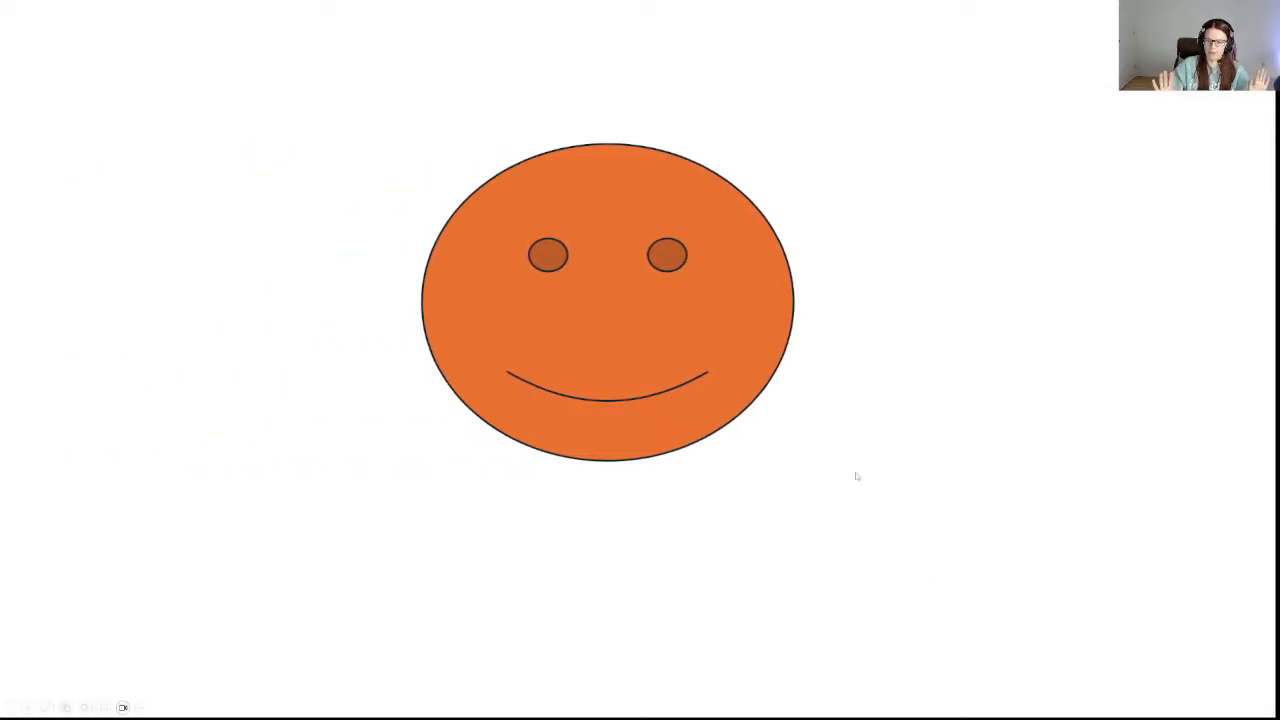
{"action": "key", "text": "Escape"}
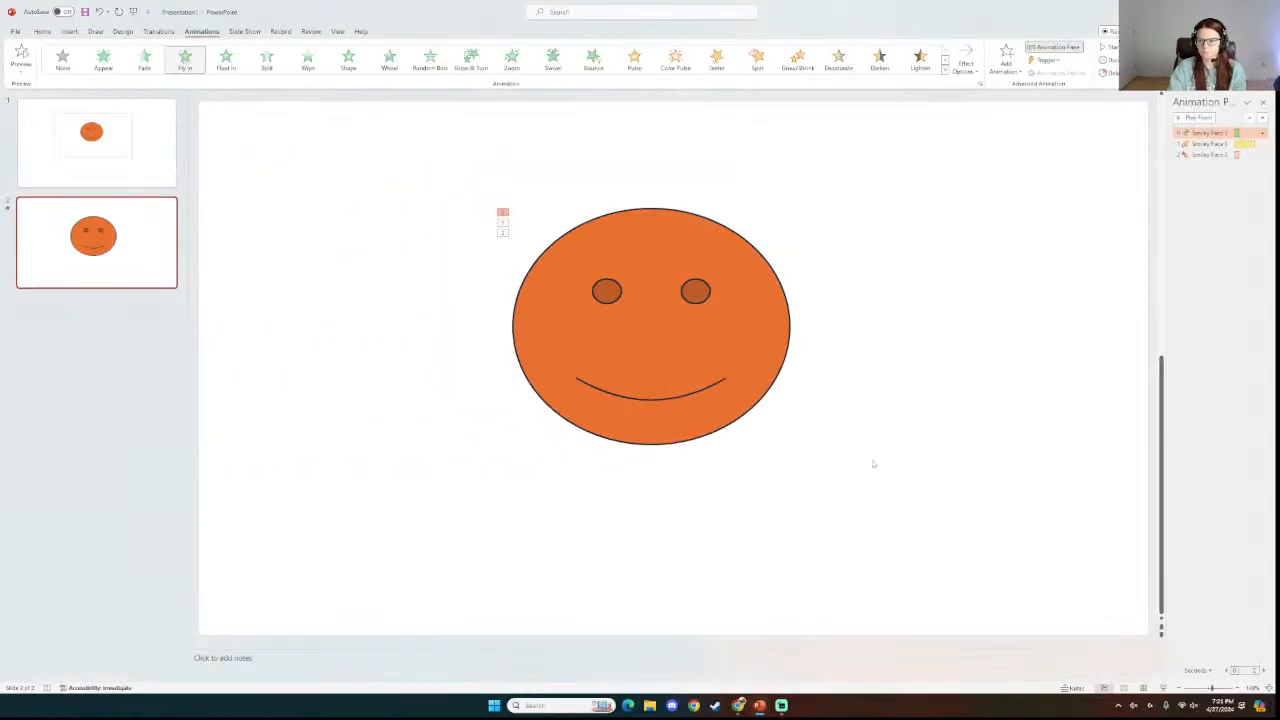
Set the smiley face's Spin effect to Start After Previous and check it by playing the current slide as a slide show.
{"action": "left_click", "coordinate": [1196, 144]}
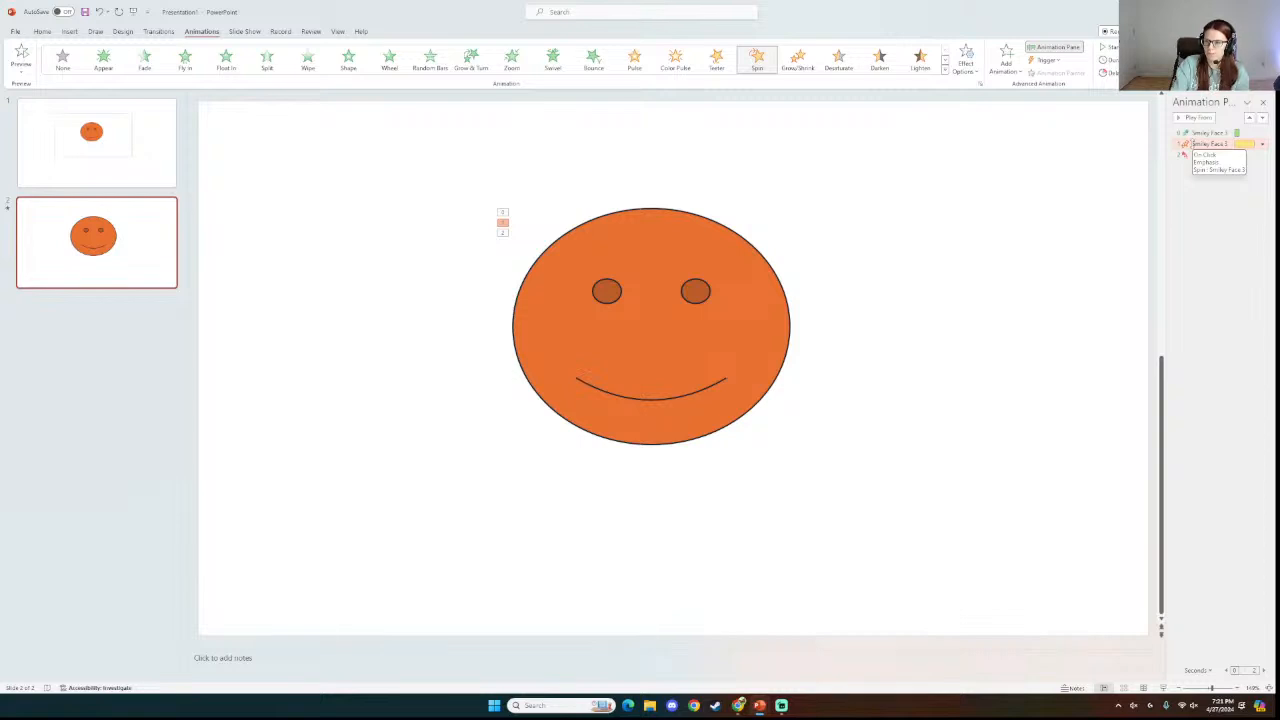
{"action": "left_click", "coordinate": [1262, 144]}
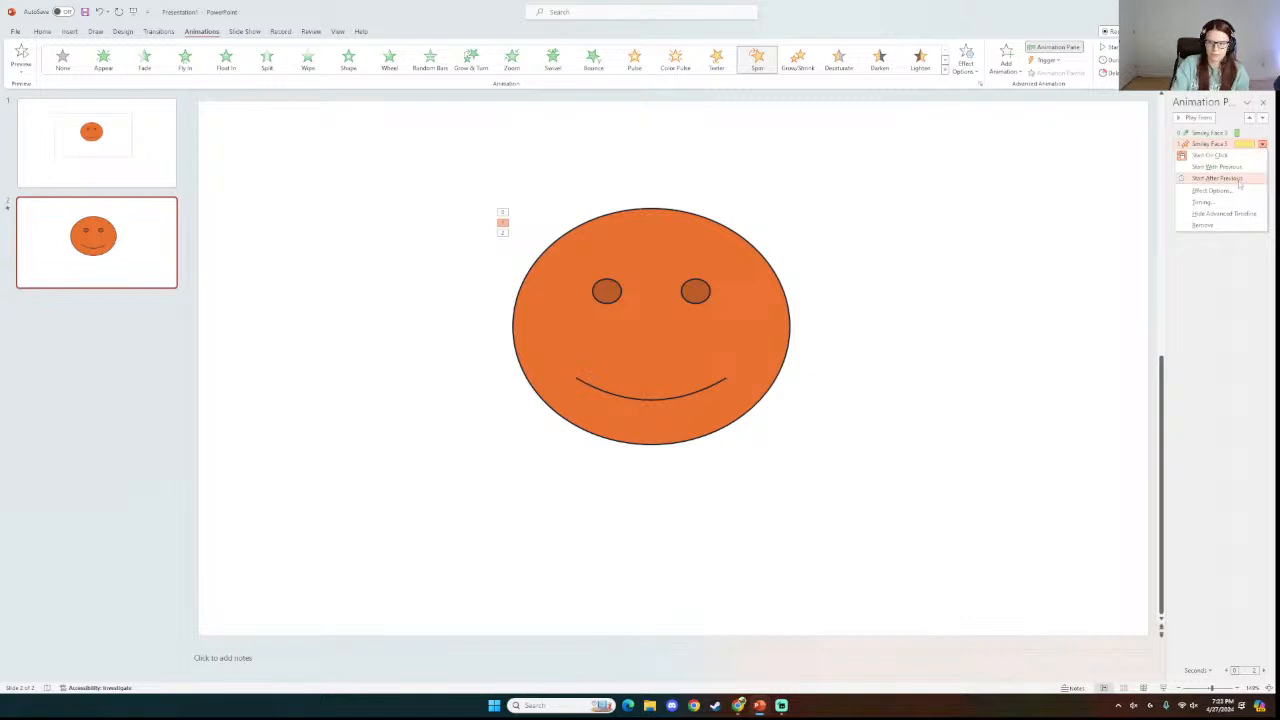
{"action": "left_click", "coordinate": [1240, 178]}
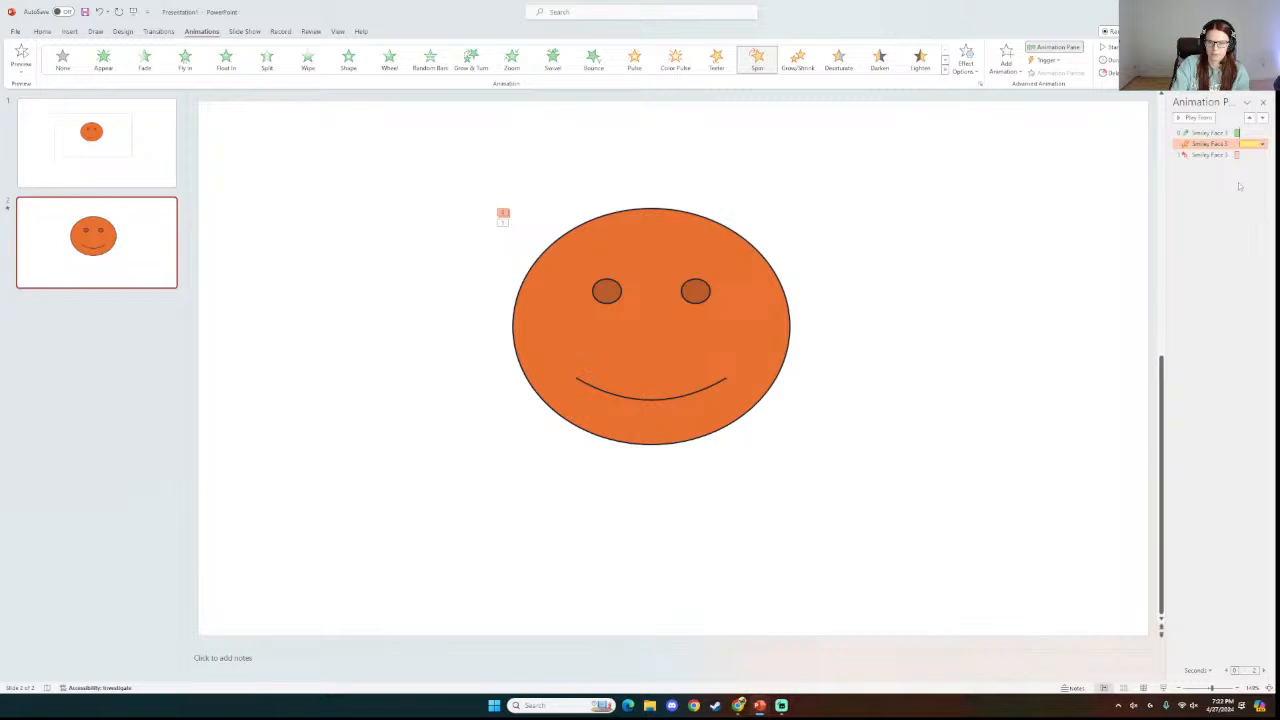
{"action": "left_click", "coordinate": [1163, 689]}
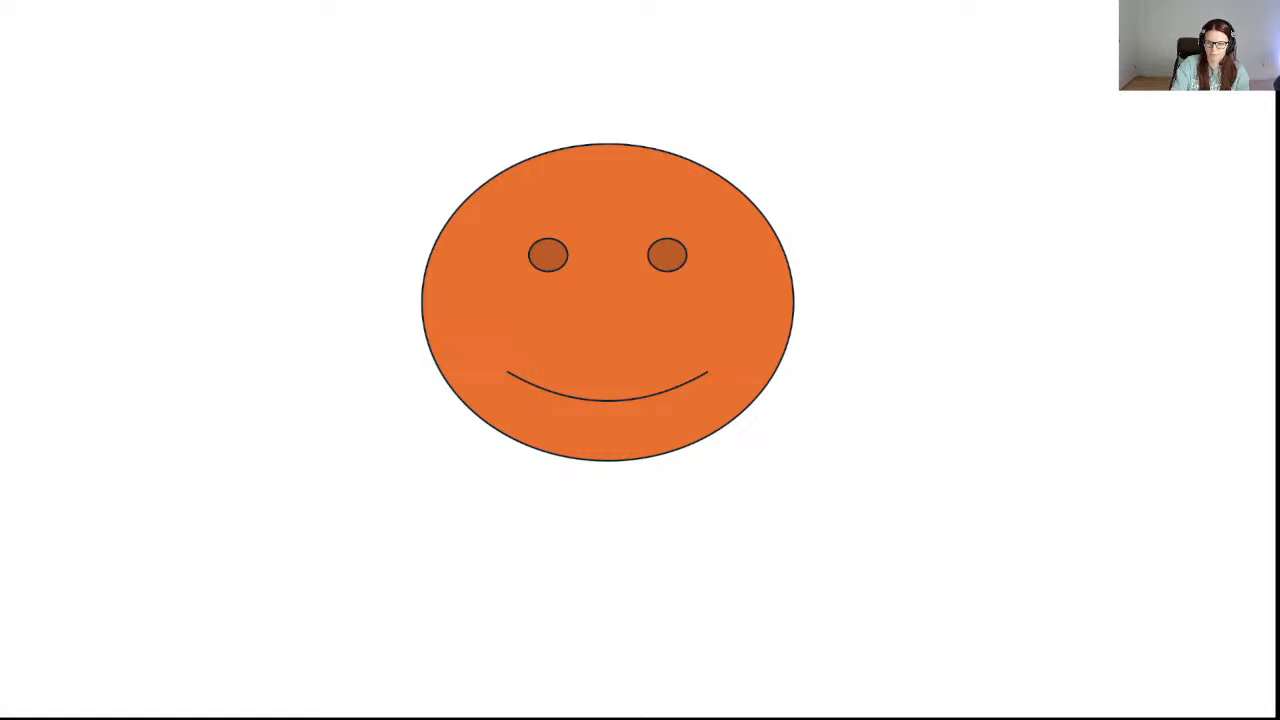
{"action": "left_click", "coordinate": [846, 218]}
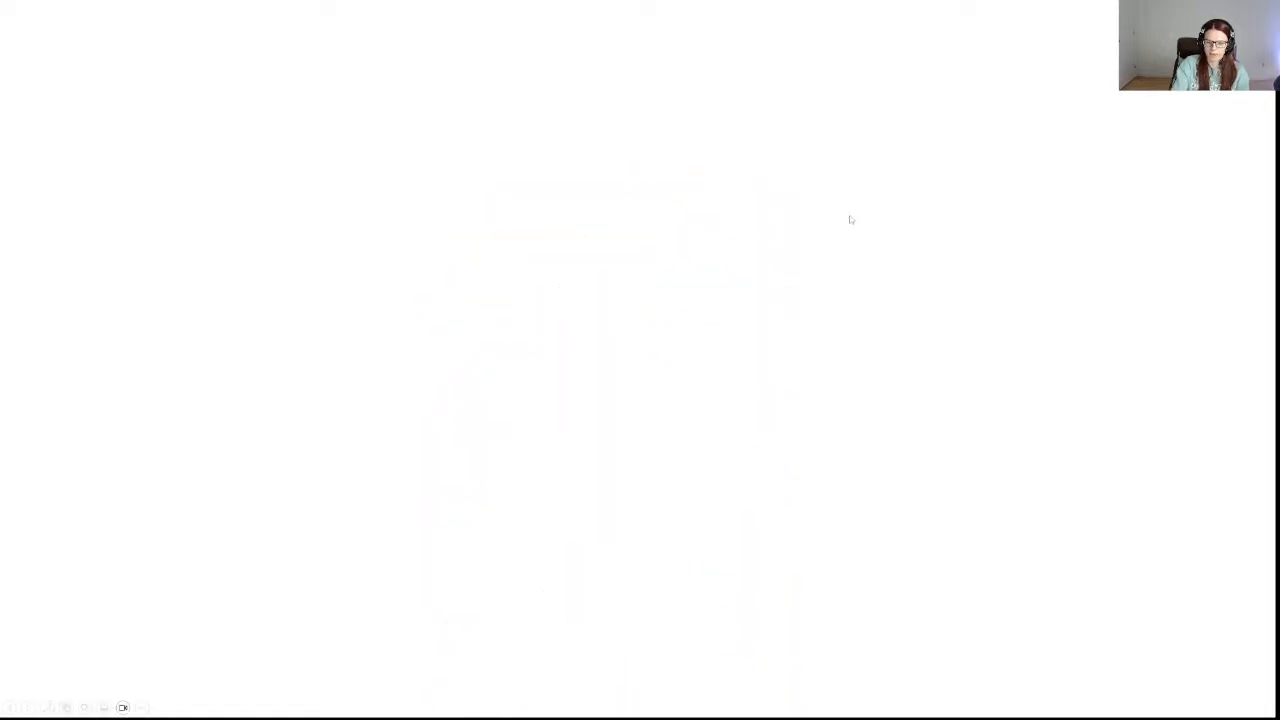
{"action": "key", "text": "Escape"}
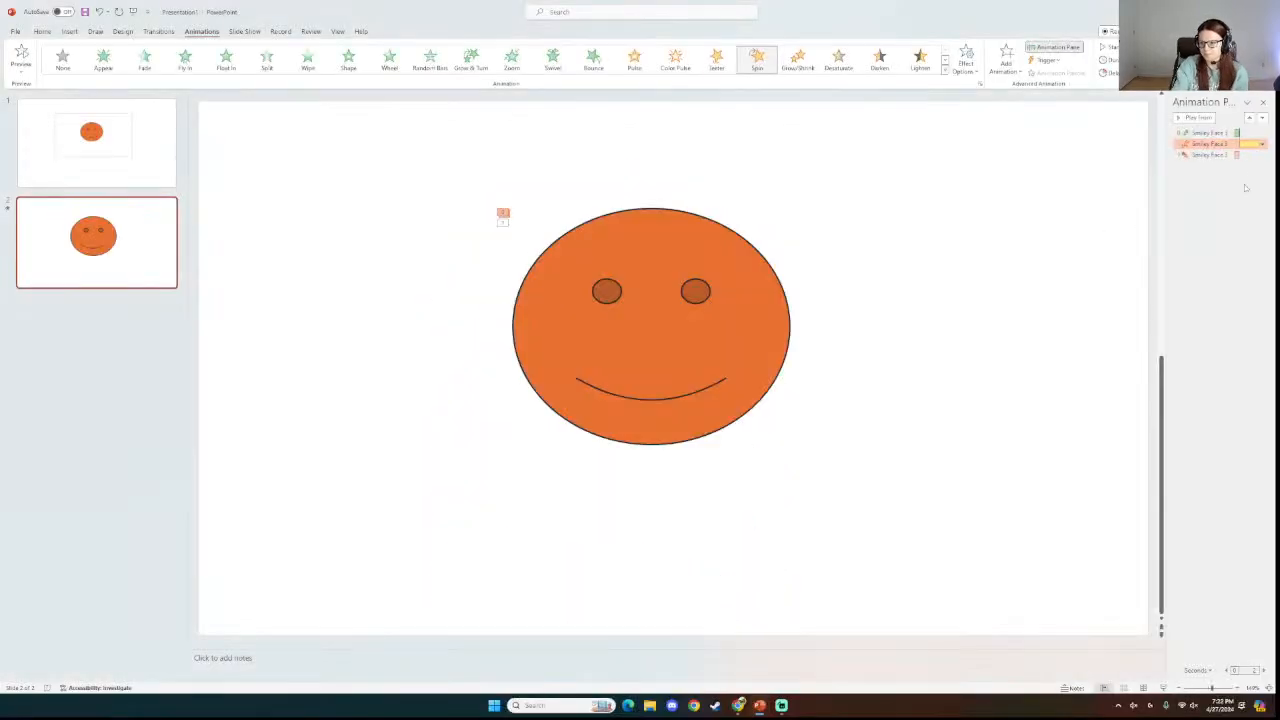
Set the smiley face's Fly Out effect to Start After Previous.
{"action": "left_click", "coordinate": [1185, 158]}
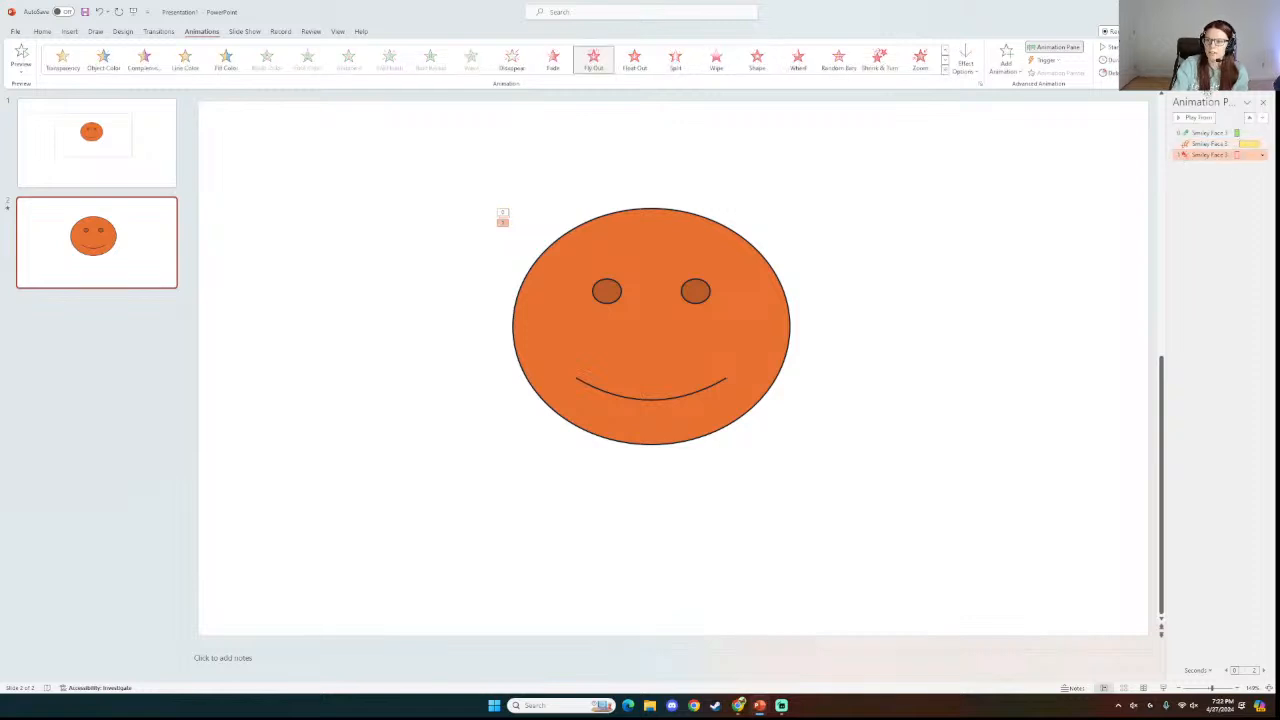
{"action": "left_click", "coordinate": [1262, 155]}
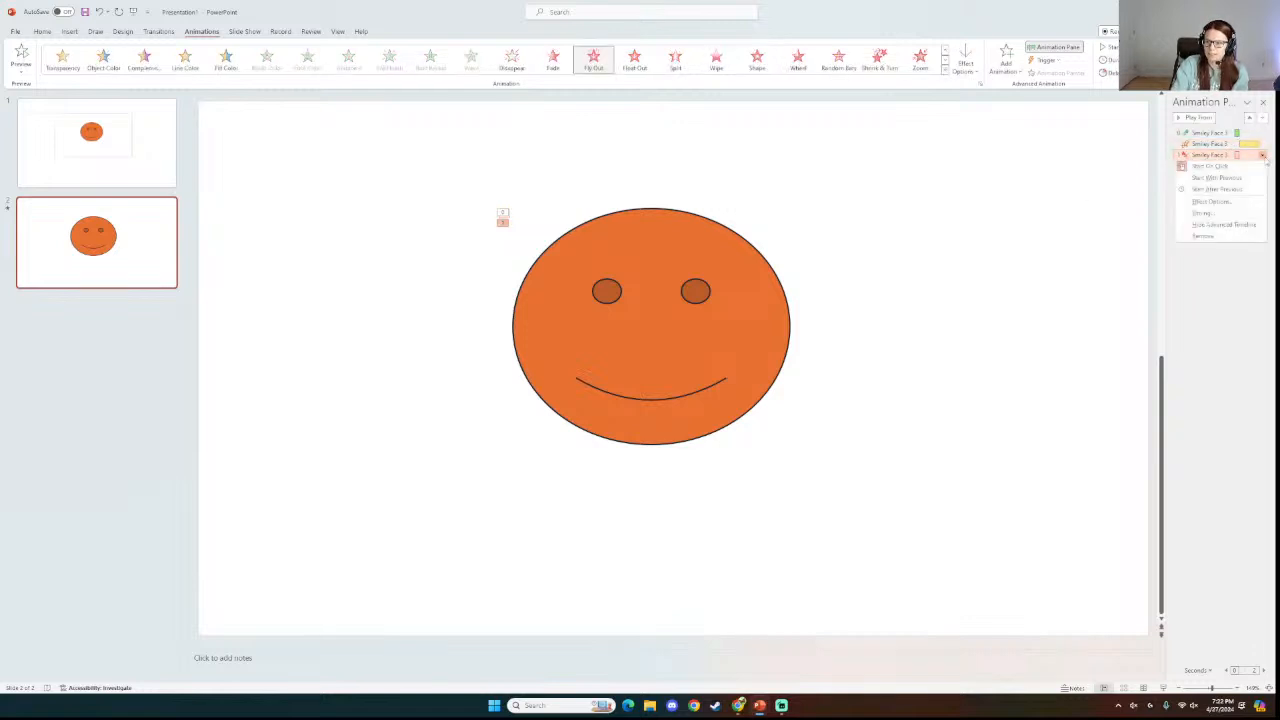
{"action": "left_click", "coordinate": [1222, 190]}
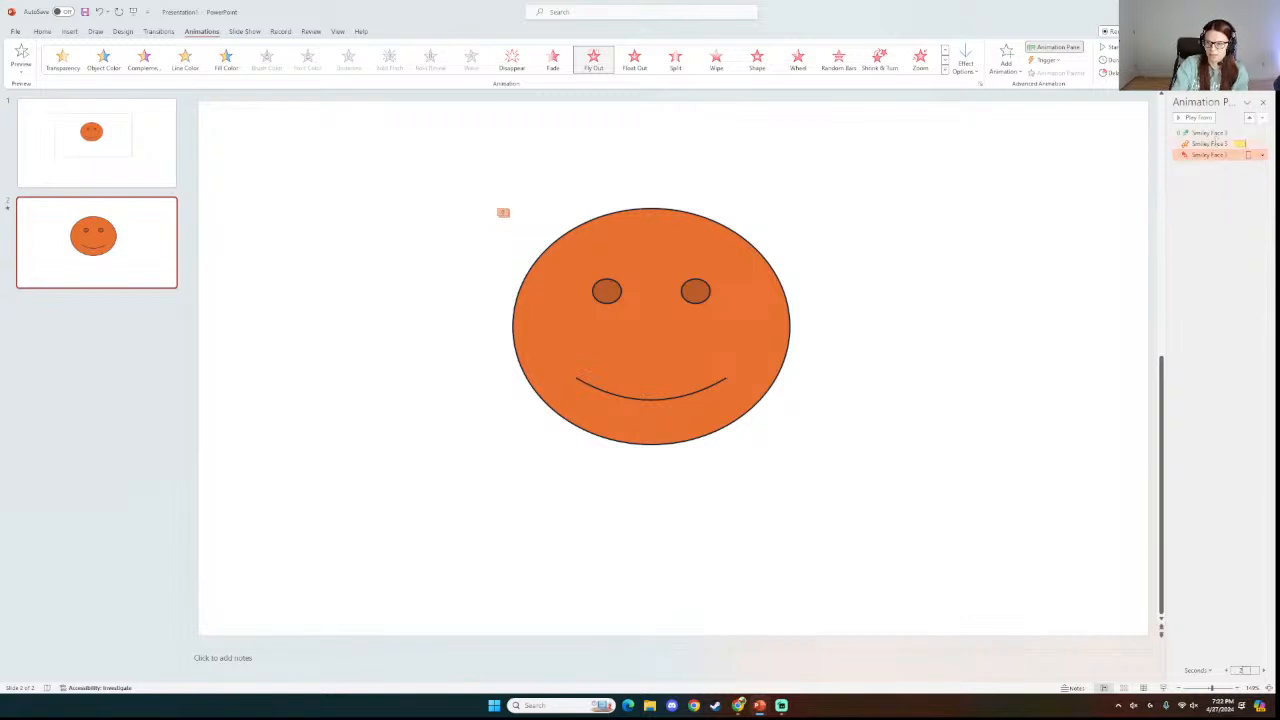
Add a start delay to the smiley face's Fly In effect in its timing settings.
{"action": "left_click", "coordinate": [1205, 133]}
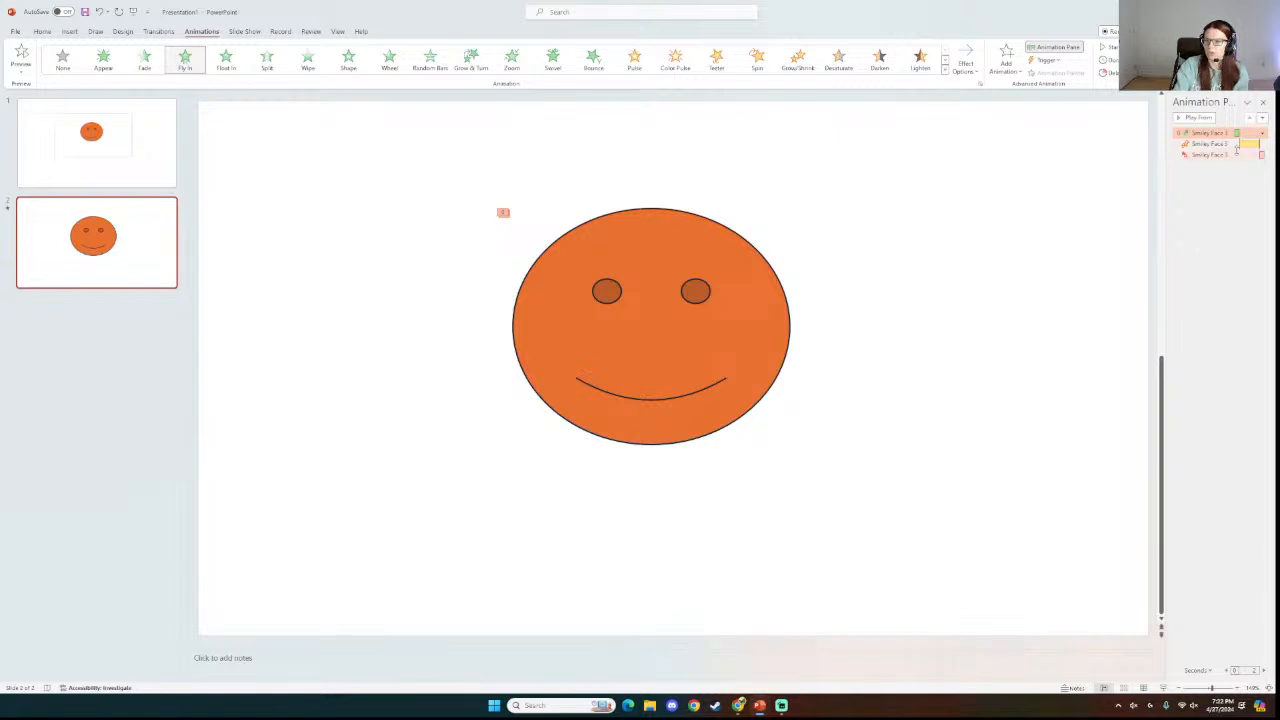
{"action": "left_click", "coordinate": [1263, 133]}
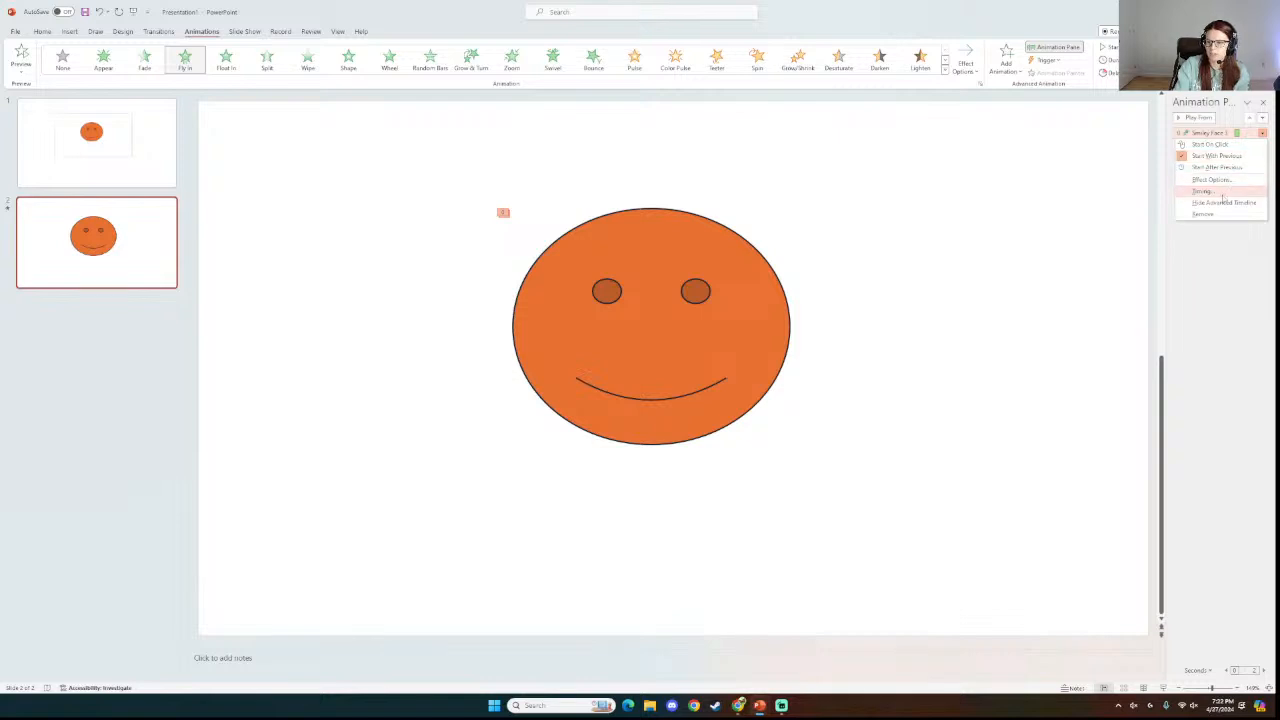
{"action": "left_click", "coordinate": [1209, 192]}
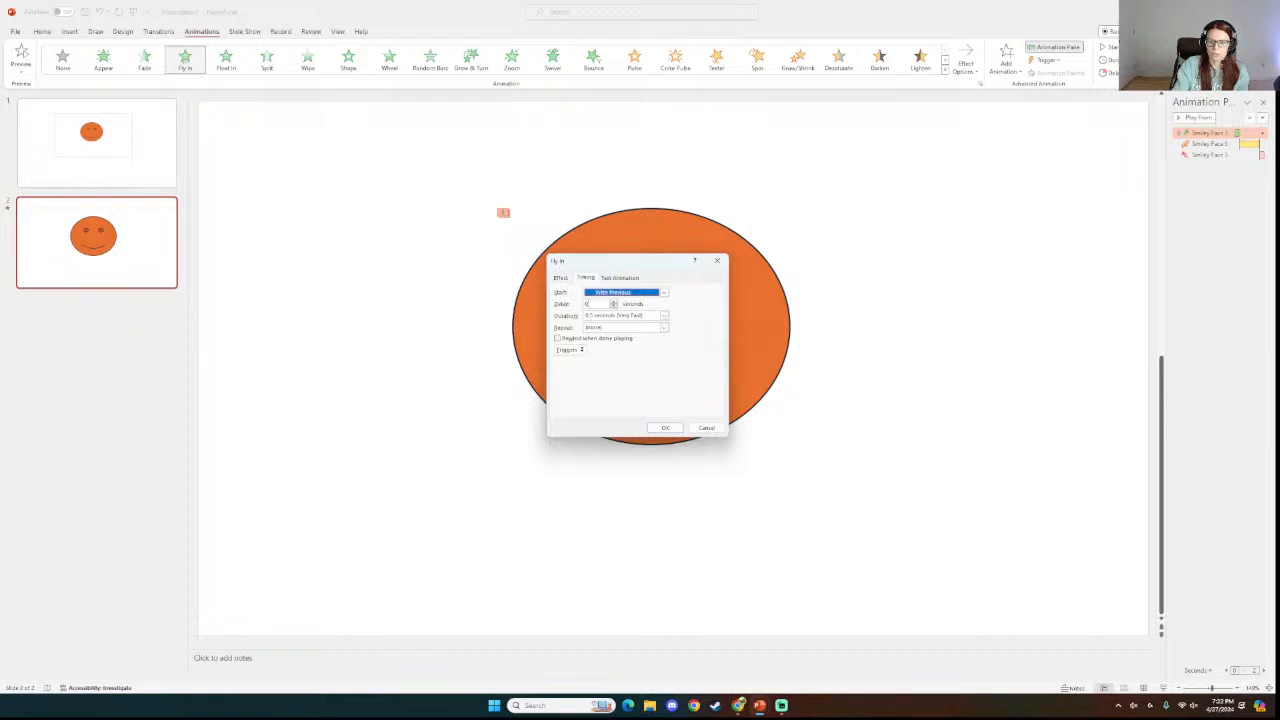
{"action": "left_click", "coordinate": [590, 304]}
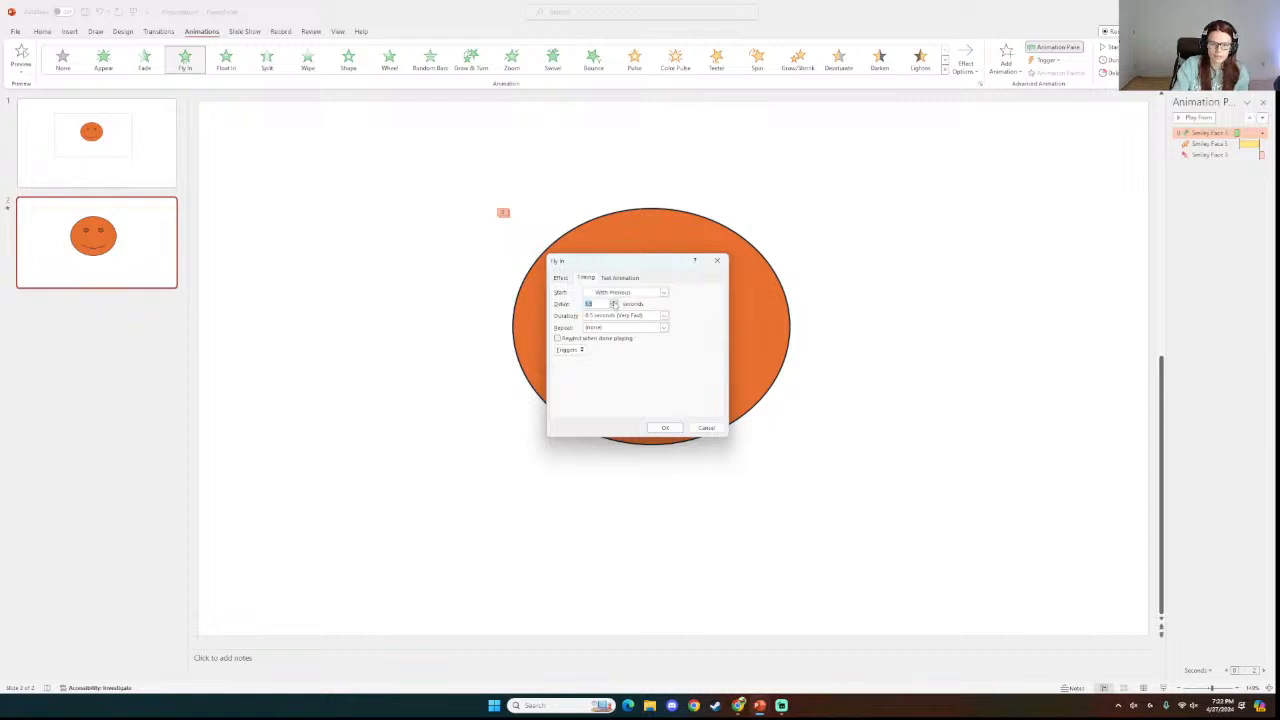
{"action": "left_click", "coordinate": [665, 427]}
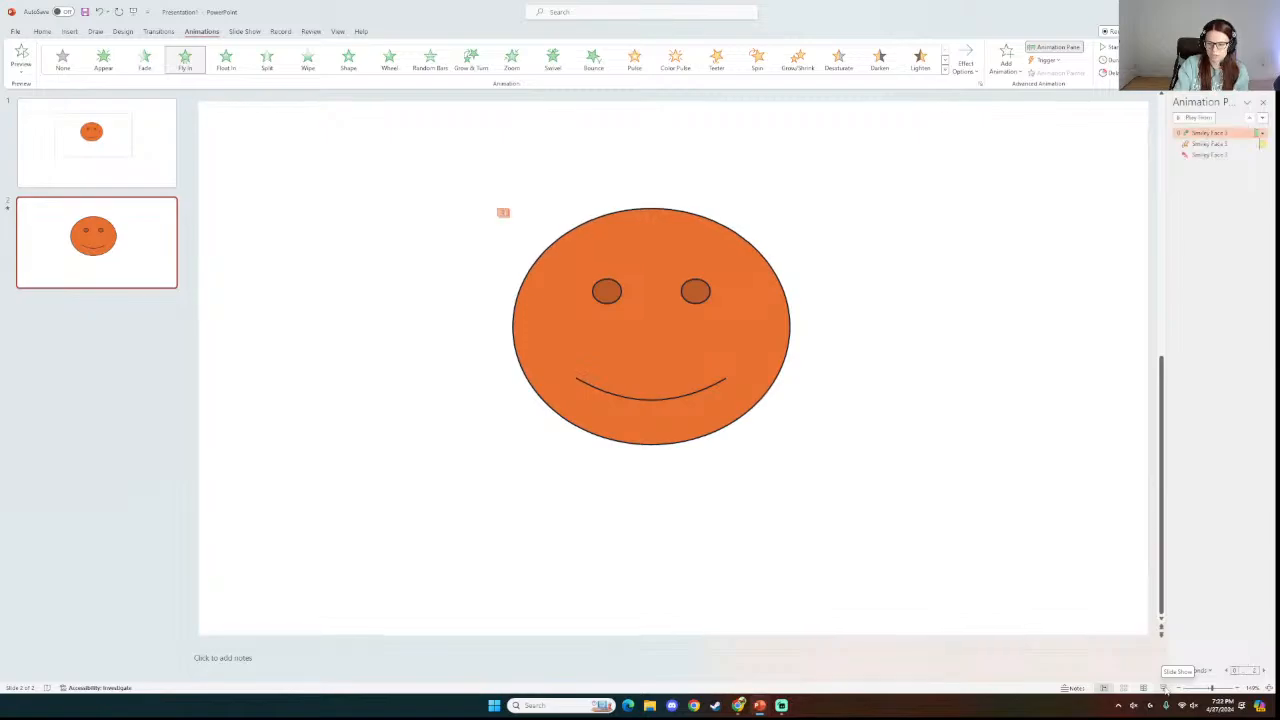
Run the current slide as a slide show to check the delayed Fly In effect, and return to editing.
{"action": "left_click", "coordinate": [1163, 688]}
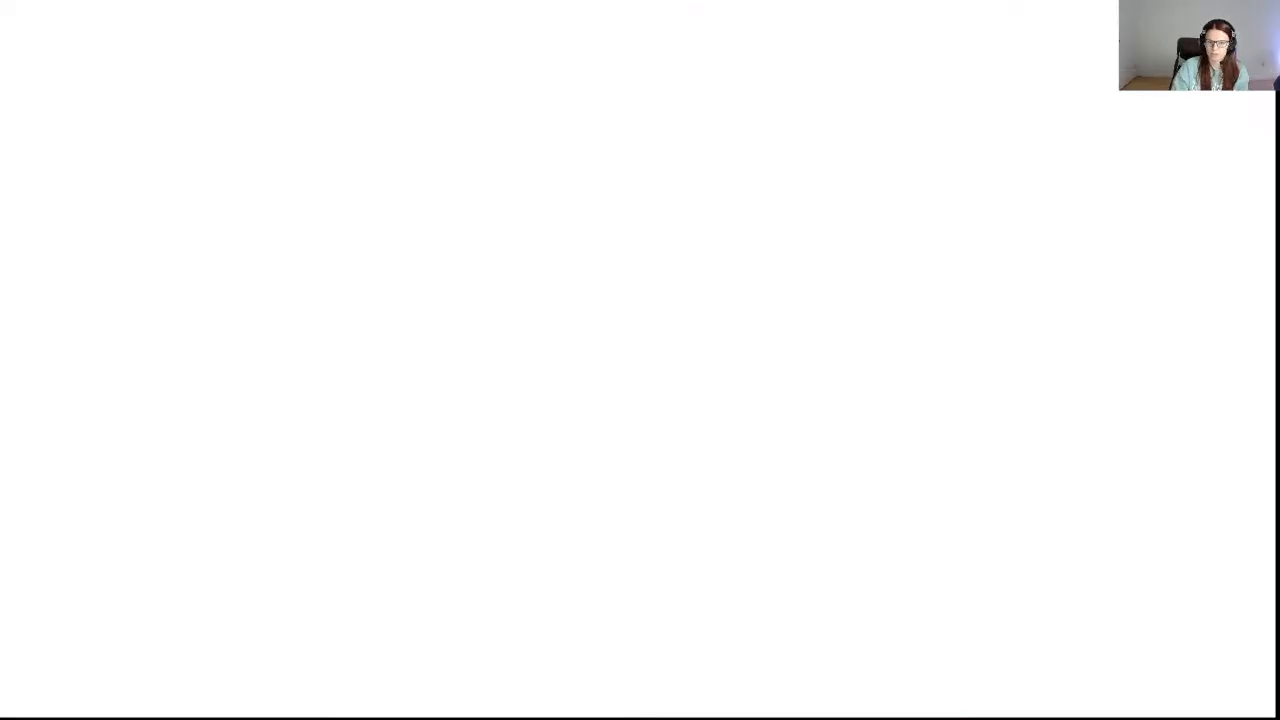
{"action": "key", "text": "space"}
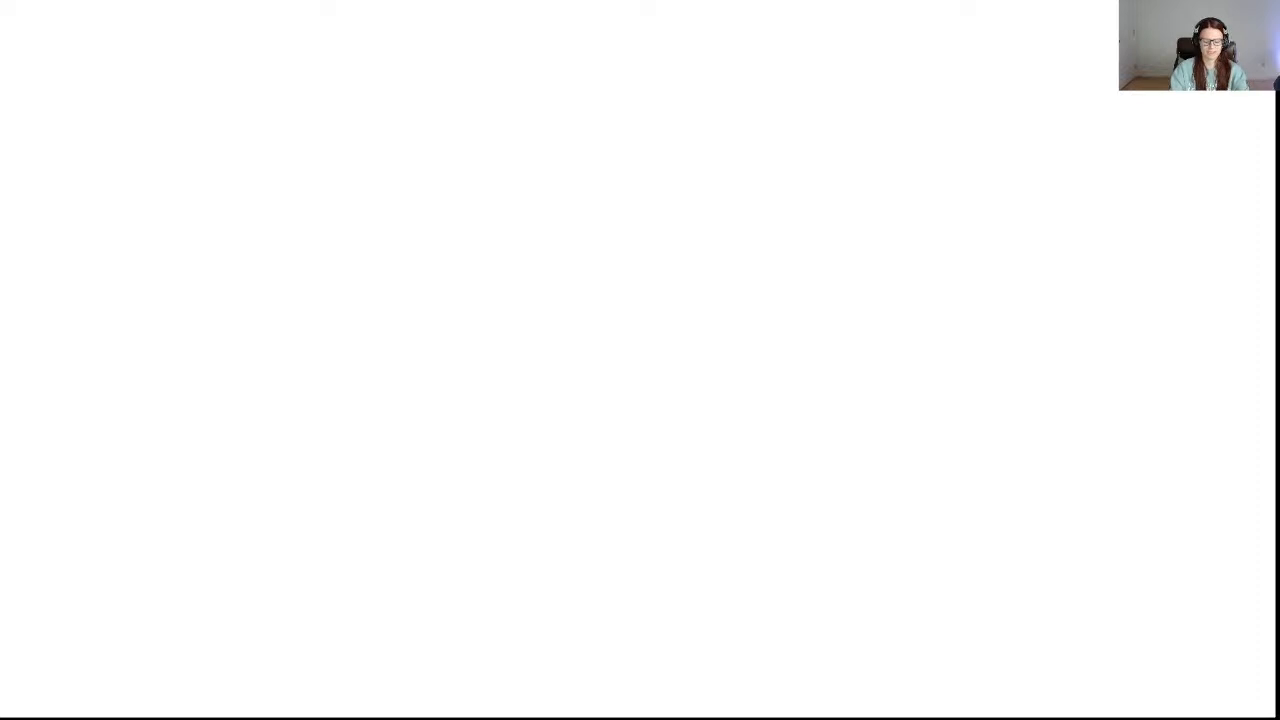
{"action": "key", "text": "Escape"}
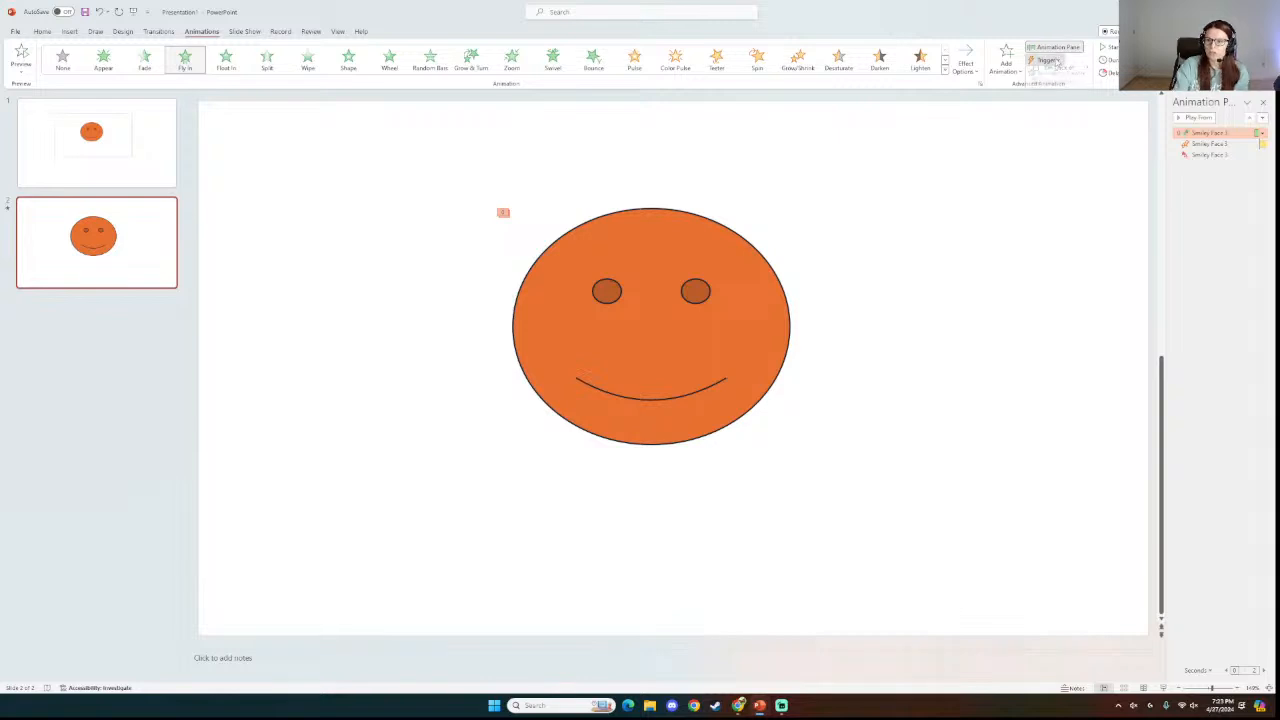
{"action": "left_click", "coordinate": [1056, 61]}
{"action": "left_click", "coordinate": [1057, 62]}
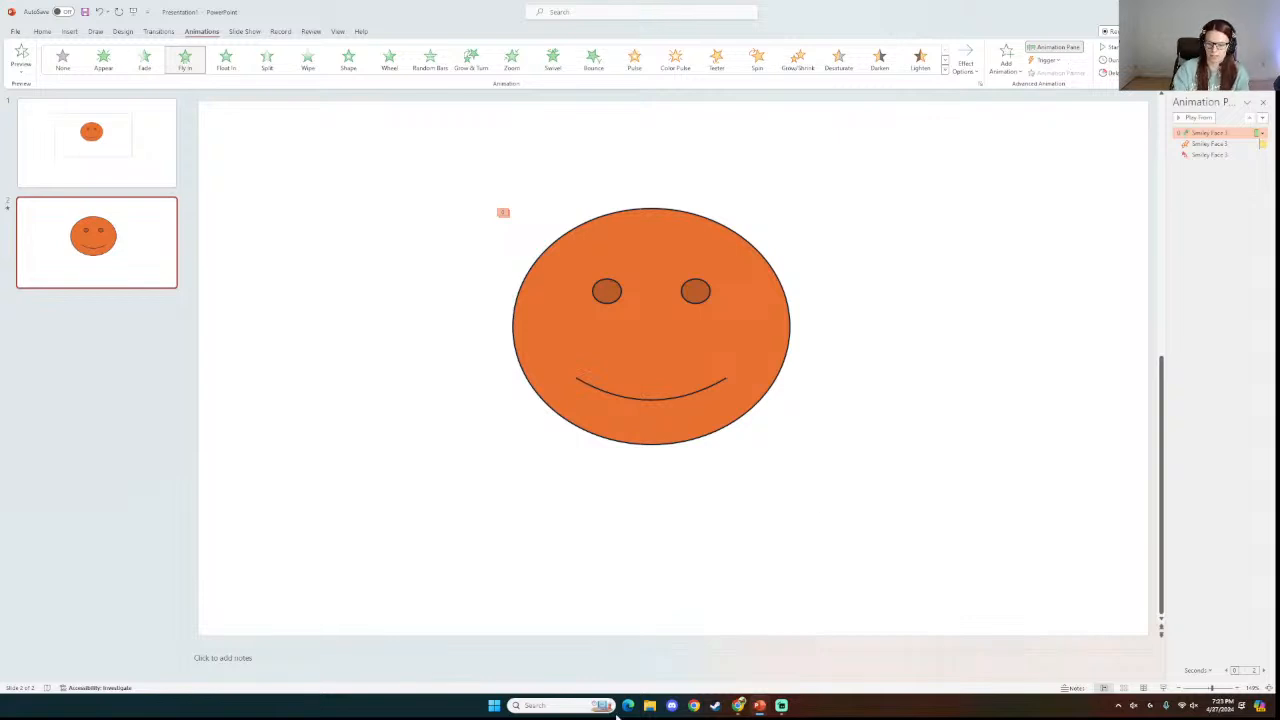
Switch to the Pokemon Go presentation and play slide 2 as a slide show, trying the first incorrect-answer poké ball, and return to editing.
{"action": "mouse_move", "coordinate": [760, 705]}
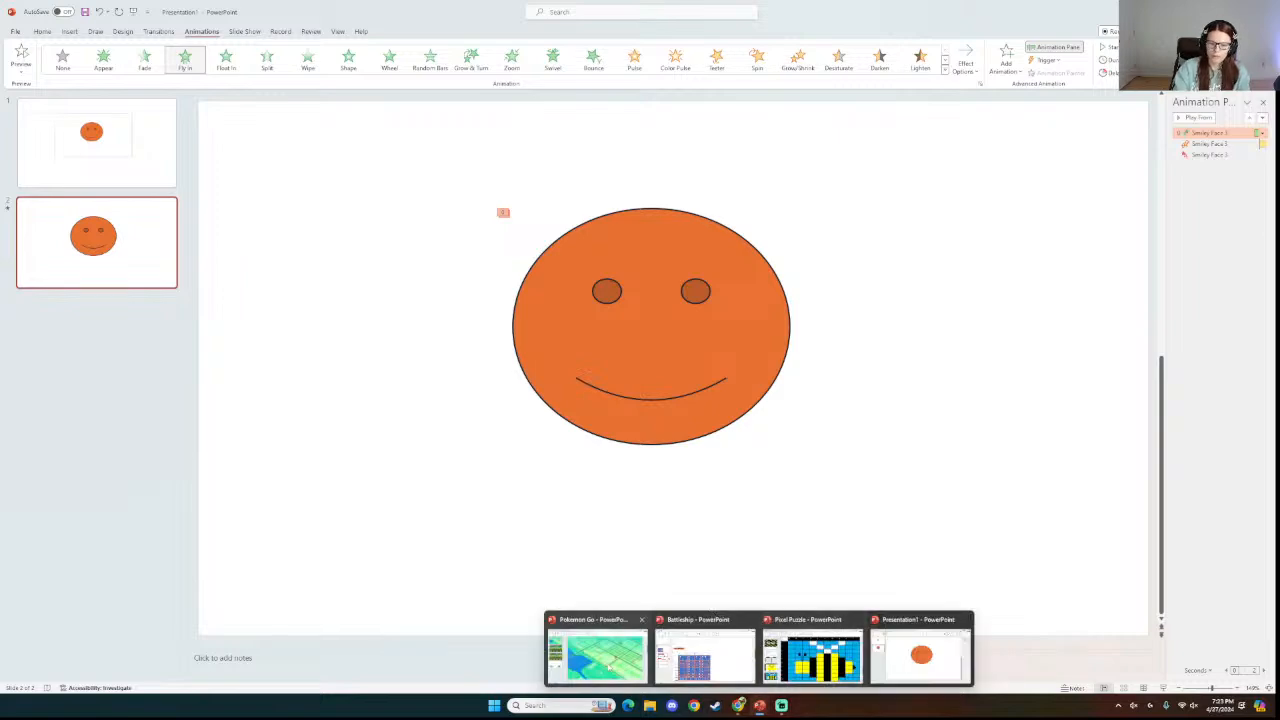
{"action": "left_click", "coordinate": [597, 652]}
{"action": "left_click", "coordinate": [153, 257]}
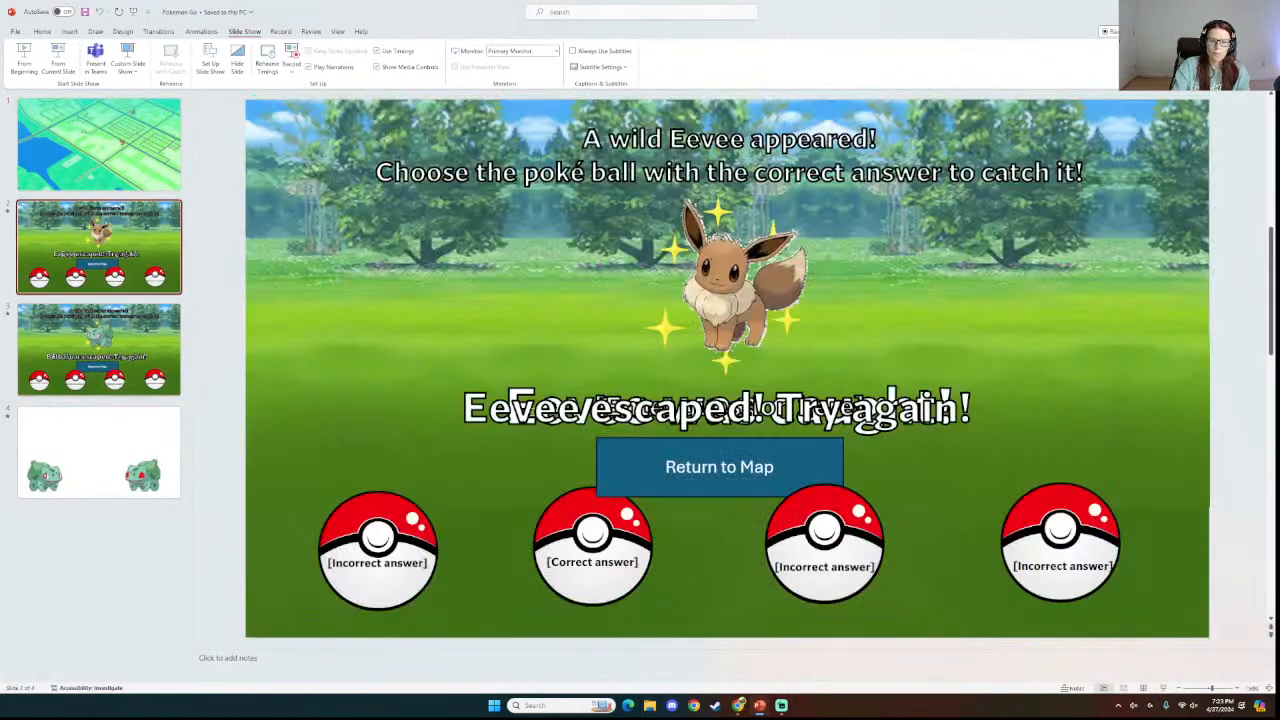
{"action": "left_click", "coordinate": [1165, 689]}
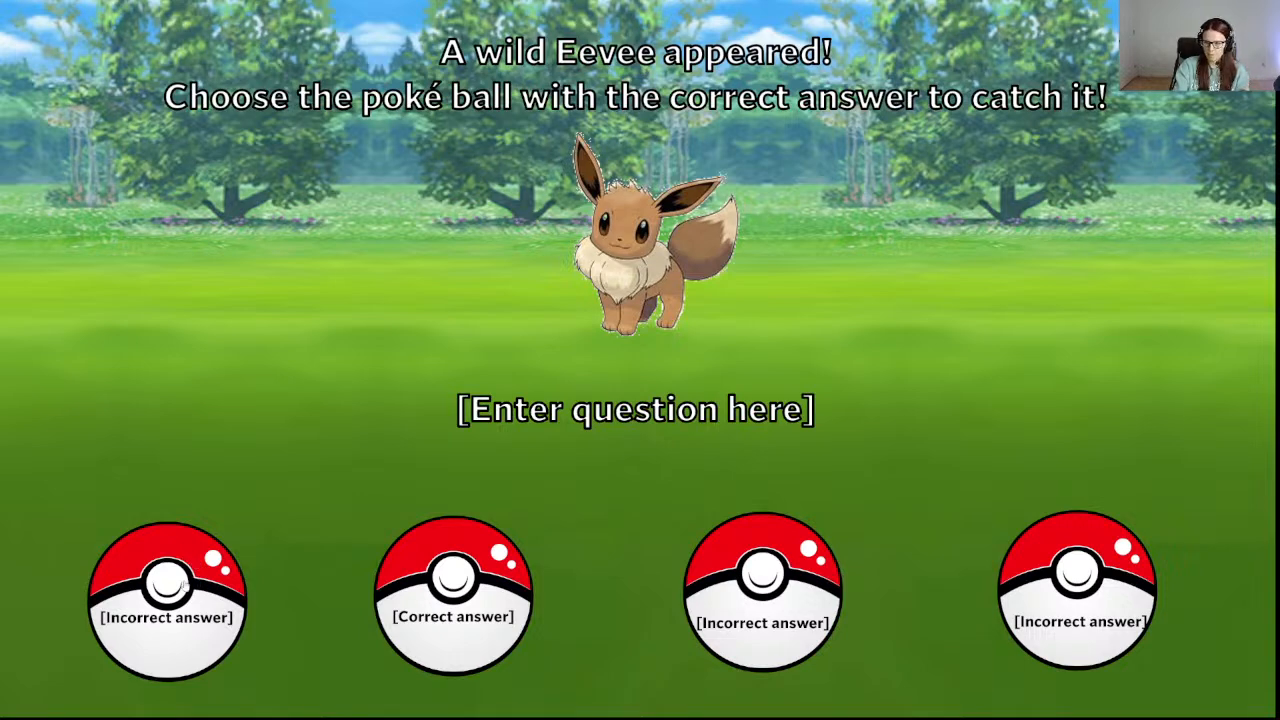
{"action": "left_click", "coordinate": [185, 590]}
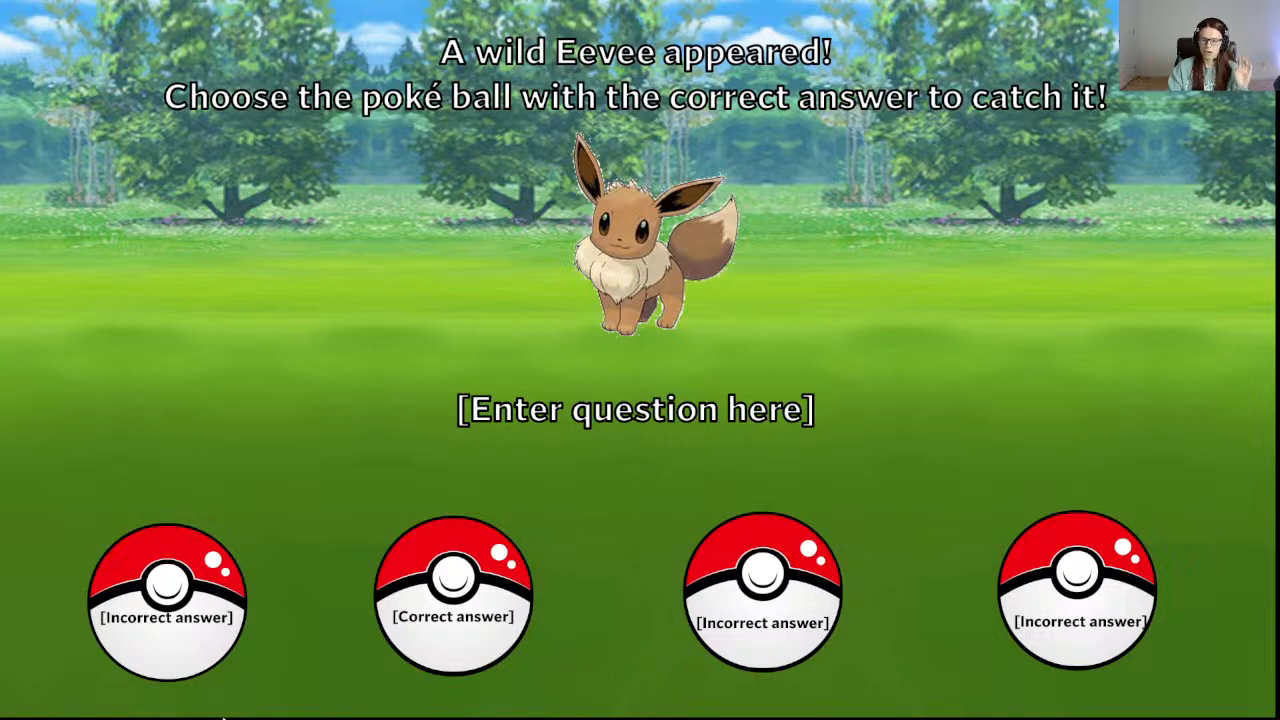
{"action": "key", "text": "Escape"}
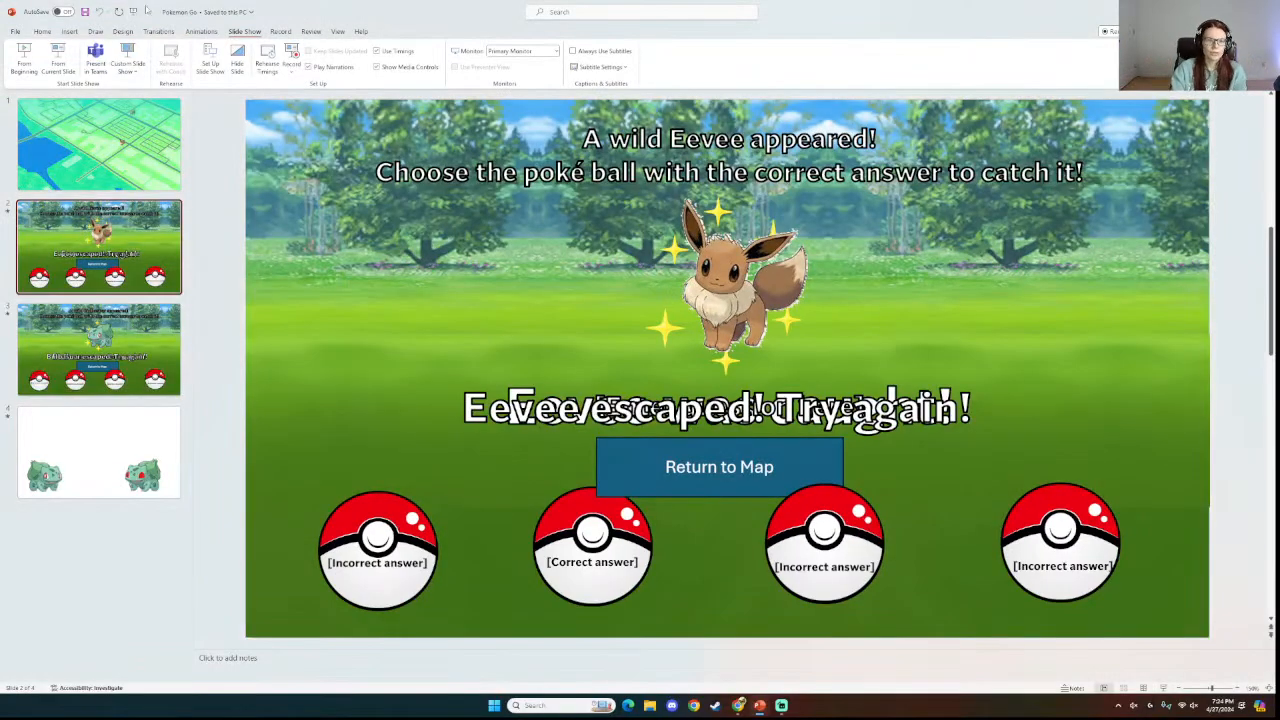
Show the Eevee slide's animation list and examine the effects triggered by the Choice A ball, including the ball's motion path and Original Eevee.
{"action": "left_click", "coordinate": [201, 33]}
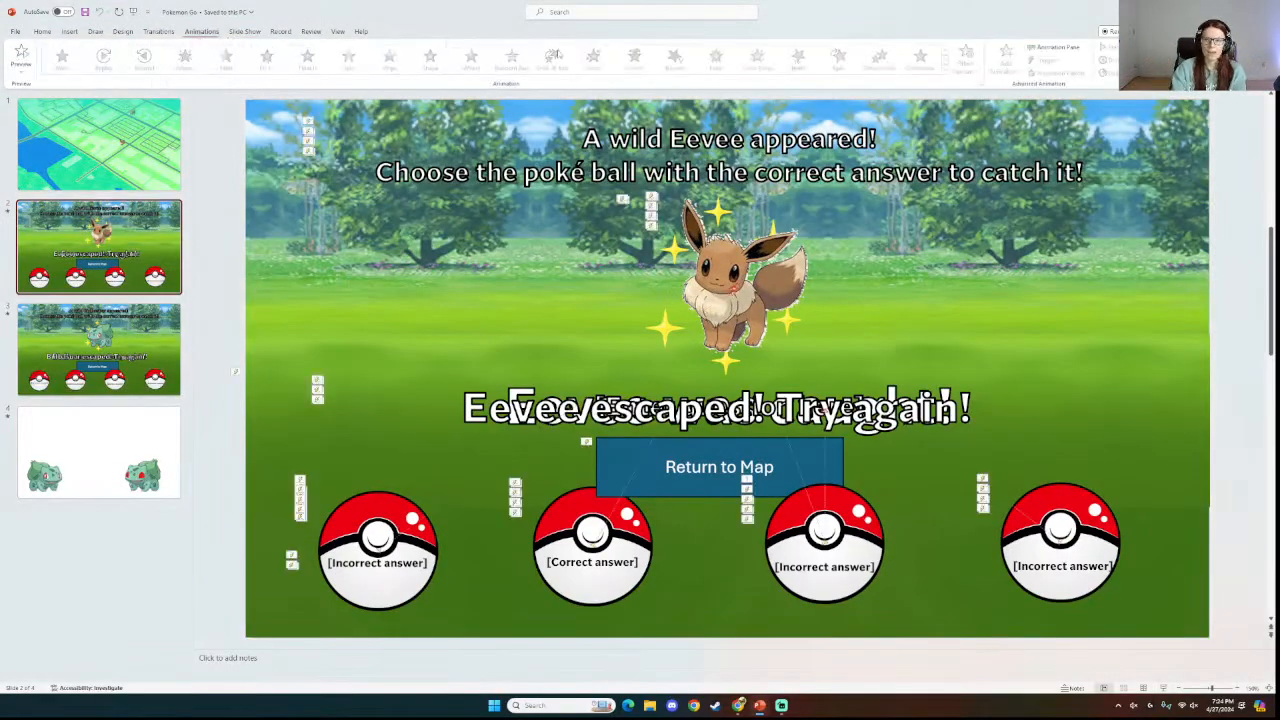
{"action": "left_click", "coordinate": [1058, 48]}
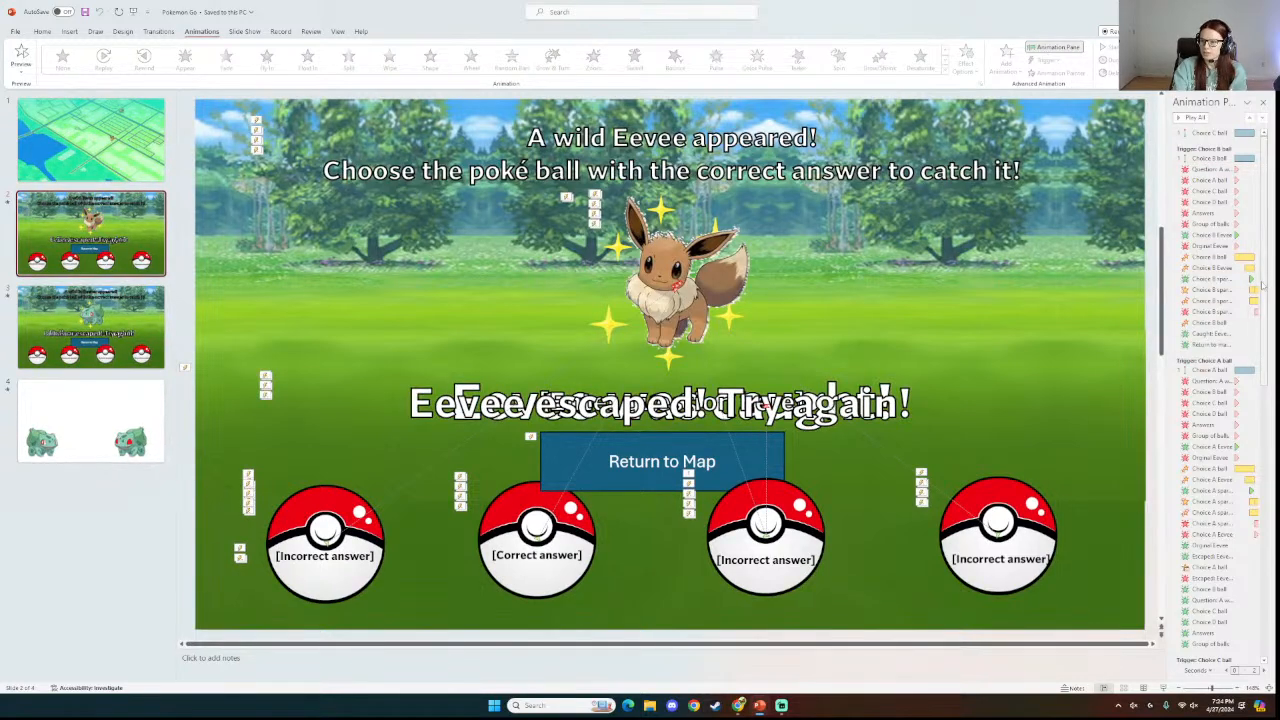
{"action": "scroll", "coordinate": [1265, 323], "scroll_direction": "down", "scroll_amount": 2}
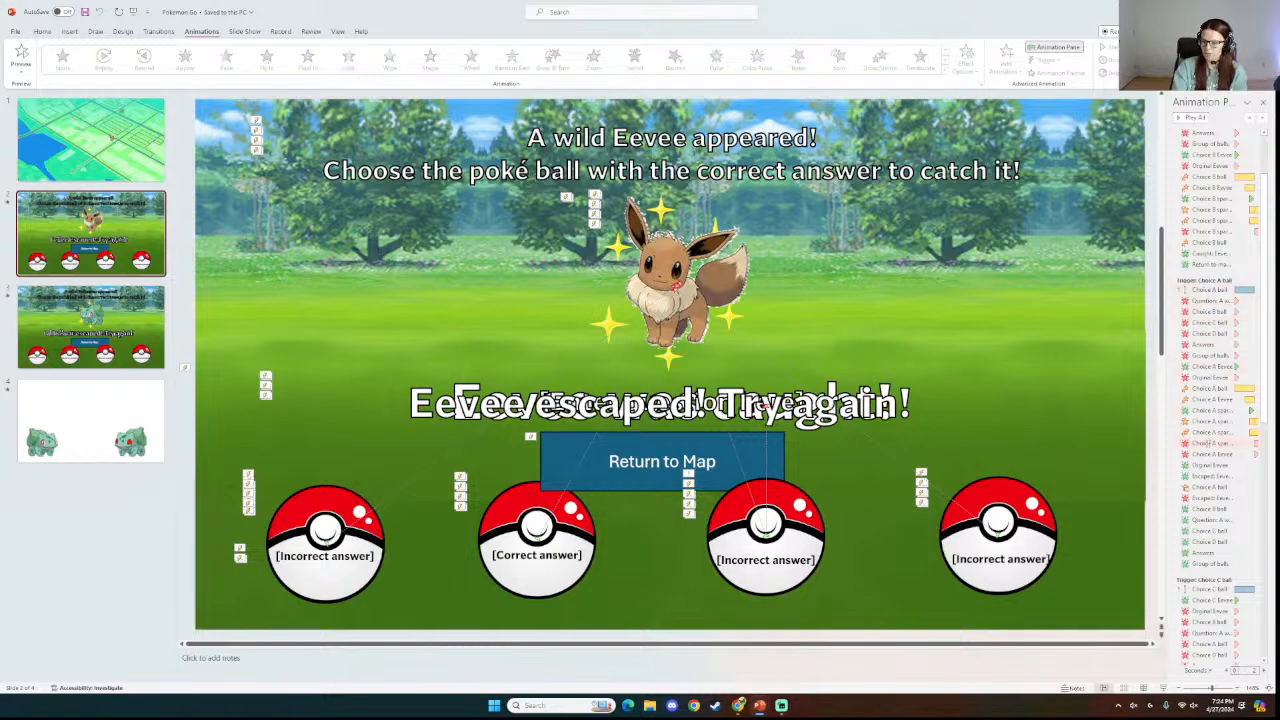
{"action": "left_click", "coordinate": [1213, 290]}
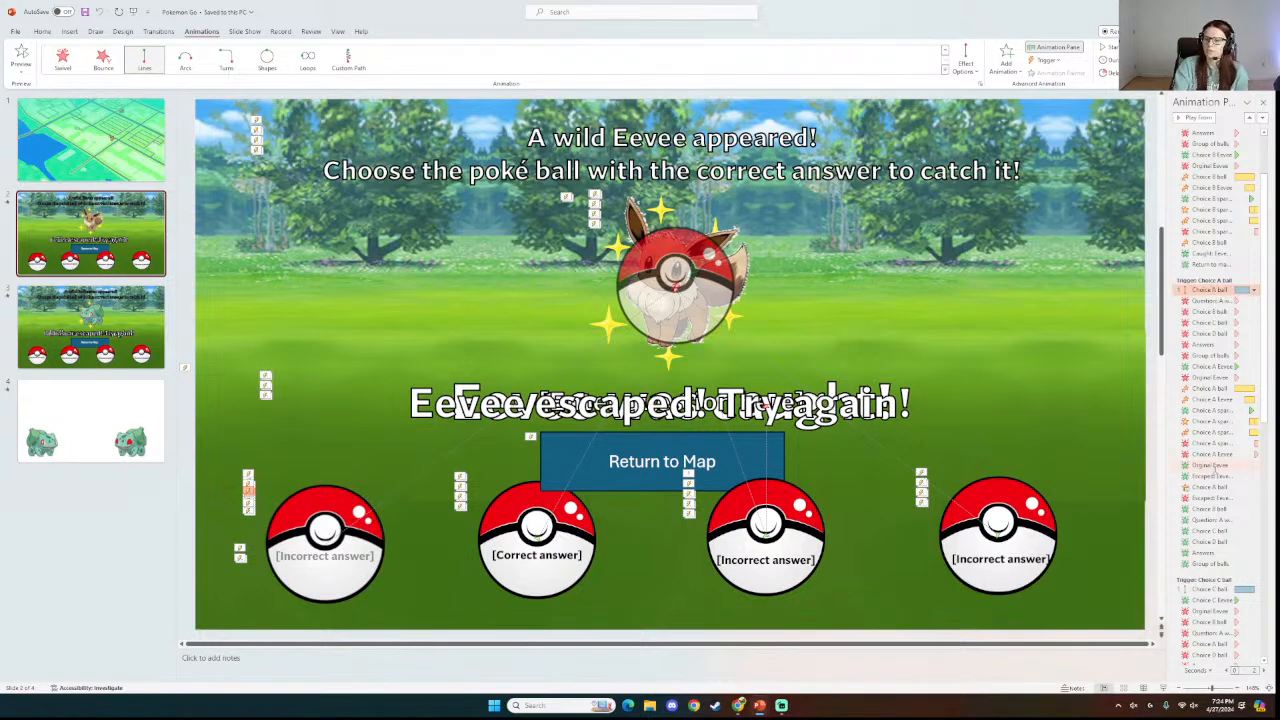
{"action": "left_click", "coordinate": [1213, 466]}
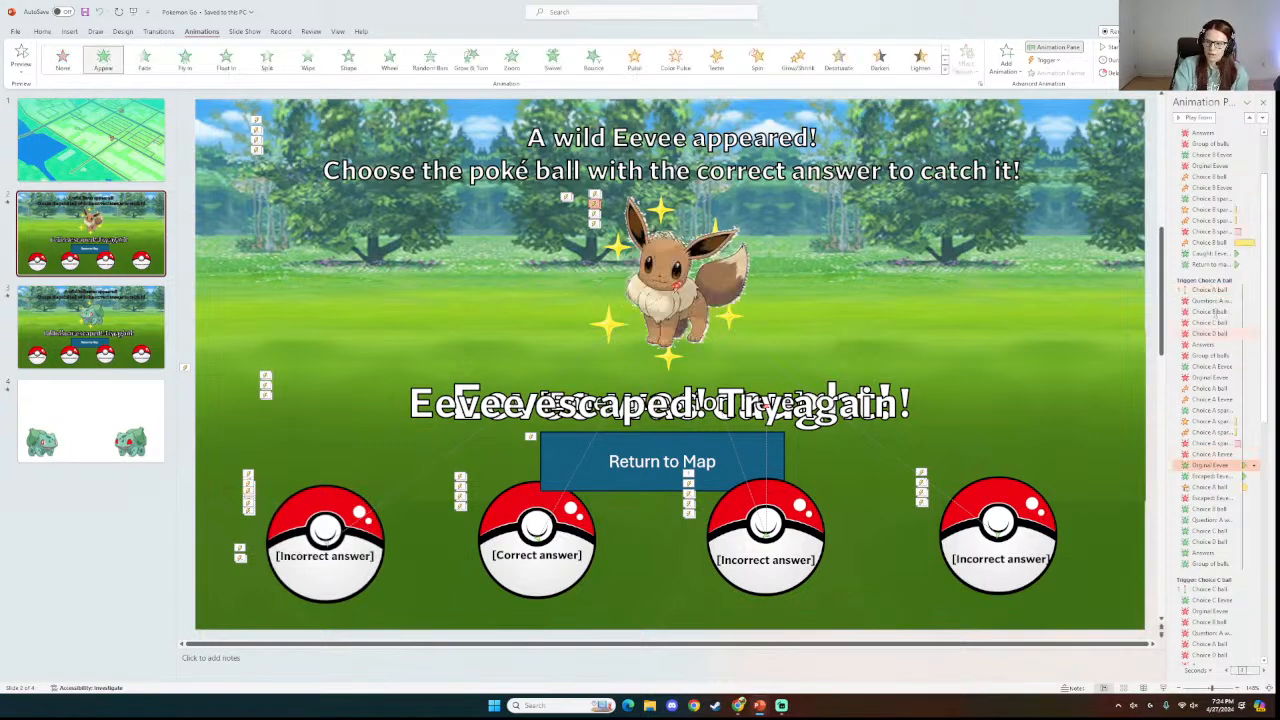
{"action": "left_click", "coordinate": [1212, 290]}
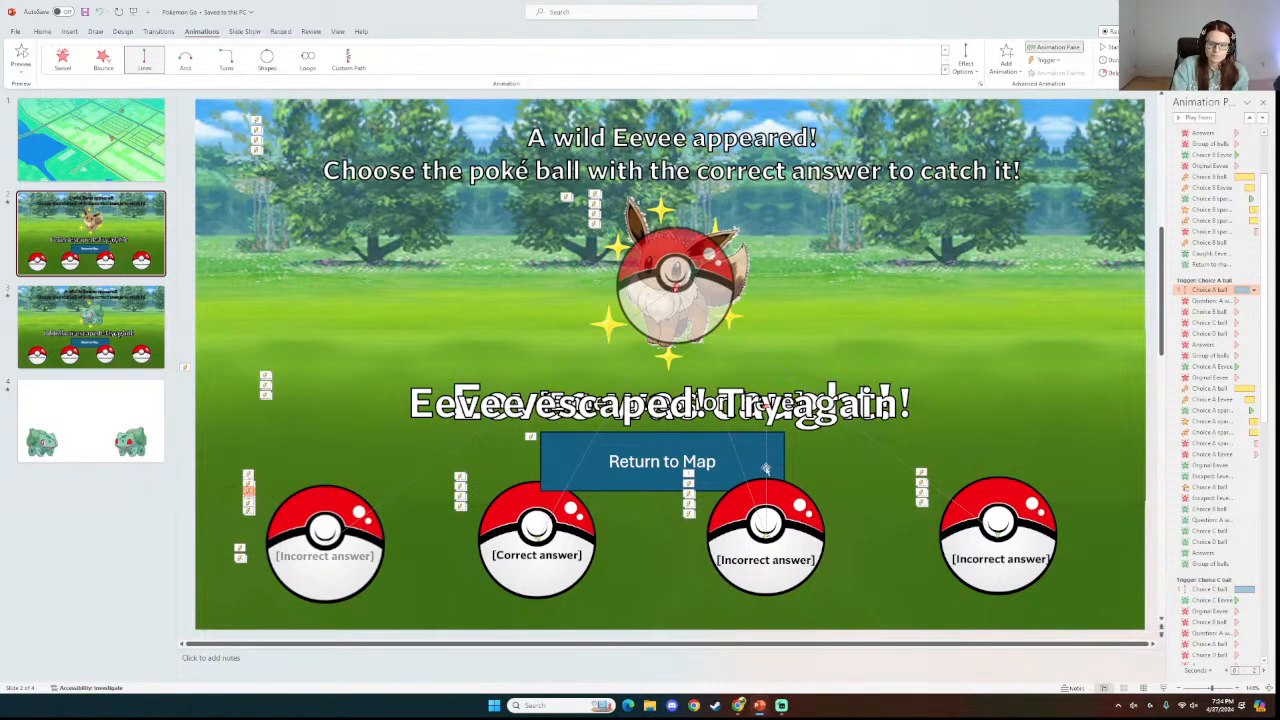
Switch through the Battleship presentation to Pixel Puzzle and show the animation list for its two-team grid slide.
{"action": "mouse_move", "coordinate": [762, 708]}
{"action": "left_click", "coordinate": [700, 652]}
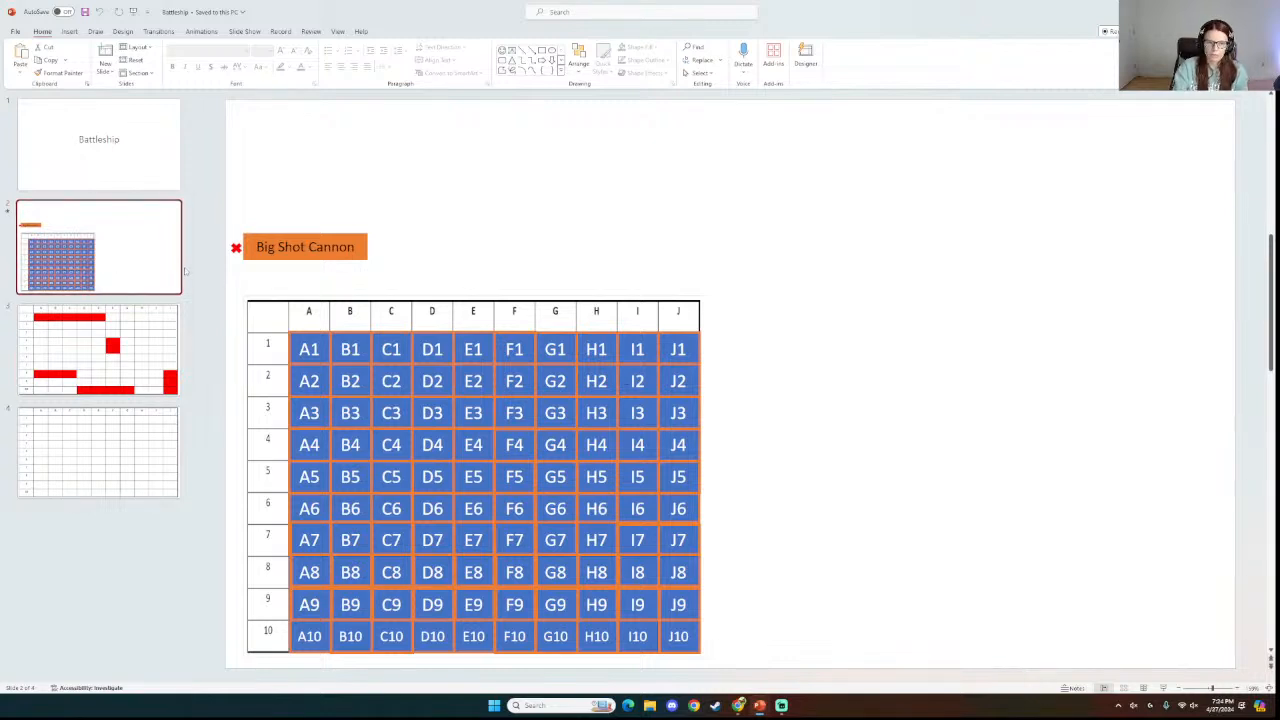
{"action": "mouse_move", "coordinate": [760, 705]}
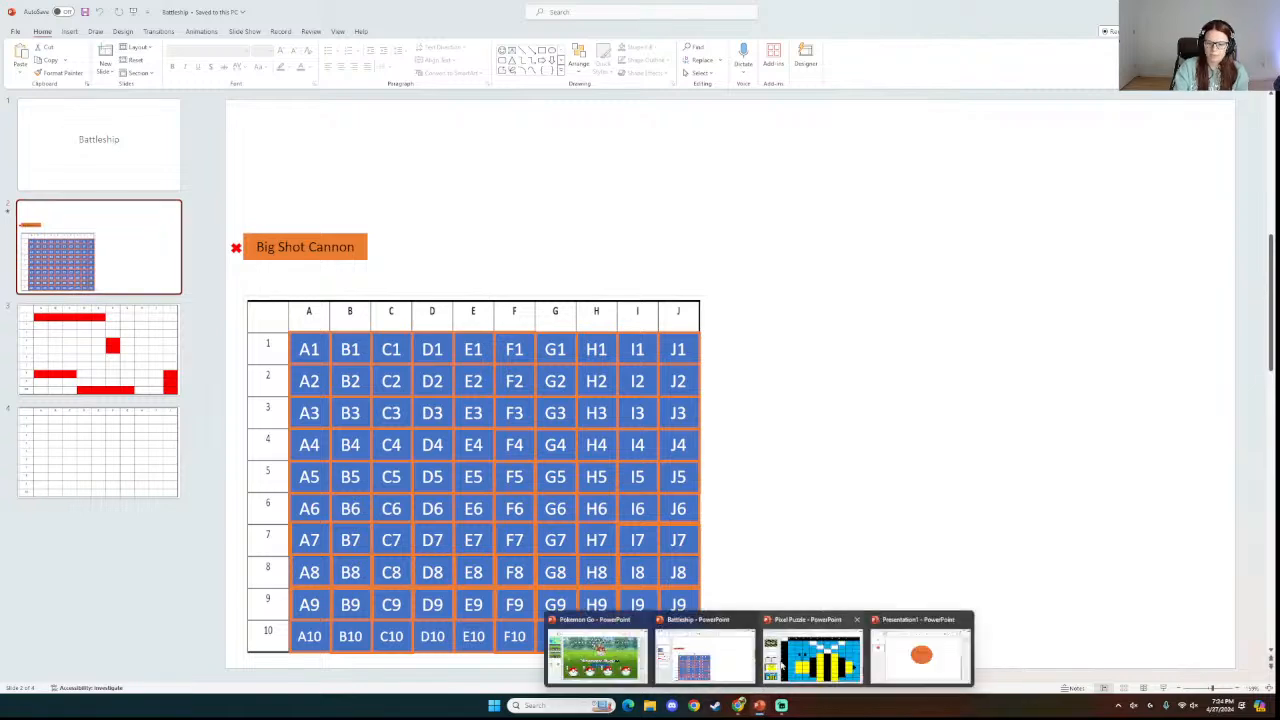
{"action": "left_click", "coordinate": [783, 663]}
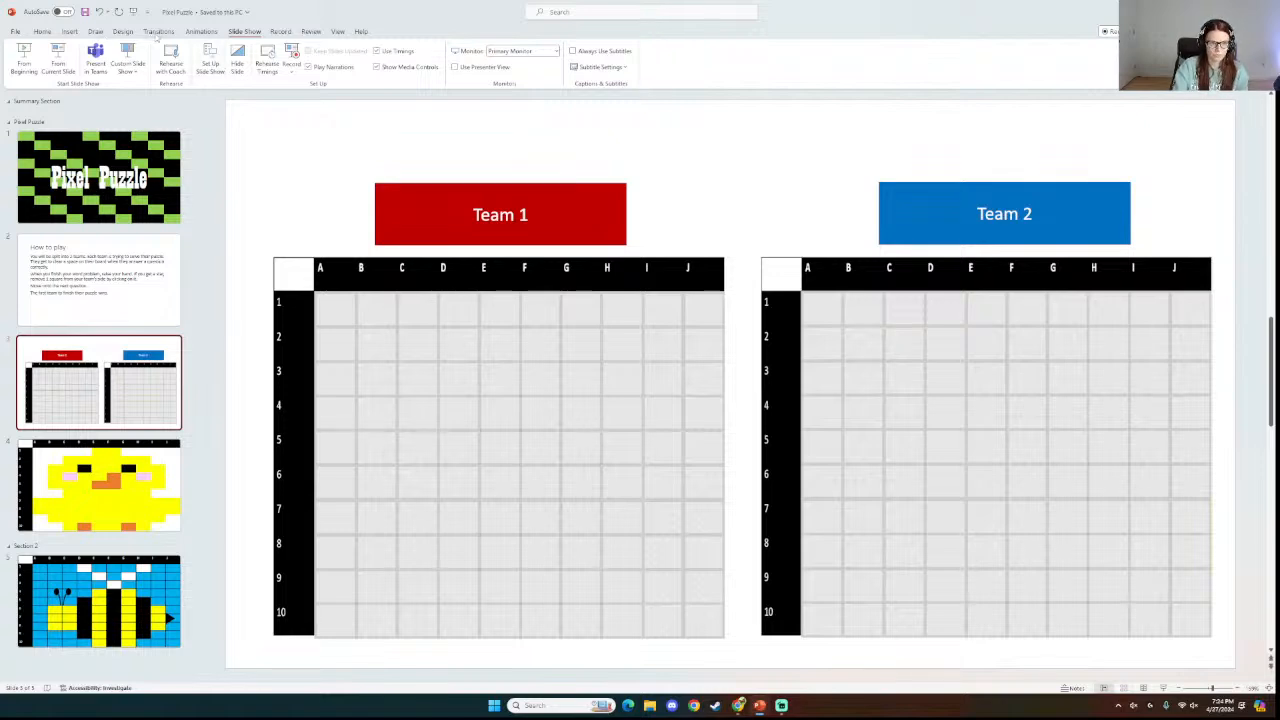
{"action": "left_click", "coordinate": [201, 31]}
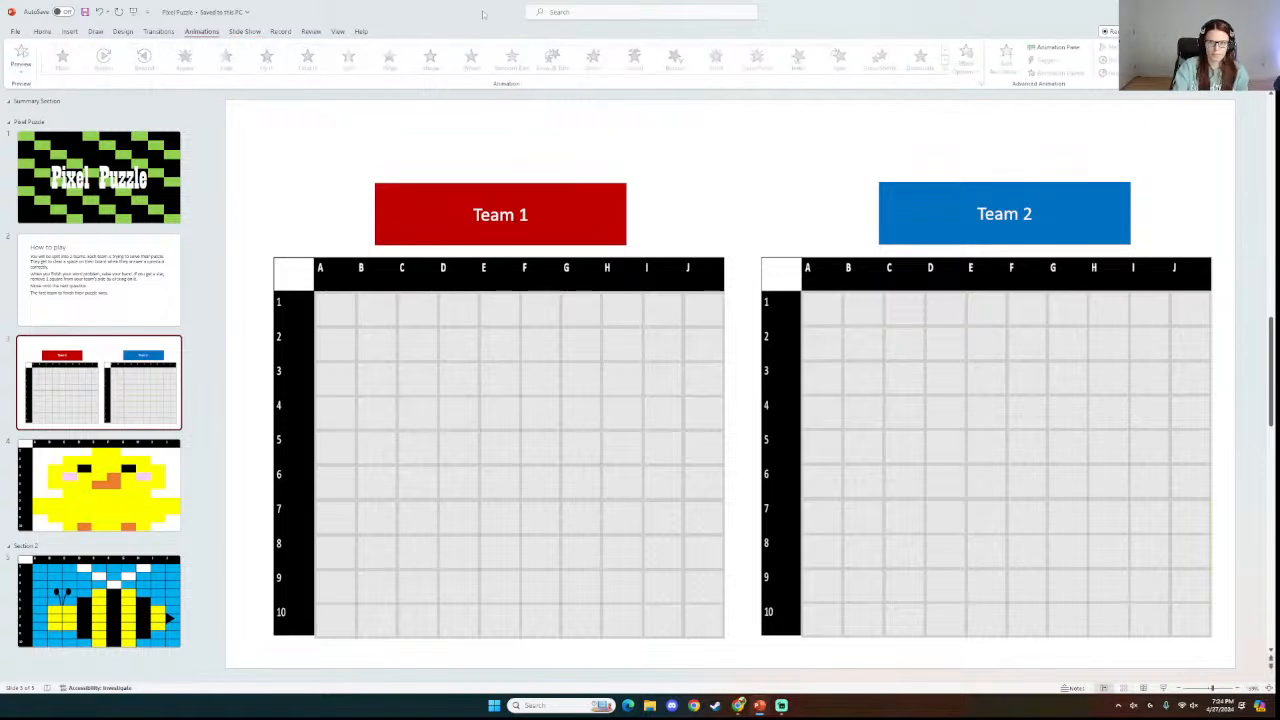
{"action": "left_click", "coordinate": [1057, 47]}
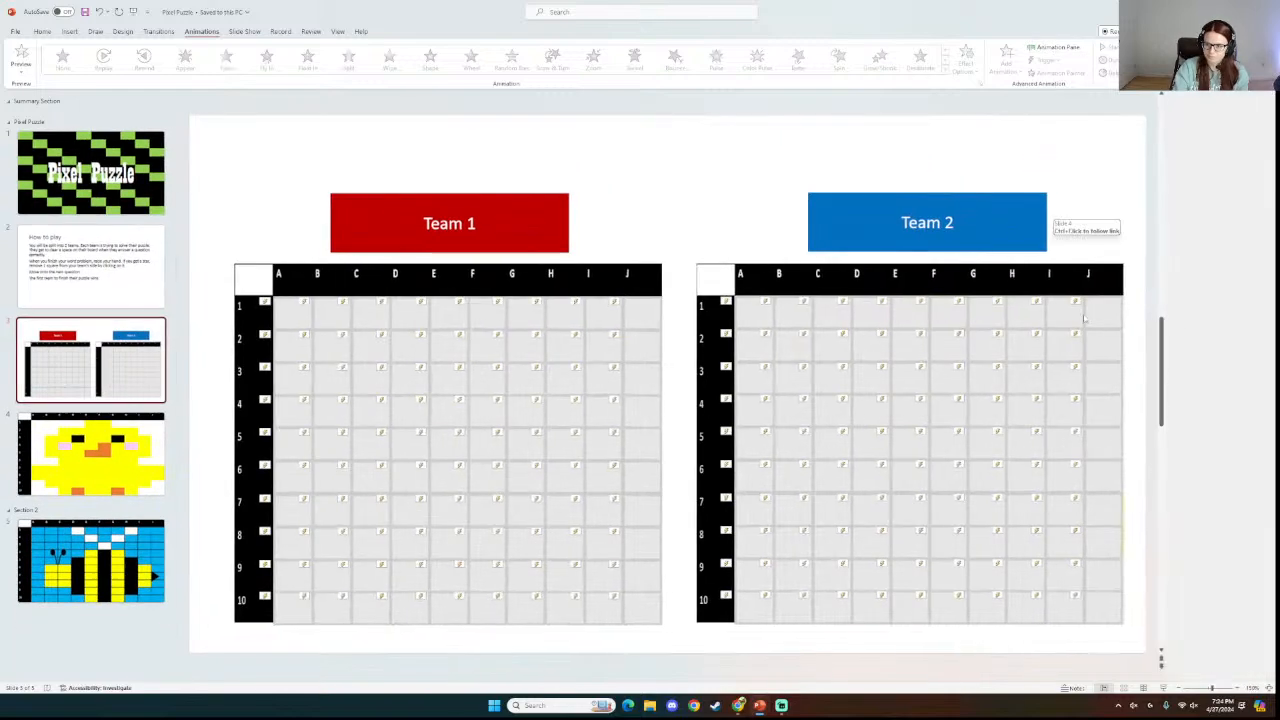
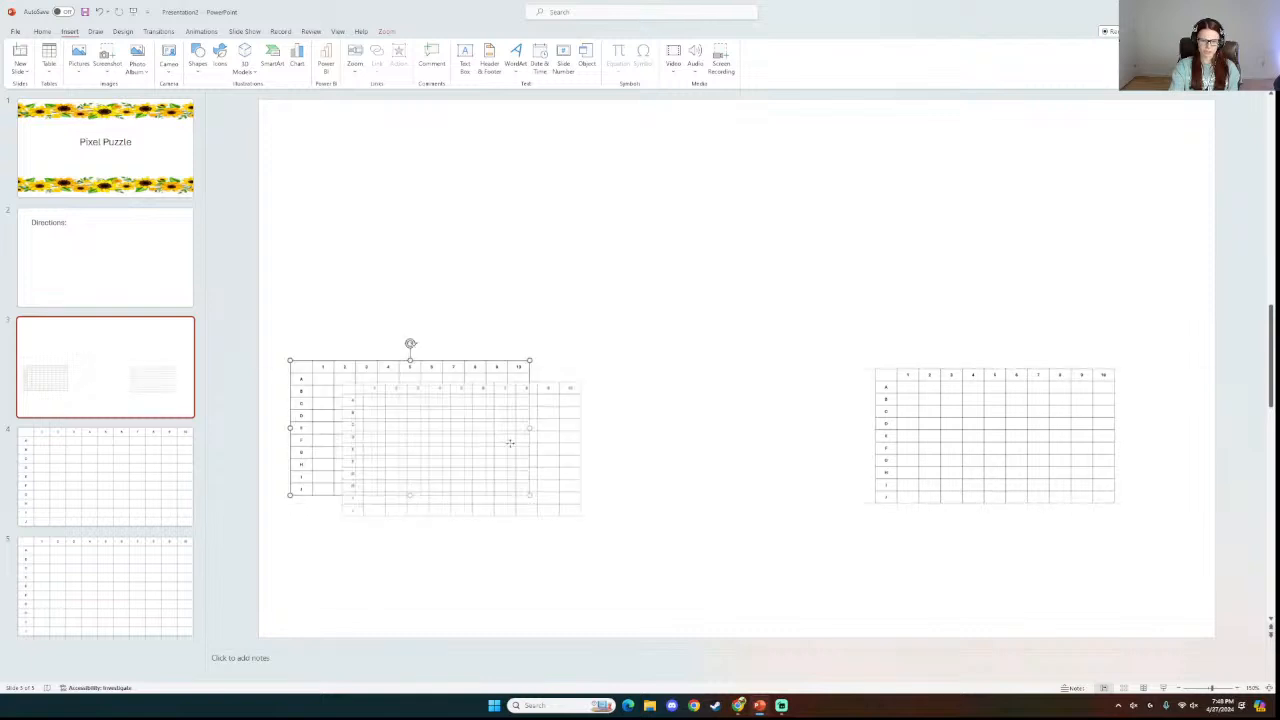
On slide 4, shade the ten cells of the table's row A yellow.
{"action": "left_click", "coordinate": [675, 430]}
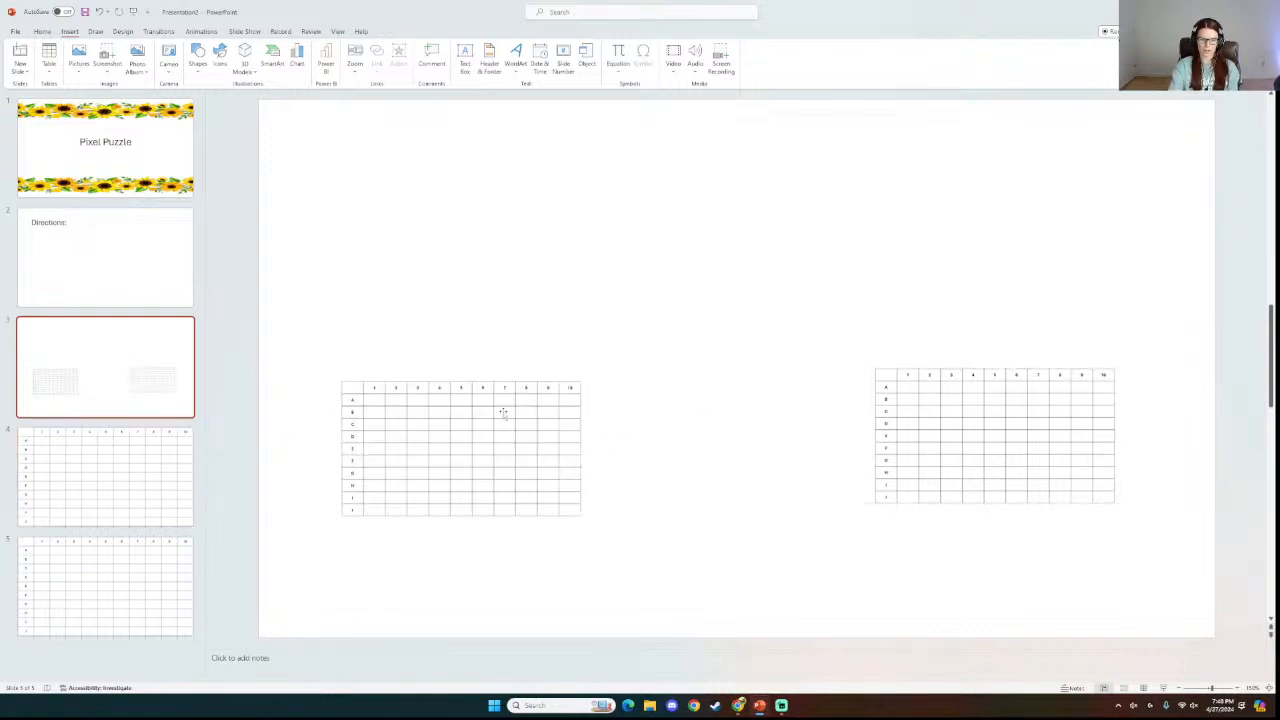
{"action": "left_click", "coordinate": [118, 469]}
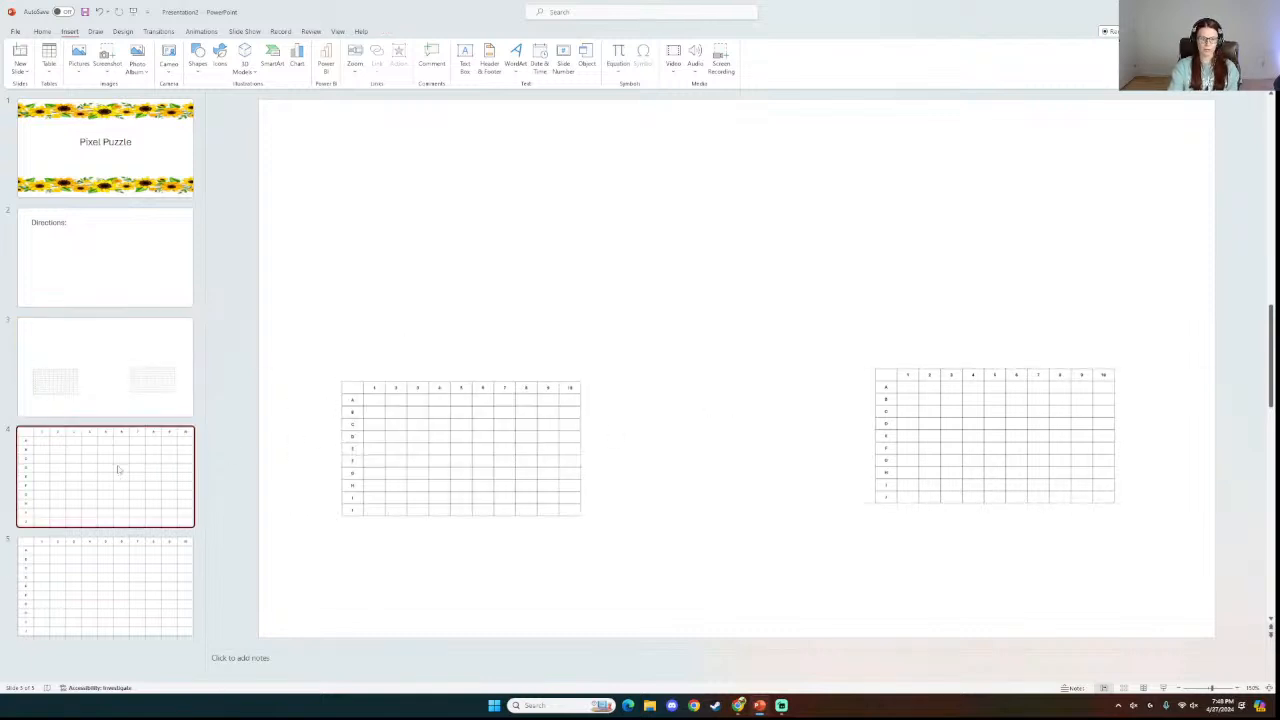
{"action": "left_click_drag", "start_coordinate": [386, 171], "coordinate": [1170, 180]}
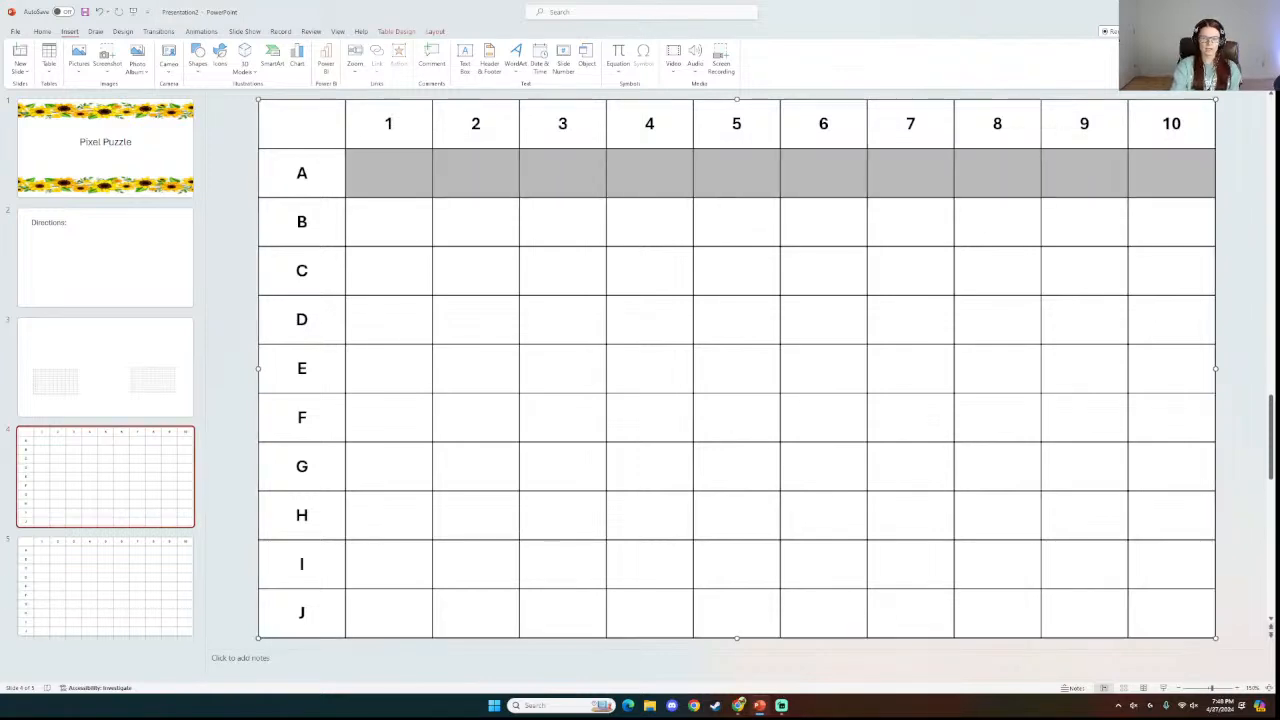
{"action": "left_click", "coordinate": [397, 31]}
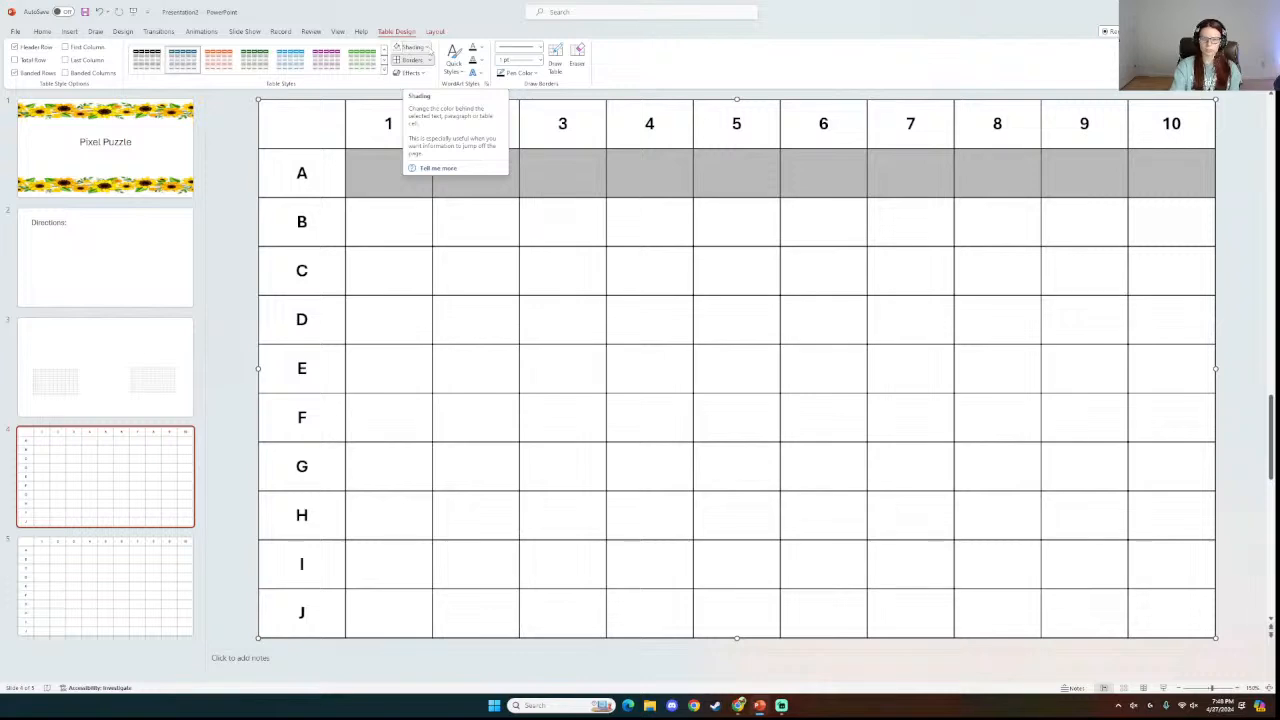
{"action": "left_click", "coordinate": [414, 48]}
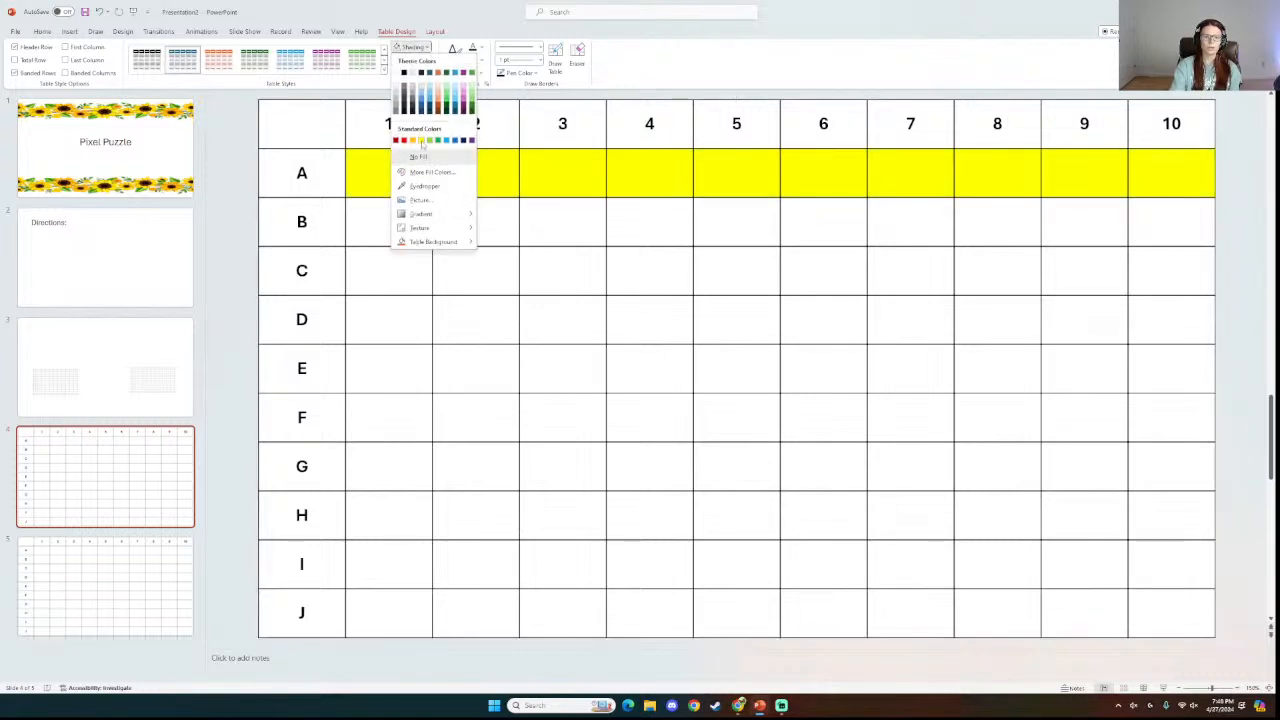
{"action": "left_click", "coordinate": [427, 123]}
{"action": "scroll", "coordinate": [323, 274], "scroll_direction": "up", "scroll_amount": 2}
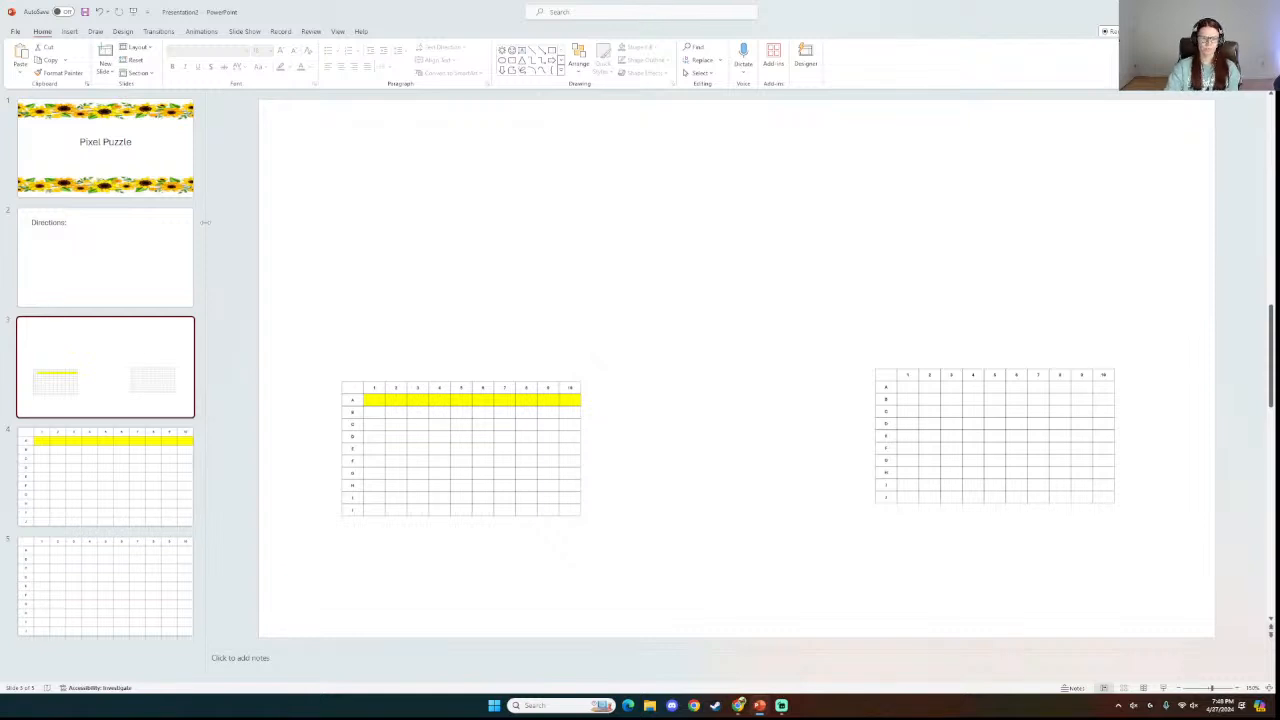
Look at the grids on slides 5 and 4, and return to slide 3 with the two grid previews.
{"action": "left_click", "coordinate": [147, 589]}
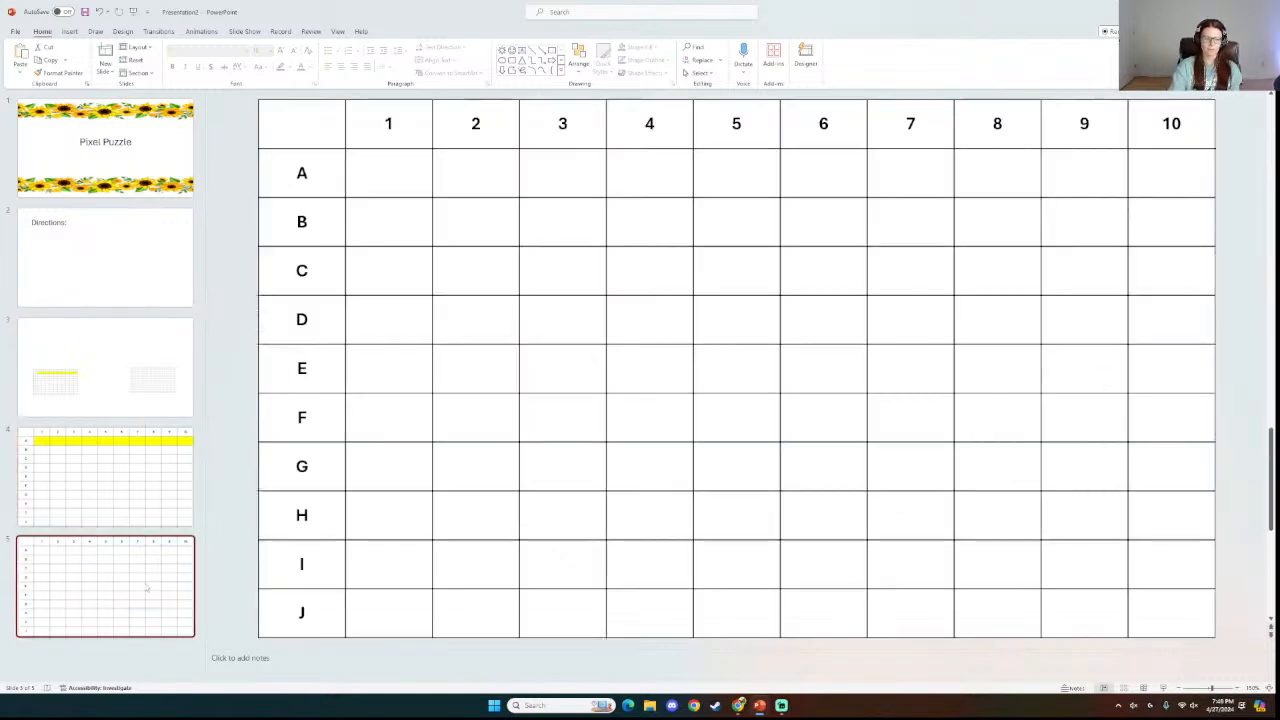
{"action": "left_click", "coordinate": [177, 510]}
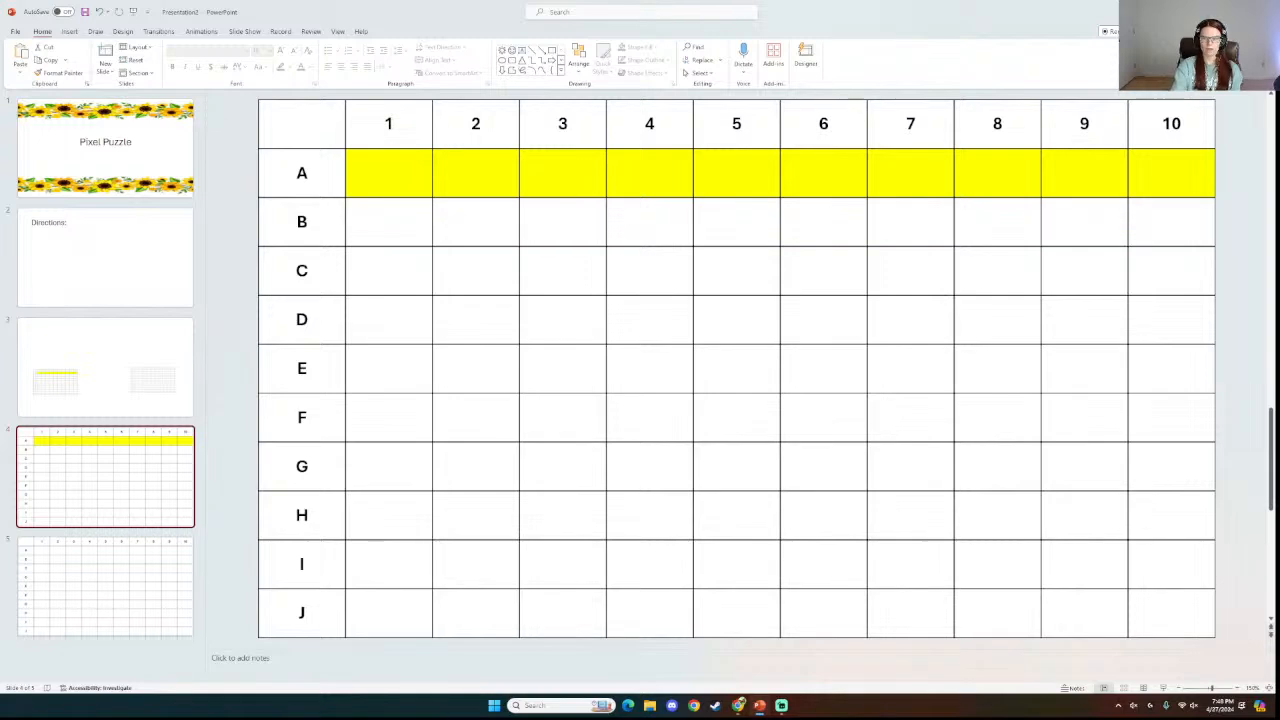
{"action": "left_click", "coordinate": [98, 611]}
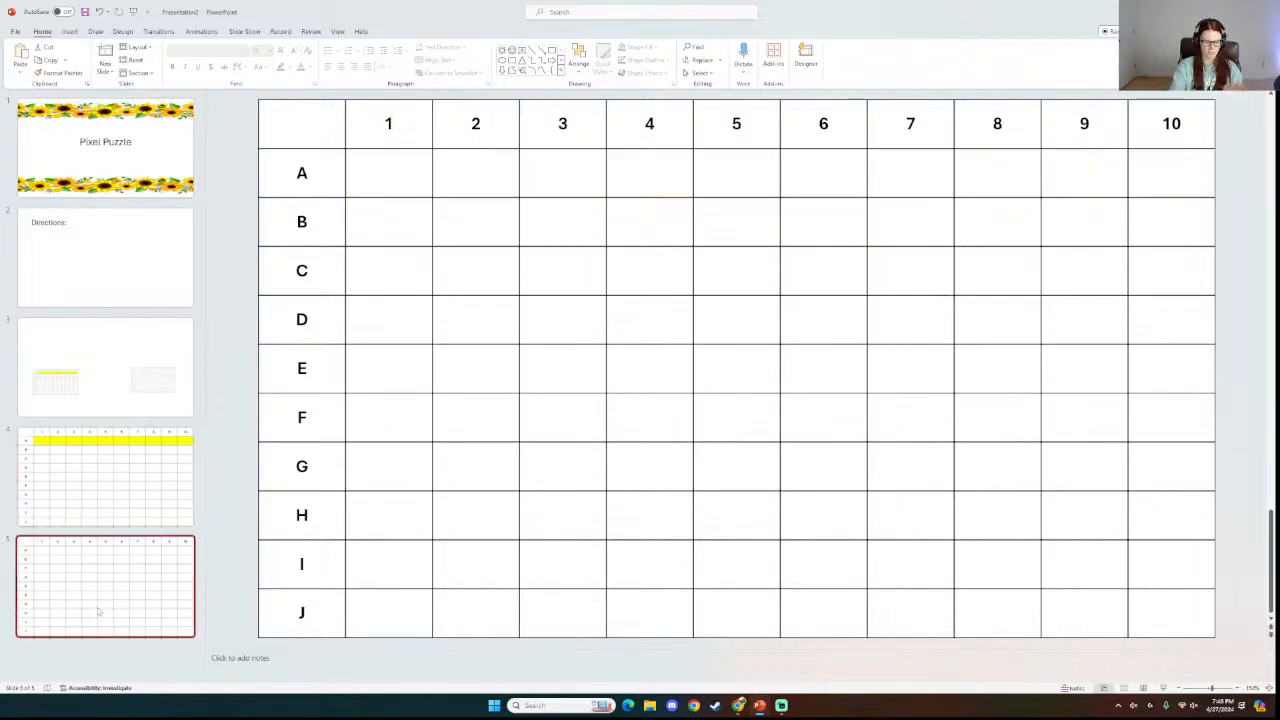
{"action": "left_click", "coordinate": [90, 371]}
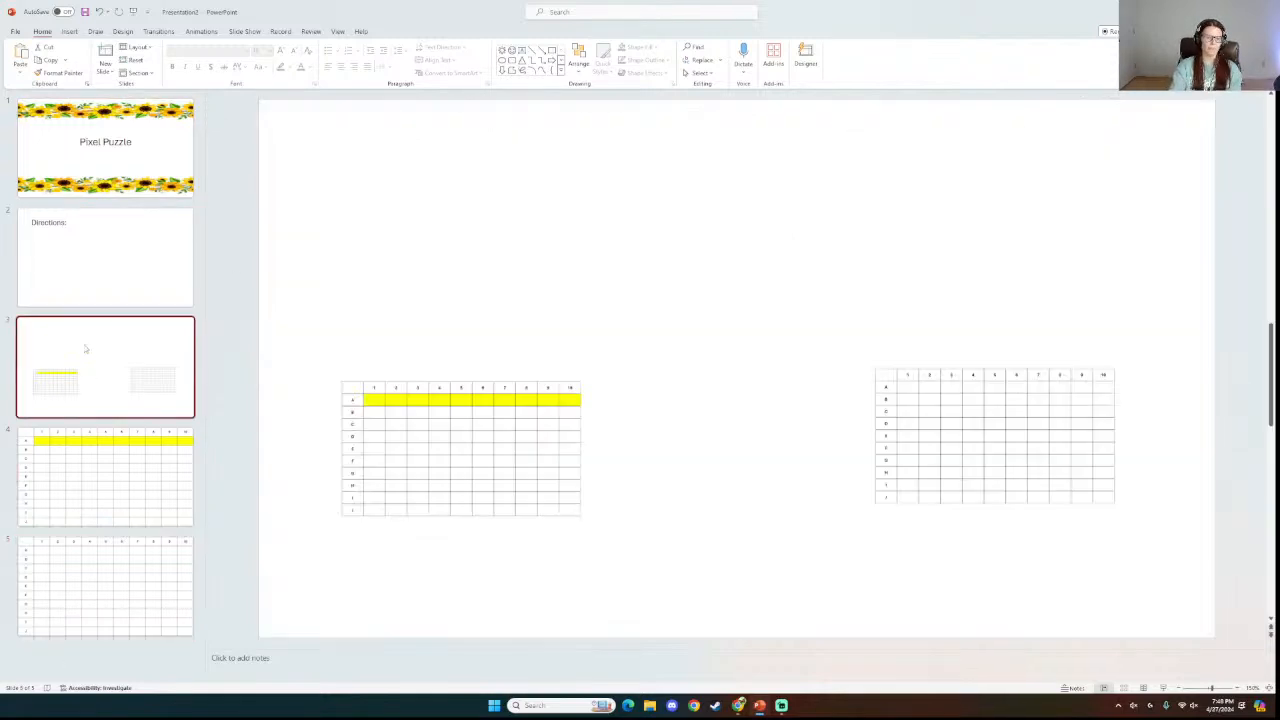
Move the blank grid preview to the slide's lower-right corner, and enlarge and position the yellow-row preview across the left half.
{"action": "left_click_drag", "start_coordinate": [951, 432], "coordinate": [1014, 542]}
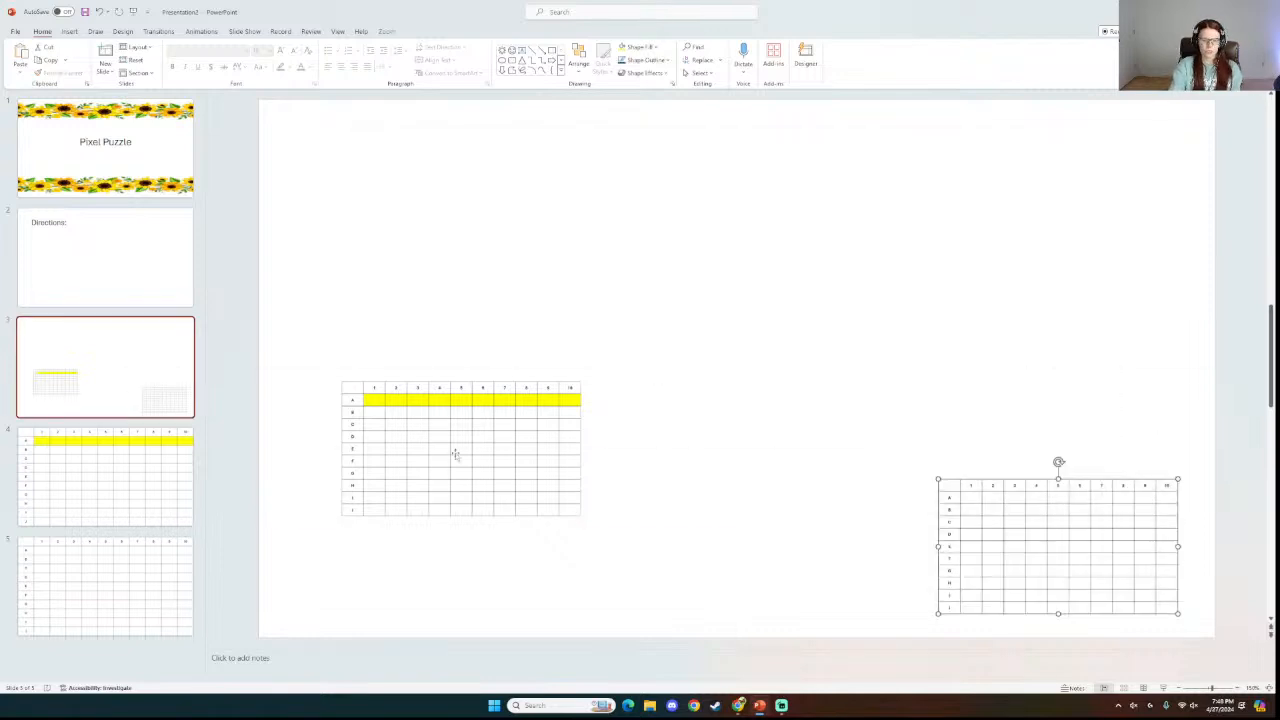
{"action": "left_click", "coordinate": [454, 451]}
{"action": "left_click_drag", "start_coordinate": [581, 381], "coordinate": [822, 244]}
{"action": "left_click_drag", "start_coordinate": [667, 349], "coordinate": [606, 404]}
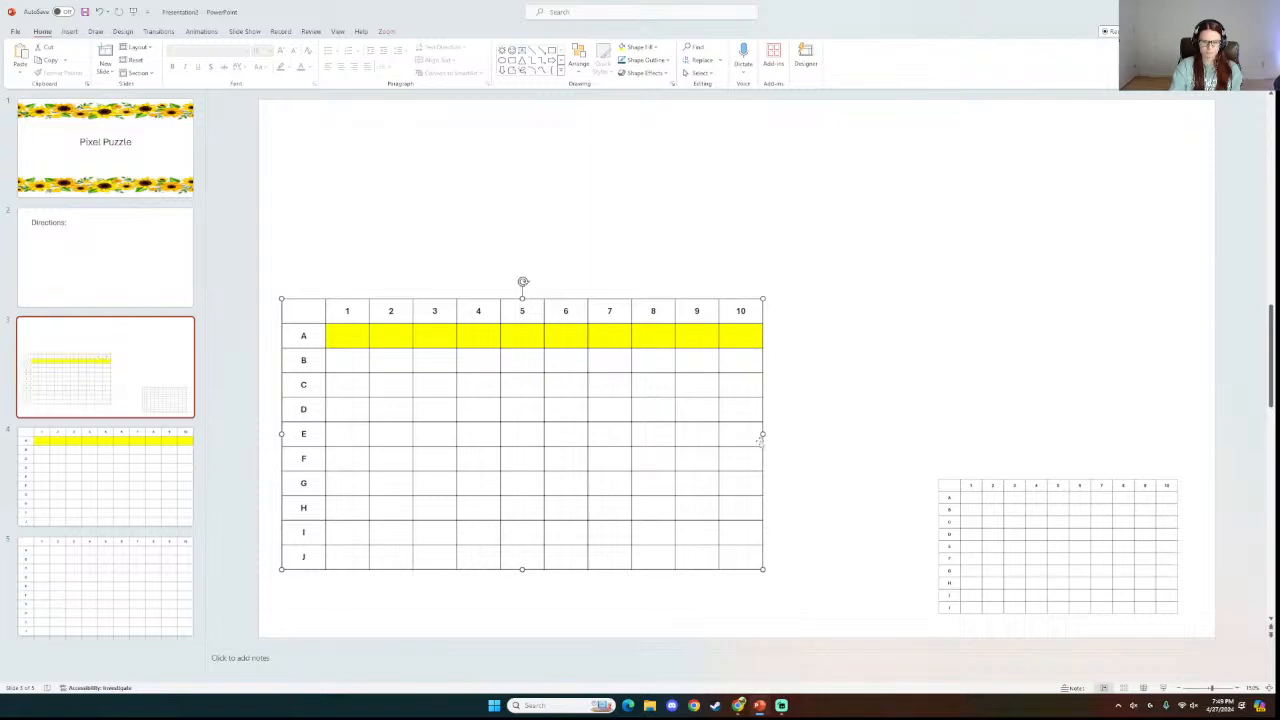
{"action": "left_click_drag", "start_coordinate": [762, 433], "coordinate": [680, 434]}
{"action": "left_click_drag", "start_coordinate": [590, 340], "coordinate": [597, 363]}
{"action": "left_click_drag", "start_coordinate": [687, 321], "coordinate": [733, 291]}
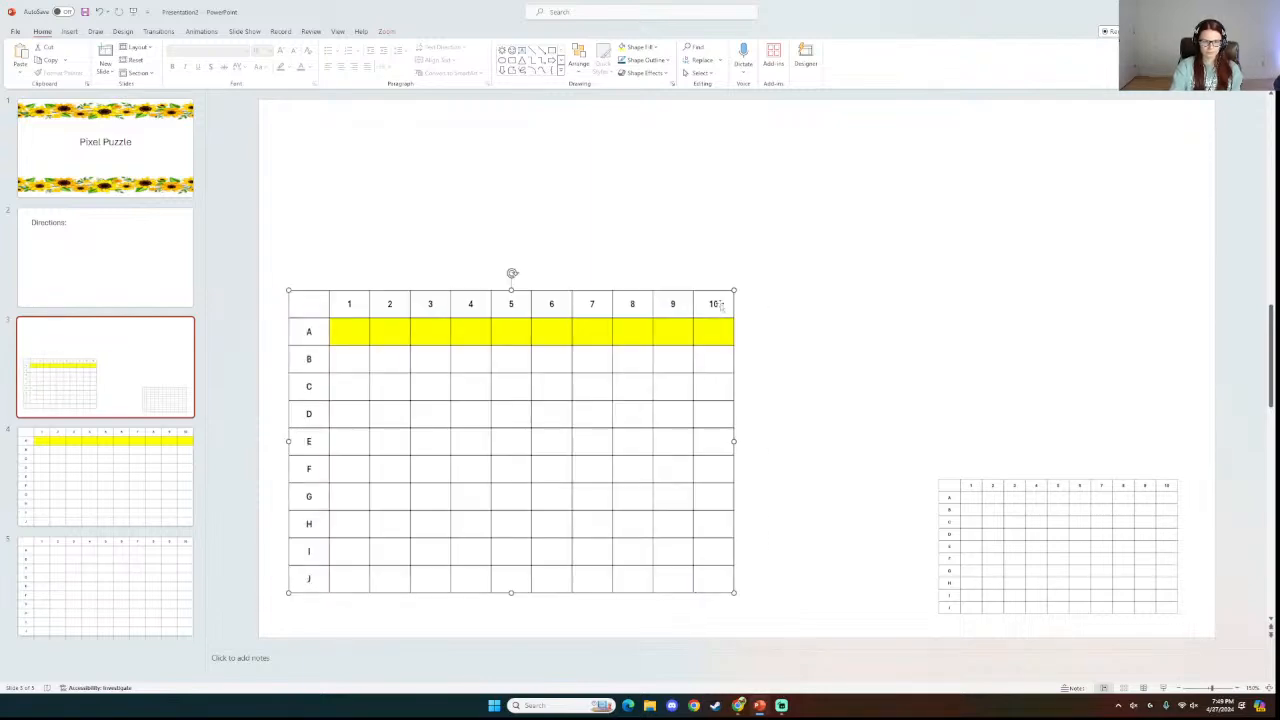
{"action": "left_click", "coordinate": [266, 229]}
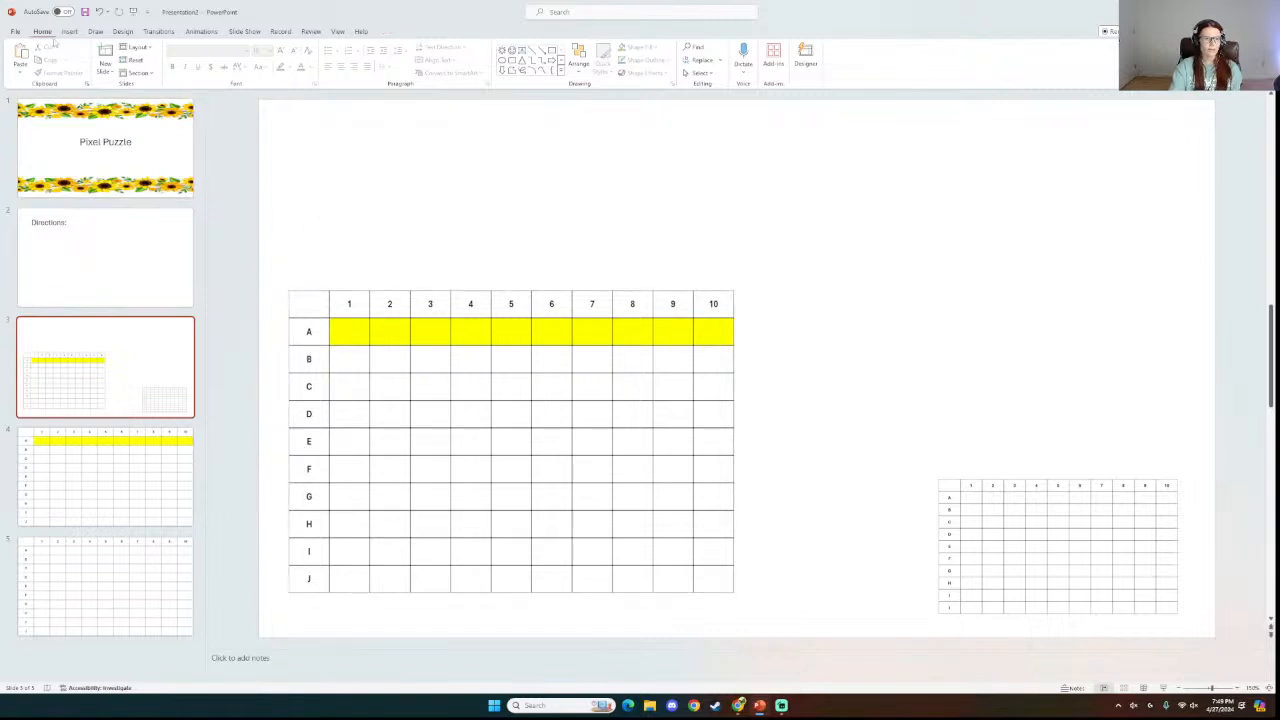
Add a text box reading "Team 1" and place it above the yellow-row grid preview.
{"action": "left_click", "coordinate": [69, 31]}
{"action": "left_click", "coordinate": [197, 60]}
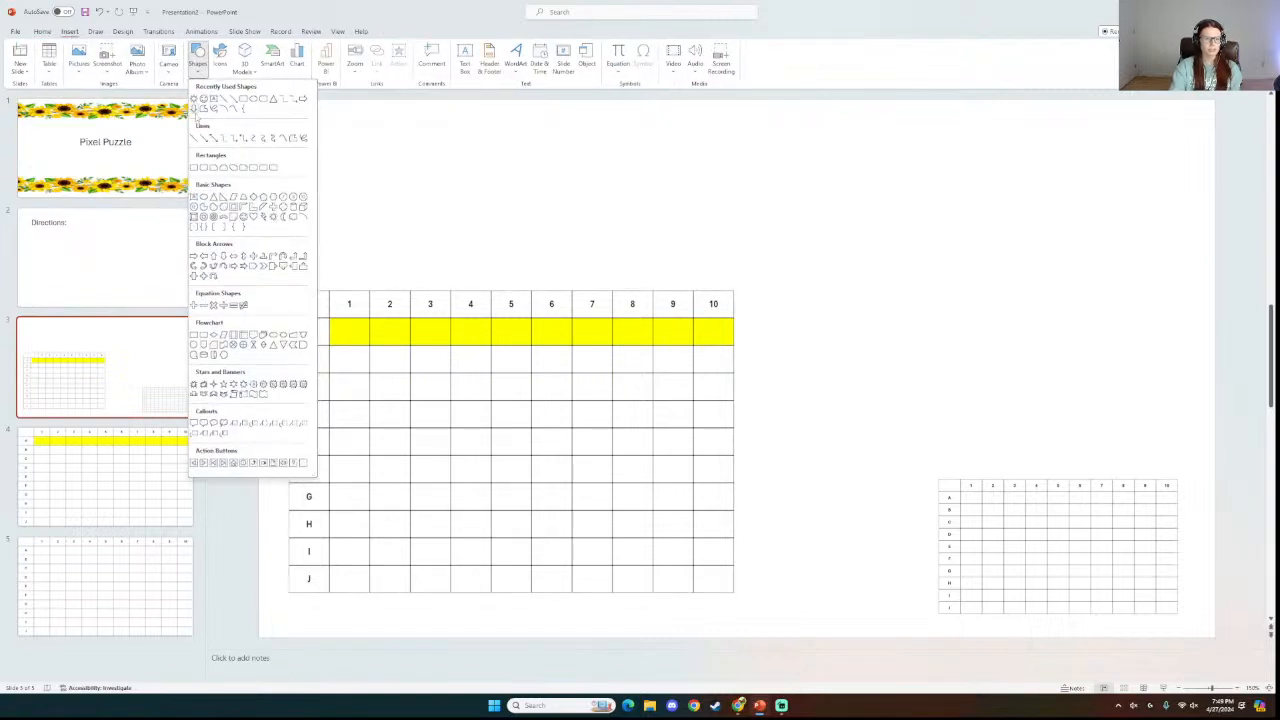
{"action": "left_click", "coordinate": [207, 98]}
{"action": "left_click_drag", "start_coordinate": [324, 195], "coordinate": [543, 256]}
{"action": "type", "text": "Team"}
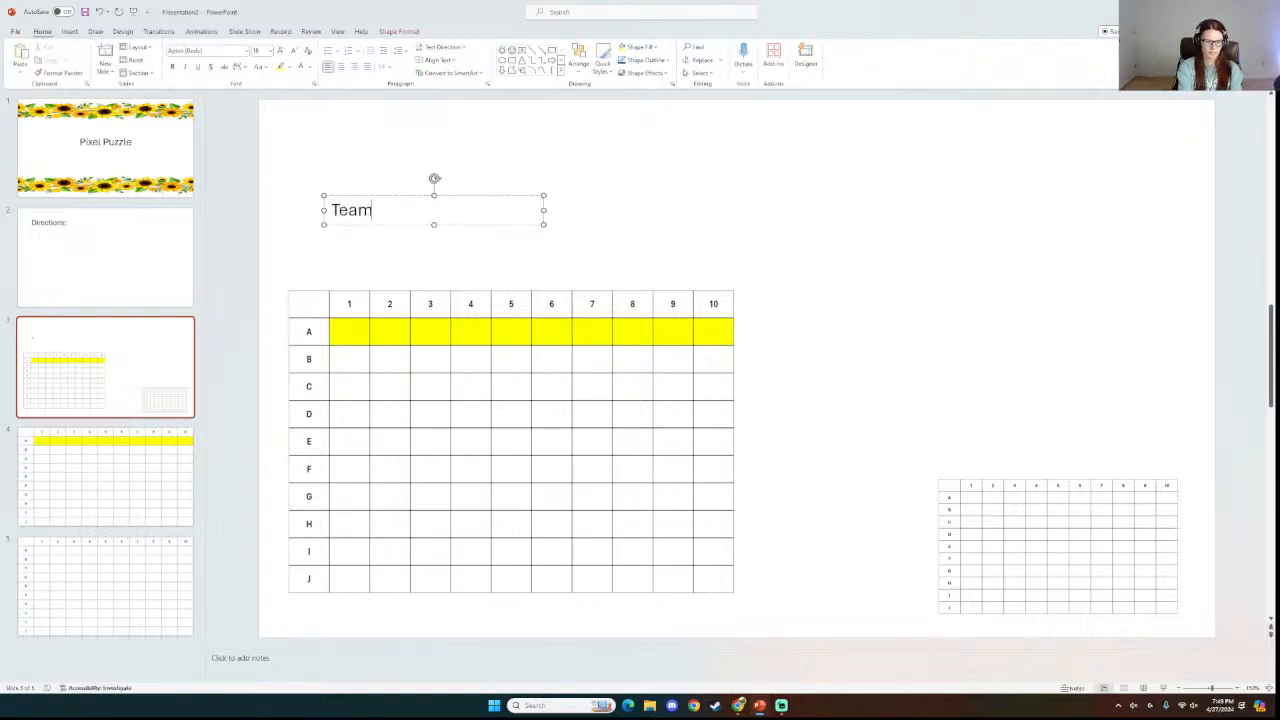
{"action": "type", "text": " 1"}
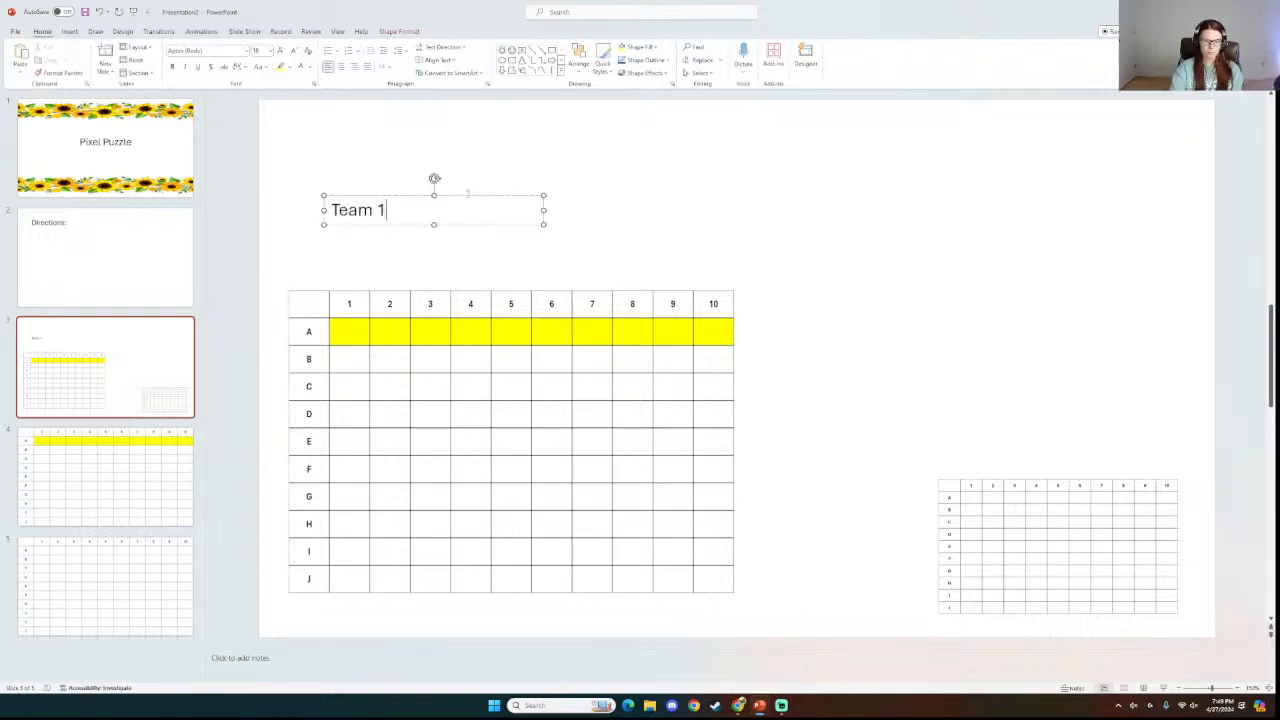
{"action": "left_click_drag", "start_coordinate": [470, 196], "coordinate": [603, 244]}
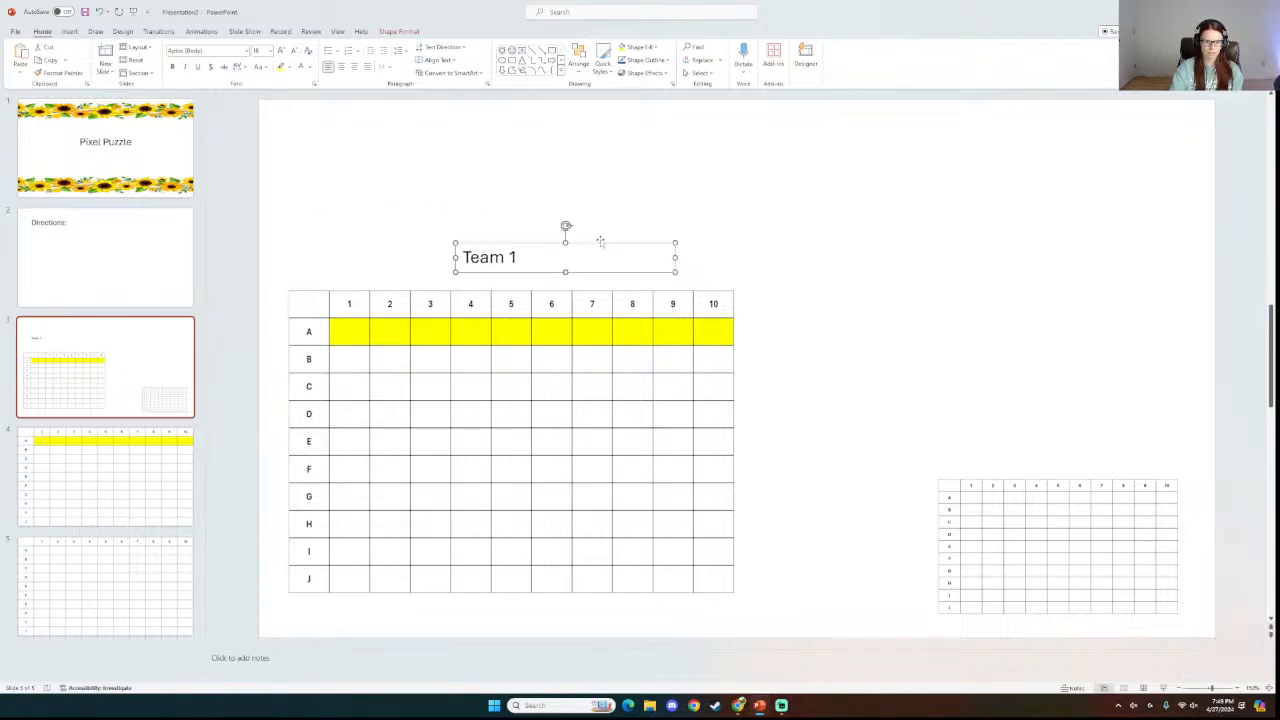
Enlarge the blank grid preview, place it beside the Team 1 grid, and compare both previews' Zoom format settings.
{"action": "left_click", "coordinate": [1022, 497]}
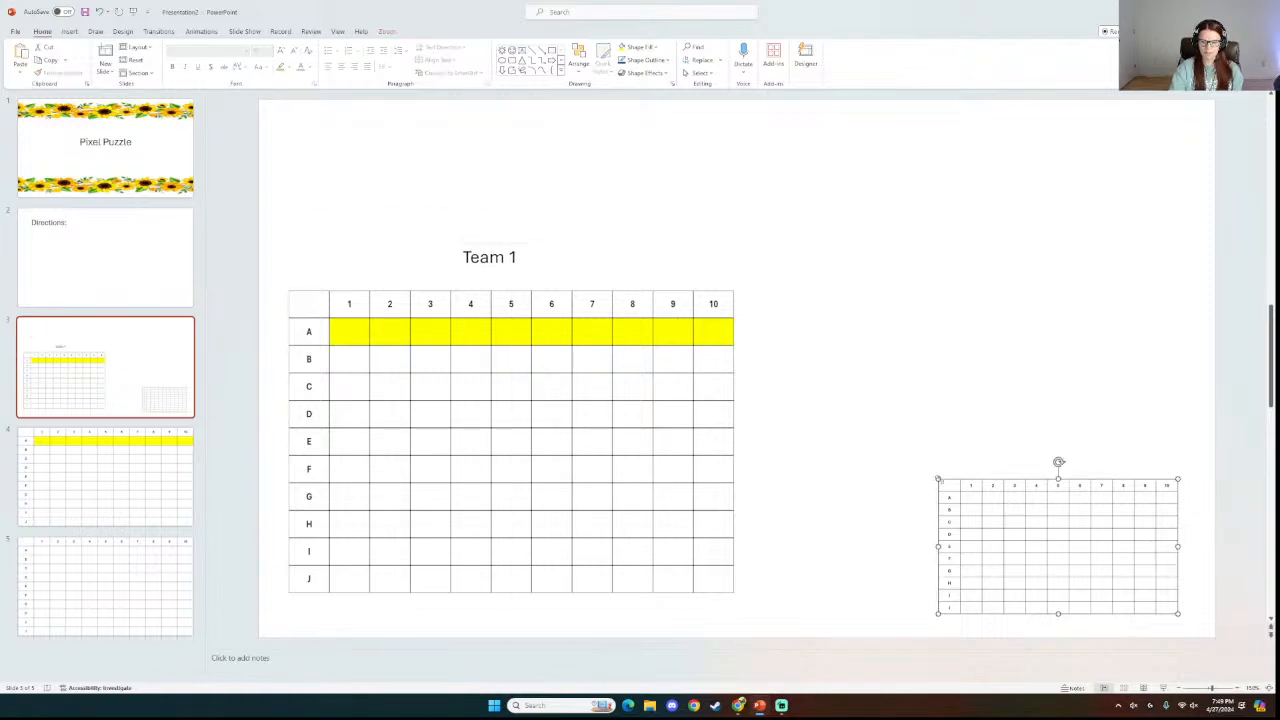
{"action": "left_click_drag", "start_coordinate": [938, 479], "coordinate": [850, 355]}
{"action": "left_click_drag", "start_coordinate": [877, 455], "coordinate": [919, 388]}
{"action": "left_click", "coordinate": [639, 392]}
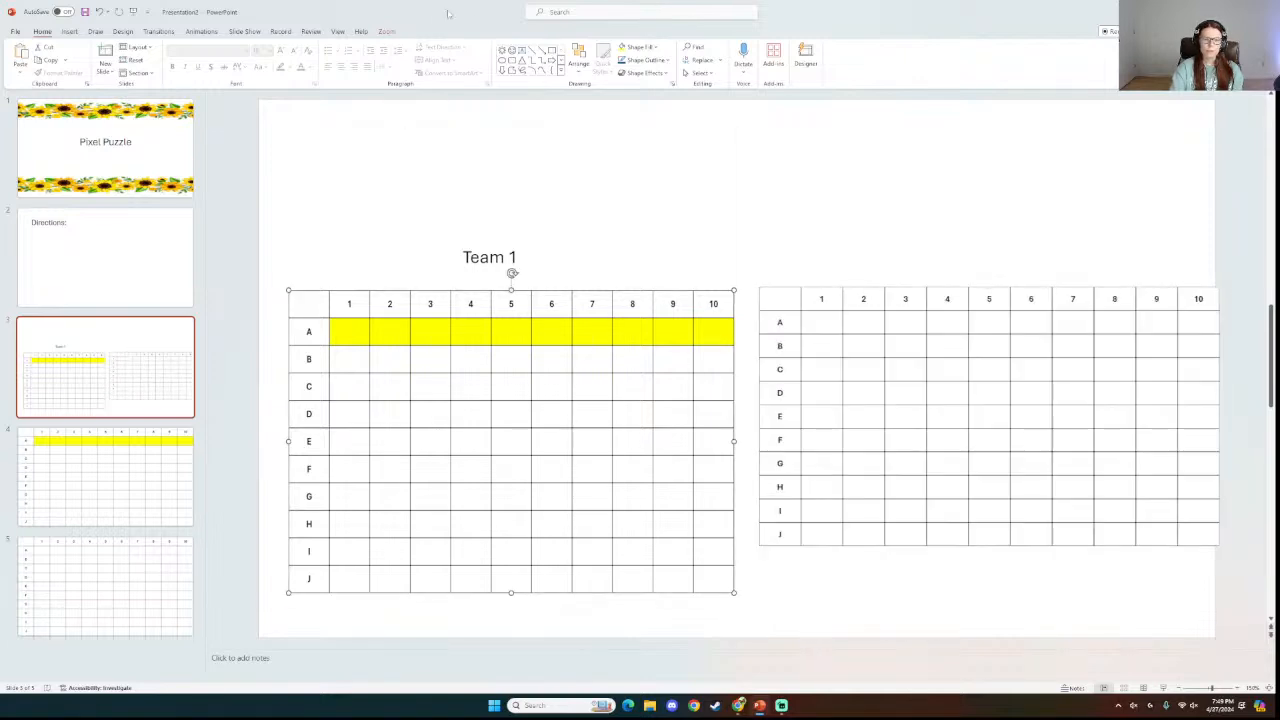
{"action": "left_click", "coordinate": [392, 31]}
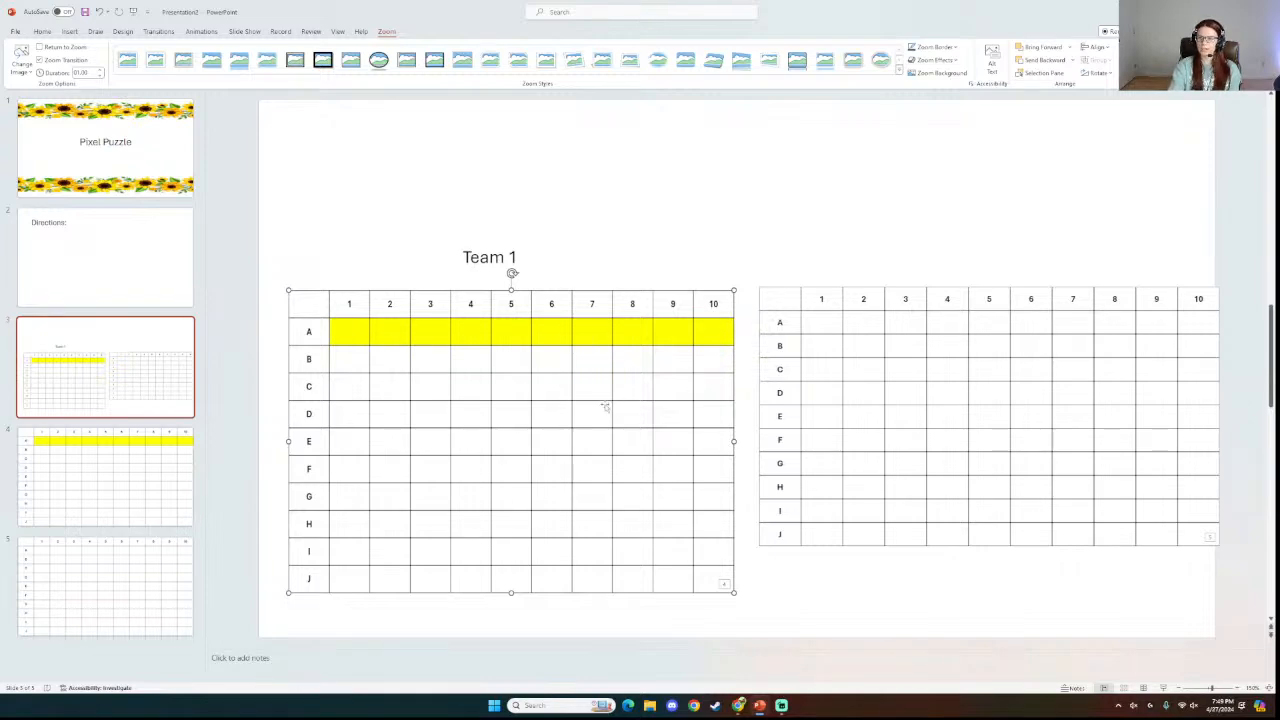
{"action": "left_click", "coordinate": [893, 376]}
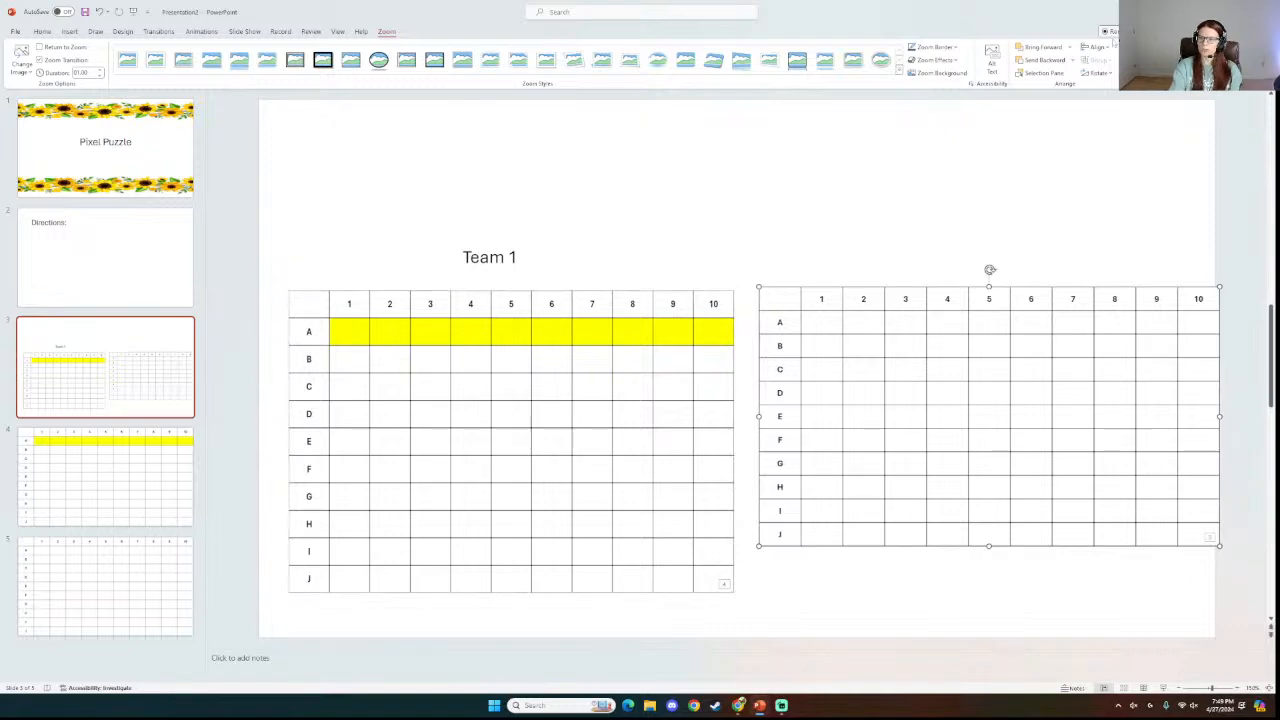
Try to enlarge the blank grid preview further from its lower-right corner, and undo the resizing.
{"action": "left_click_drag", "start_coordinate": [1220, 546], "coordinate": [1255, 589]}
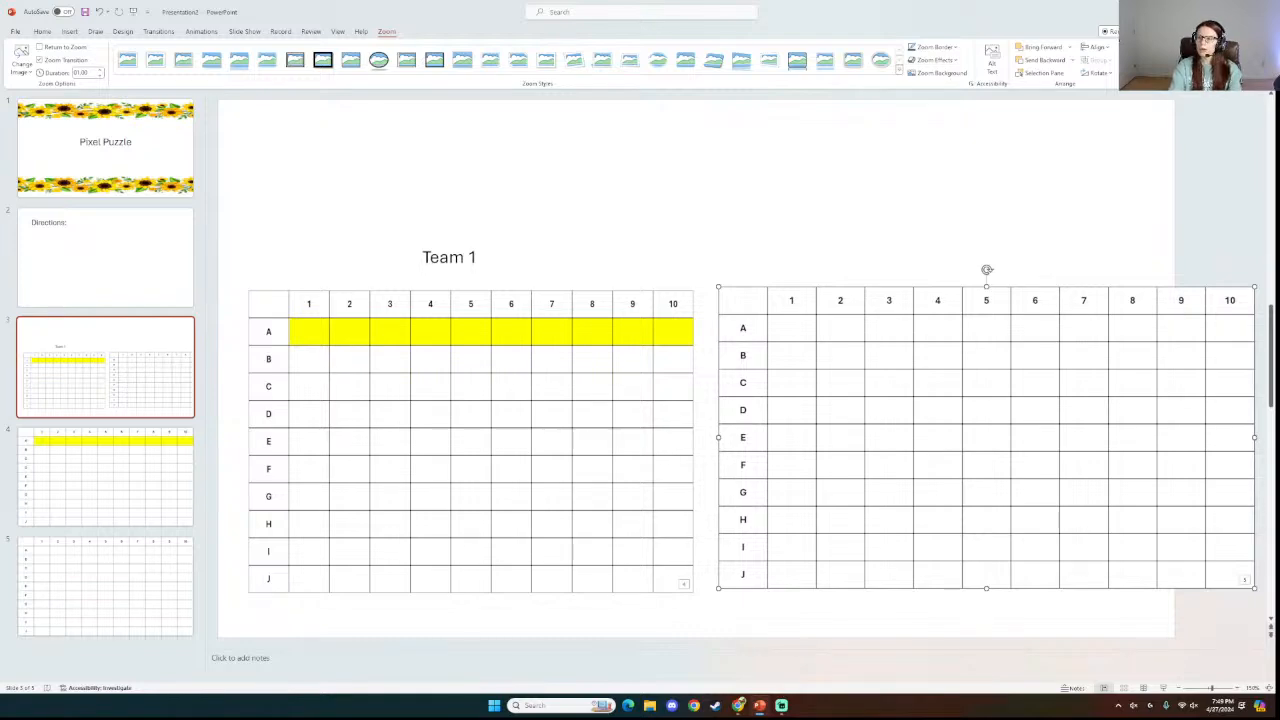
{"action": "left_click_drag", "start_coordinate": [1254, 588], "coordinate": [1255, 590]}
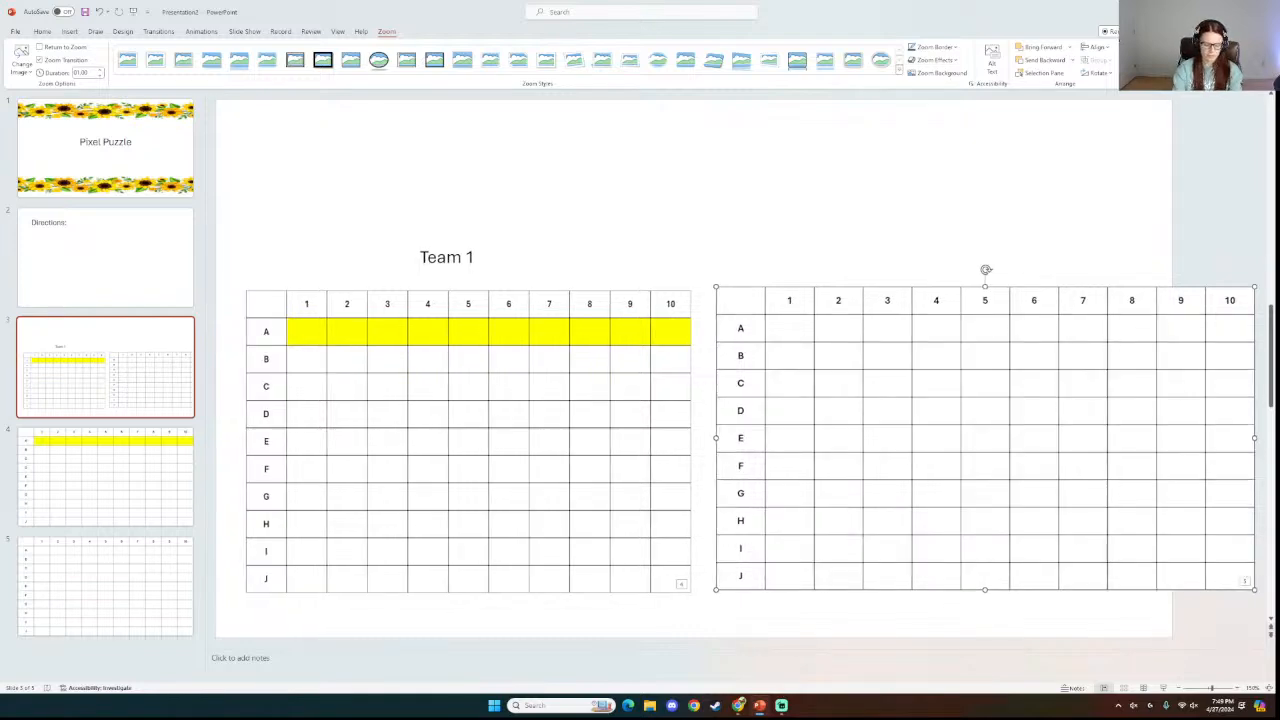
{"action": "key", "text": "ctrl+z"}
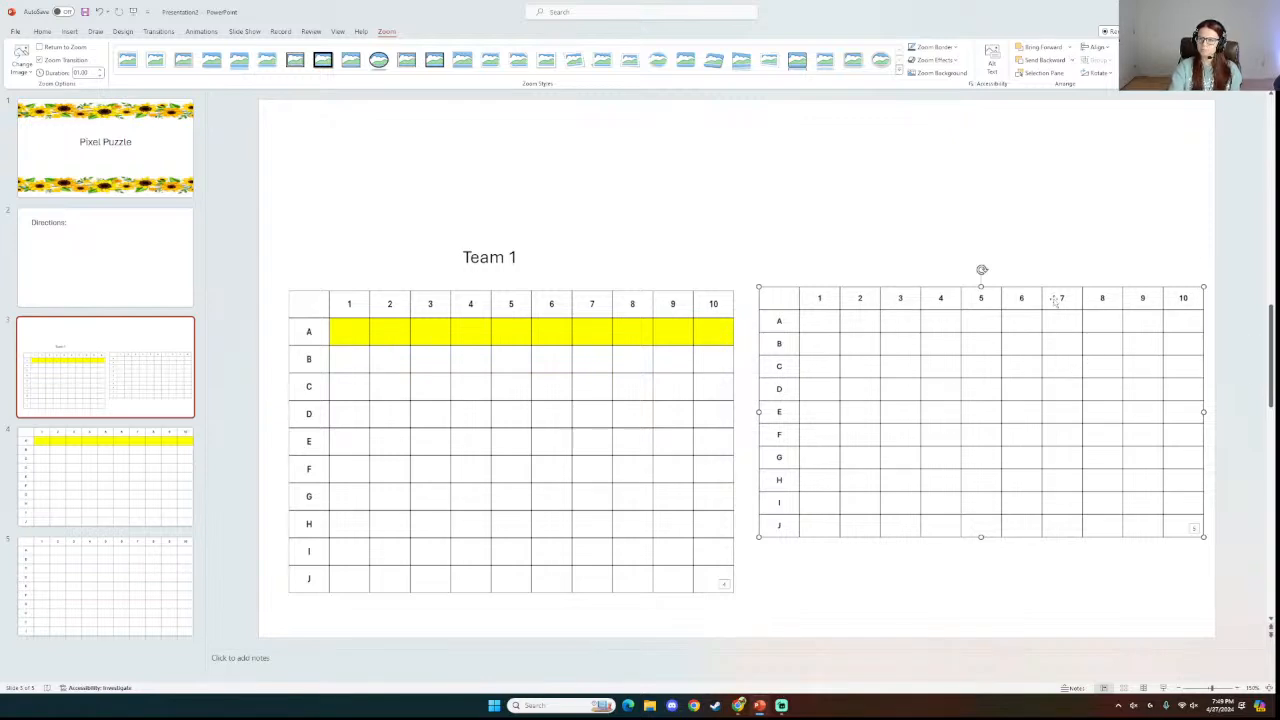
Match the blank grid preview's size to the Team 1 grid and align it alongside.
{"action": "left_click_drag", "start_coordinate": [981, 287], "coordinate": [905, 299]}
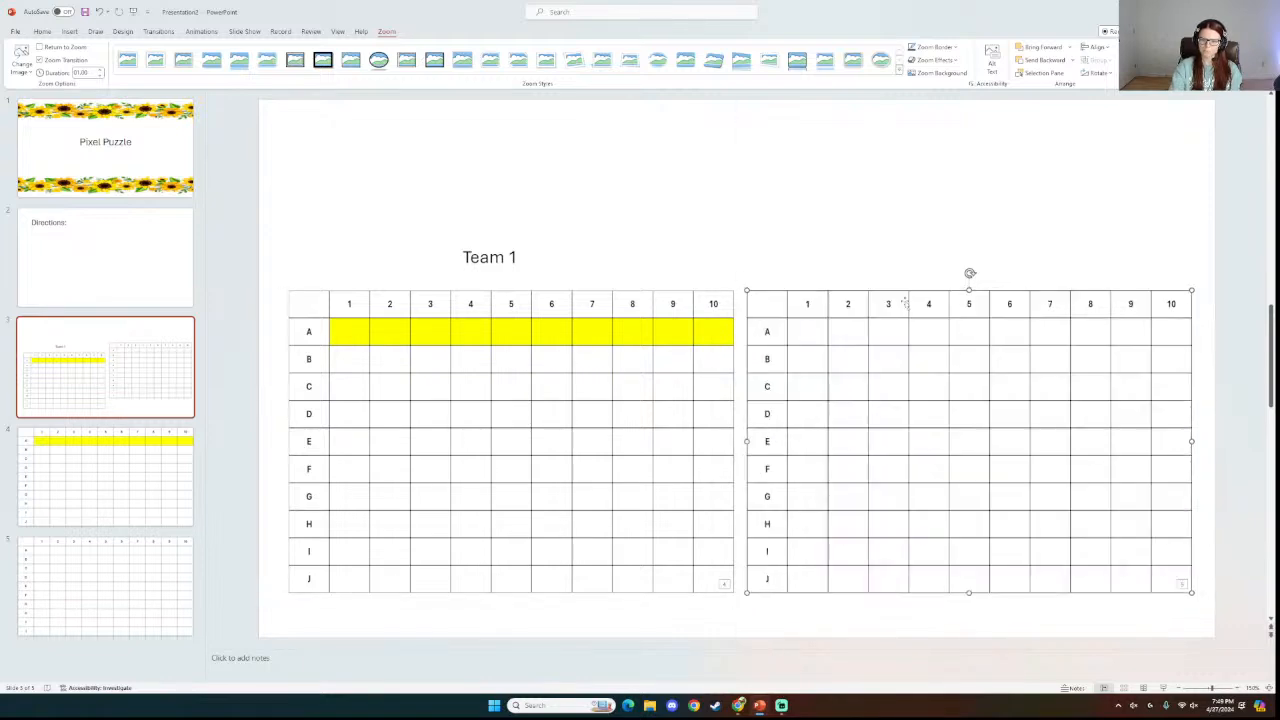
{"action": "left_click", "coordinate": [1230, 340]}
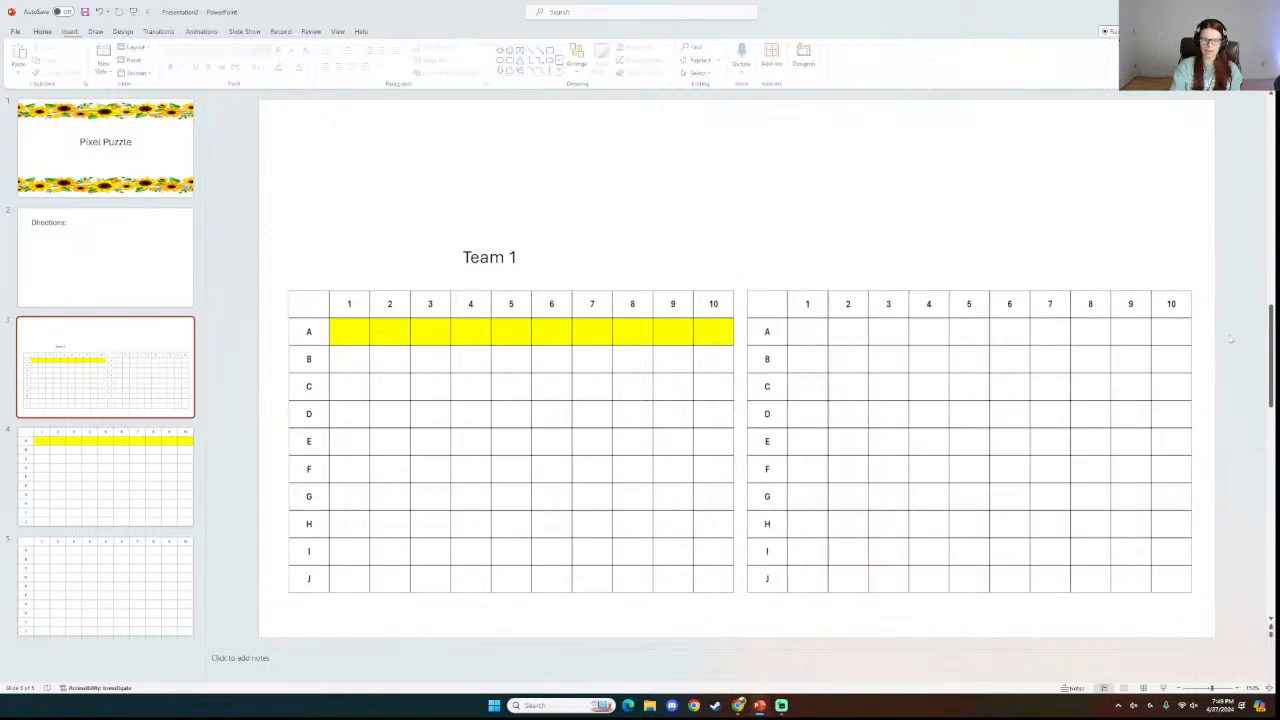
Duplicate the "Team 1" text box and place the copy above the blank grid preview.
{"action": "left_click", "coordinate": [480, 244]}
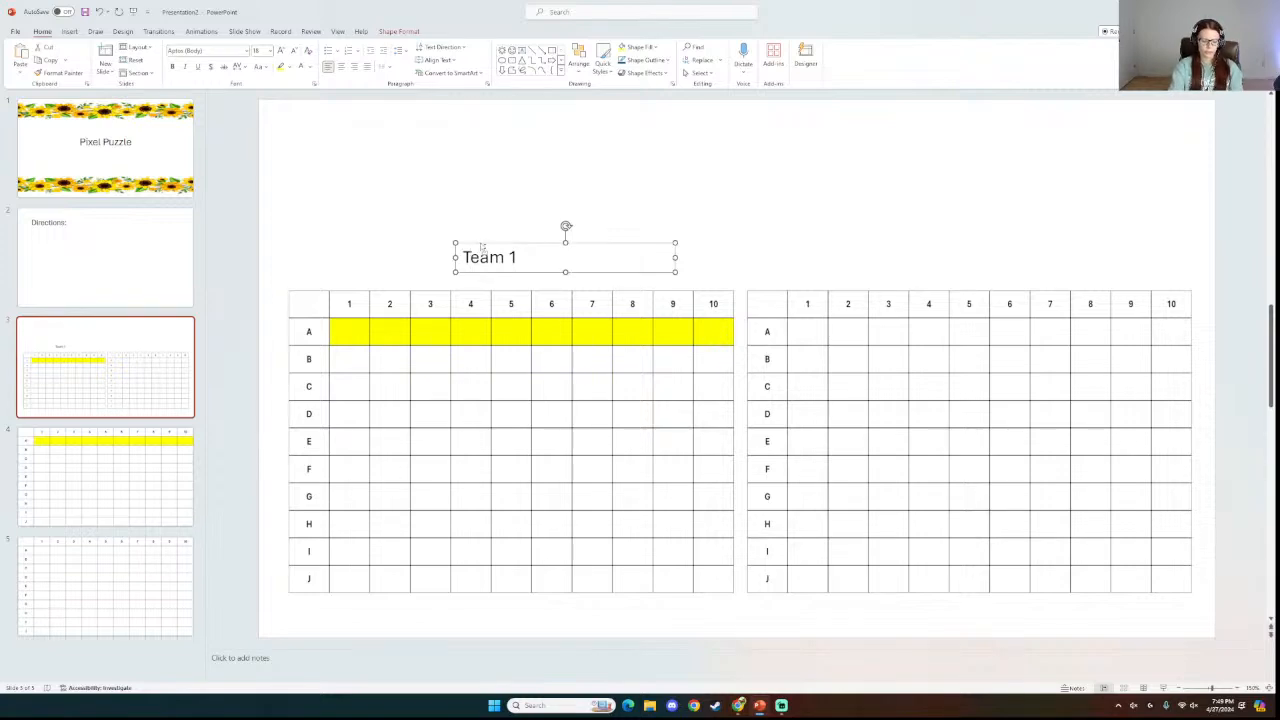
{"action": "key", "text": "ctrl+v"}
{"action": "left_click_drag", "start_coordinate": [553, 254], "coordinate": [1053, 257]}
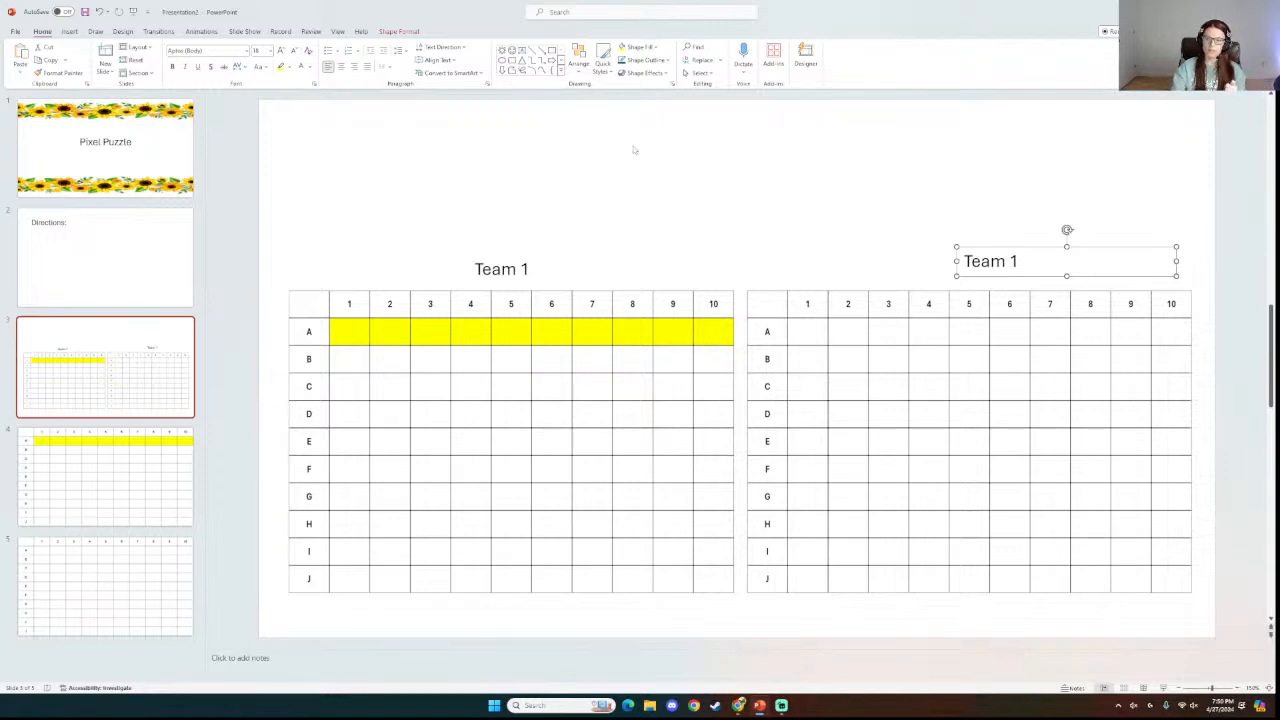
Change the copied label to "Team 2" and position it above the blank grid, level with the "Team 1" label.
{"action": "left_click", "coordinate": [1025, 264]}
{"action": "key", "text": "BackSpace"}
{"action": "type", "text": "2"}
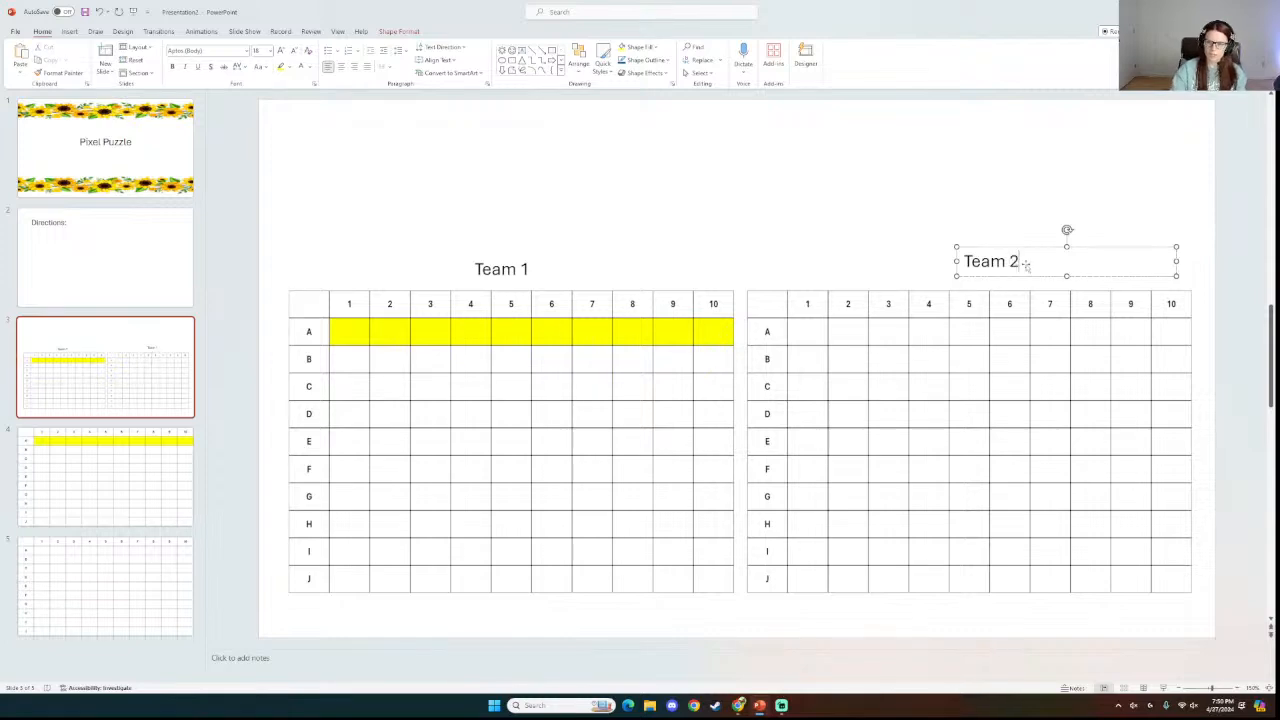
{"action": "left_click_drag", "start_coordinate": [1025, 247], "coordinate": [975, 253]}
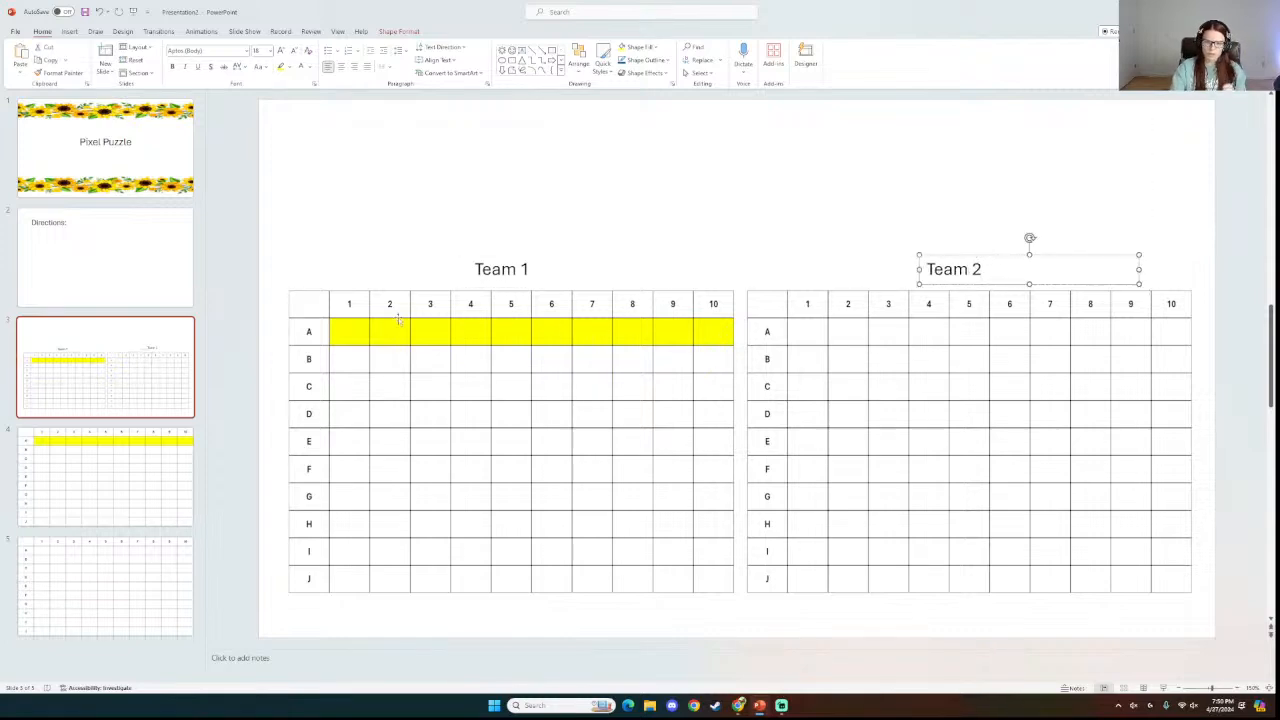
{"action": "left_click", "coordinate": [280, 255]}
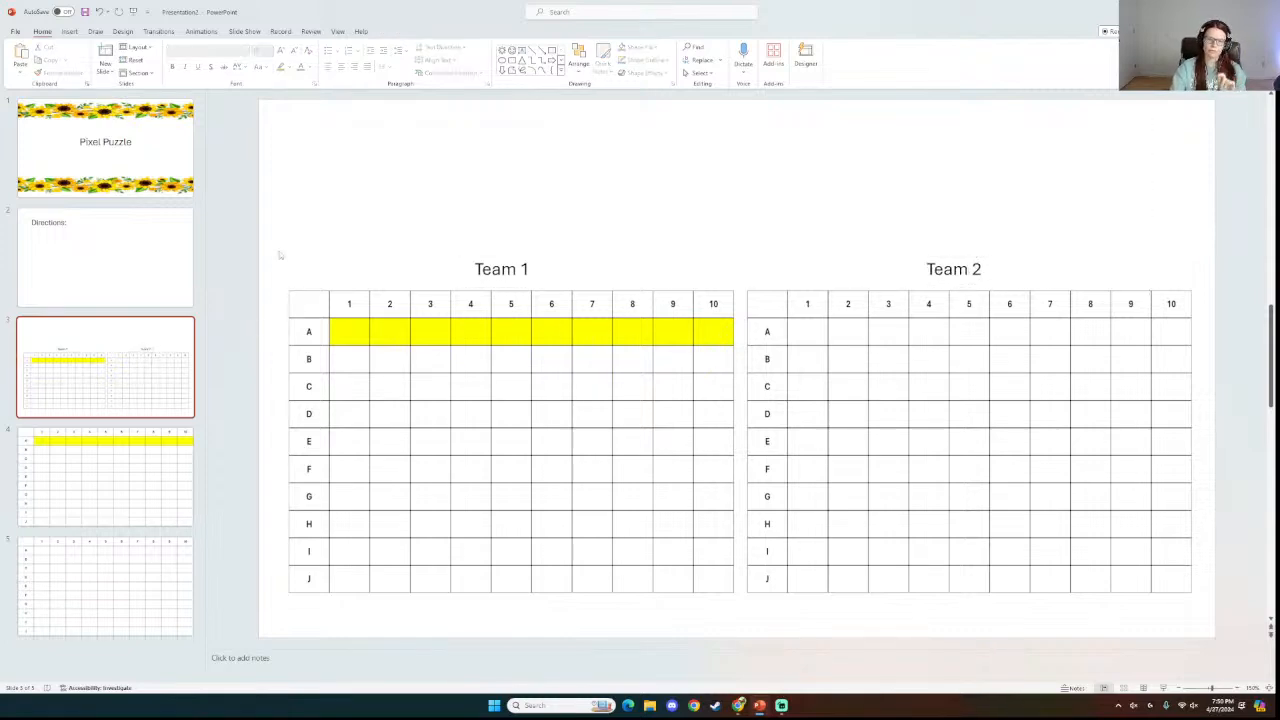
Draw a rectangle about the size of one grid cell near cell A1 of the Team 1 grid.
{"action": "left_click", "coordinate": [1237, 690]}
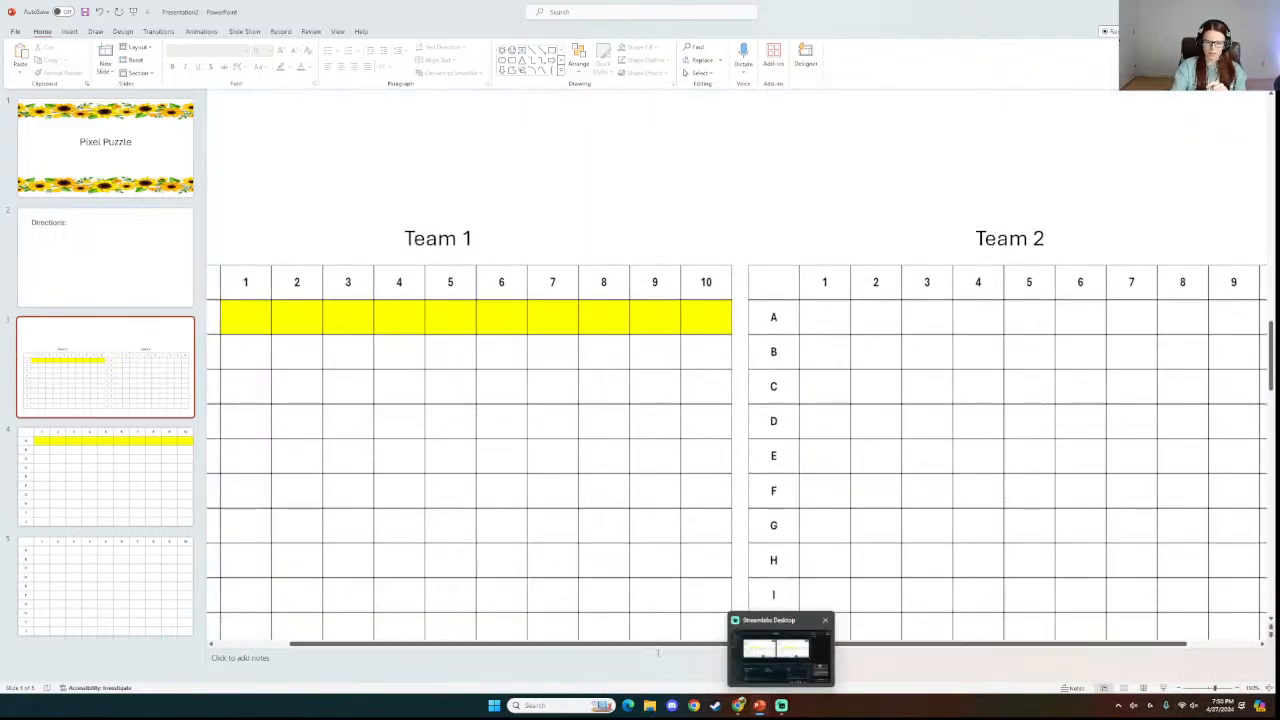
{"action": "left_click_drag", "start_coordinate": [648, 645], "coordinate": [520, 640]}
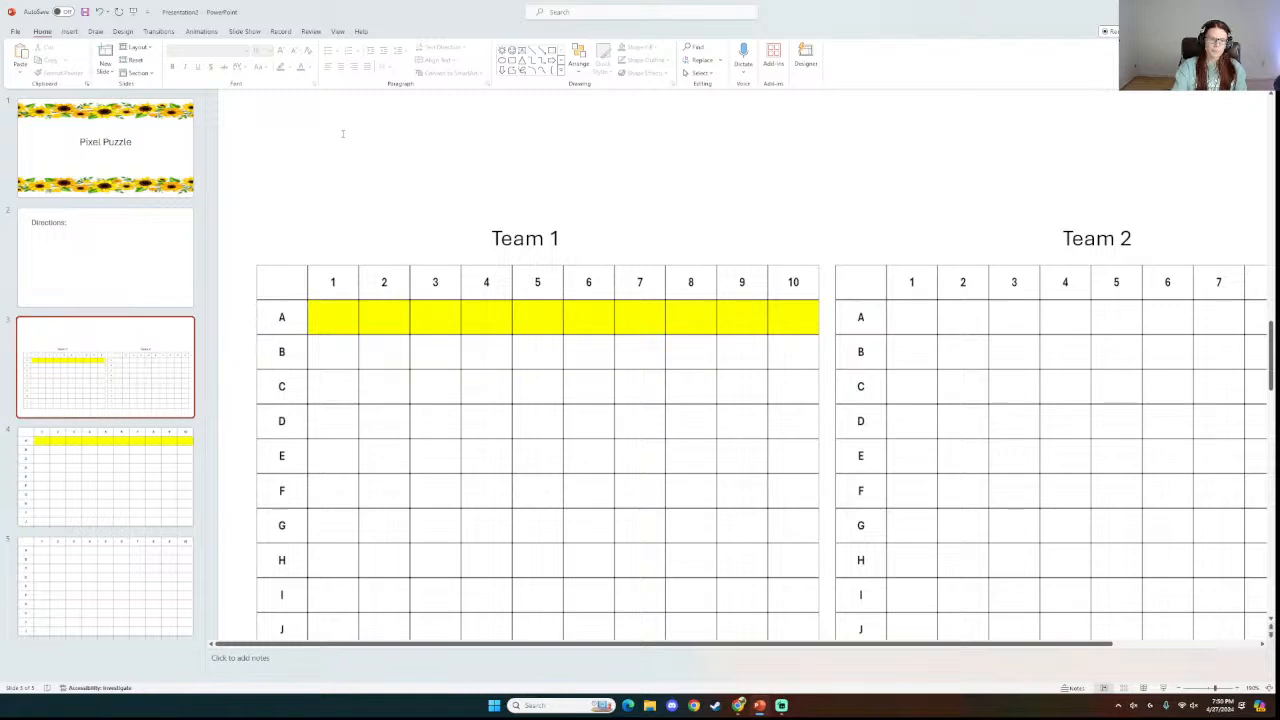
{"action": "left_click", "coordinate": [72, 32]}
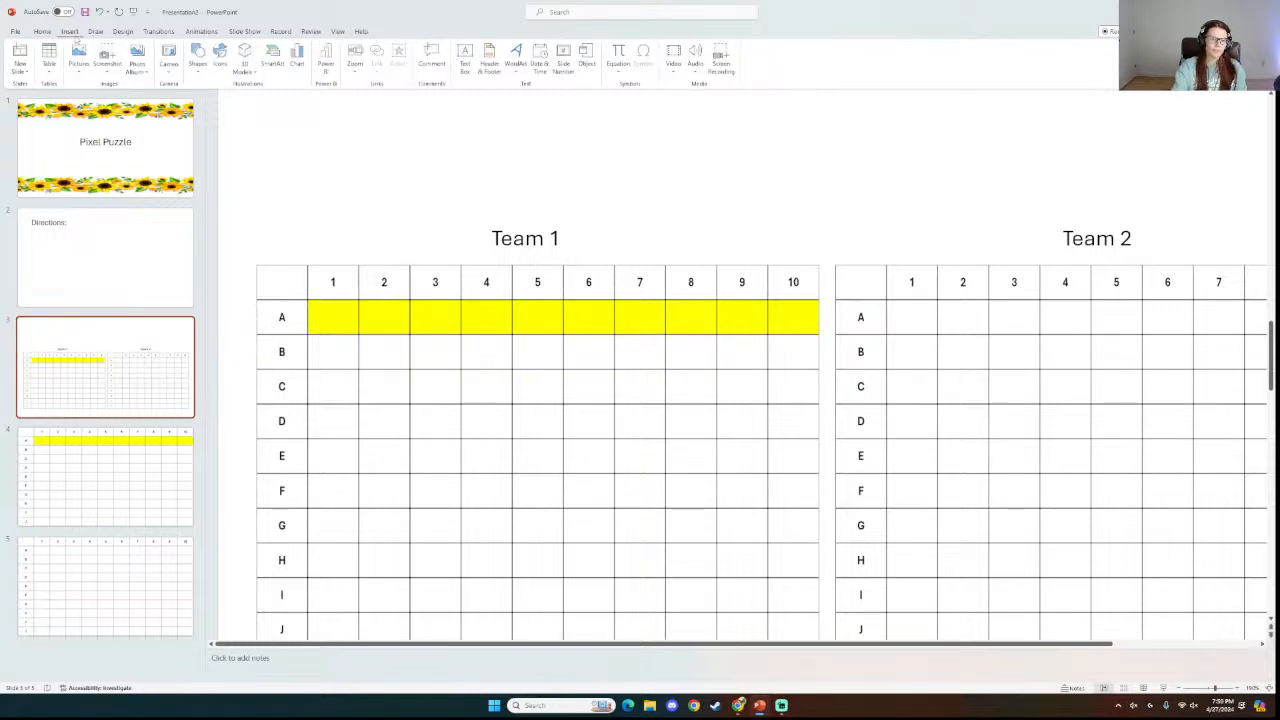
{"action": "left_click", "coordinate": [197, 66]}
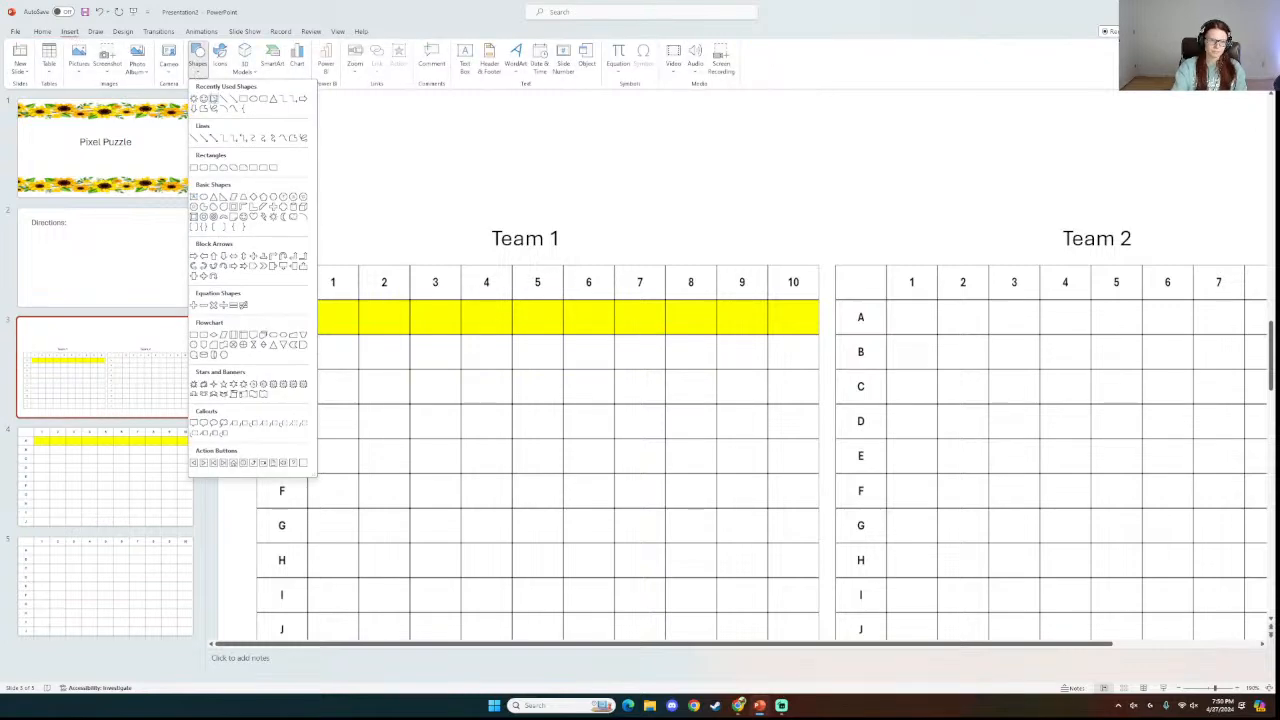
{"action": "left_click", "coordinate": [195, 168]}
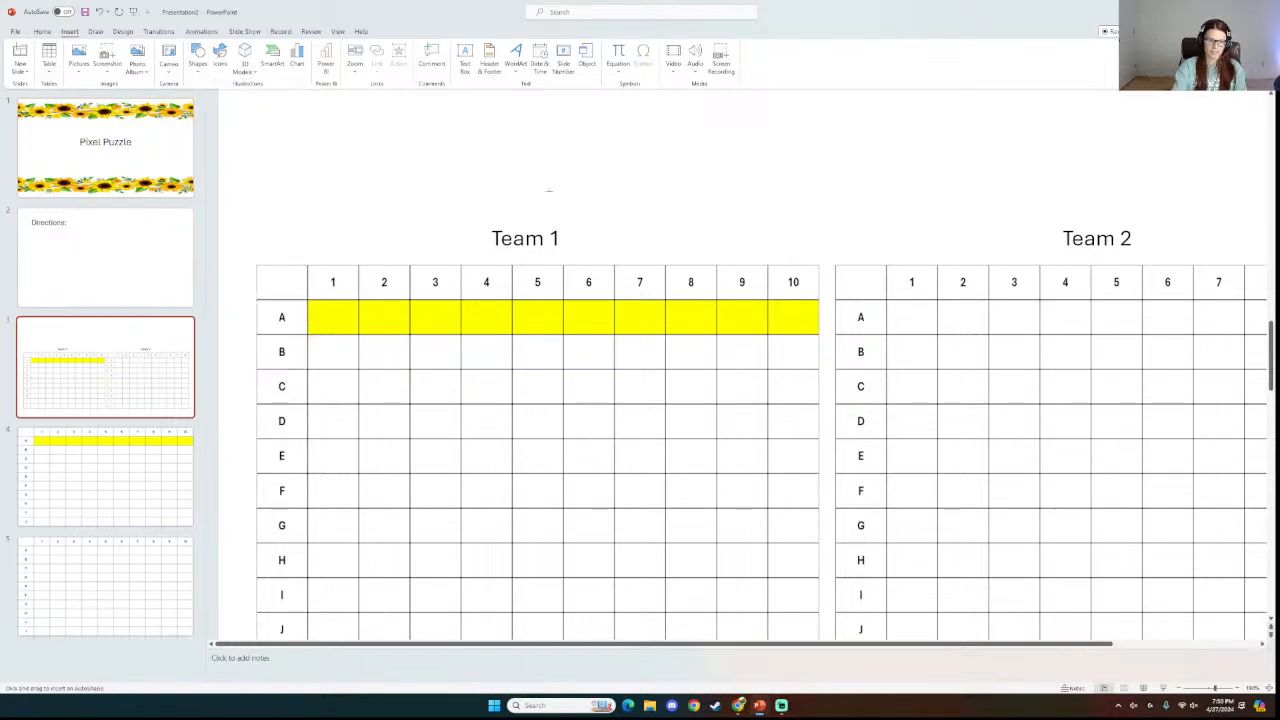
{"action": "left_click_drag", "start_coordinate": [332, 180], "coordinate": [345, 337]}
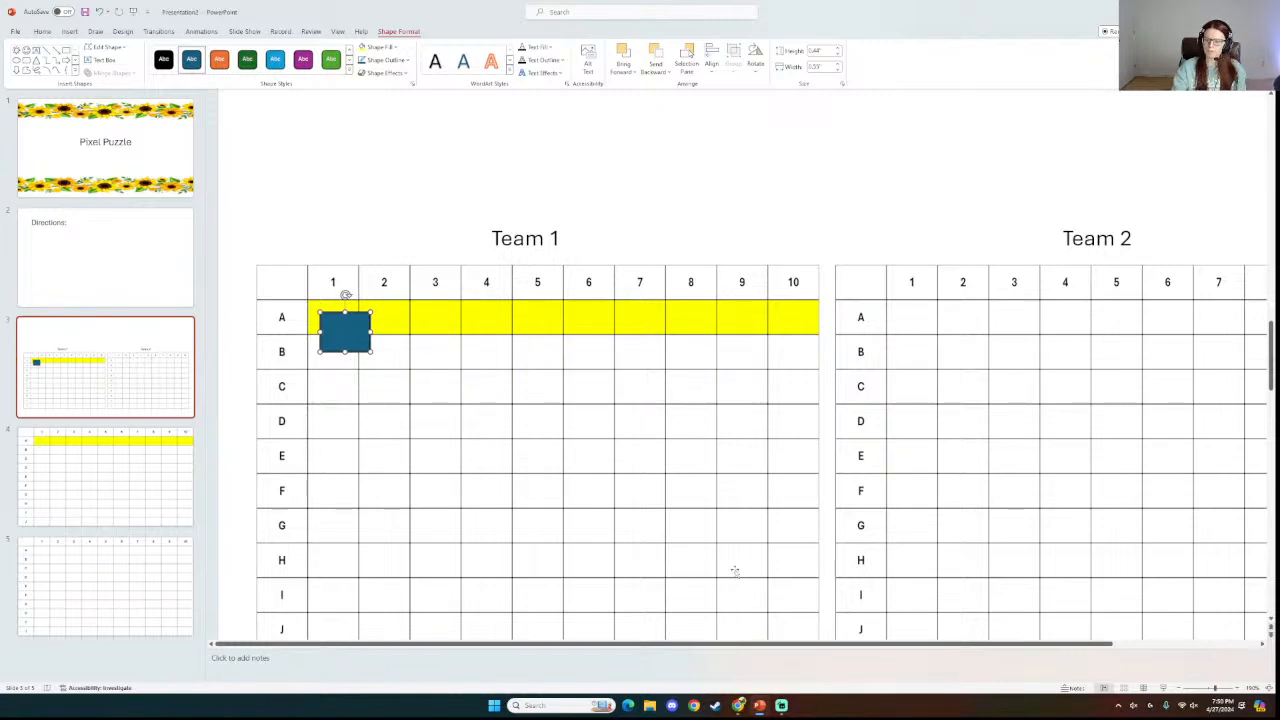
Move the blue rectangle onto cell A1 of the Team 1 grid and resize it to fit the cell.
{"action": "left_click", "coordinate": [1238, 689]}
{"action": "left_click", "coordinate": [1238, 689]}
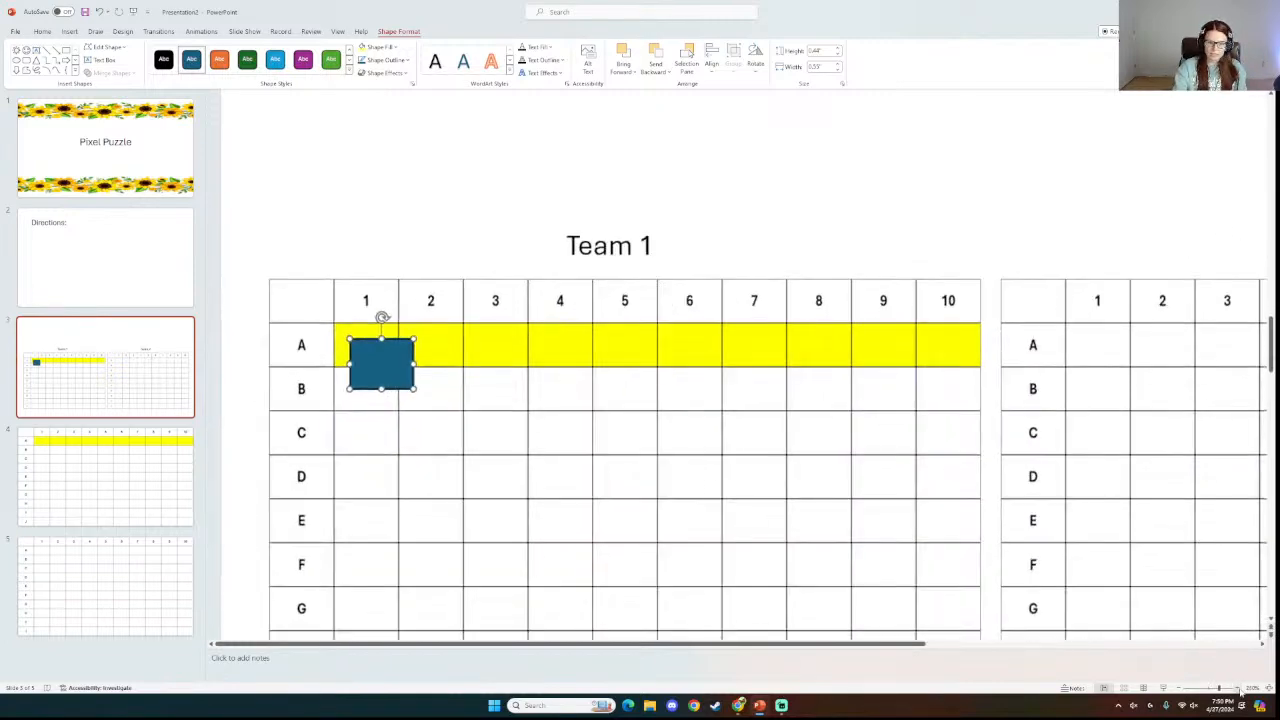
{"action": "left_click", "coordinate": [1238, 689]}
{"action": "left_click", "coordinate": [1238, 689]}
{"action": "left_click", "coordinate": [1239, 690]}
{"action": "left_click", "coordinate": [1239, 690]}
{"action": "left_click", "coordinate": [1239, 690]}
{"action": "left_click", "coordinate": [1239, 690]}
{"action": "left_click", "coordinate": [1239, 690]}
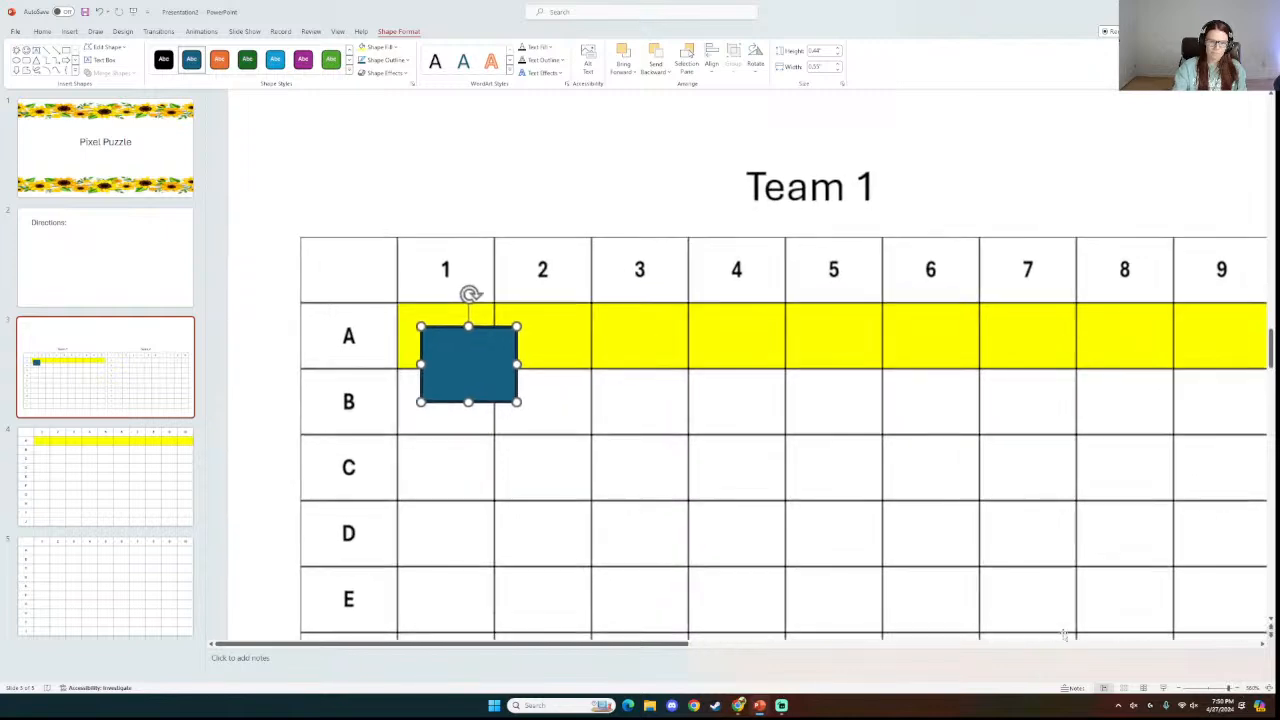
{"action": "mouse_move", "coordinate": [459, 372]}
{"action": "left_mouse_down"}
{"action": "mouse_move", "coordinate": [437, 353]}
{"action": "mouse_move", "coordinate": [442, 369]}
{"action": "left_mouse_up"}
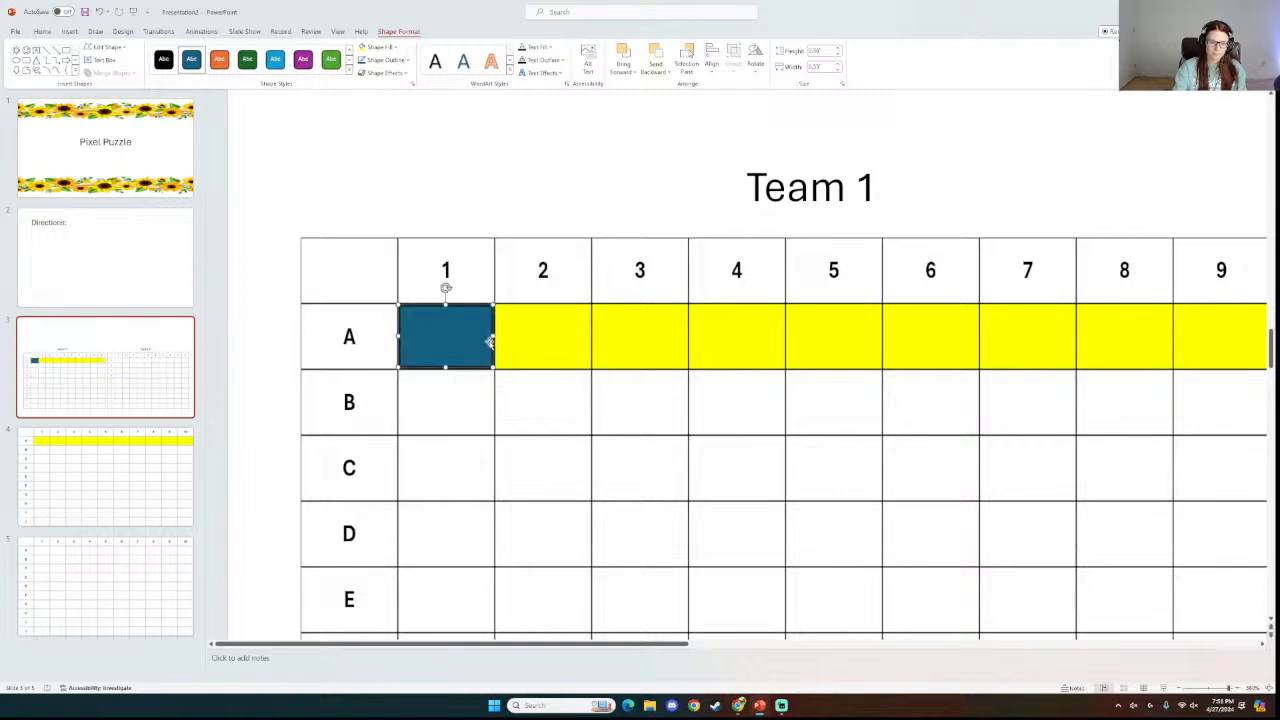
Apply a thinner outline weight to the rectangle covering cell A1.
{"action": "left_click", "coordinate": [404, 60]}
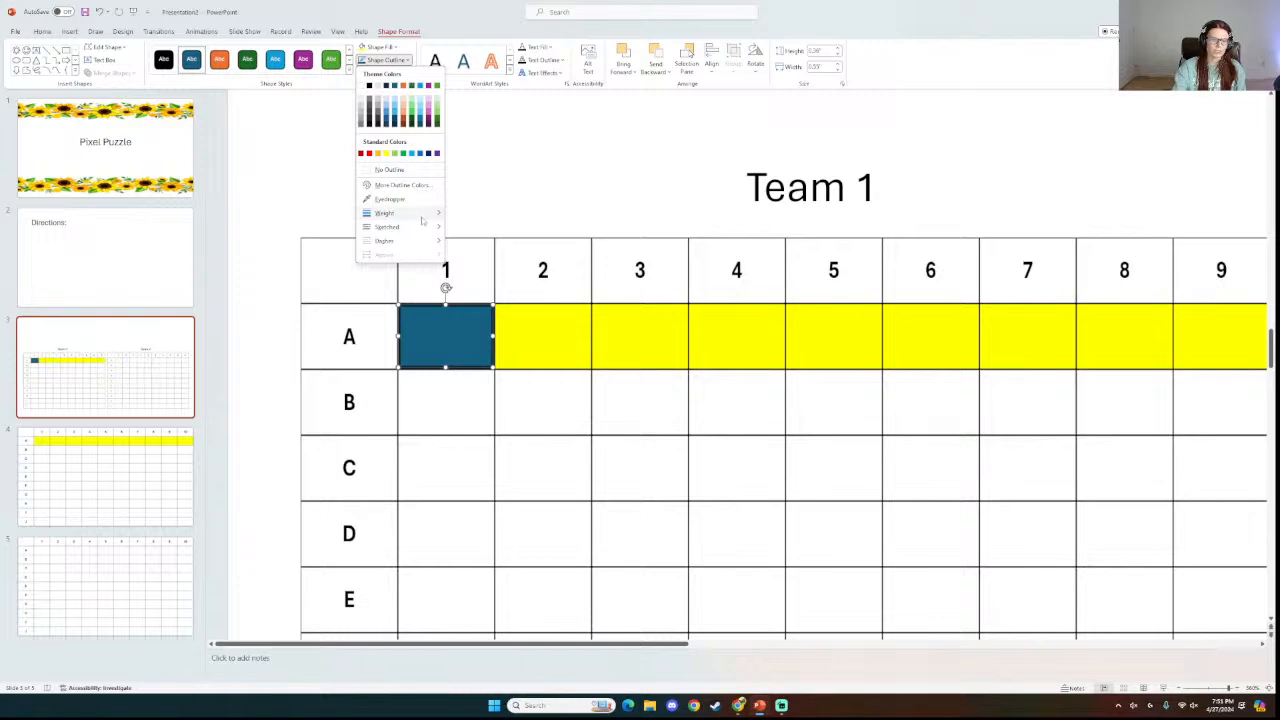
{"action": "mouse_move", "coordinate": [420, 213]}
{"action": "left_click", "coordinate": [498, 297]}
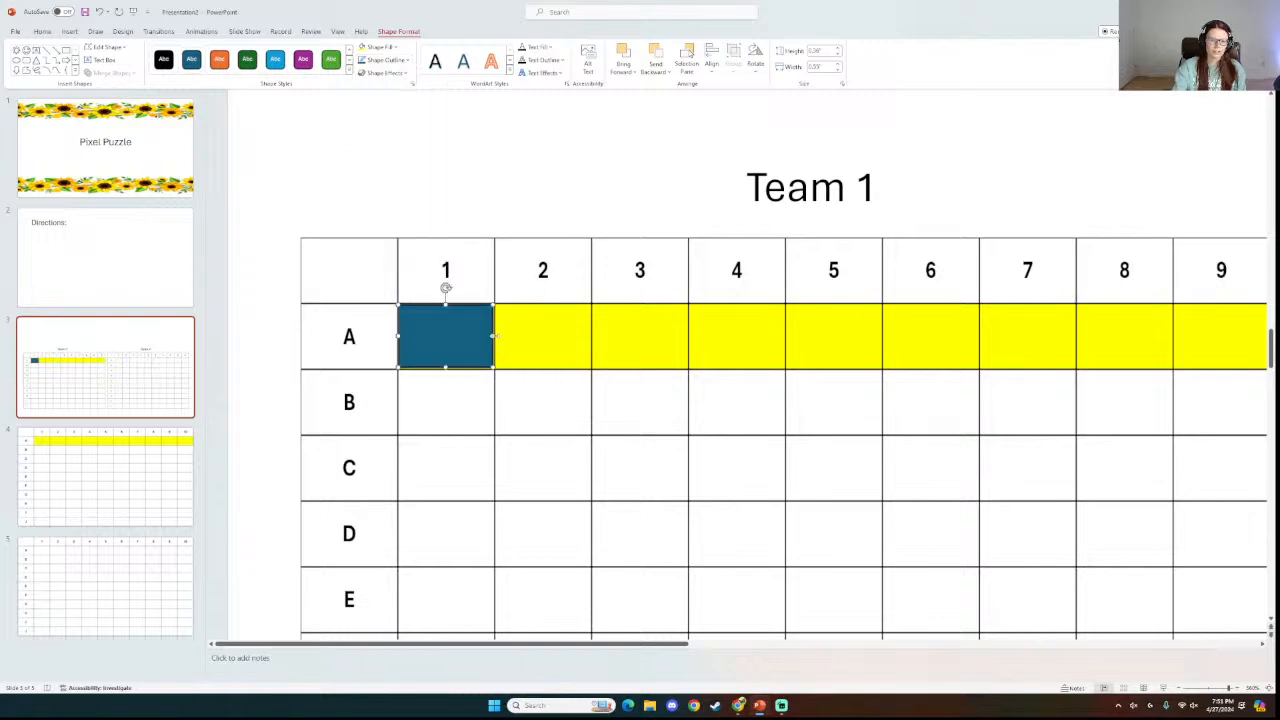
Extend the edges of the A1 rectangle slightly so it covers the whole yellow cell.
{"action": "left_click_drag", "start_coordinate": [493, 338], "coordinate": [446, 370]}
{"action": "left_click", "coordinate": [451, 400]}
{"action": "left_click", "coordinate": [451, 333]}
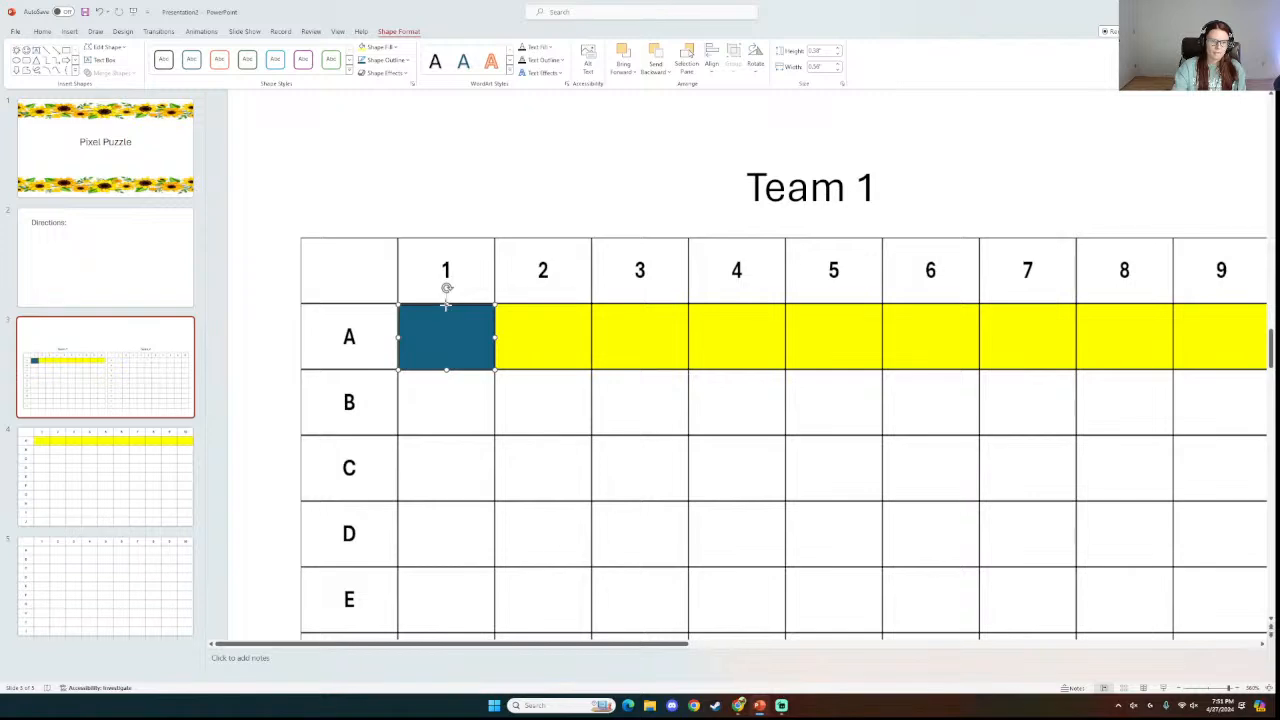
{"action": "left_click_drag", "start_coordinate": [446, 304], "coordinate": [446, 300]}
{"action": "left_click", "coordinate": [479, 390]}
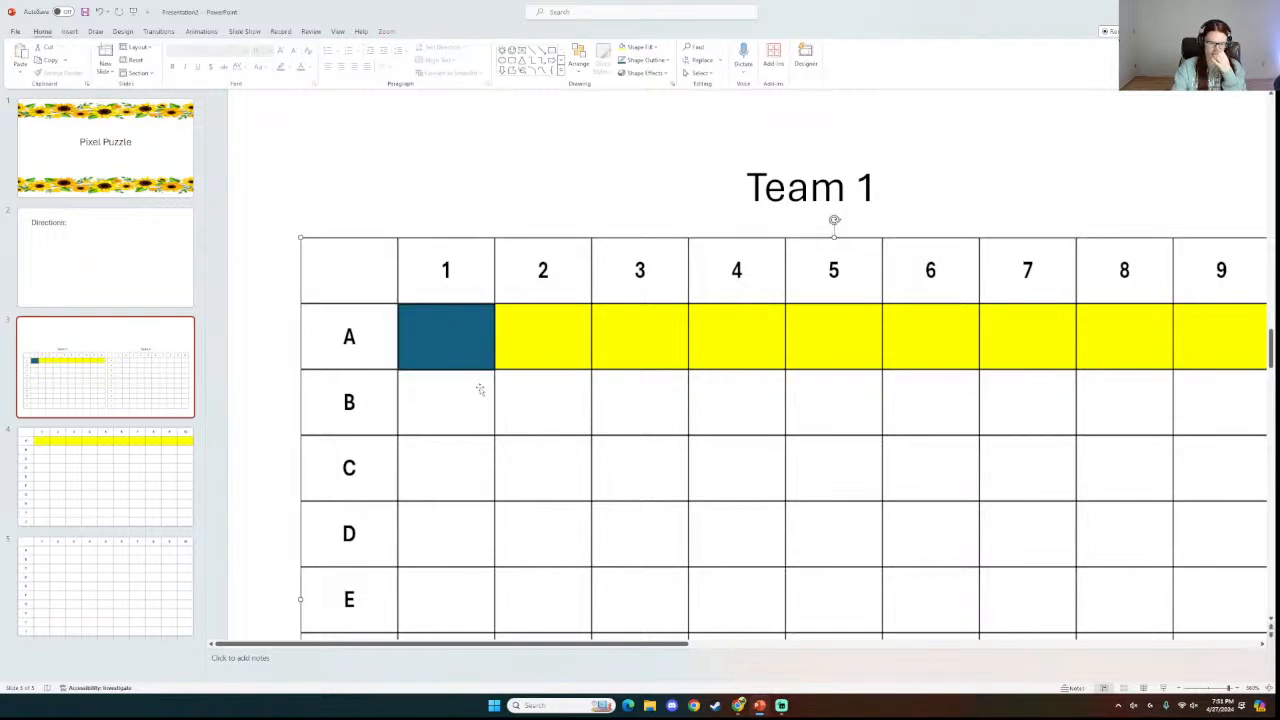
{"action": "left_click_drag", "start_coordinate": [410, 342], "coordinate": [398, 337]}
{"action": "left_click", "coordinate": [459, 388]}
{"action": "left_click", "coordinate": [452, 341]}
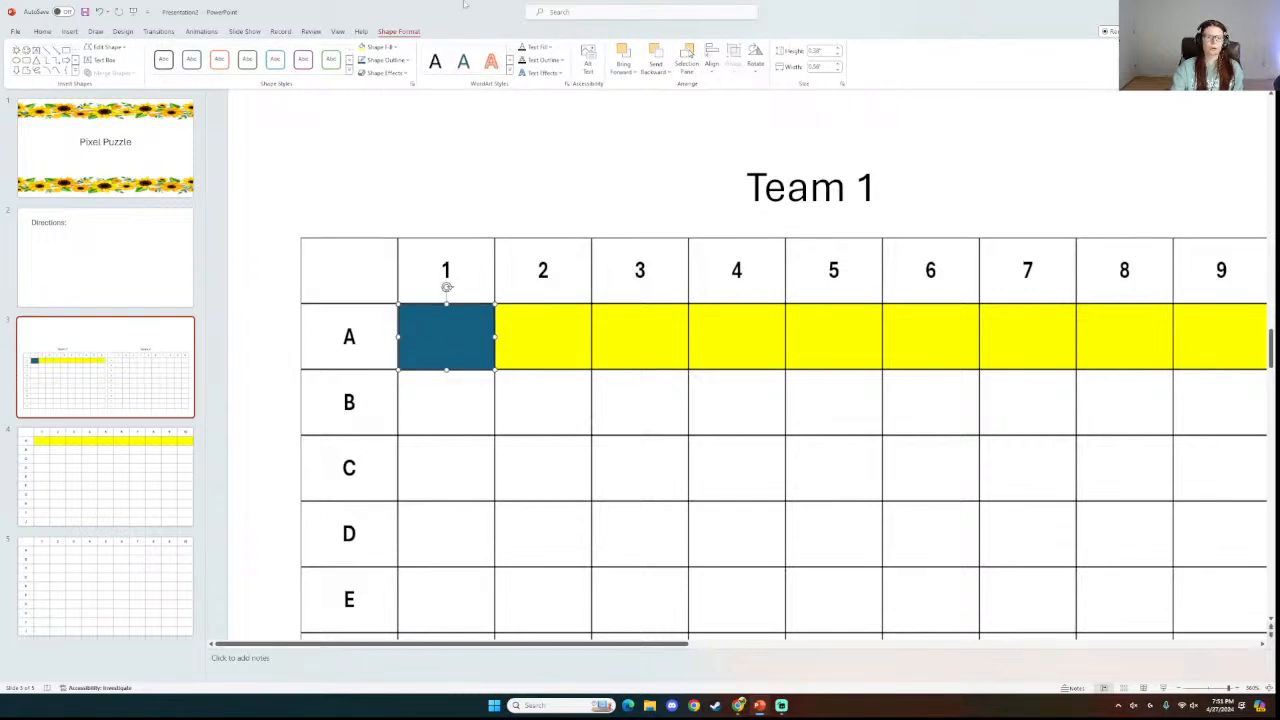
Add a Disappear exit animation to the A1 rectangle, triggered on click of Rectangle 10 itself.
{"action": "left_click", "coordinate": [199, 32]}
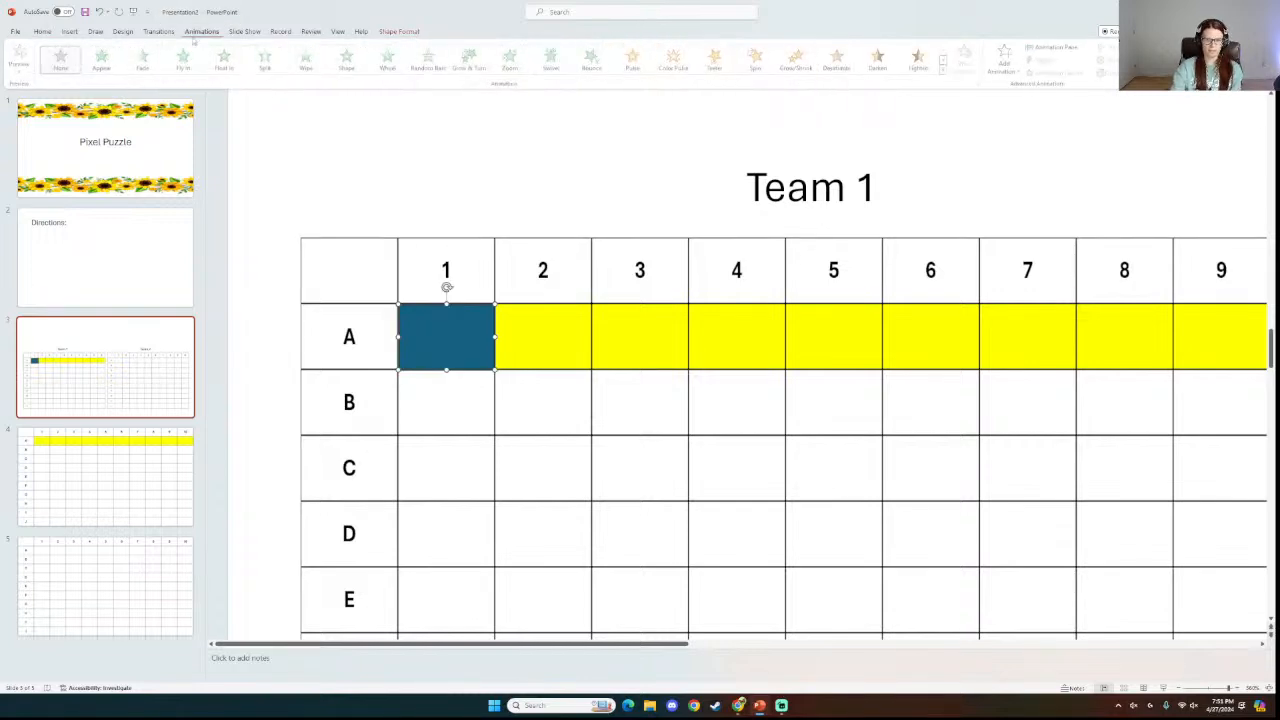
{"action": "left_click", "coordinate": [1008, 64]}
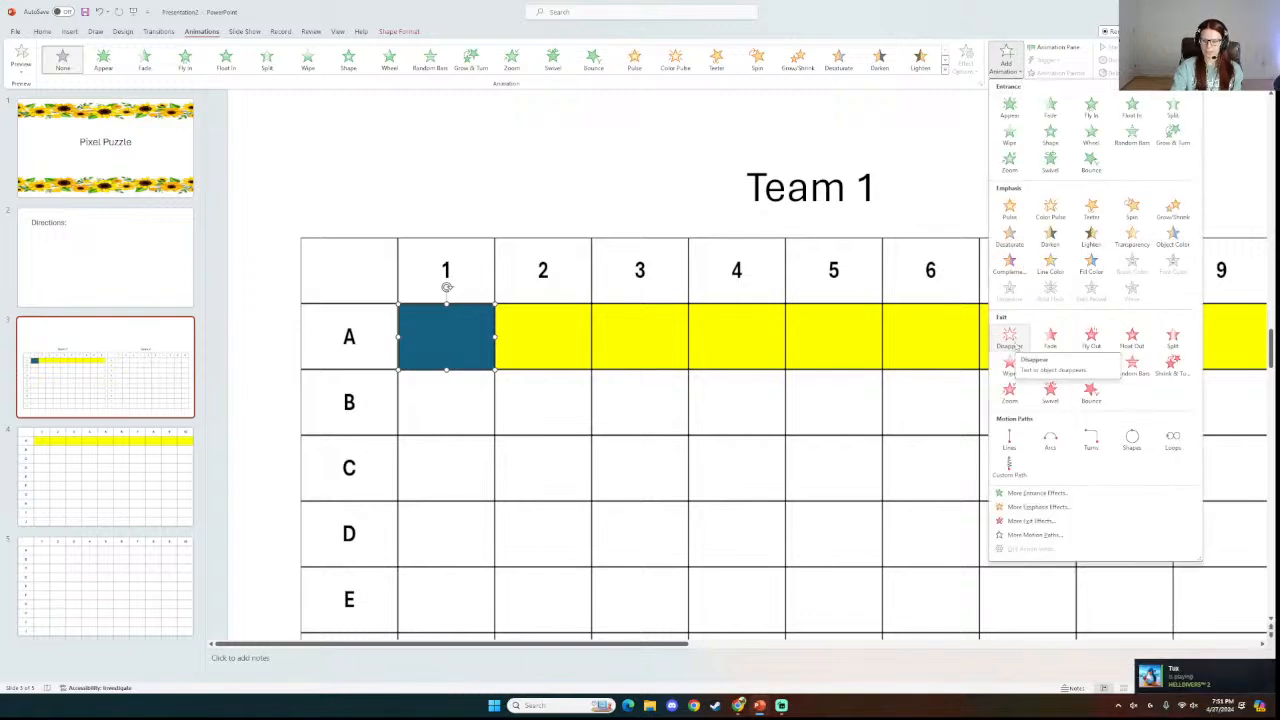
{"action": "left_click", "coordinate": [1010, 343]}
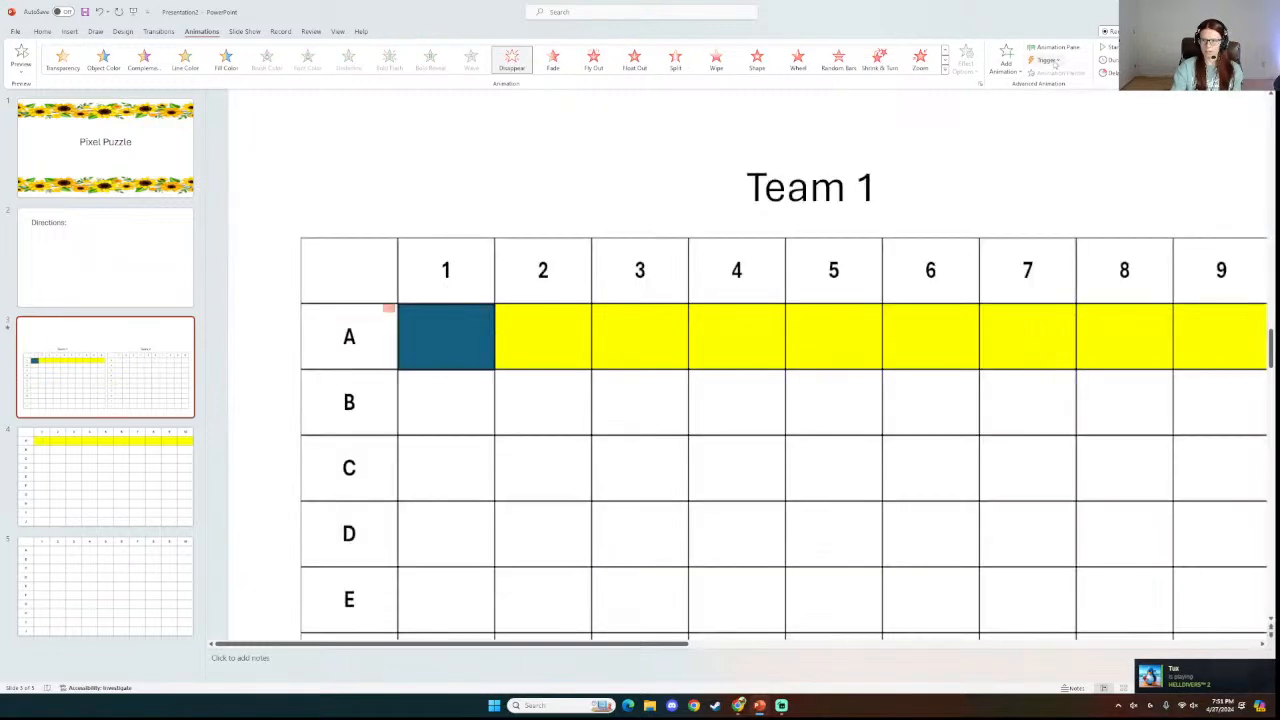
{"action": "left_click", "coordinate": [1046, 60]}
{"action": "mouse_move", "coordinate": [1059, 74]}
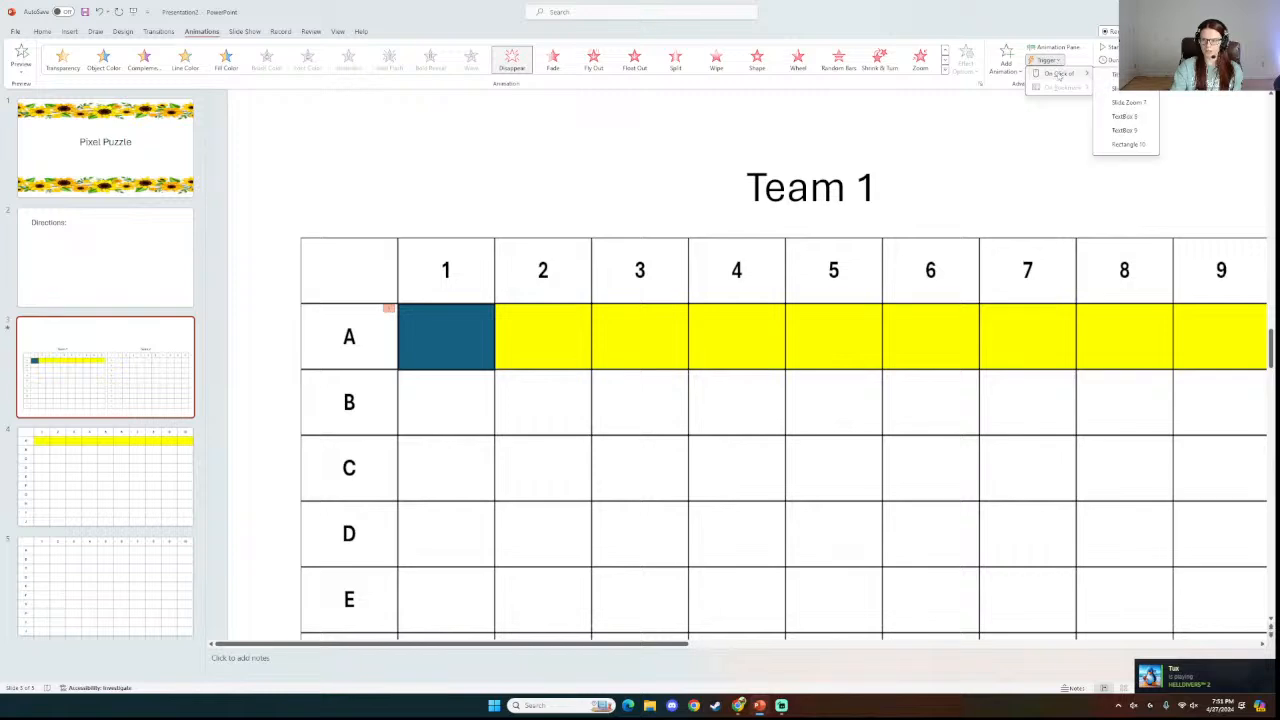
{"action": "left_click", "coordinate": [1130, 144]}
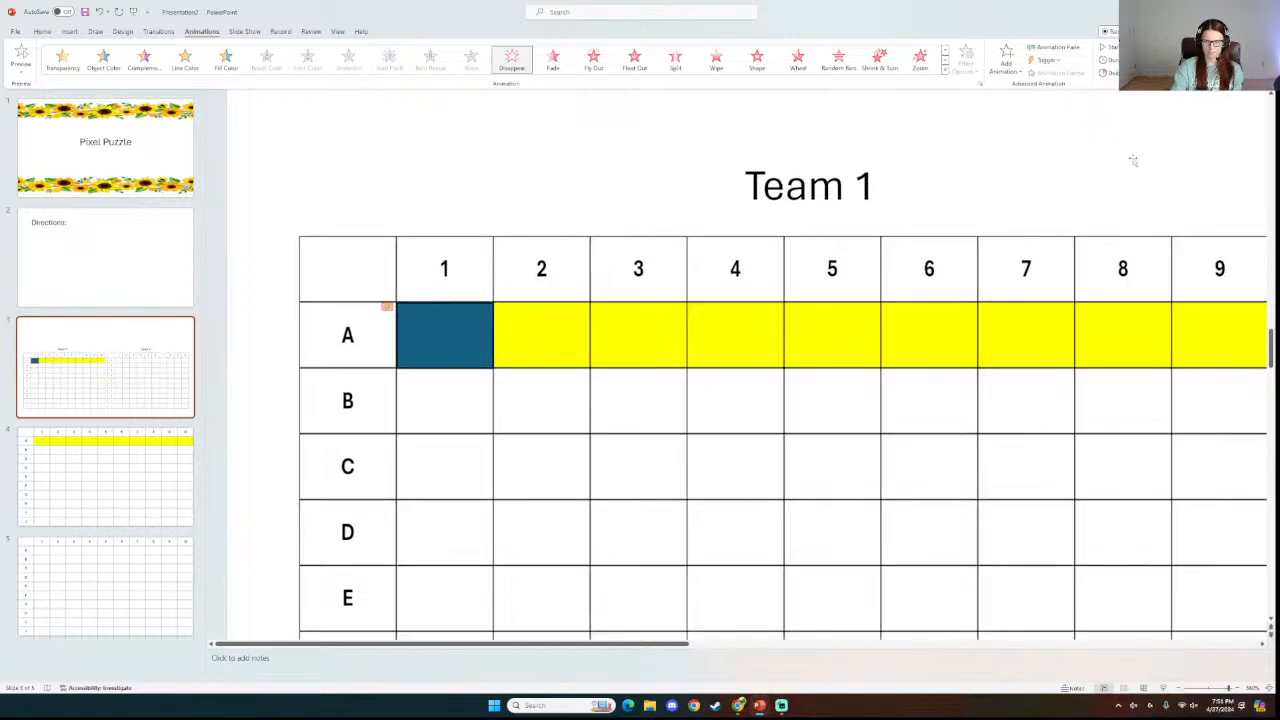
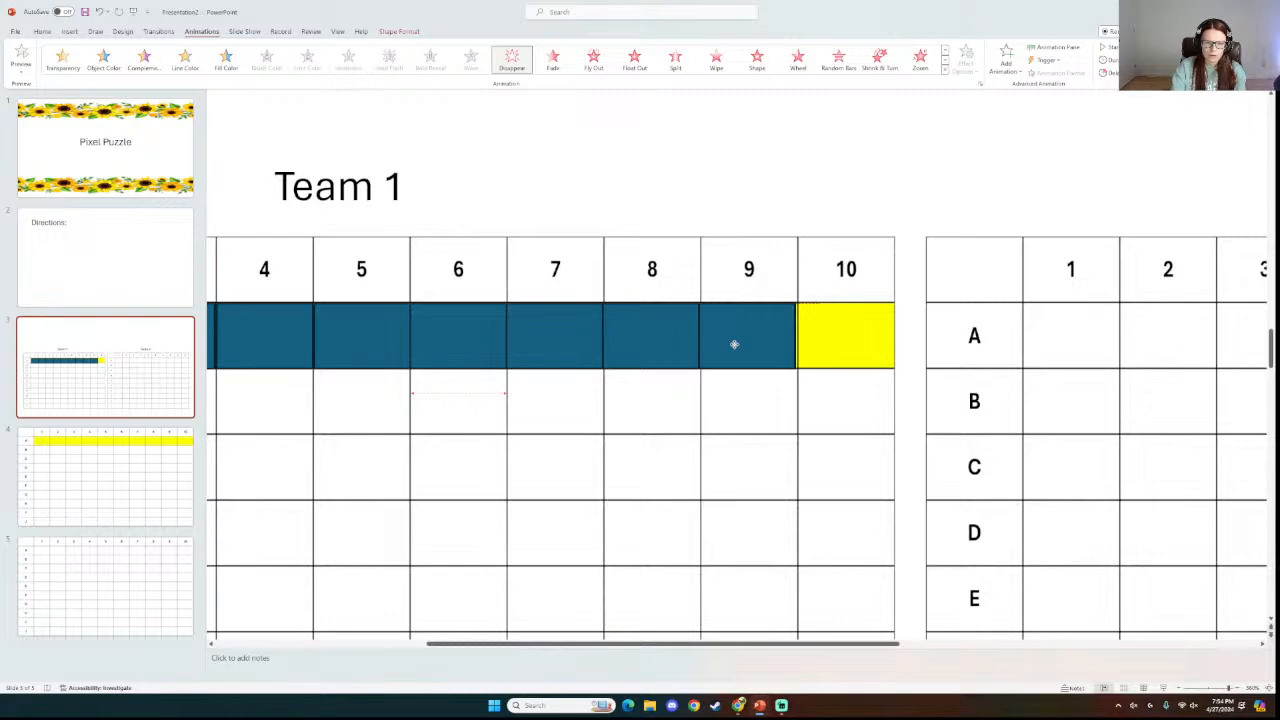
Align the covering rectangles over cells A9 and A8, and undo the last shift of the A9 rectangle.
{"action": "left_click_drag", "start_coordinate": [734, 344], "coordinate": [746, 335]}
{"action": "left_click", "coordinate": [744, 416]}
{"action": "left_click_drag", "start_coordinate": [657, 336], "coordinate": [665, 345]}
{"action": "left_click", "coordinate": [664, 398]}
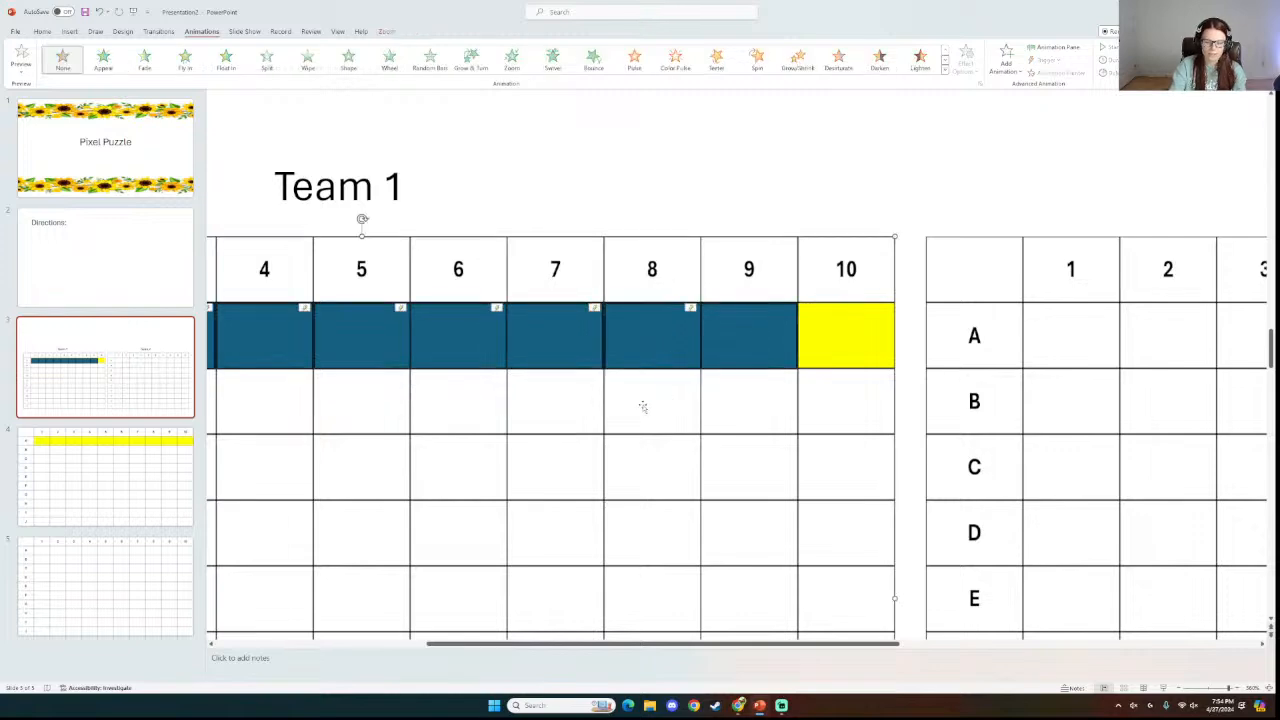
{"action": "left_click", "coordinate": [764, 350]}
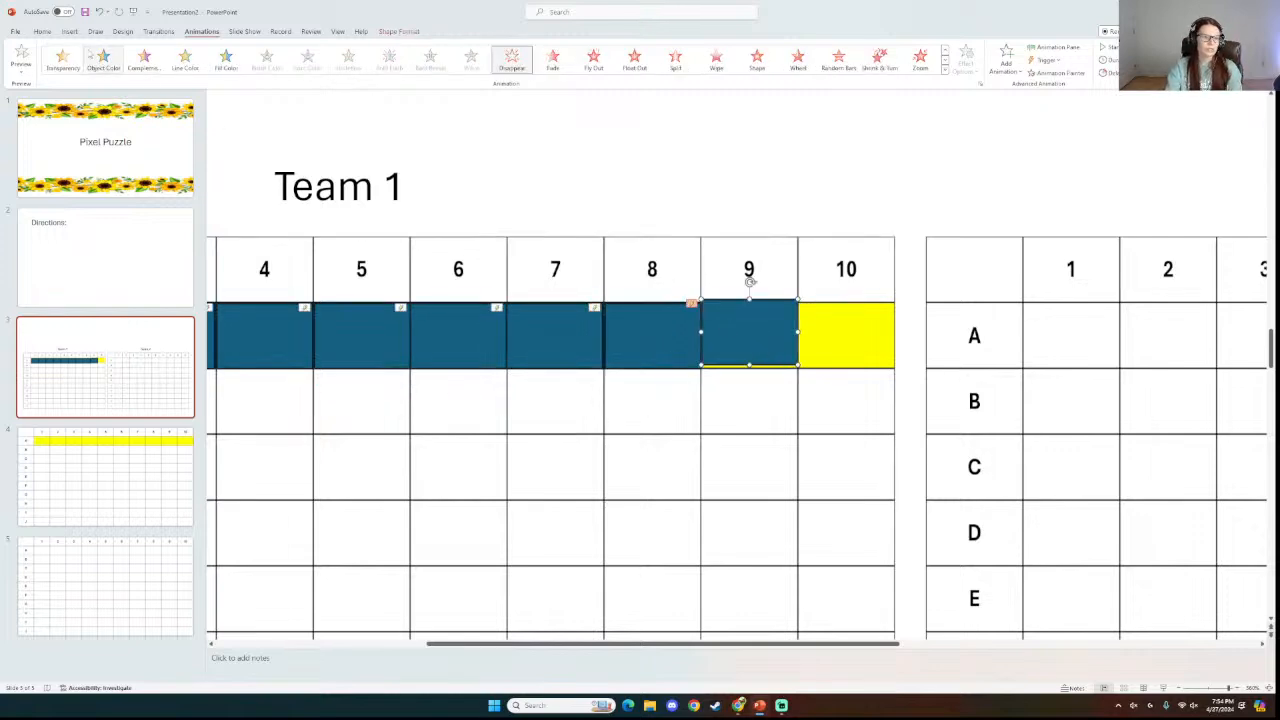
{"action": "left_click", "coordinate": [98, 12]}
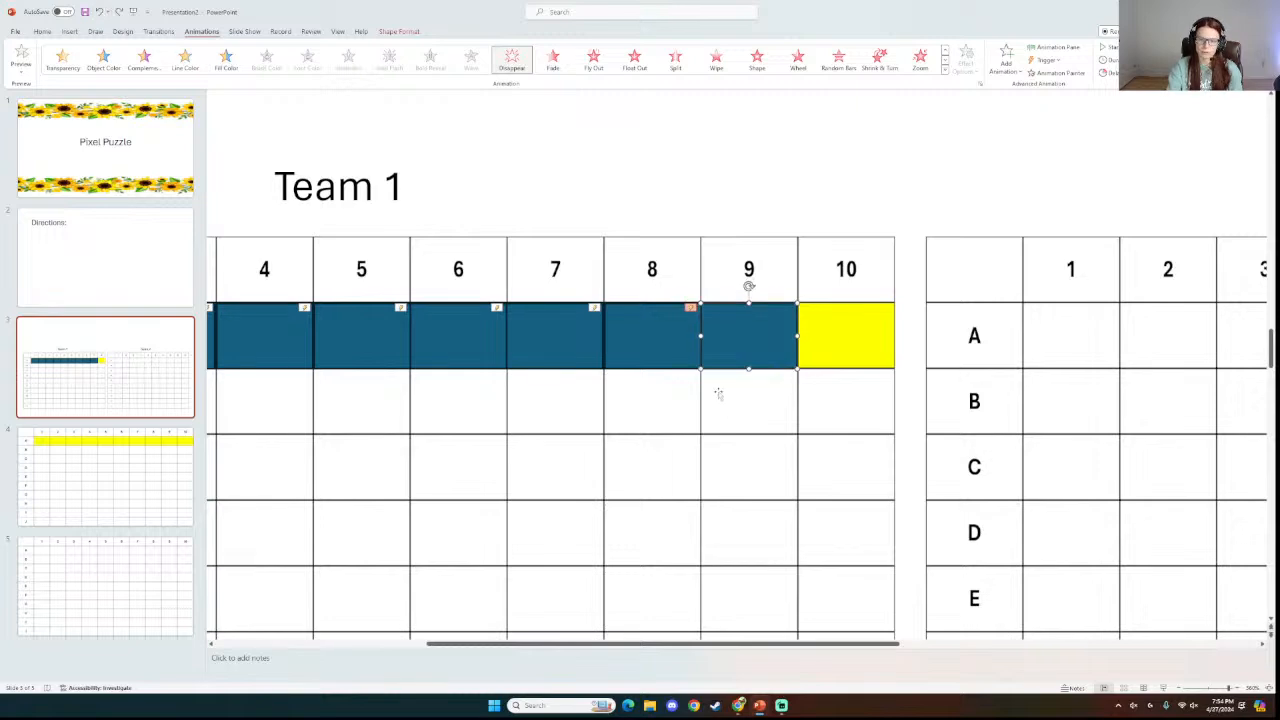
Paste another copy of the animated rectangle and place it over cell A10 of the Team 1 grid.
{"action": "key", "text": "ctrl+v"}
{"action": "left_click_drag", "start_coordinate": [794, 371], "coordinate": [860, 346]}
{"action": "left_click", "coordinate": [889, 211]}
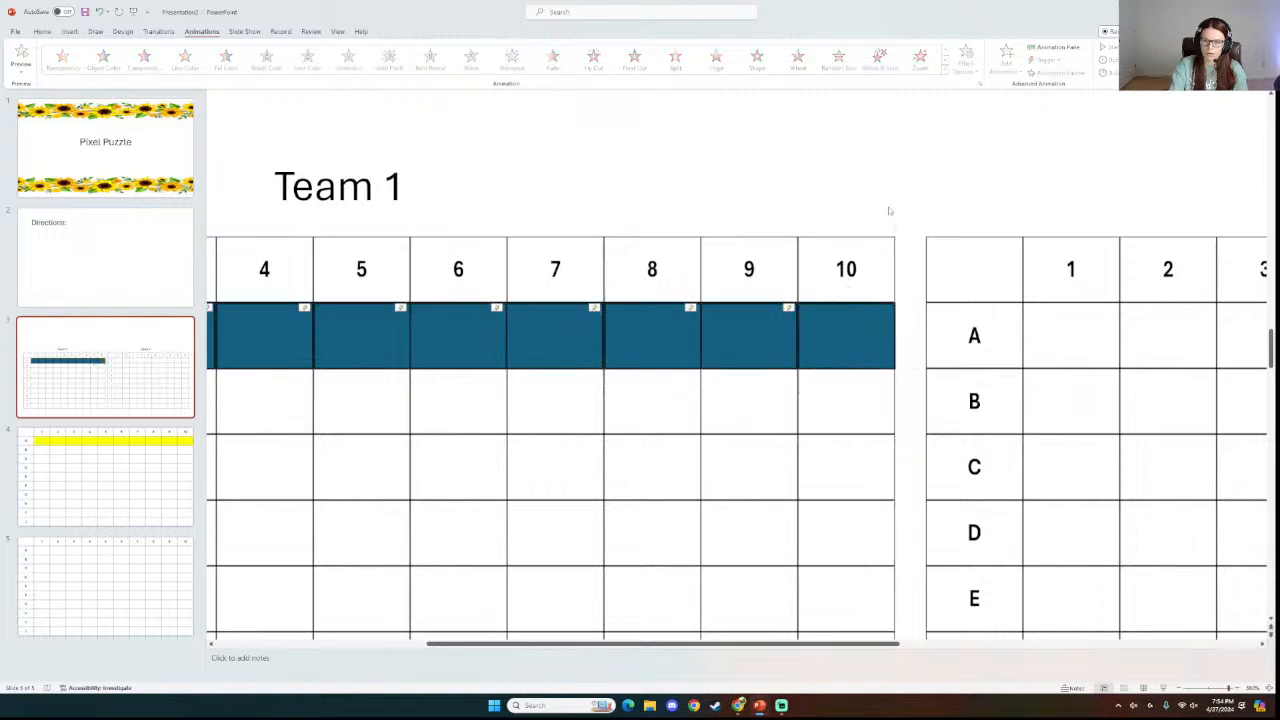
Run the slide show from the grid slide, test the disappearing covers on cells A1 to A10, and exit.
{"action": "scroll", "coordinate": [724, 646], "scroll_direction": "left", "scroll_amount": 5}
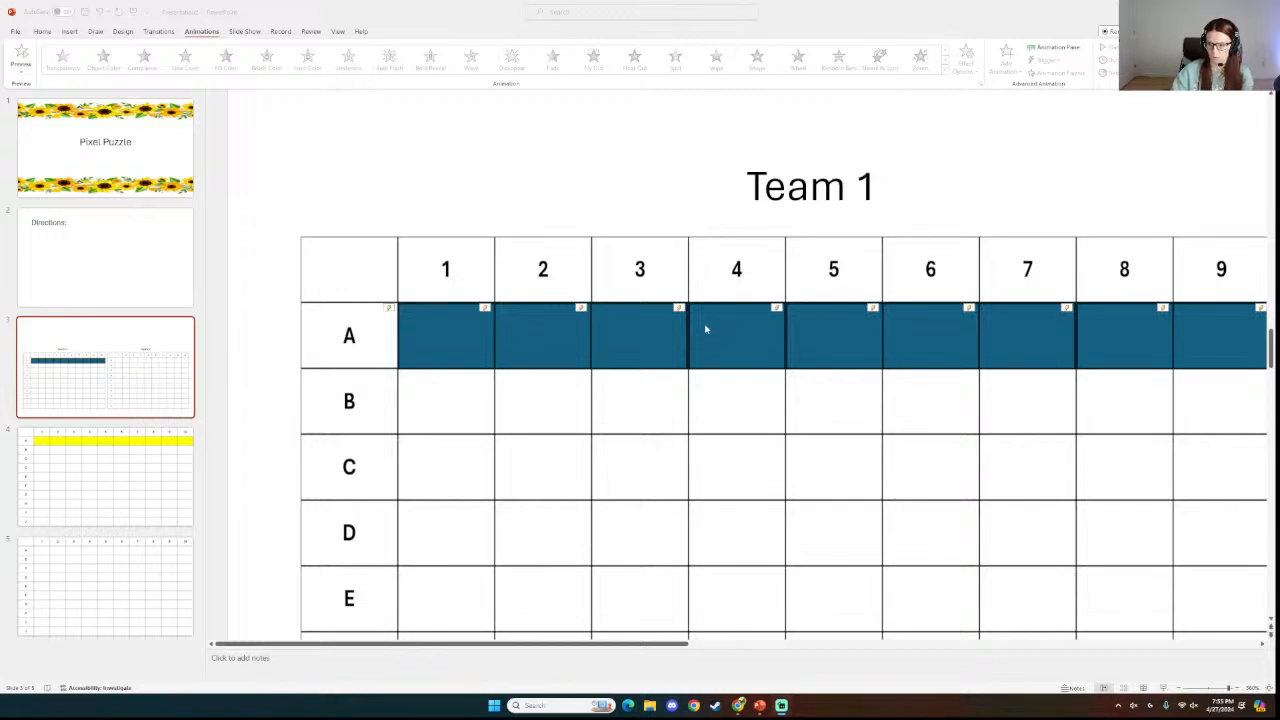
{"action": "left_click", "coordinate": [1165, 690]}
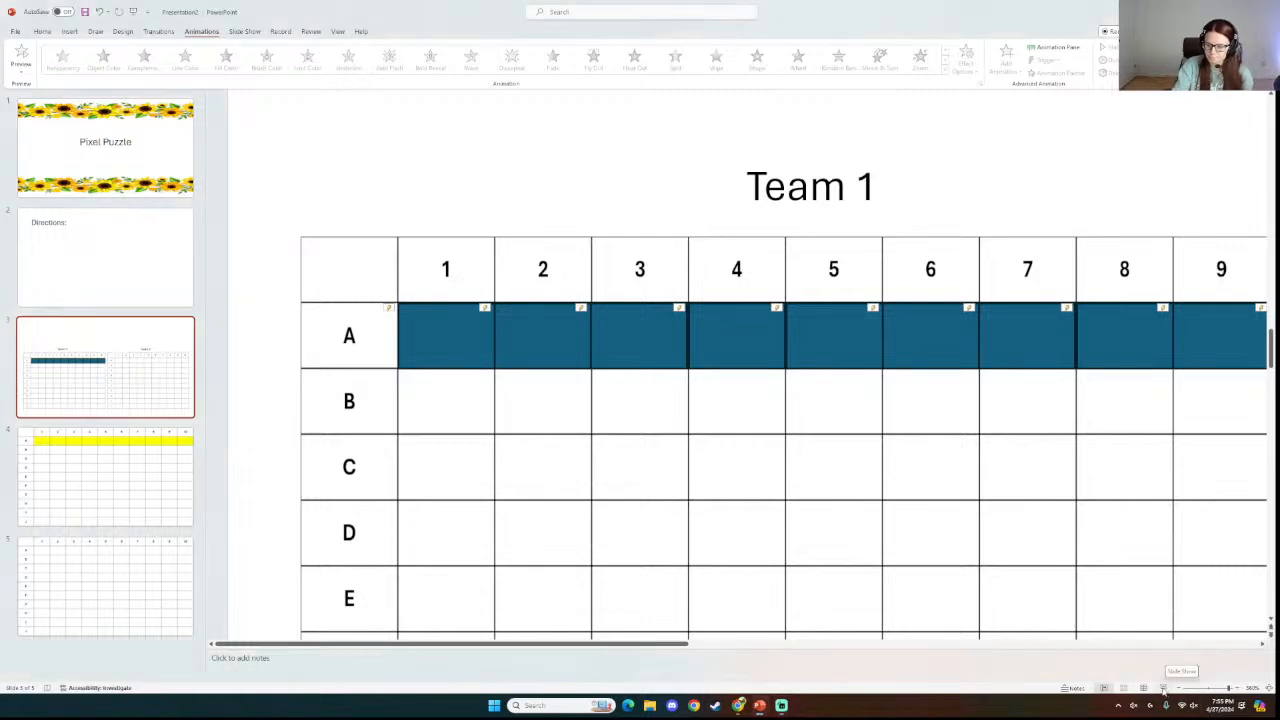
{"action": "left_click", "coordinate": [1165, 690]}
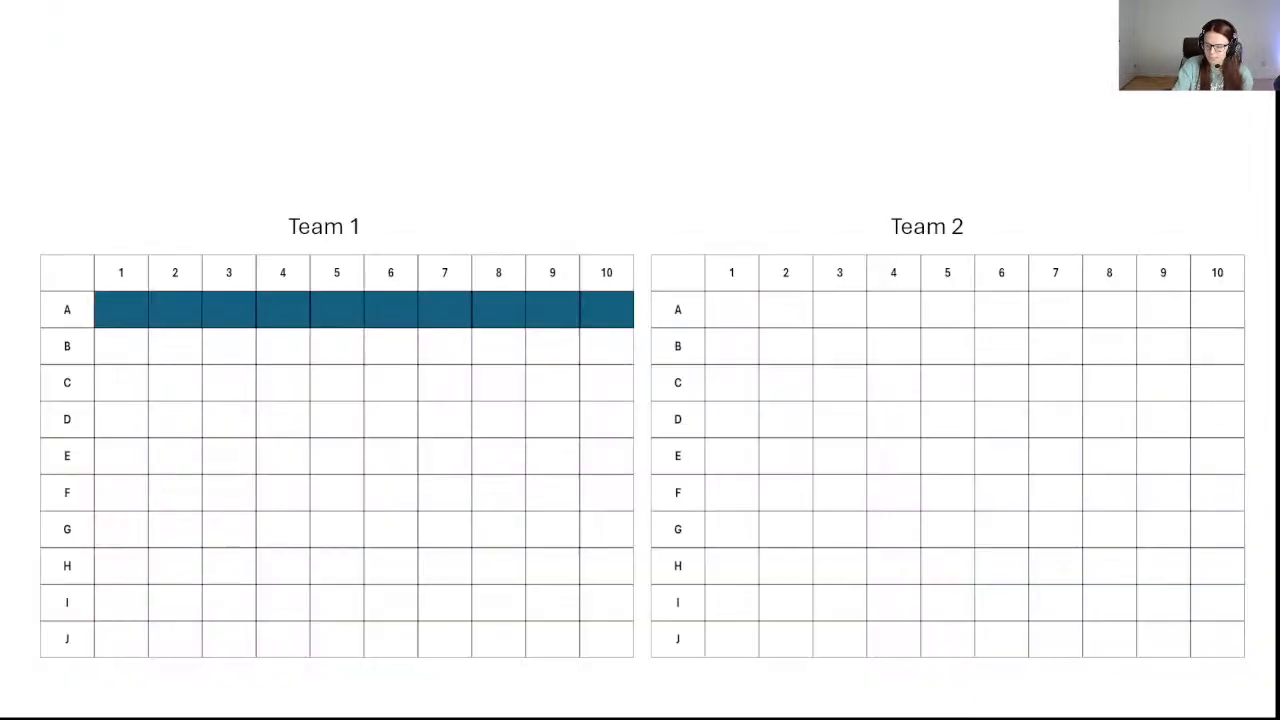
{"action": "left_click", "coordinate": [439, 312]}
{"action": "left_click", "coordinate": [597, 318]}
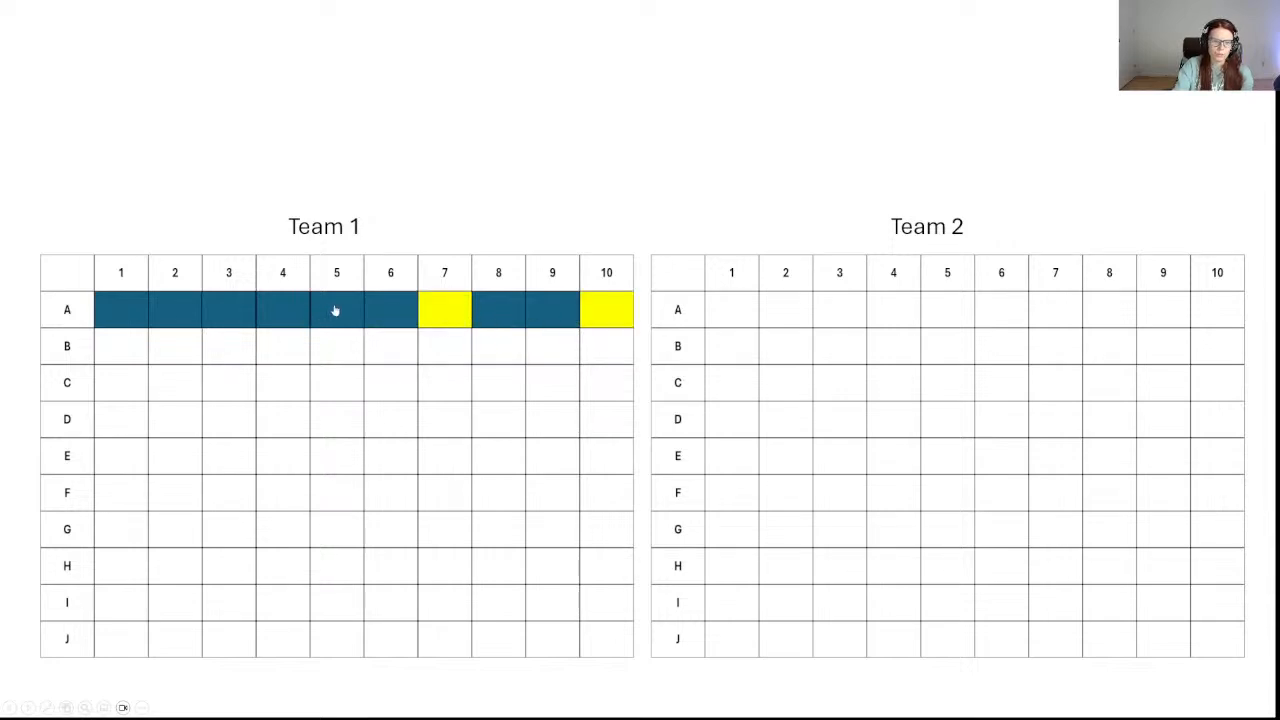
{"action": "left_click", "coordinate": [335, 310]}
{"action": "left_click", "coordinate": [214, 316]}
{"action": "left_click", "coordinate": [178, 312]}
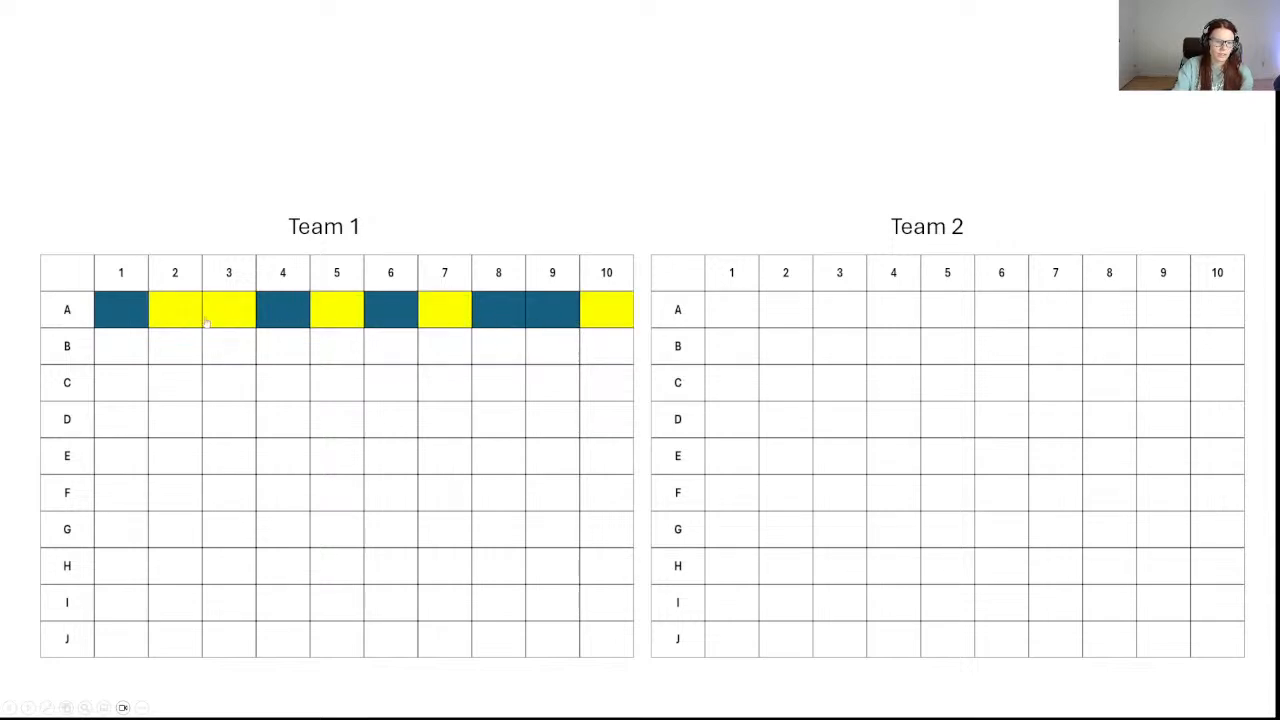
{"action": "left_click", "coordinate": [279, 318]}
{"action": "left_click", "coordinate": [135, 315]}
{"action": "left_click", "coordinate": [506, 326]}
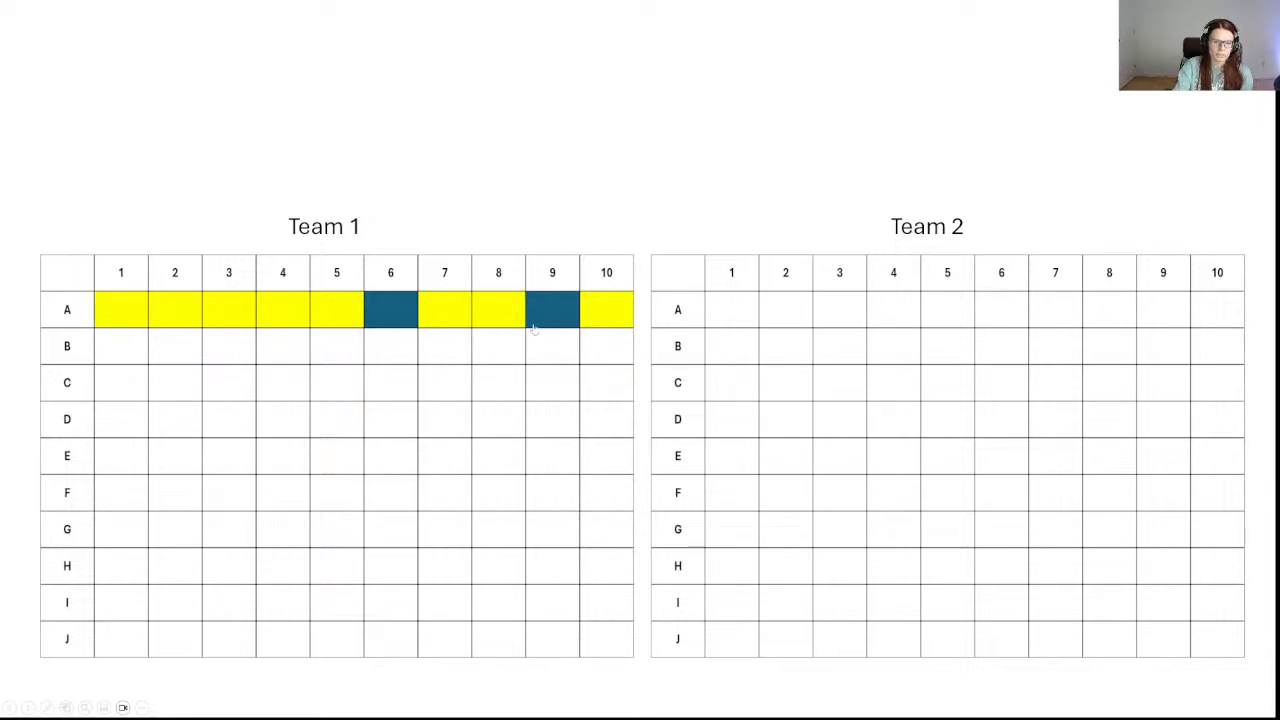
{"action": "left_click", "coordinate": [535, 328]}
{"action": "left_click", "coordinate": [408, 322]}
{"action": "key", "text": "Escape"}
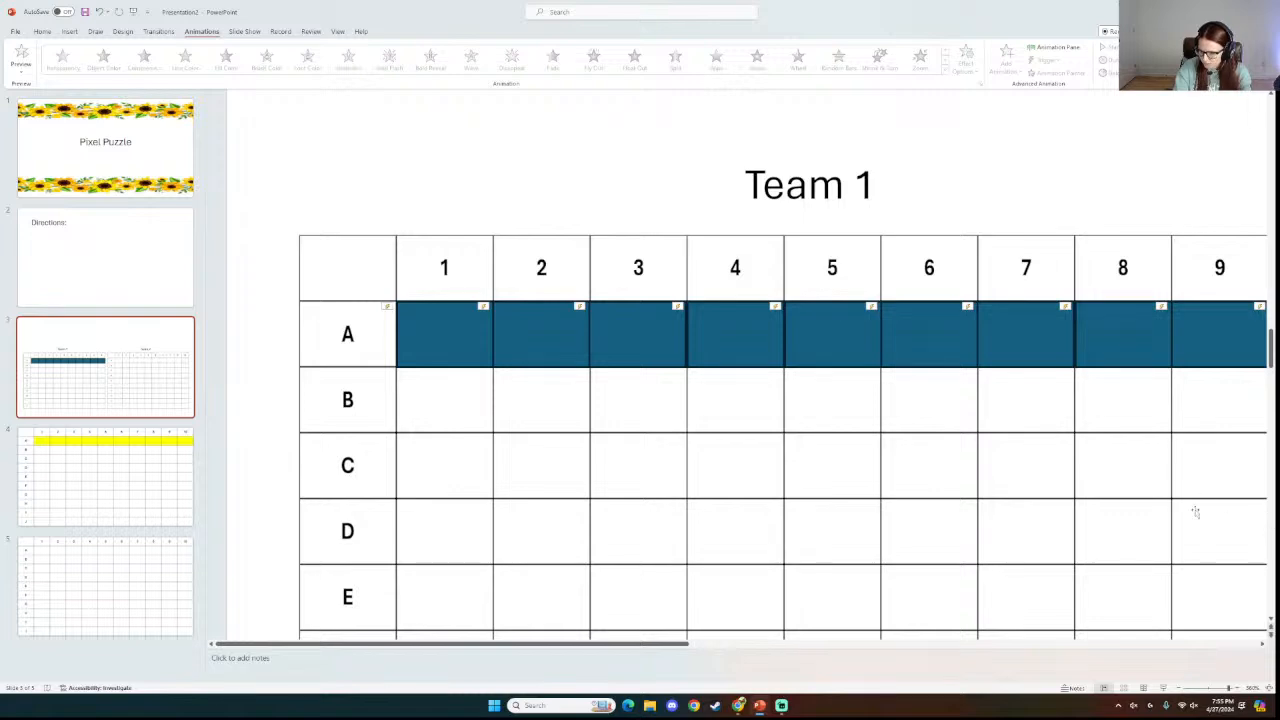
{"action": "left_click", "coordinate": [1178, 689]}
{"action": "left_click", "coordinate": [1178, 689]}
{"action": "left_click", "coordinate": [1178, 689]}
{"action": "left_click", "coordinate": [1178, 689]}
{"action": "left_click", "coordinate": [1178, 689]}
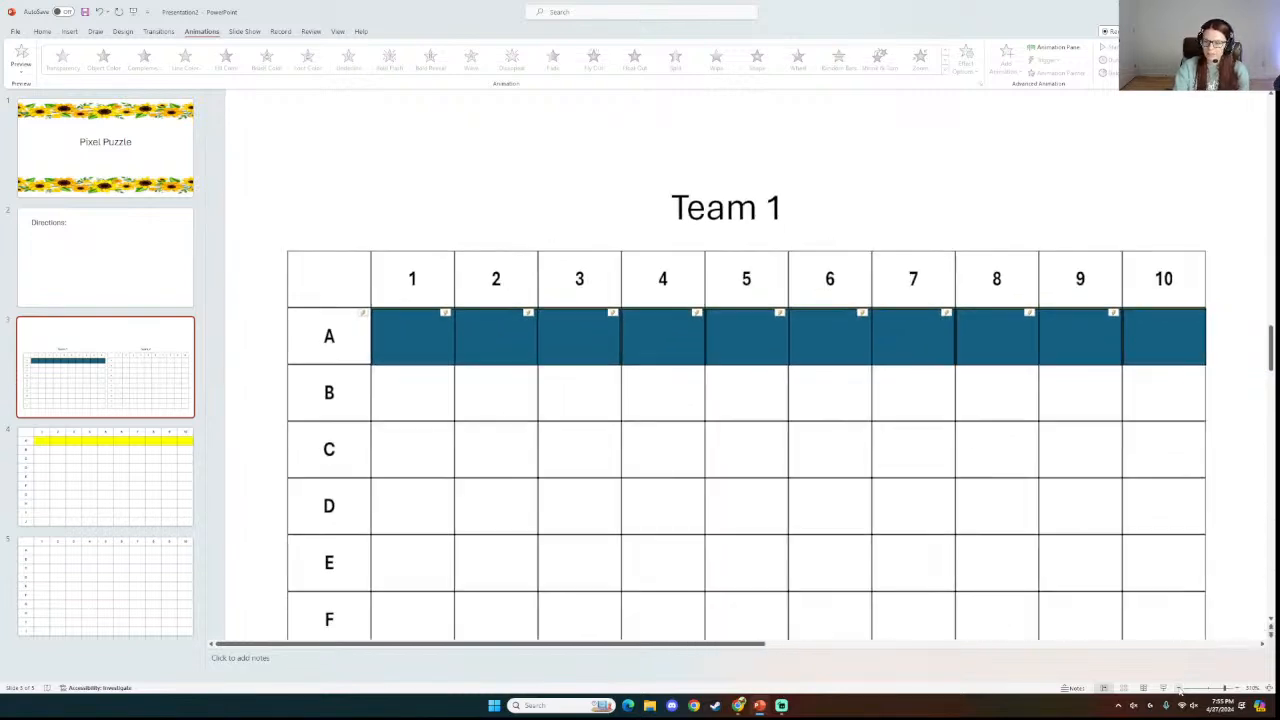
Select the ten rectangles covering cells A1 to A10 of the Team 1 grid and copy them.
{"action": "left_click", "coordinate": [1178, 689]}
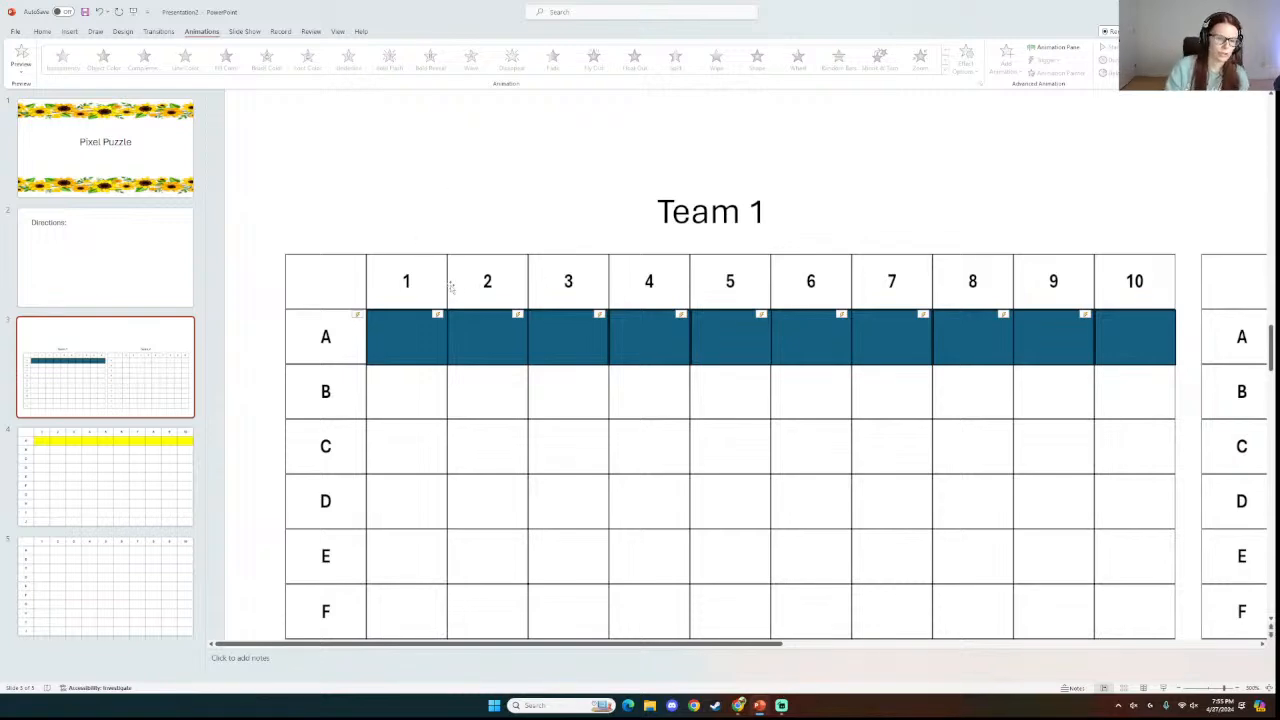
{"action": "left_click", "coordinate": [423, 337]}
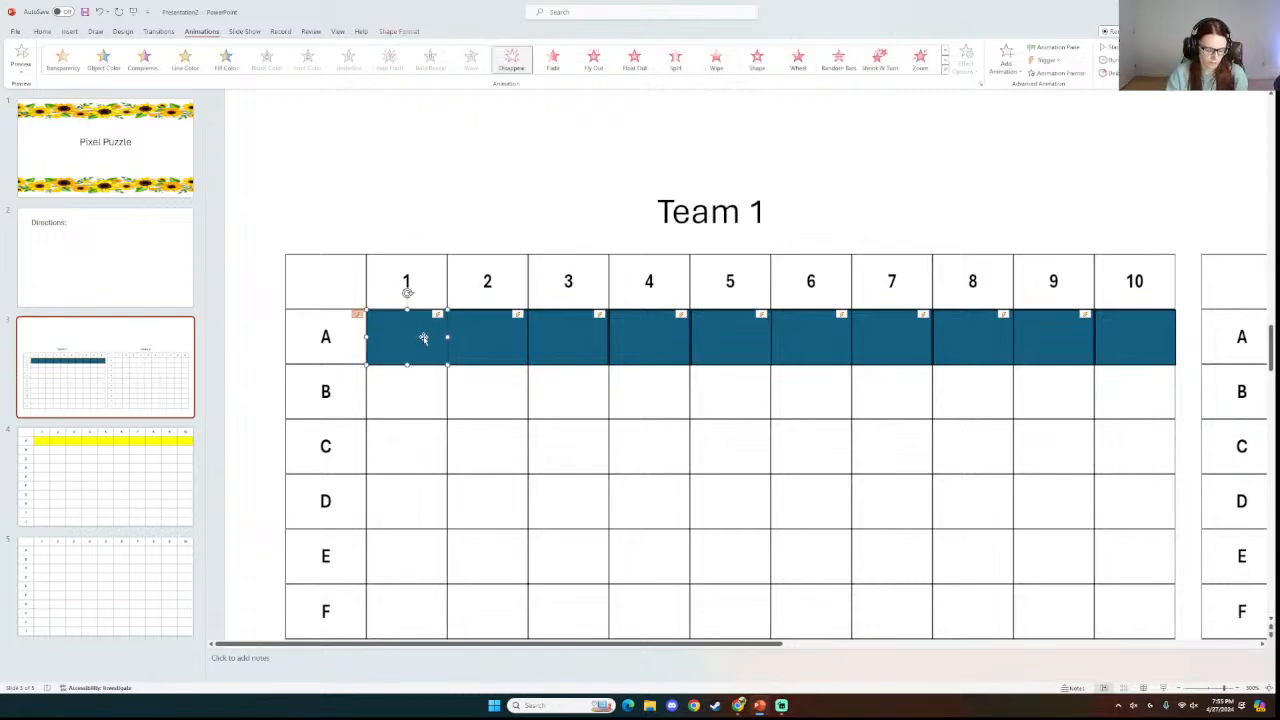
{"action": "left_click", "coordinate": [487, 340], "text": "shift"}
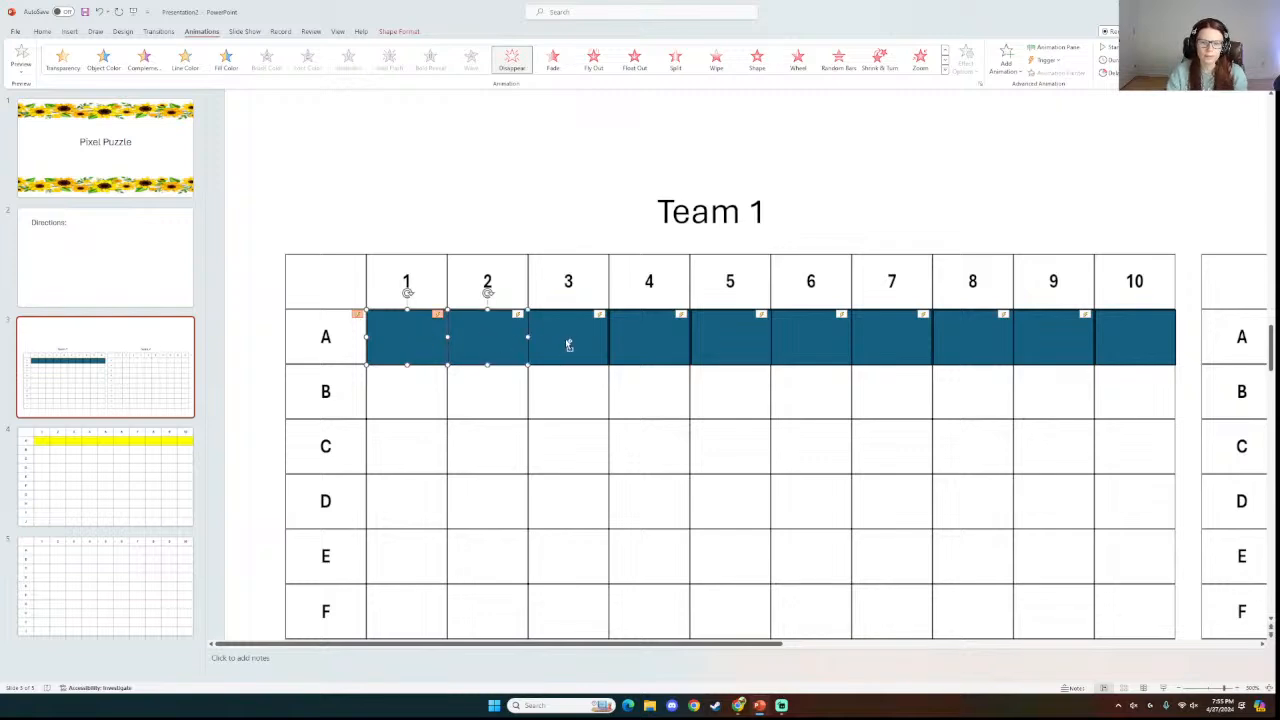
{"action": "left_click", "coordinate": [568, 340], "text": "shift"}
{"action": "left_click", "coordinate": [627, 344], "text": "shift"}
{"action": "left_click", "coordinate": [754, 338], "text": "shift"}
{"action": "left_click", "coordinate": [808, 336], "text": "shift"}
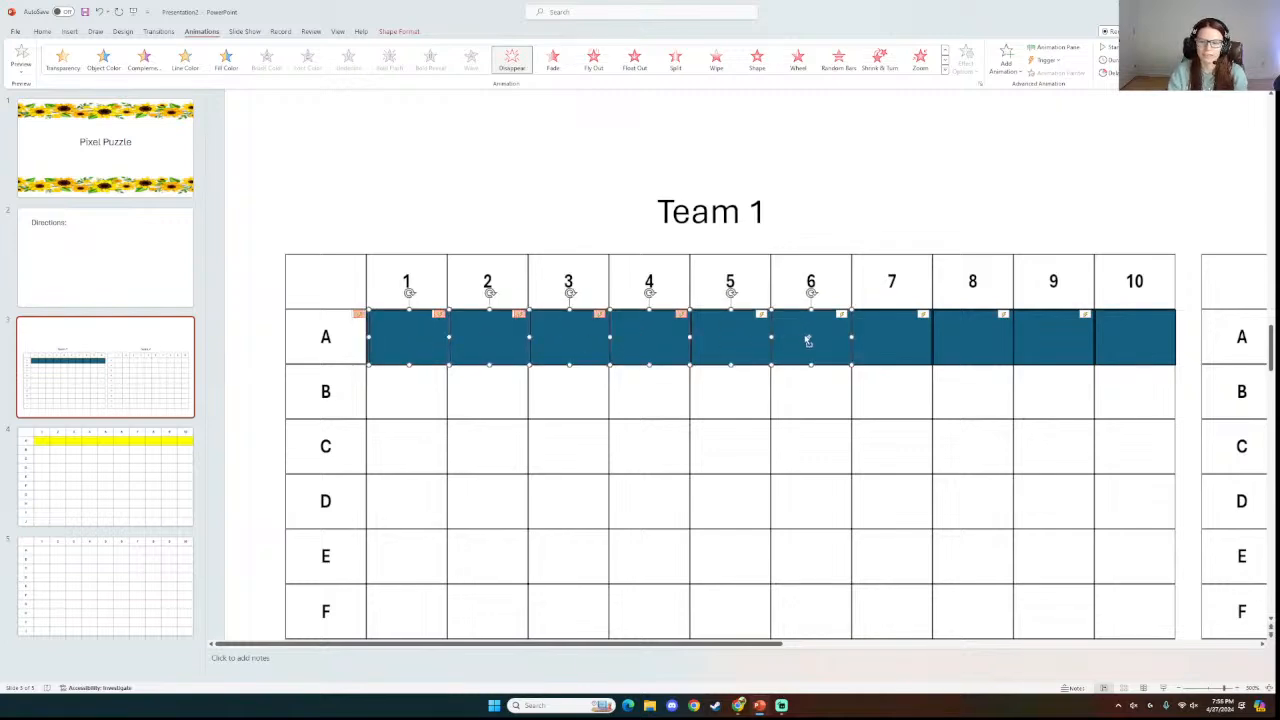
{"action": "left_click", "coordinate": [925, 337], "text": "shift"}
{"action": "left_click", "coordinate": [973, 347], "text": "shift"}
{"action": "left_click", "coordinate": [1046, 354], "text": "shift"}
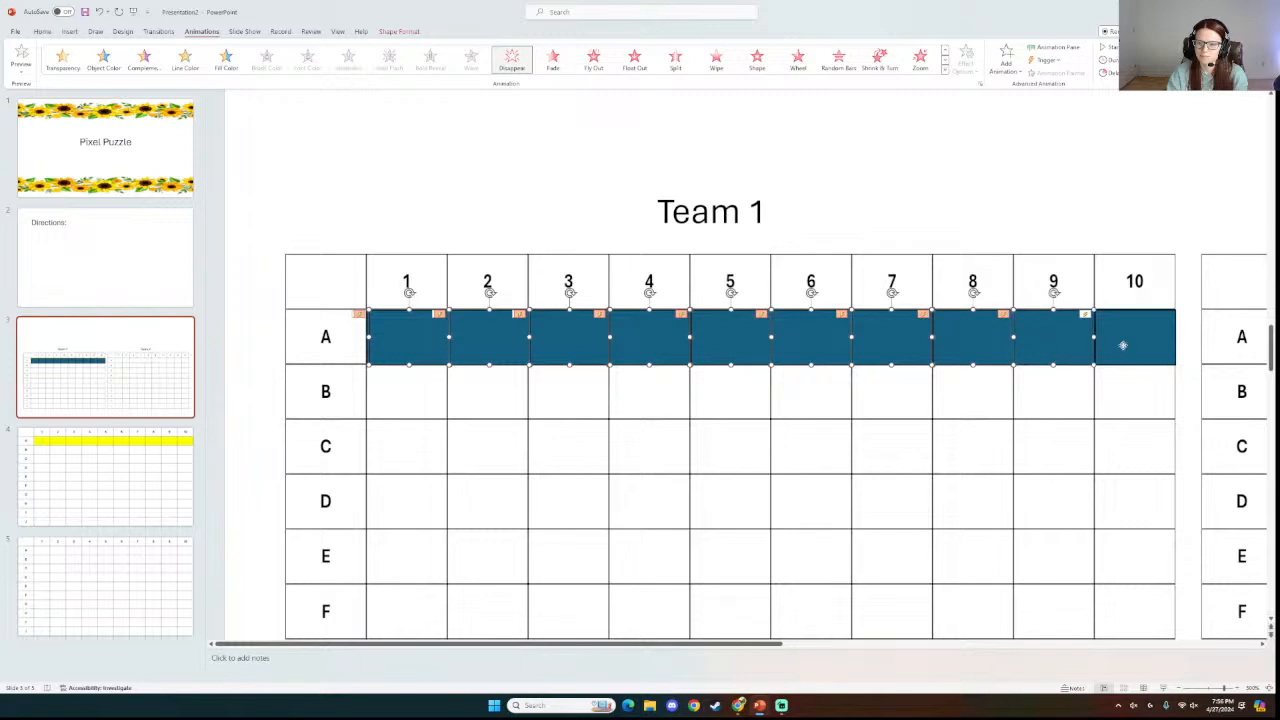
{"action": "left_click", "coordinate": [1123, 347], "text": "shift"}
{"action": "right_click", "coordinate": [643, 339]}
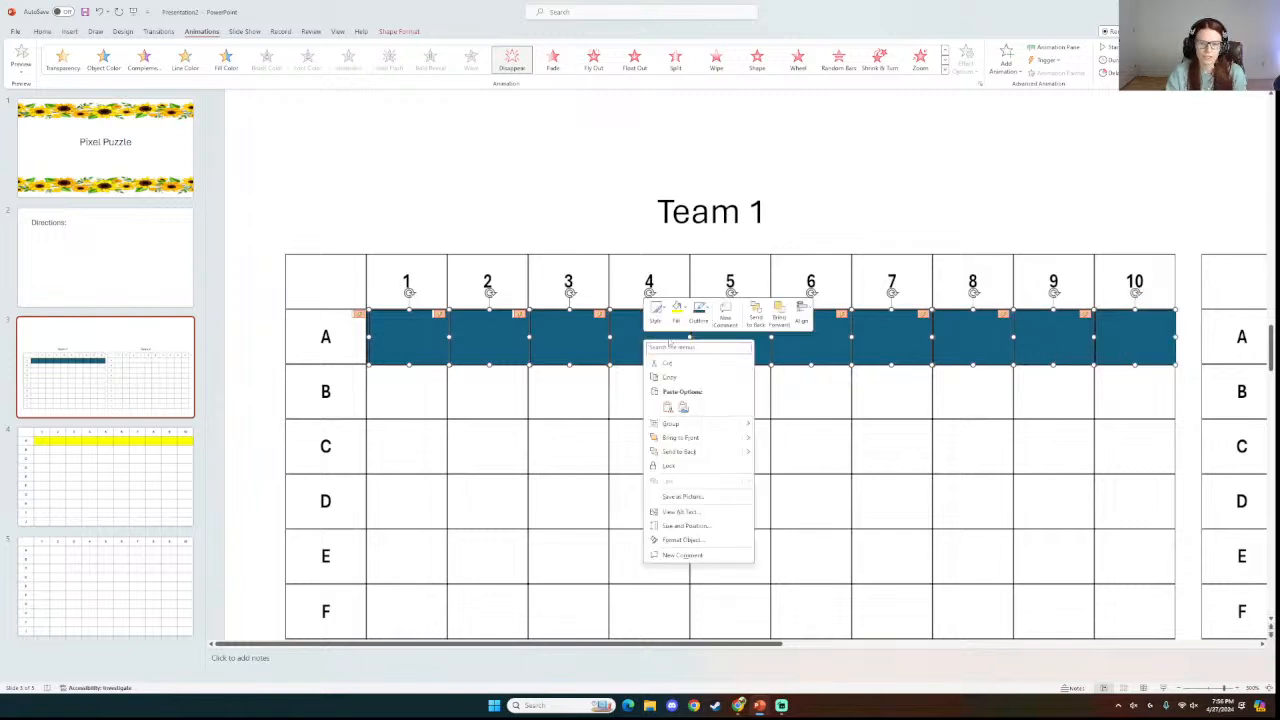
{"action": "left_click", "coordinate": [698, 377]}
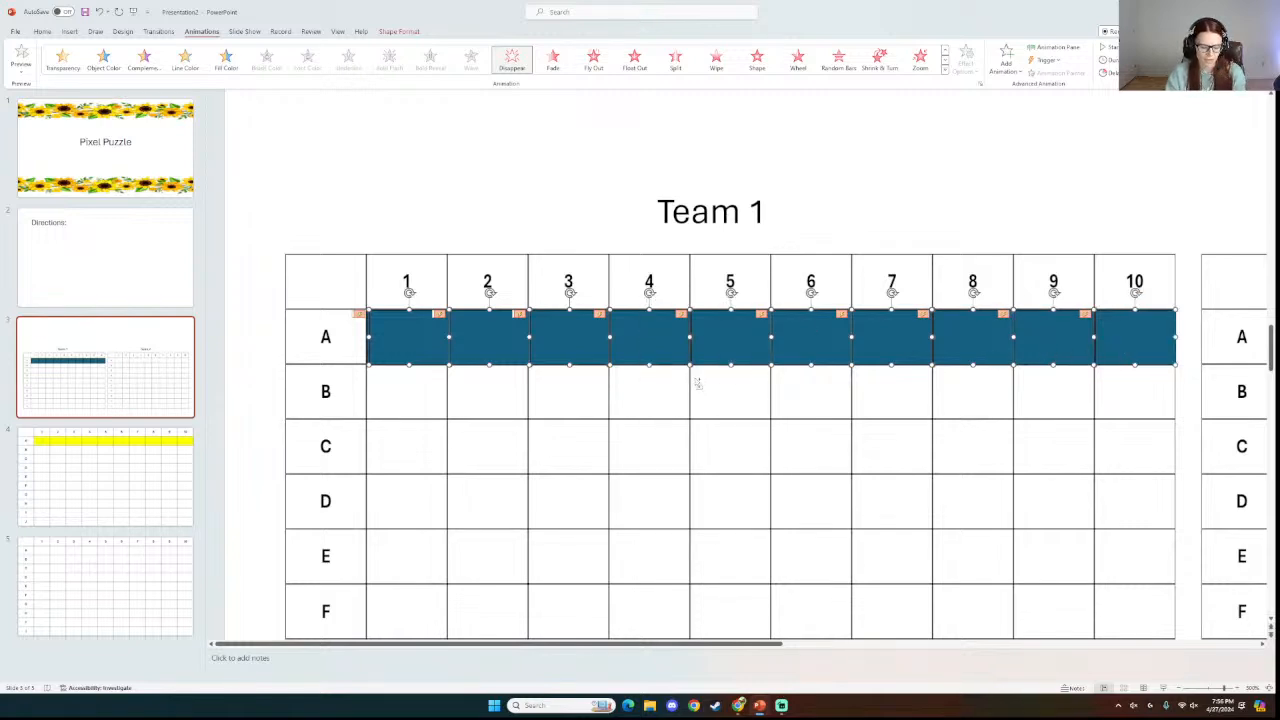
Try to place a pasted row of rectangles below row A, and undo the paste and its moves.
{"action": "key", "text": "ctrl+v"}
{"action": "left_click_drag", "start_coordinate": [611, 363], "coordinate": [594, 435]}
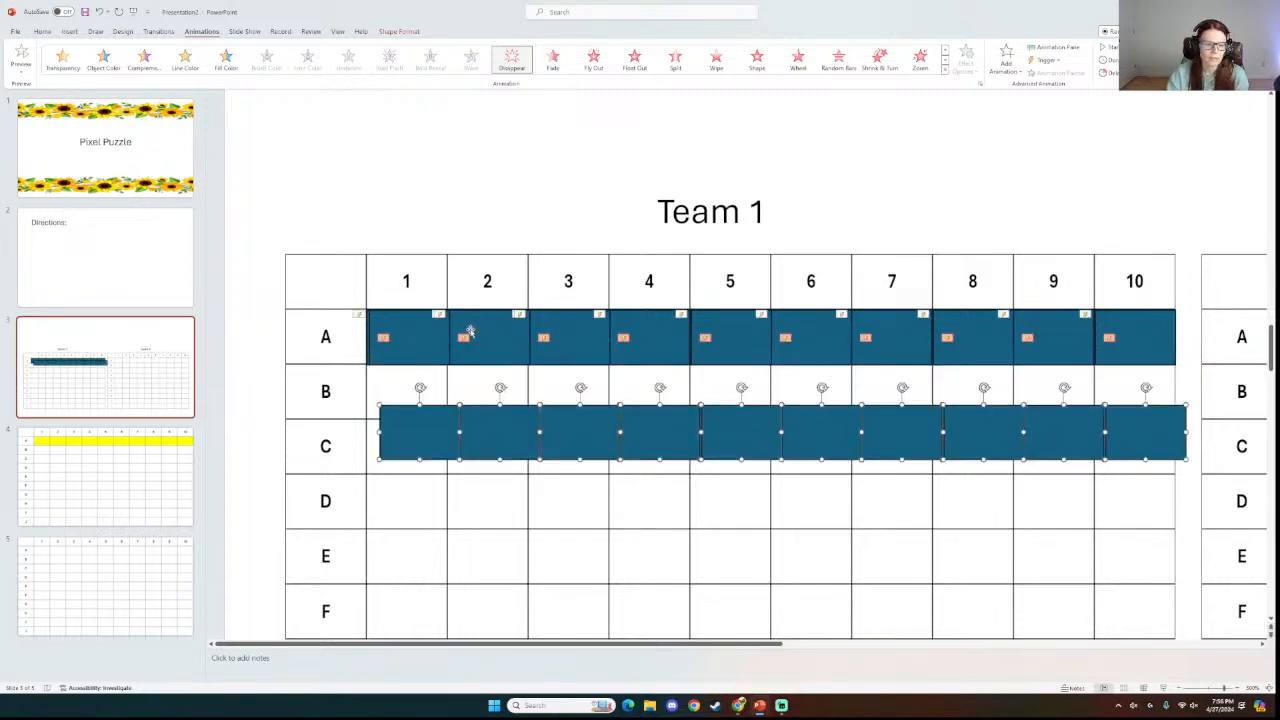
{"action": "left_click_drag", "start_coordinate": [380, 337], "coordinate": [413, 340]}
{"action": "left_click", "coordinate": [100, 12]}
{"action": "left_click", "coordinate": [100, 12]}
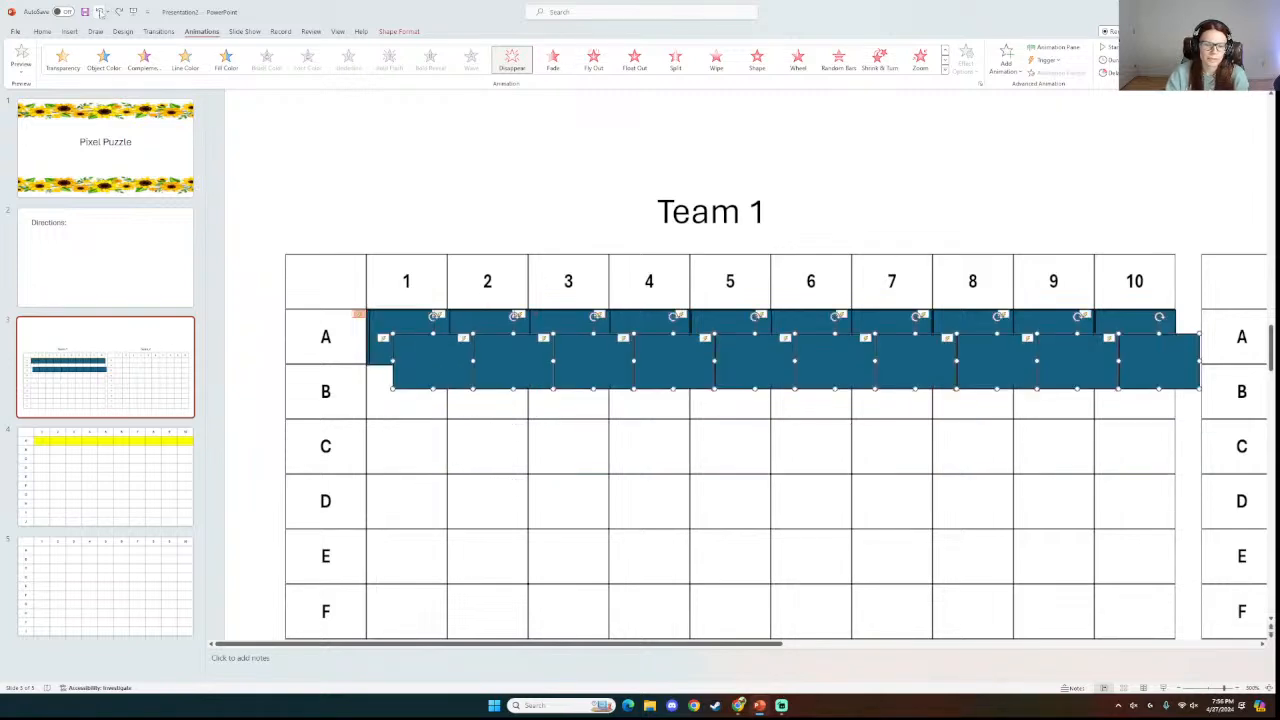
{"action": "left_click", "coordinate": [100, 12]}
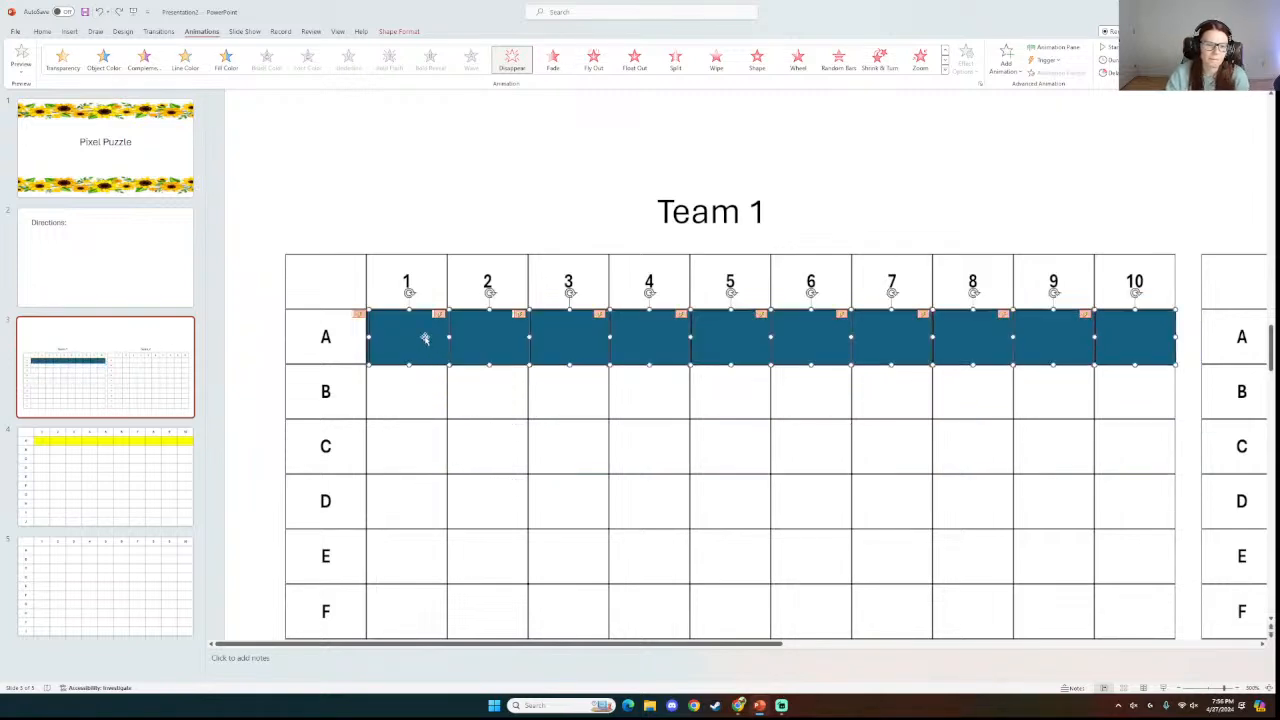
Try to shift the row A rectangles down to row B, and undo back to their original alignment, keeping the A10 cover in place.
{"action": "left_click_drag", "start_coordinate": [423, 337], "coordinate": [422, 389]}
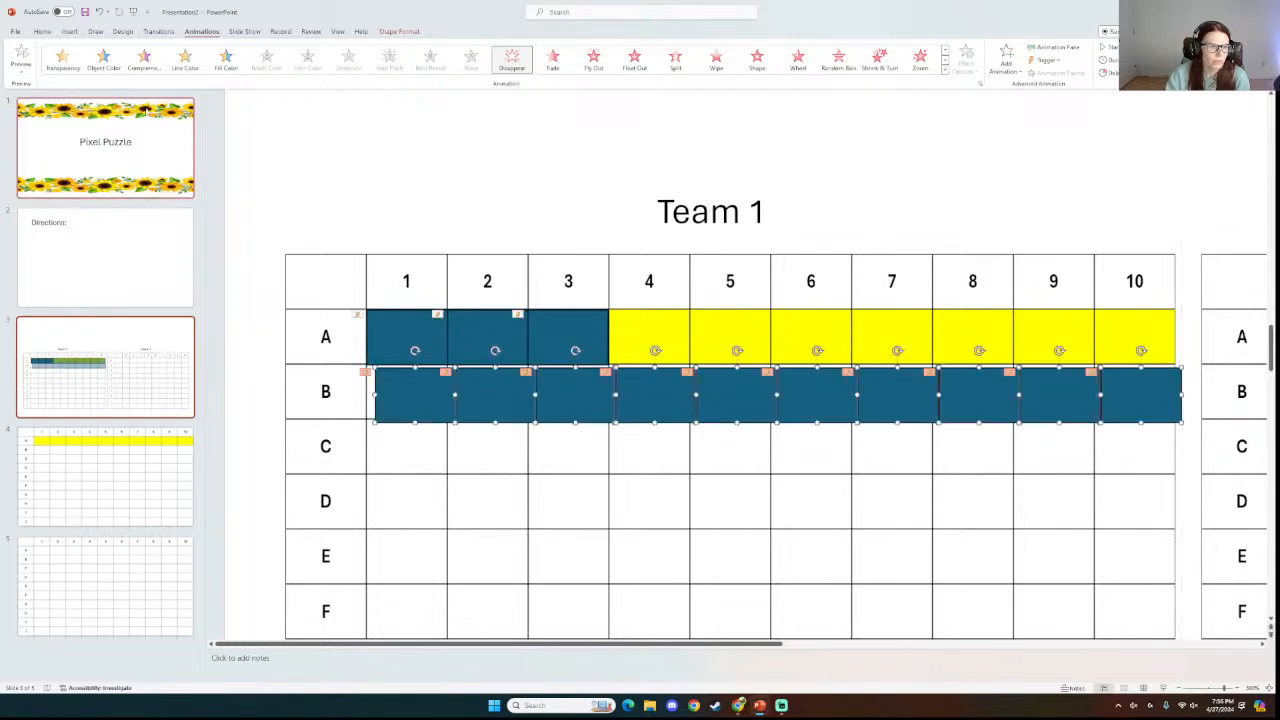
{"action": "left_click", "coordinate": [100, 12]}
{"action": "left_click", "coordinate": [100, 12]}
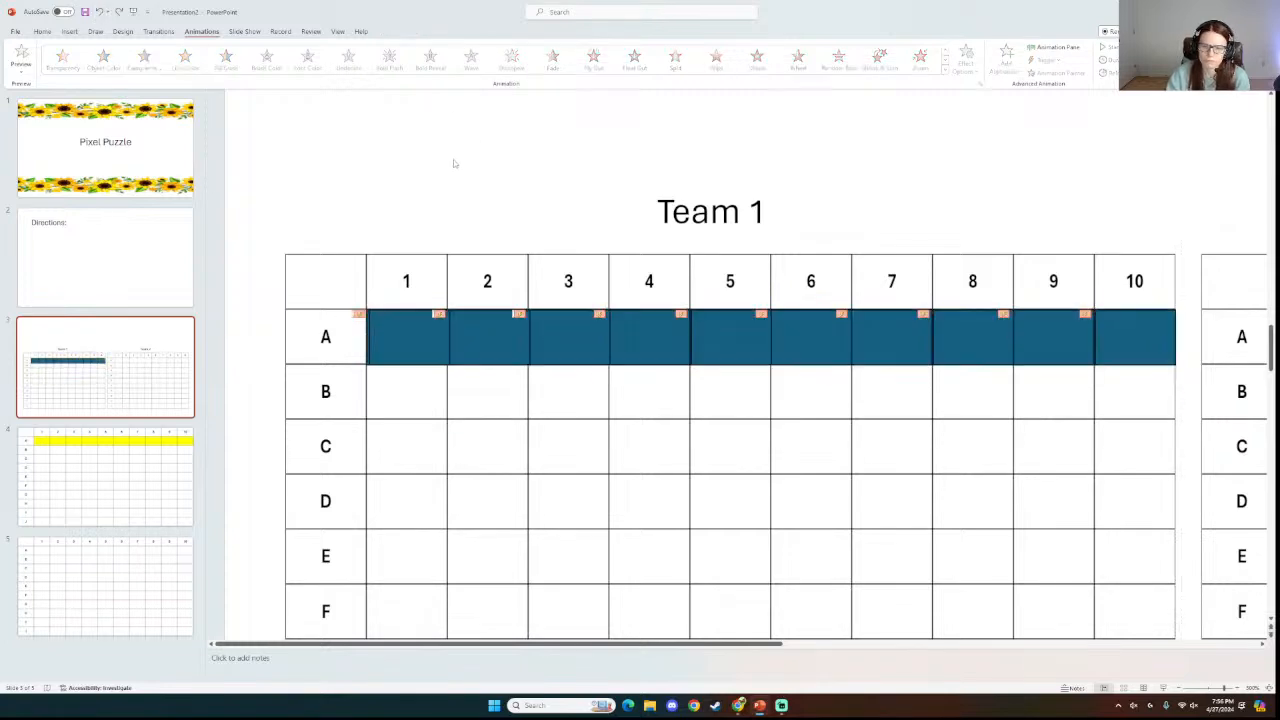
{"action": "left_click", "coordinate": [100, 12]}
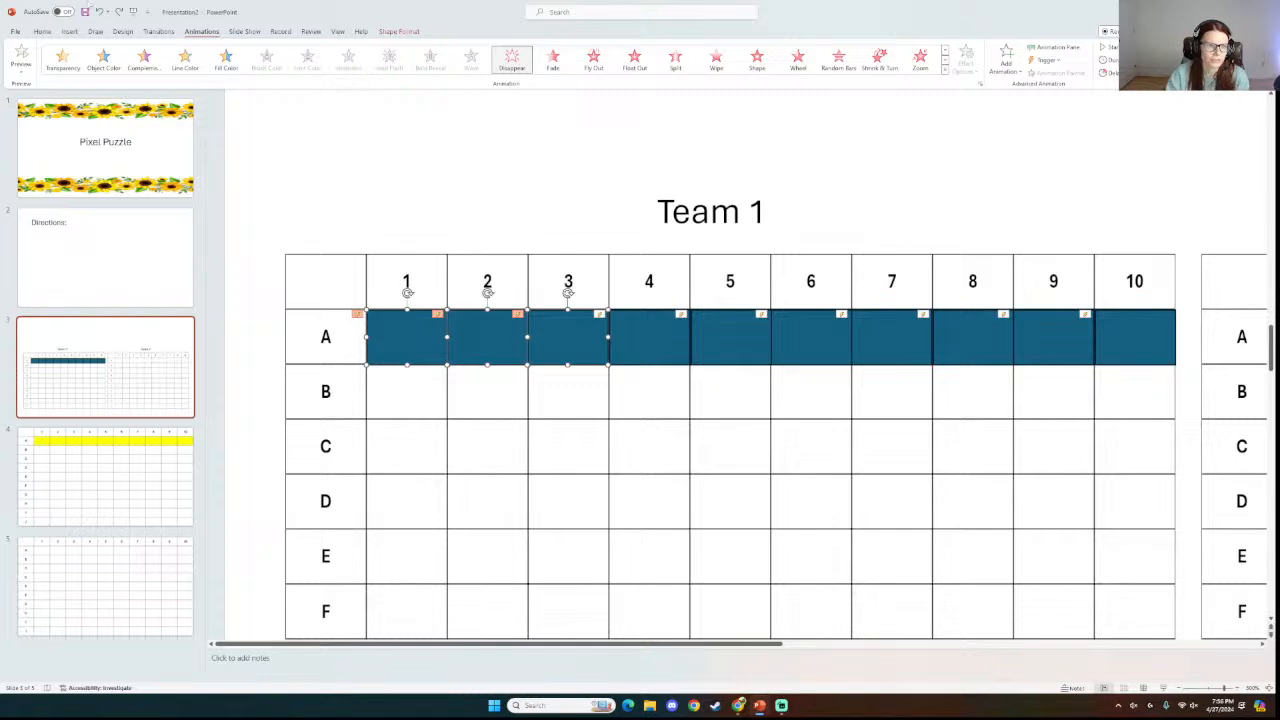
{"action": "left_click", "coordinate": [102, 13]}
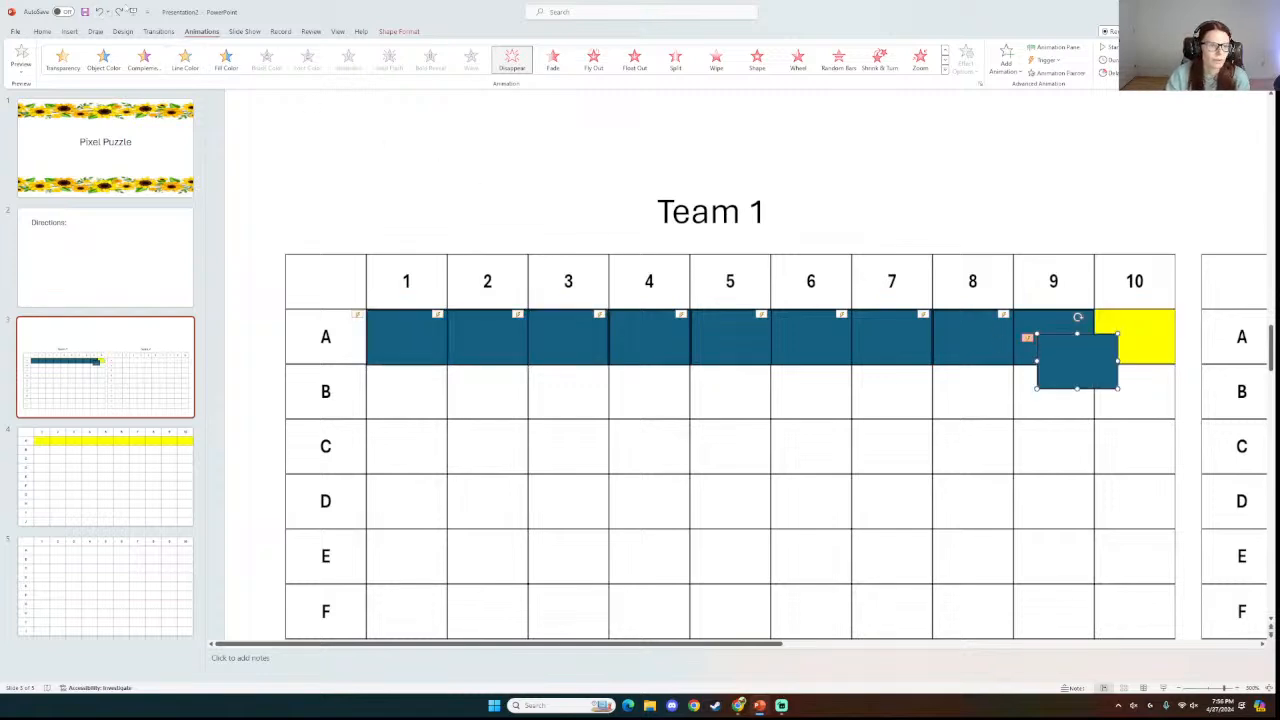
{"action": "left_click", "coordinate": [120, 13]}
{"action": "left_click", "coordinate": [491, 173]}
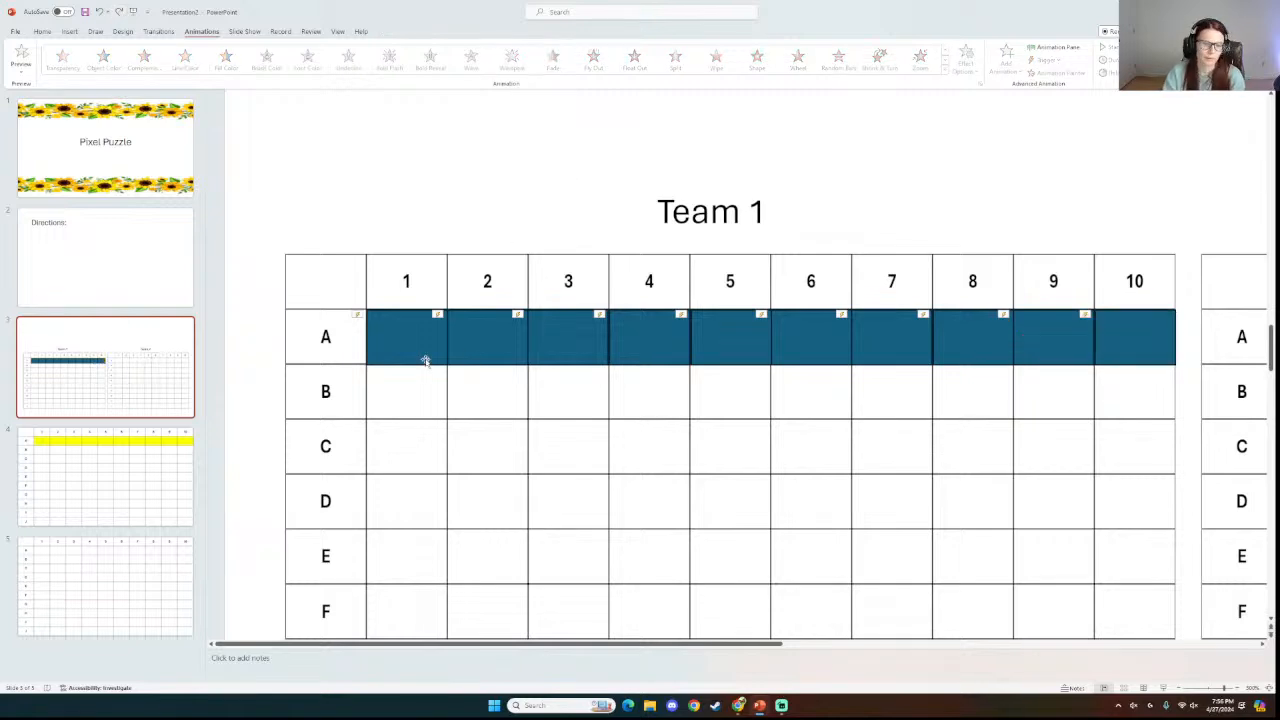
Select all ten animated rectangles over cells A1 to A10 together and copy them.
{"action": "left_click", "coordinate": [421, 341]}
{"action": "left_click", "coordinate": [490, 344], "text": "shift"}
{"action": "left_click", "coordinate": [568, 342], "text": "shift"}
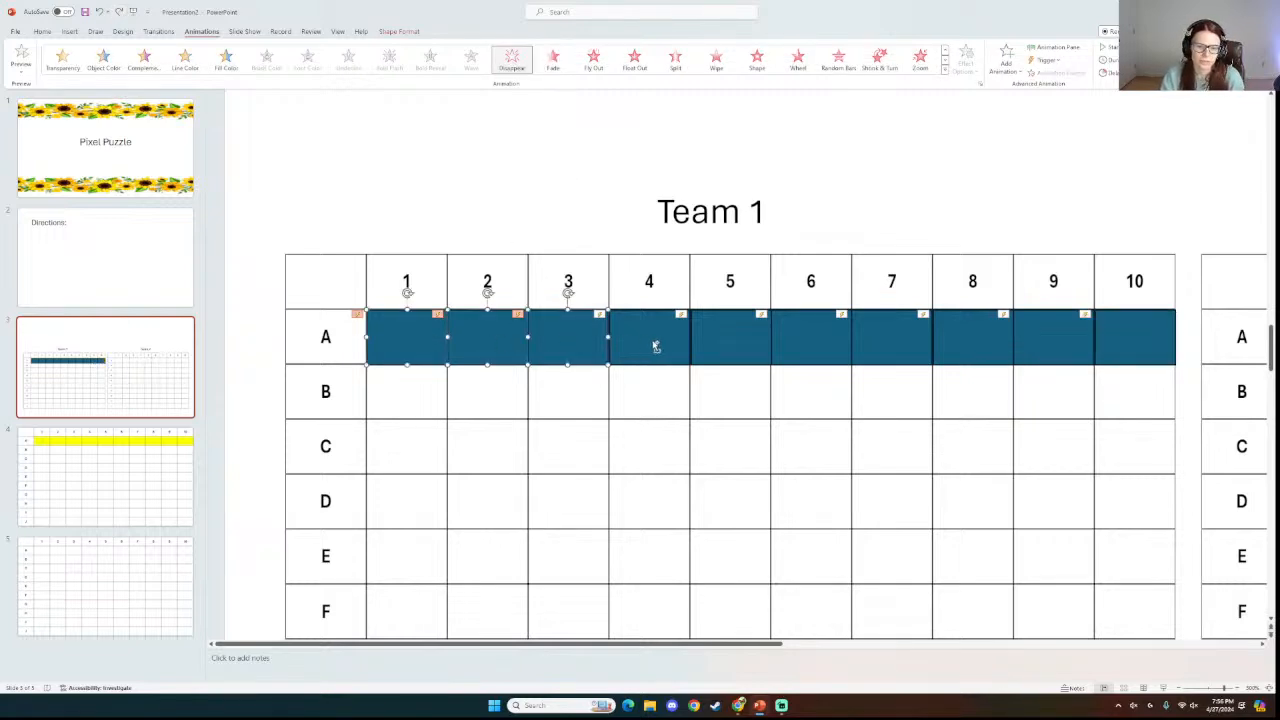
{"action": "left_click", "coordinate": [655, 346], "text": "shift"}
{"action": "left_click", "coordinate": [725, 352], "text": "shift"}
{"action": "left_click", "coordinate": [817, 352], "text": "shift"}
{"action": "left_click", "coordinate": [865, 352], "text": "shift"}
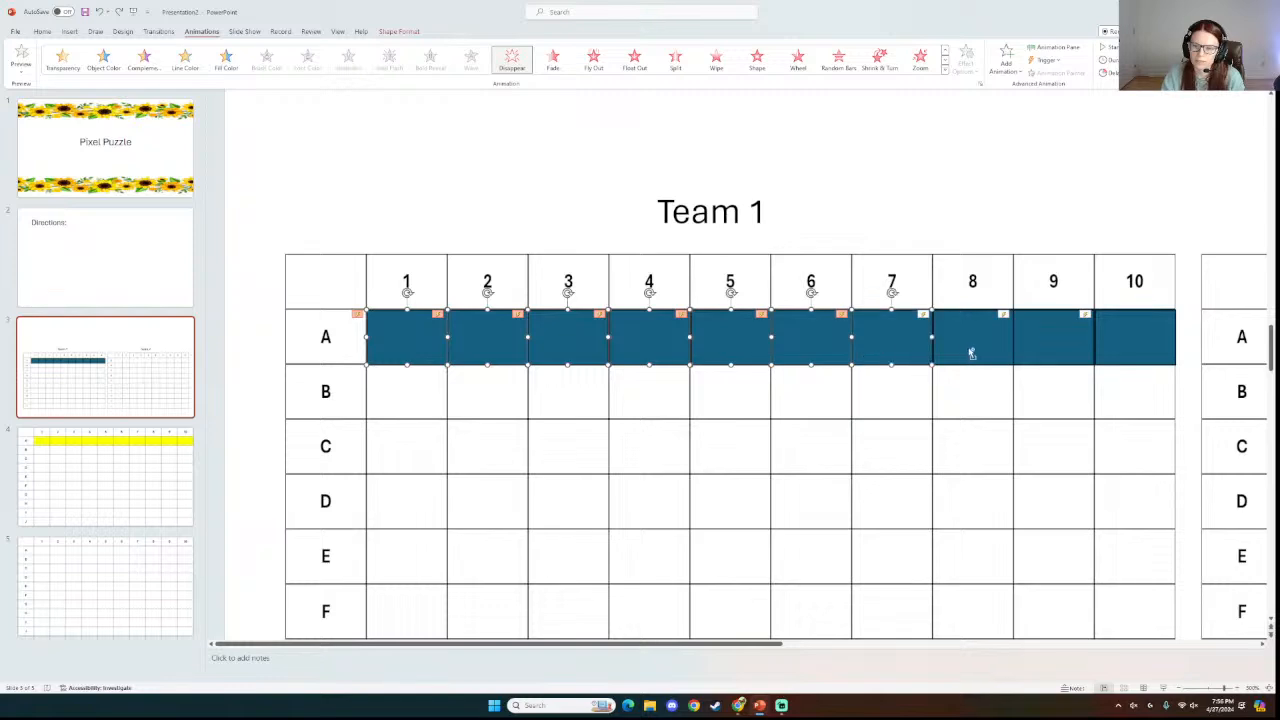
{"action": "left_click", "coordinate": [971, 352], "text": "shift"}
{"action": "left_click", "coordinate": [1083, 352], "text": "shift"}
{"action": "left_click", "coordinate": [1119, 353], "text": "shift"}
{"action": "right_click", "coordinate": [1066, 345]}
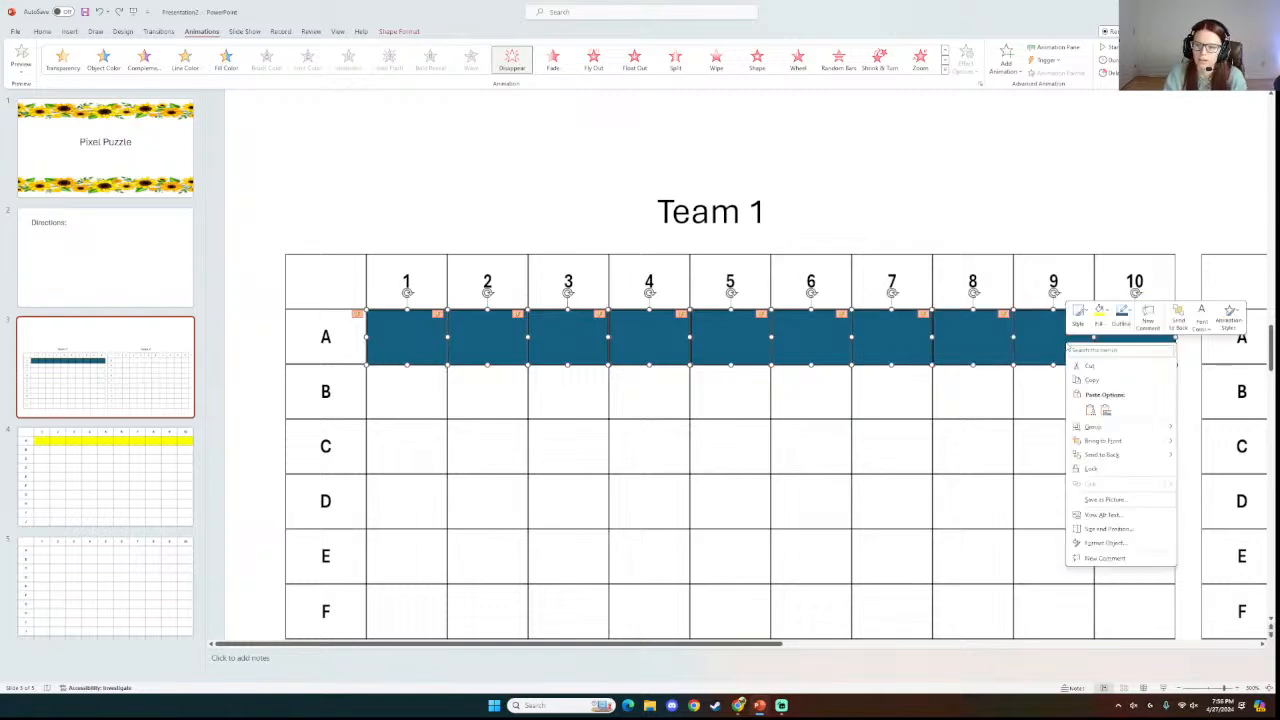
{"action": "left_click", "coordinate": [1095, 381]}
Paste the copied row of rectangles twice, aligning the copies over rows B and C of the Team 1 grid.
{"action": "key", "text": "ctrl+v"}
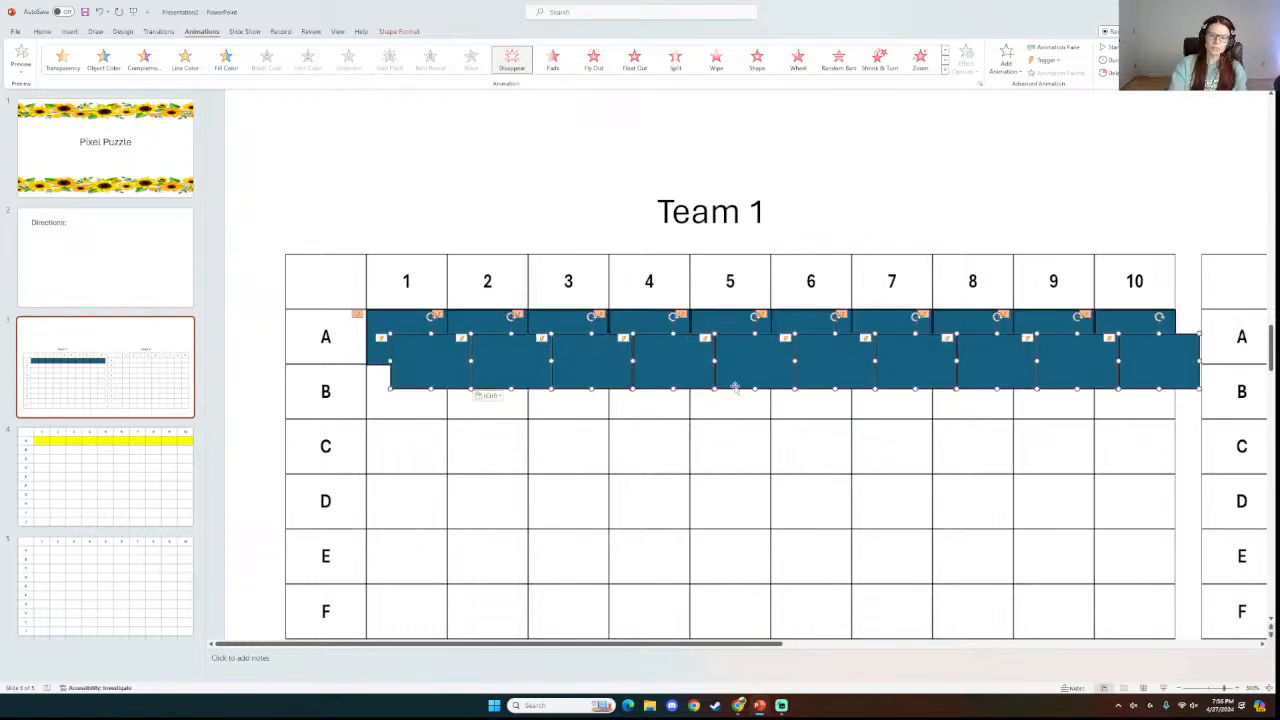
{"action": "left_click_drag", "start_coordinate": [677, 364], "coordinate": [653, 390]}
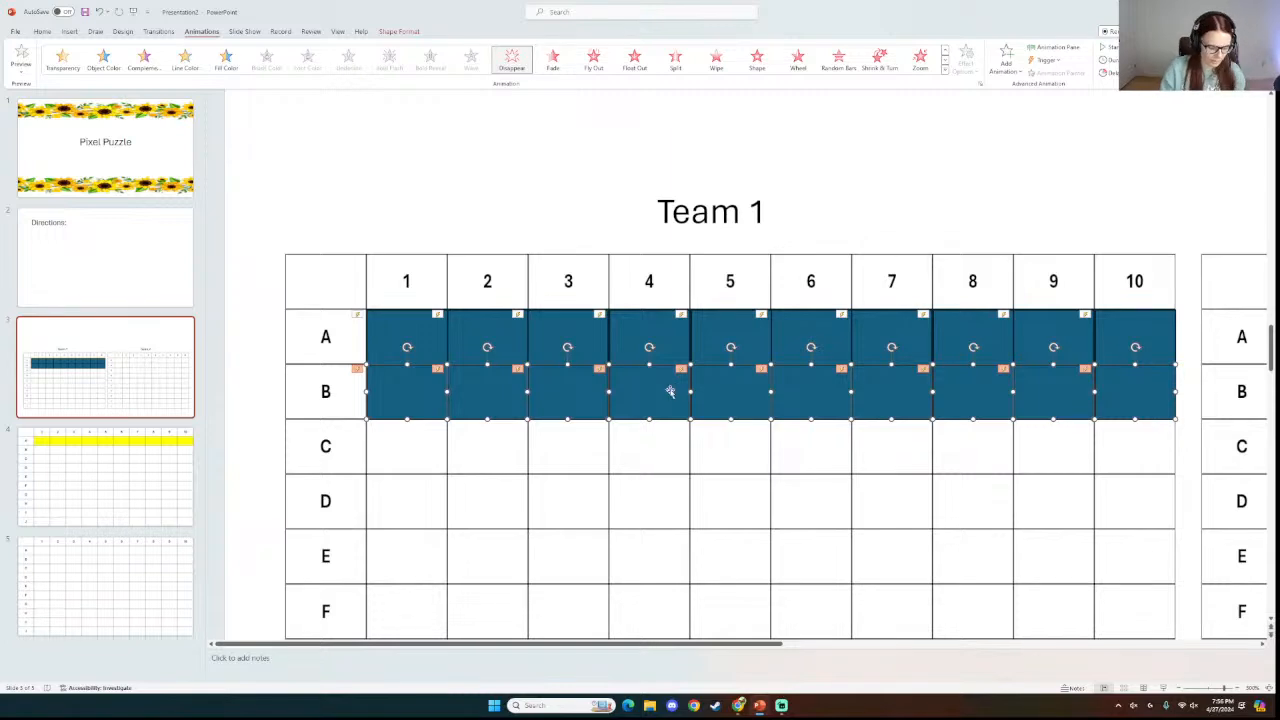
{"action": "key", "text": "ctrl+v"}
{"action": "left_click_drag", "start_coordinate": [645, 402], "coordinate": [652, 443]}
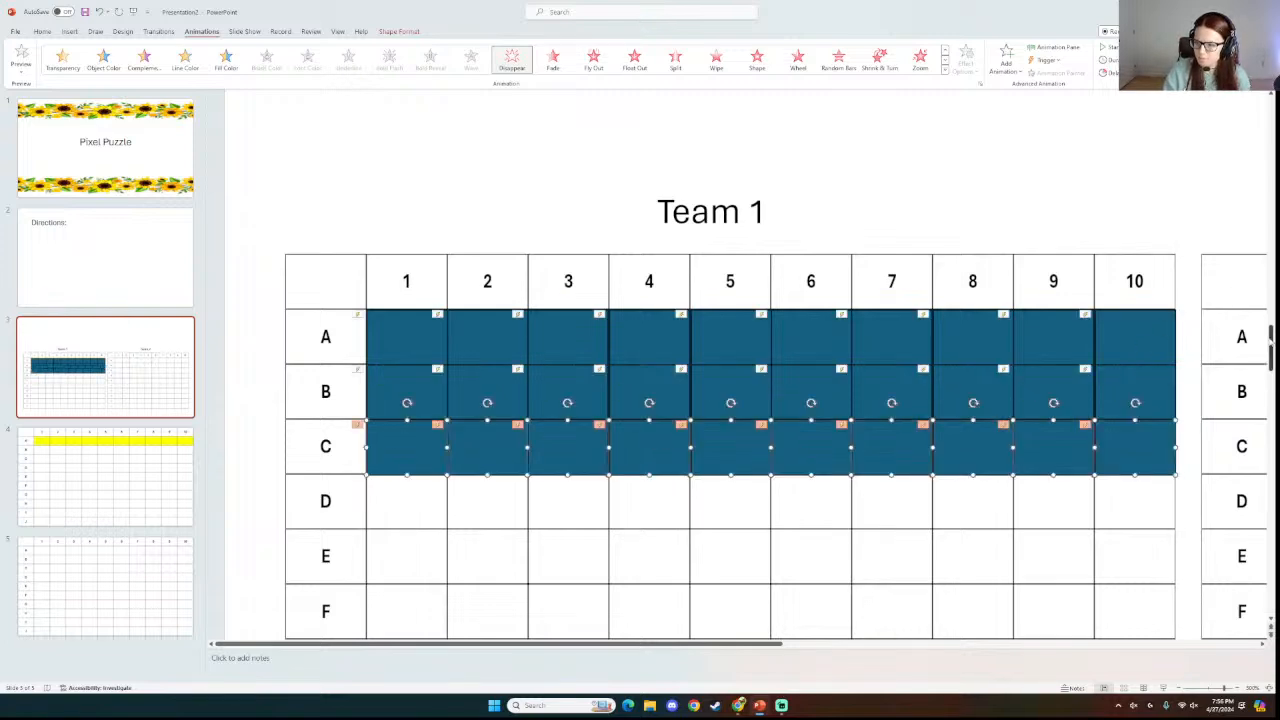
Paste two more rows of covering rectangles and align them over rows D and E.
{"action": "left_click_drag", "start_coordinate": [1272, 341], "coordinate": [1274, 382]}
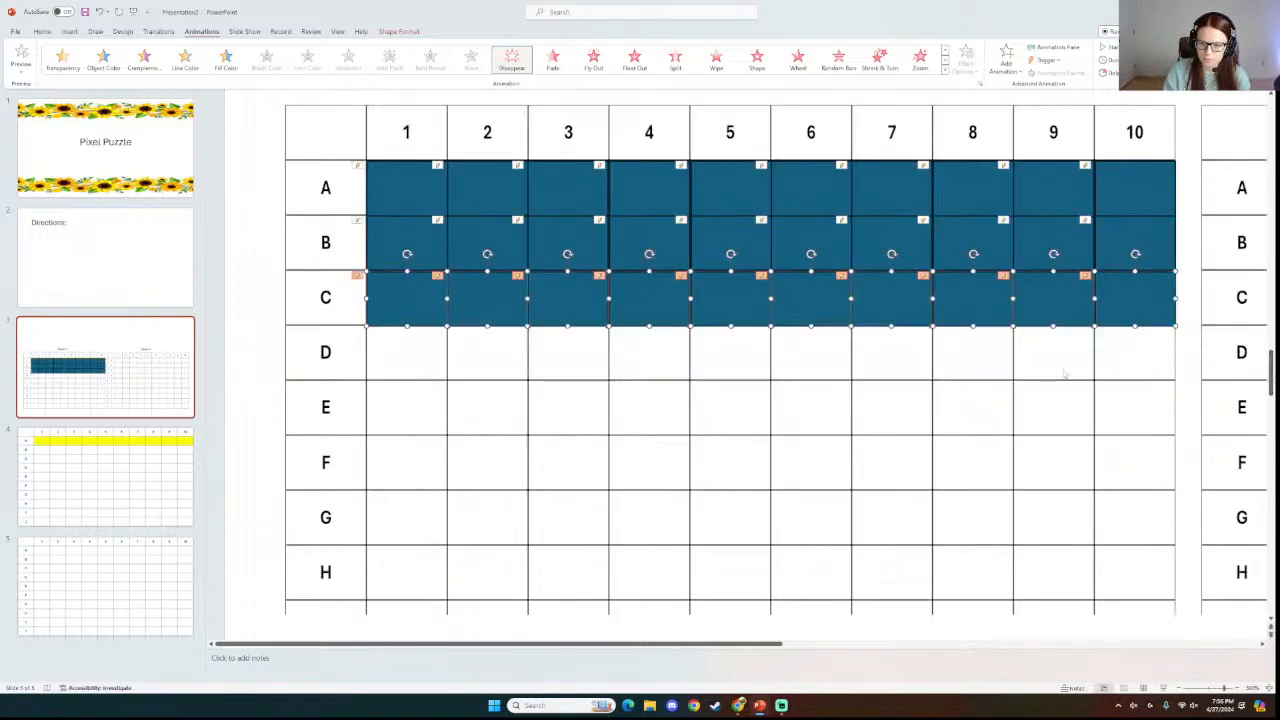
{"action": "left_click", "coordinate": [294, 348]}
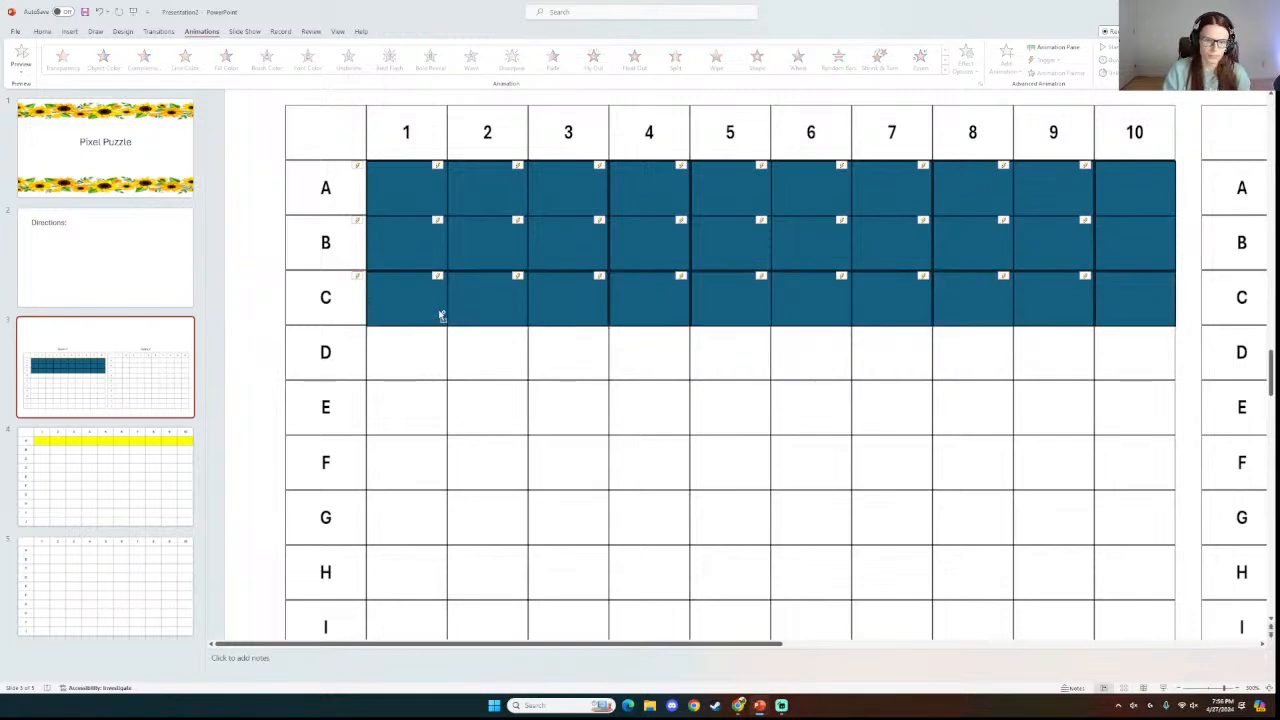
{"action": "key", "text": "ctrl+v"}
{"action": "left_click_drag", "start_coordinate": [502, 280], "coordinate": [480, 332]}
{"action": "left_click", "coordinate": [252, 288]}
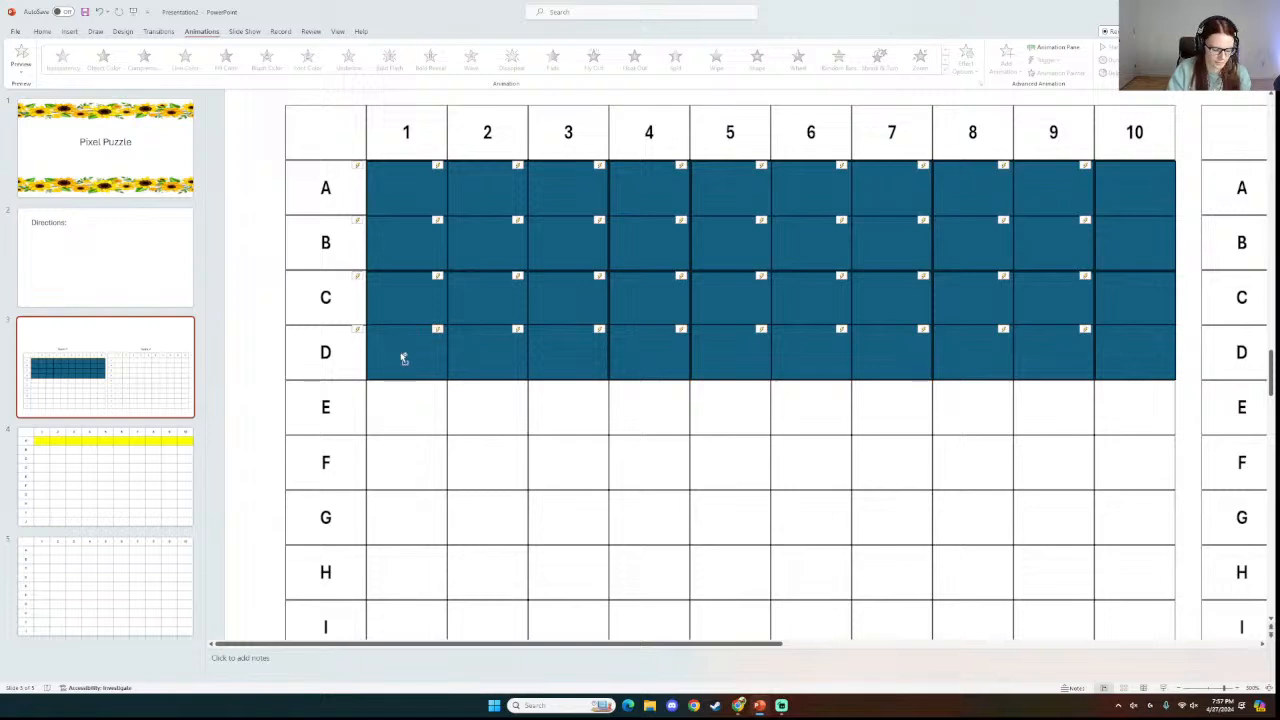
{"action": "key", "text": "ctrl+v"}
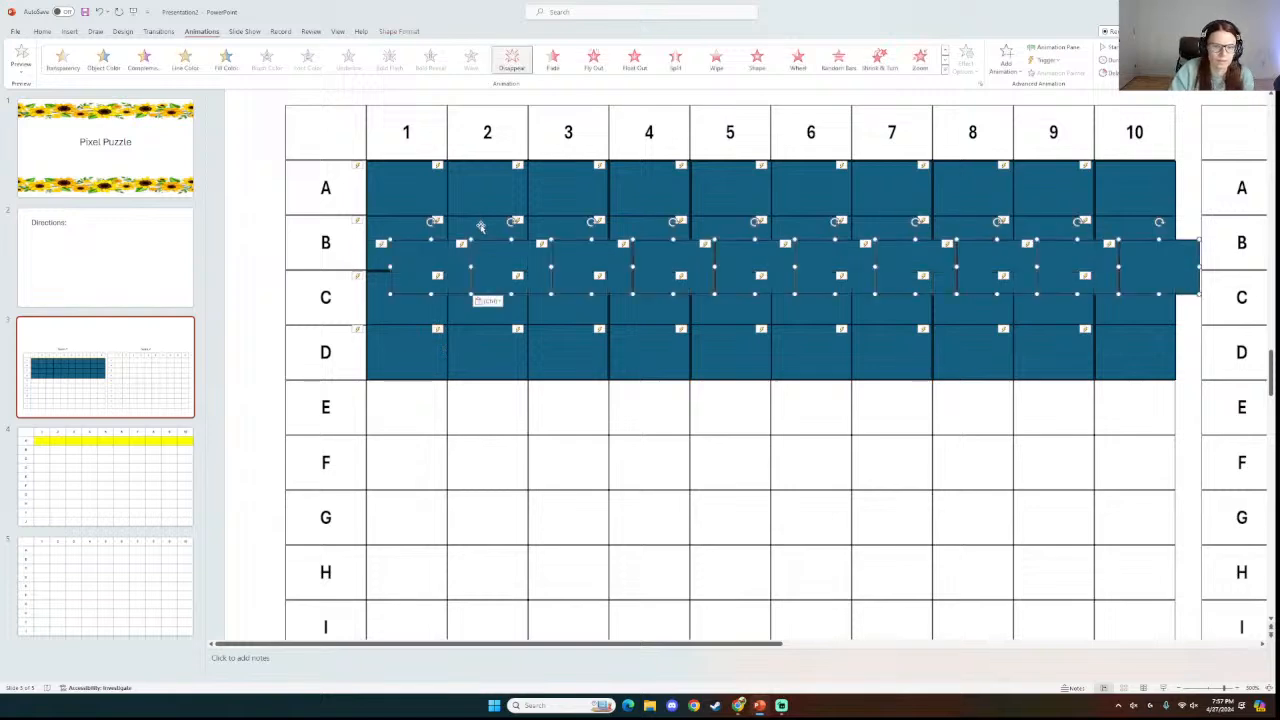
{"action": "left_click_drag", "start_coordinate": [432, 262], "coordinate": [408, 398]}
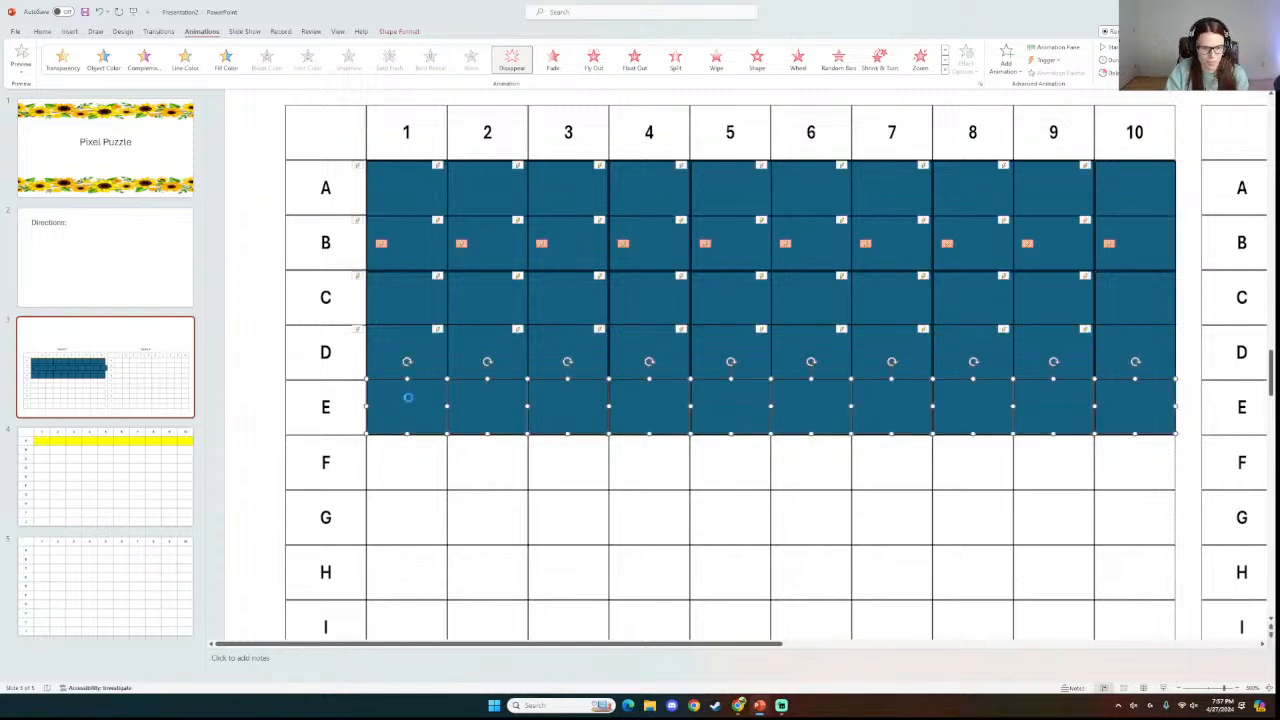
Add pasted rows of covering rectangles over rows F and G, and deselect them.
{"action": "key", "text": "ctrl+v"}
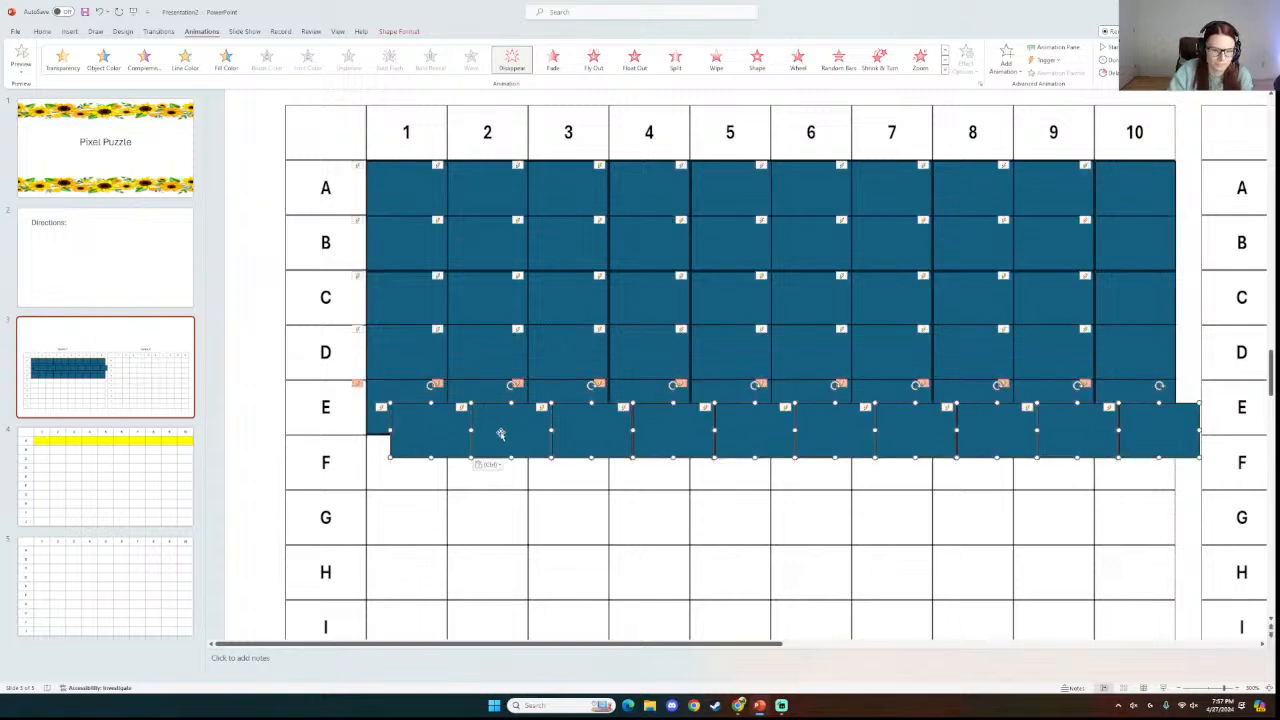
{"action": "left_click_drag", "start_coordinate": [500, 432], "coordinate": [479, 457]}
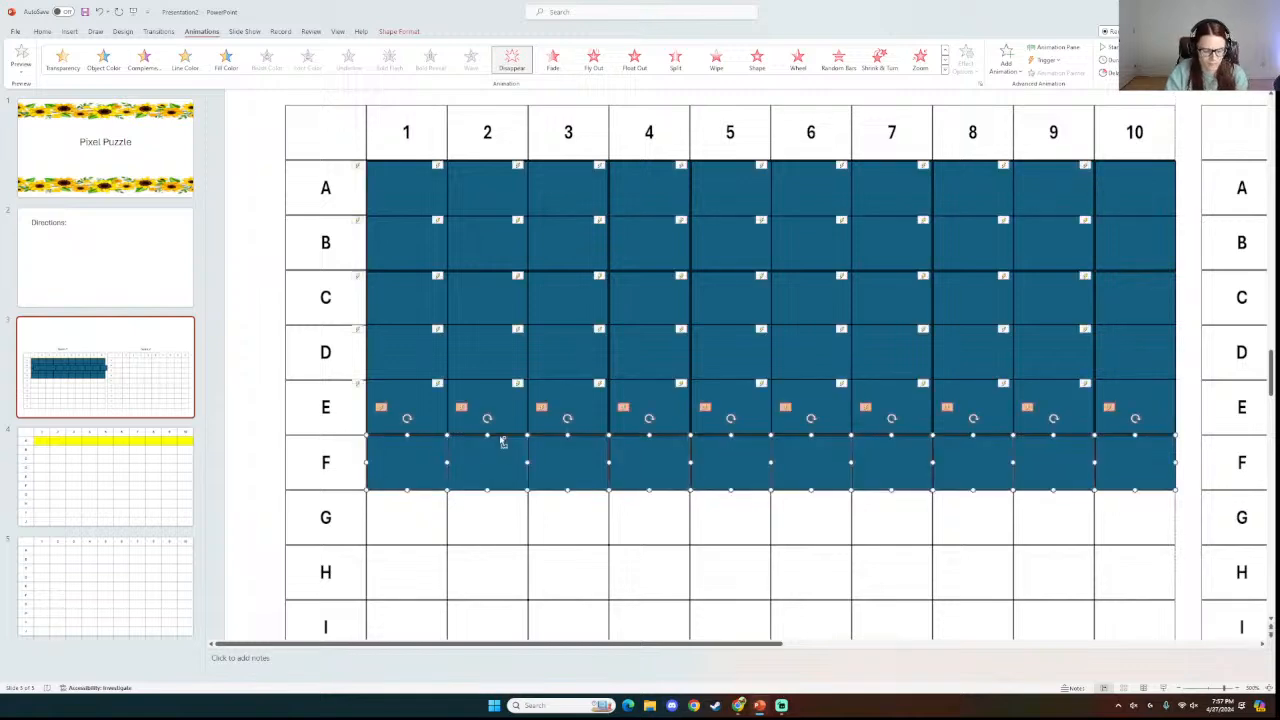
{"action": "key", "text": "ctrl+v"}
{"action": "left_click_drag", "start_coordinate": [585, 462], "coordinate": [569, 508]}
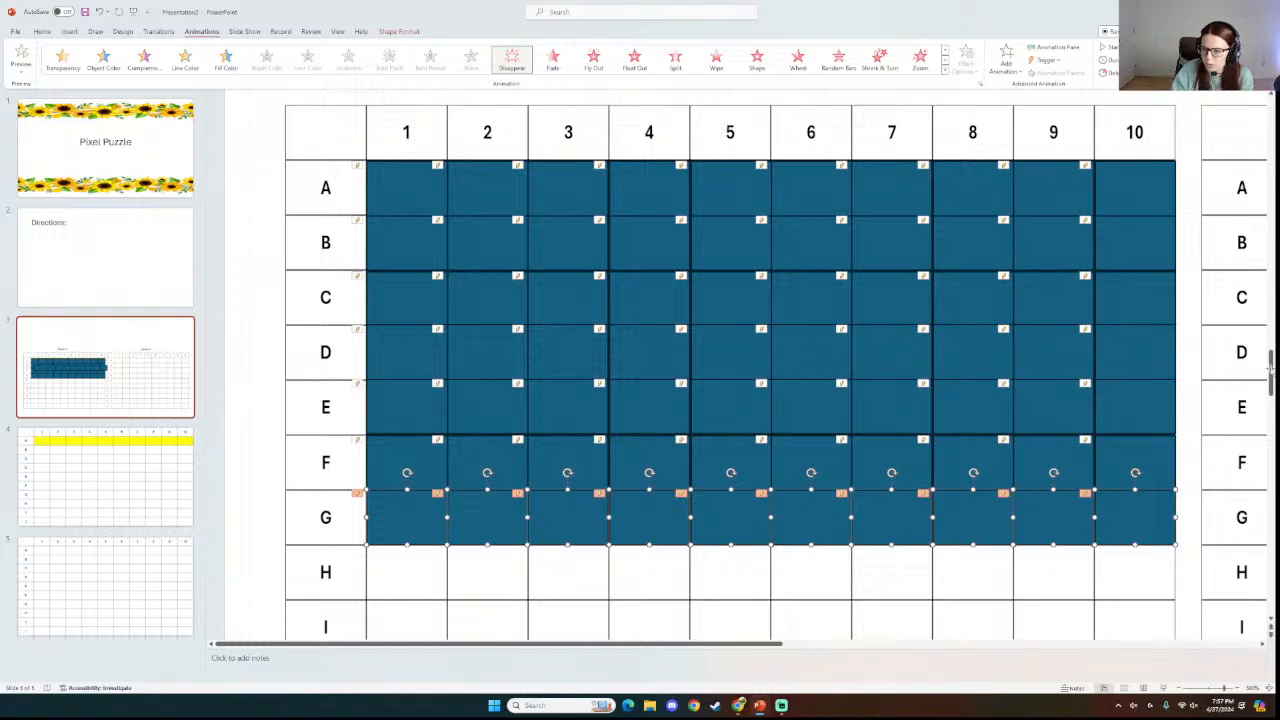
{"action": "left_click", "coordinate": [1184, 396]}
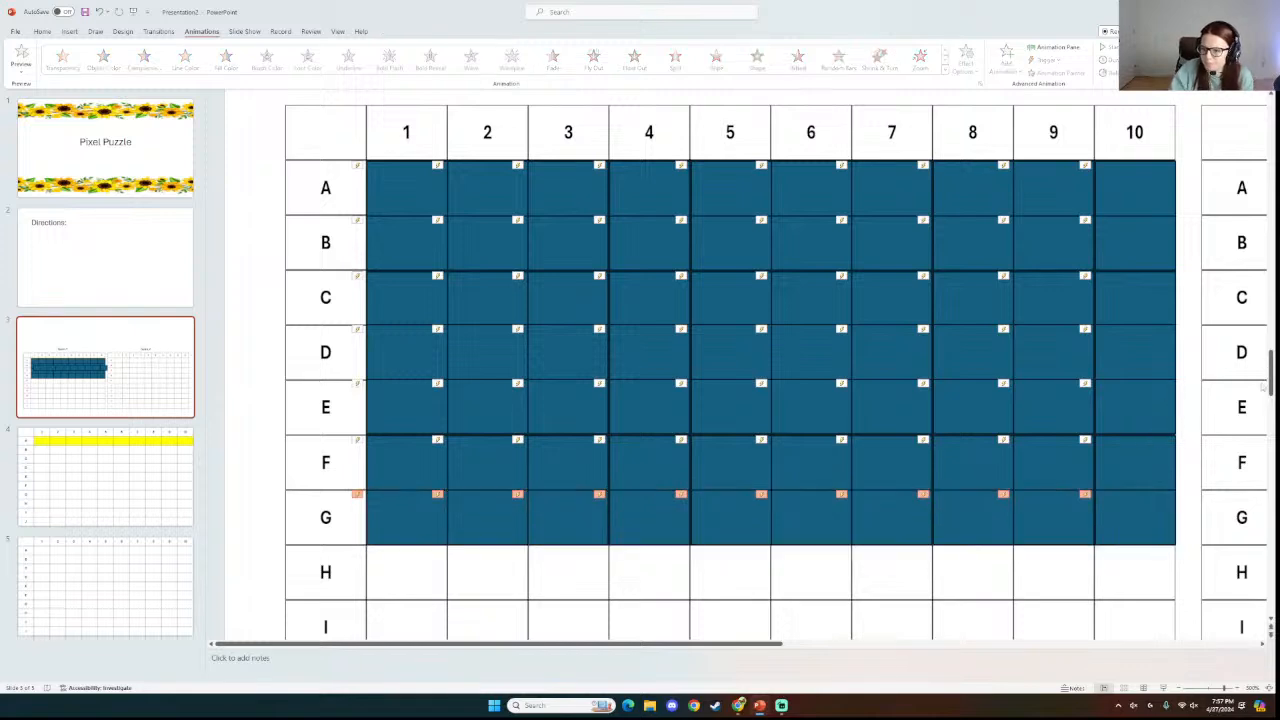
Paste another row of ten rectangles, align it over row H, and clear the selection.
{"action": "mouse_move", "coordinate": [1270, 372]}
{"action": "left_mouse_down"}
{"action": "mouse_move", "coordinate": [1271, 360]}
{"action": "mouse_move", "coordinate": [1272, 394]}
{"action": "left_mouse_up"}
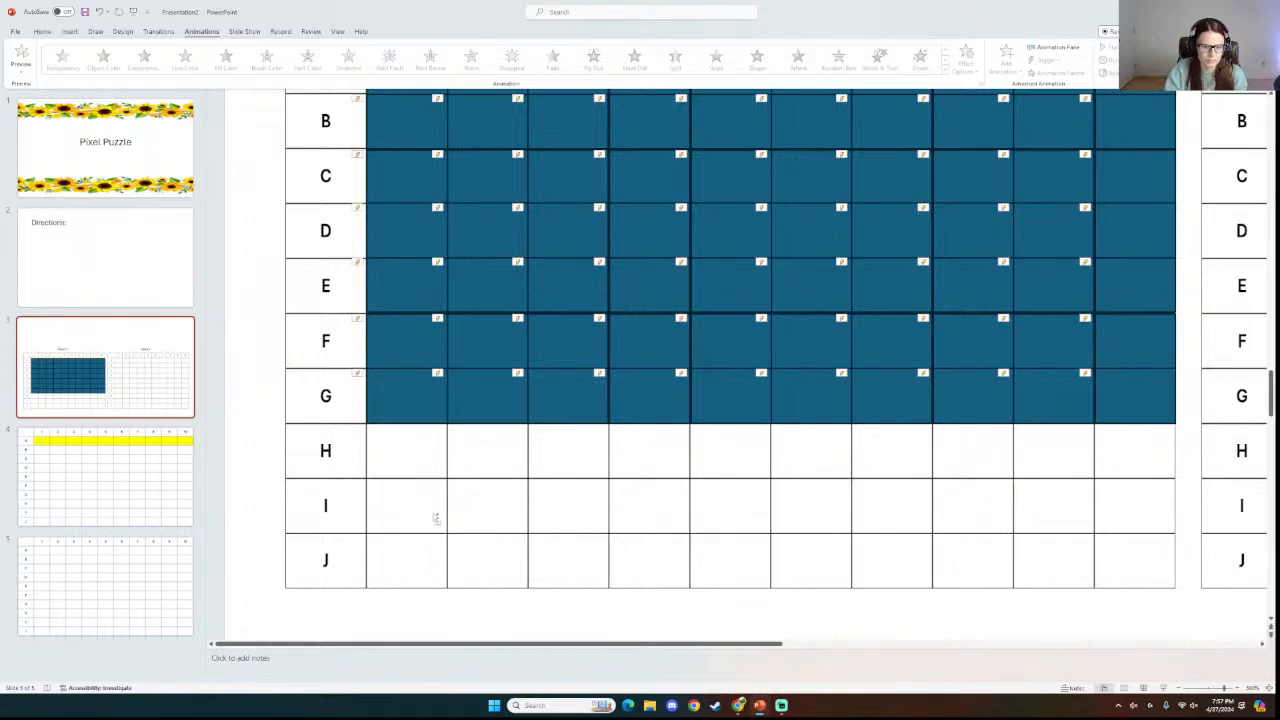
{"action": "left_click", "coordinate": [405, 398]}
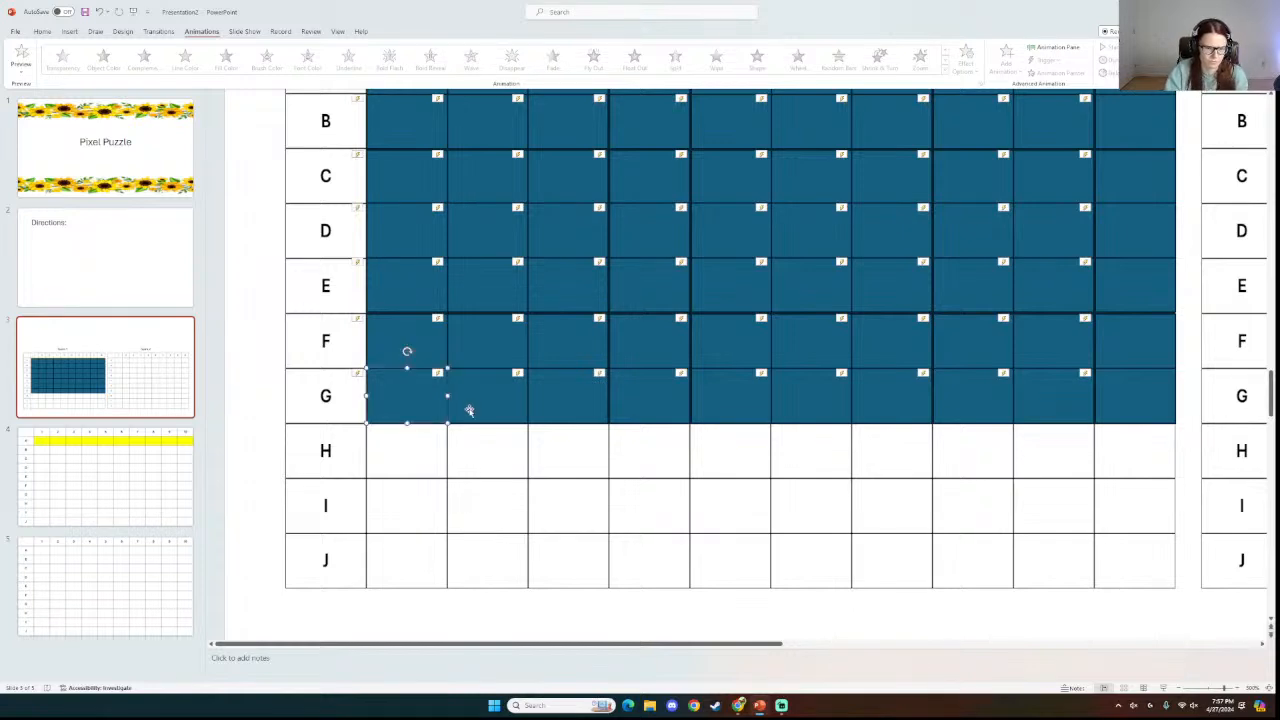
{"action": "left_click", "coordinate": [255, 449]}
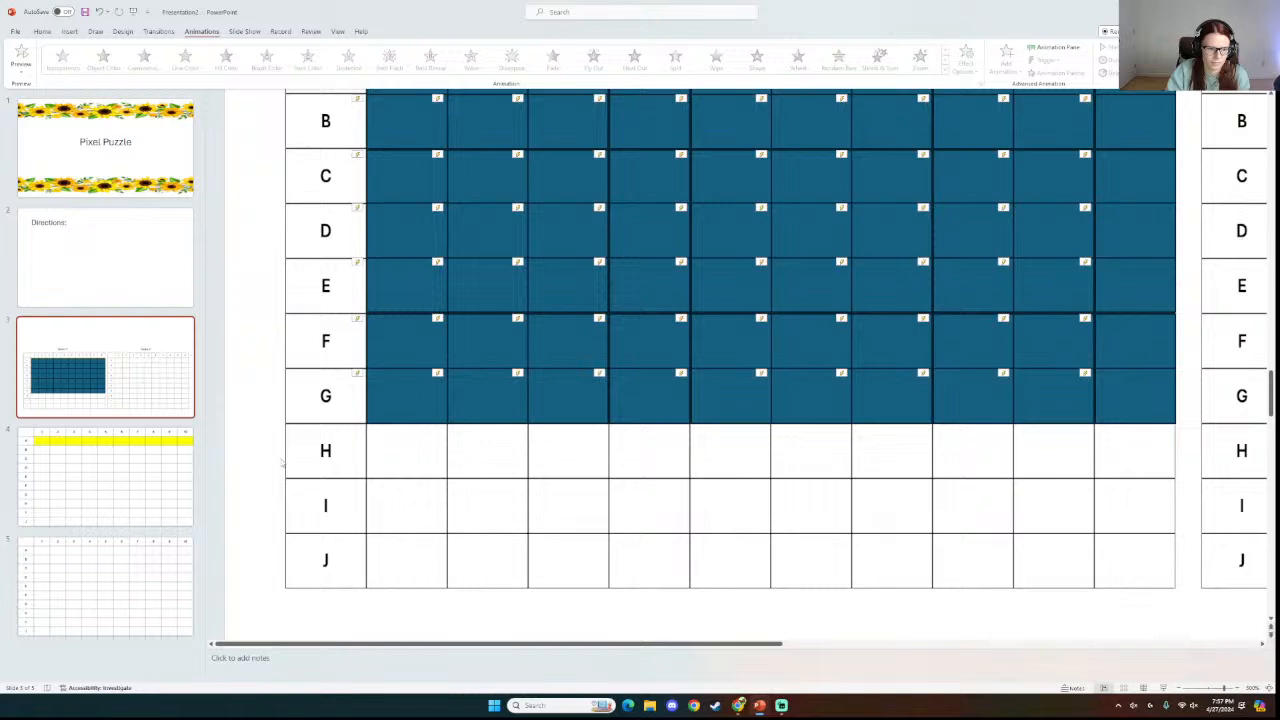
{"action": "key", "text": "ctrl+v"}
{"action": "left_click_drag", "start_coordinate": [423, 352], "coordinate": [409, 436]}
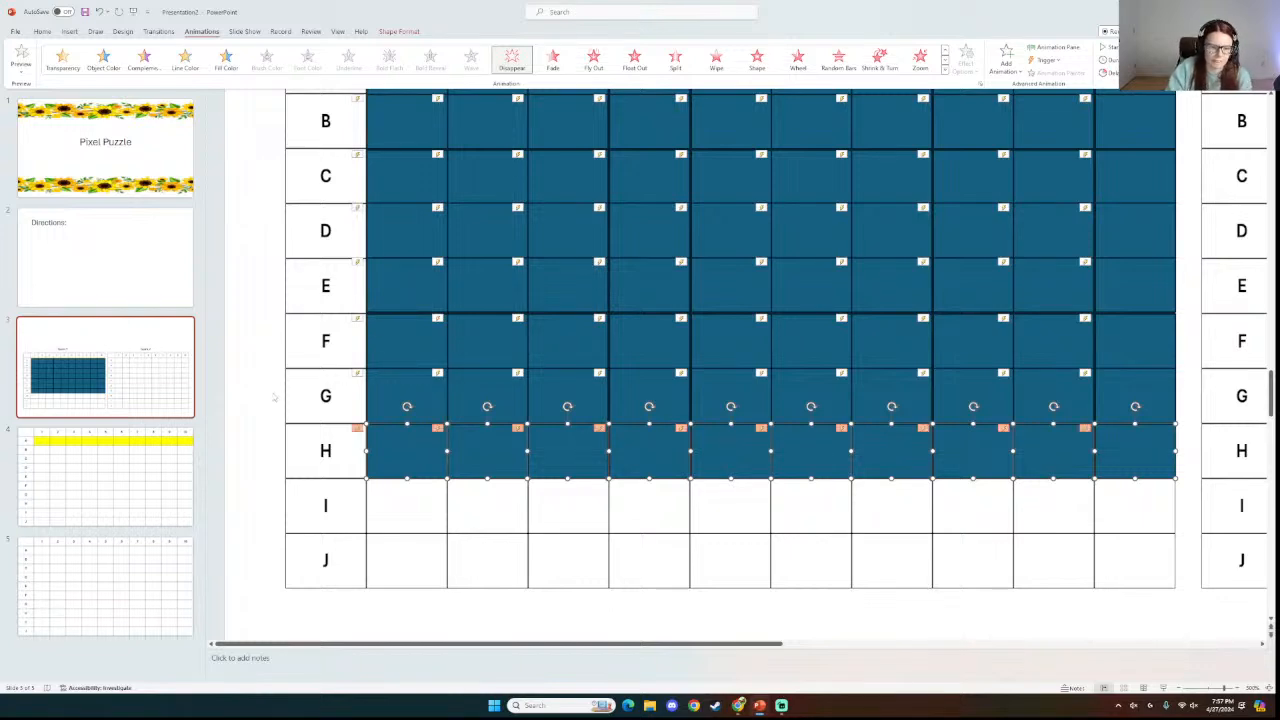
{"action": "key", "text": "Escape"}
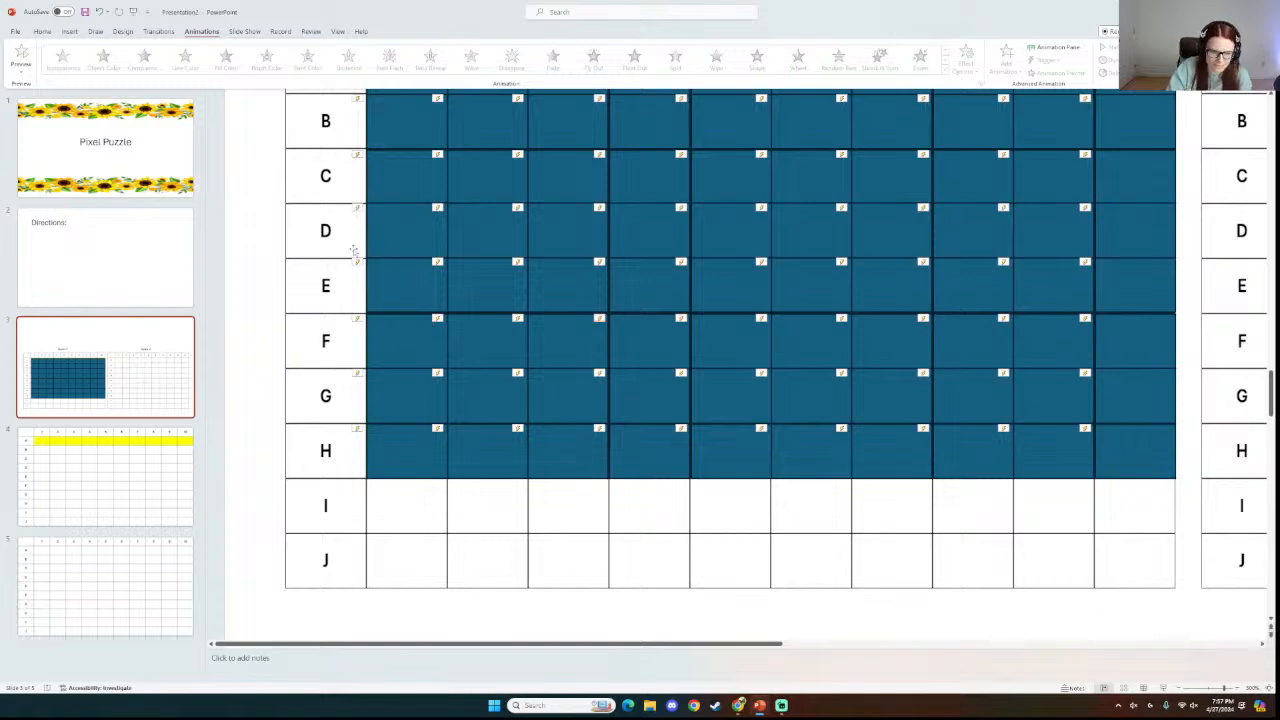
Paste two more rows of covering rectangles and align them over rows I and J of the Team 1 grid.
{"action": "left_click", "coordinate": [435, 452]}
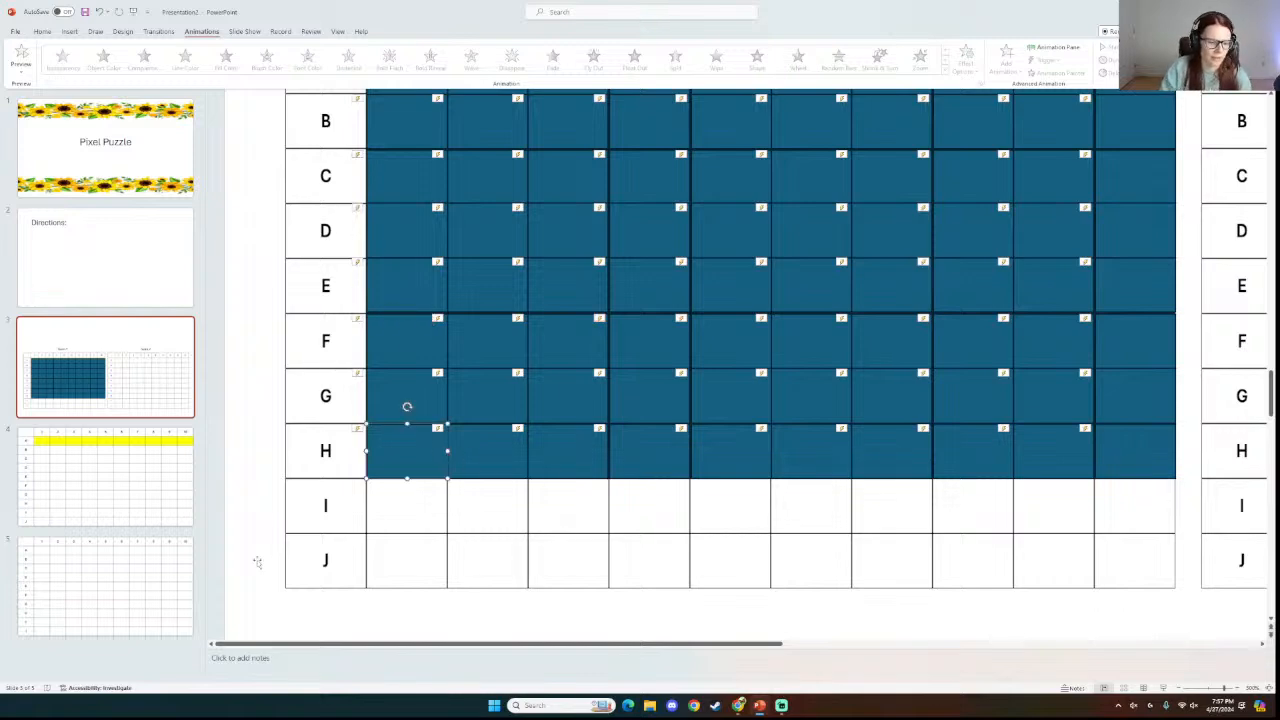
{"action": "left_click", "coordinate": [277, 527]}
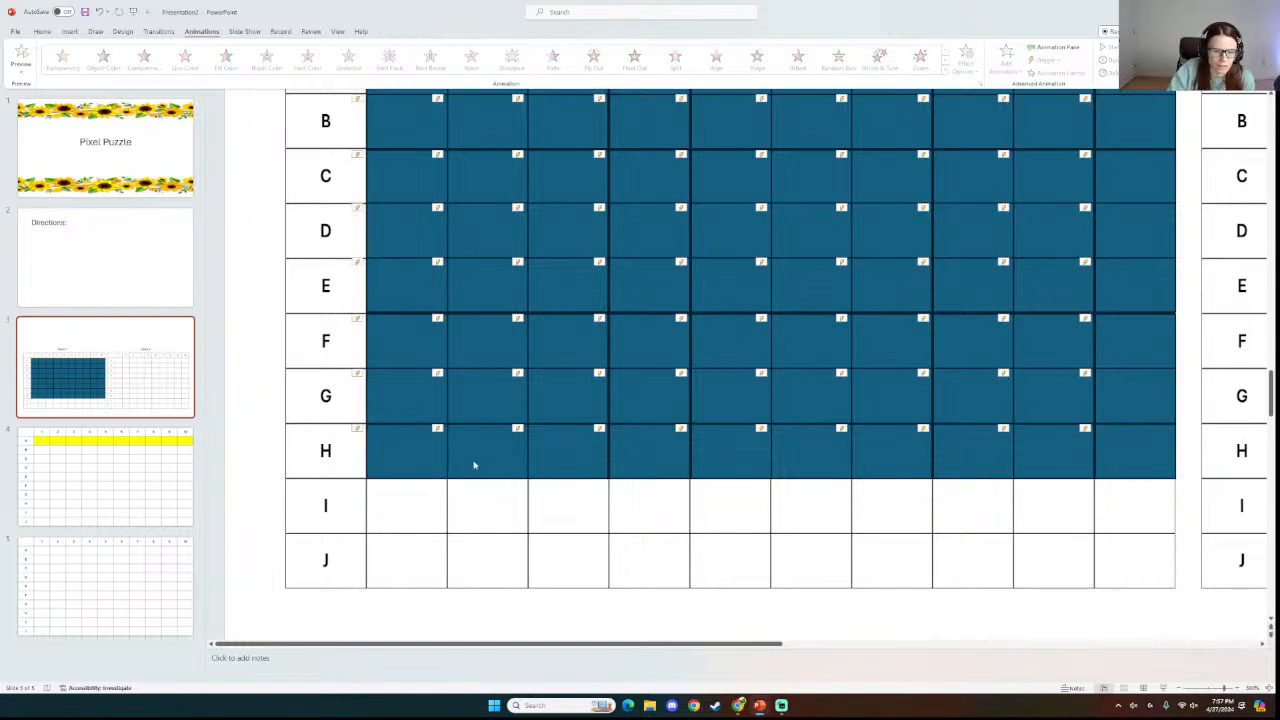
{"action": "key", "text": "ctrl+v"}
{"action": "mouse_move", "coordinate": [405, 499]}
{"action": "left_mouse_down"}
{"action": "mouse_move", "coordinate": [393, 499]}
{"action": "mouse_move", "coordinate": [431, 483]}
{"action": "mouse_move", "coordinate": [412, 495]}
{"action": "mouse_move", "coordinate": [392, 488]}
{"action": "mouse_move", "coordinate": [424, 489]}
{"action": "mouse_move", "coordinate": [384, 486]}
{"action": "mouse_move", "coordinate": [453, 500]}
{"action": "mouse_move", "coordinate": [374, 490]}
{"action": "mouse_move", "coordinate": [419, 494]}
{"action": "left_mouse_up"}
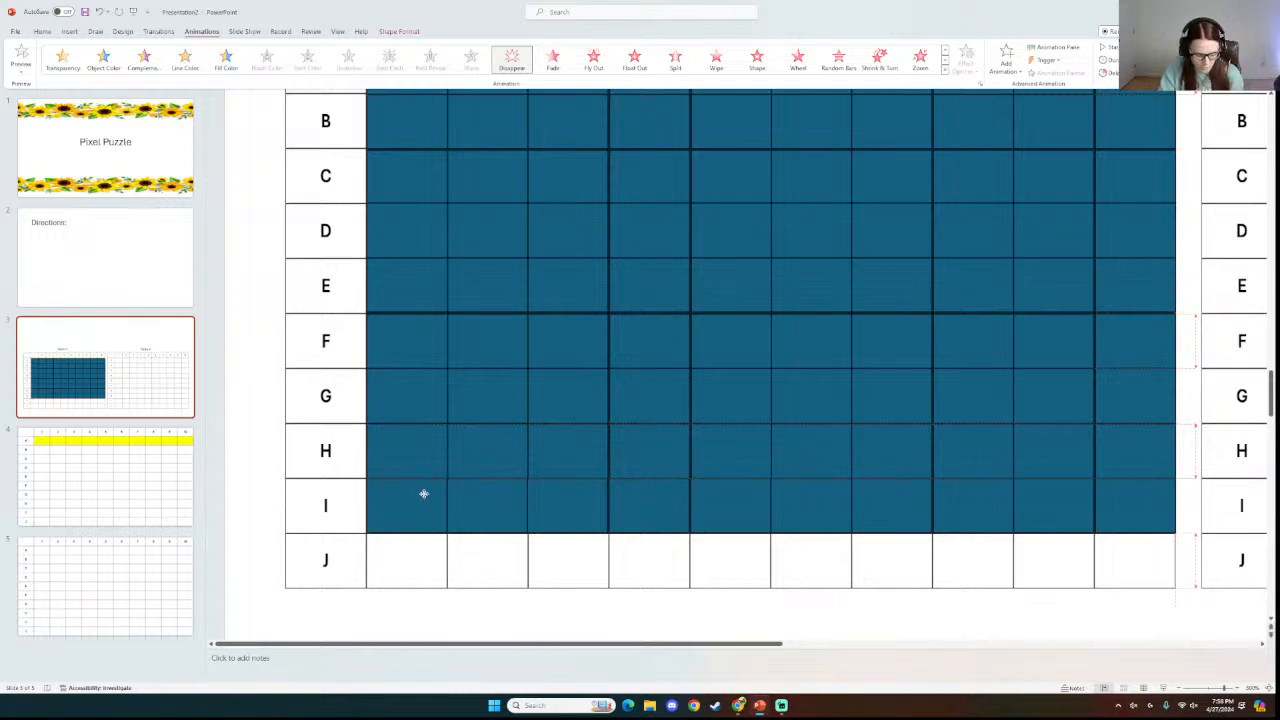
{"action": "left_click_drag", "start_coordinate": [424, 494], "coordinate": [426, 500]}
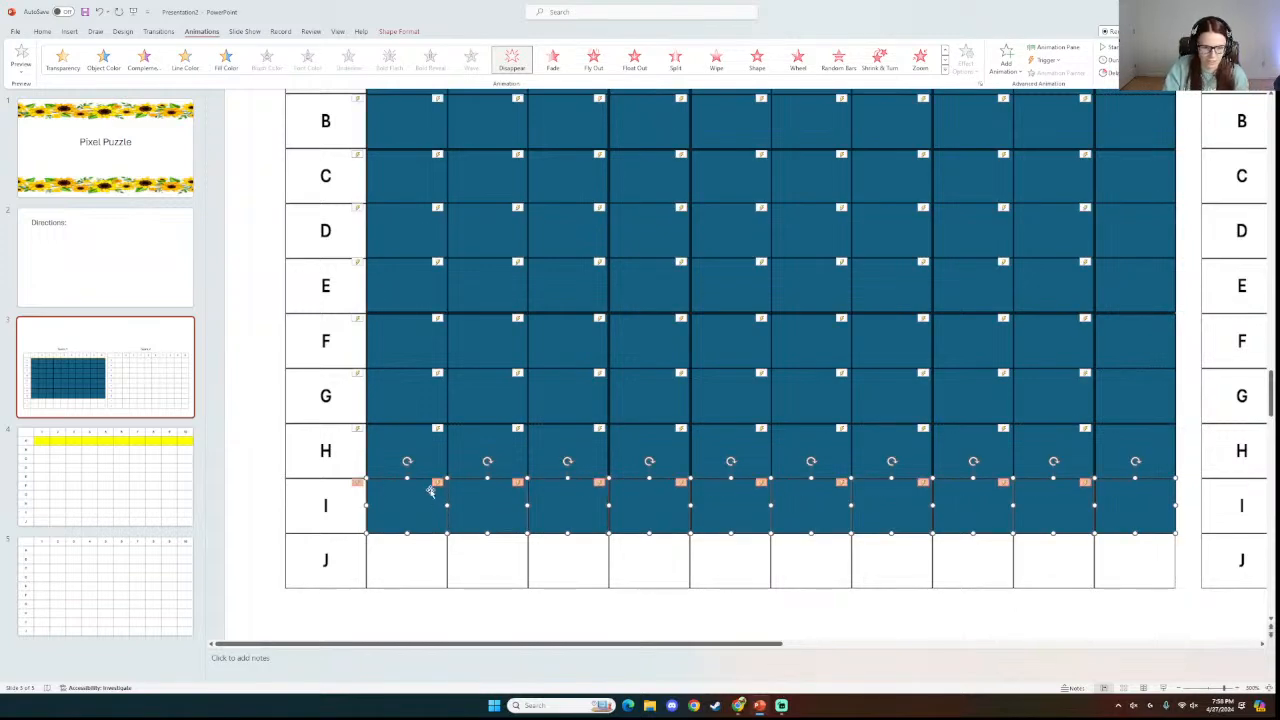
{"action": "key", "text": "ctrl+v"}
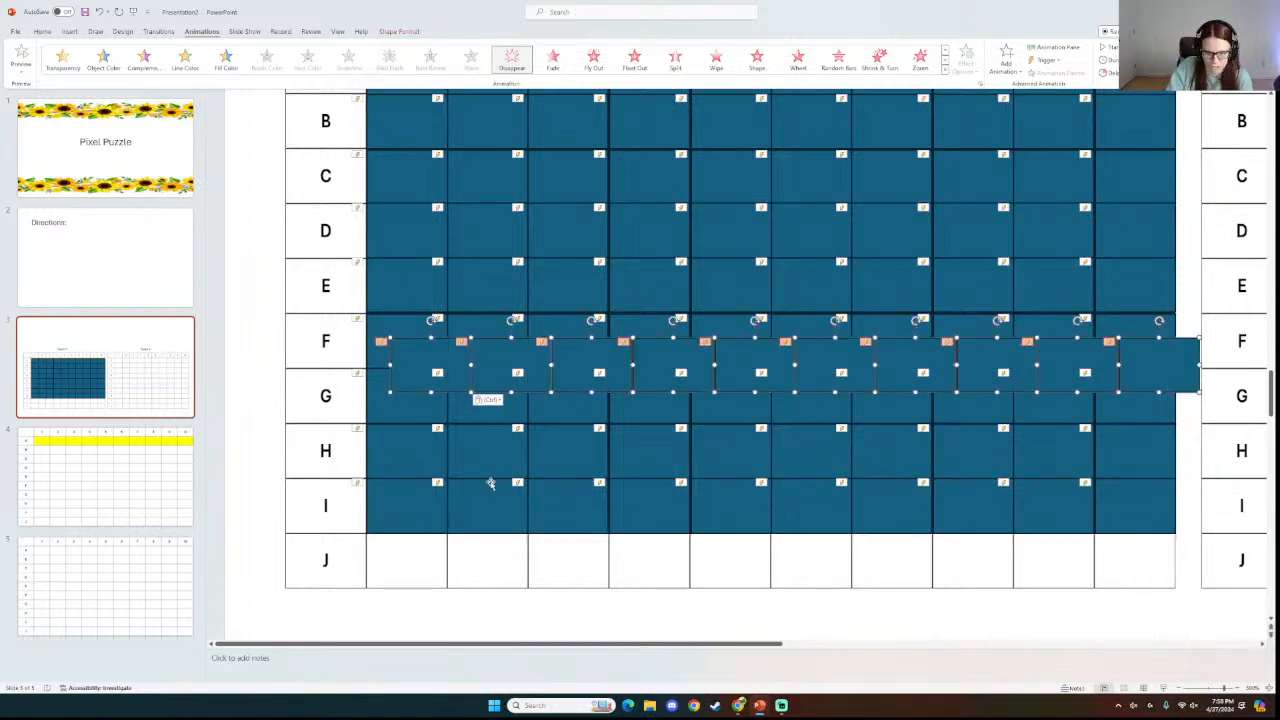
{"action": "left_click_drag", "start_coordinate": [417, 350], "coordinate": [398, 550]}
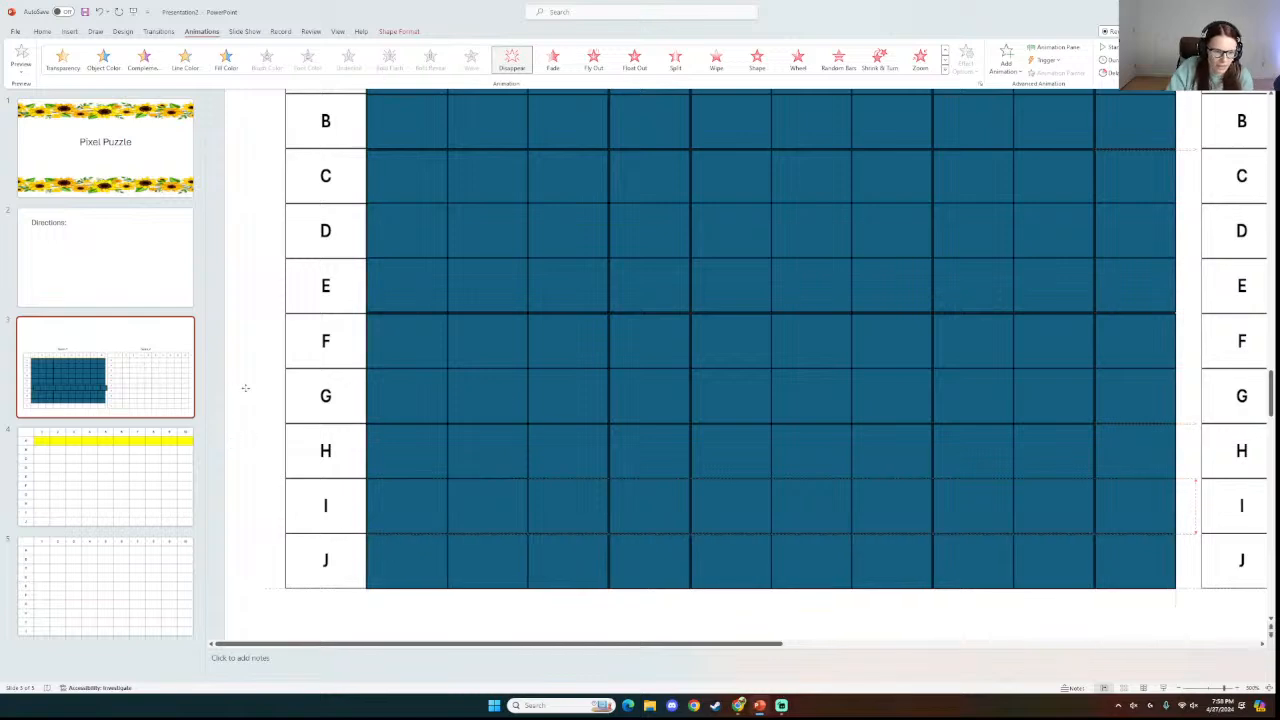
Run the slide show from the current slide, clear scattered Team 1 cells to test the disappearing rectangles, and exit the show.
{"action": "left_click", "coordinate": [1163, 688]}
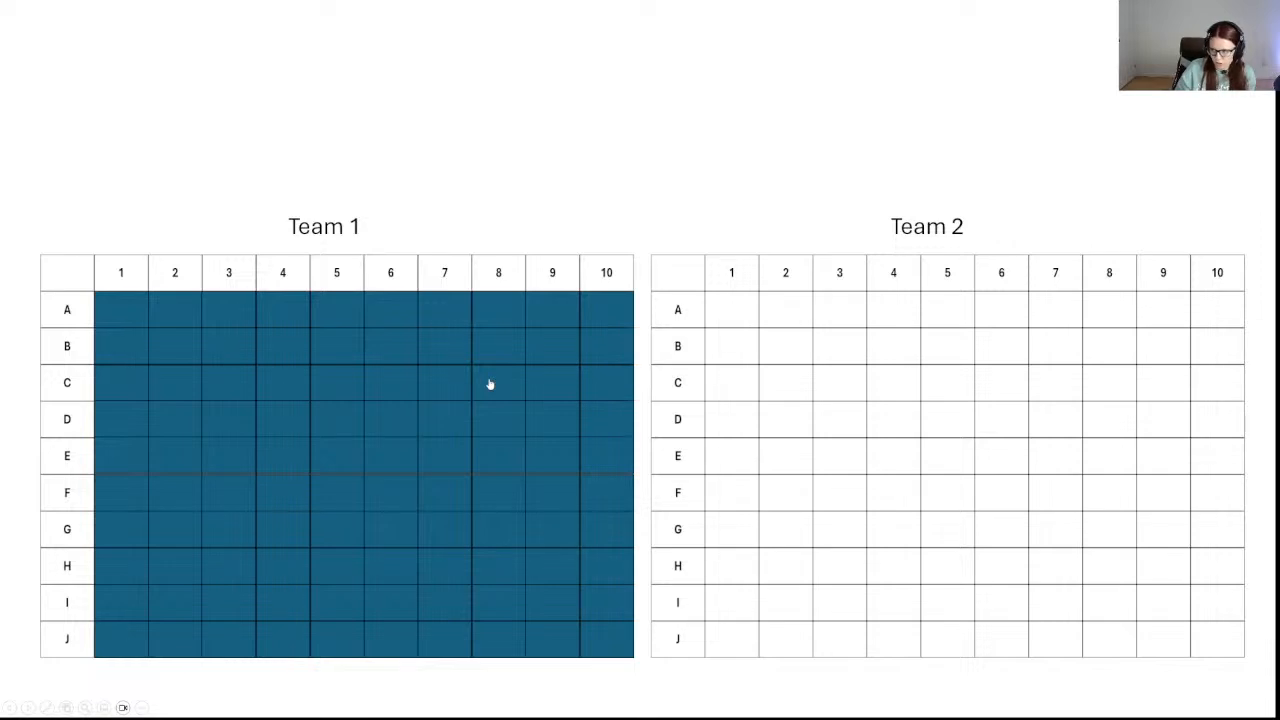
{"action": "left_click", "coordinate": [133, 308]}
{"action": "left_click", "coordinate": [167, 317]}
{"action": "left_click", "coordinate": [172, 352]}
{"action": "left_click", "coordinate": [178, 424]}
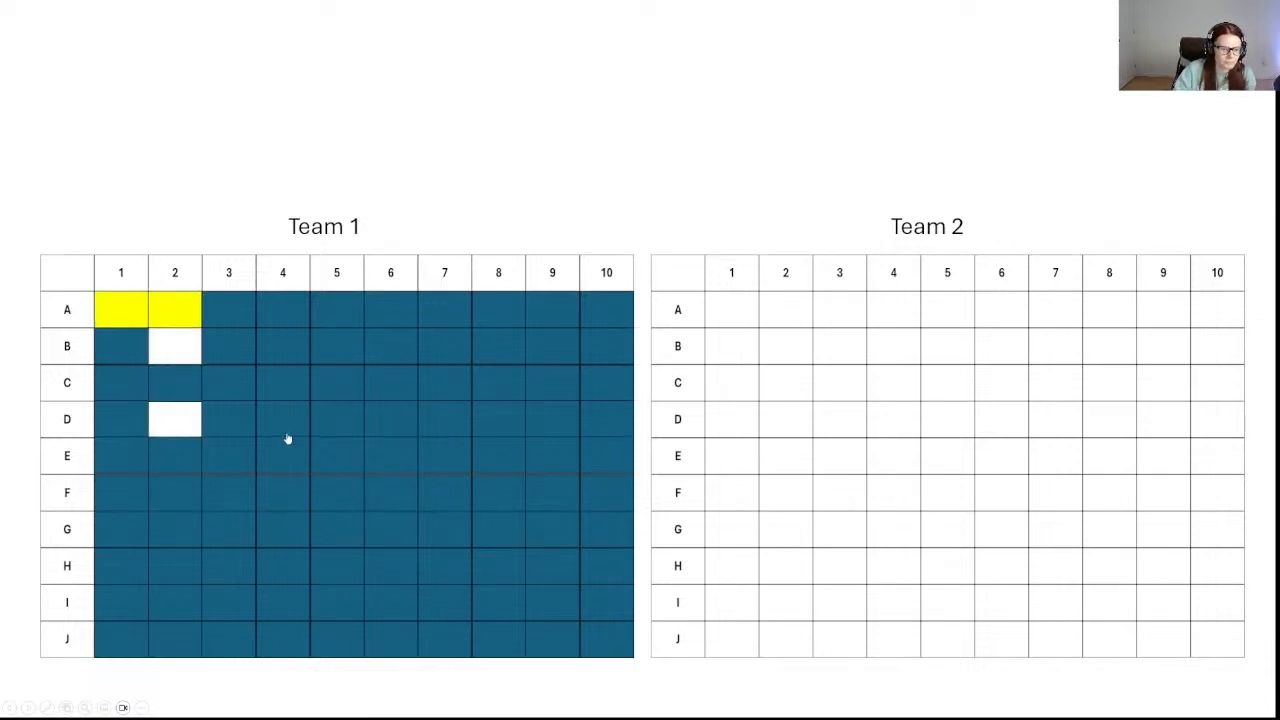
{"action": "left_click", "coordinate": [287, 440]}
{"action": "left_click", "coordinate": [413, 430]}
{"action": "left_click", "coordinate": [461, 526]}
{"action": "left_click", "coordinate": [509, 540]}
{"action": "left_click", "coordinate": [597, 470]}
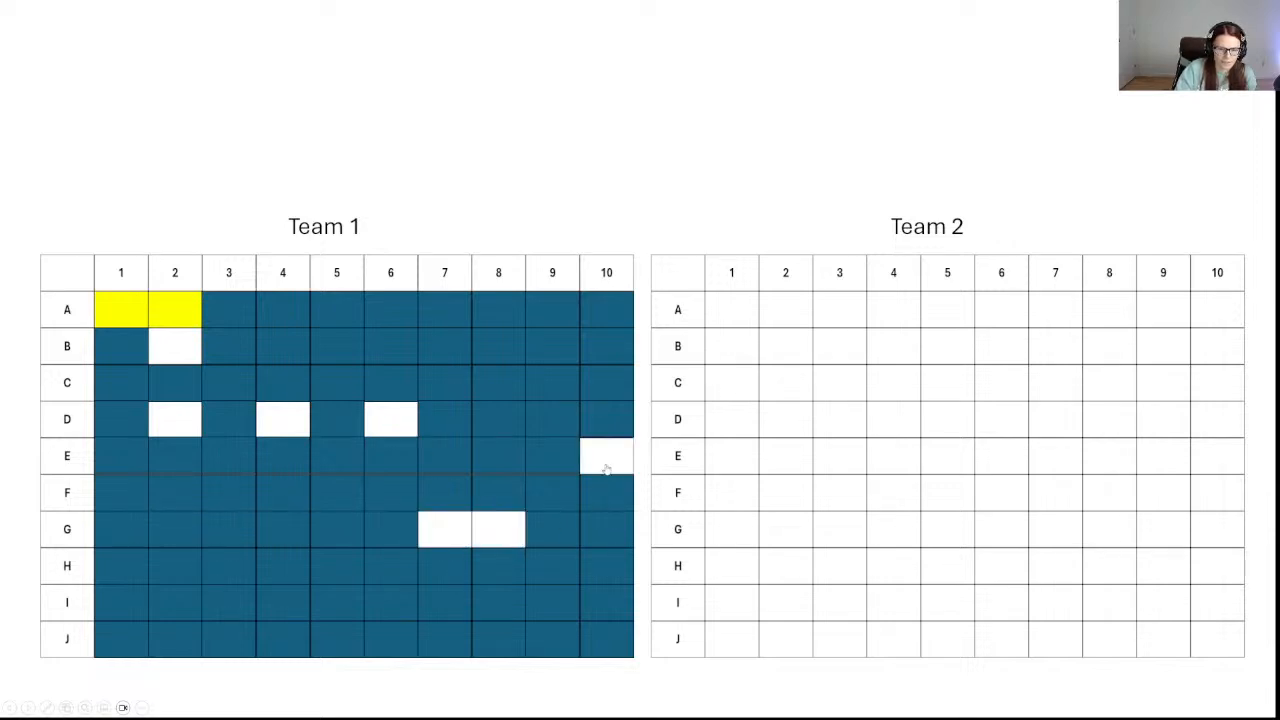
{"action": "left_click", "coordinate": [564, 489]}
{"action": "left_click", "coordinate": [164, 563]}
{"action": "left_click", "coordinate": [489, 352]}
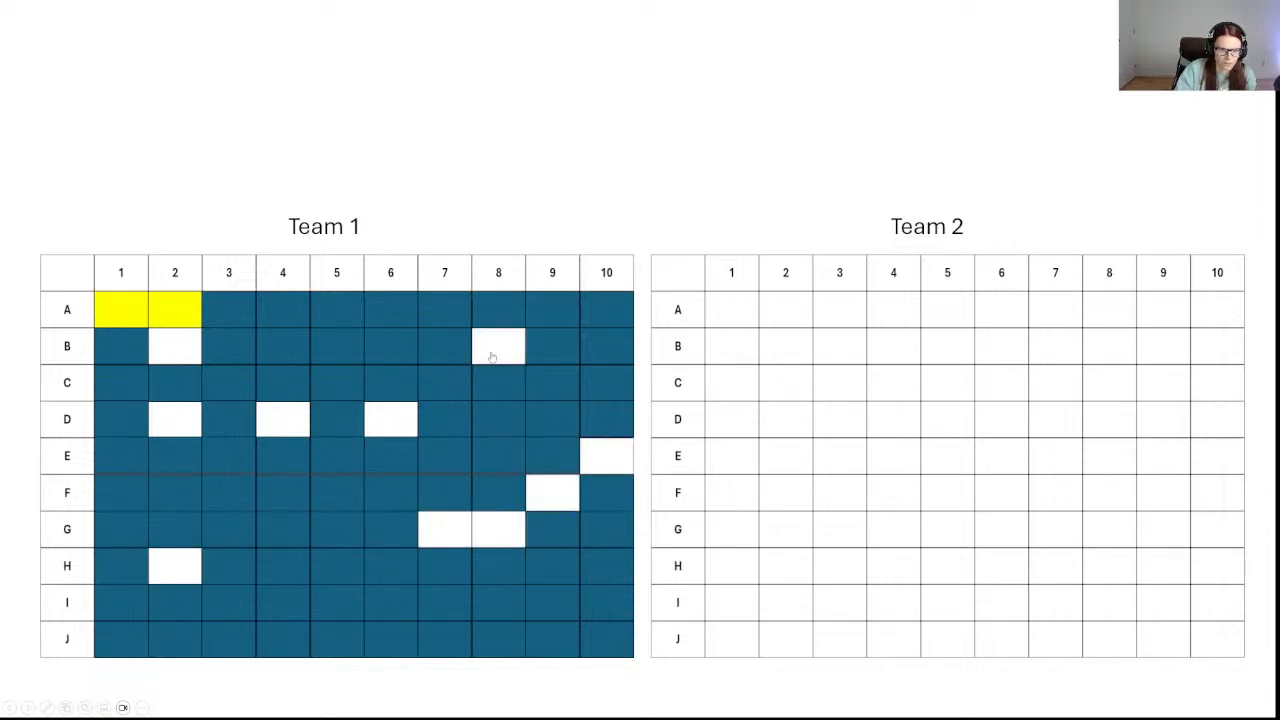
{"action": "left_click", "coordinate": [123, 636]}
{"action": "left_click", "coordinate": [619, 572]}
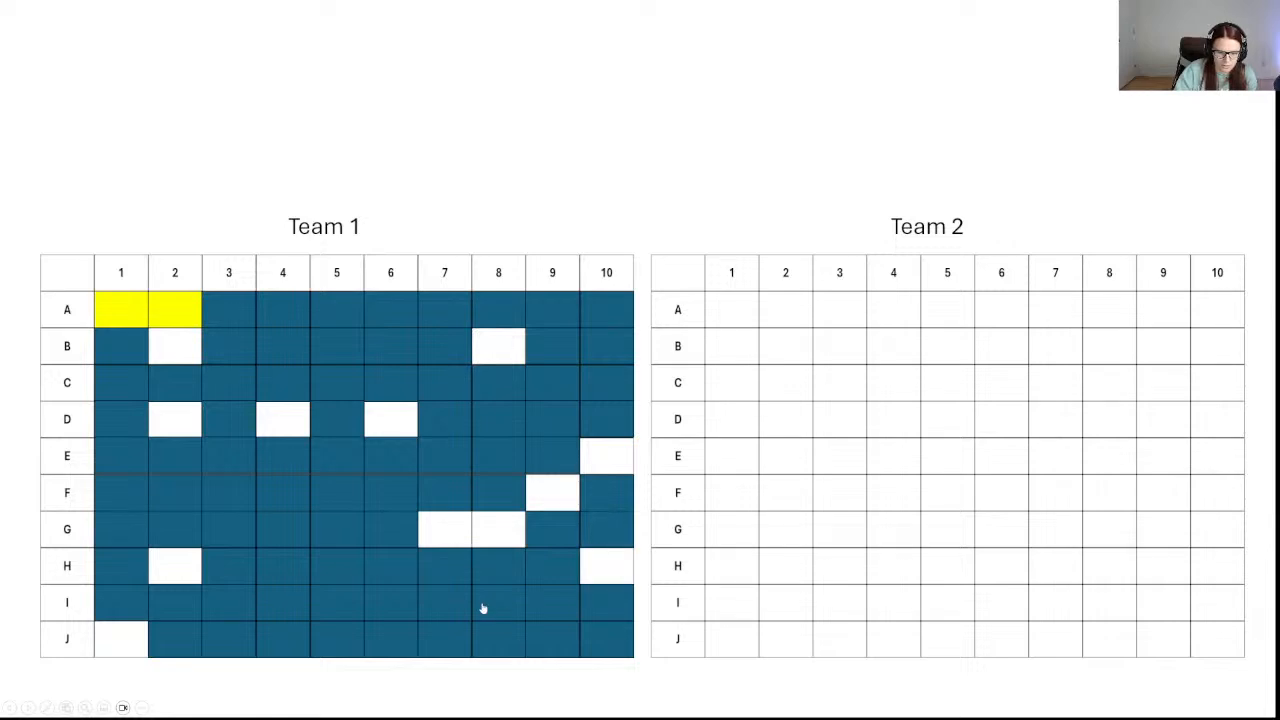
{"action": "left_click", "coordinate": [500, 608]}
{"action": "left_click", "coordinate": [378, 570]}
{"action": "left_click", "coordinate": [327, 494]}
{"action": "left_click", "coordinate": [604, 396]}
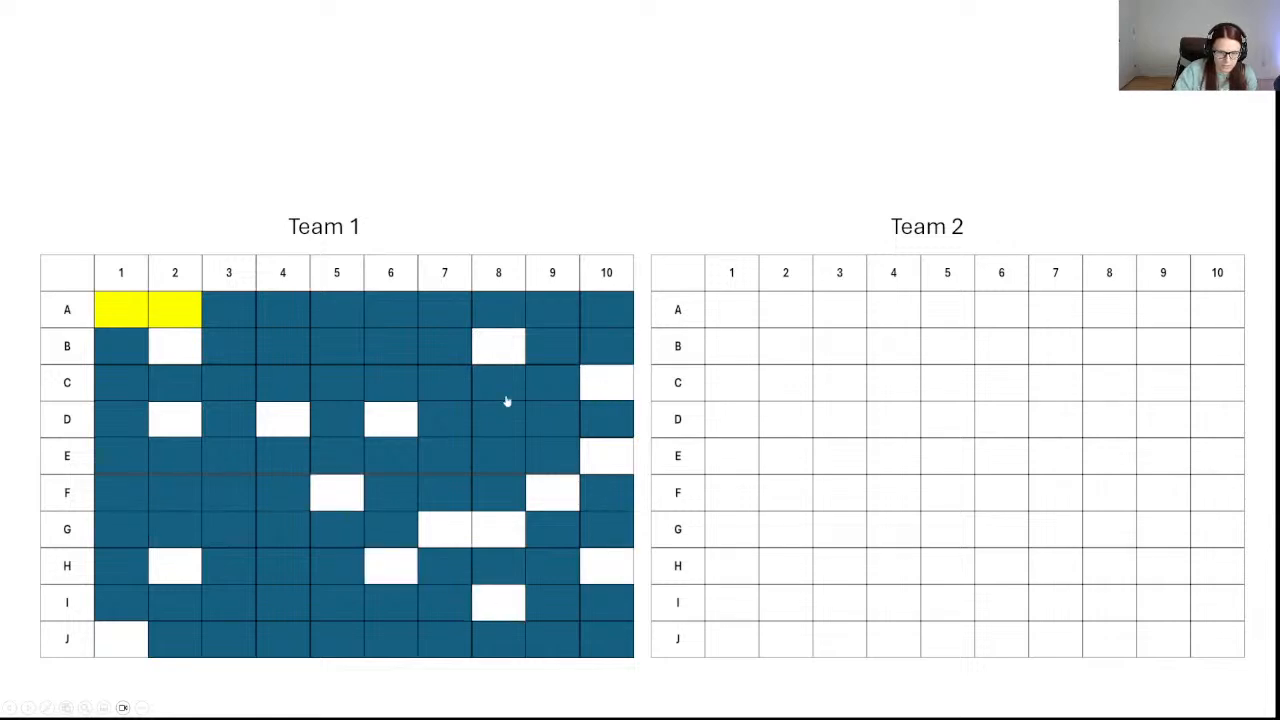
{"action": "left_click", "coordinate": [395, 362]}
{"action": "left_click", "coordinate": [297, 603]}
{"action": "left_click", "coordinate": [278, 524]}
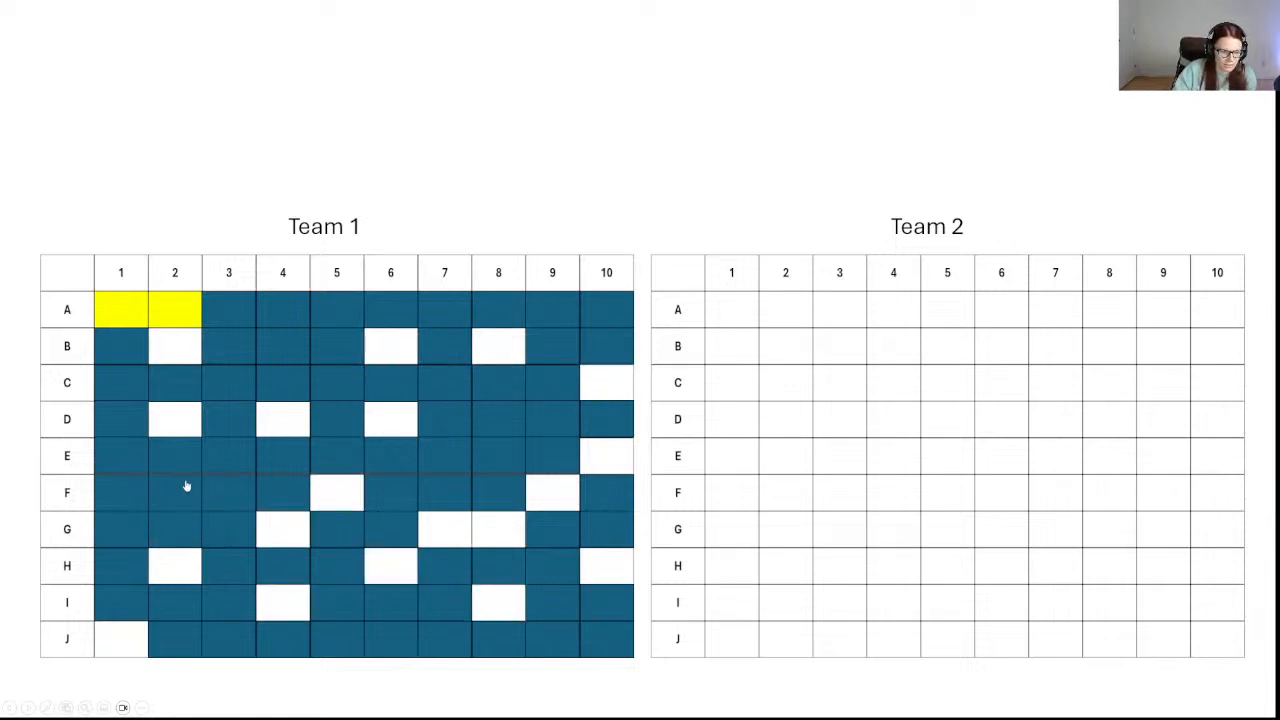
{"action": "left_click", "coordinate": [178, 484]}
{"action": "left_click", "coordinate": [242, 324]}
{"action": "left_click", "coordinate": [396, 315]}
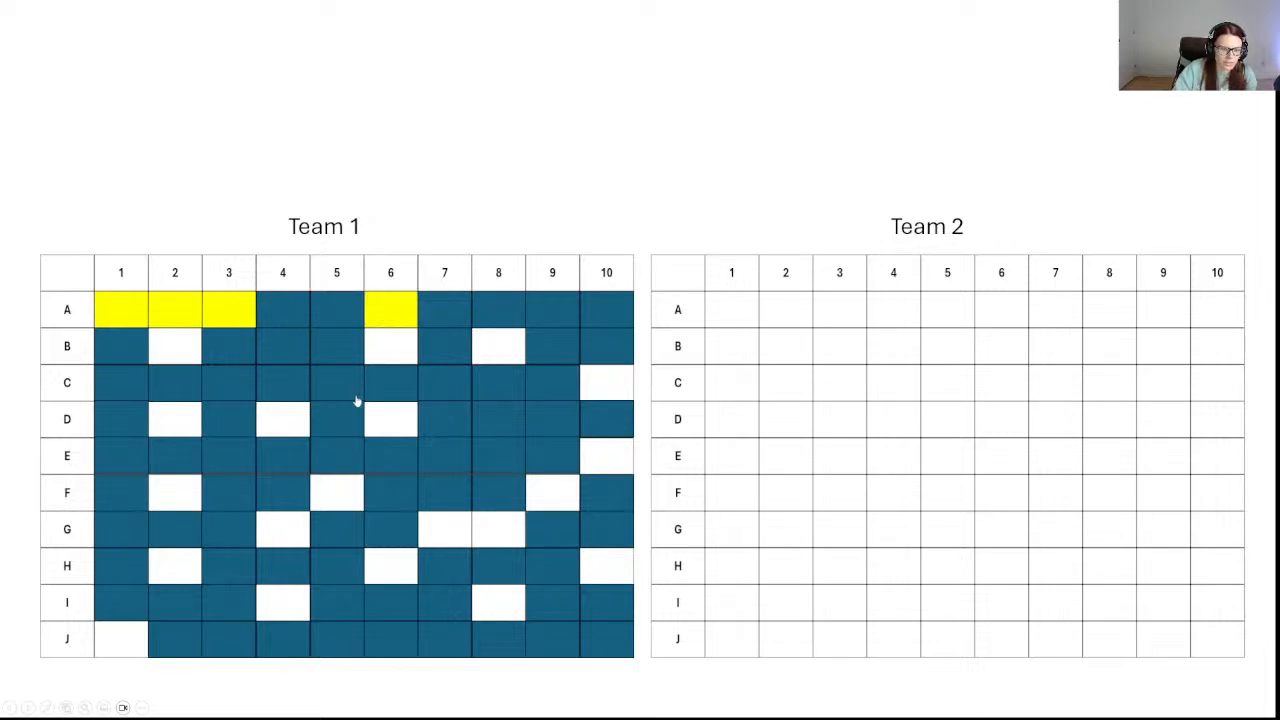
{"action": "left_click", "coordinate": [345, 390]}
{"action": "left_click", "coordinate": [440, 390]}
{"action": "left_click", "coordinate": [448, 420]}
{"action": "left_click", "coordinate": [457, 459]}
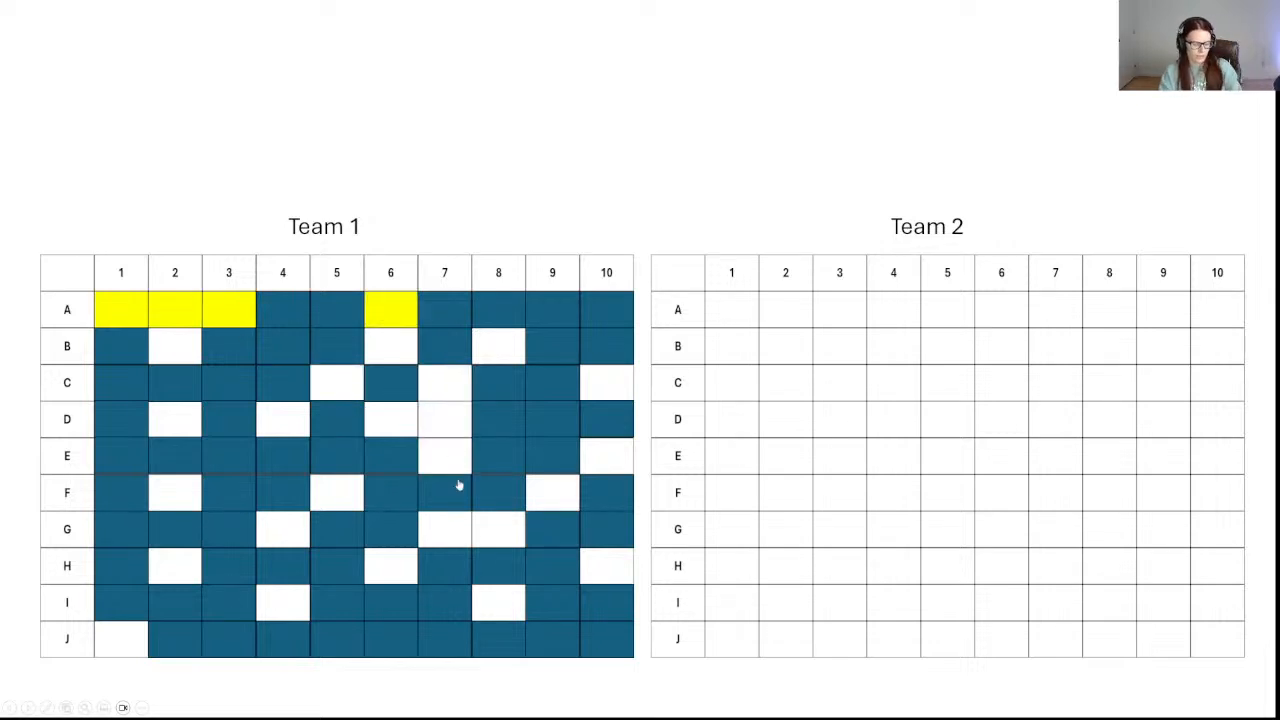
{"action": "key", "text": "Escape"}
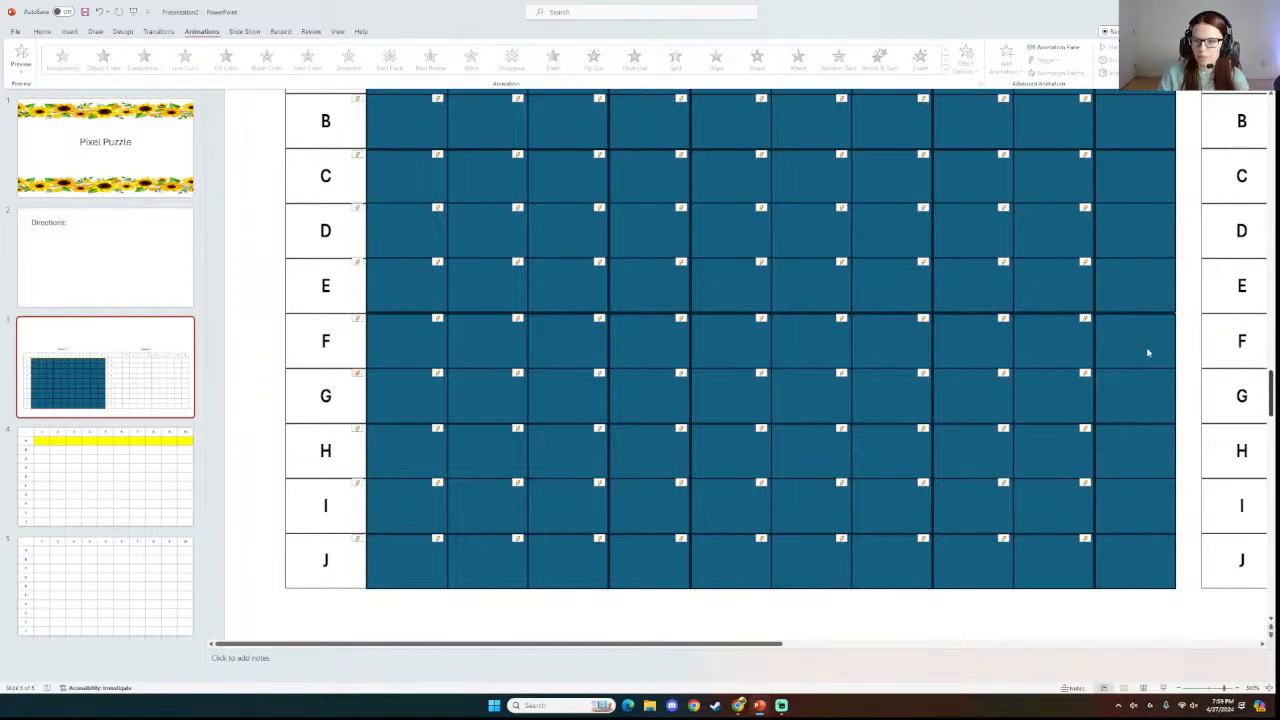
{"action": "scroll", "coordinate": [1148, 352], "scroll_direction": "up", "scroll_amount": 3}
{"action": "left_click", "coordinate": [420, 224]}
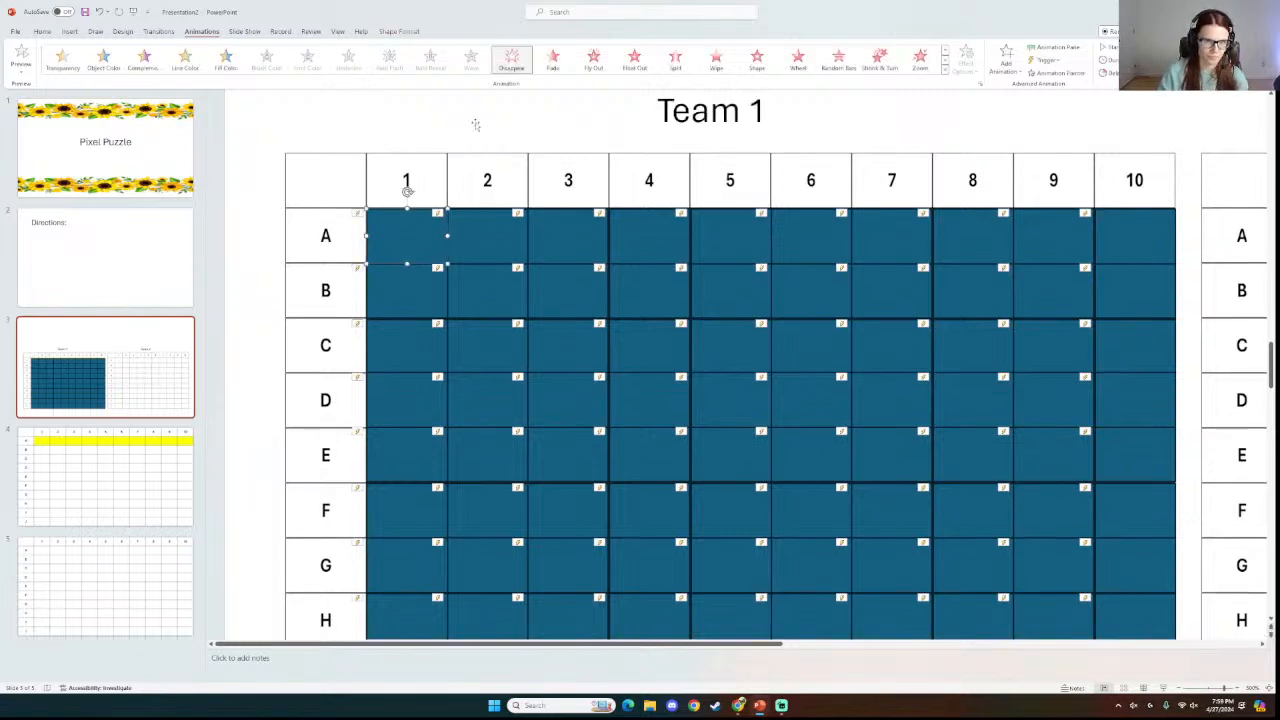
{"action": "left_click", "coordinate": [489, 246], "text": "shift"}
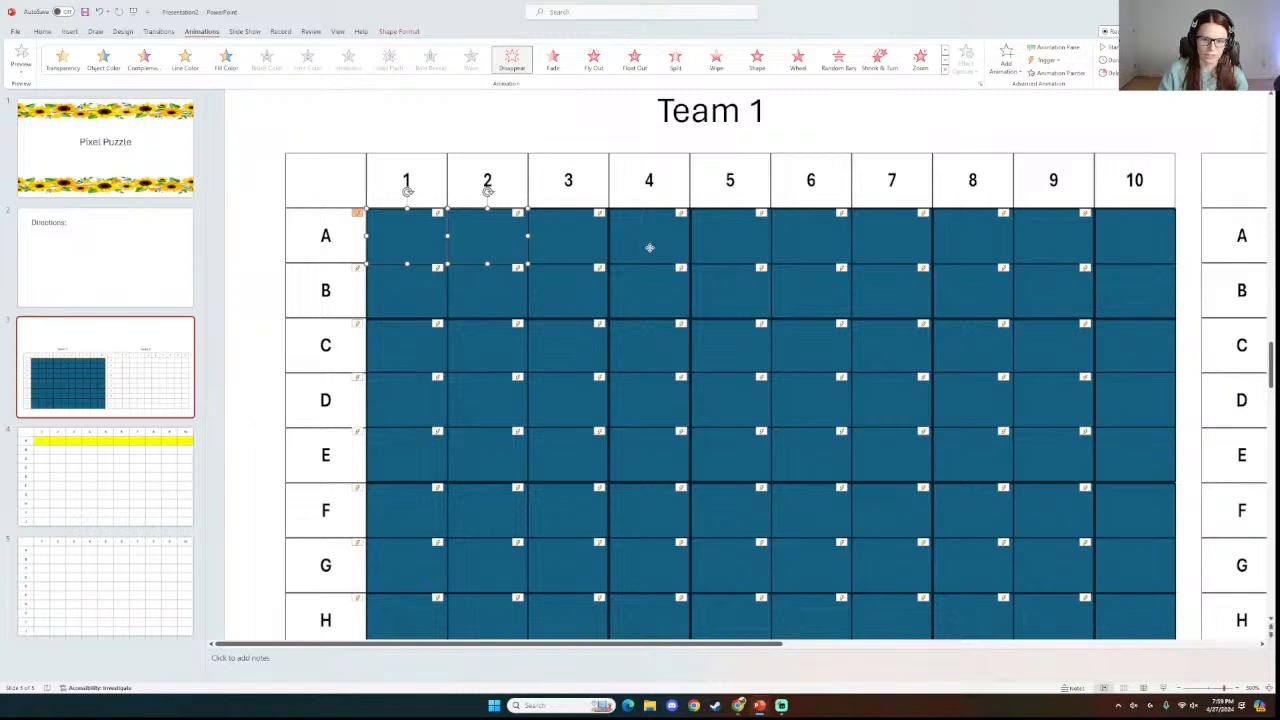
{"action": "left_click", "coordinate": [570, 246], "text": "shift"}
{"action": "left_click", "coordinate": [643, 246], "text": "shift"}
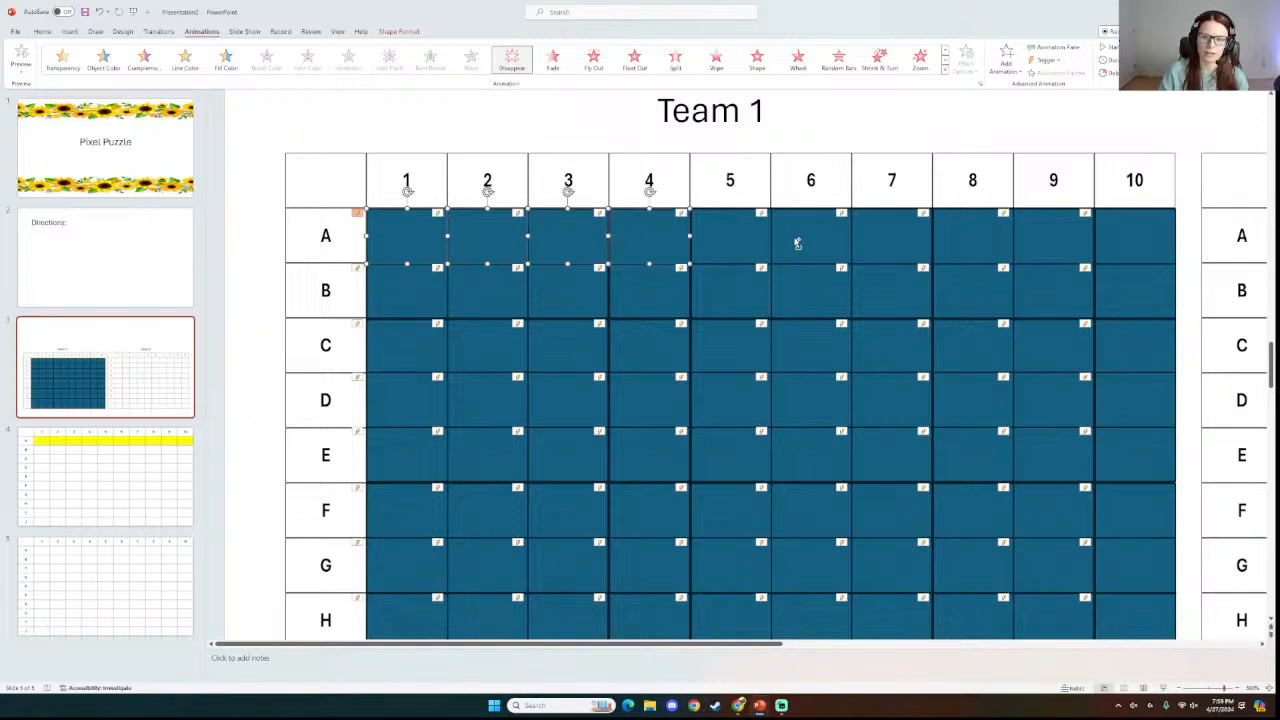
{"action": "left_click", "coordinate": [800, 244], "text": "shift"}
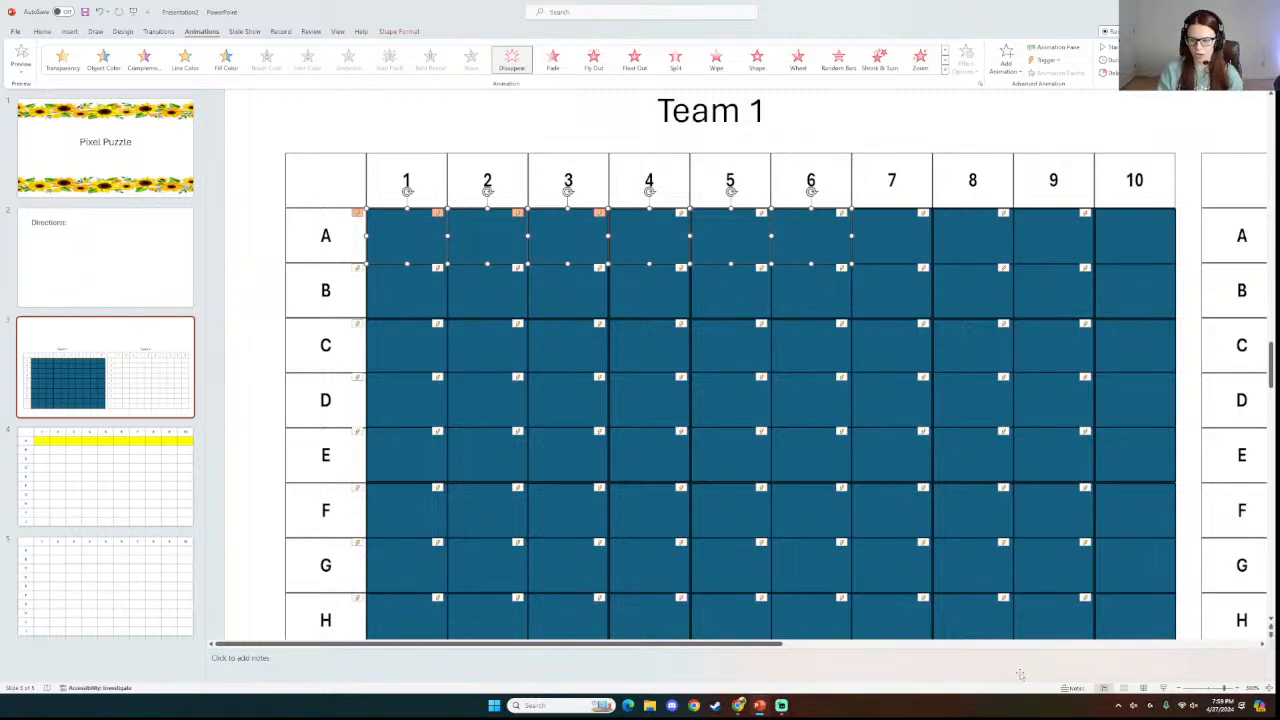
{"action": "left_click", "coordinate": [1178, 689]}
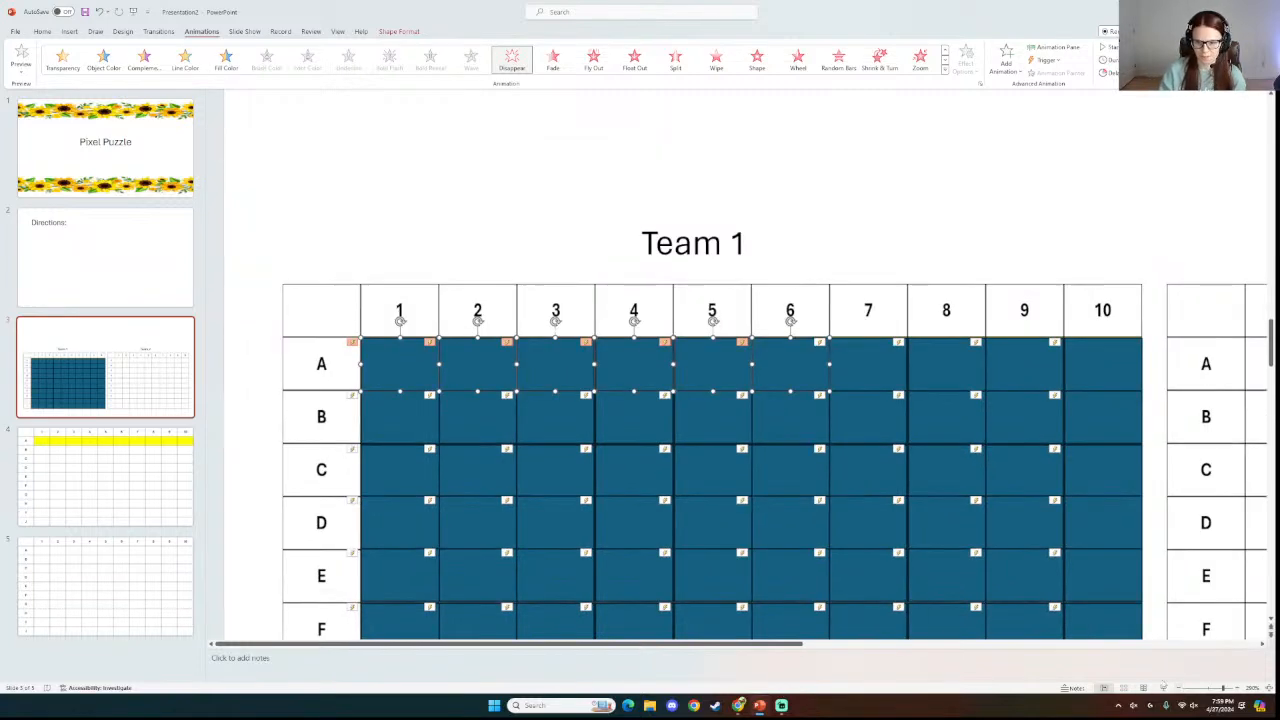
{"action": "scroll", "coordinate": [706, 360], "scroll_direction": "down", "scroll_amount": 1}
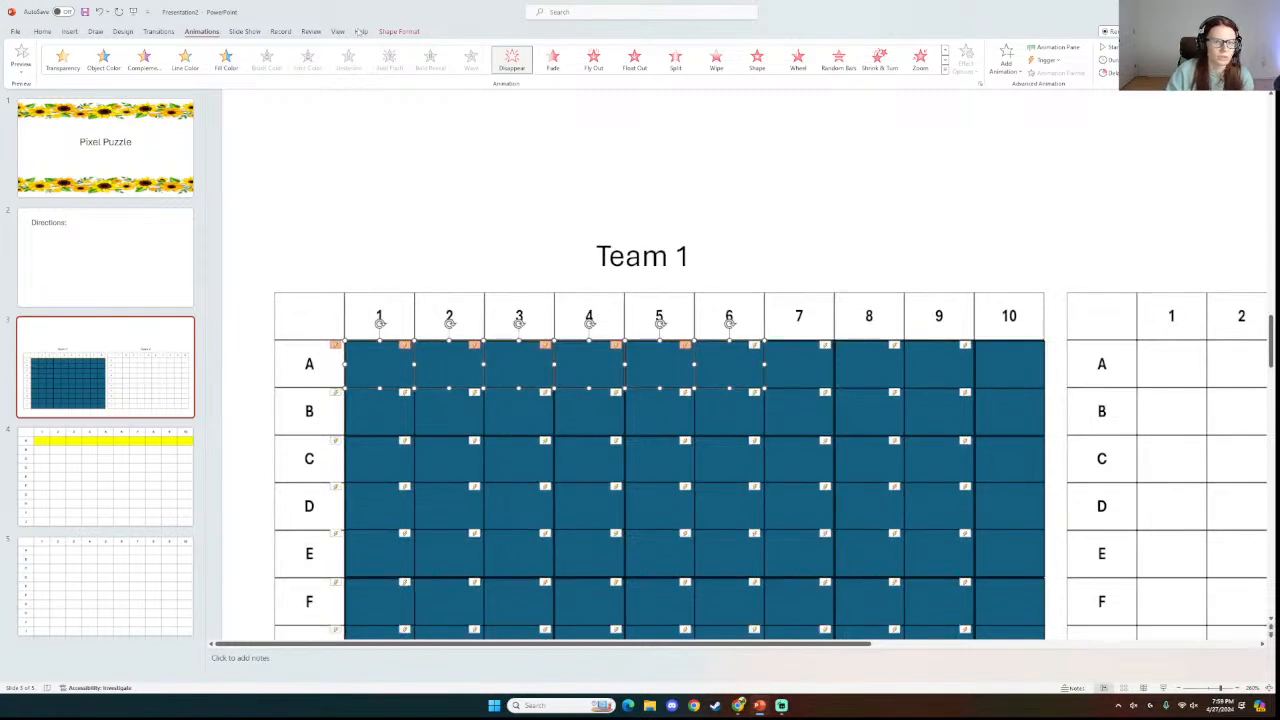
Open the Selection pane and hide the slide zoom object that lies behind the Team 1 covering rectangles.
{"action": "left_click", "coordinate": [398, 31]}
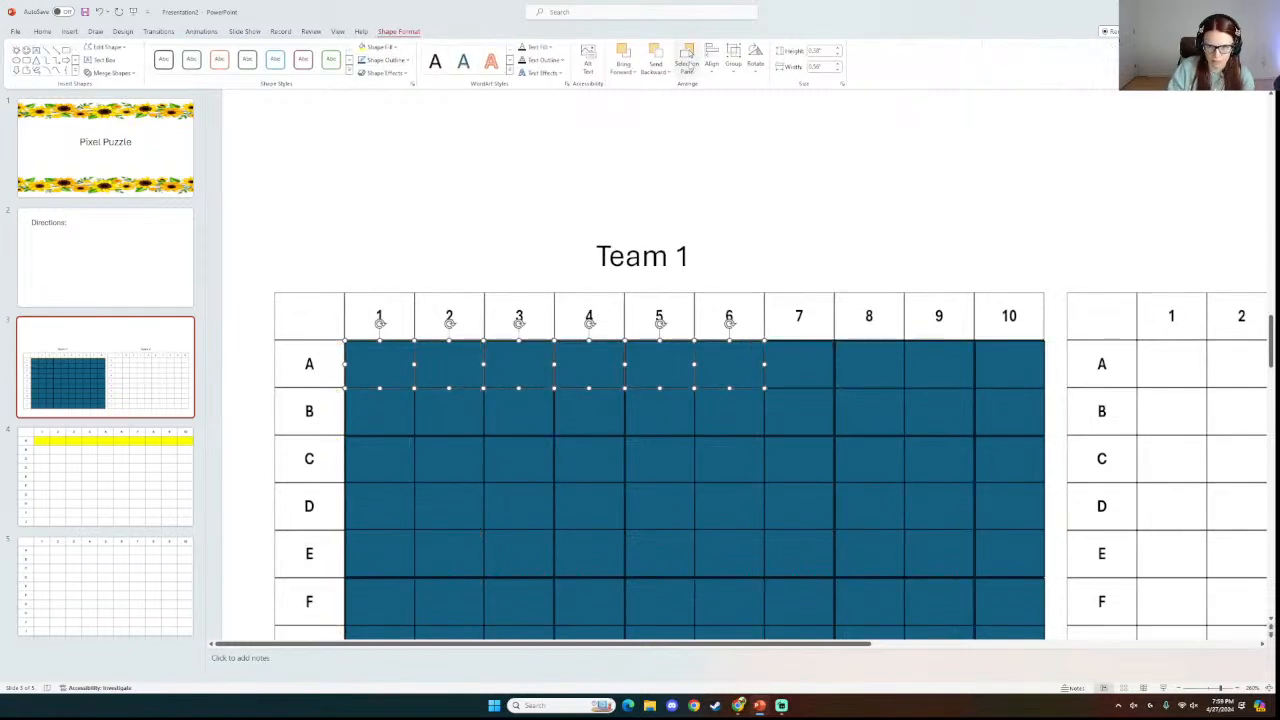
{"action": "left_click", "coordinate": [687, 60]}
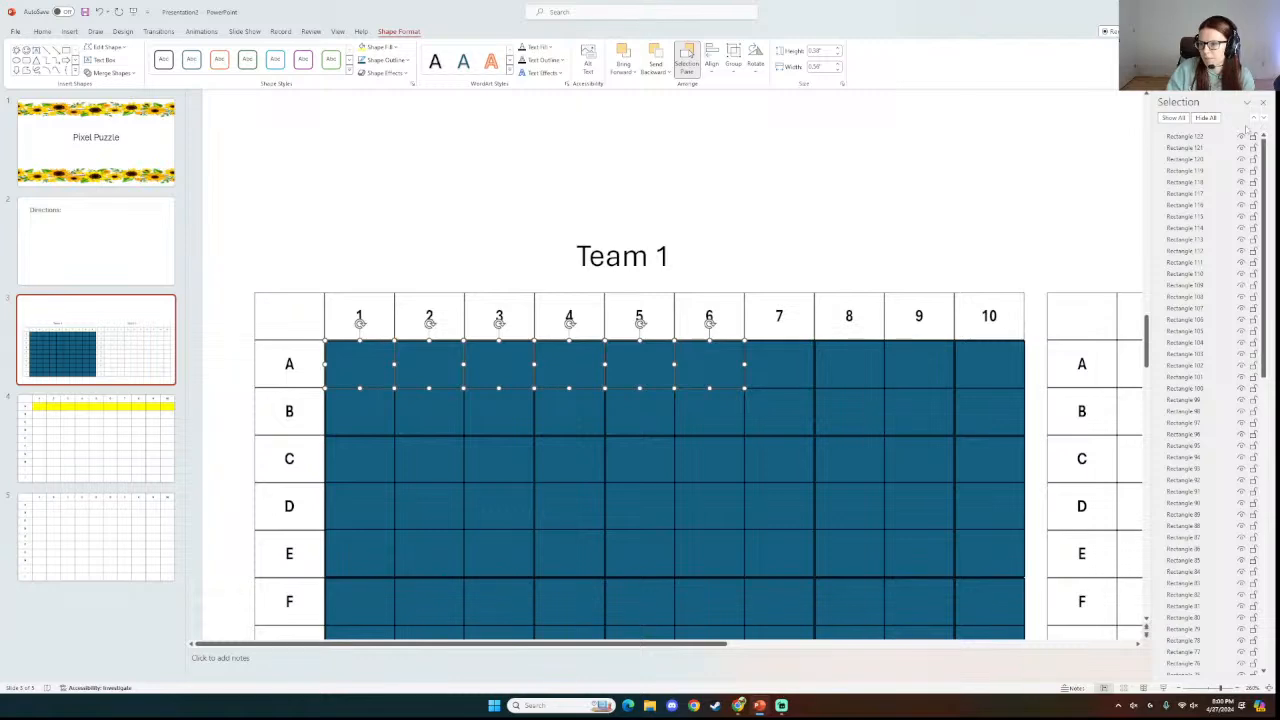
{"action": "left_click_drag", "start_coordinate": [1264, 220], "coordinate": [1264, 530]}
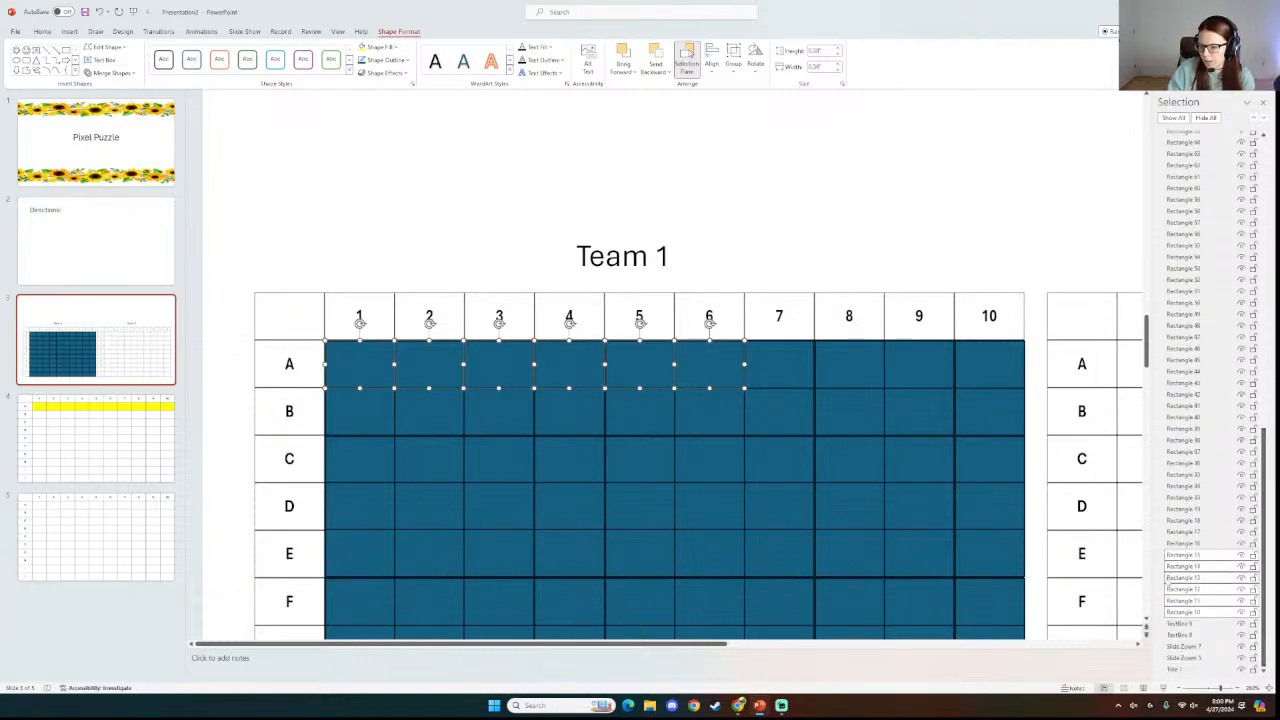
{"action": "left_click", "coordinate": [1242, 665]}
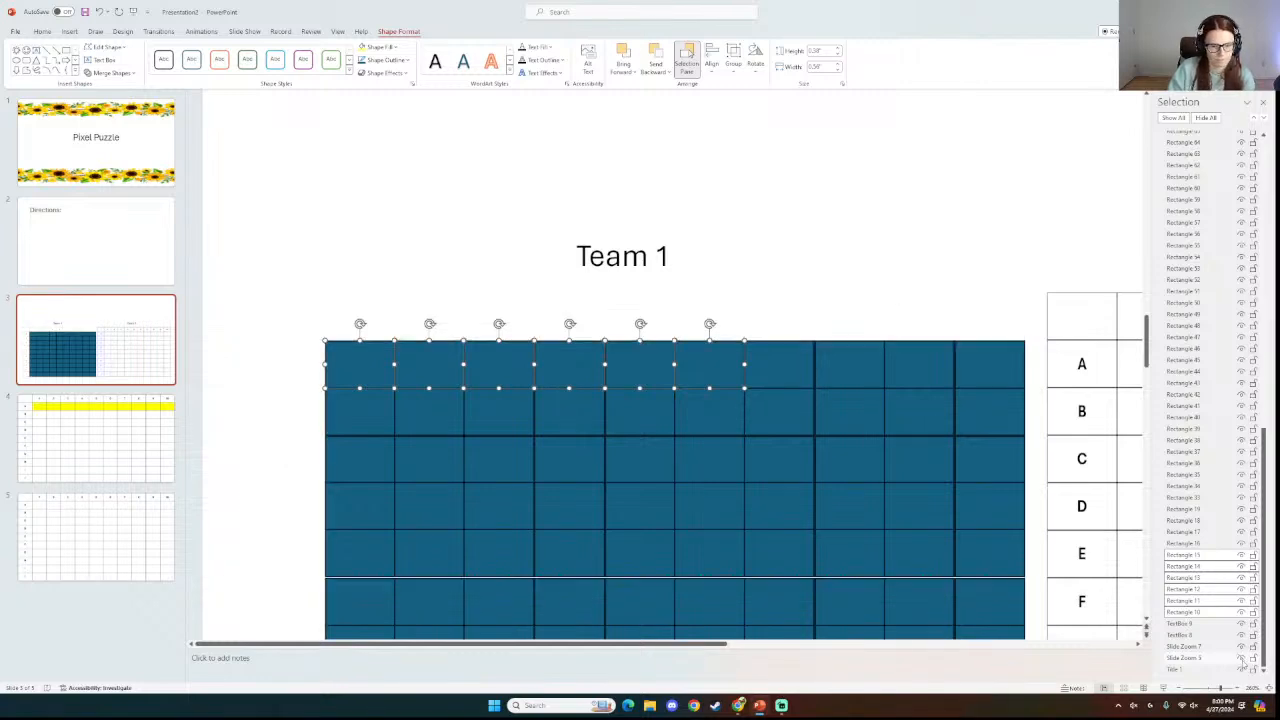
{"action": "left_click", "coordinate": [1242, 660]}
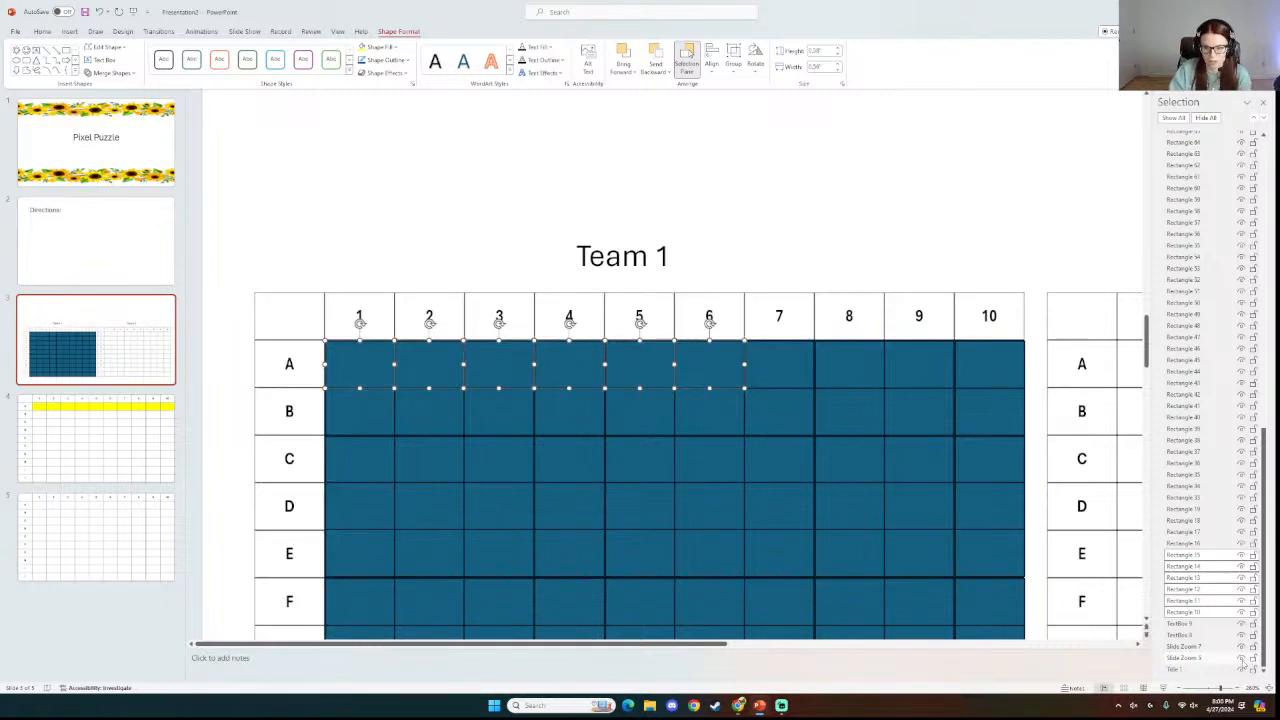
{"action": "left_click", "coordinate": [1242, 660]}
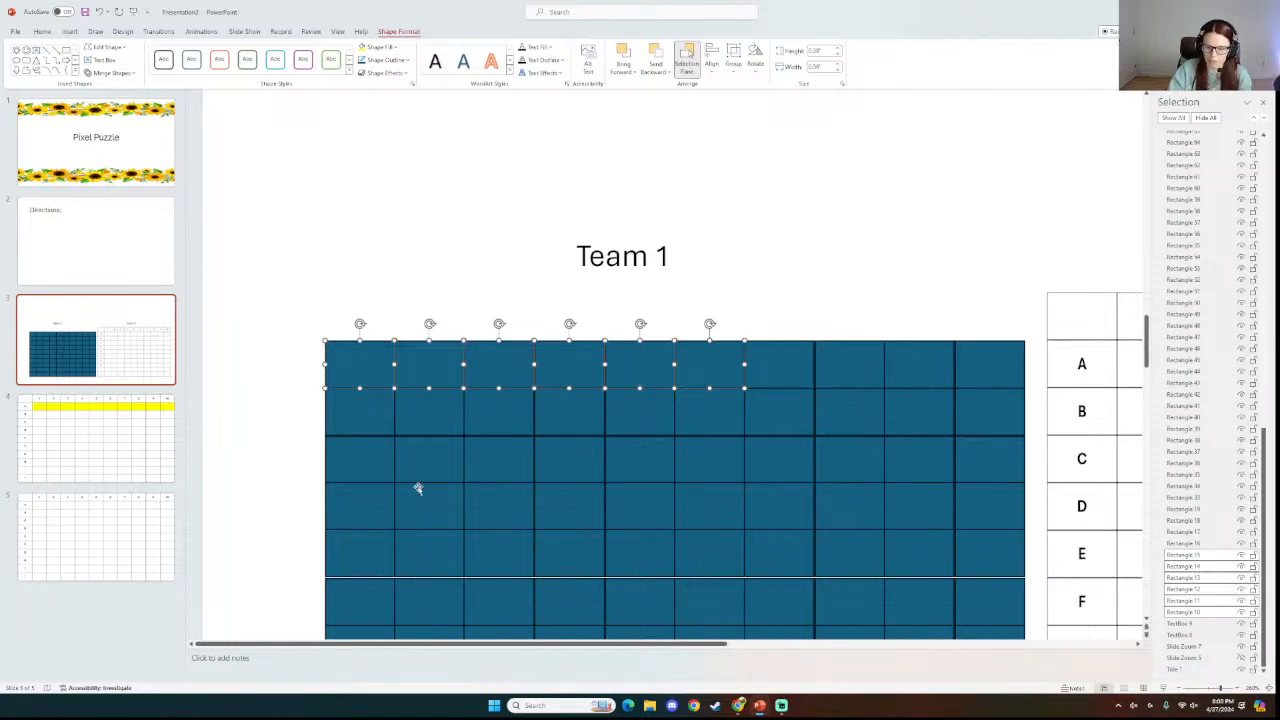
Clear the selection and box-select the covering rectangles over rows A to F of the Team 1 grid.
{"action": "left_click", "coordinate": [270, 316]}
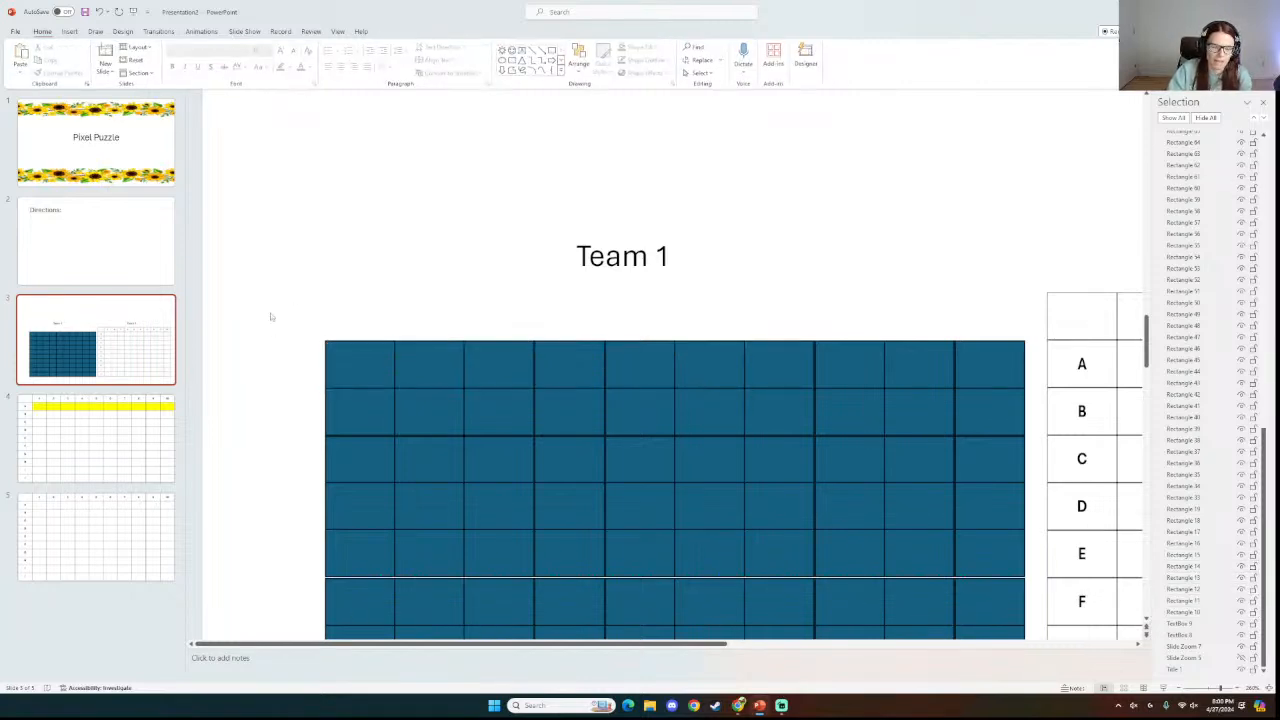
{"action": "left_click_drag", "start_coordinate": [273, 308], "coordinate": [1040, 636]}
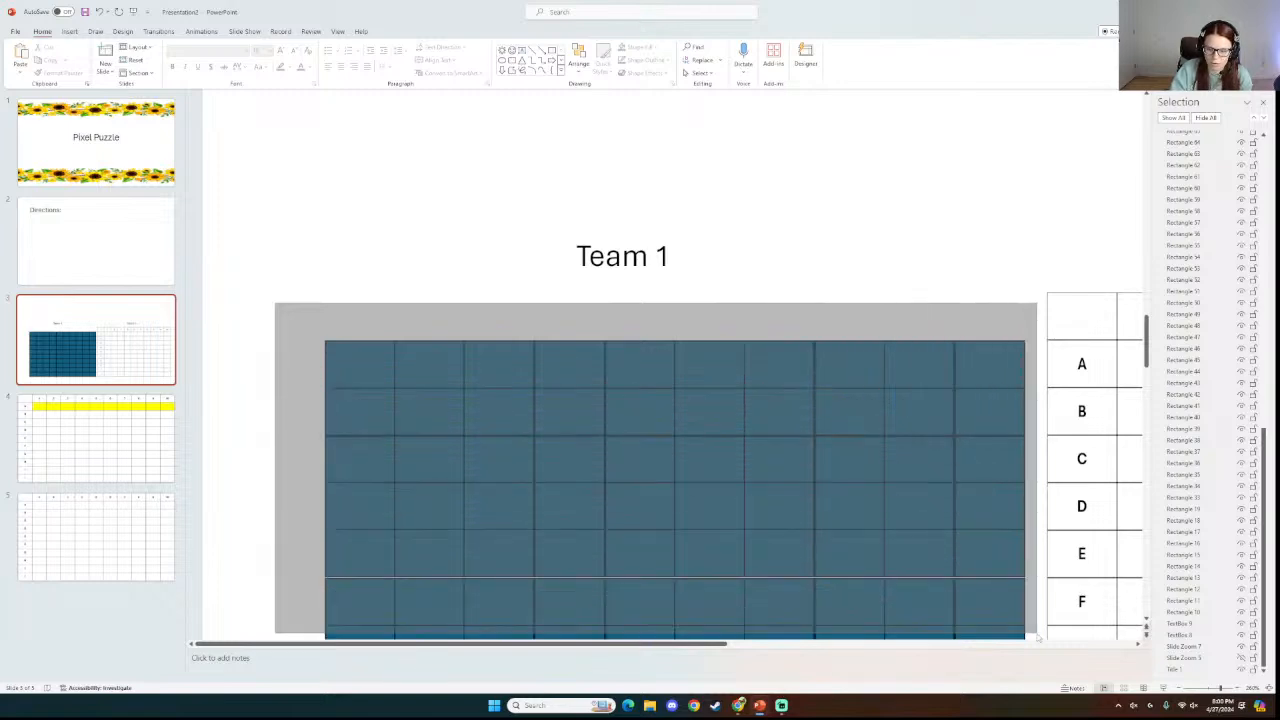
{"action": "left_click_drag", "start_coordinate": [1040, 636], "coordinate": [1038, 634]}
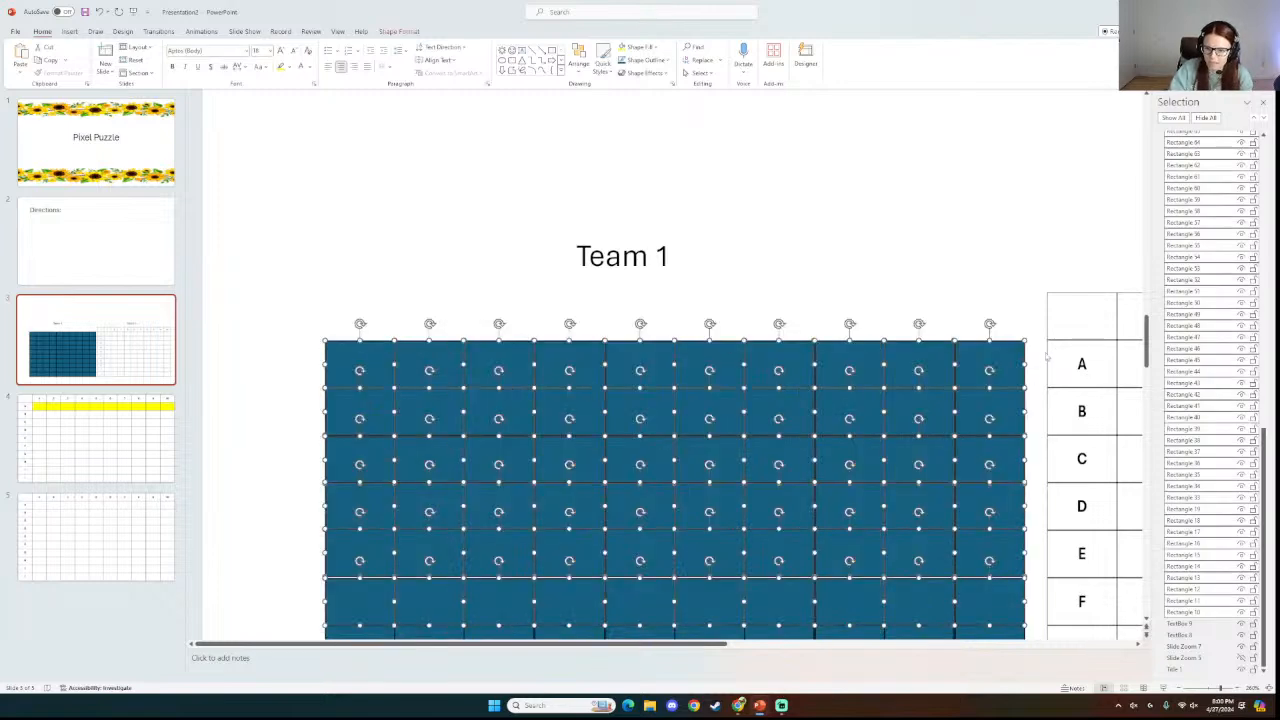
{"action": "left_click", "coordinate": [1240, 690]}
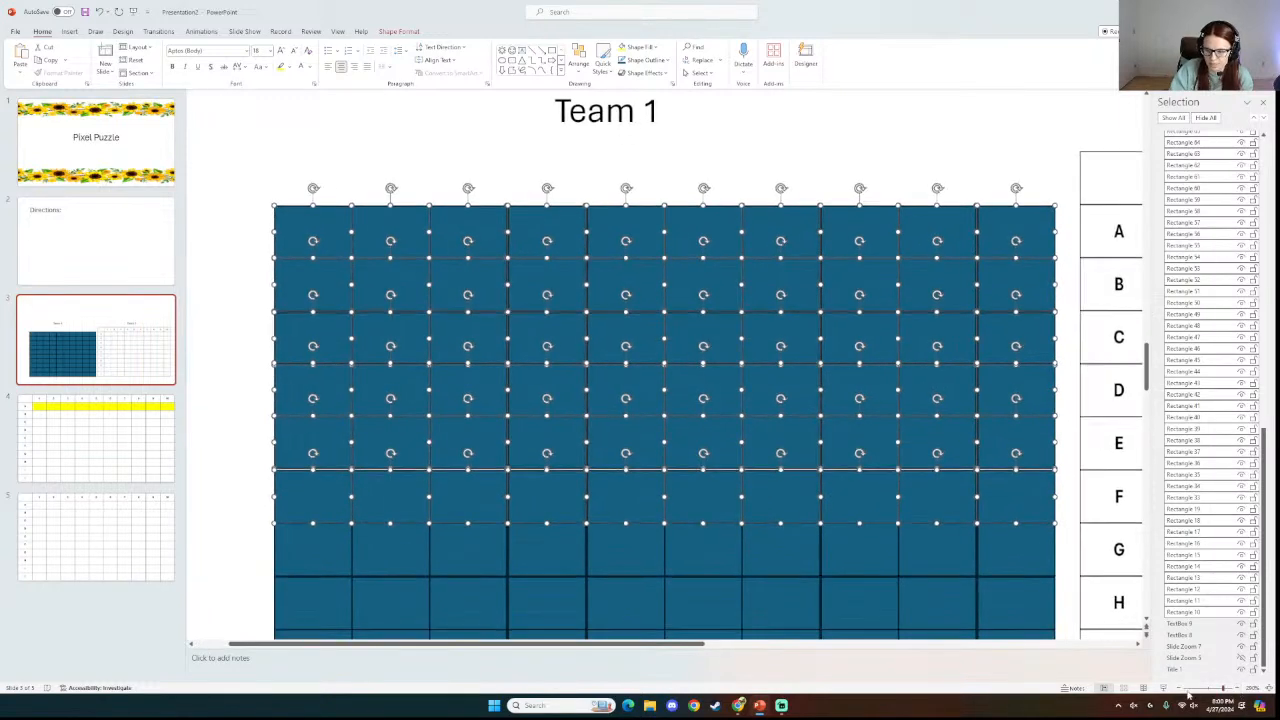
{"action": "left_click", "coordinate": [1179, 689]}
{"action": "left_click", "coordinate": [1179, 689]}
{"action": "left_click", "coordinate": [1179, 689]}
{"action": "left_click", "coordinate": [1179, 689]}
{"action": "left_click", "coordinate": [1179, 689]}
{"action": "left_click", "coordinate": [1179, 689]}
{"action": "left_click", "coordinate": [1179, 689]}
{"action": "left_click", "coordinate": [1179, 689]}
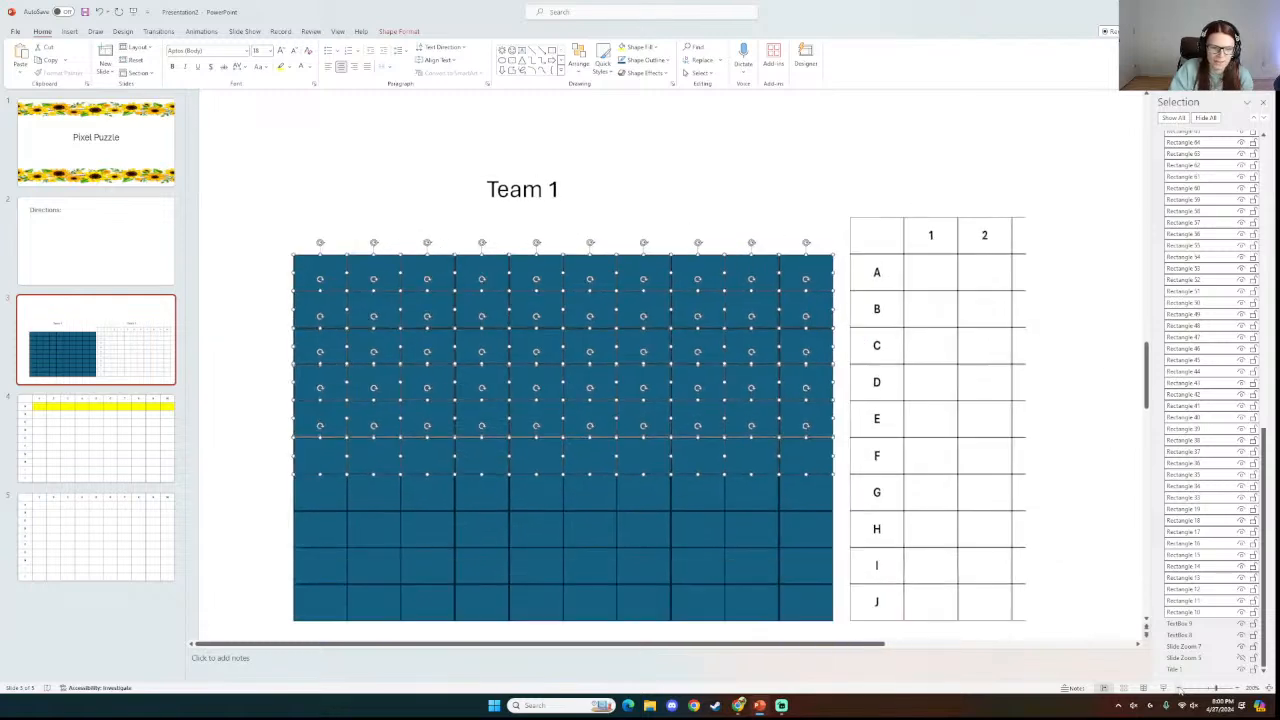
Set the outline weight of all rectangles in the Team 1 grid to 1½ pt.
{"action": "left_click", "coordinate": [1178, 689]}
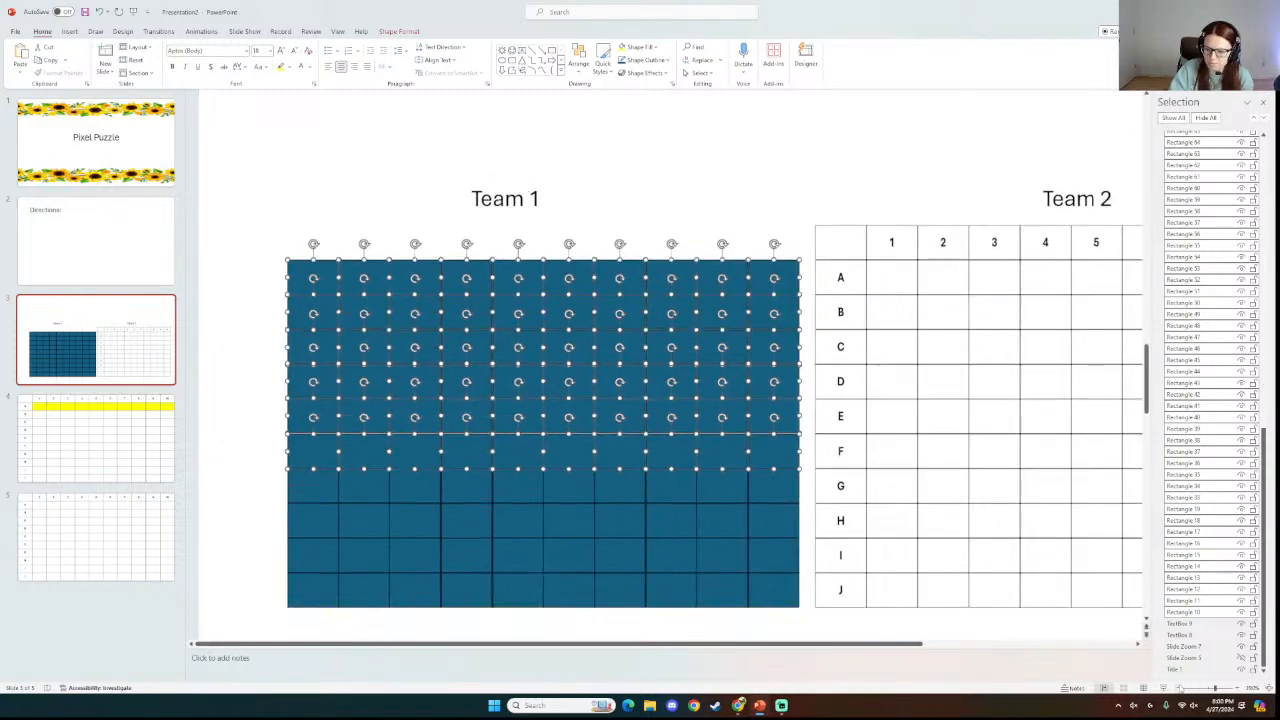
{"action": "left_click", "coordinate": [1178, 689]}
{"action": "left_click", "coordinate": [309, 221]}
{"action": "left_click_drag", "start_coordinate": [237, 254], "coordinate": [745, 614]}
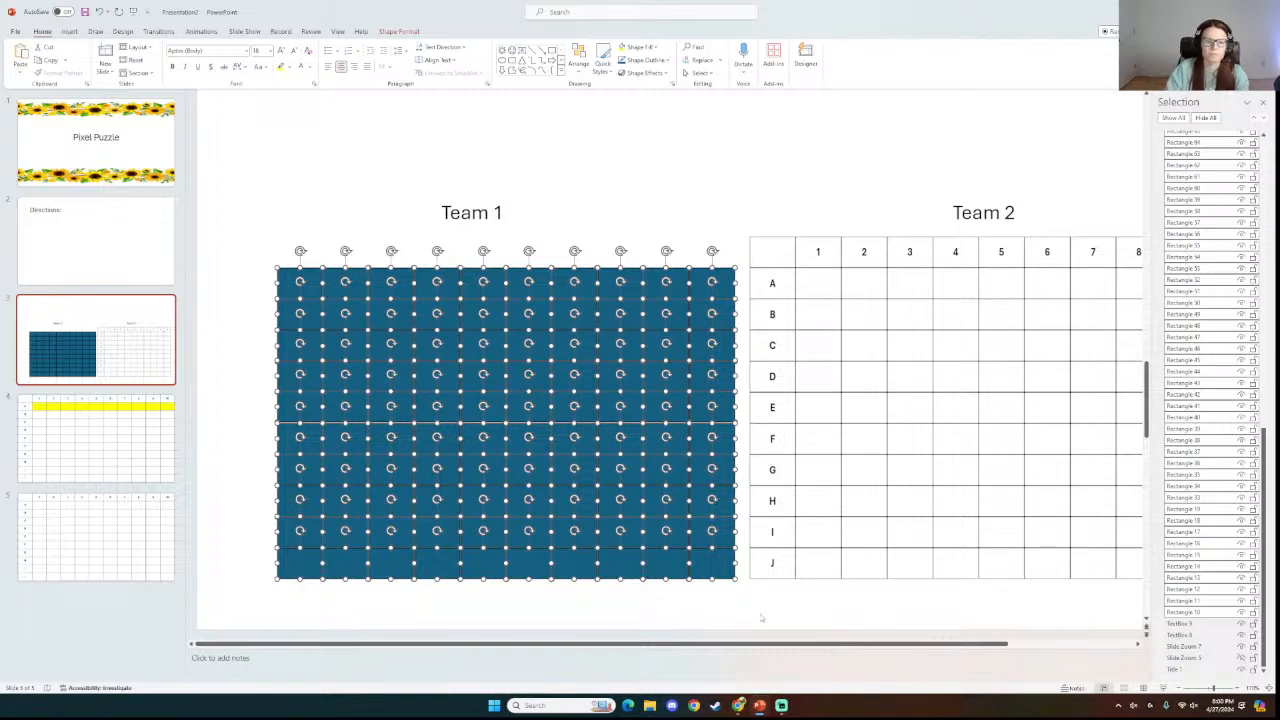
{"action": "left_click", "coordinate": [398, 31]}
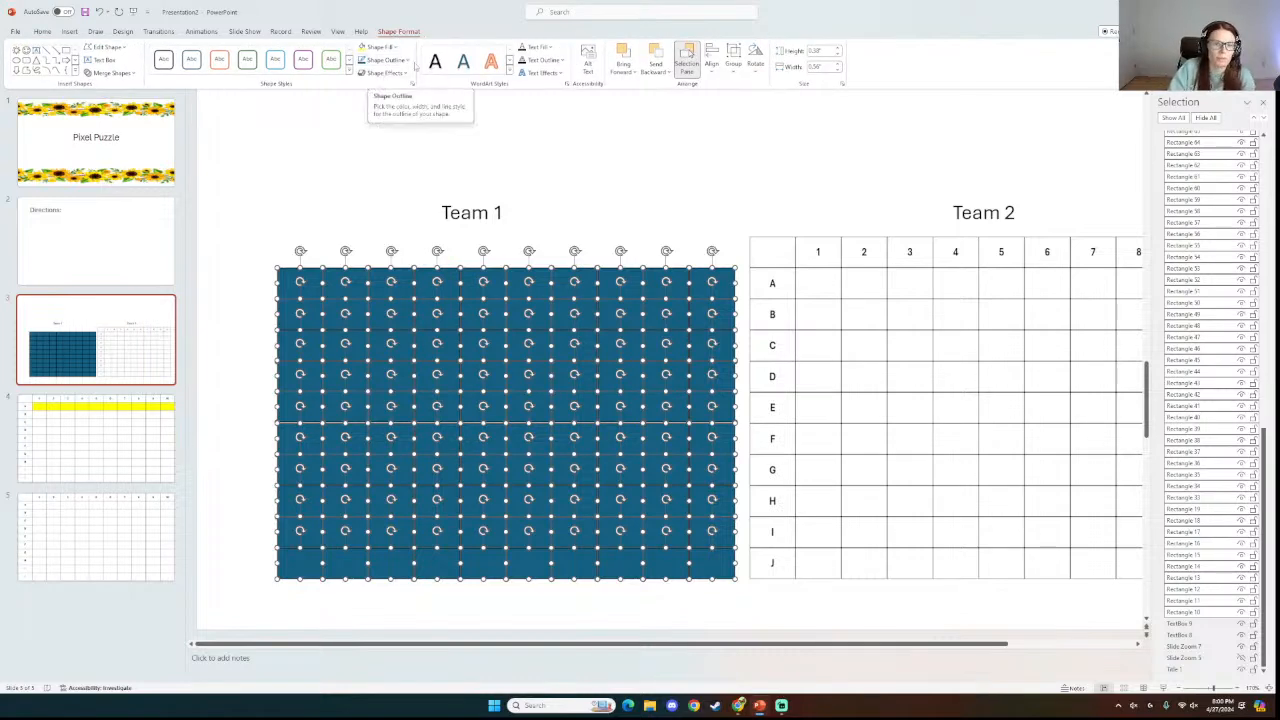
{"action": "left_click", "coordinate": [388, 61]}
{"action": "mouse_move", "coordinate": [430, 213]}
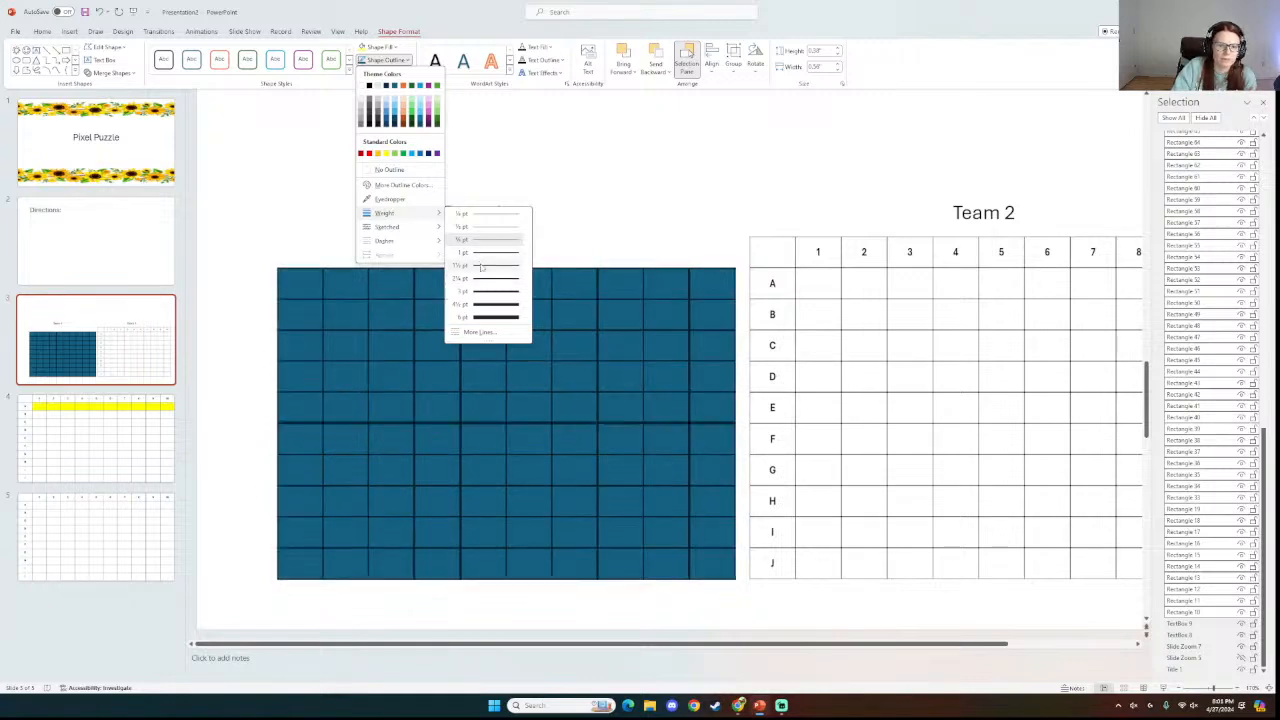
{"action": "left_click", "coordinate": [484, 266]}
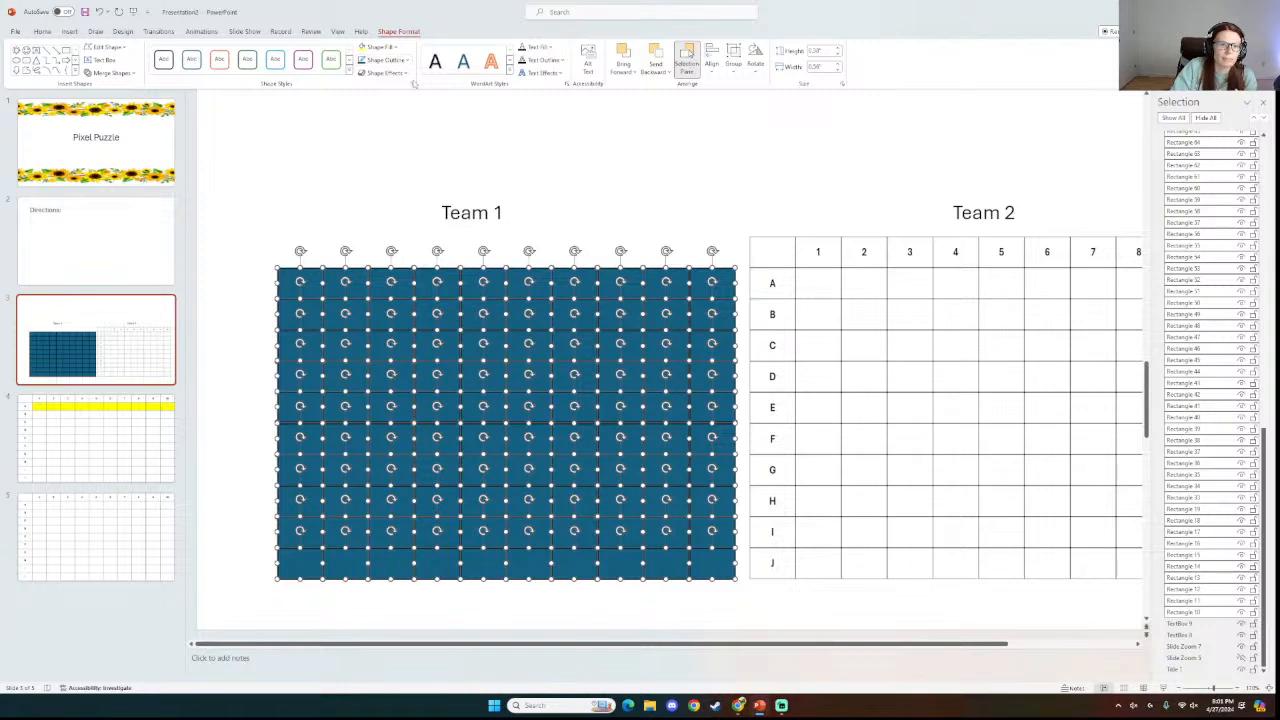
Give all the Team 1 rectangles a green outline and a light green fill.
{"action": "left_click", "coordinate": [401, 60]}
{"action": "mouse_move", "coordinate": [377, 219]}
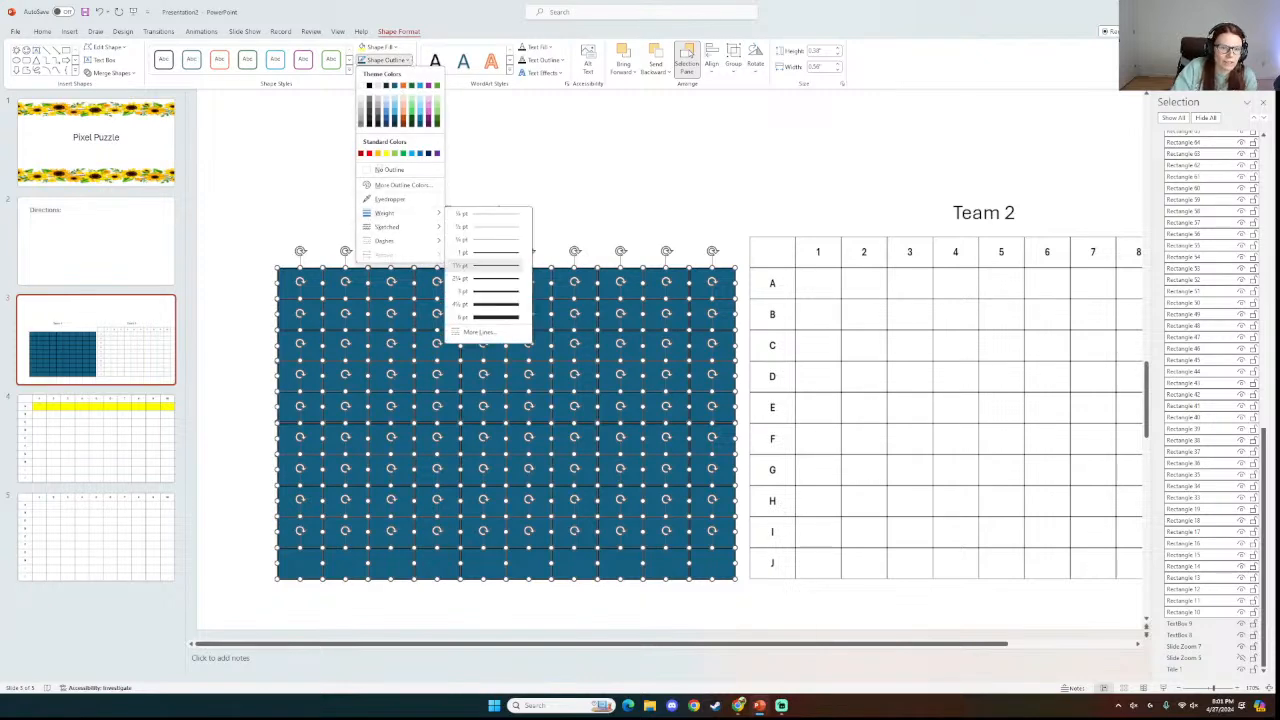
{"action": "left_click", "coordinate": [436, 85]}
{"action": "left_click", "coordinate": [380, 47]}
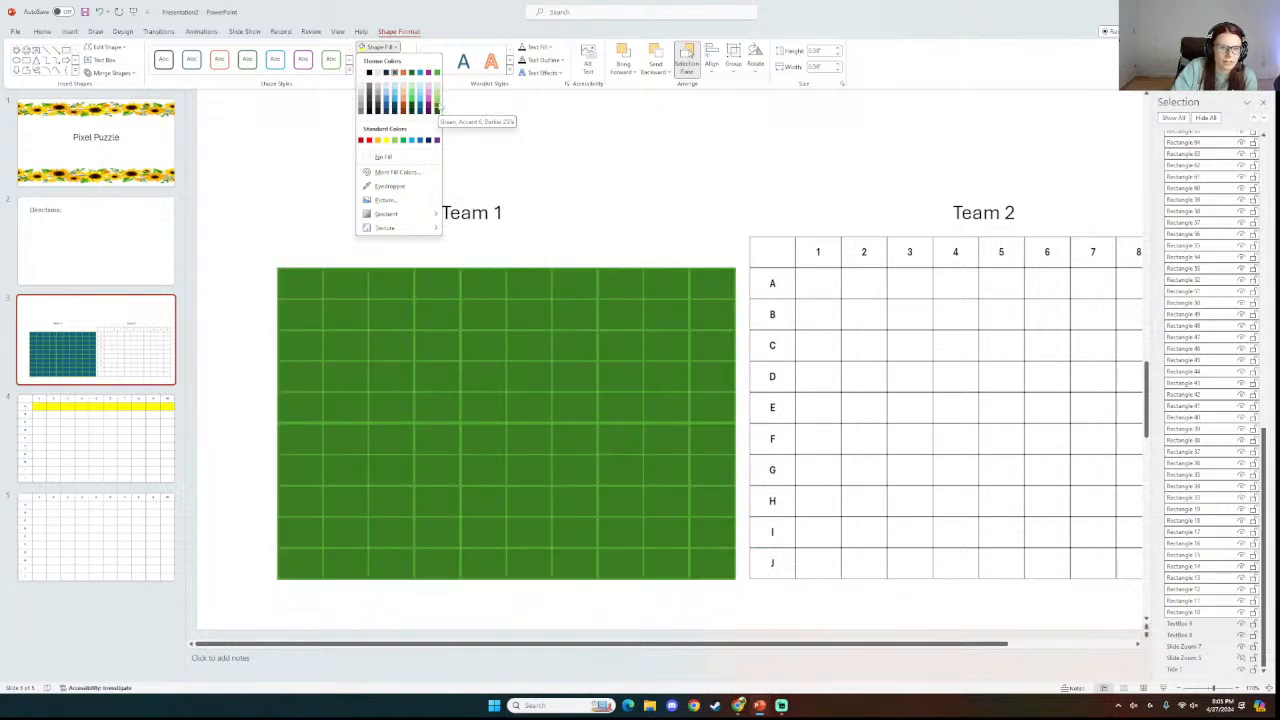
{"action": "left_click", "coordinate": [440, 101]}
{"action": "left_click", "coordinate": [424, 174]}
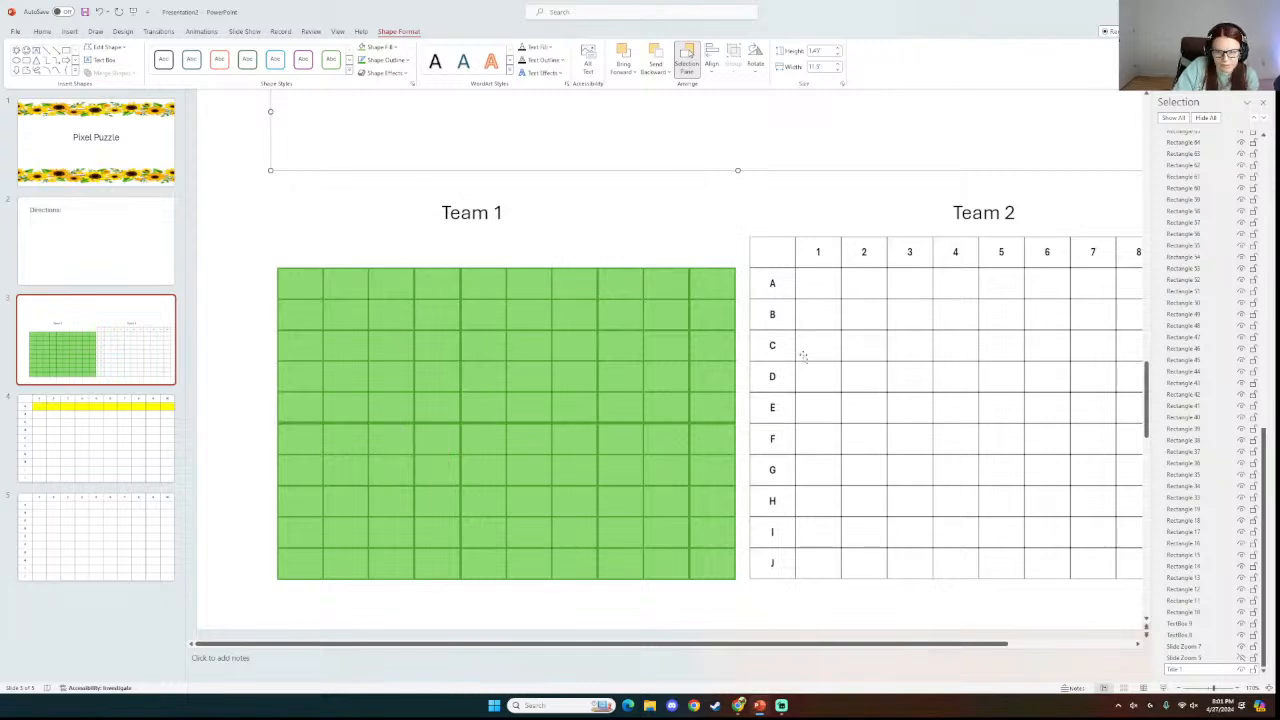
Open slide 4 and select its table with columns 1 to 10 and rows A to J.
{"action": "left_click", "coordinate": [163, 430]}
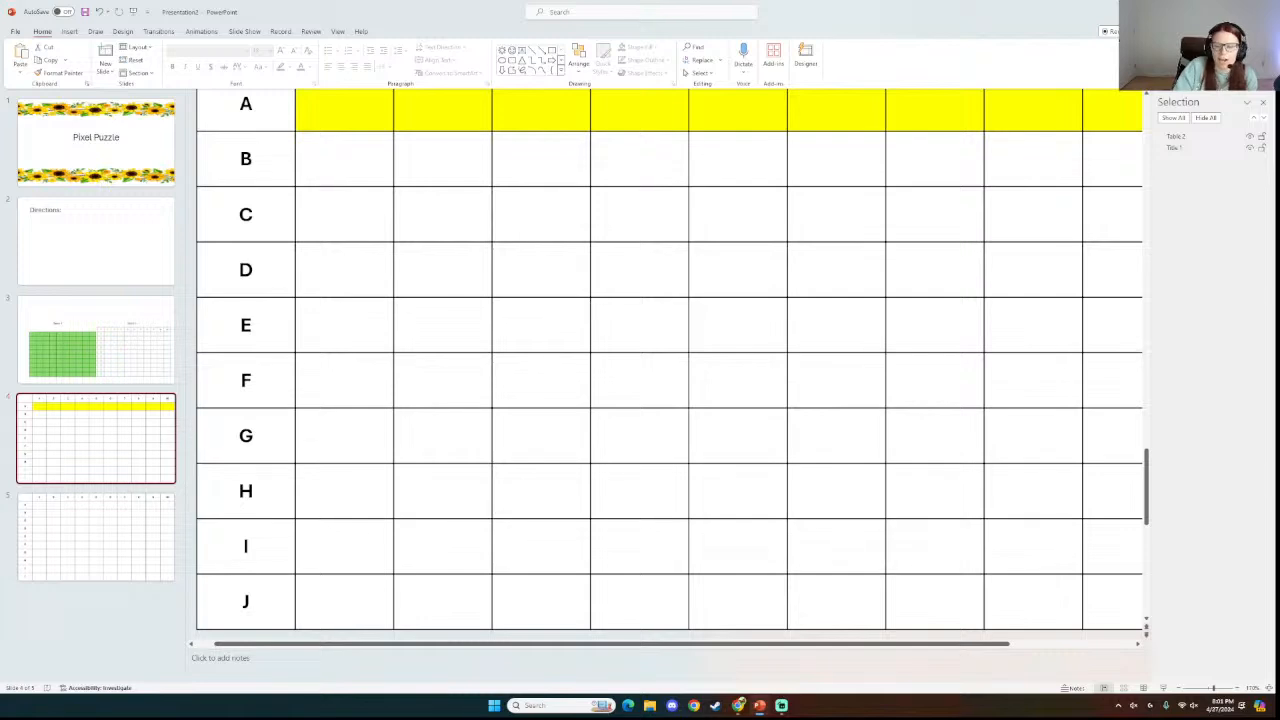
{"action": "left_click", "coordinate": [1180, 688]}
{"action": "left_click", "coordinate": [1180, 688]}
{"action": "left_click", "coordinate": [1180, 688]}
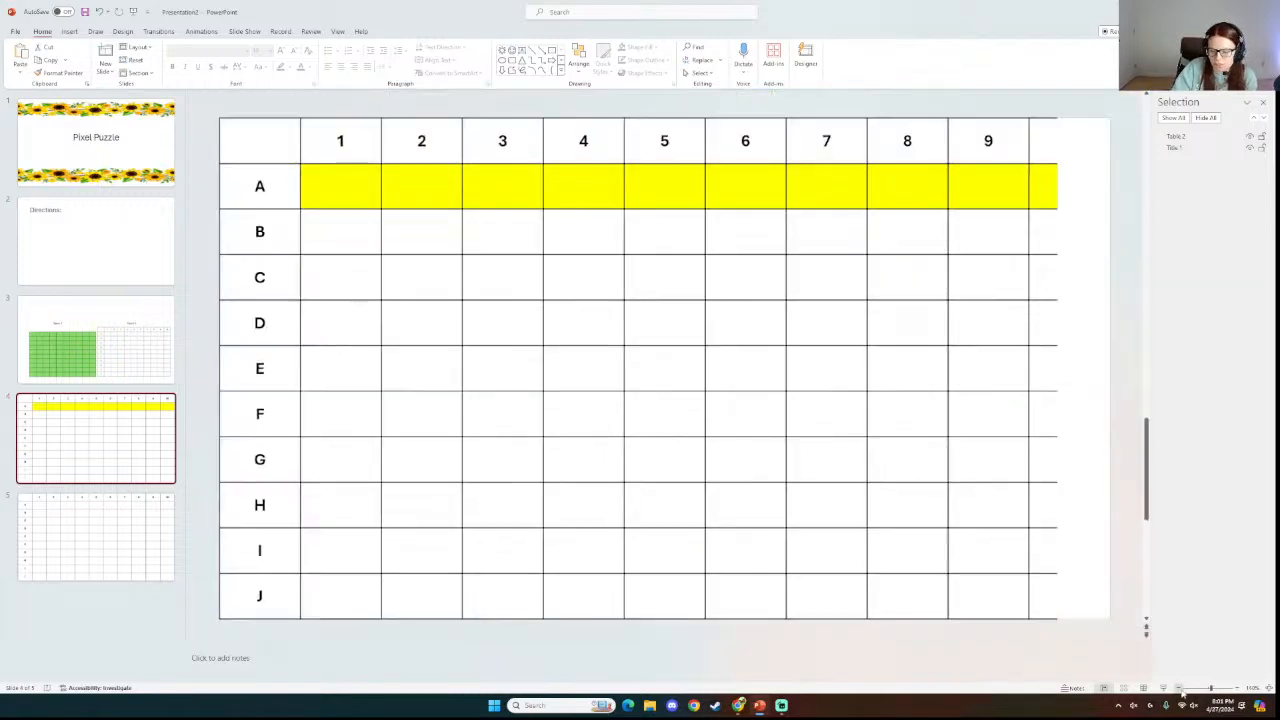
{"action": "left_click", "coordinate": [1180, 688]}
{"action": "left_click", "coordinate": [1180, 688]}
{"action": "left_click", "coordinate": [1180, 688]}
{"action": "left_click", "coordinate": [1180, 688]}
{"action": "left_click", "coordinate": [1180, 688]}
{"action": "left_click", "coordinate": [1180, 688]}
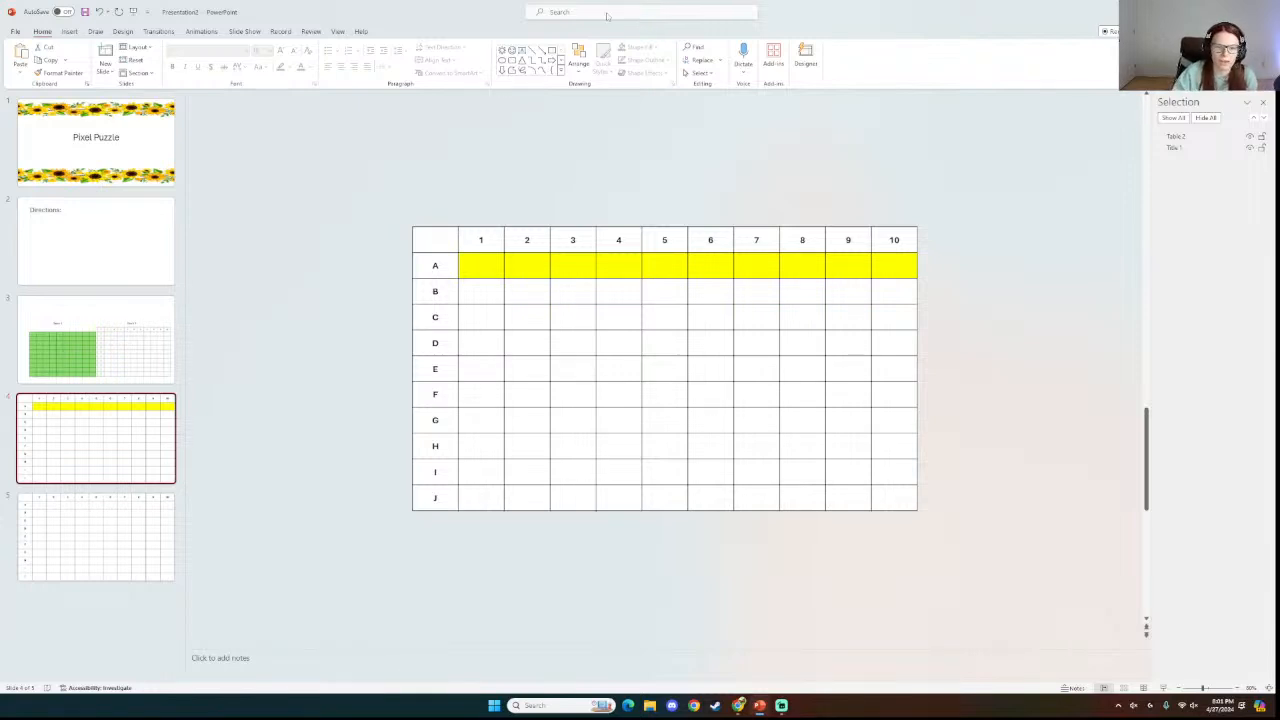
{"action": "left_click", "coordinate": [528, 267]}
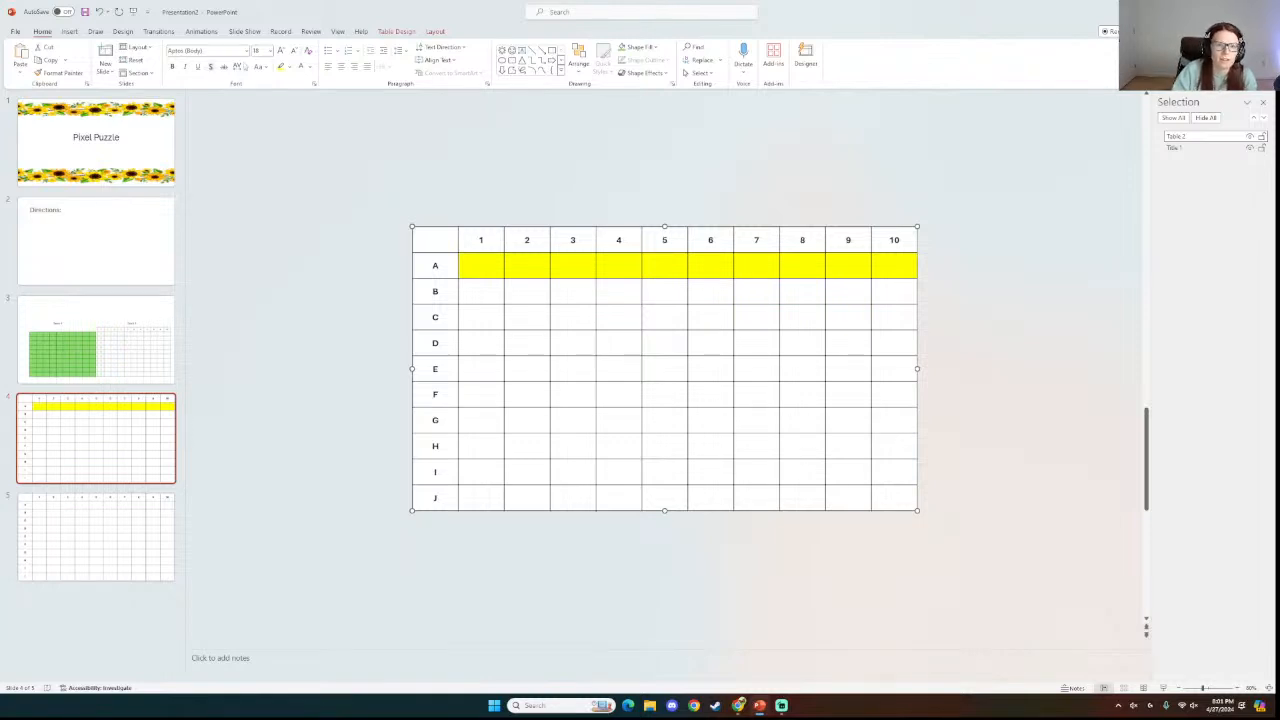
{"action": "left_click", "coordinate": [389, 36]}
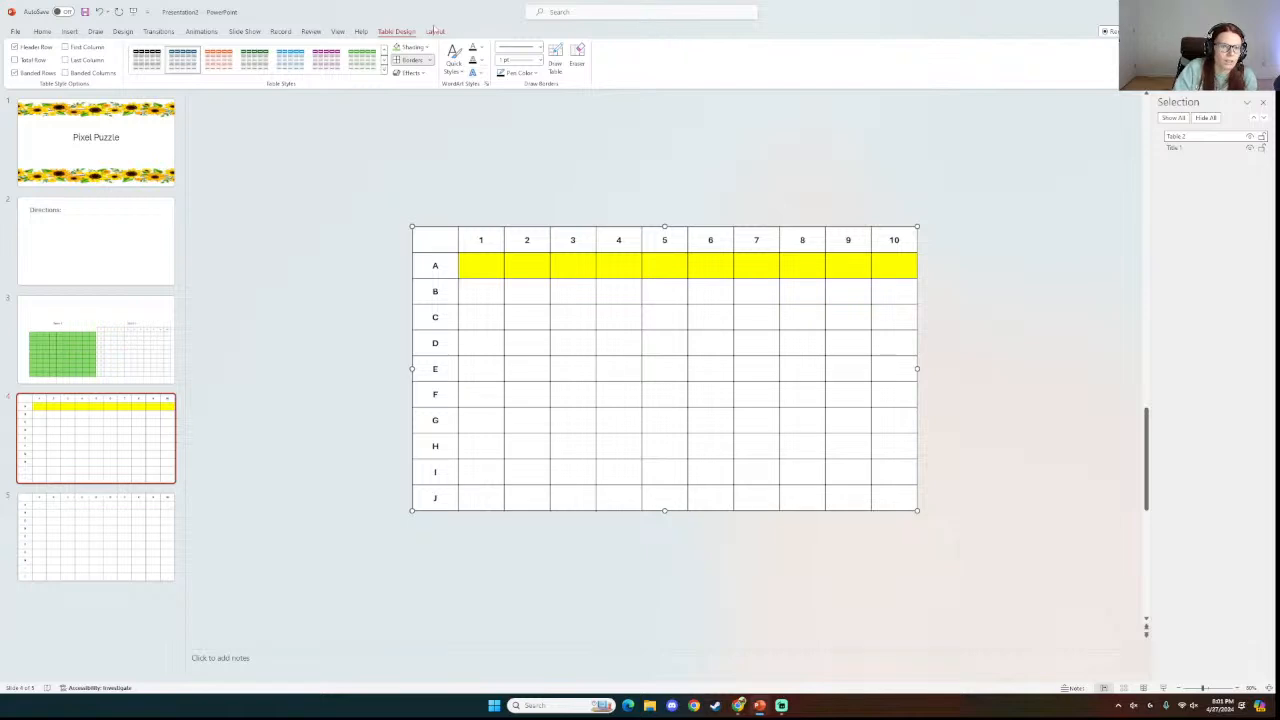
{"action": "left_click", "coordinate": [434, 31]}
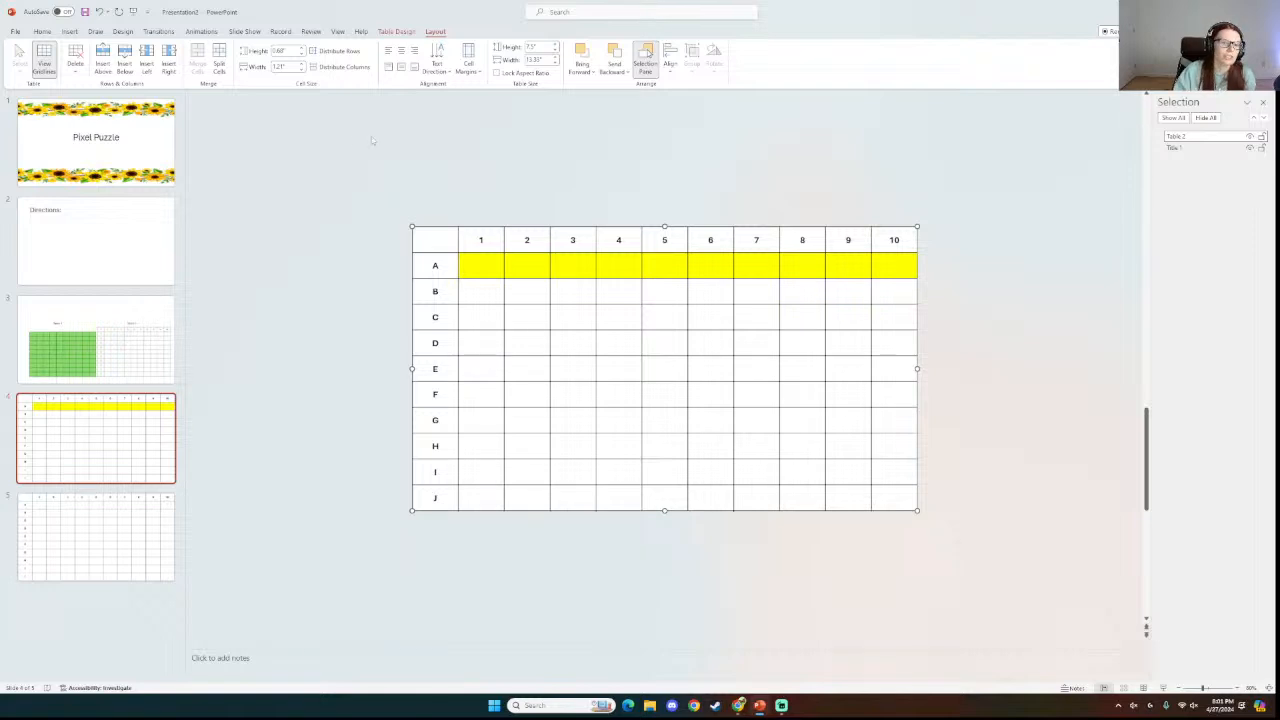
{"action": "left_click", "coordinate": [396, 31]}
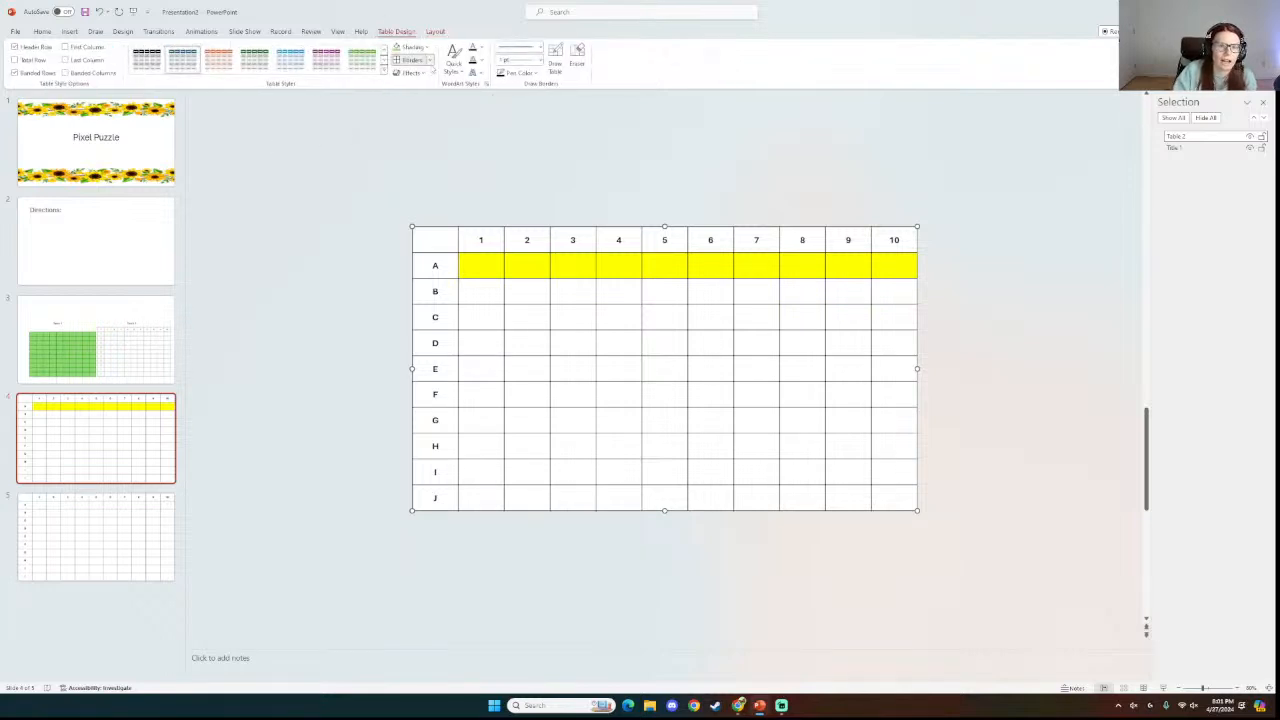
Try removing all borders from the slide 4 table, and restore them.
{"action": "left_click", "coordinate": [430, 61]}
{"action": "left_click", "coordinate": [423, 73]}
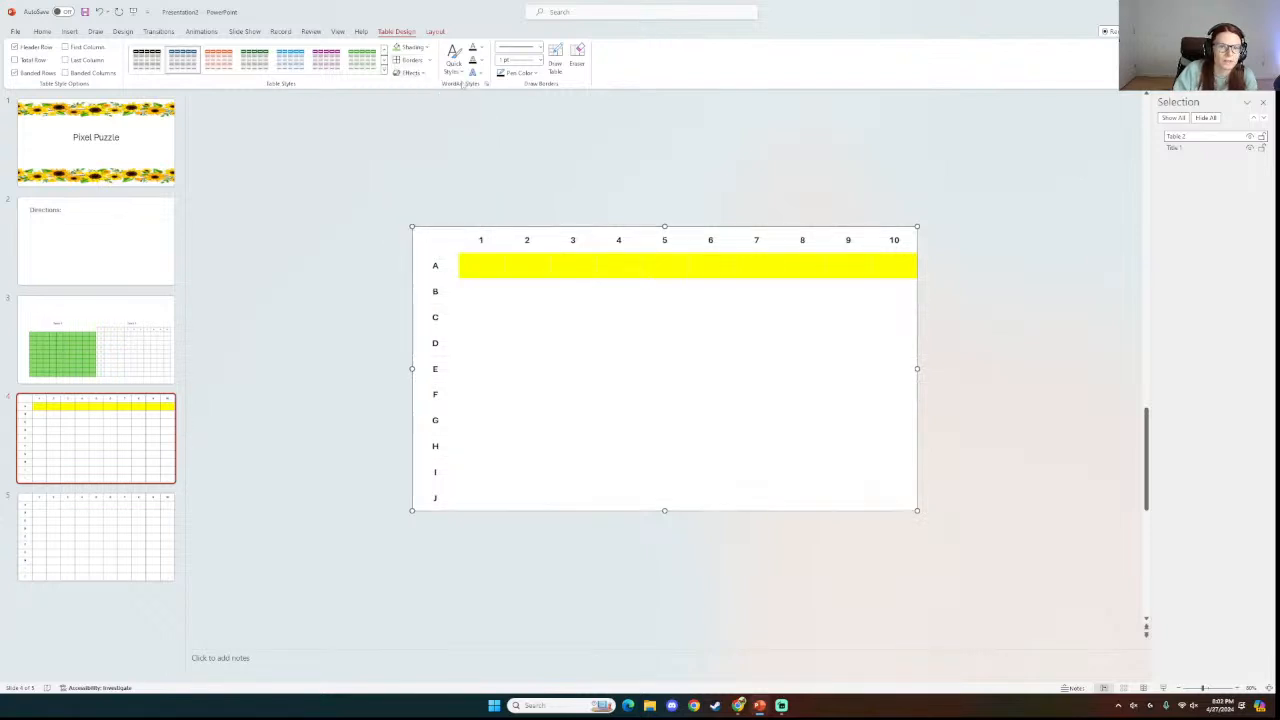
{"action": "left_click", "coordinate": [410, 60]}
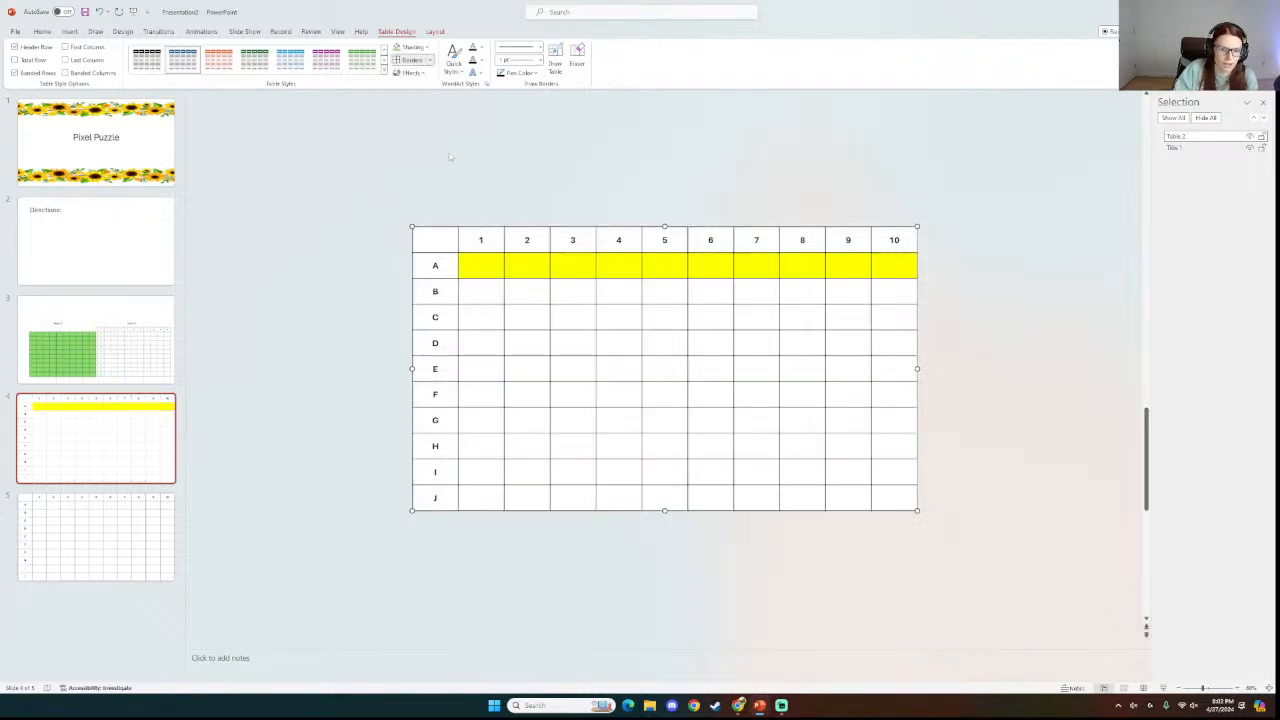
Apply 2¼ pt solid lines to all borders of the slide 4 table.
{"action": "left_click", "coordinate": [541, 48]}
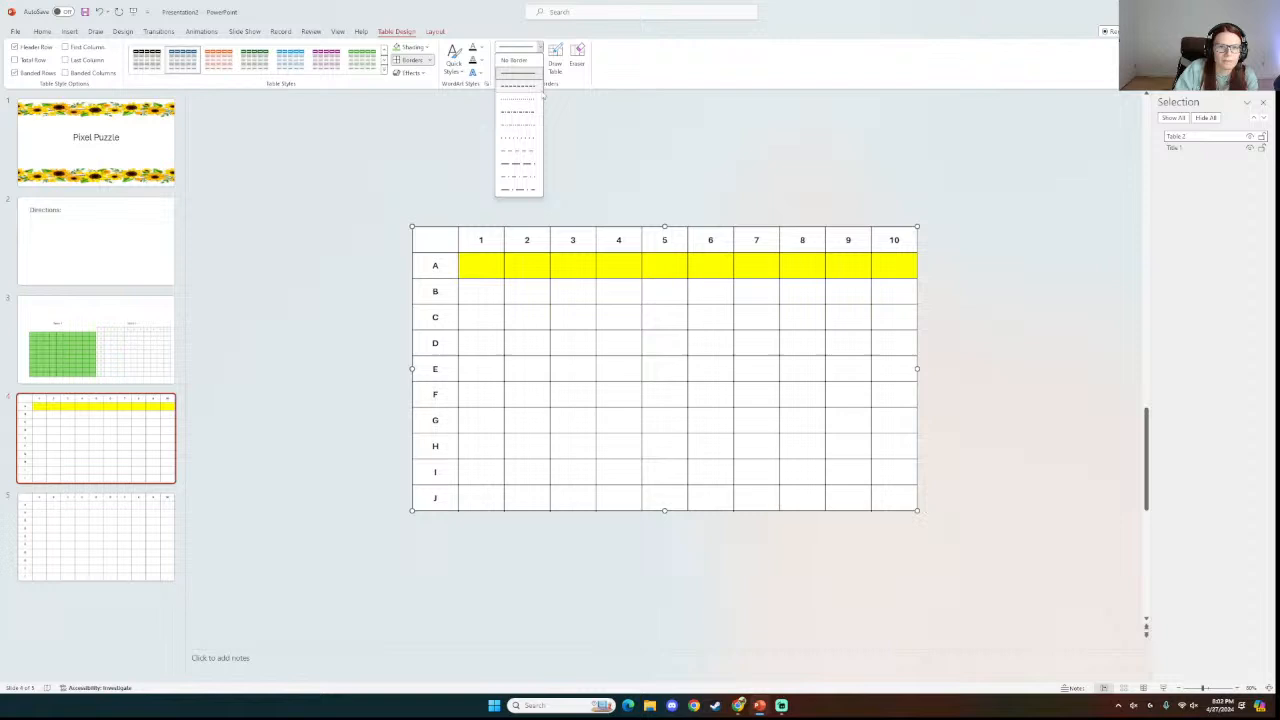
{"action": "left_click", "coordinate": [541, 48]}
{"action": "left_click", "coordinate": [541, 61]}
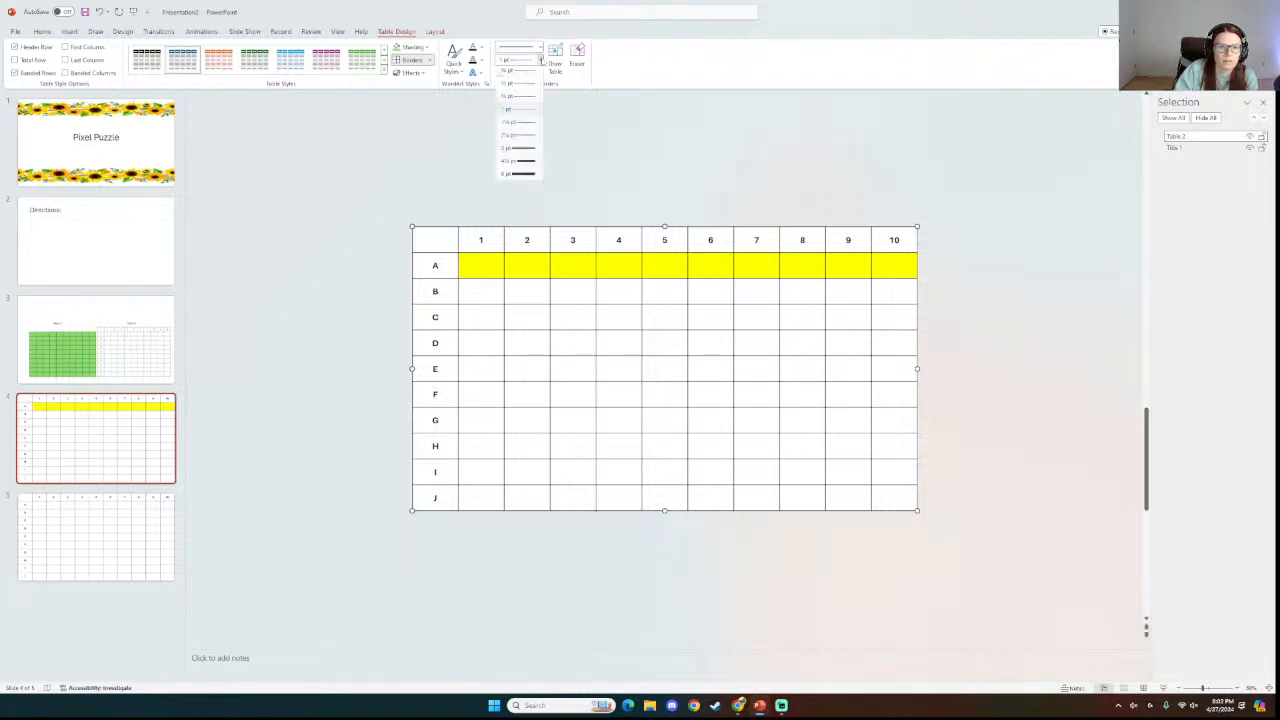
{"action": "left_click", "coordinate": [524, 134]}
{"action": "left_click", "coordinate": [412, 61]}
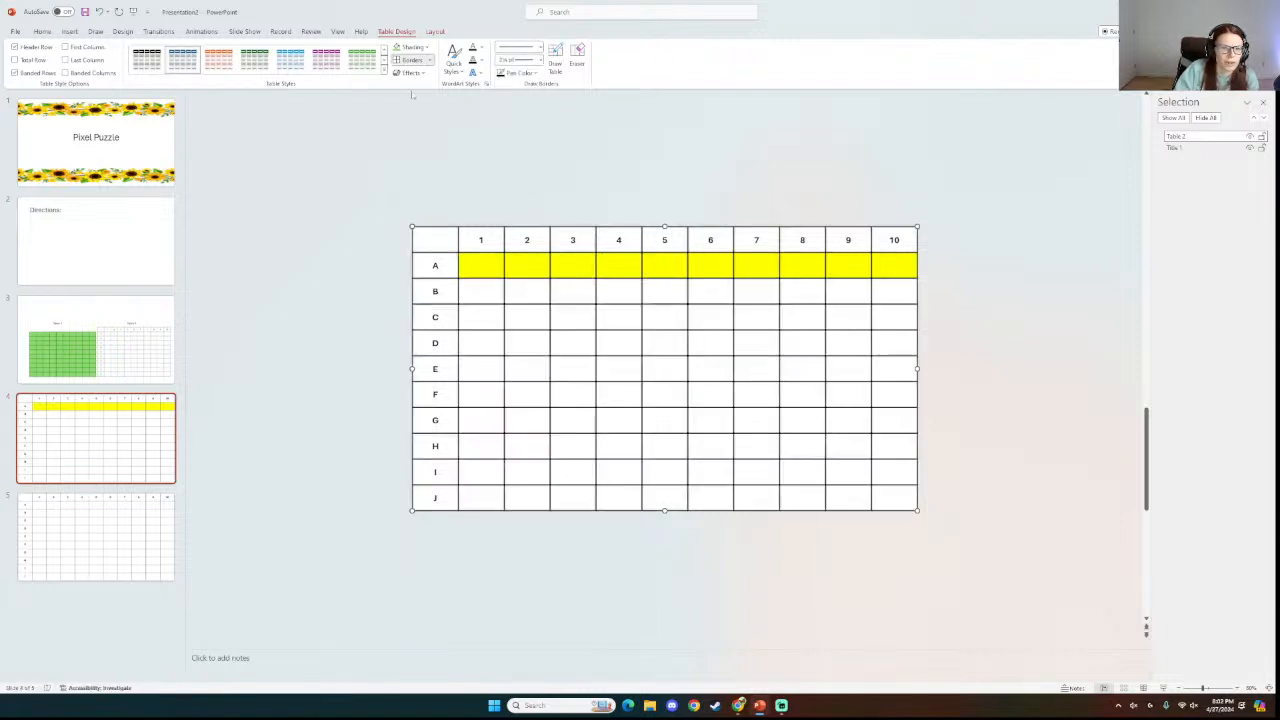
{"action": "left_click", "coordinate": [324, 238]}
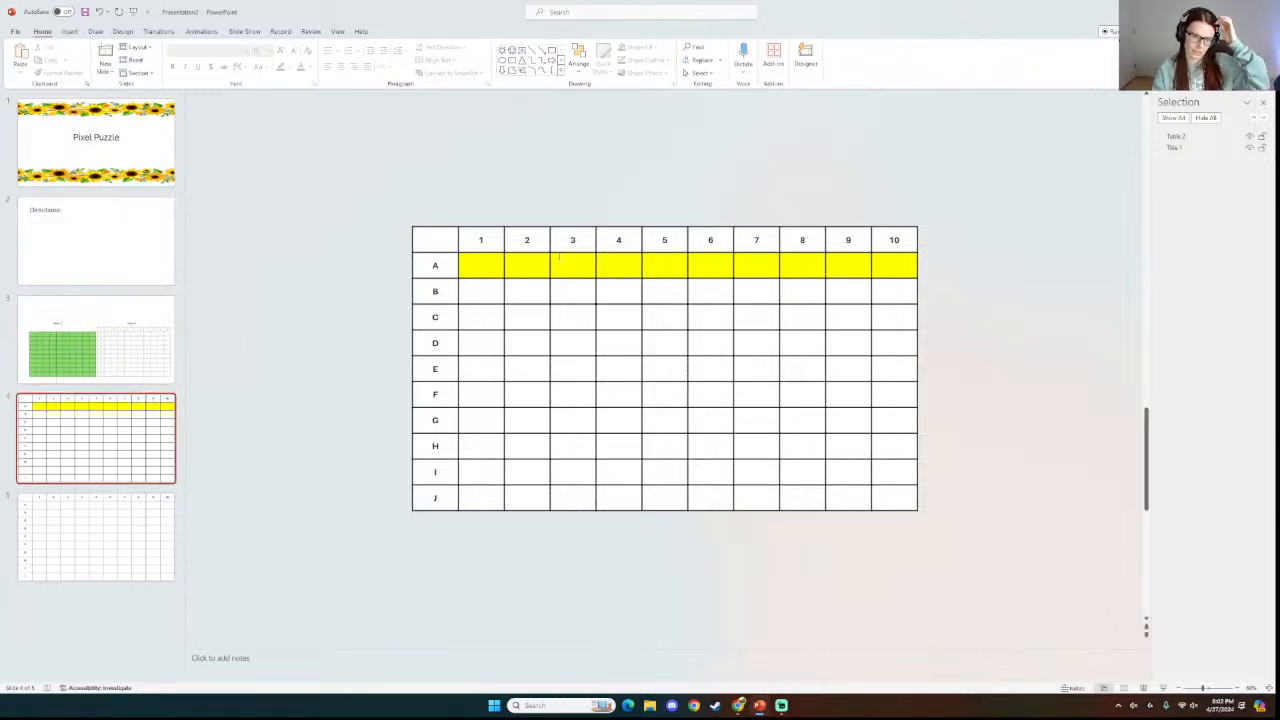
Shade the row B cells under columns 1 to 10 with the standard light blue.
{"action": "left_click_drag", "start_coordinate": [487, 292], "coordinate": [900, 291]}
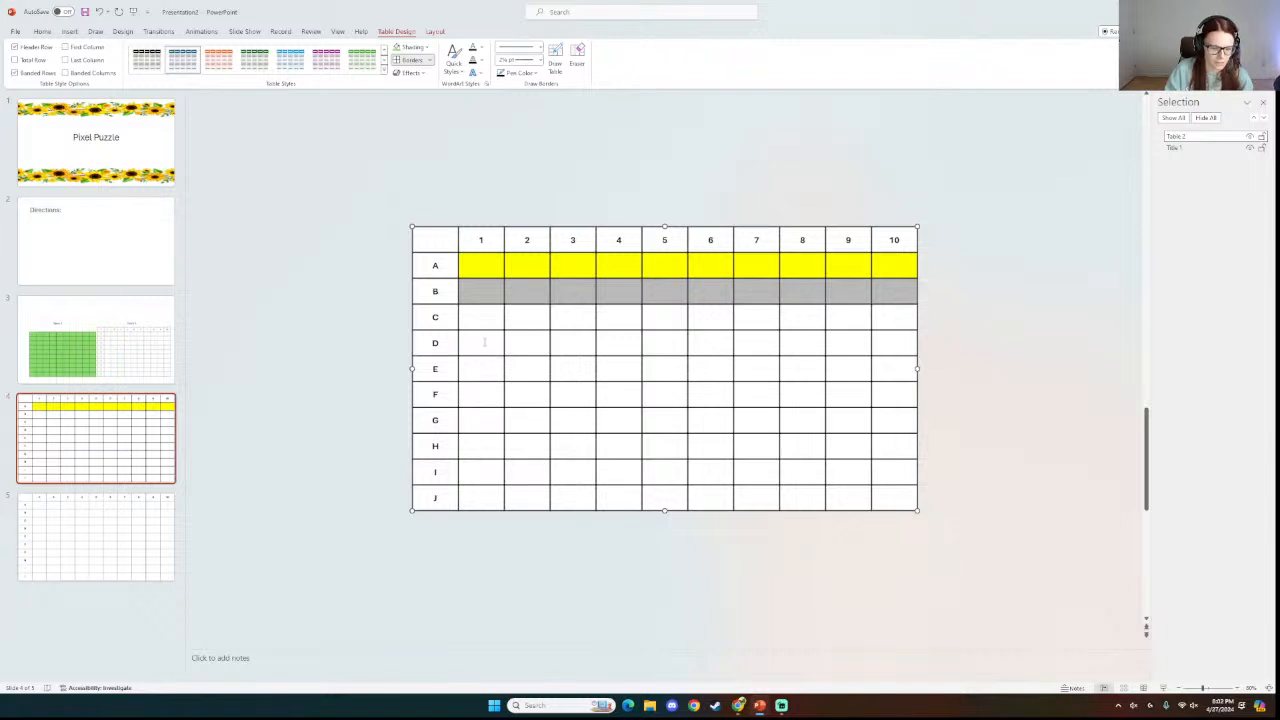
{"action": "left_click_drag", "start_coordinate": [484, 342], "coordinate": [900, 343]}
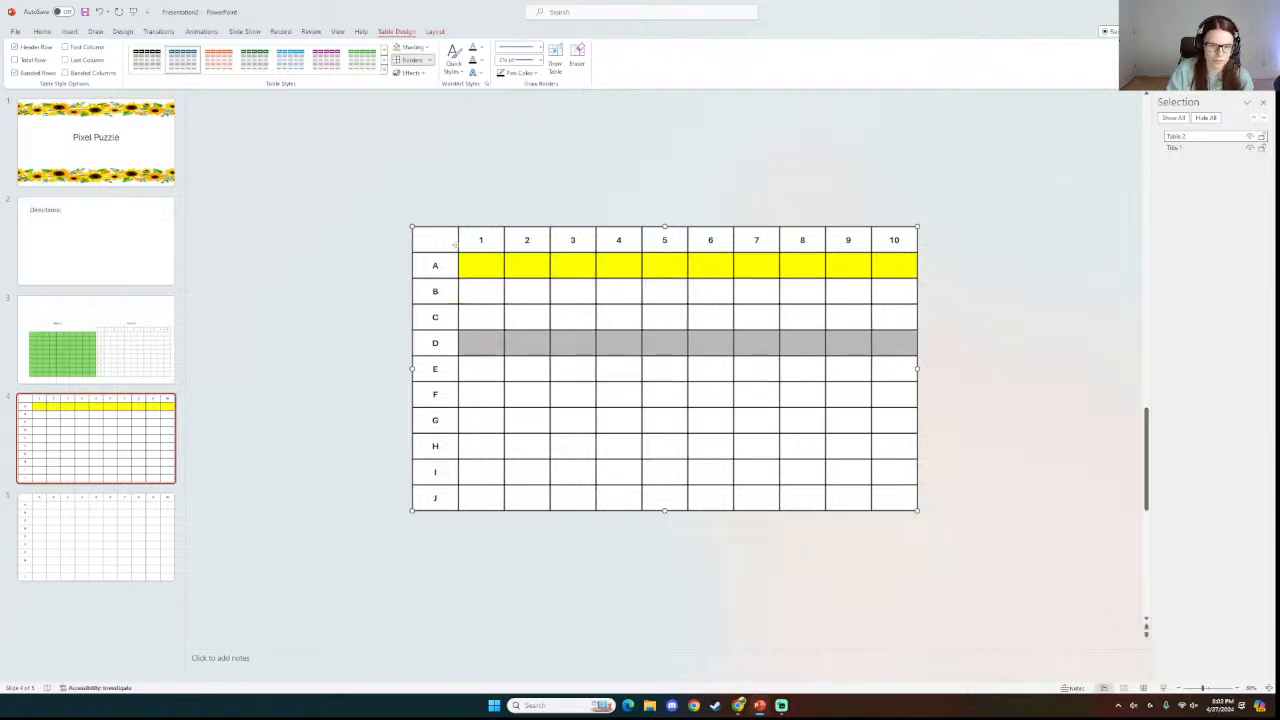
{"action": "left_click_drag", "start_coordinate": [484, 291], "coordinate": [900, 291]}
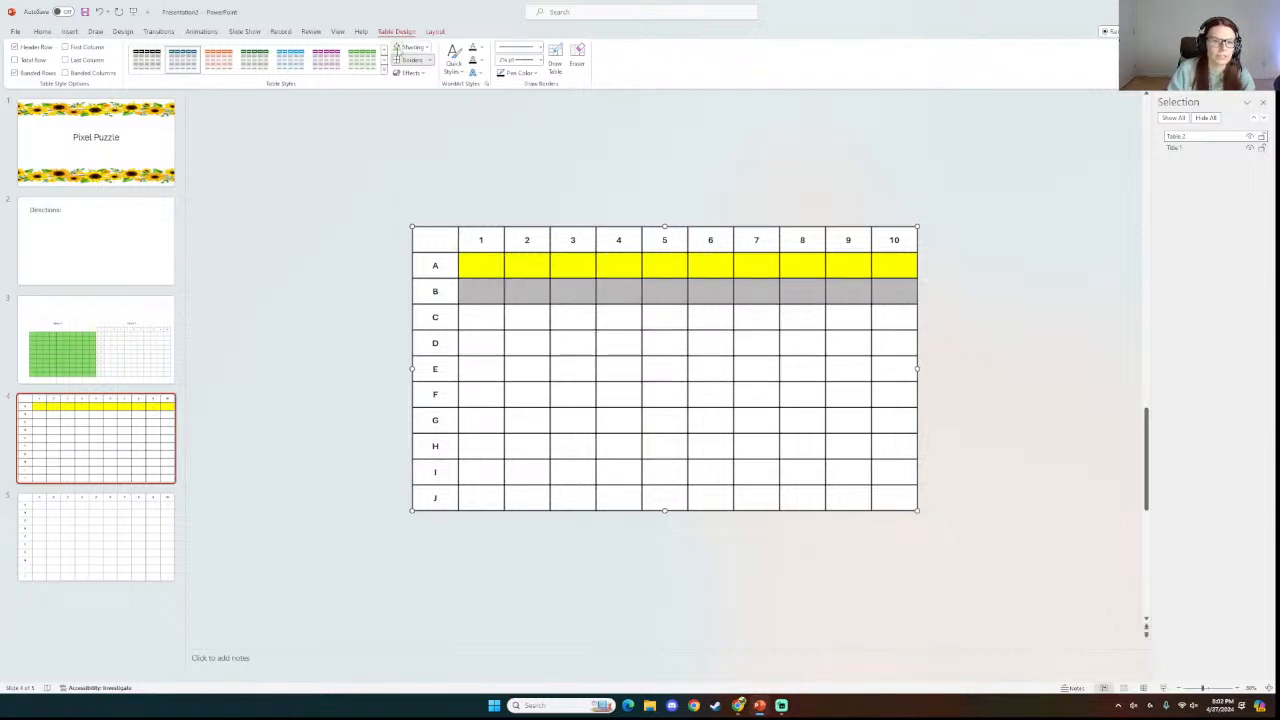
{"action": "left_click", "coordinate": [429, 47]}
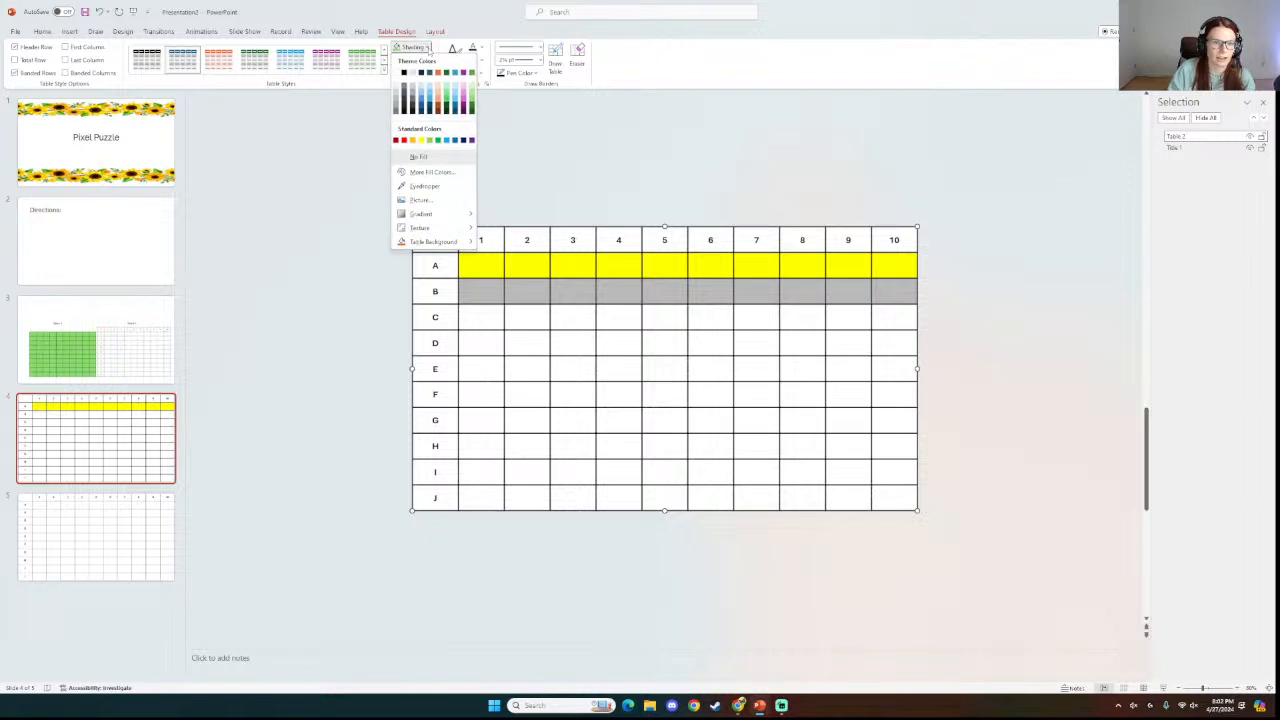
{"action": "left_click", "coordinate": [446, 140]}
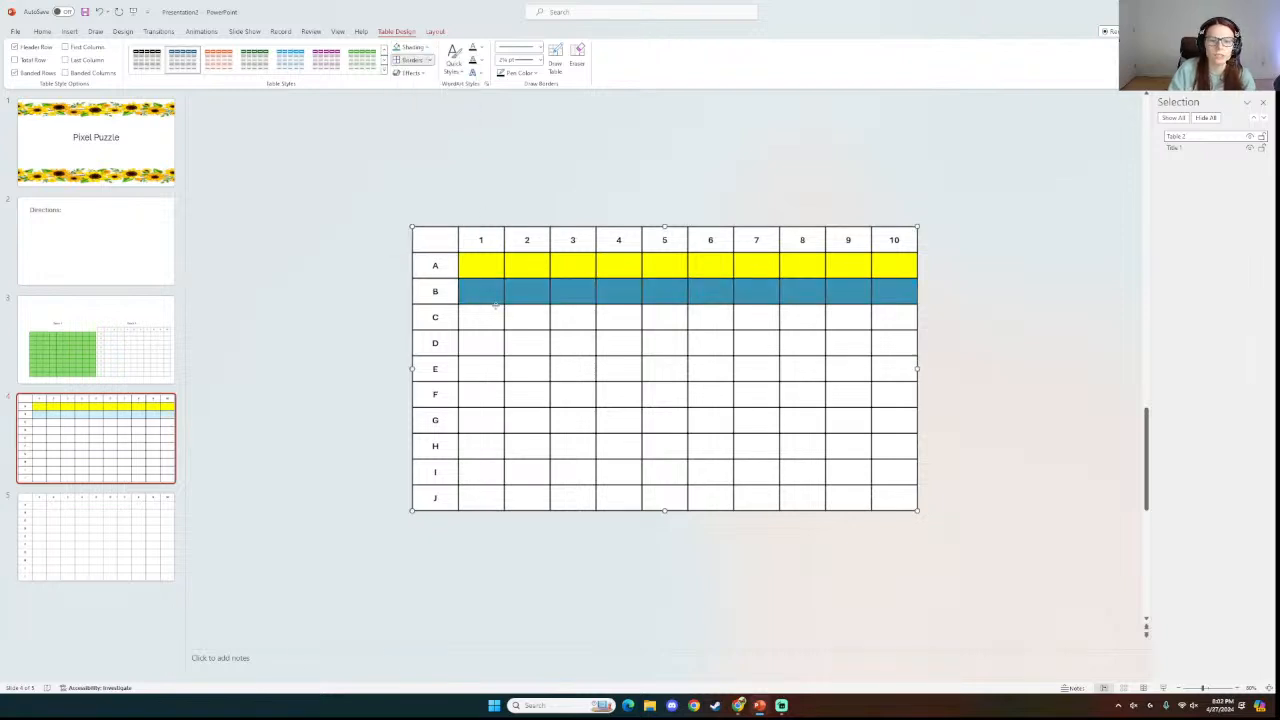
Shade columns 1 to 10 of row C yellow and of row D light blue.
{"action": "left_click_drag", "start_coordinate": [495, 306], "coordinate": [900, 316]}
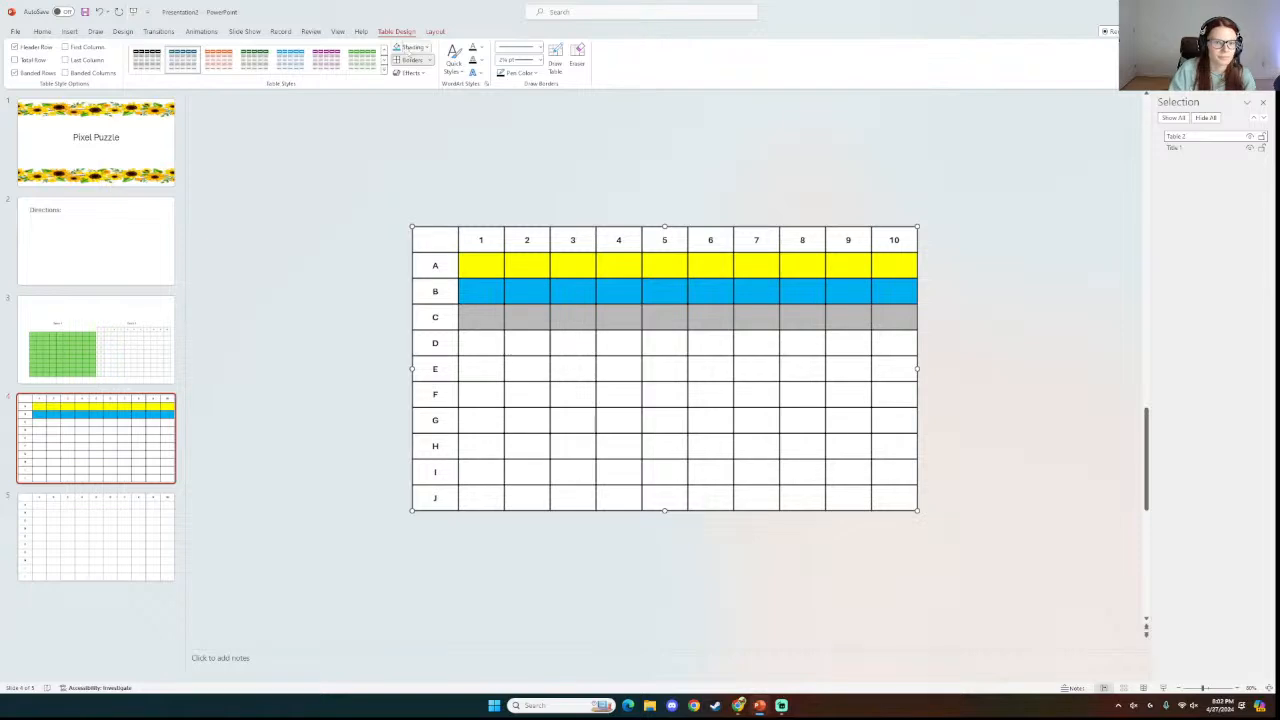
{"action": "left_click", "coordinate": [429, 50]}
{"action": "left_click", "coordinate": [429, 146]}
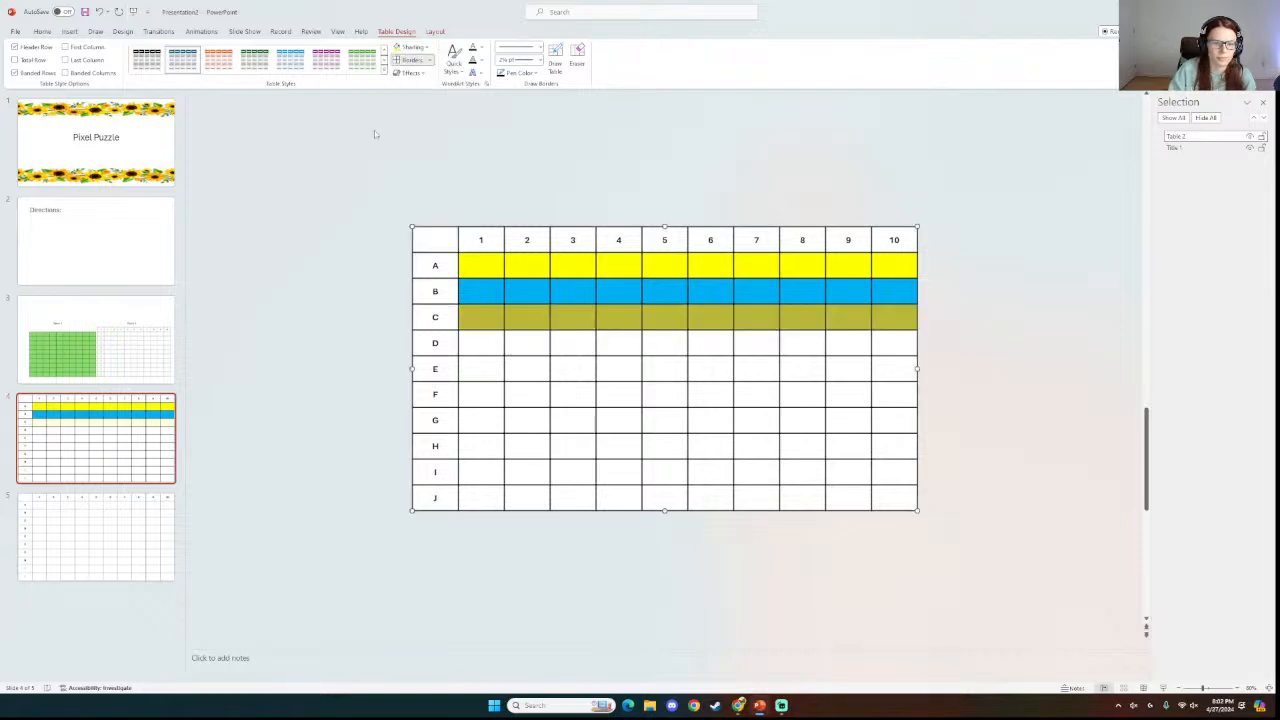
{"action": "mouse_move", "coordinate": [474, 336]}
{"action": "left_mouse_down"}
{"action": "mouse_move", "coordinate": [930, 375]}
{"action": "mouse_move", "coordinate": [943, 355]}
{"action": "left_mouse_up"}
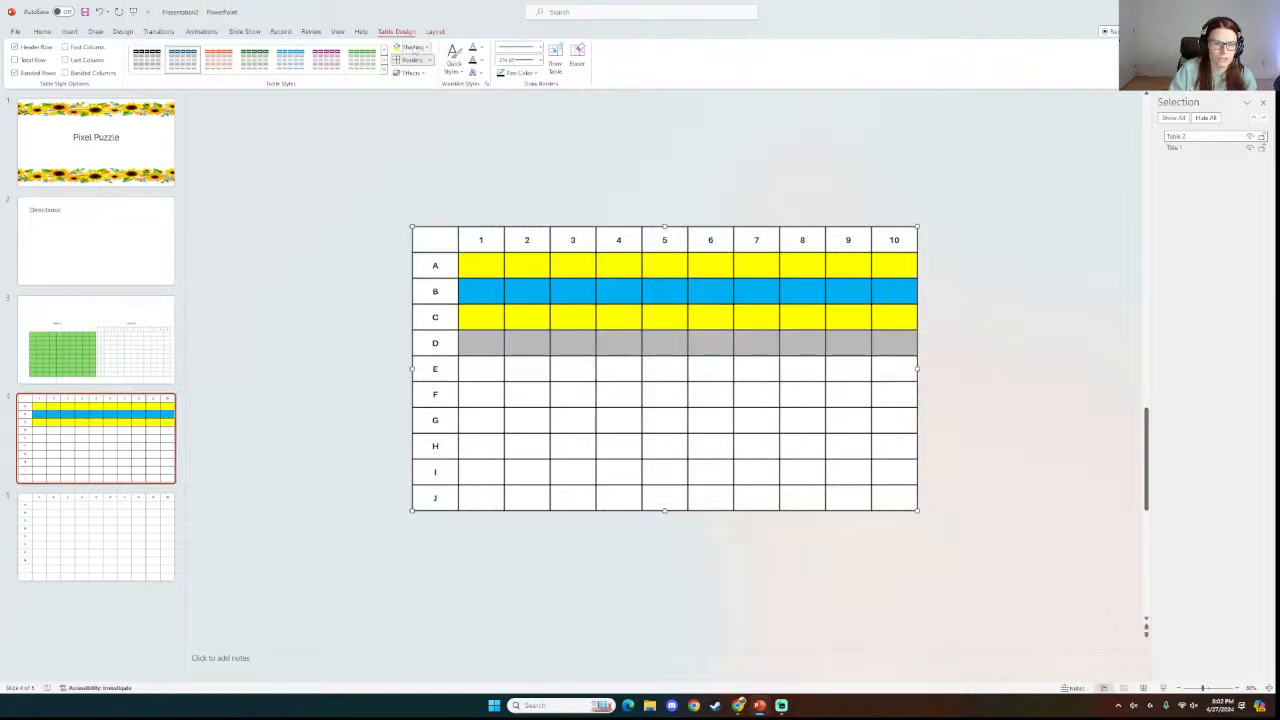
{"action": "left_click", "coordinate": [427, 48]}
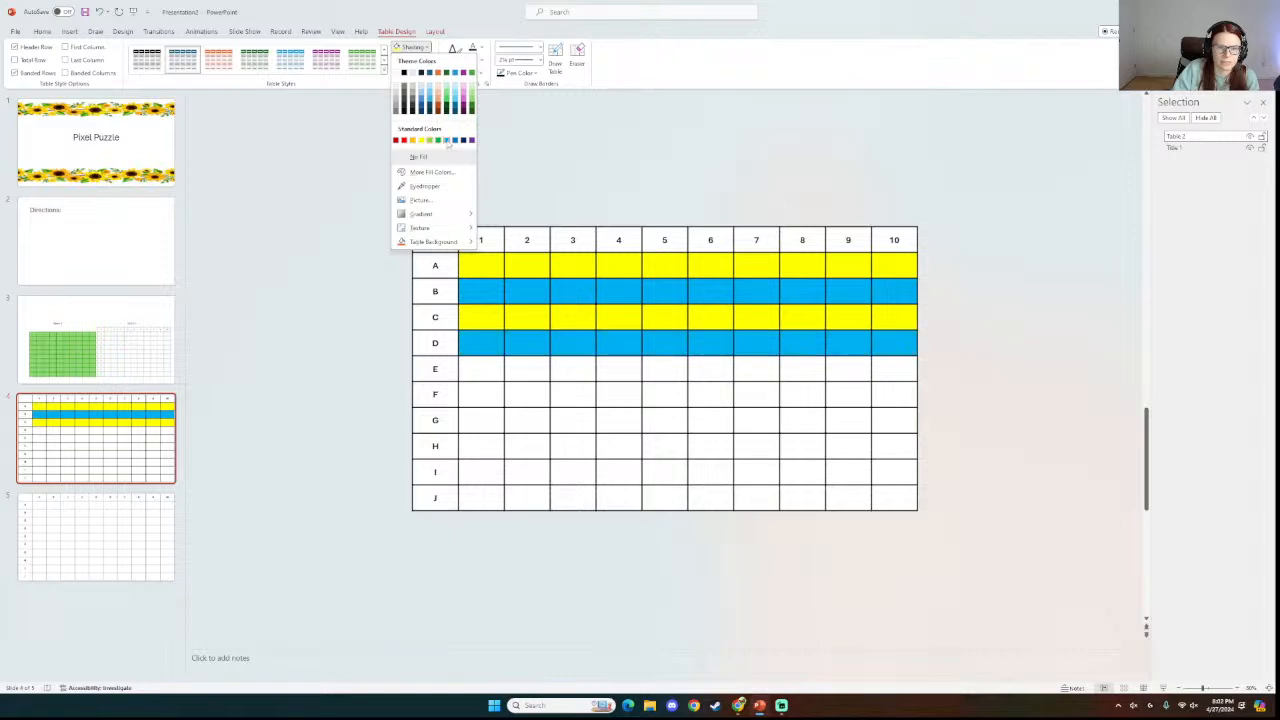
{"action": "left_click", "coordinate": [446, 140]}
Shade the row E cells under columns 1 to 10 yellow.
{"action": "left_click_drag", "start_coordinate": [476, 370], "coordinate": [905, 370]}
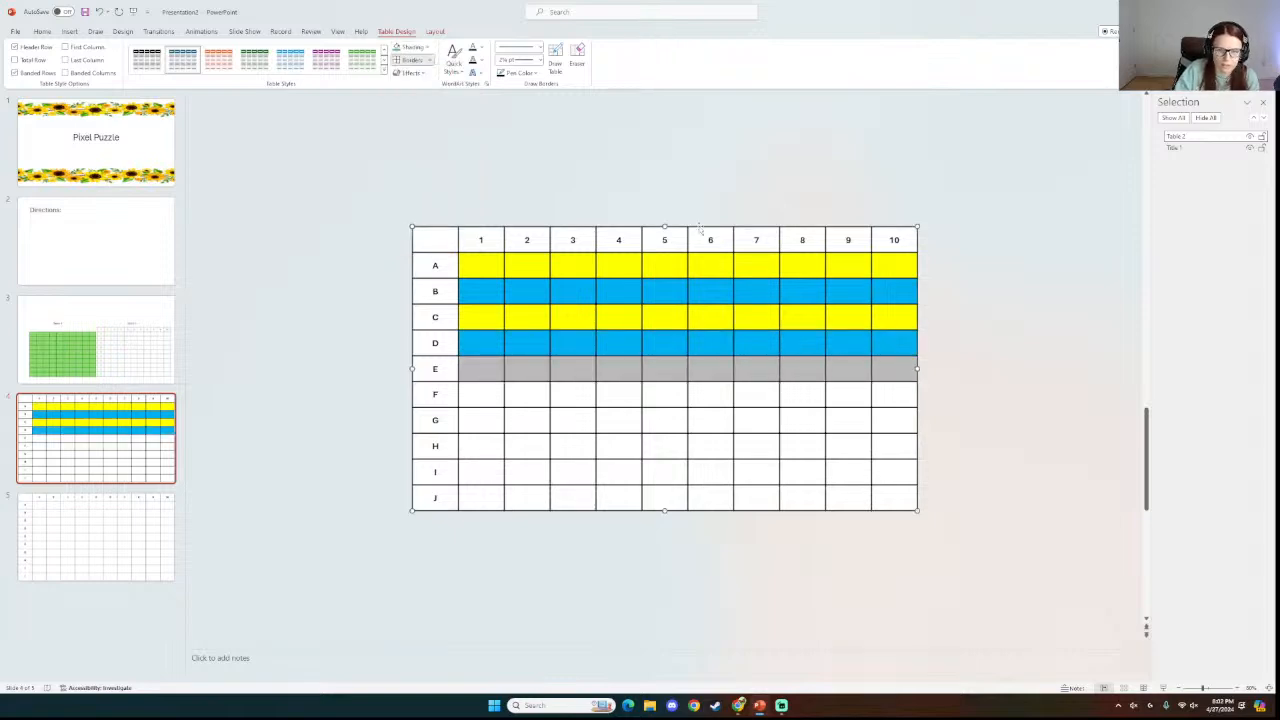
{"action": "left_click", "coordinate": [428, 48]}
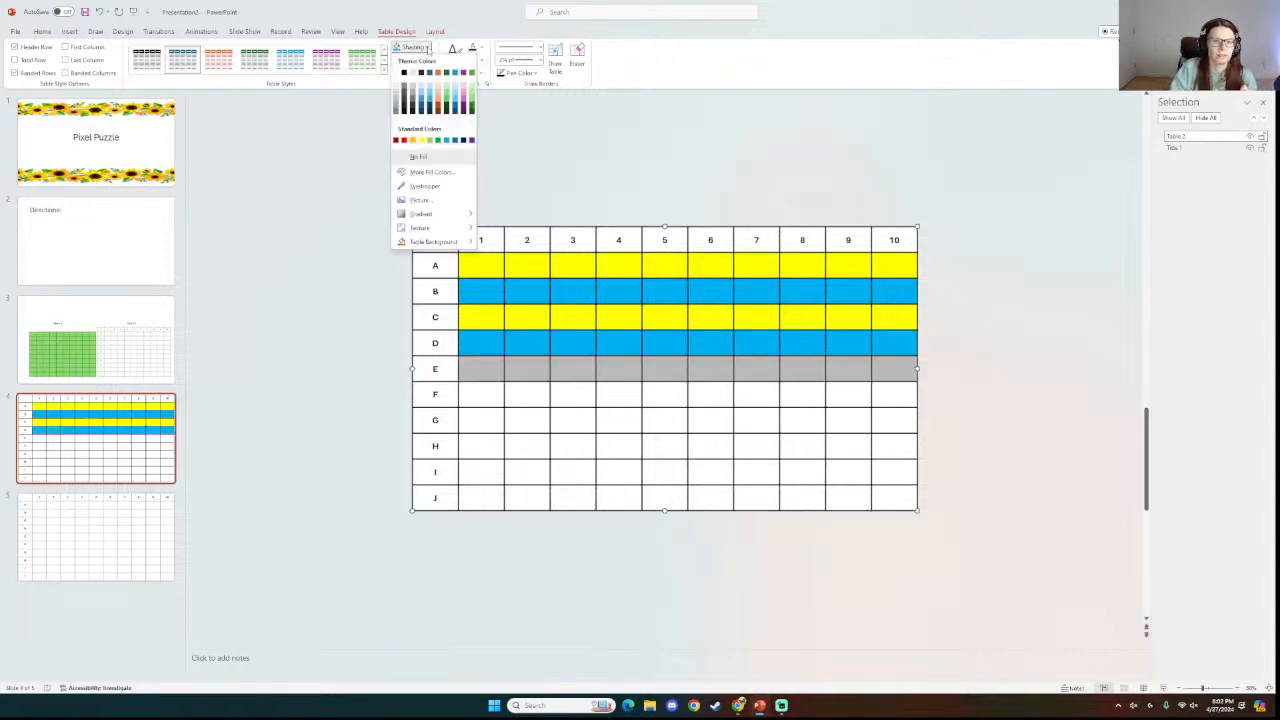
{"action": "left_click", "coordinate": [423, 145]}
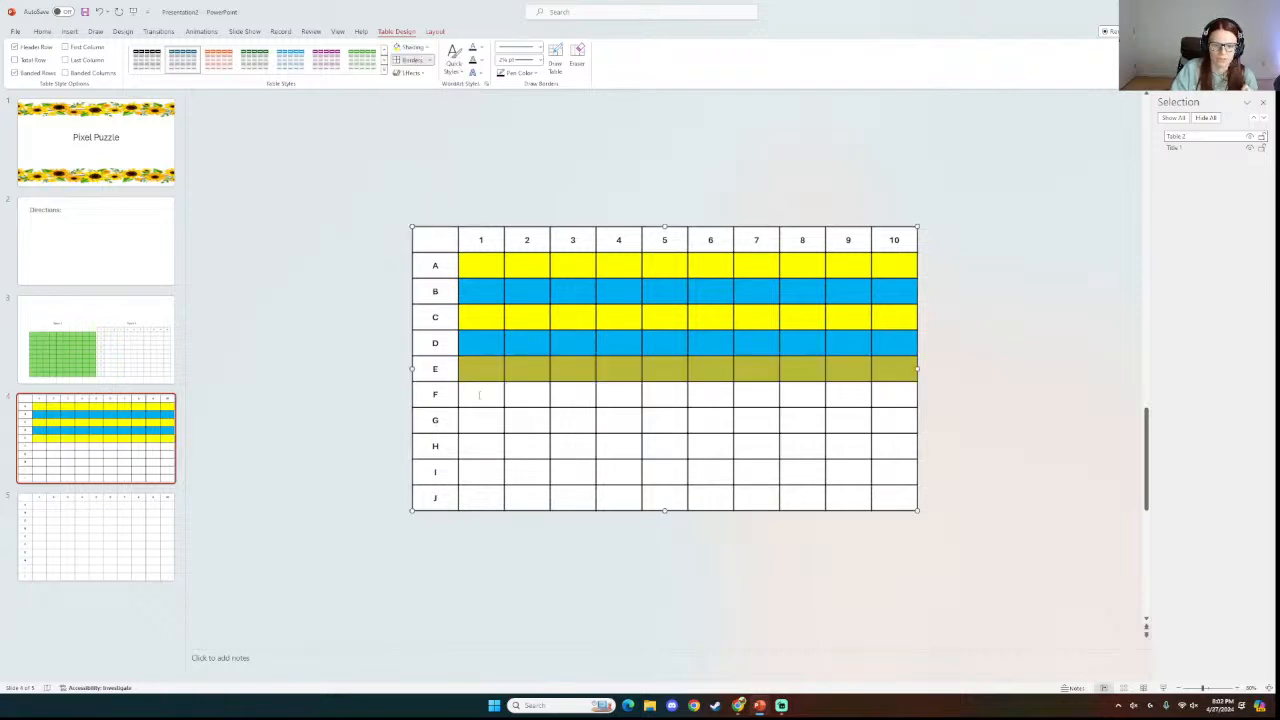
Shade columns 1 to 10 of row F light blue and of row G yellow in the slide 4 table.
{"action": "left_click_drag", "start_coordinate": [479, 394], "coordinate": [905, 394]}
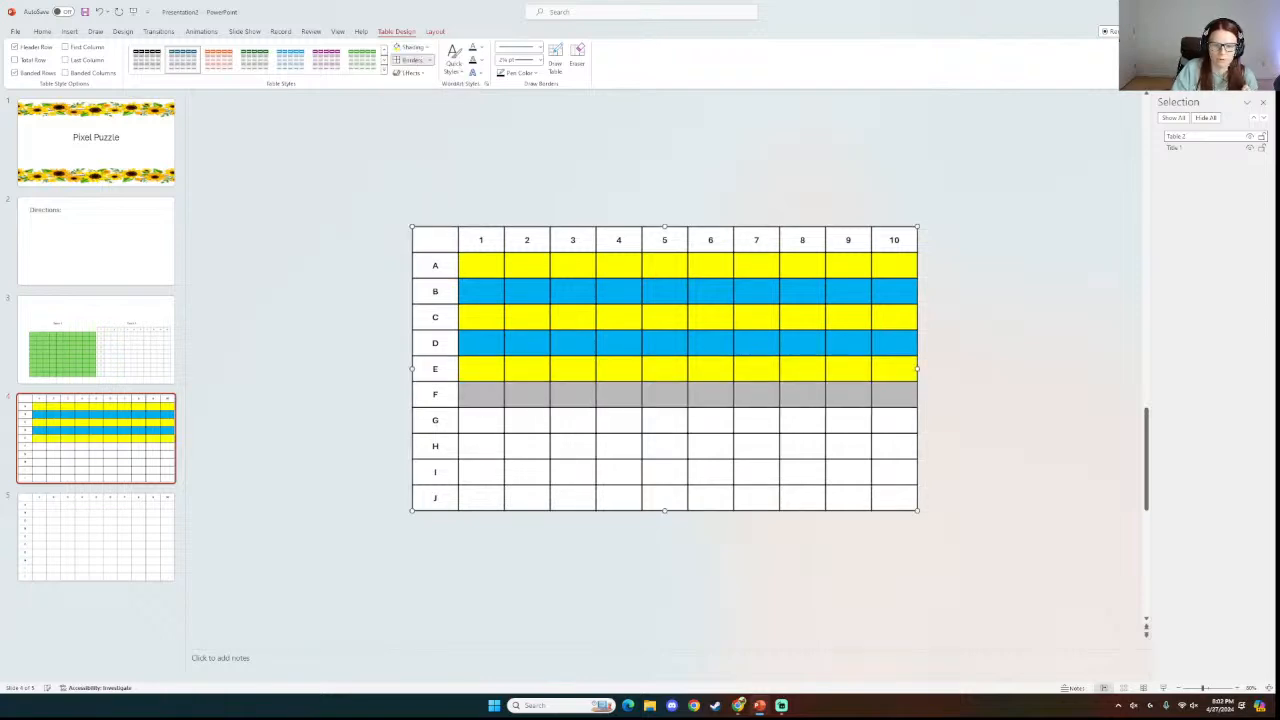
{"action": "left_click", "coordinate": [431, 61]}
{"action": "left_click", "coordinate": [431, 61]}
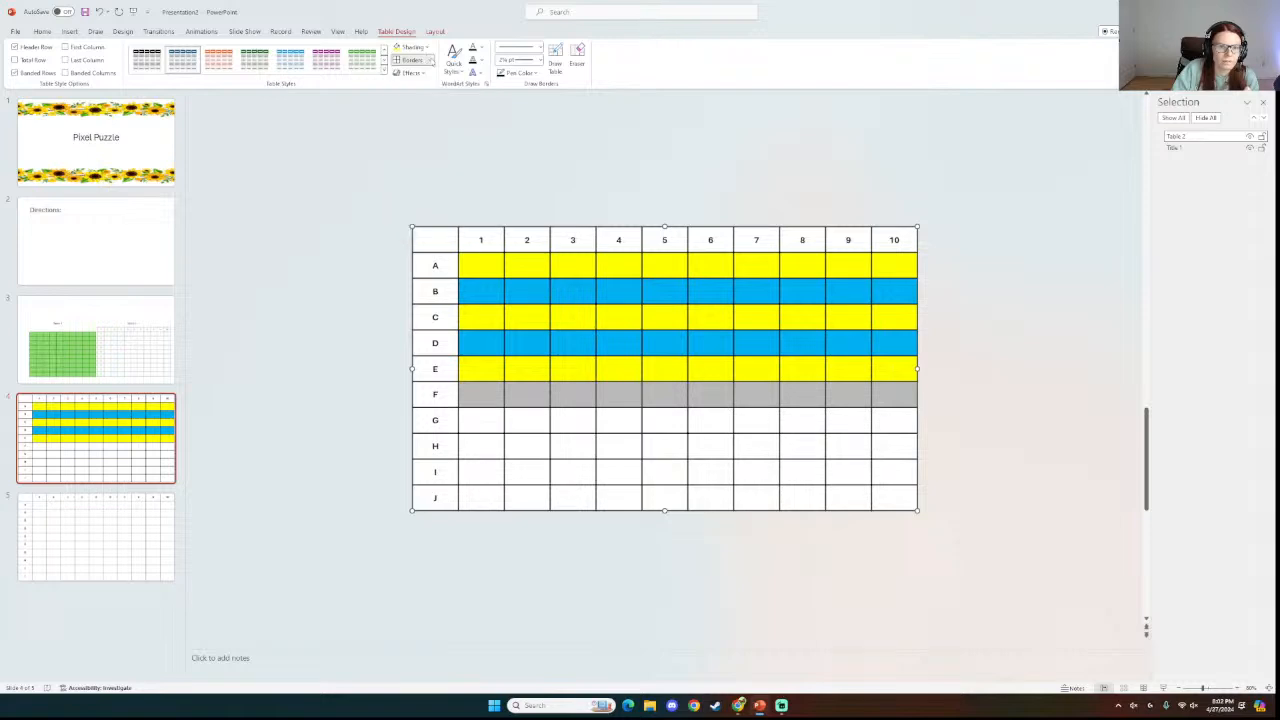
{"action": "left_click", "coordinate": [431, 61]}
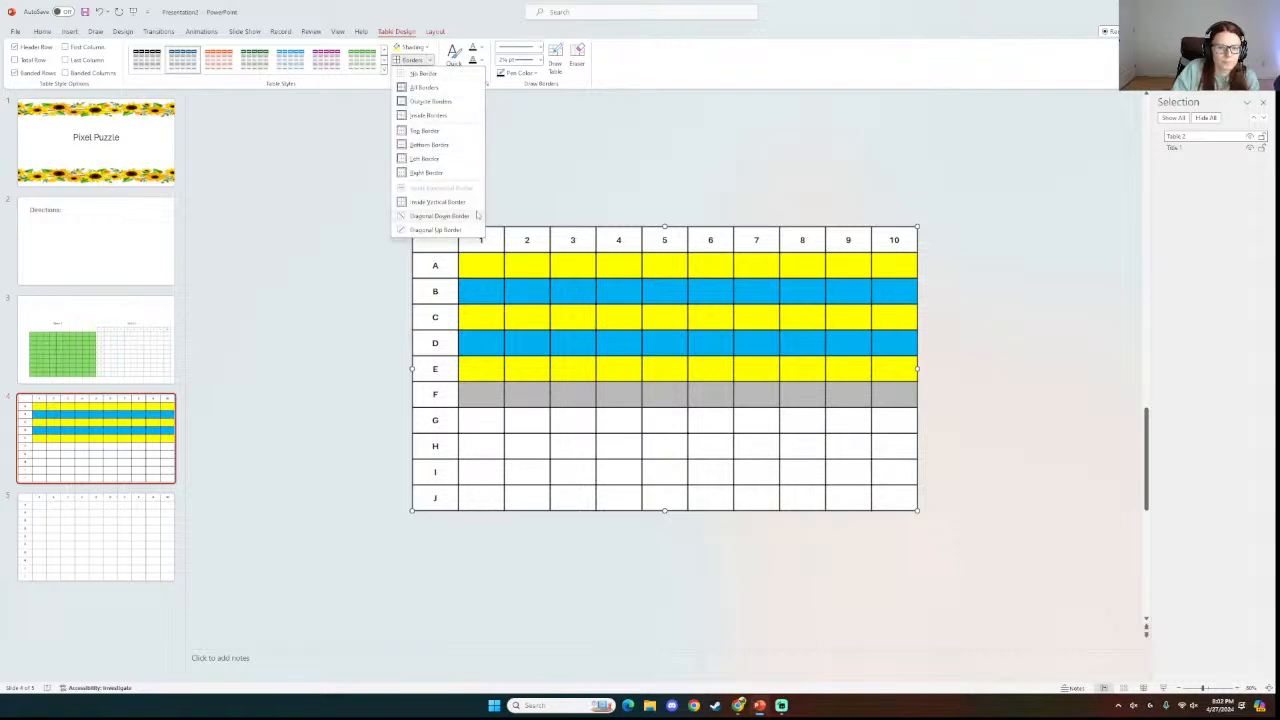
{"action": "left_click", "coordinate": [412, 48]}
{"action": "left_click", "coordinate": [412, 48]}
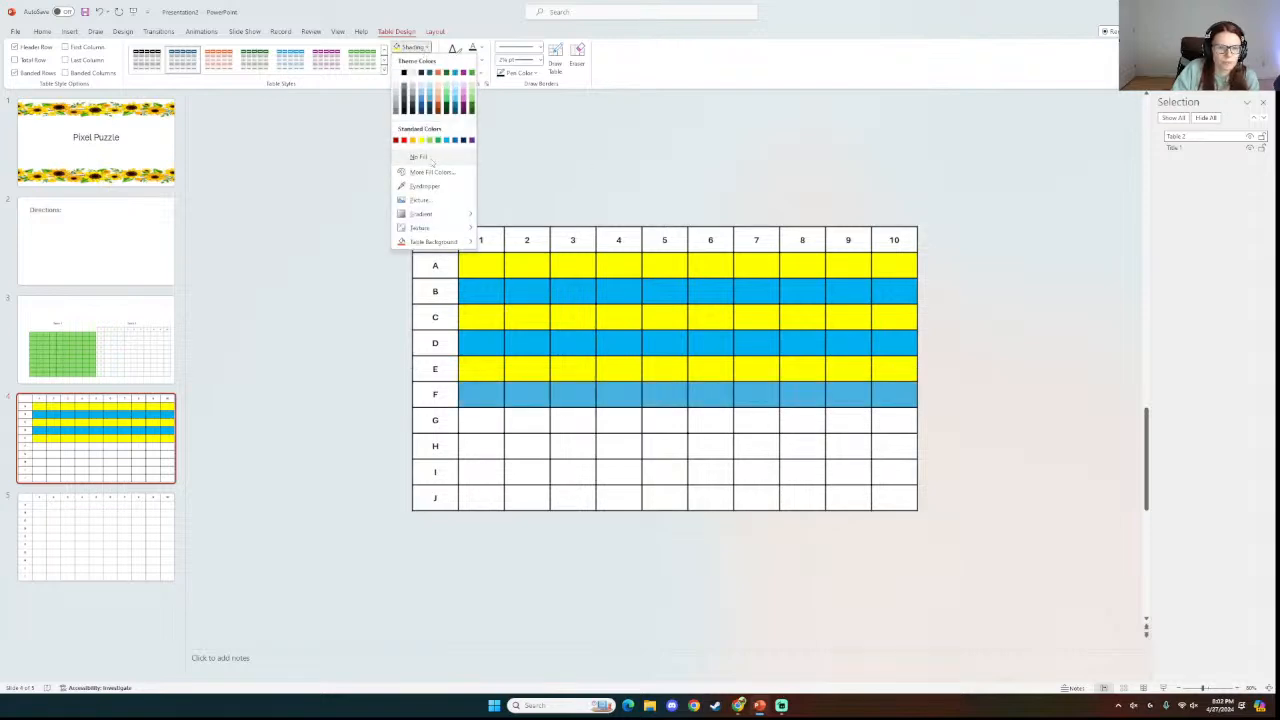
{"action": "left_click", "coordinate": [447, 141]}
{"action": "left_click_drag", "start_coordinate": [475, 420], "coordinate": [900, 421]}
{"action": "left_click", "coordinate": [425, 48]}
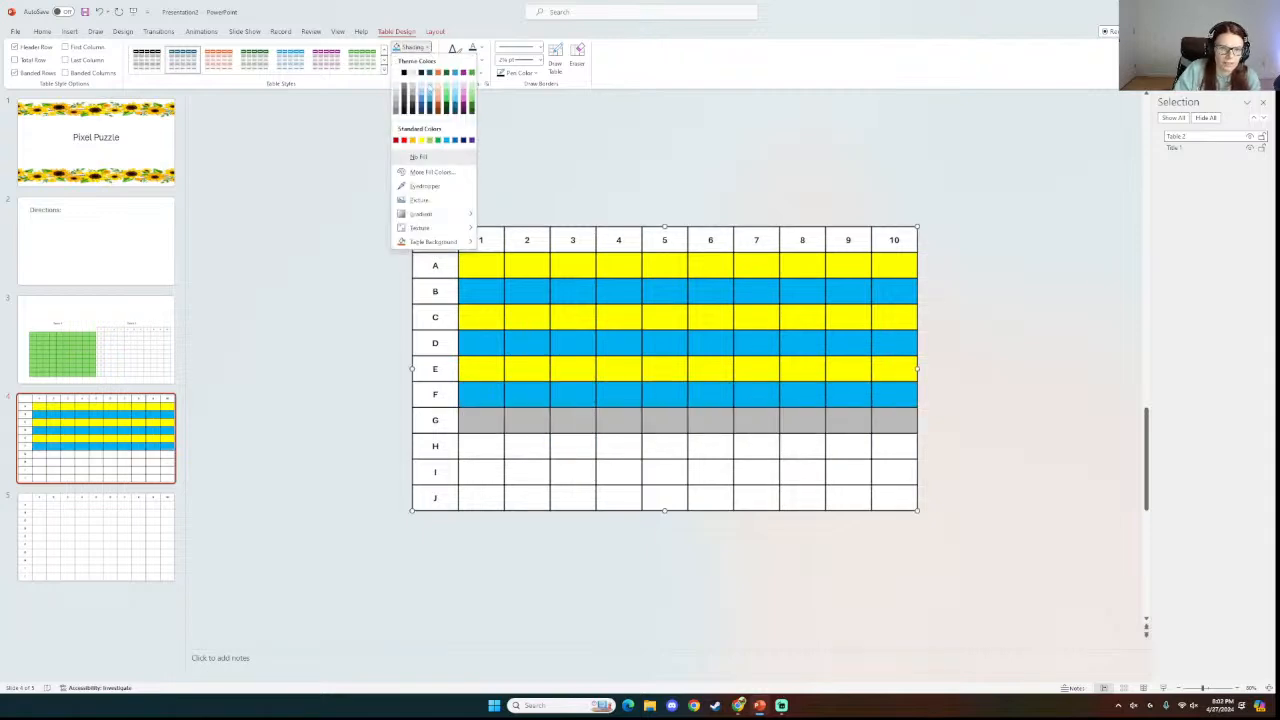
{"action": "left_click", "coordinate": [399, 131]}
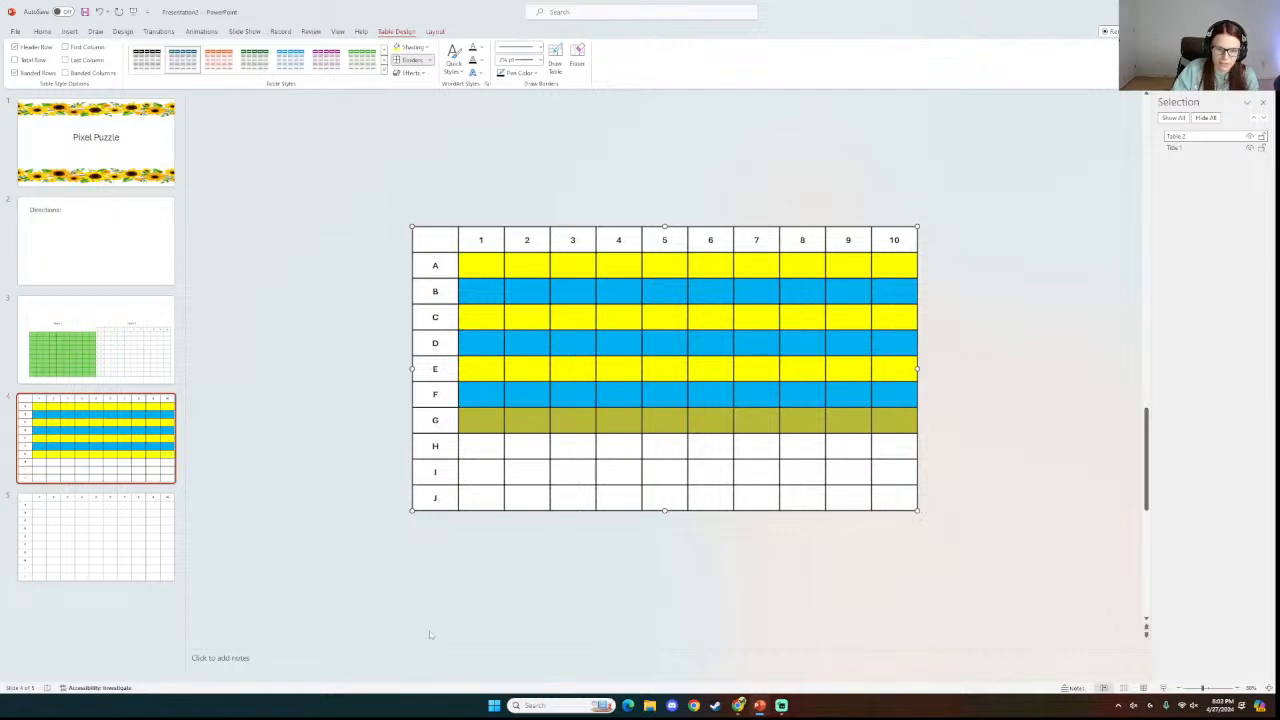
Shade columns 1 to 10 of rows H and J light blue and of row I yellow.
{"action": "left_click_drag", "start_coordinate": [475, 446], "coordinate": [905, 446]}
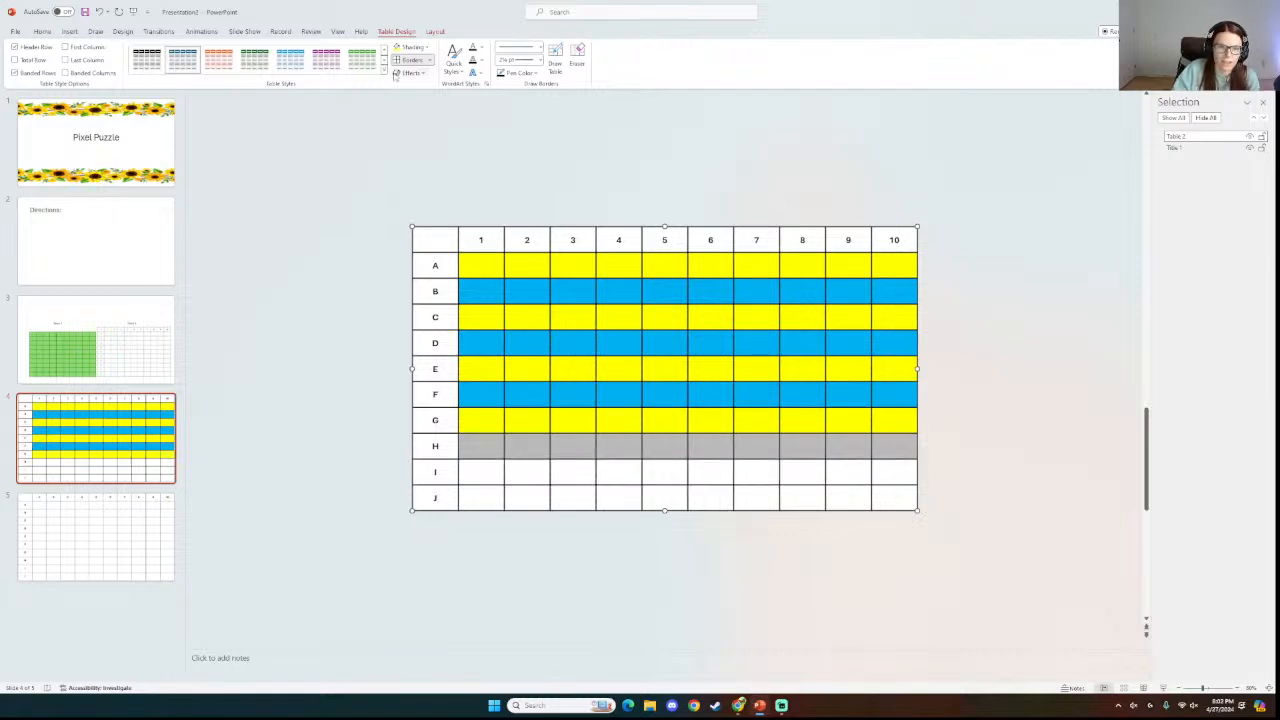
{"action": "left_click", "coordinate": [426, 48]}
{"action": "left_click", "coordinate": [447, 140]}
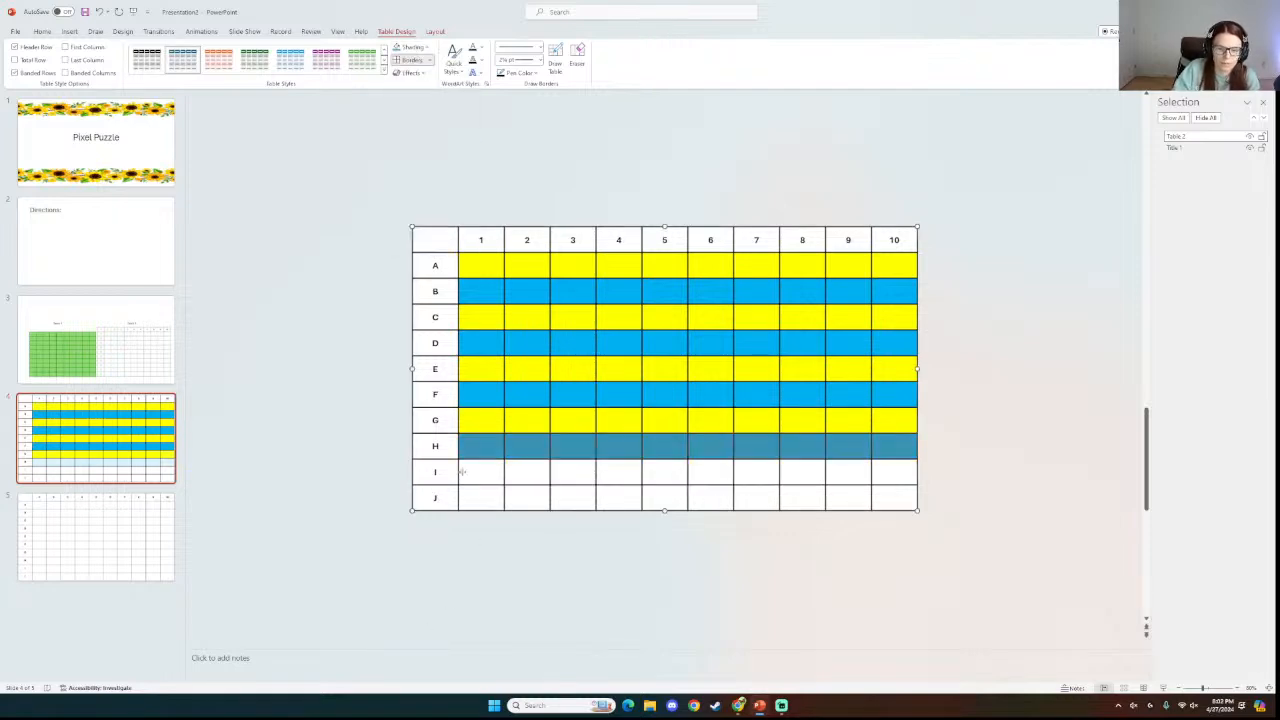
{"action": "left_click_drag", "start_coordinate": [477, 478], "coordinate": [905, 472]}
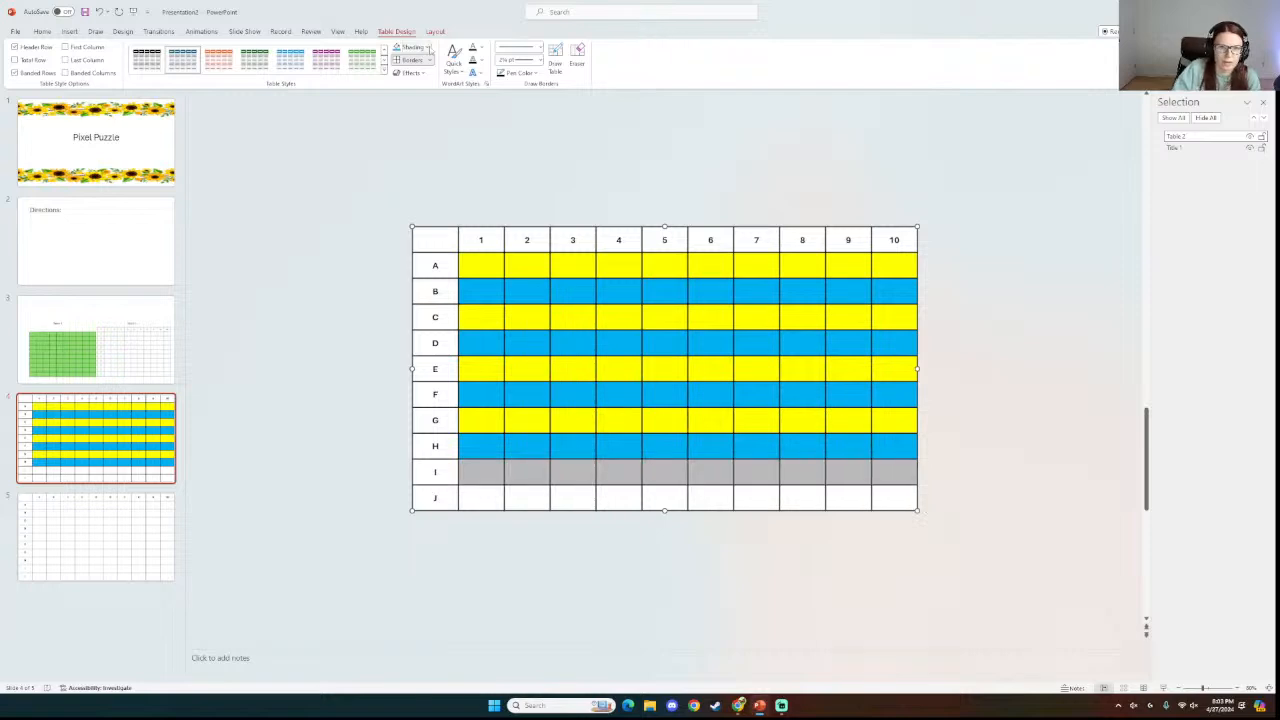
{"action": "left_click", "coordinate": [426, 48]}
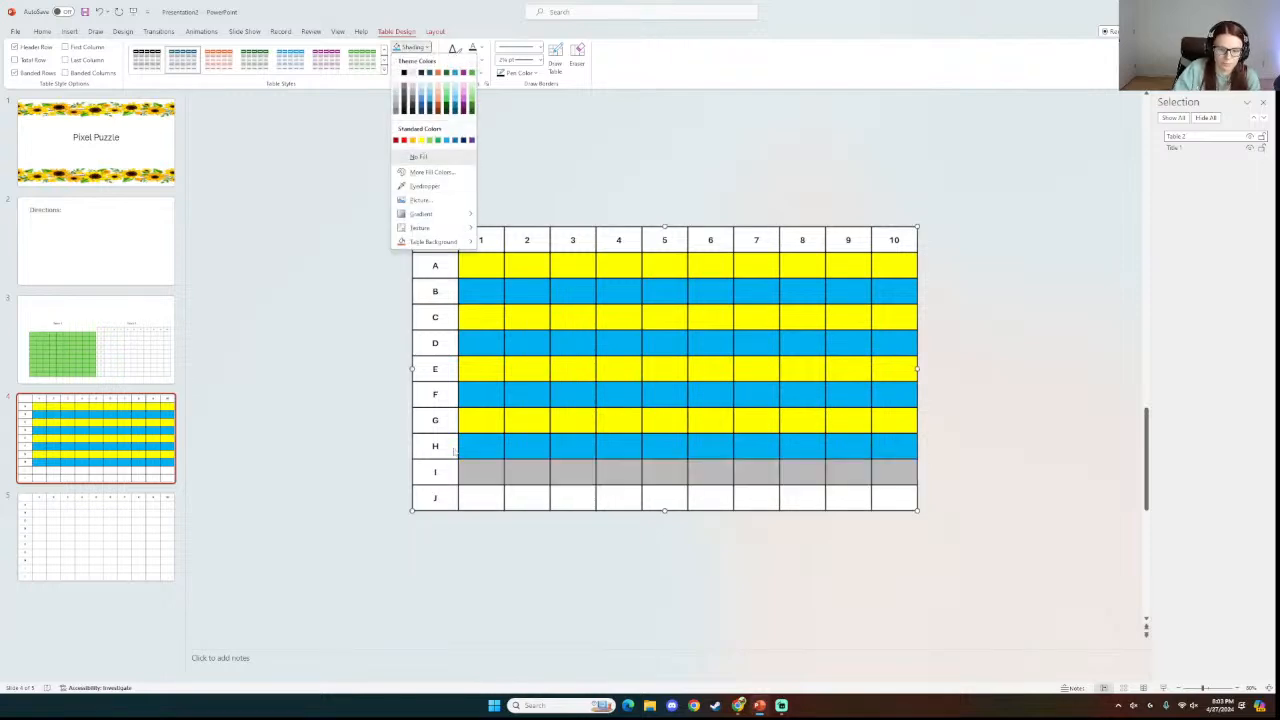
{"action": "left_click", "coordinate": [419, 140]}
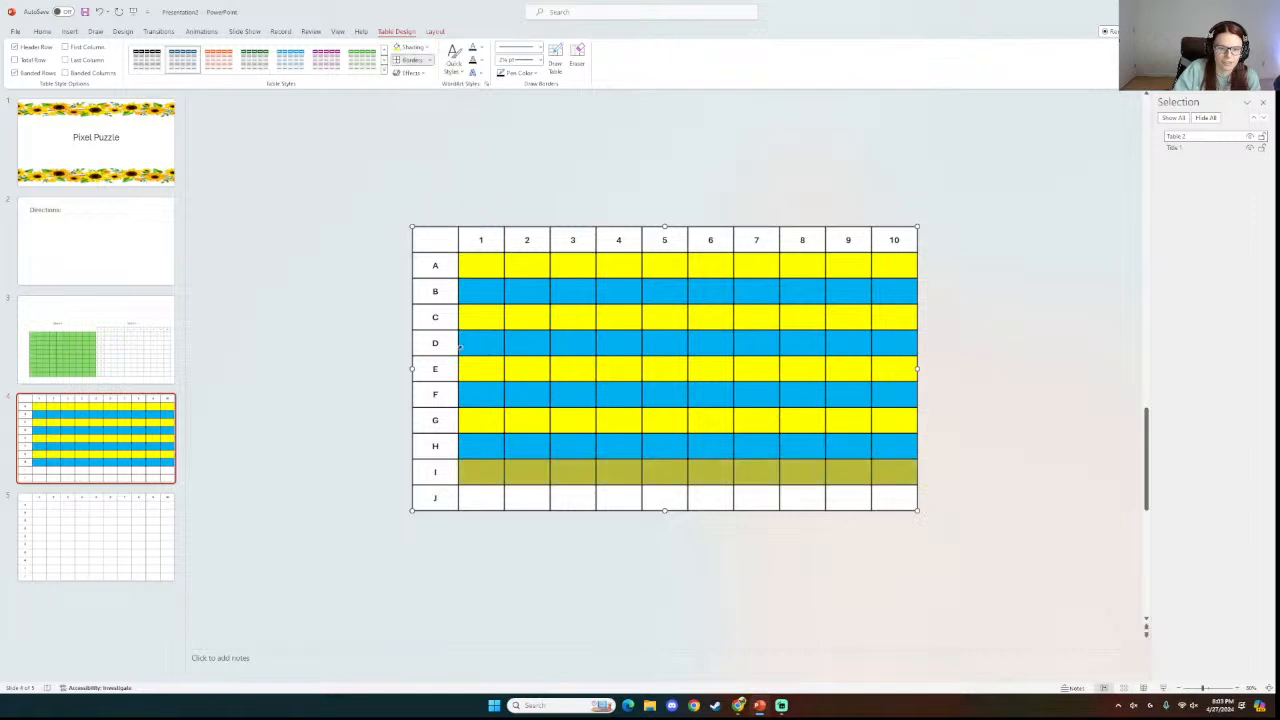
{"action": "left_click_drag", "start_coordinate": [473, 490], "coordinate": [905, 497]}
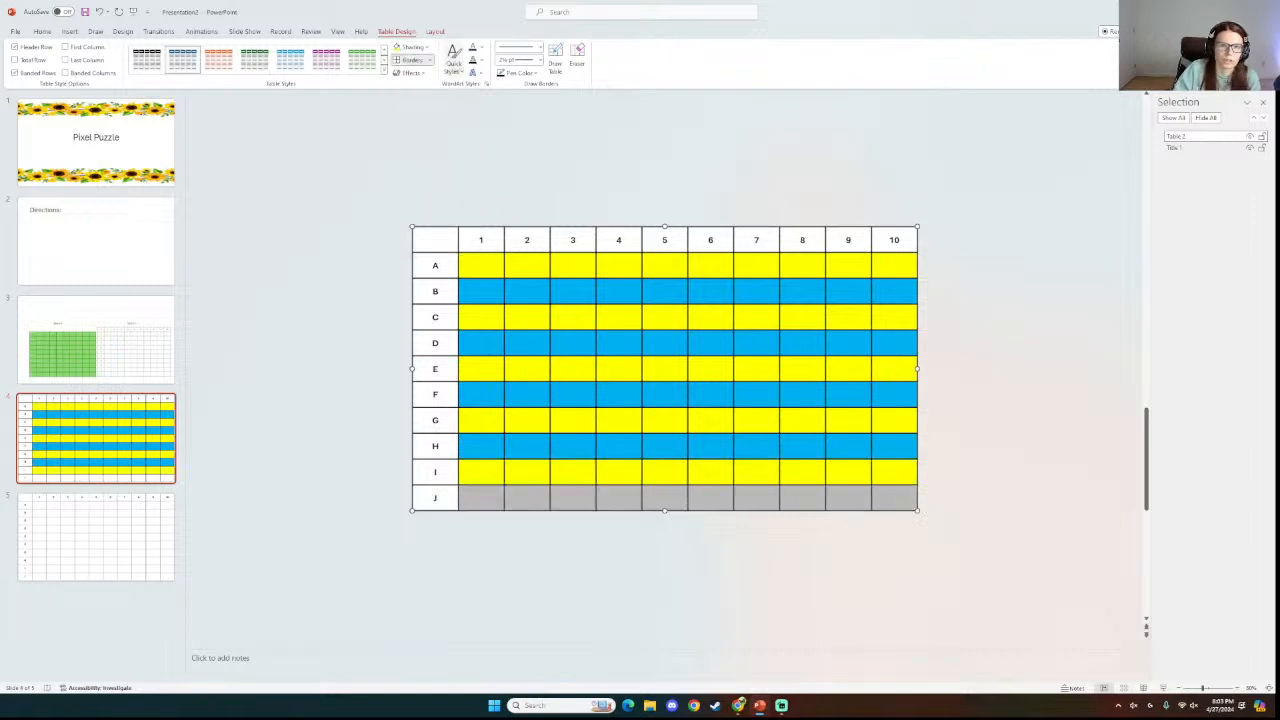
{"action": "left_click", "coordinate": [428, 47]}
{"action": "left_click", "coordinate": [450, 140]}
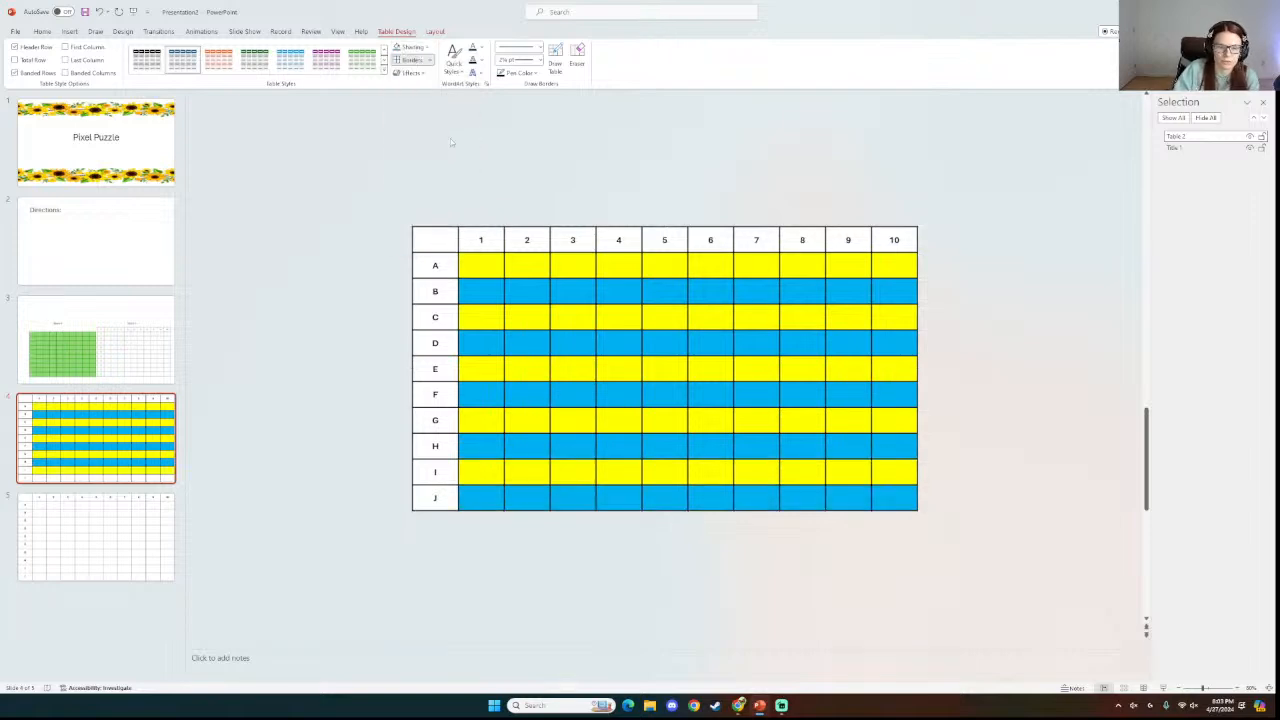
{"action": "left_click", "coordinate": [368, 215]}
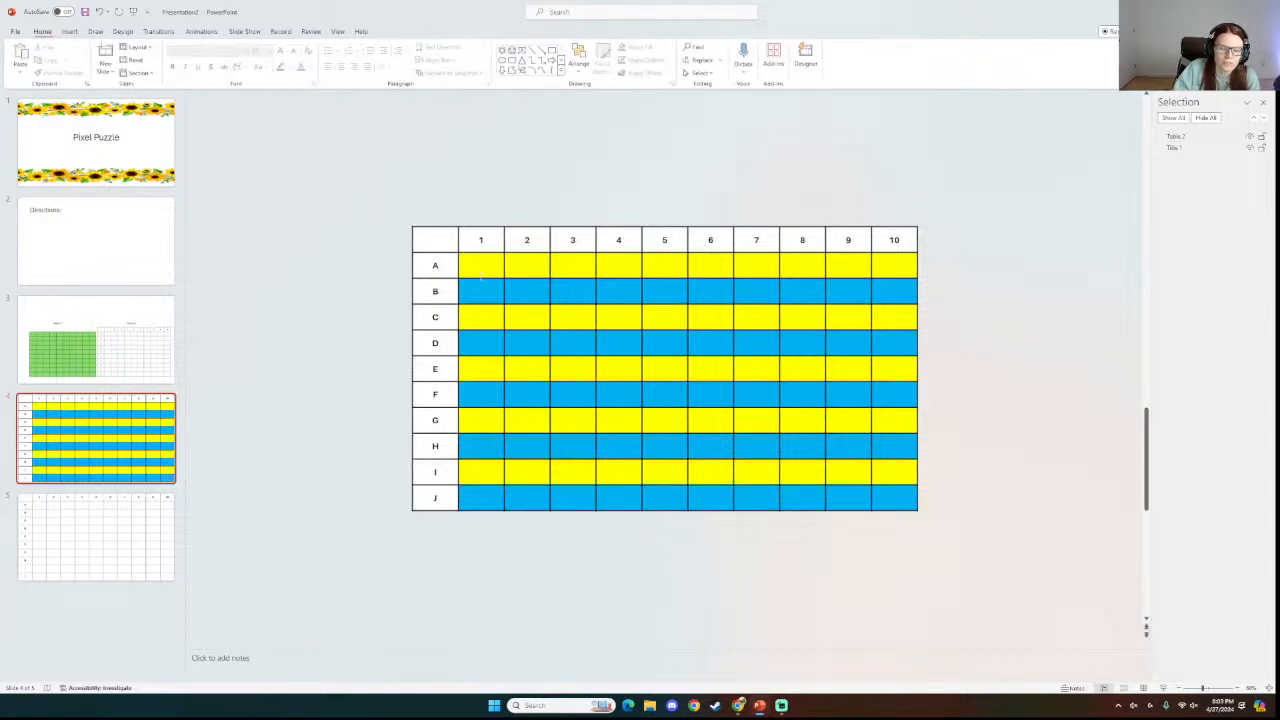
Shade columns 2 and 4 of the table red from row A to row J.
{"action": "left_click_drag", "start_coordinate": [530, 266], "coordinate": [548, 490]}
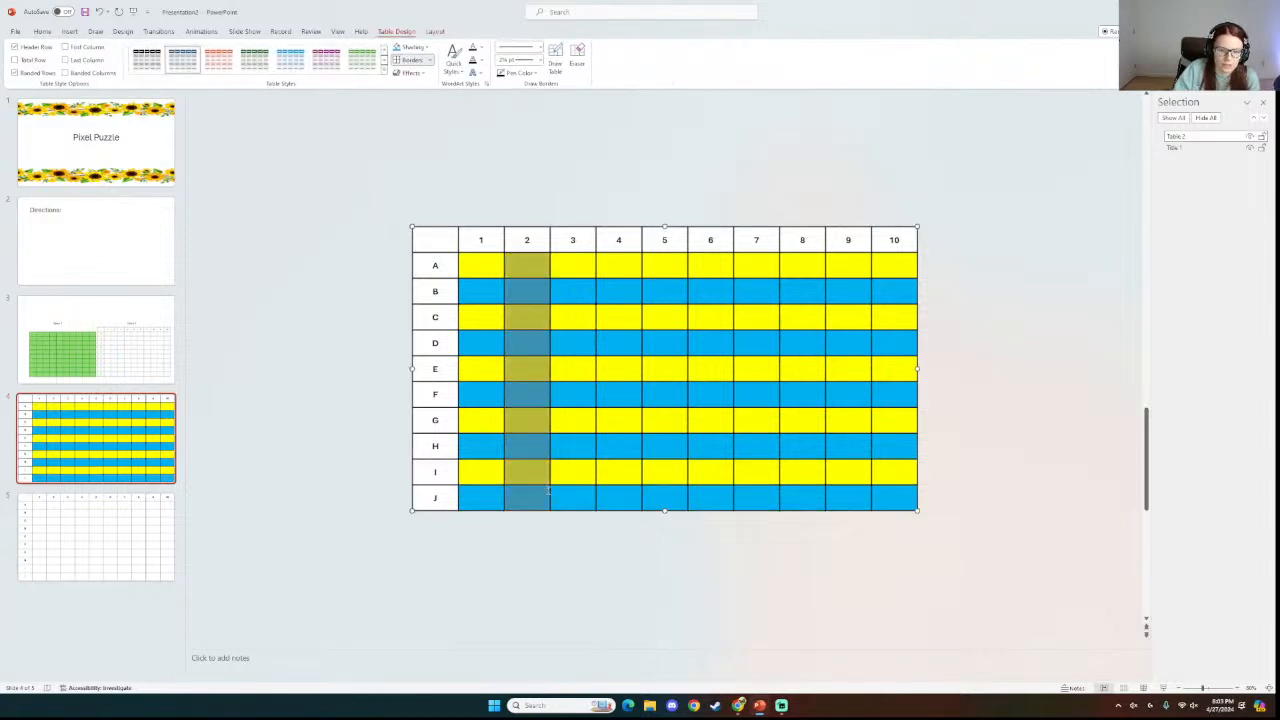
{"action": "left_click", "coordinate": [428, 47]}
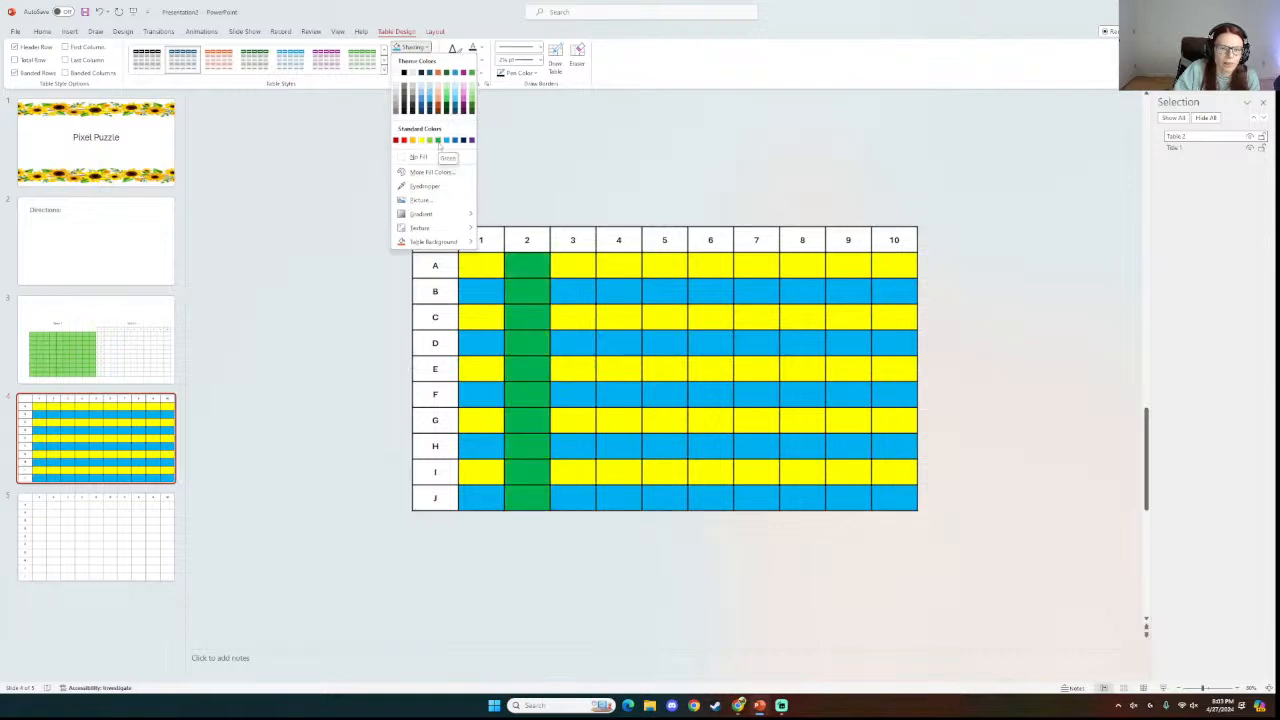
{"action": "left_click", "coordinate": [403, 140]}
{"action": "mouse_move", "coordinate": [602, 260]}
{"action": "left_mouse_down"}
{"action": "mouse_move", "coordinate": [618, 345]}
{"action": "mouse_move", "coordinate": [618, 498]}
{"action": "left_mouse_up"}
{"action": "left_click", "coordinate": [428, 47]}
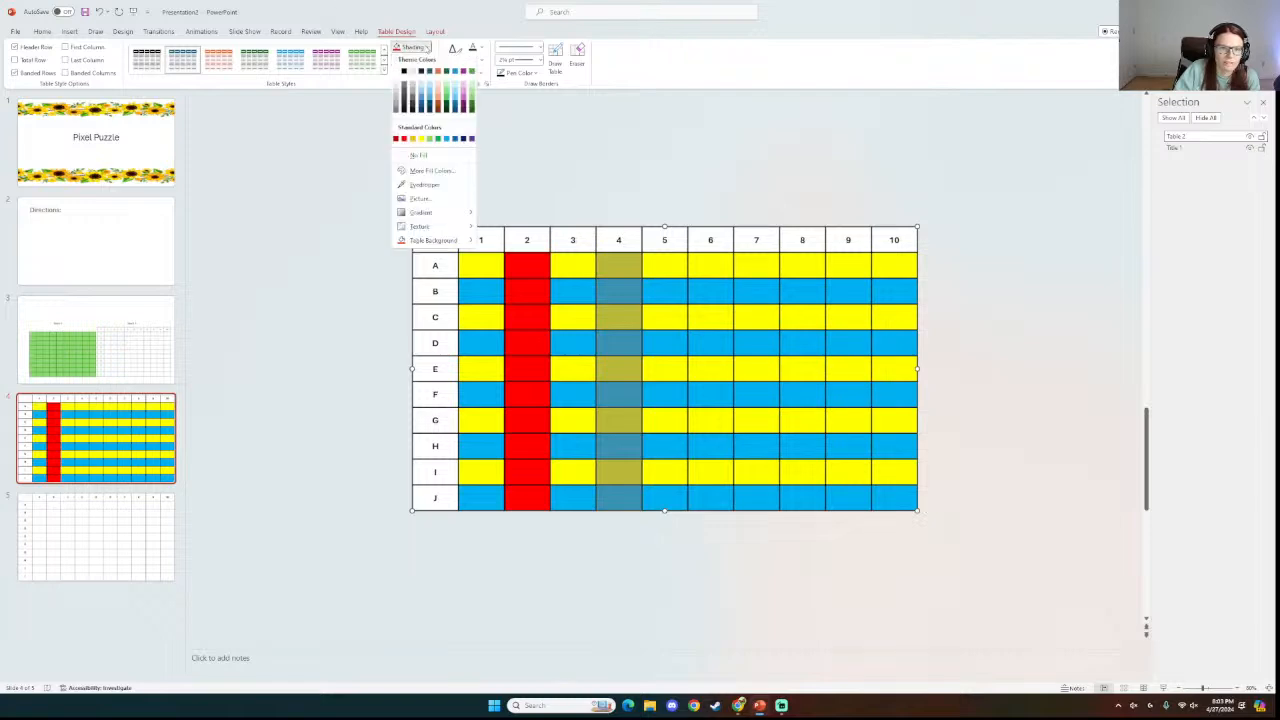
{"action": "left_click", "coordinate": [404, 139]}
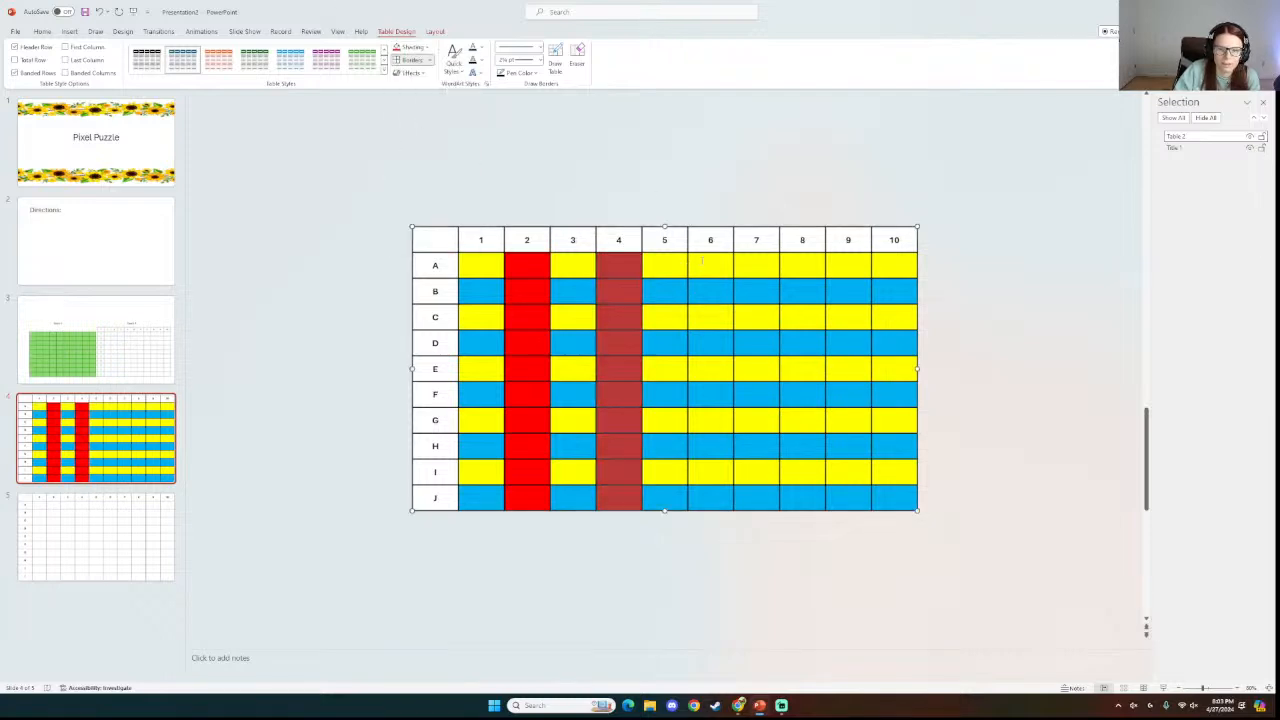
Shade columns 6, 8 and 10 of the table red from row A to row J.
{"action": "left_click_drag", "start_coordinate": [703, 261], "coordinate": [712, 484]}
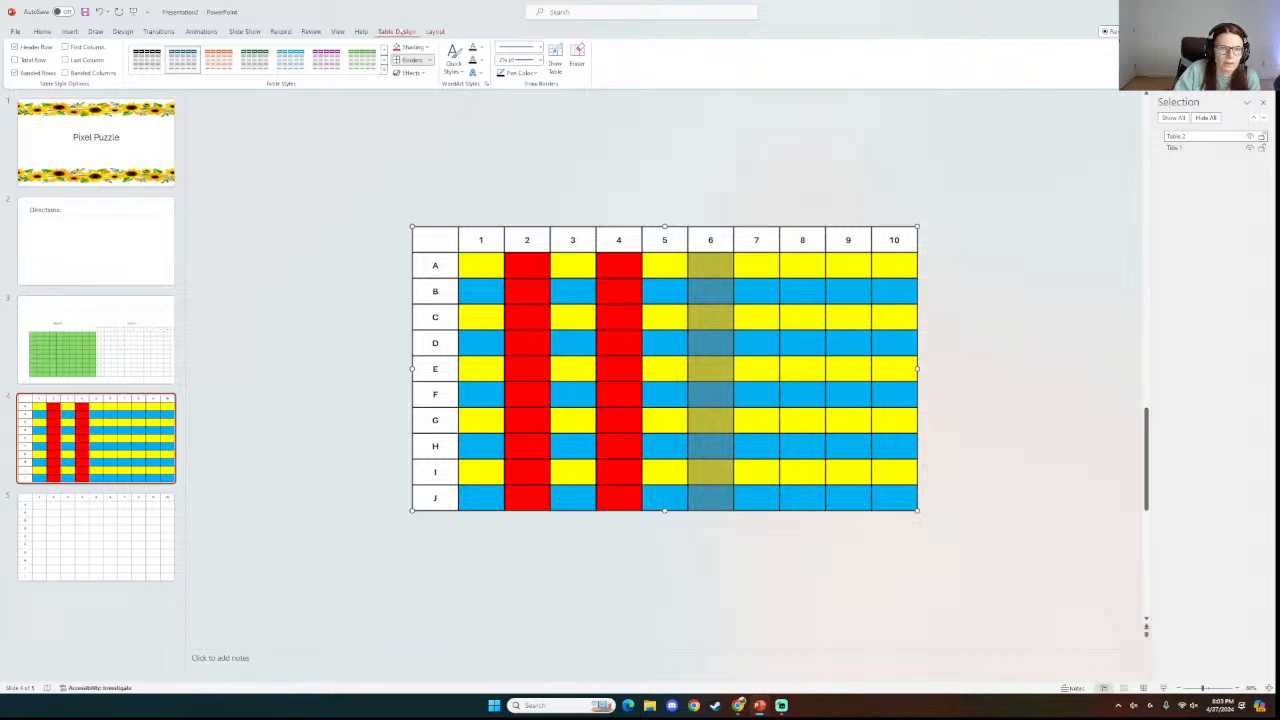
{"action": "left_click", "coordinate": [397, 47]}
{"action": "left_click_drag", "start_coordinate": [802, 262], "coordinate": [808, 500]}
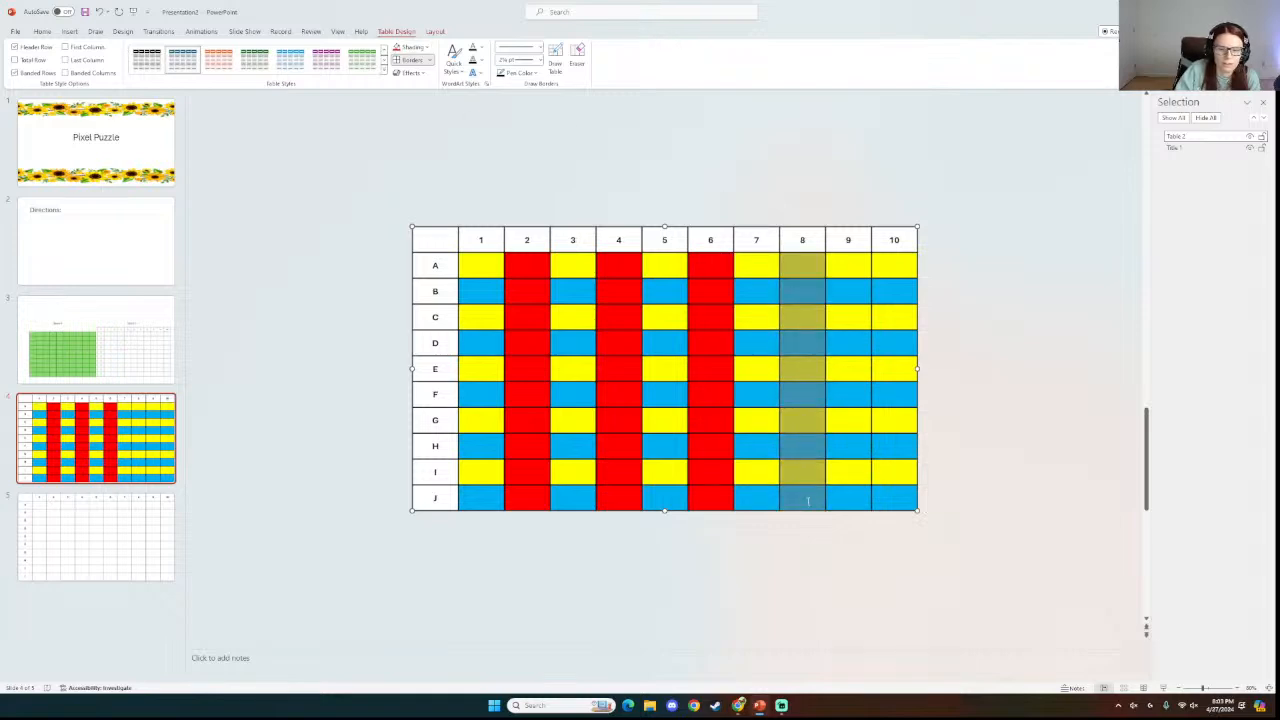
{"action": "left_click", "coordinate": [397, 47]}
{"action": "left_click_drag", "start_coordinate": [893, 263], "coordinate": [896, 500]}
{"action": "left_click", "coordinate": [397, 47]}
{"action": "left_click", "coordinate": [375, 325]}
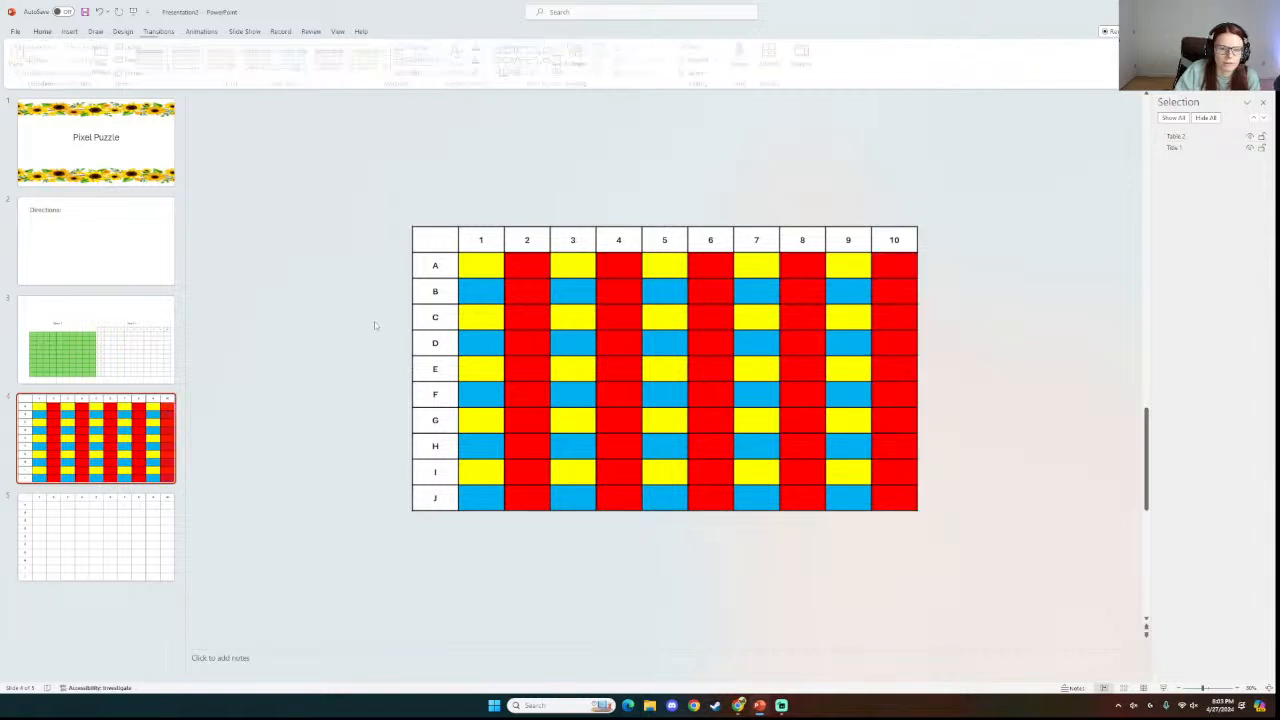
Shade rows B and D light blue across columns 1 to 10, covering their red cells.
{"action": "left_click_drag", "start_coordinate": [458, 290], "coordinate": [900, 295]}
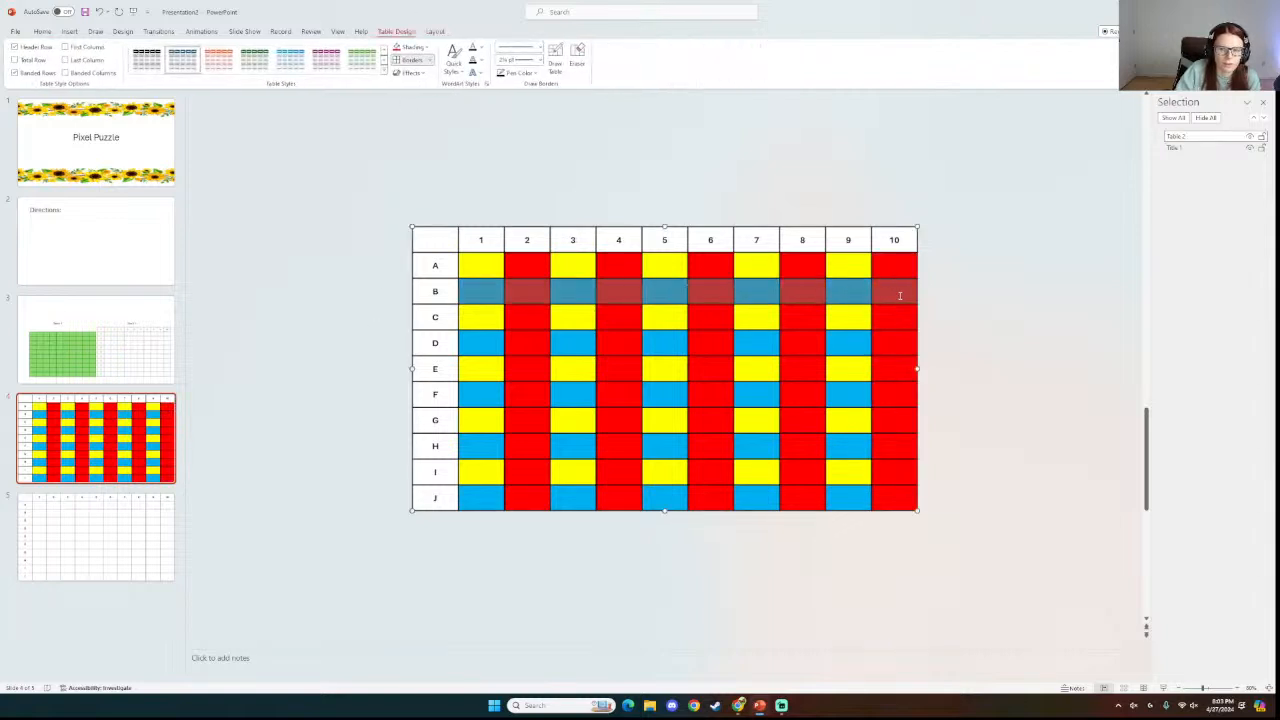
{"action": "left_click", "coordinate": [428, 47]}
{"action": "left_click", "coordinate": [452, 143]}
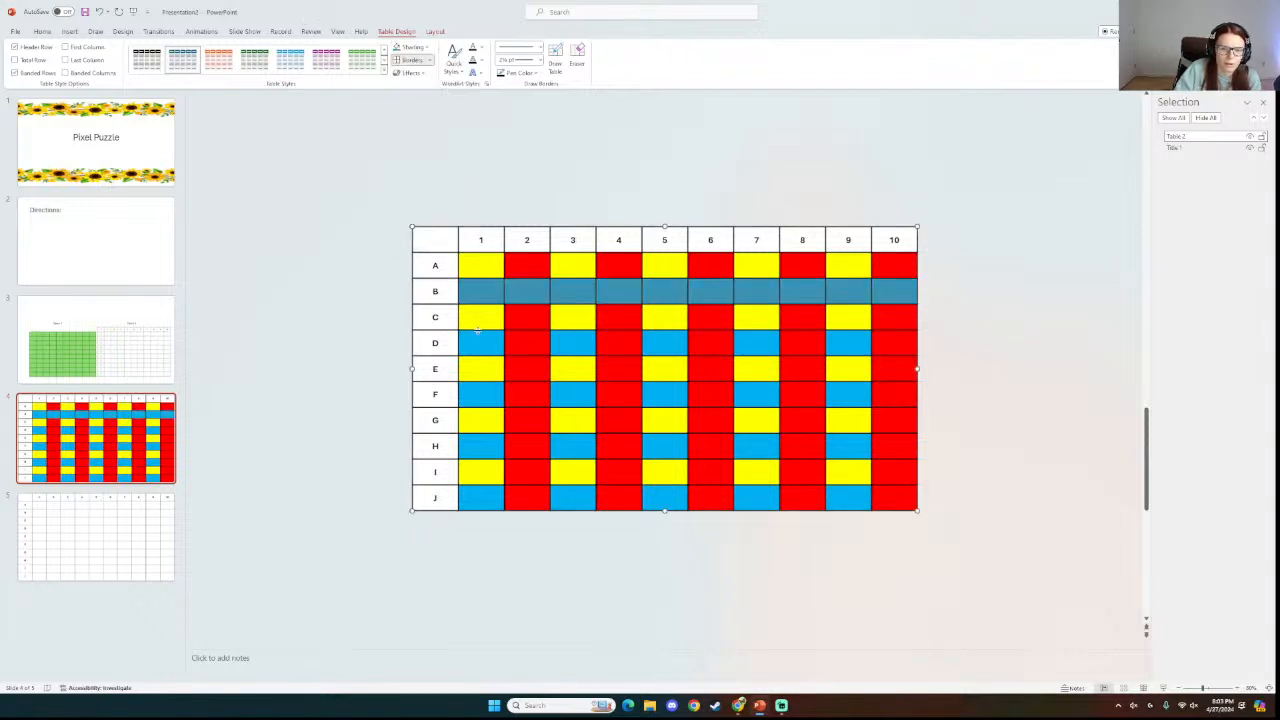
{"action": "mouse_move", "coordinate": [476, 343]}
{"action": "left_mouse_down"}
{"action": "mouse_move", "coordinate": [898, 343]}
{"action": "mouse_move", "coordinate": [491, 338]}
{"action": "left_mouse_up"}
{"action": "left_click", "coordinate": [397, 47]}
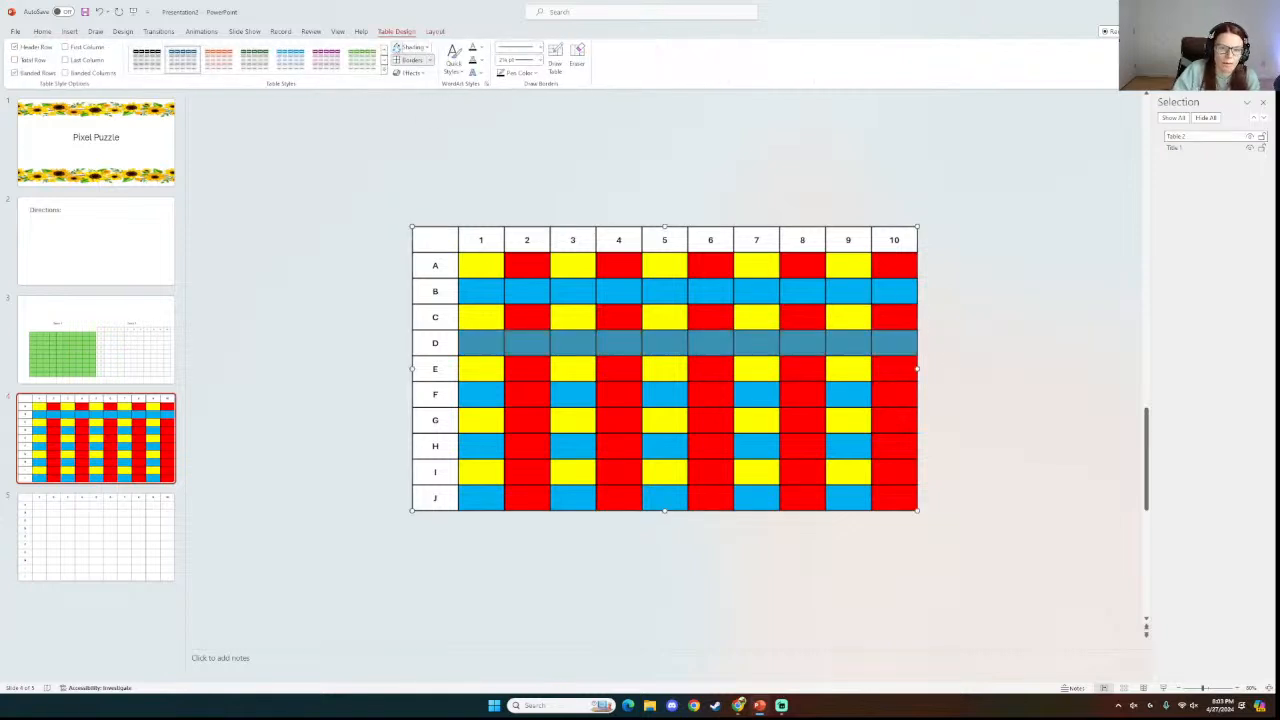
Shade rows F, H and J light blue across columns 1 to 10, covering their red cells.
{"action": "left_click_drag", "start_coordinate": [490, 396], "coordinate": [930, 390]}
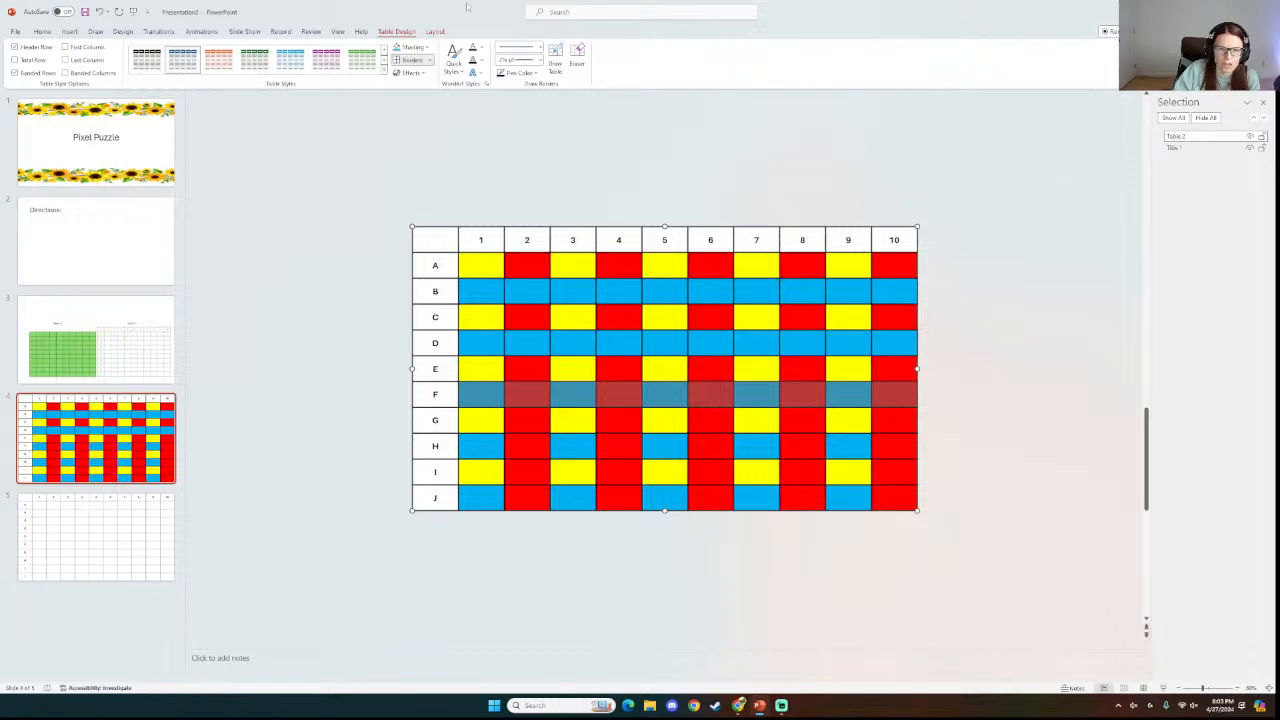
{"action": "left_click", "coordinate": [397, 47]}
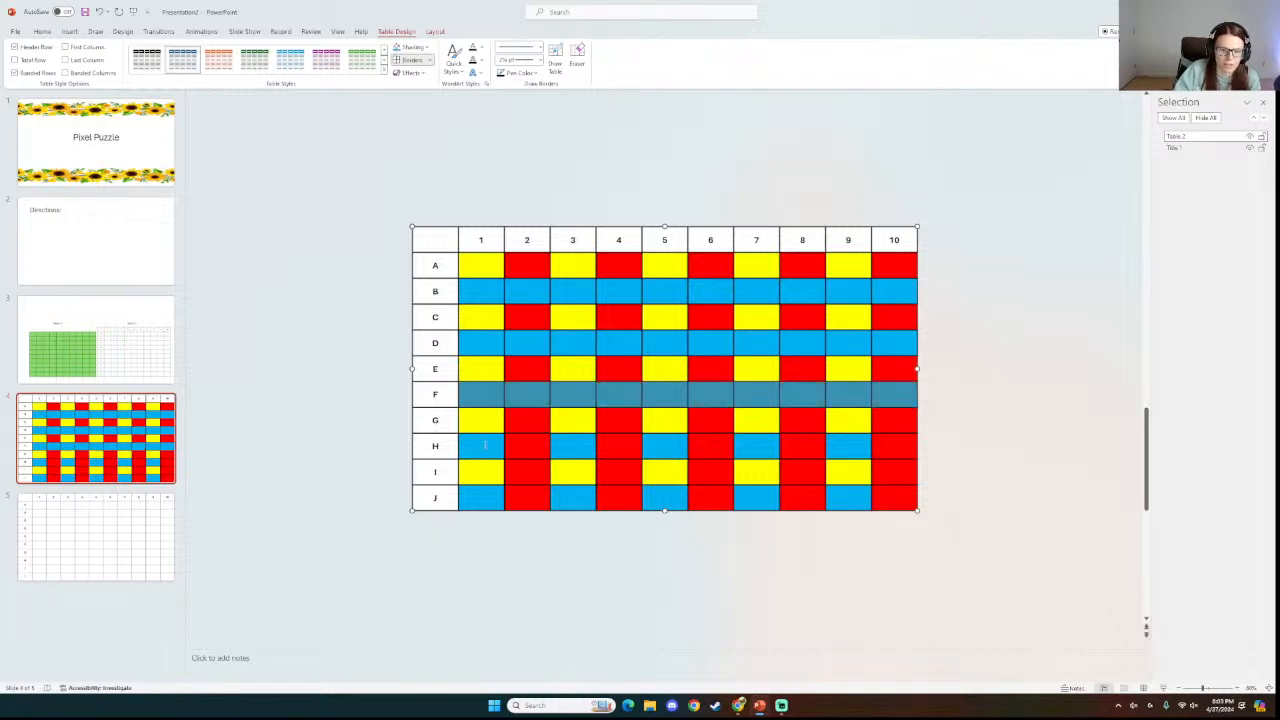
{"action": "left_click_drag", "start_coordinate": [485, 445], "coordinate": [915, 446]}
{"action": "left_click", "coordinate": [397, 47]}
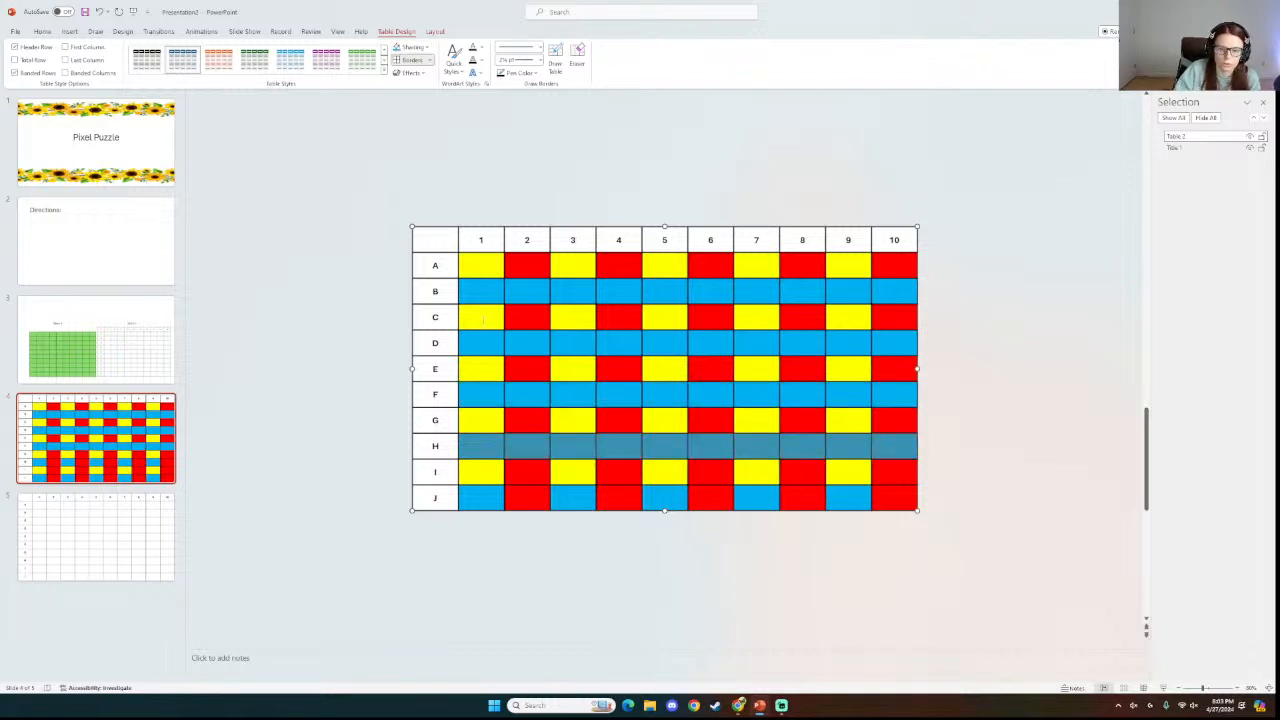
{"action": "left_click_drag", "start_coordinate": [482, 498], "coordinate": [949, 496]}
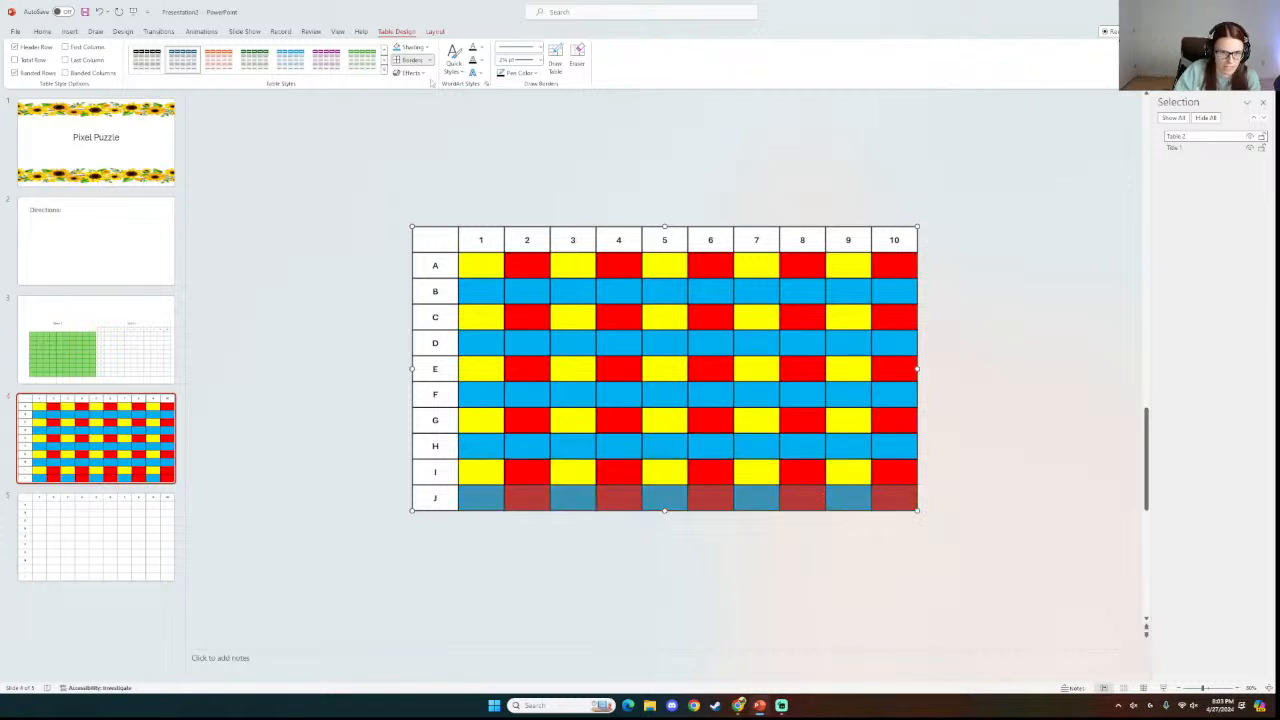
{"action": "left_click", "coordinate": [397, 47]}
{"action": "left_click", "coordinate": [297, 341]}
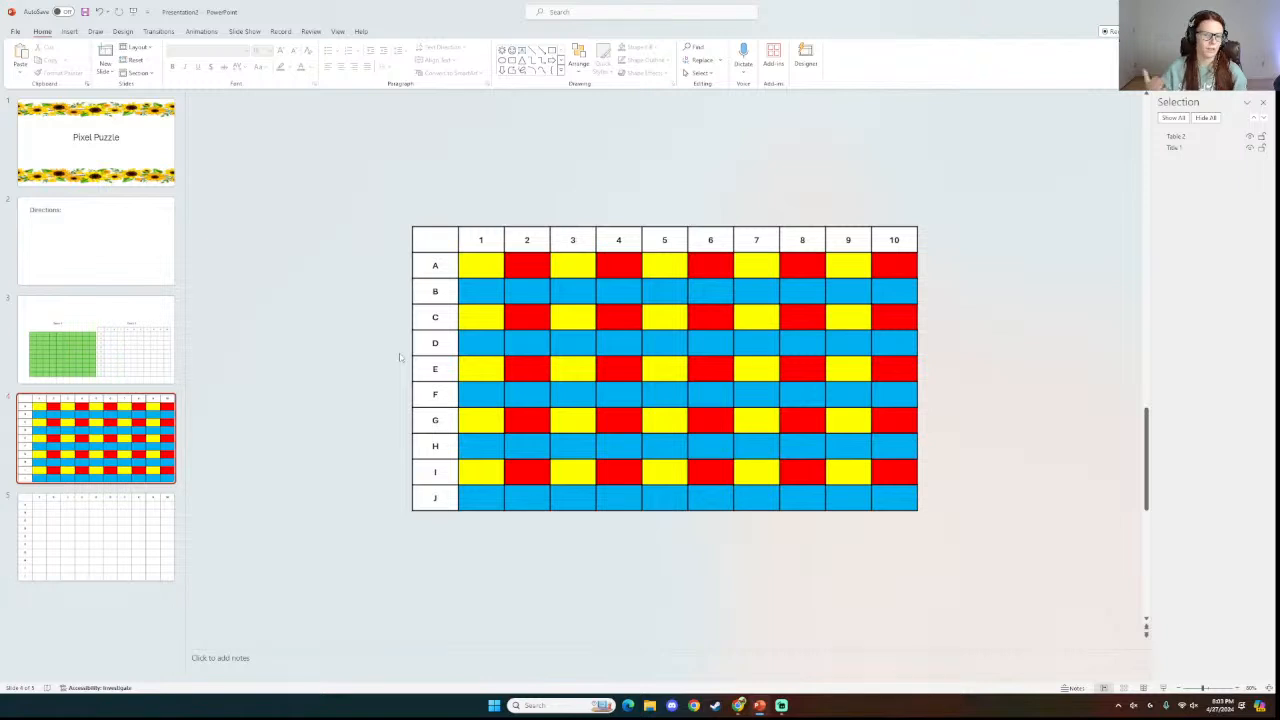
Unhide the Team 1 slide zoom beneath the green cover rectangles on slide 3.
{"action": "left_click", "coordinate": [70, 319]}
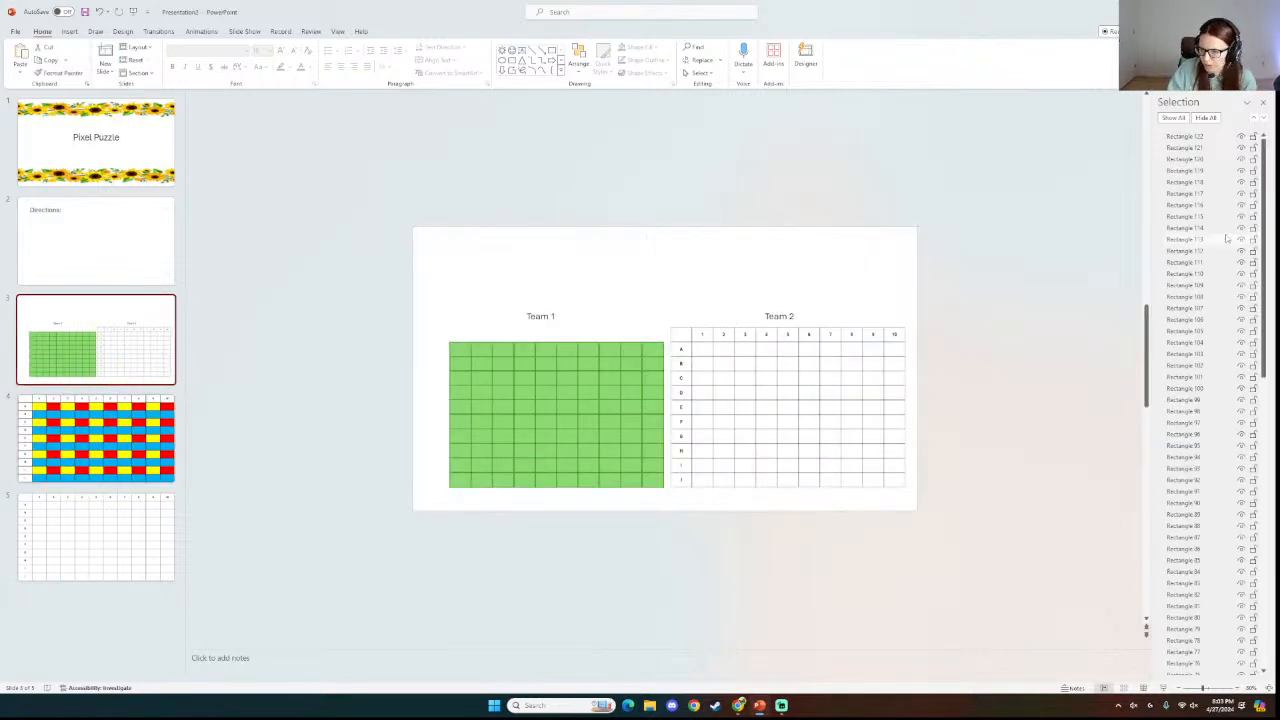
{"action": "left_click_drag", "start_coordinate": [1263, 232], "coordinate": [1263, 530]}
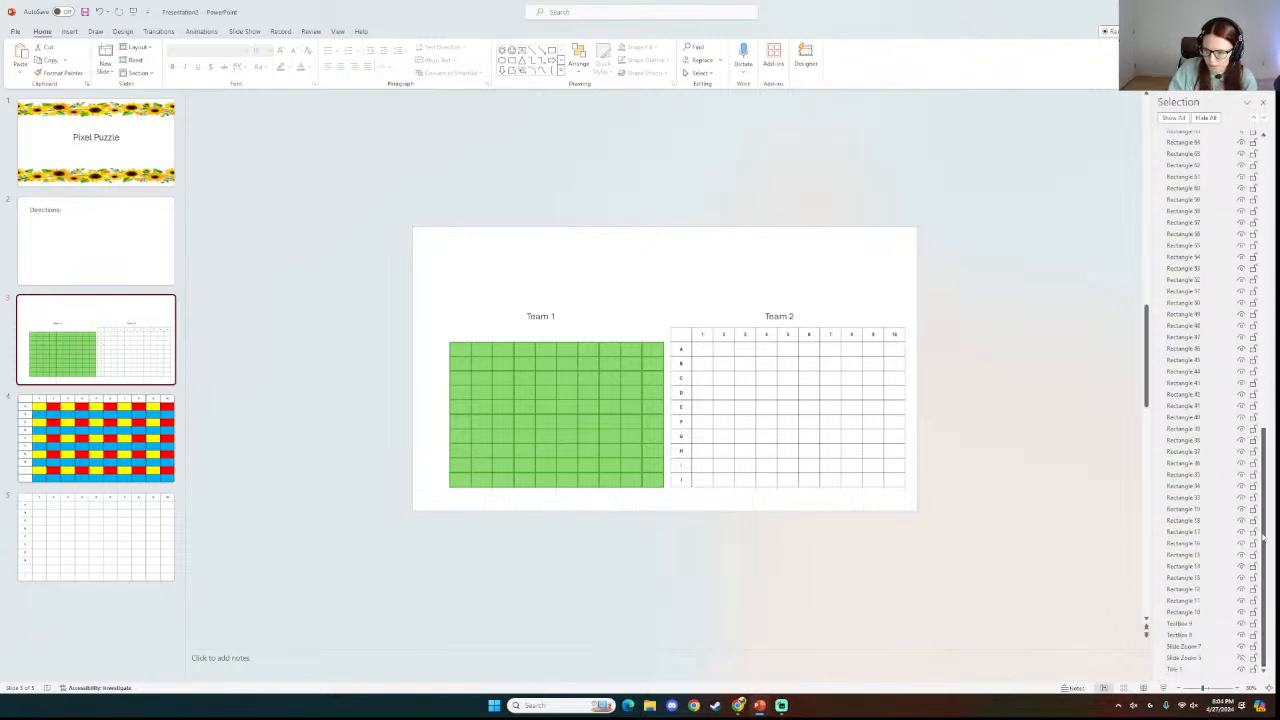
{"action": "left_click", "coordinate": [1241, 657]}
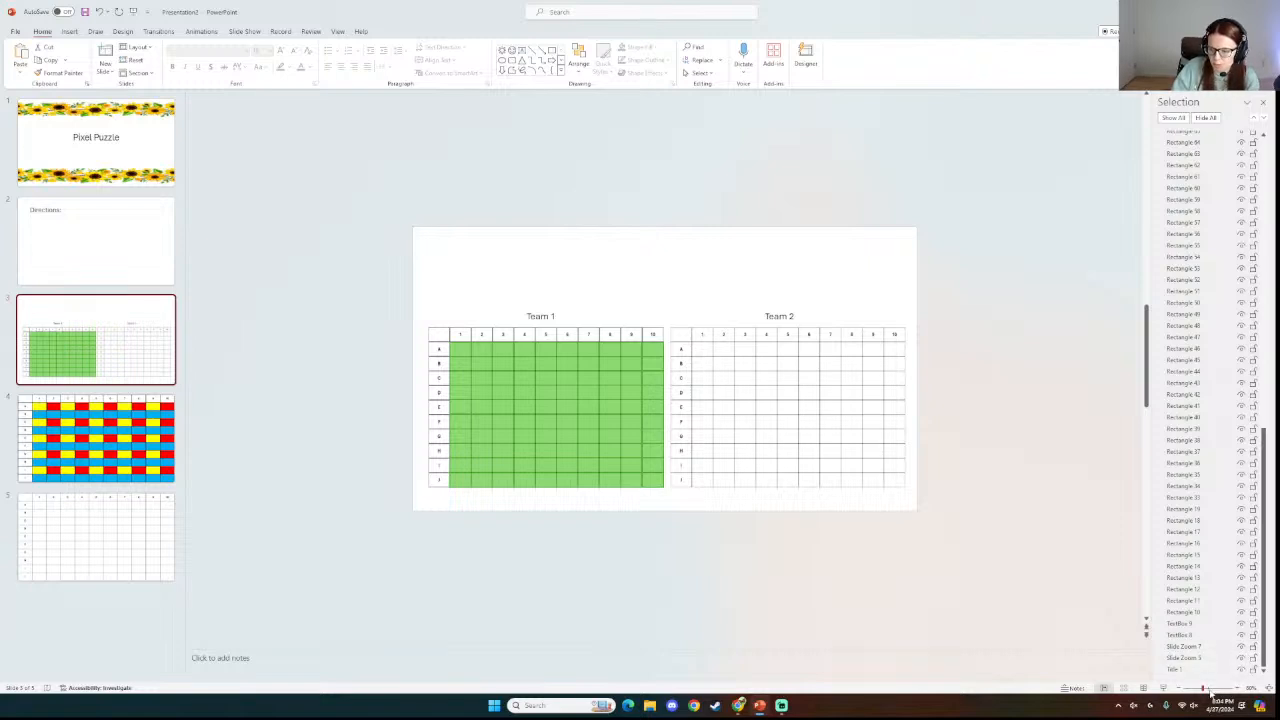
Enlarge the slide 3 view and its workspace to examine the Team 1 and Team 2 grids closely.
{"action": "left_click", "coordinate": [1212, 690]}
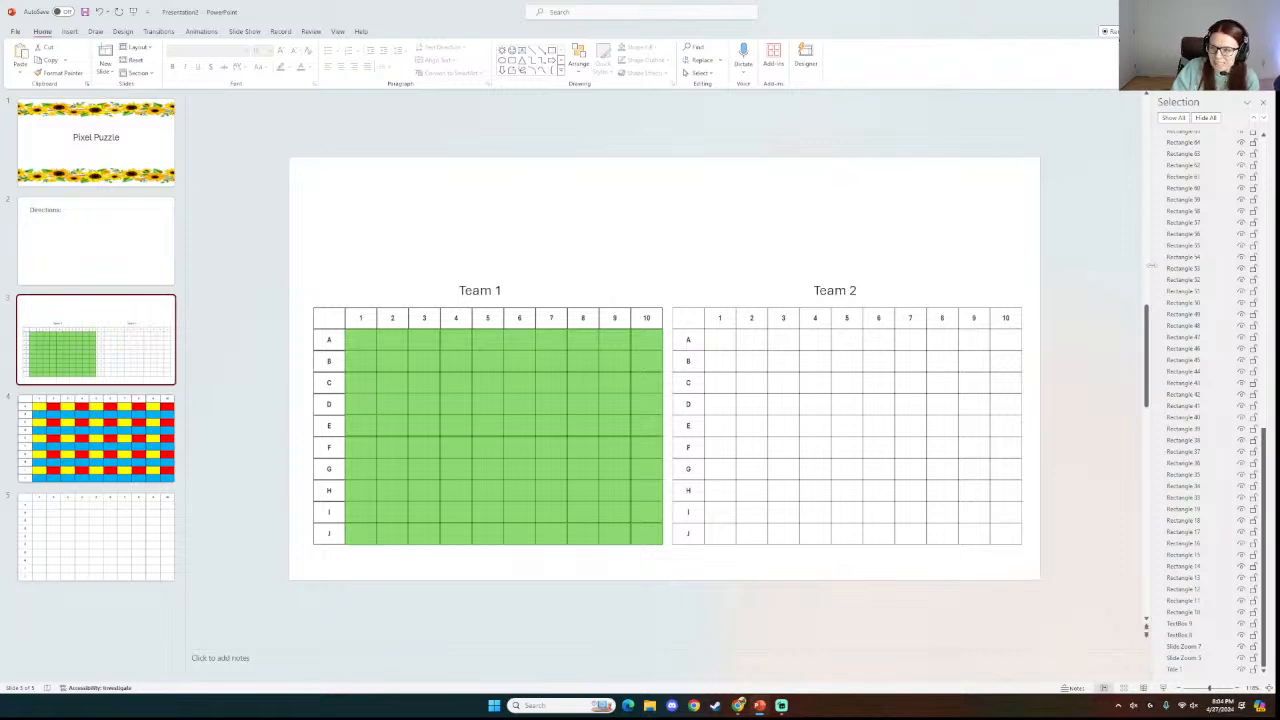
{"action": "left_click_drag", "start_coordinate": [1146, 625], "coordinate": [1270, 625]}
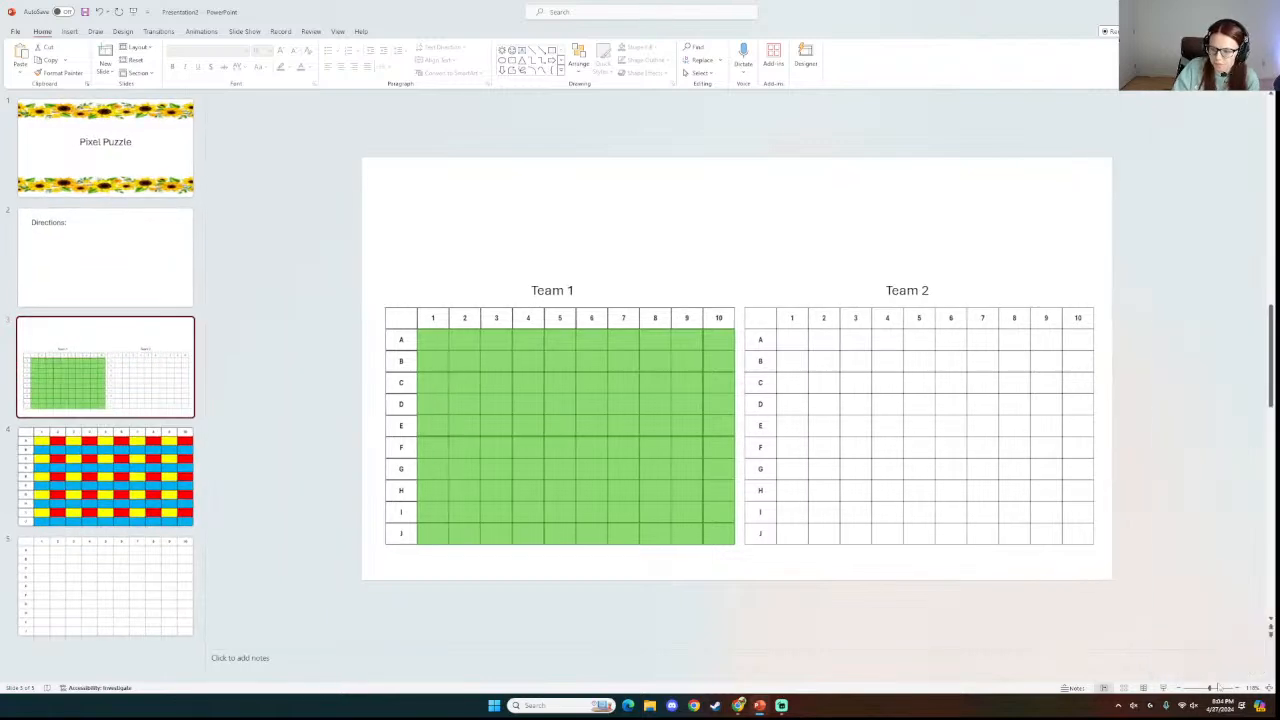
{"action": "left_click", "coordinate": [1239, 688]}
{"action": "left_click", "coordinate": [1239, 688]}
{"action": "left_click", "coordinate": [1239, 688]}
{"action": "left_click", "coordinate": [1239, 688]}
{"action": "left_click", "coordinate": [1239, 688]}
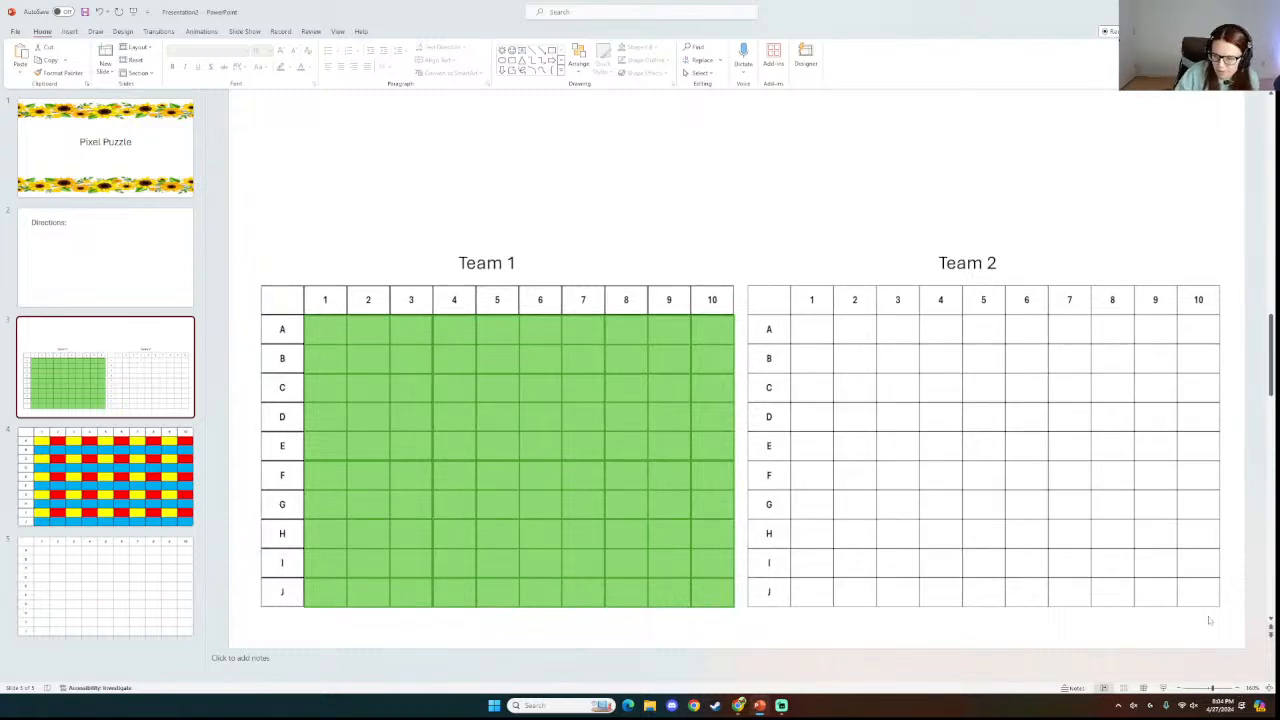
Examine the green cover rectangles of the Team 1 grid on slide 3 at high magnification, down to row J.
{"action": "left_click", "coordinate": [1239, 688]}
{"action": "left_click", "coordinate": [1239, 688]}
{"action": "left_click", "coordinate": [1239, 688]}
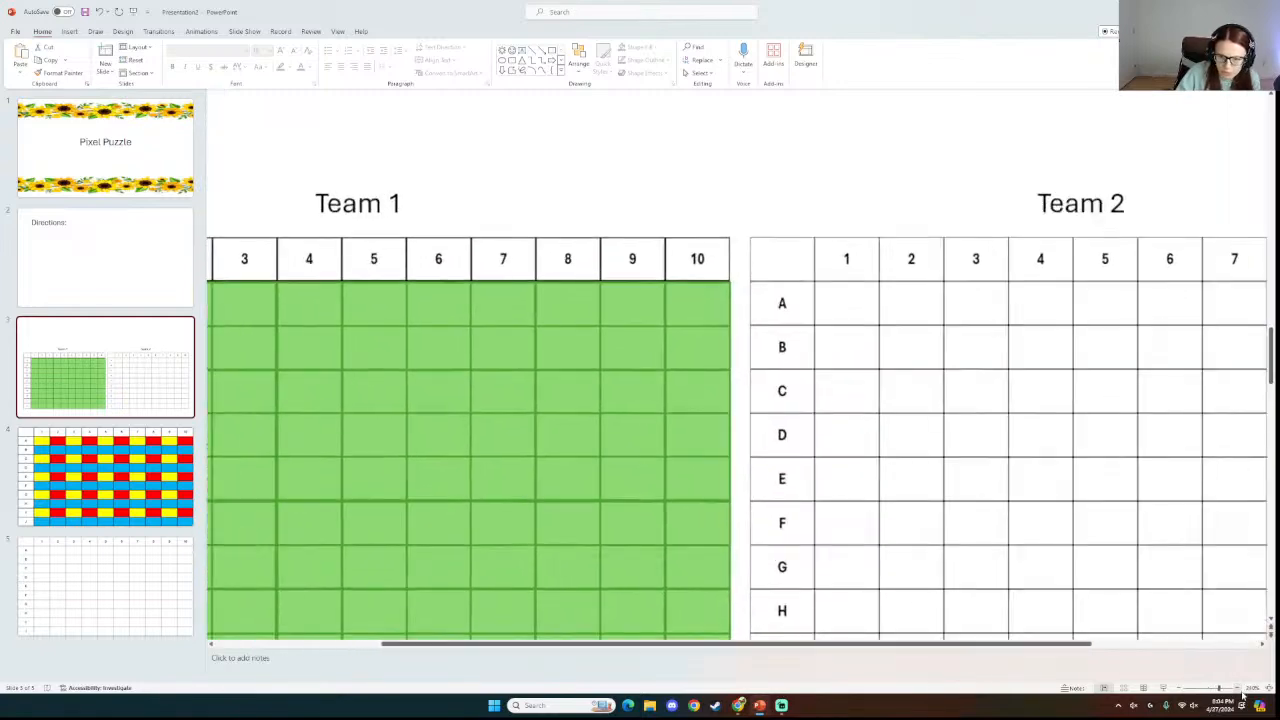
{"action": "left_click", "coordinate": [1239, 688]}
{"action": "left_click", "coordinate": [1239, 688]}
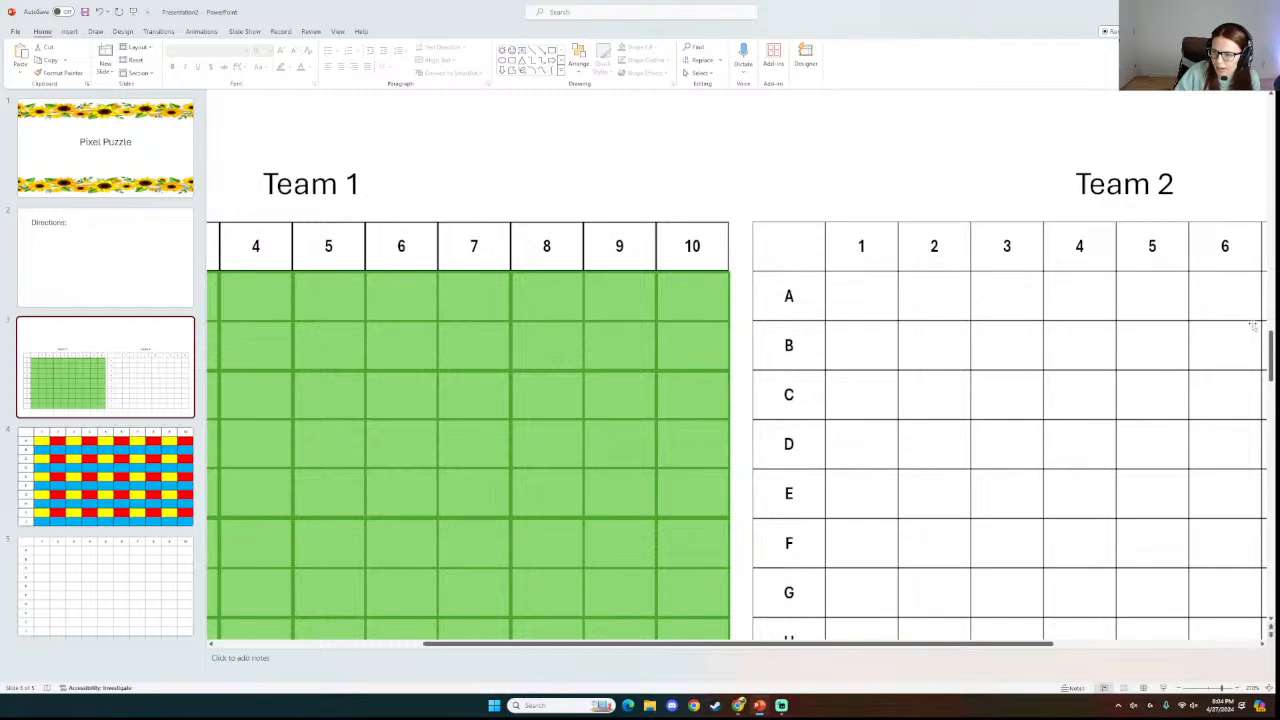
{"action": "left_click_drag", "start_coordinate": [1271, 346], "coordinate": [1271, 408]}
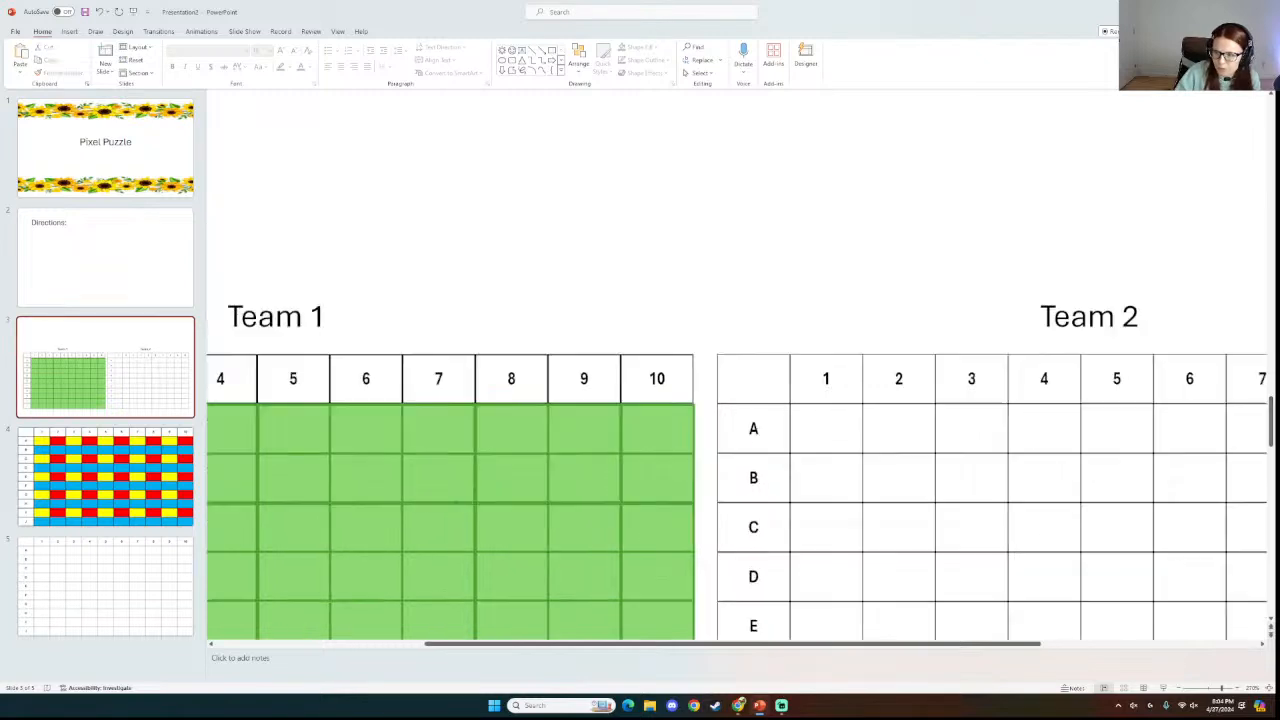
{"action": "scroll", "coordinate": [832, 449], "scroll_direction": "down", "scroll_amount": 5}
{"action": "scroll", "coordinate": [586, 440], "scroll_direction": "up", "scroll_amount": 5}
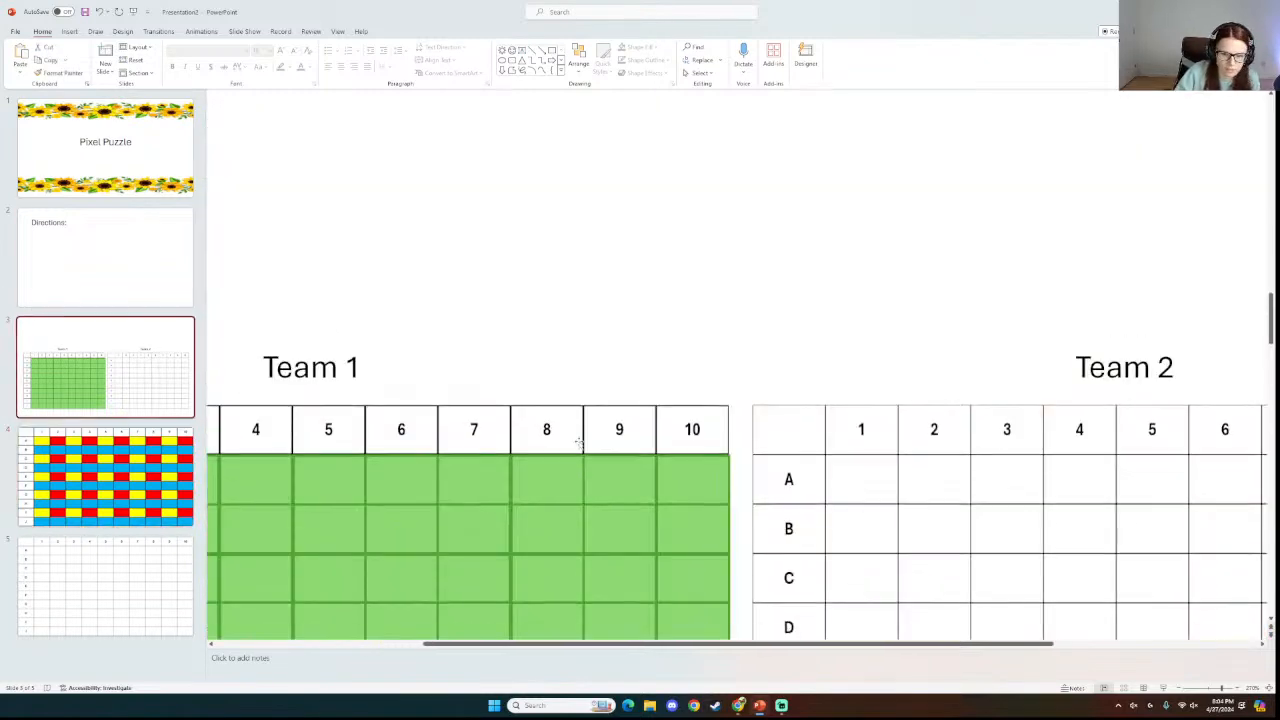
{"action": "scroll", "coordinate": [586, 440], "scroll_direction": "down", "scroll_amount": 1}
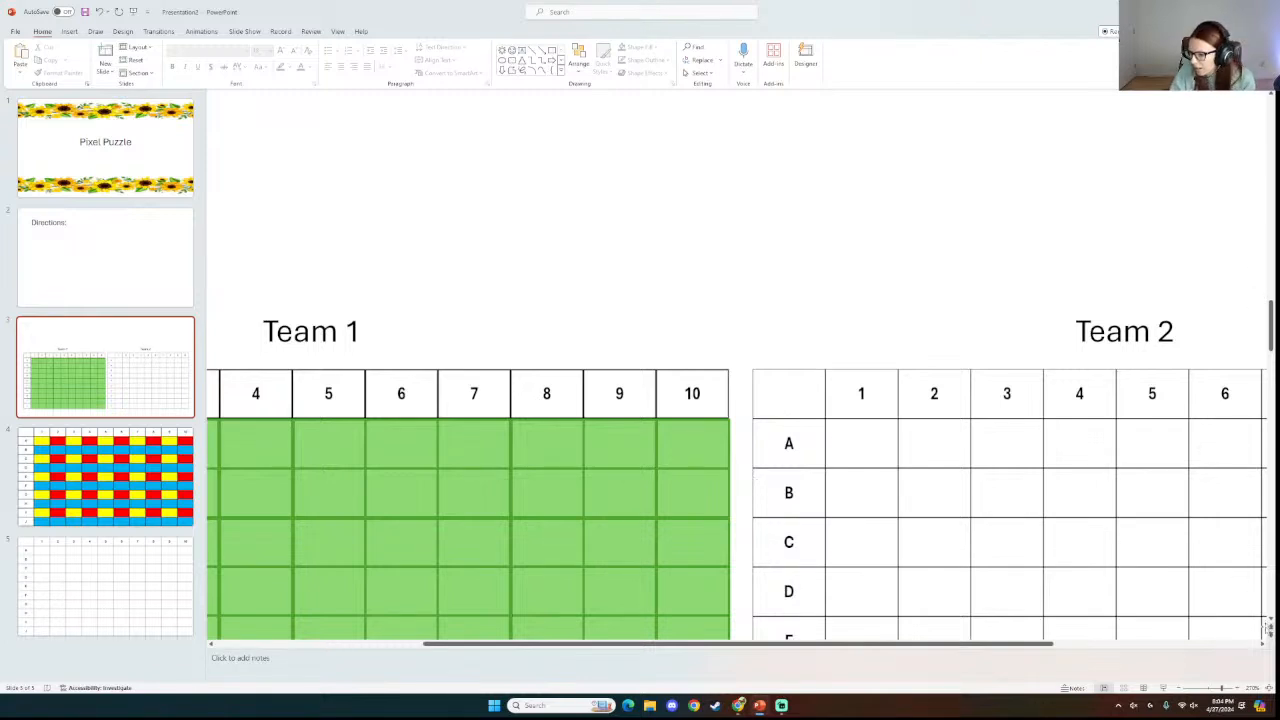
{"action": "left_click", "coordinate": [1272, 622]}
{"action": "scroll", "coordinate": [1272, 622], "scroll_direction": "down", "scroll_amount": 5}
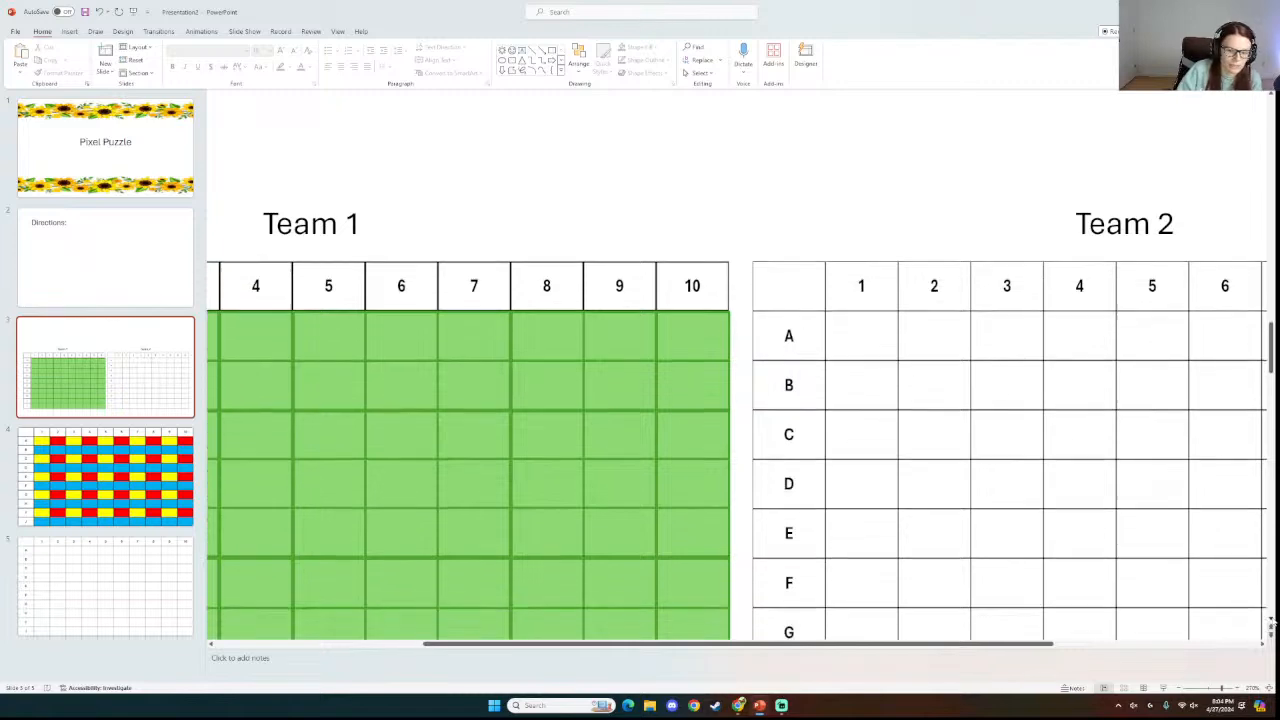
{"action": "scroll", "coordinate": [1271, 621], "scroll_direction": "down", "scroll_amount": 3}
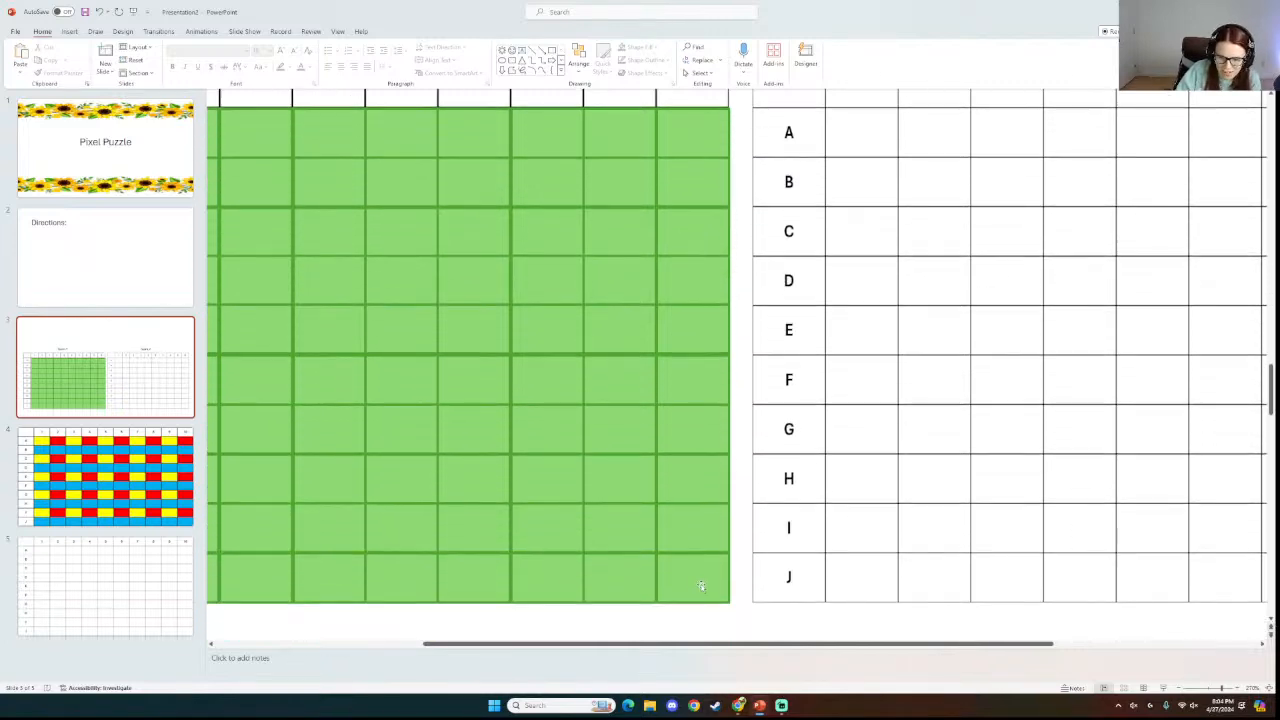
{"action": "left_click", "coordinate": [703, 585]}
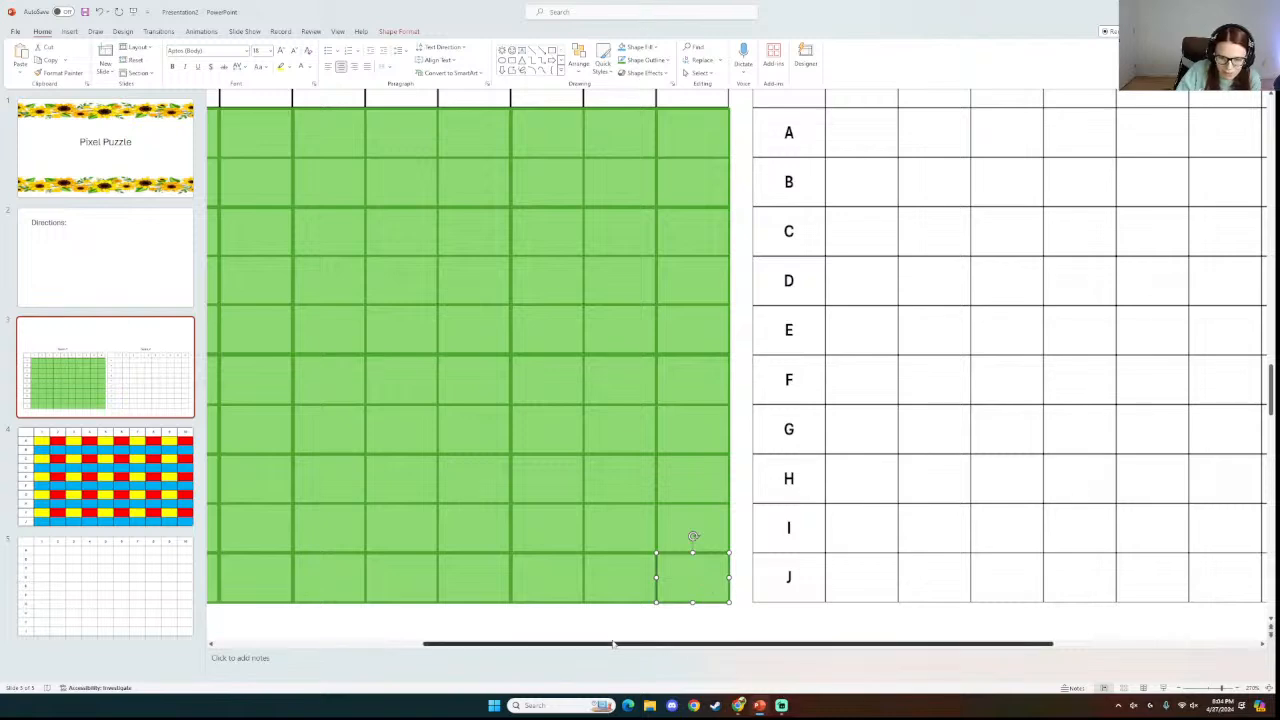
{"action": "left_click_drag", "start_coordinate": [668, 643], "coordinate": [462, 643]}
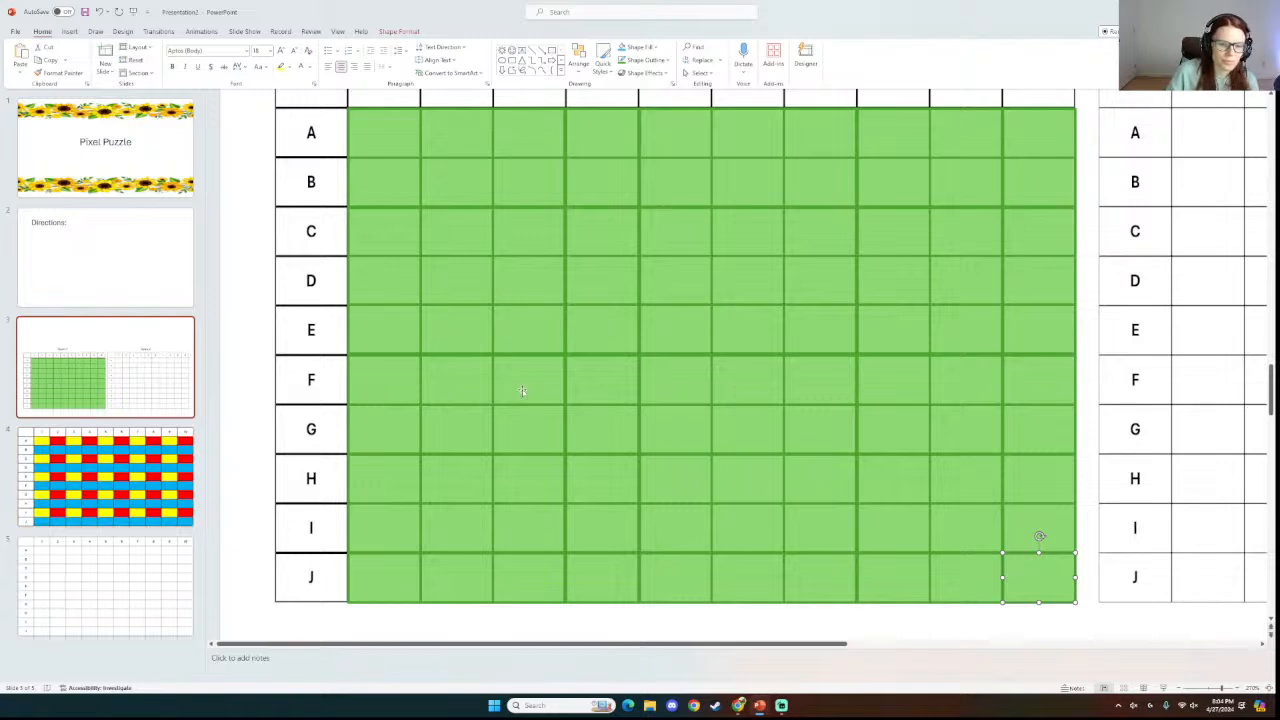
Move the green cover rectangle off cell F1 to beside the Team 1 row labels and nudge the E1 cover.
{"action": "left_click", "coordinate": [376, 377]}
{"action": "left_click_drag", "start_coordinate": [394, 377], "coordinate": [262, 367]}
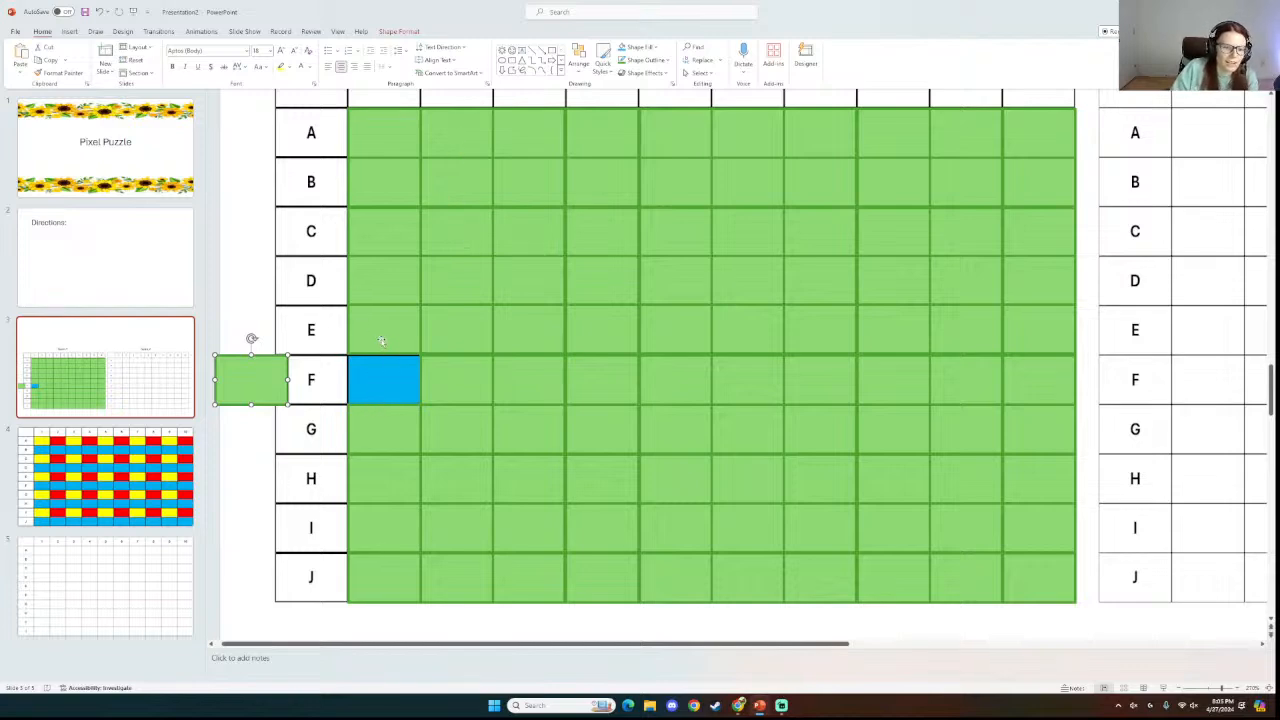
{"action": "left_click_drag", "start_coordinate": [386, 340], "coordinate": [380, 342]}
{"action": "left_click_drag", "start_coordinate": [253, 381], "coordinate": [266, 342]}
{"action": "left_click_drag", "start_coordinate": [364, 341], "coordinate": [368, 340]}
Remove all borders from the coloured cells A1 to J10 of the grid on slide 4.
{"action": "left_click", "coordinate": [148, 508]}
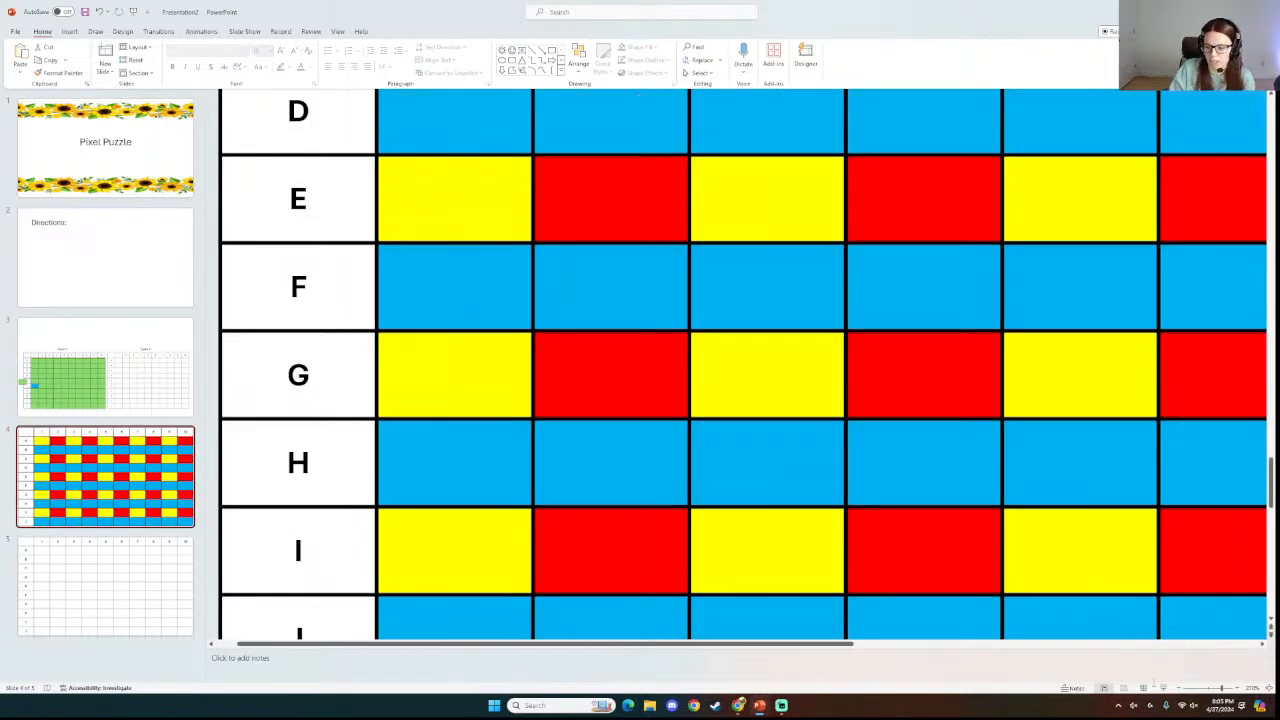
{"action": "left_click", "coordinate": [1211, 690]}
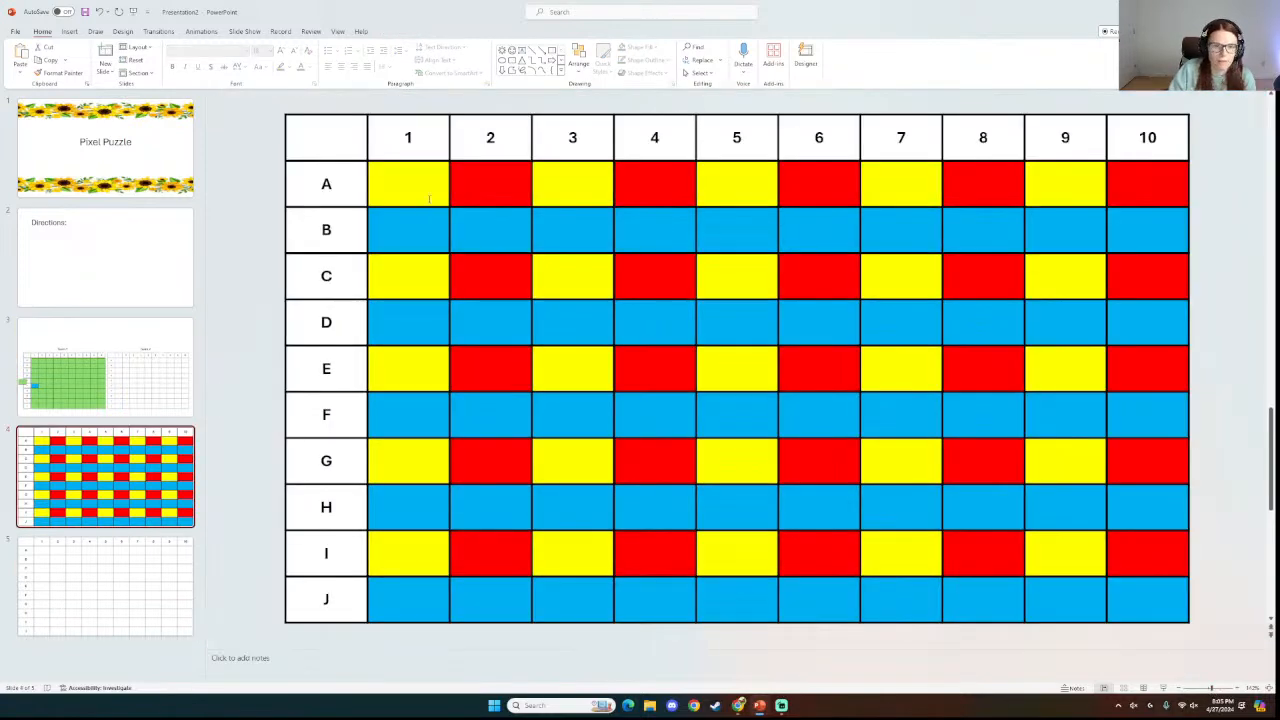
{"action": "left_click_drag", "start_coordinate": [430, 198], "coordinate": [1142, 578]}
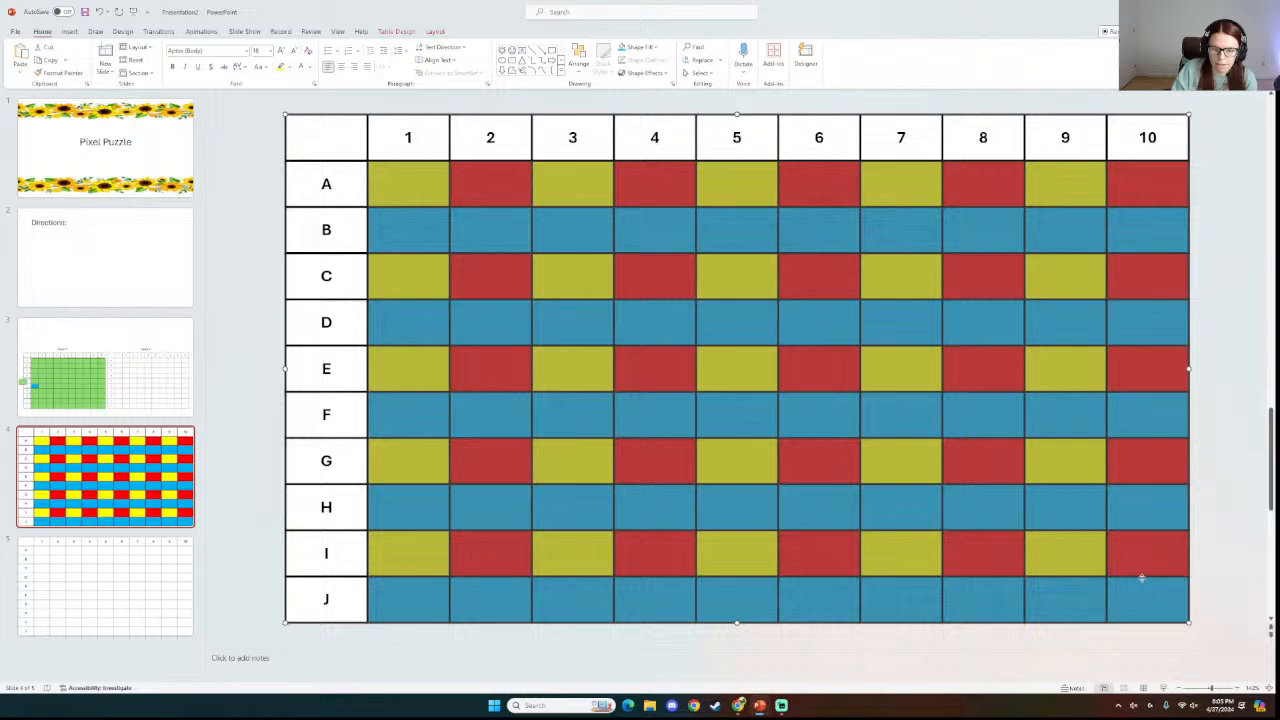
{"action": "left_click", "coordinate": [394, 31]}
{"action": "left_click", "coordinate": [428, 60]}
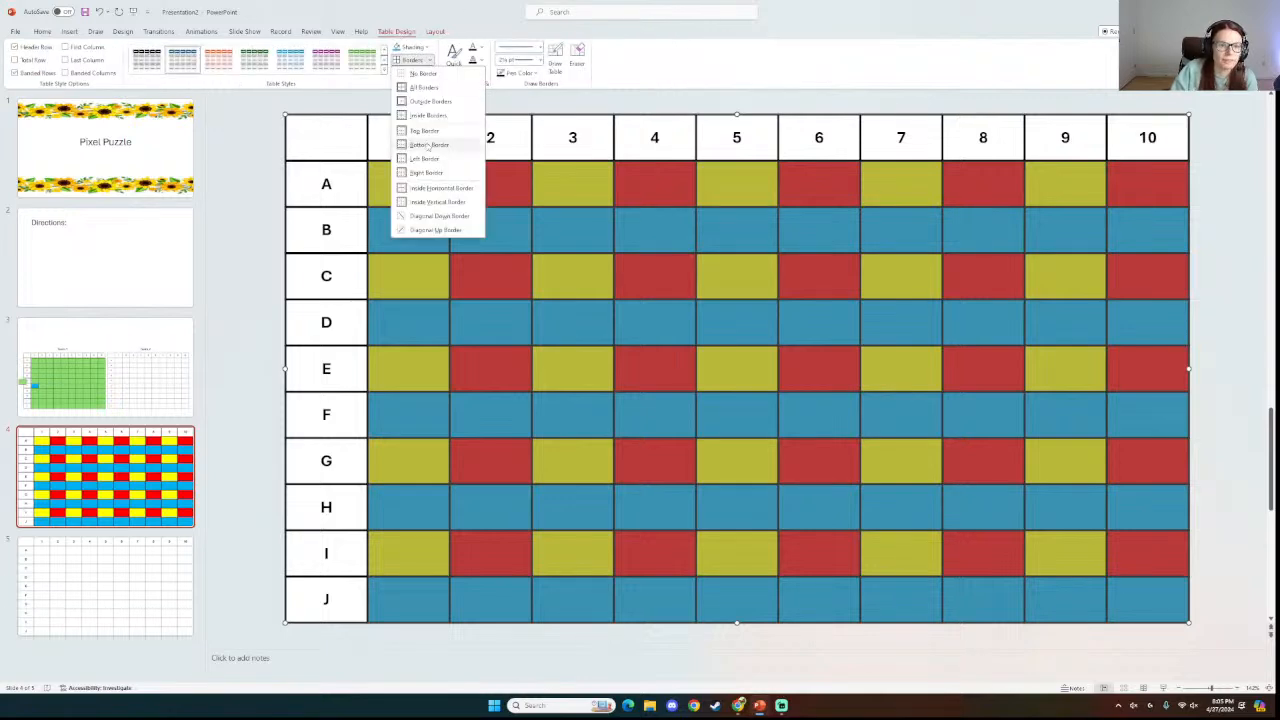
{"action": "left_click", "coordinate": [424, 74]}
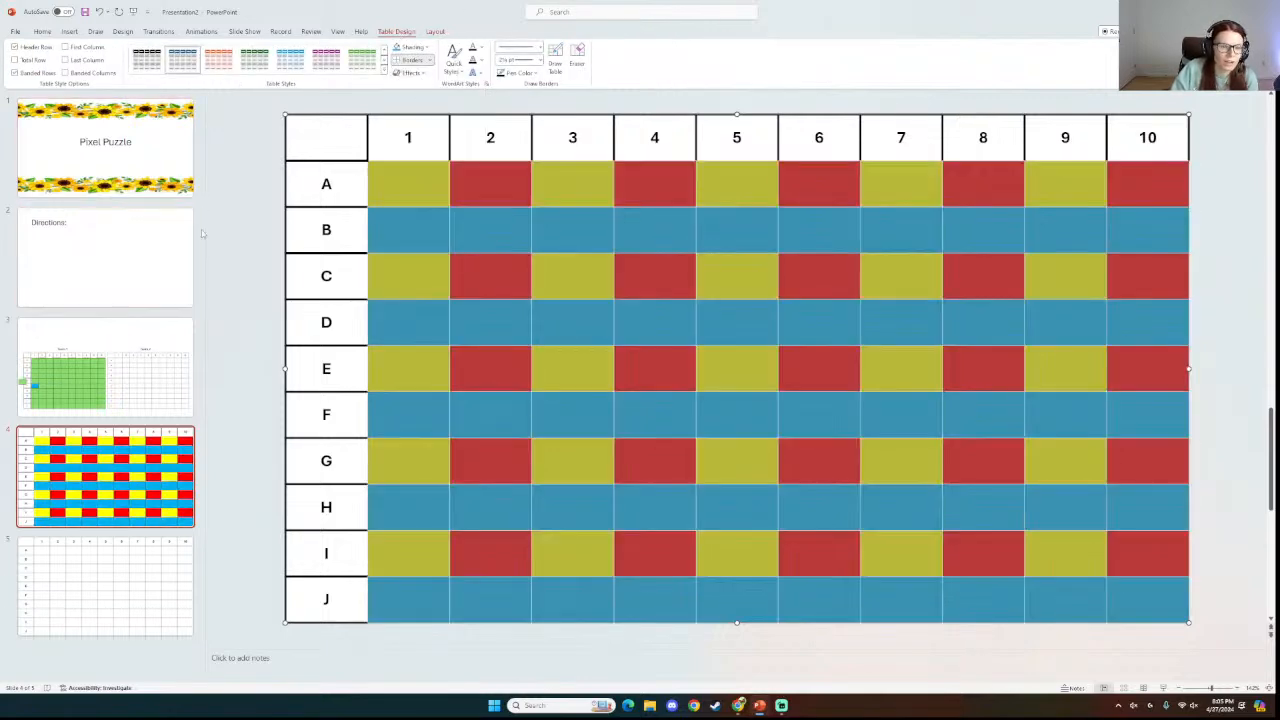
{"action": "left_click", "coordinate": [238, 236]}
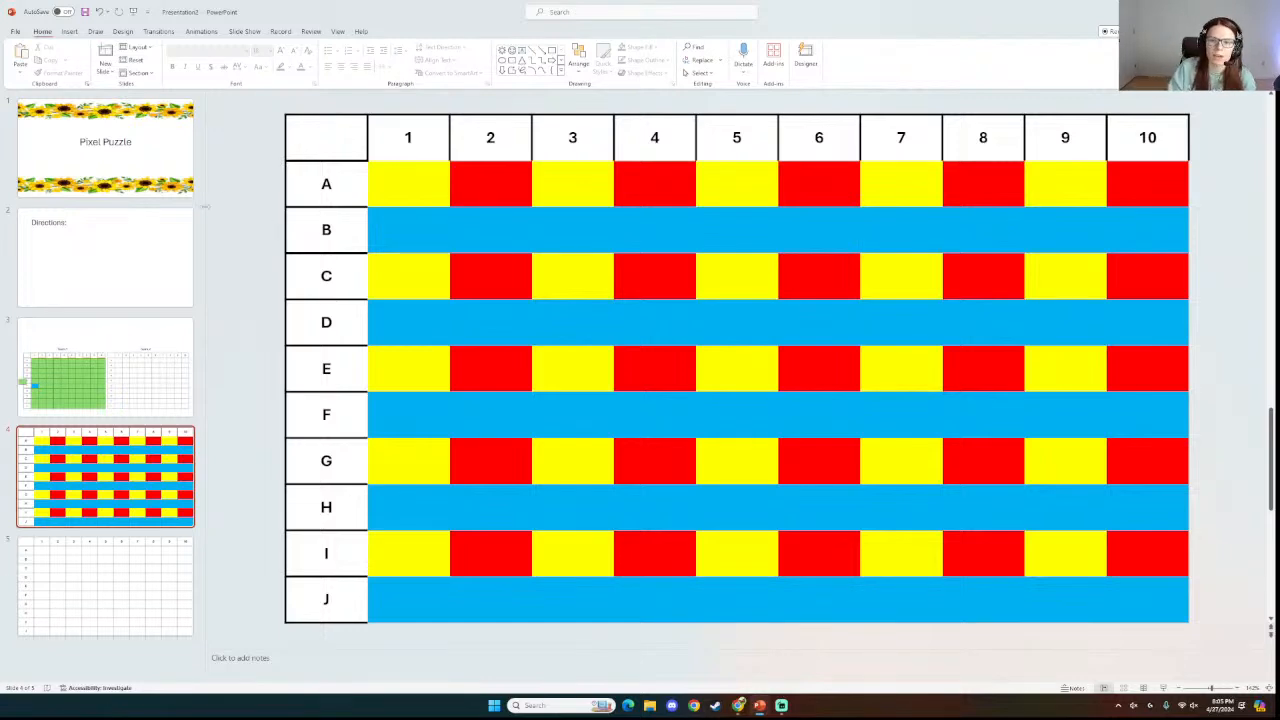
Return the loose green rectangle to cell F1 of the Team 1 grid on slide 3 and realign the E1 cover.
{"action": "left_click", "coordinate": [120, 370]}
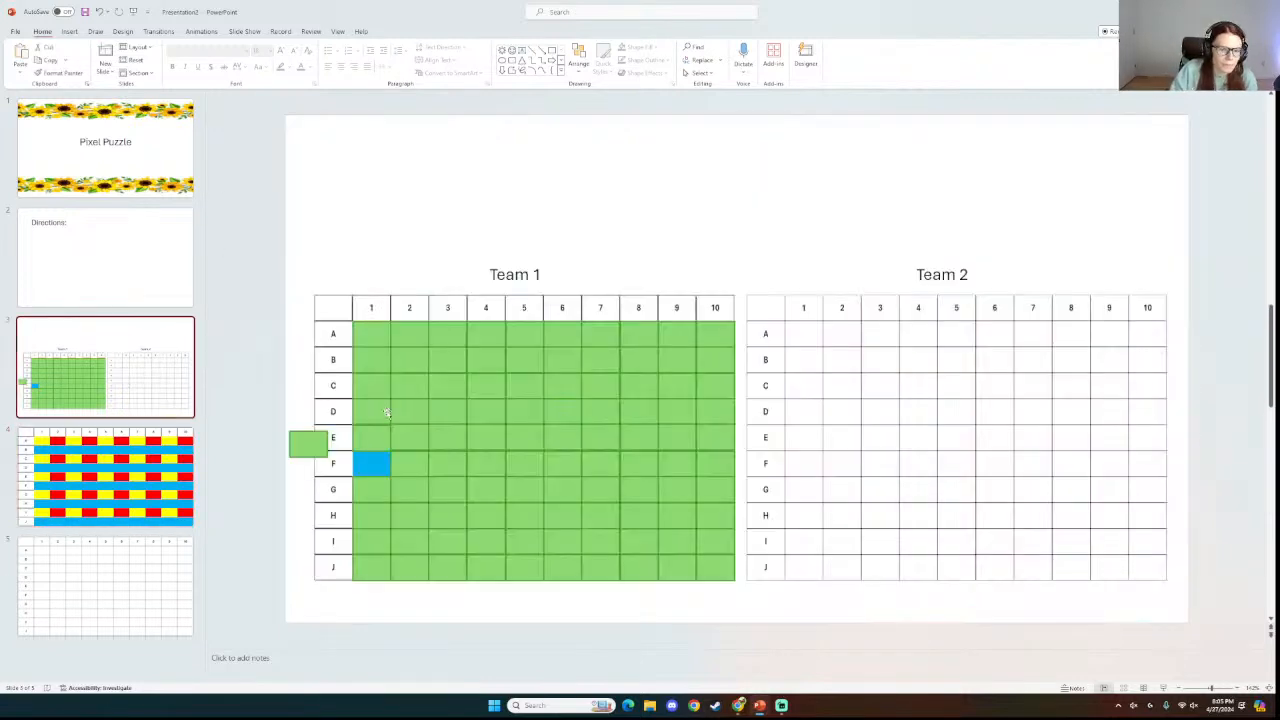
{"action": "left_click", "coordinate": [1237, 690]}
{"action": "left_click", "coordinate": [1237, 690]}
{"action": "left_click", "coordinate": [1237, 690]}
{"action": "left_click", "coordinate": [1237, 690]}
{"action": "left_click", "coordinate": [1237, 690]}
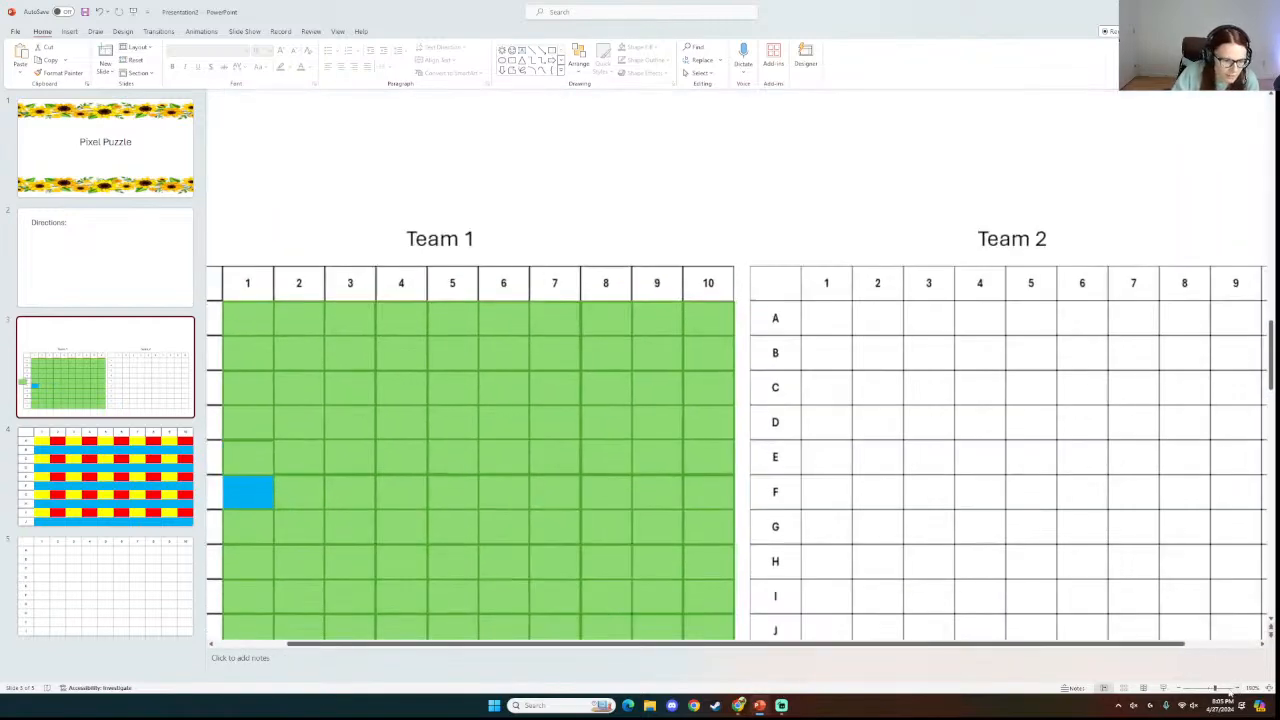
{"action": "left_click_drag", "start_coordinate": [459, 649], "coordinate": [387, 649]}
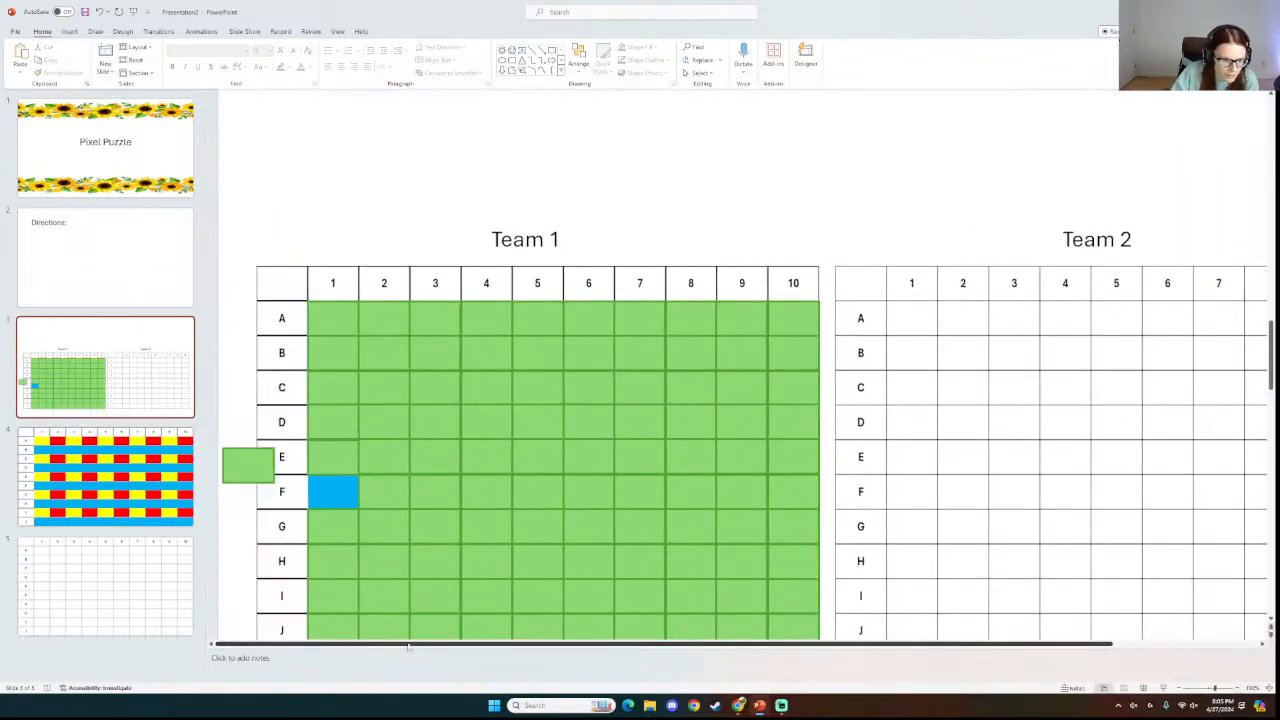
{"action": "left_click", "coordinate": [255, 475]}
{"action": "left_click_drag", "start_coordinate": [255, 475], "coordinate": [340, 500]}
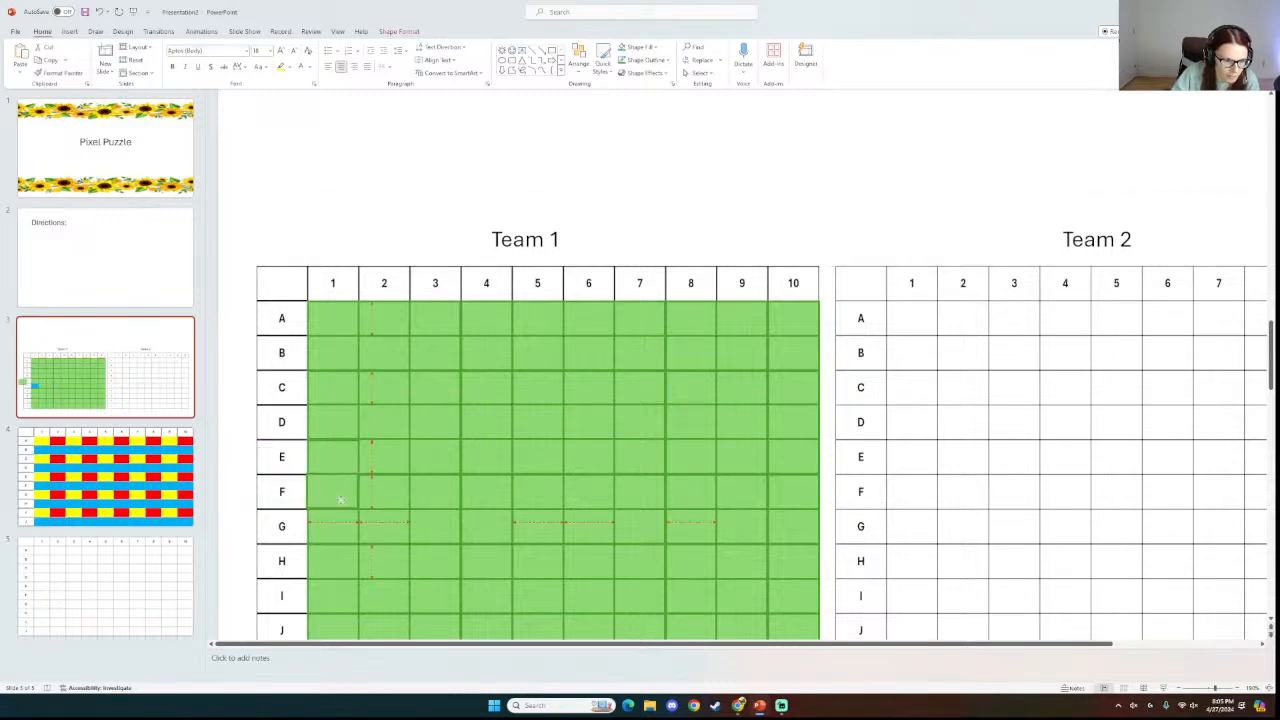
{"action": "mouse_move", "coordinate": [337, 456]}
{"action": "left_mouse_down"}
{"action": "mouse_move", "coordinate": [262, 428]}
{"action": "mouse_move", "coordinate": [345, 452]}
{"action": "left_mouse_up"}
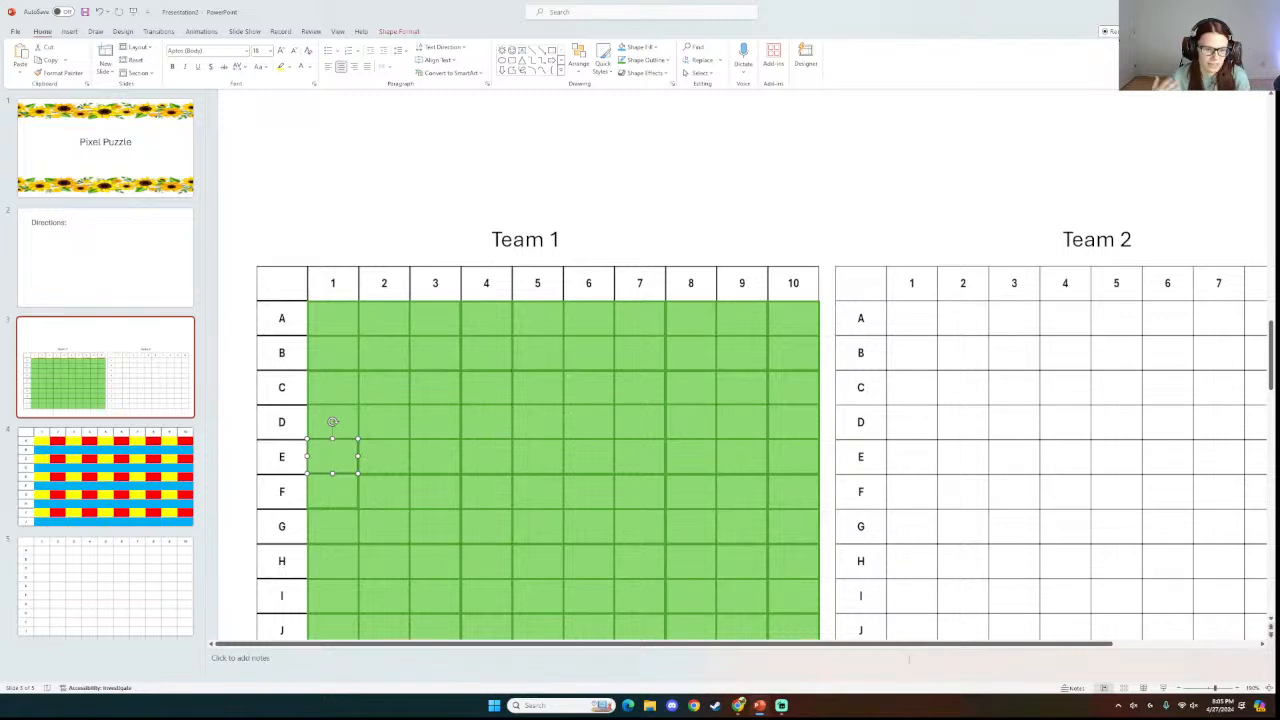
Fine-tune the positions of the green covers over Team 1 cells E1 and A1 to fit the grid lines.
{"action": "left_click", "coordinate": [1238, 689]}
{"action": "left_click", "coordinate": [1238, 689]}
{"action": "left_click", "coordinate": [1238, 689]}
{"action": "left_click", "coordinate": [1238, 689]}
{"action": "left_click", "coordinate": [1238, 689]}
{"action": "left_click", "coordinate": [1238, 689]}
{"action": "left_click", "coordinate": [1238, 689]}
{"action": "left_click", "coordinate": [1238, 689]}
{"action": "left_click", "coordinate": [1238, 689]}
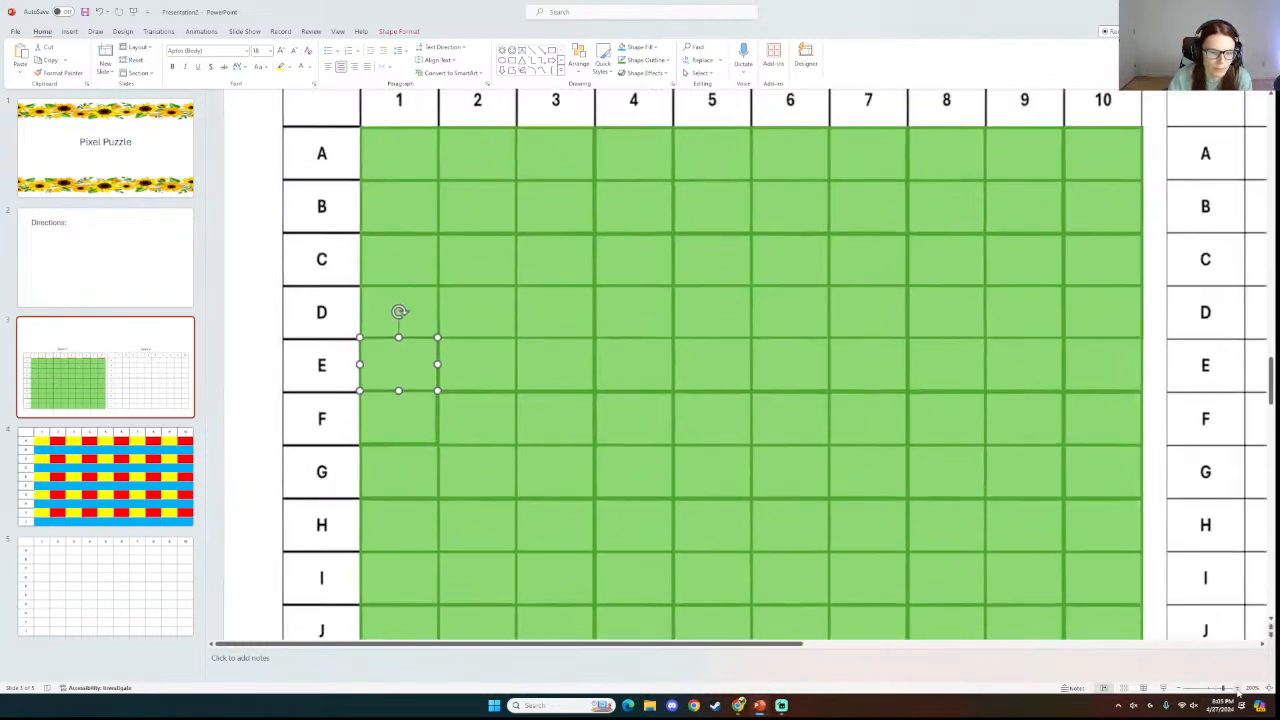
{"action": "left_click", "coordinate": [1238, 689]}
{"action": "left_click", "coordinate": [1238, 689]}
{"action": "left_click", "coordinate": [268, 380]}
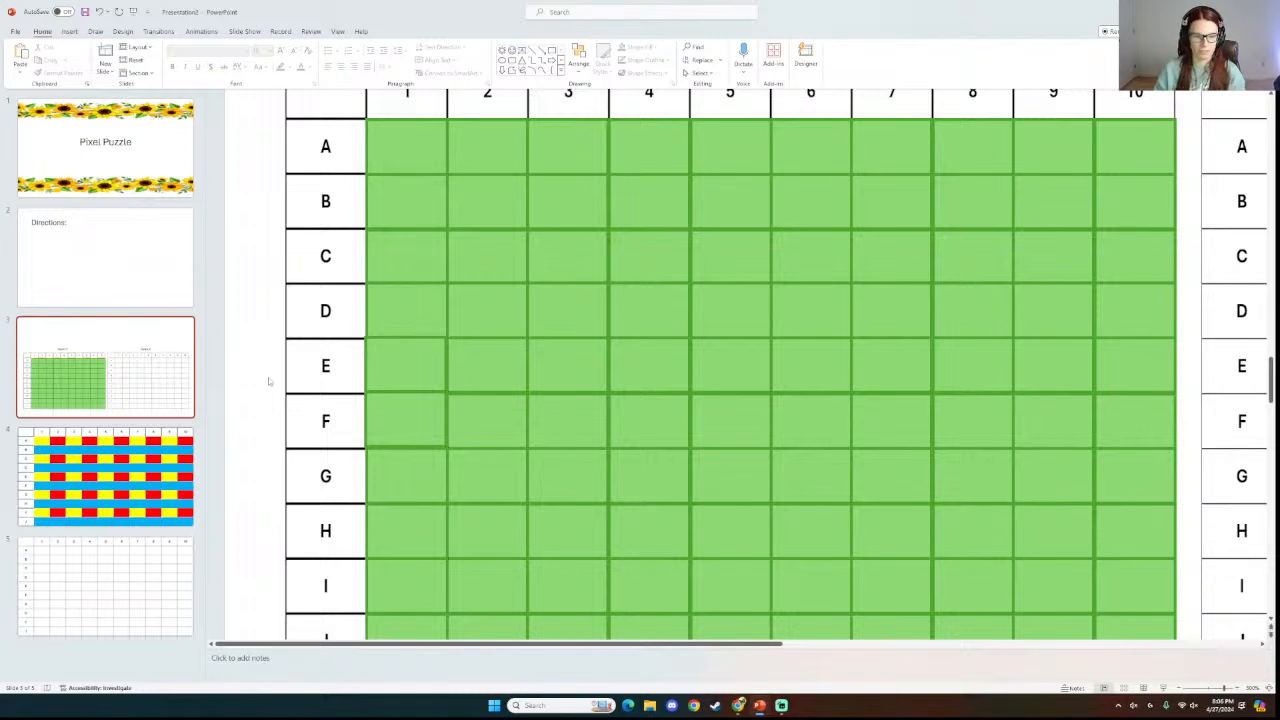
{"action": "left_click", "coordinate": [419, 361]}
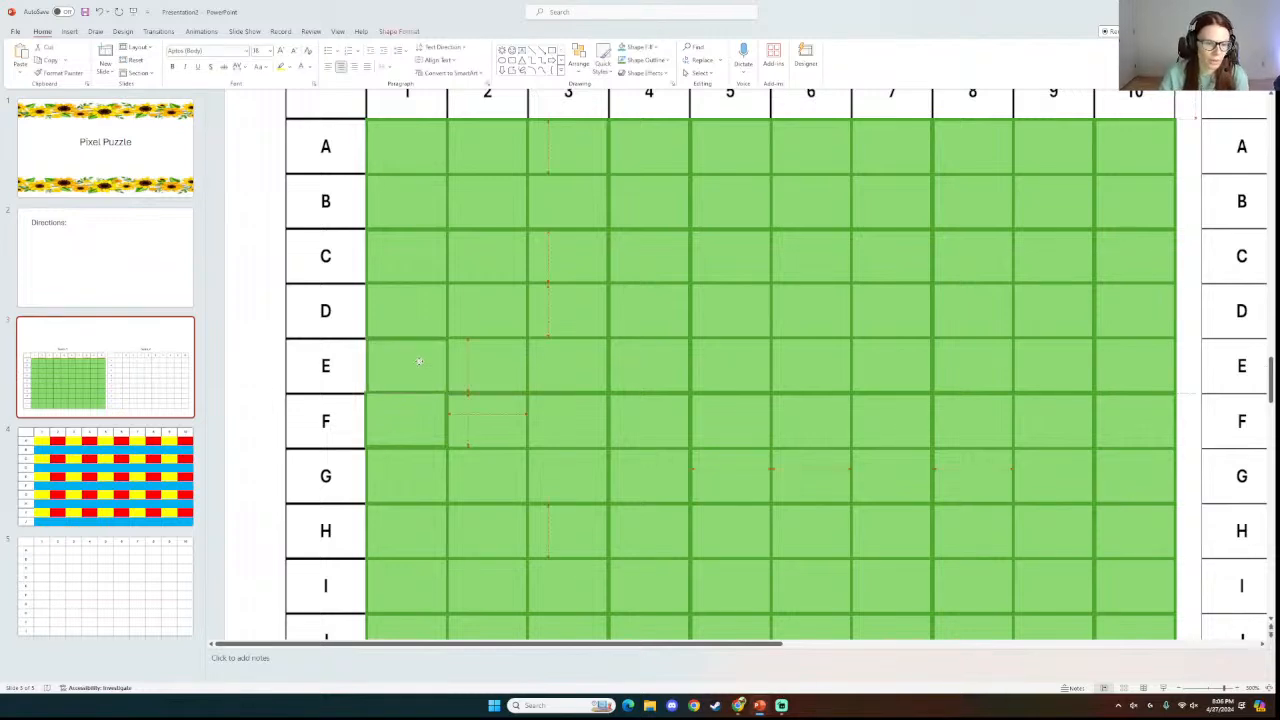
{"action": "left_click_drag", "start_coordinate": [419, 361], "coordinate": [420, 364]}
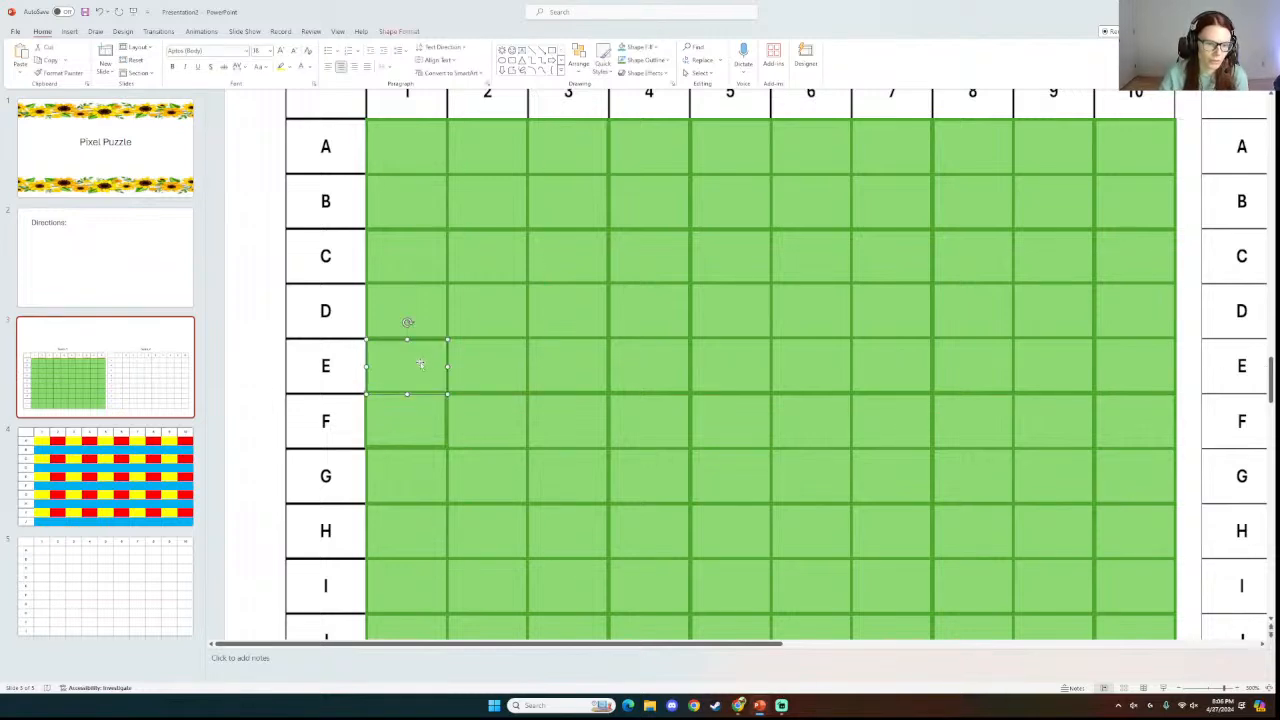
{"action": "left_click", "coordinate": [410, 146]}
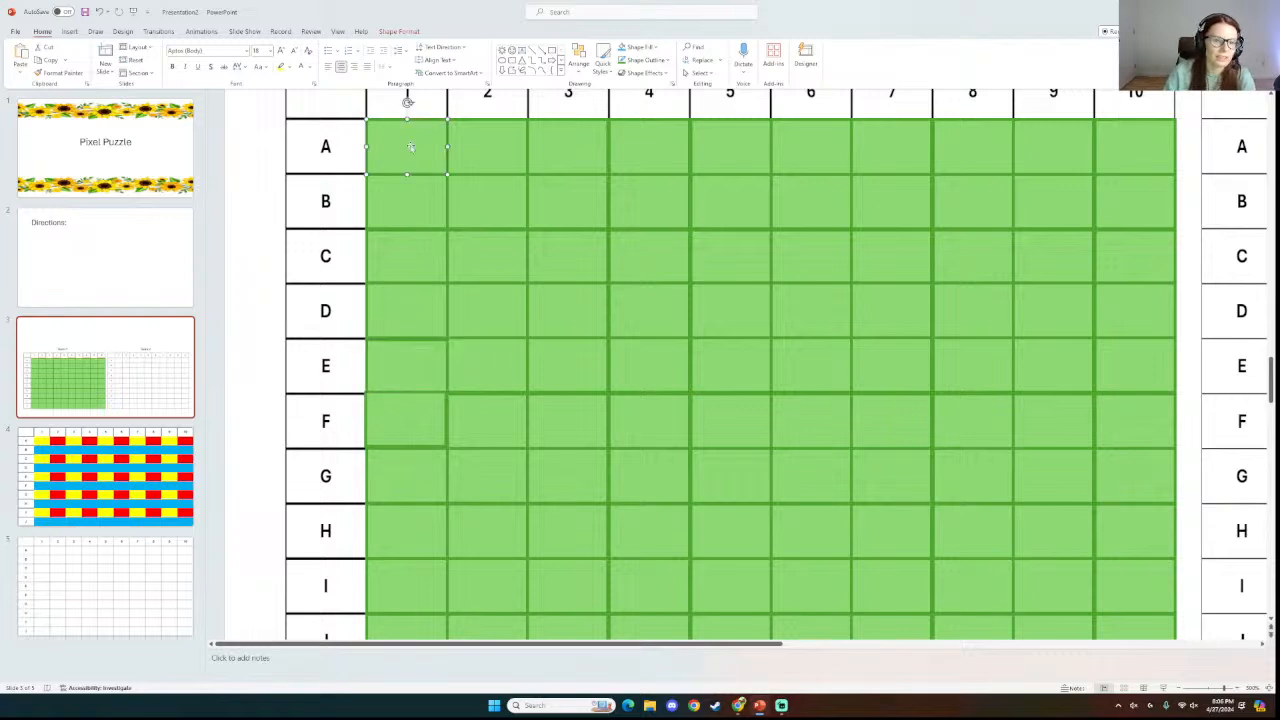
{"action": "left_click_drag", "start_coordinate": [410, 146], "coordinate": [410, 146]}
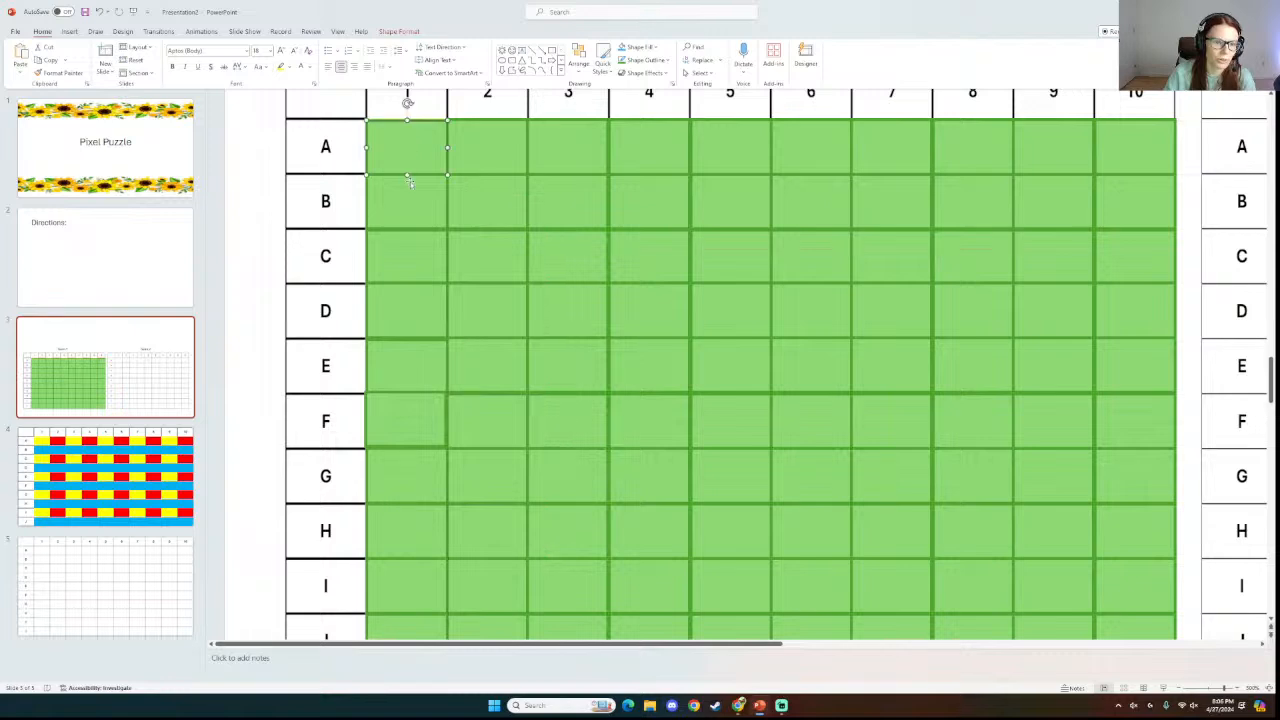
Try Align Left on the green cover over Team 1 cell B1, and undo the alignment.
{"action": "left_click", "coordinate": [412, 215]}
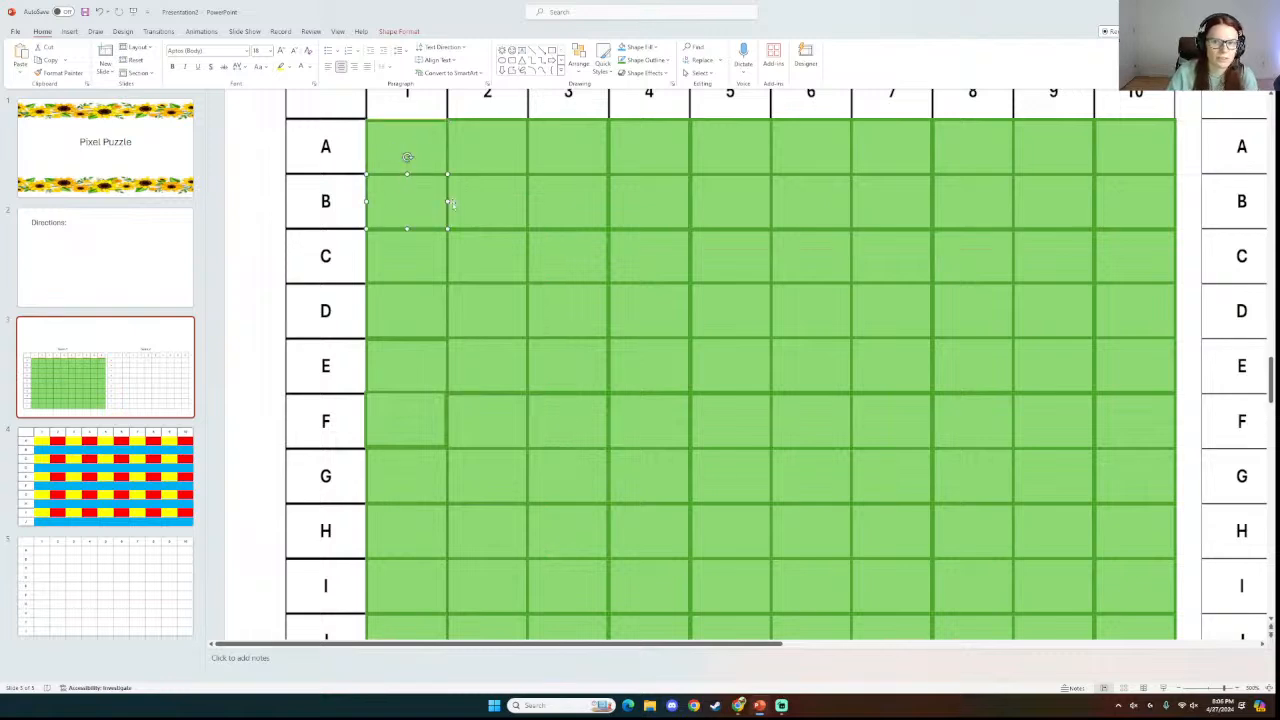
{"action": "left_click", "coordinate": [405, 32]}
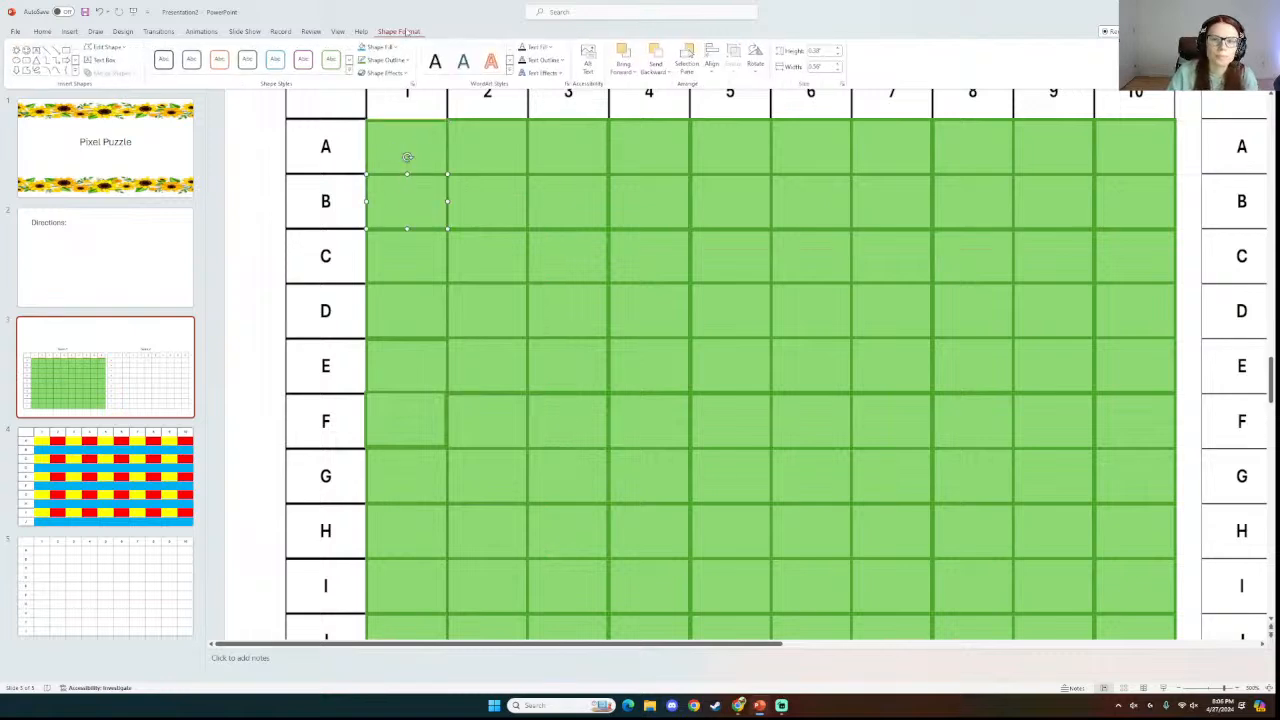
{"action": "left_click", "coordinate": [712, 62]}
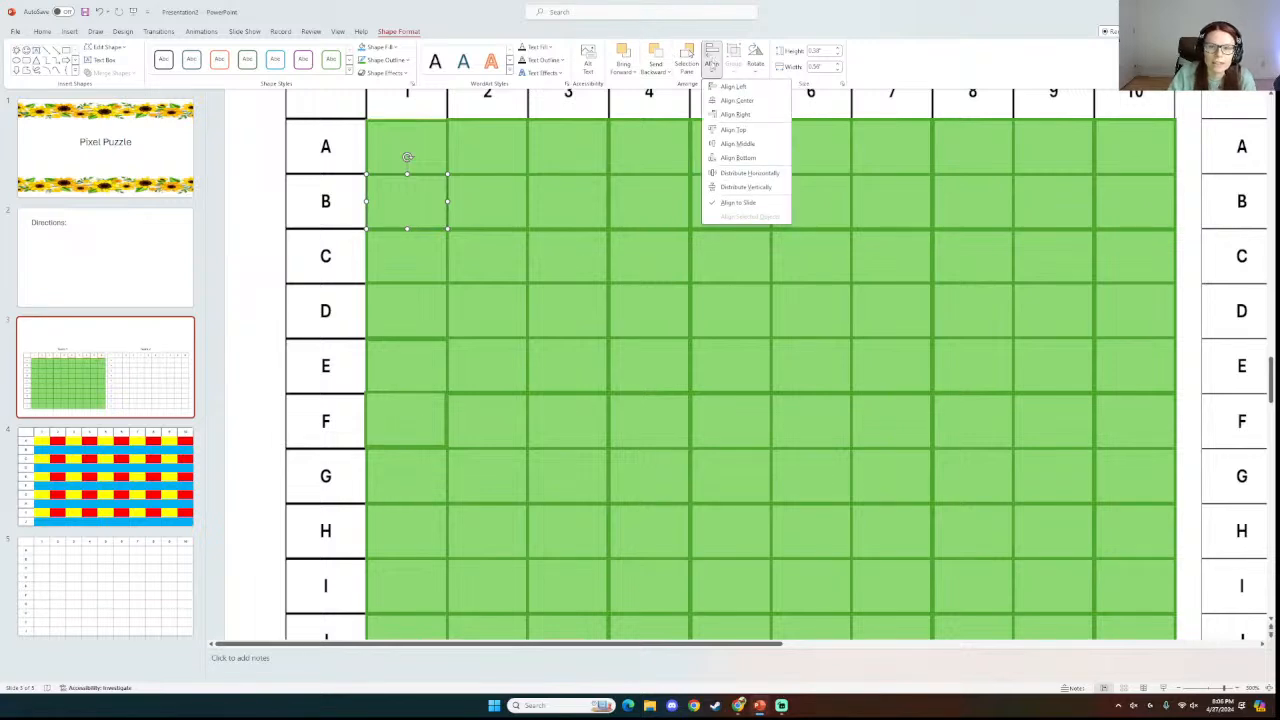
{"action": "left_click", "coordinate": [755, 89]}
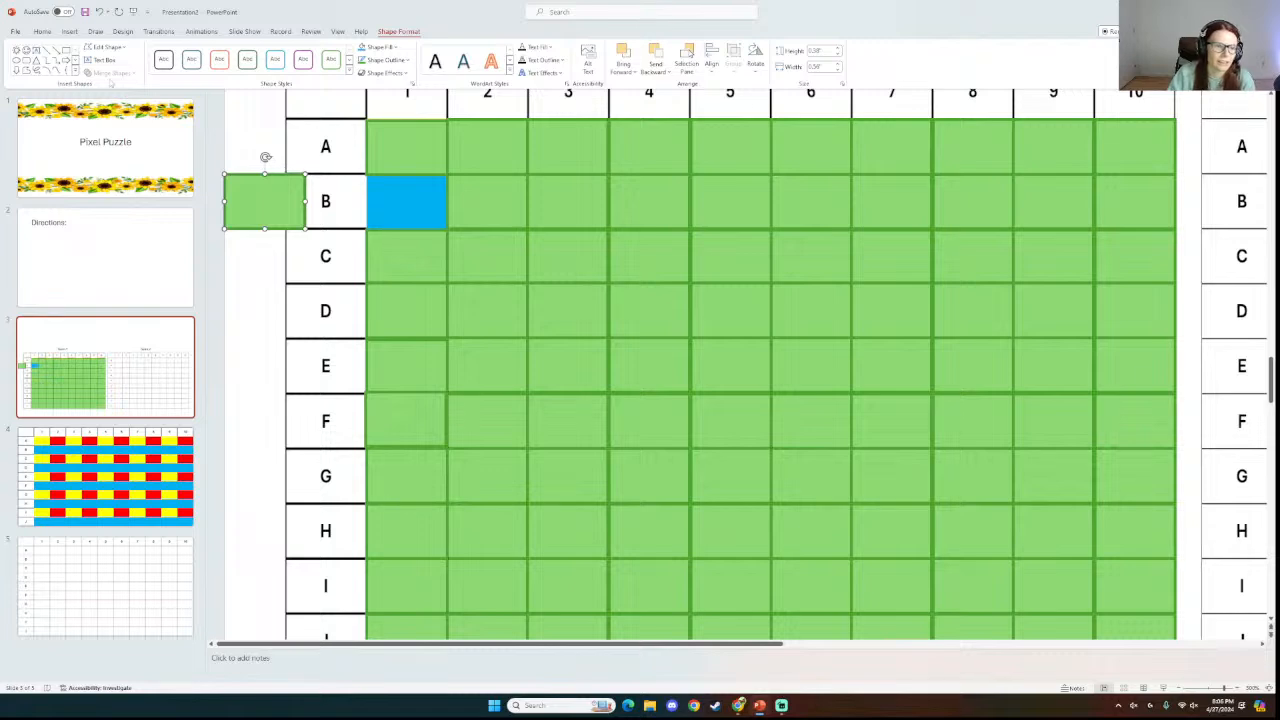
{"action": "left_click", "coordinate": [99, 11]}
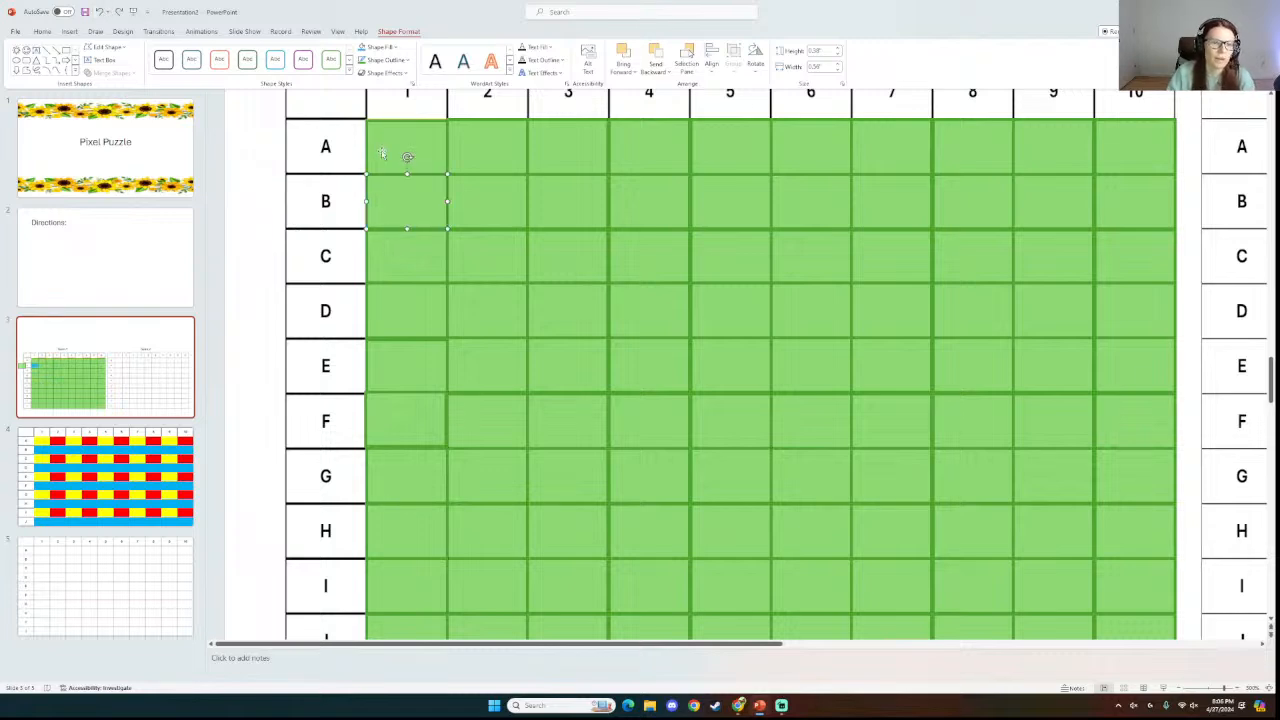
{"action": "left_click", "coordinate": [383, 156]}
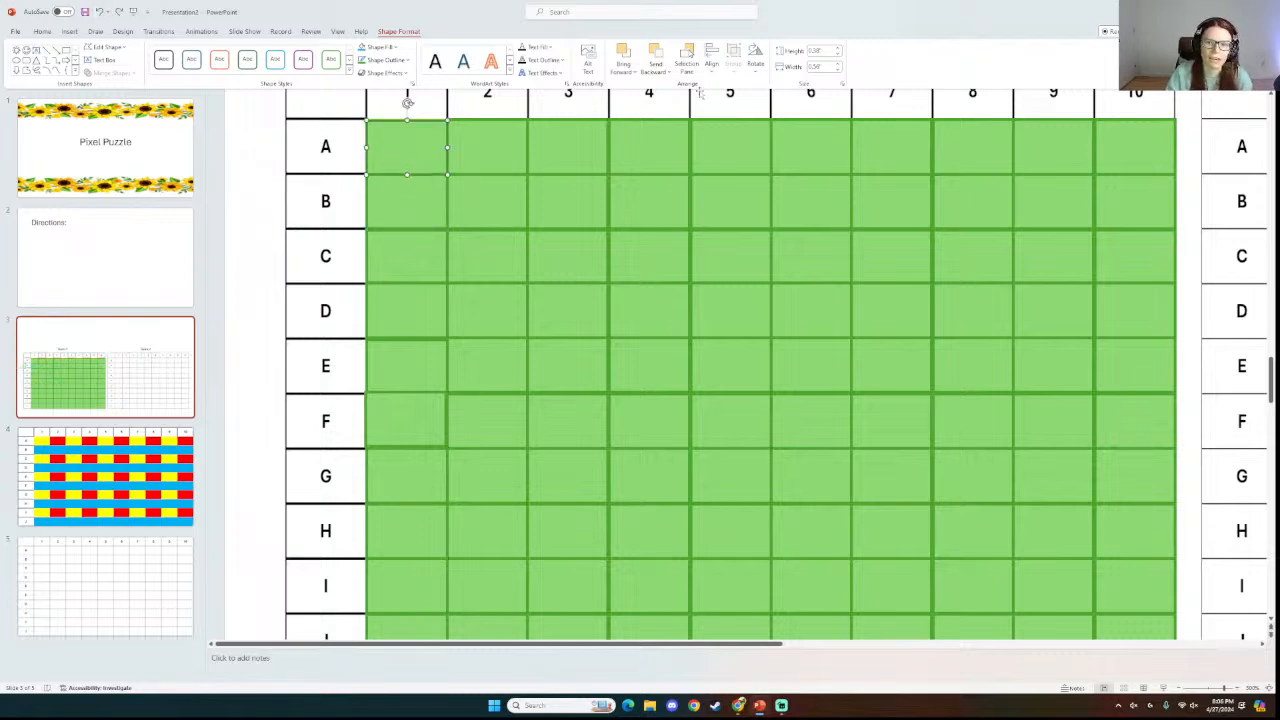
{"action": "left_click", "coordinate": [405, 200]}
{"action": "left_click", "coordinate": [711, 62]}
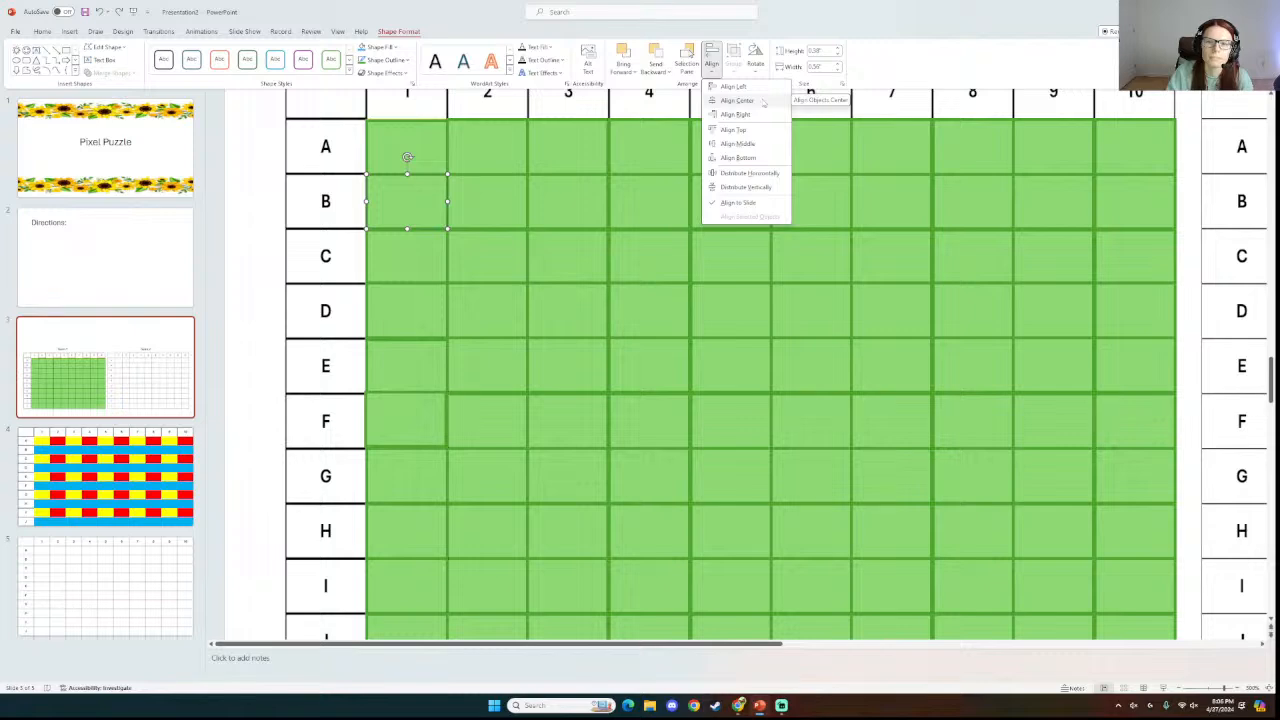
{"action": "left_click", "coordinate": [390, 146]}
{"action": "left_click", "coordinate": [389, 145]}
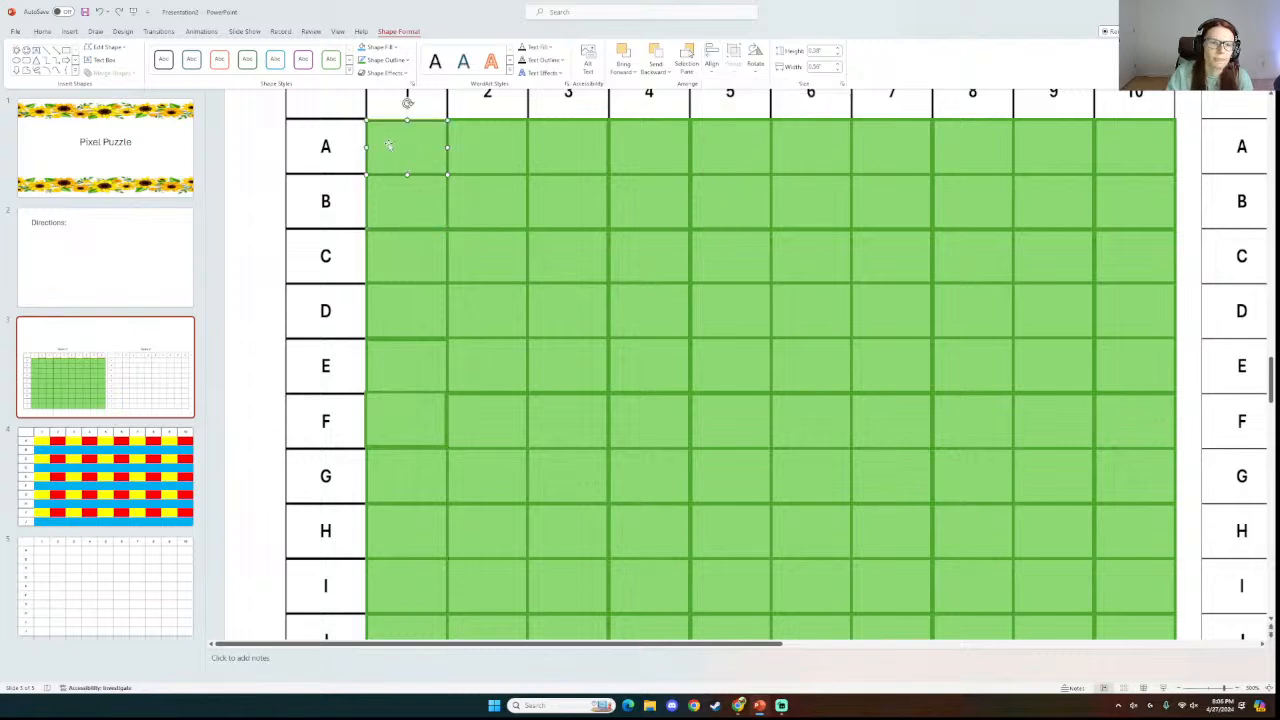
Try to left-align the green covers over Team 1 cells A1 to J1 on slide 3.
{"action": "left_click", "coordinate": [406, 204], "text": "shift"}
{"action": "left_click", "coordinate": [404, 250], "text": "shift"}
{"action": "left_click", "coordinate": [408, 314], "text": "shift"}
{"action": "left_click", "coordinate": [407, 369], "text": "shift"}
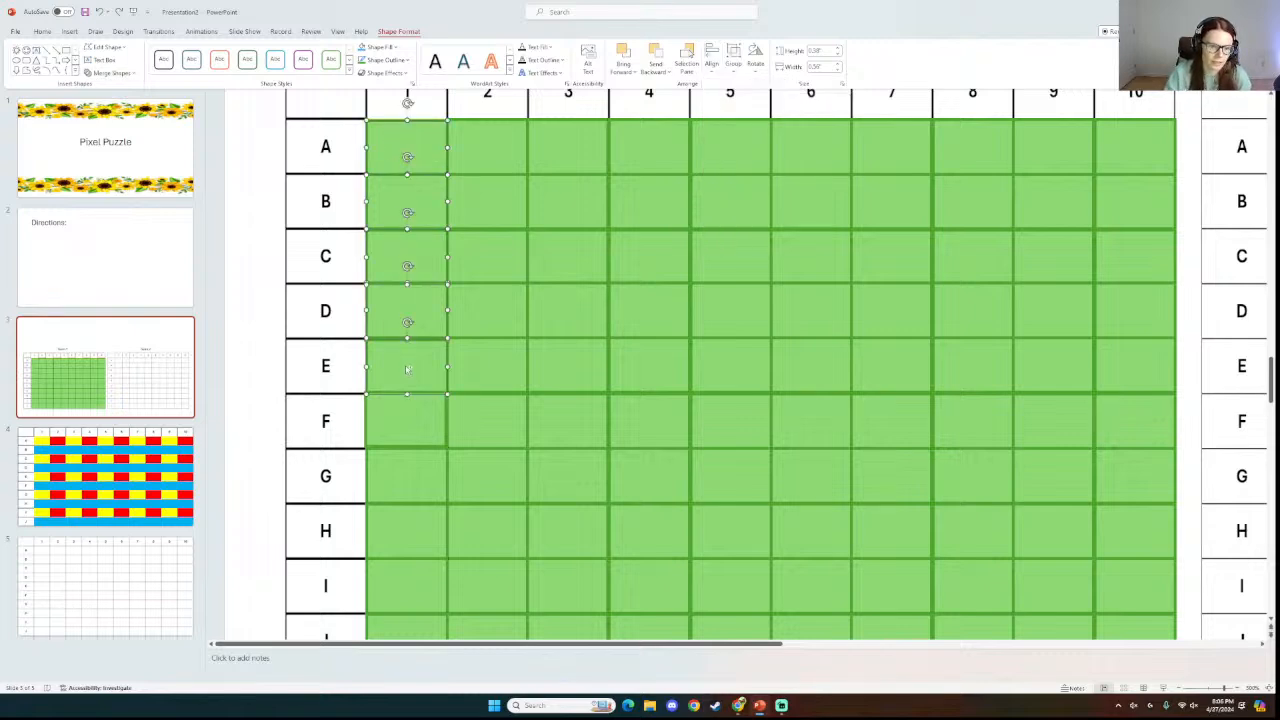
{"action": "left_click", "coordinate": [410, 414], "text": "shift"}
{"action": "left_click", "coordinate": [408, 480], "text": "shift"}
{"action": "left_click", "coordinate": [417, 530], "text": "shift"}
{"action": "left_click", "coordinate": [413, 578], "text": "shift"}
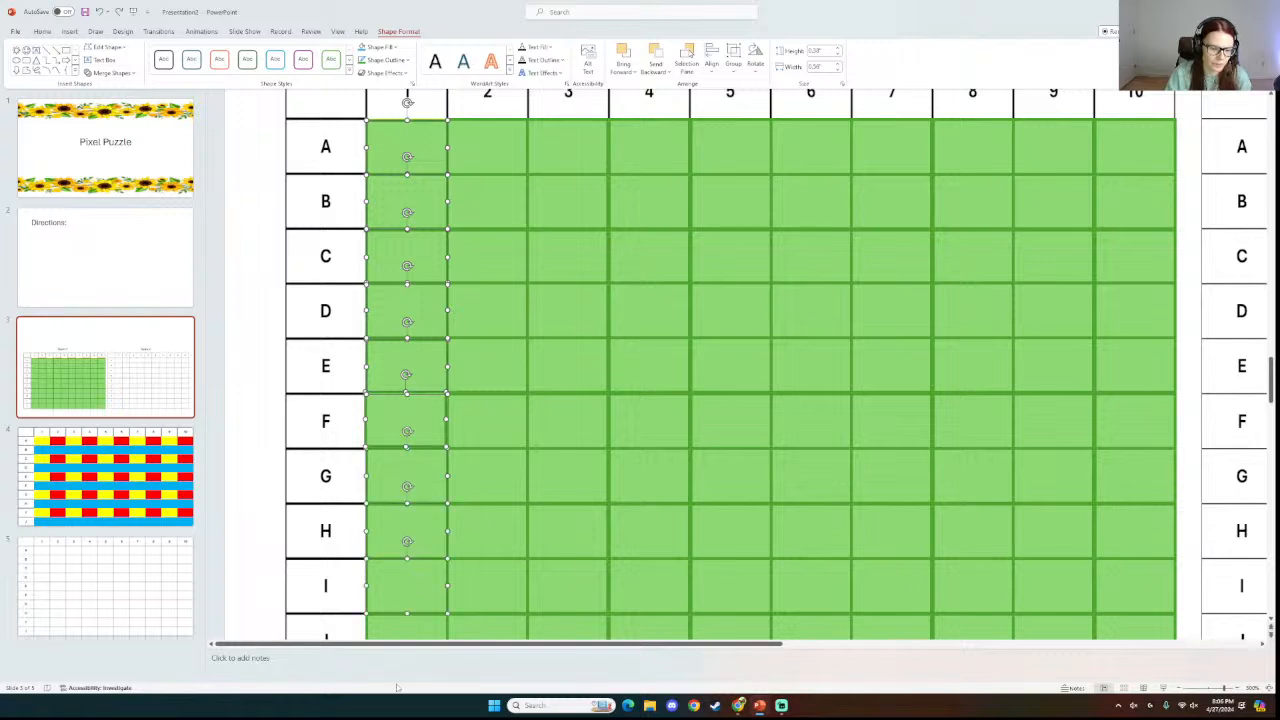
{"action": "left_click", "coordinate": [425, 631], "text": "shift"}
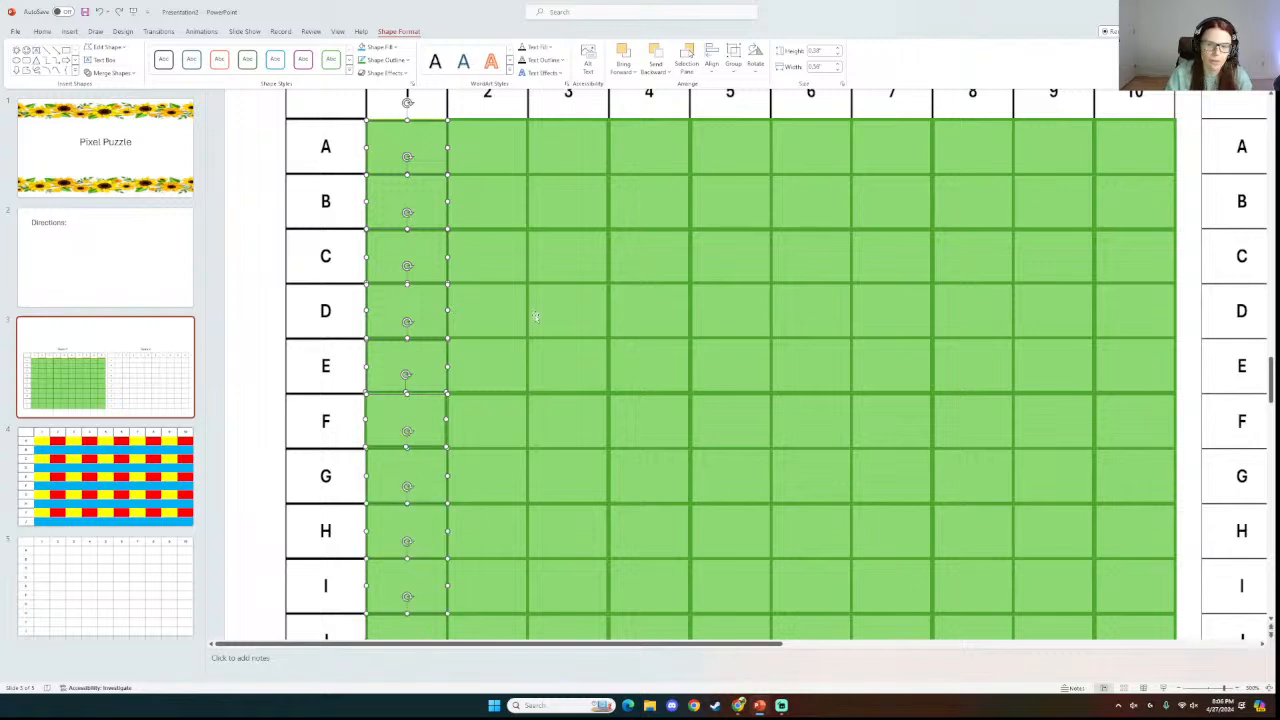
{"action": "left_click", "coordinate": [711, 60]}
{"action": "left_click", "coordinate": [740, 99]}
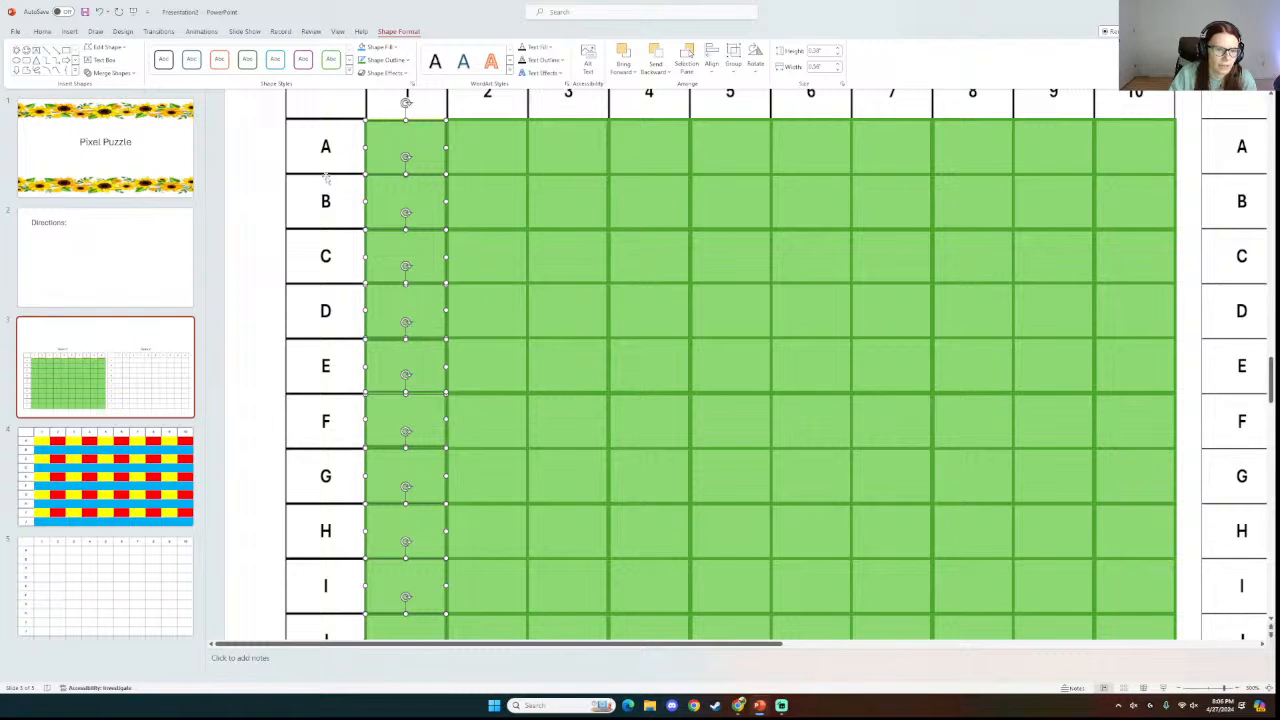
{"action": "left_click", "coordinate": [327, 342]}
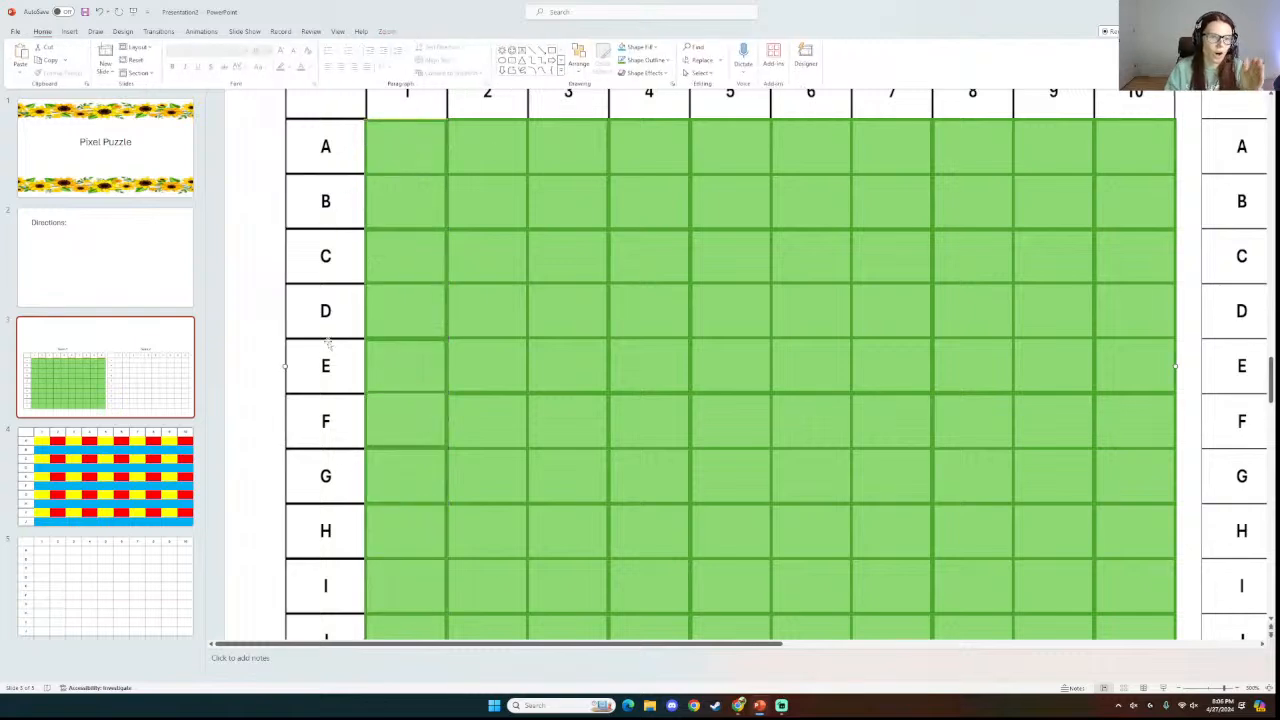
Try to shift all green covers in Team 1 column 1 together slightly right to match the grid lines.
{"action": "left_click", "coordinate": [398, 141]}
{"action": "left_click", "coordinate": [394, 217], "text": "shift"}
{"action": "left_click", "coordinate": [400, 258], "text": "shift"}
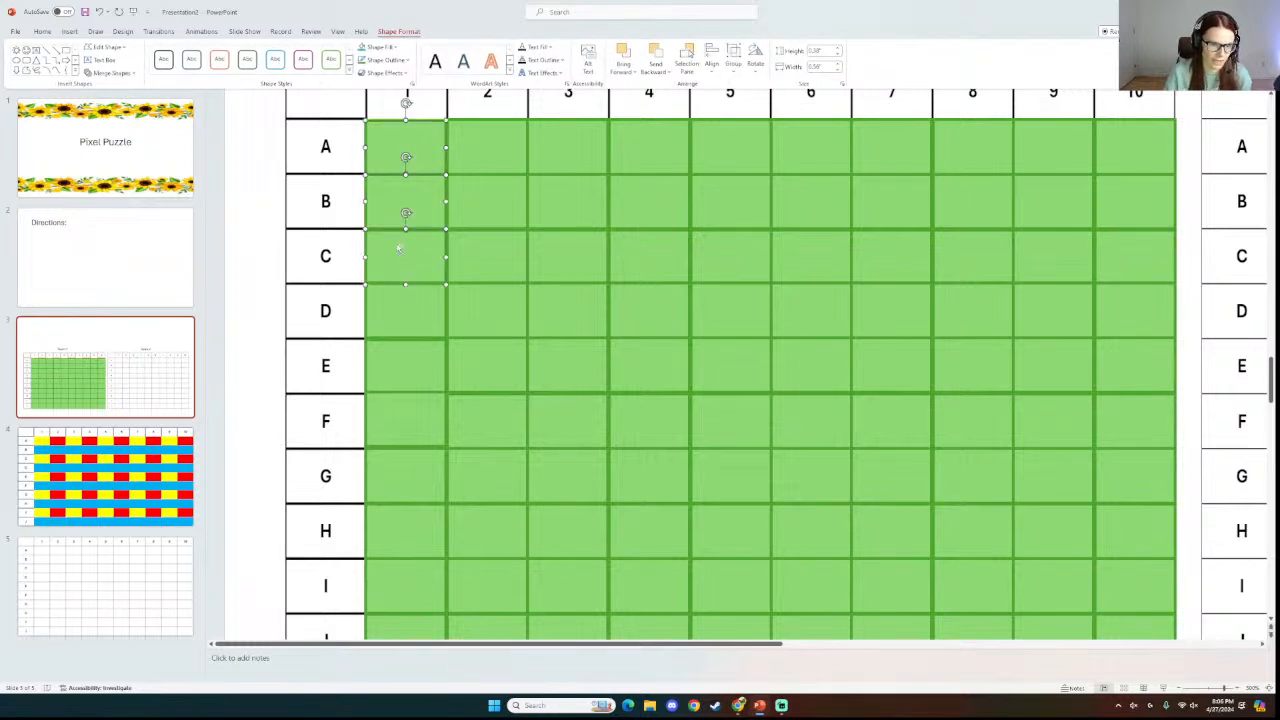
{"action": "left_click", "coordinate": [403, 316], "text": "shift"}
{"action": "left_click", "coordinate": [398, 370], "text": "shift"}
{"action": "left_click", "coordinate": [401, 422], "text": "shift"}
{"action": "left_click", "coordinate": [401, 476], "text": "shift"}
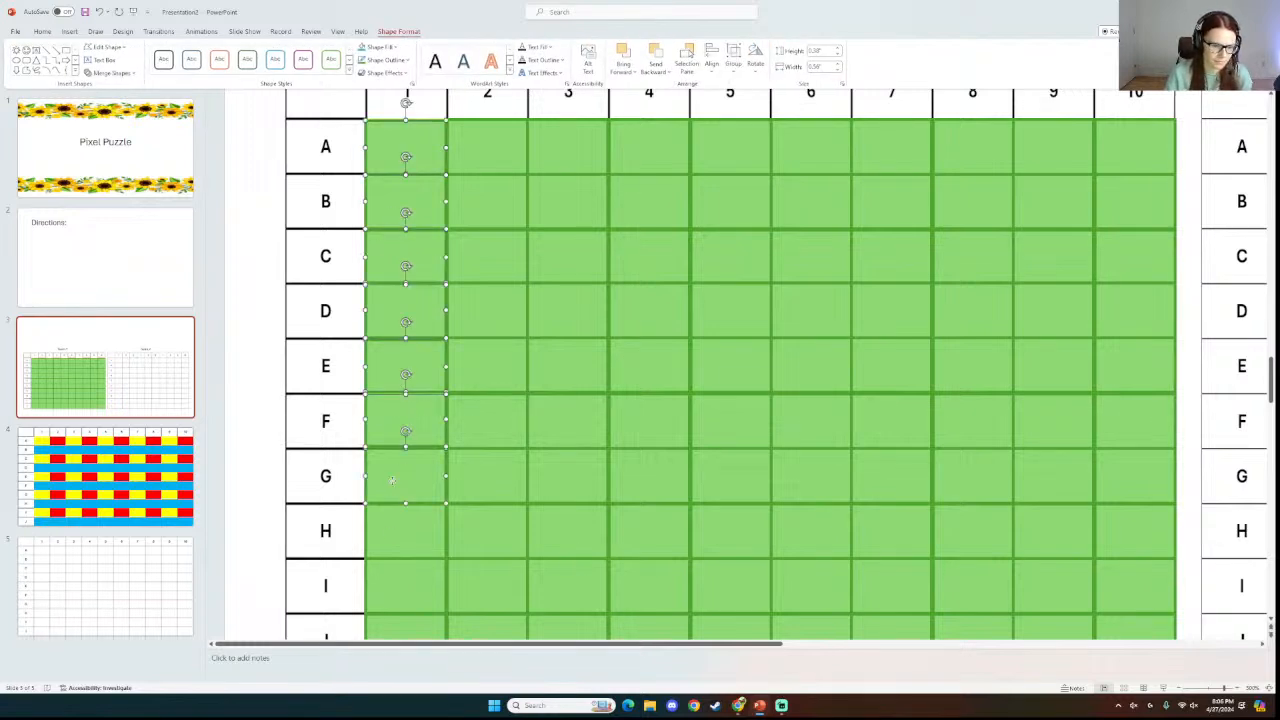
{"action": "left_click", "coordinate": [401, 530], "text": "shift"}
{"action": "left_click", "coordinate": [404, 585], "text": "shift"}
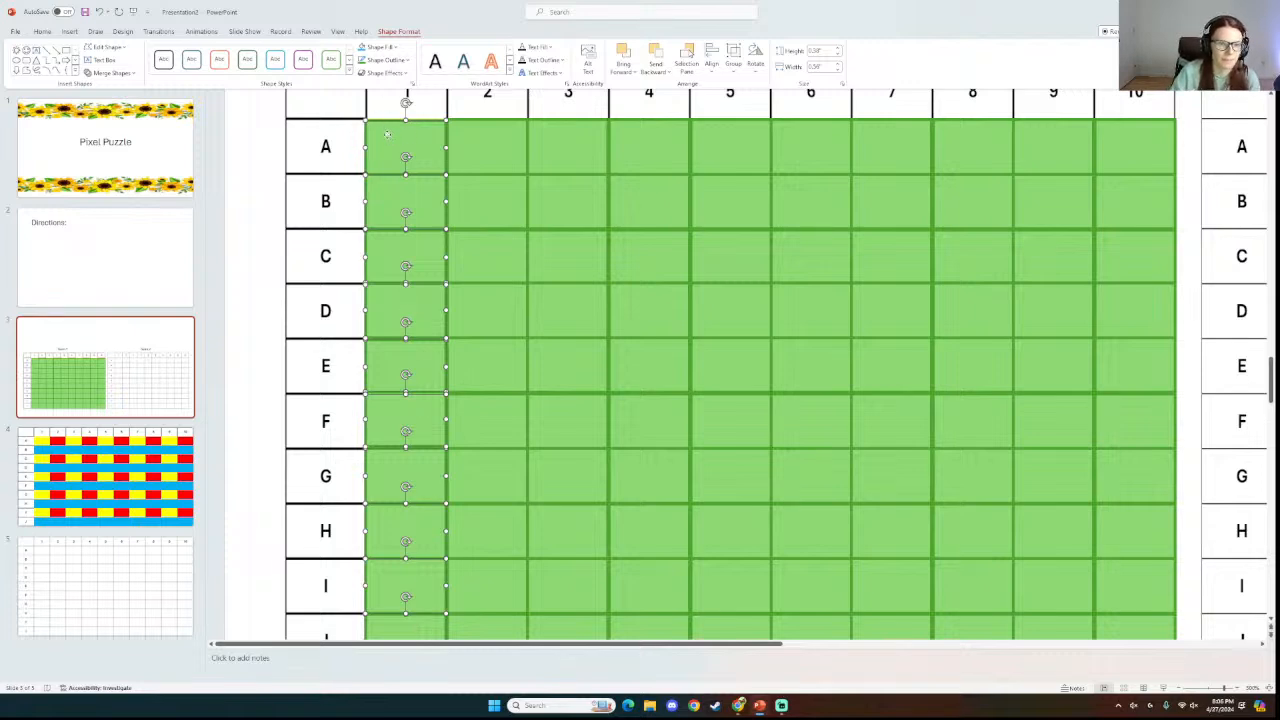
{"action": "mouse_move", "coordinate": [387, 134]}
{"action": "left_mouse_down"}
{"action": "mouse_move", "coordinate": [390, 101]}
{"action": "mouse_move", "coordinate": [391, 133]}
{"action": "left_mouse_up"}
{"action": "scroll", "coordinate": [340, 398], "scroll_direction": "down", "scroll_amount": 2}
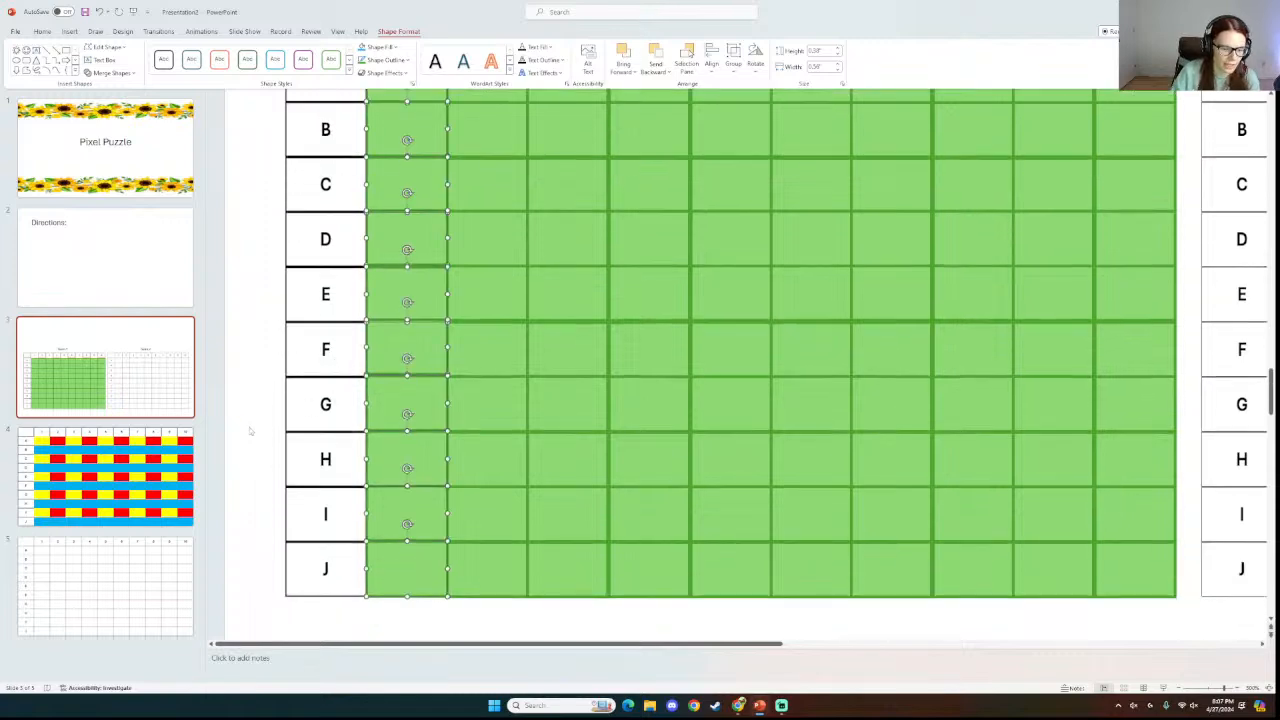
{"action": "left_click", "coordinate": [254, 430]}
{"action": "scroll", "coordinate": [383, 396], "scroll_direction": "up", "scroll_amount": 2}
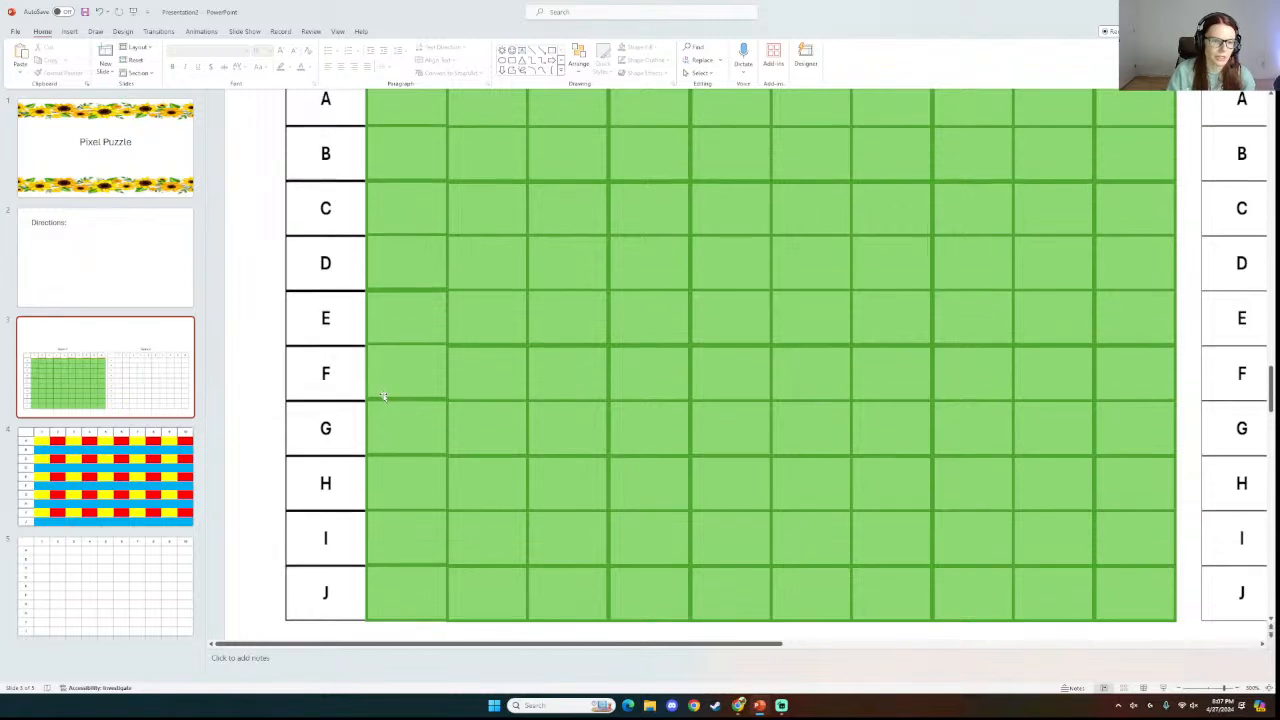
{"action": "scroll", "coordinate": [427, 173], "scroll_direction": "up", "scroll_amount": 1}
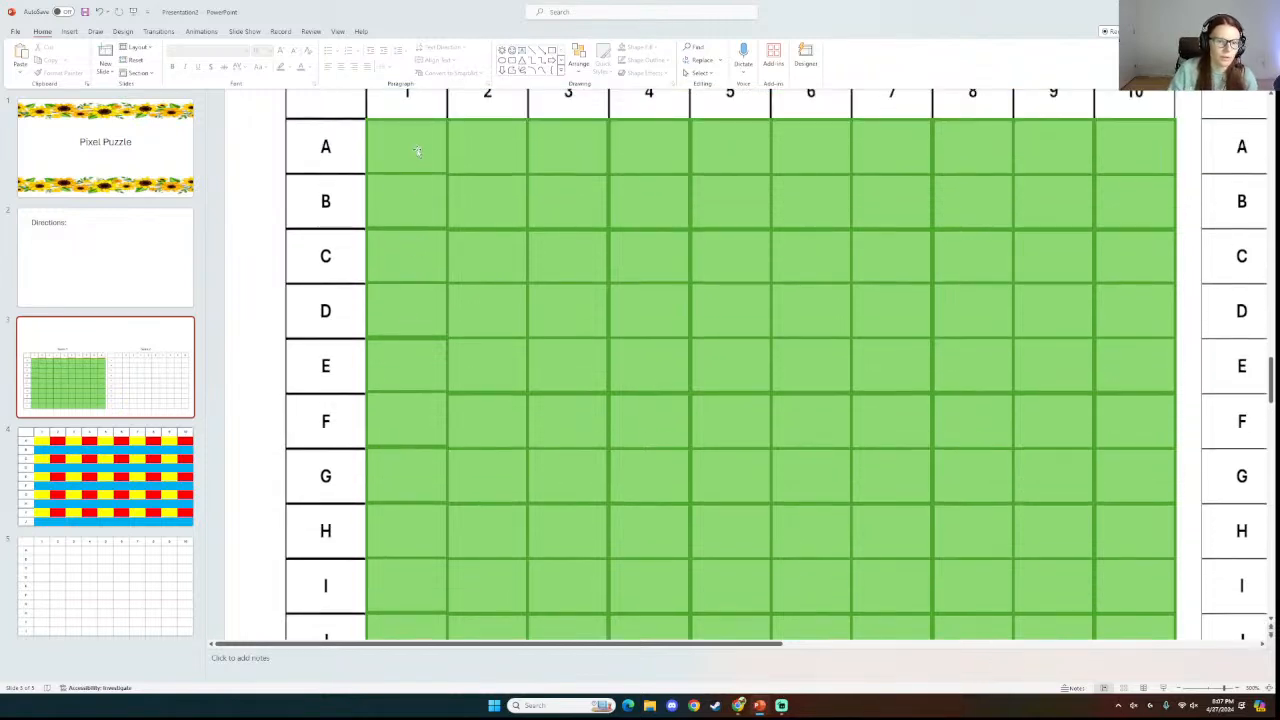
Undo the group shift and left alignment of the green covers in Team 1 column 1.
{"action": "left_click", "coordinate": [407, 155], "text": "ctrl"}
{"action": "left_click", "coordinate": [407, 215], "text": "ctrl"}
{"action": "left_click", "coordinate": [409, 262], "text": "ctrl"}
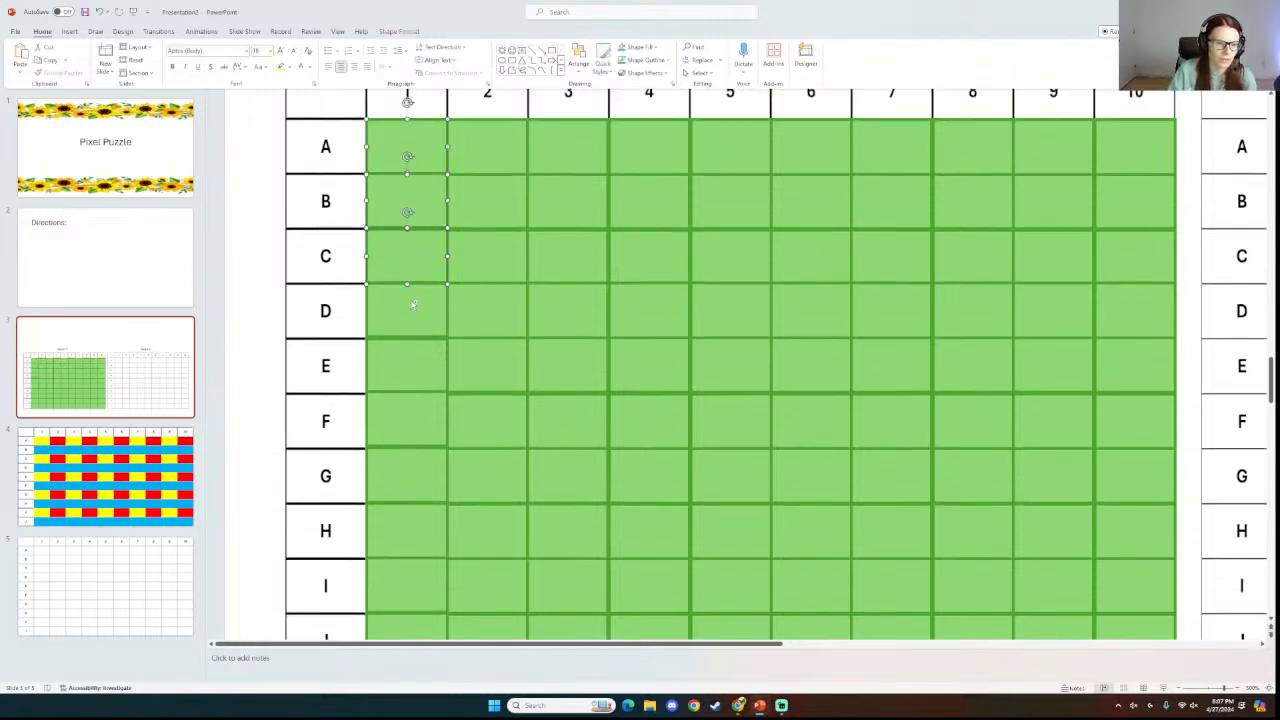
{"action": "left_click", "coordinate": [412, 308], "text": "ctrl"}
{"action": "left_click", "coordinate": [403, 376], "text": "ctrl"}
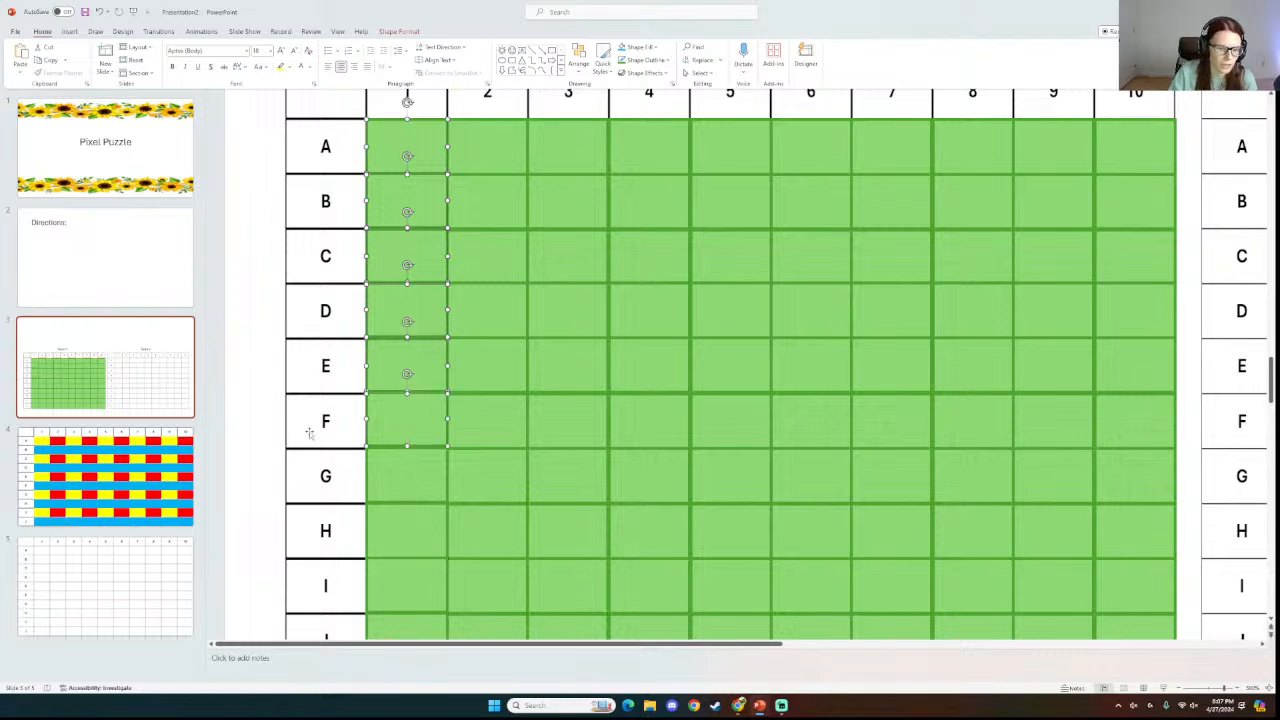
{"action": "left_click", "coordinate": [268, 310]}
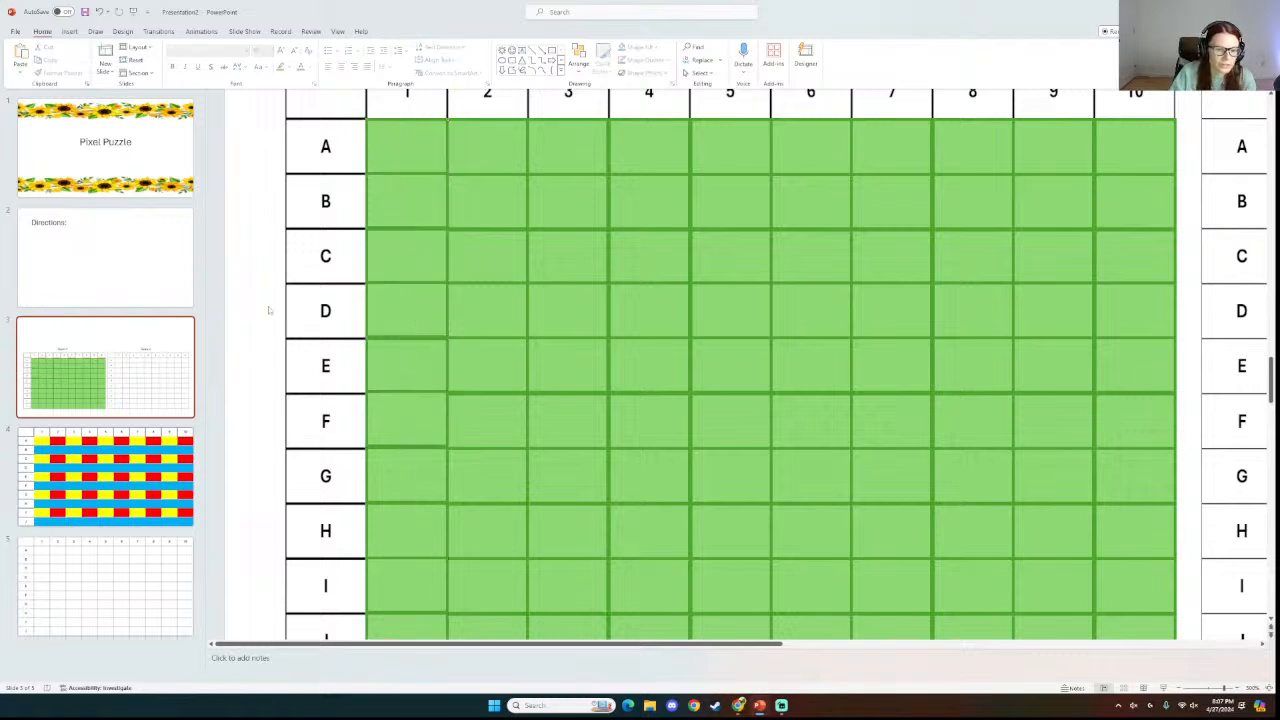
{"action": "left_click", "coordinate": [421, 422]}
{"action": "left_click", "coordinate": [99, 12]}
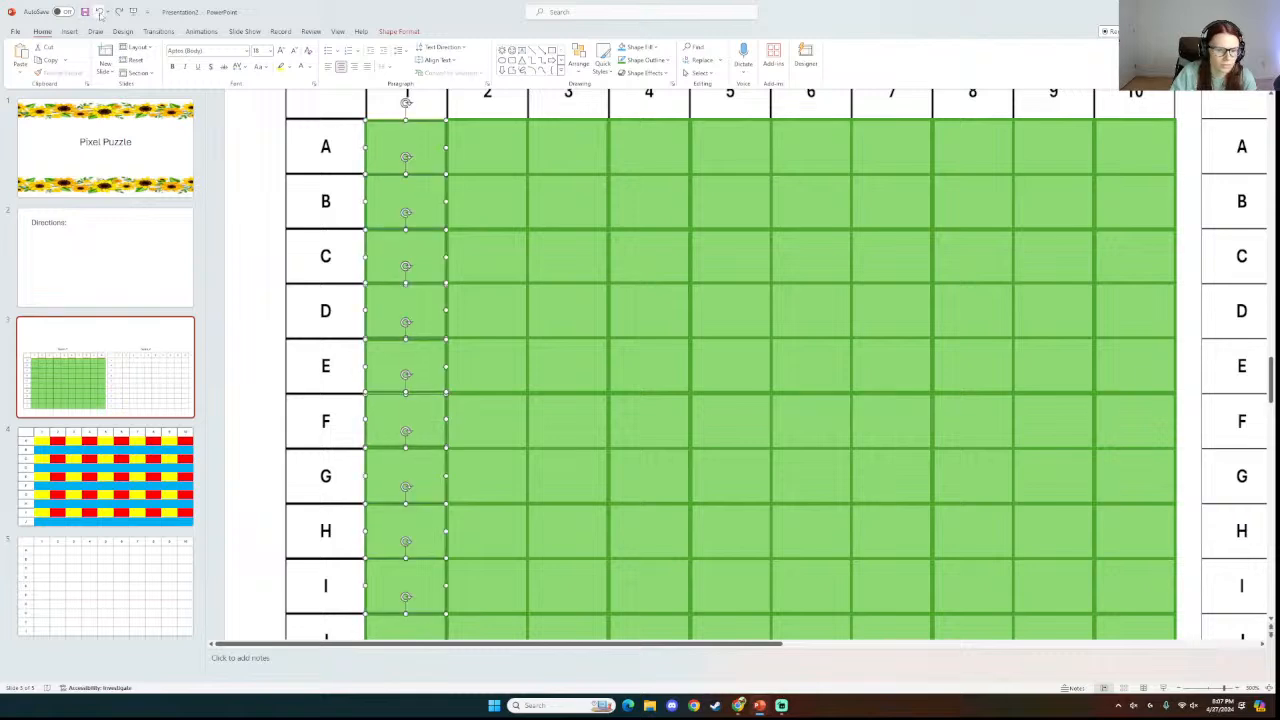
{"action": "left_click", "coordinate": [248, 256]}
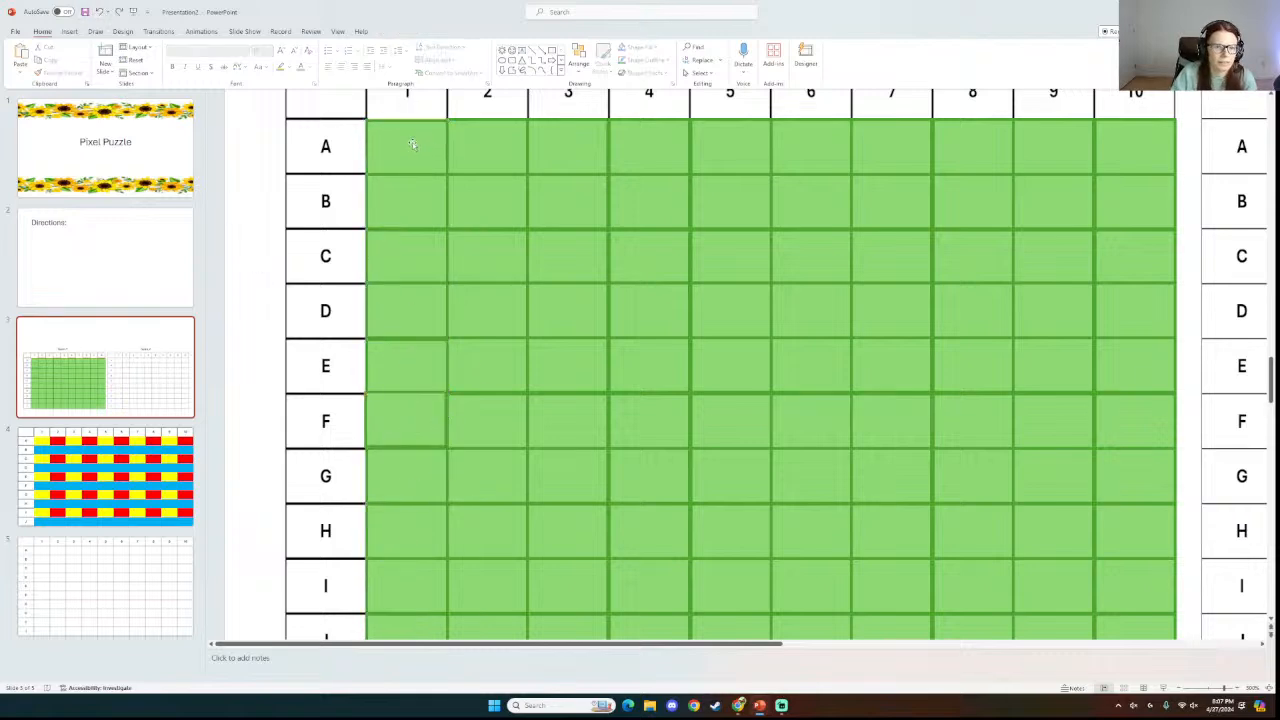
Fine-tune the positions of the green covers over Team 1 cells A1, B1 and A4 to fit the grid lines.
{"action": "left_click_drag", "start_coordinate": [412, 144], "coordinate": [413, 142]}
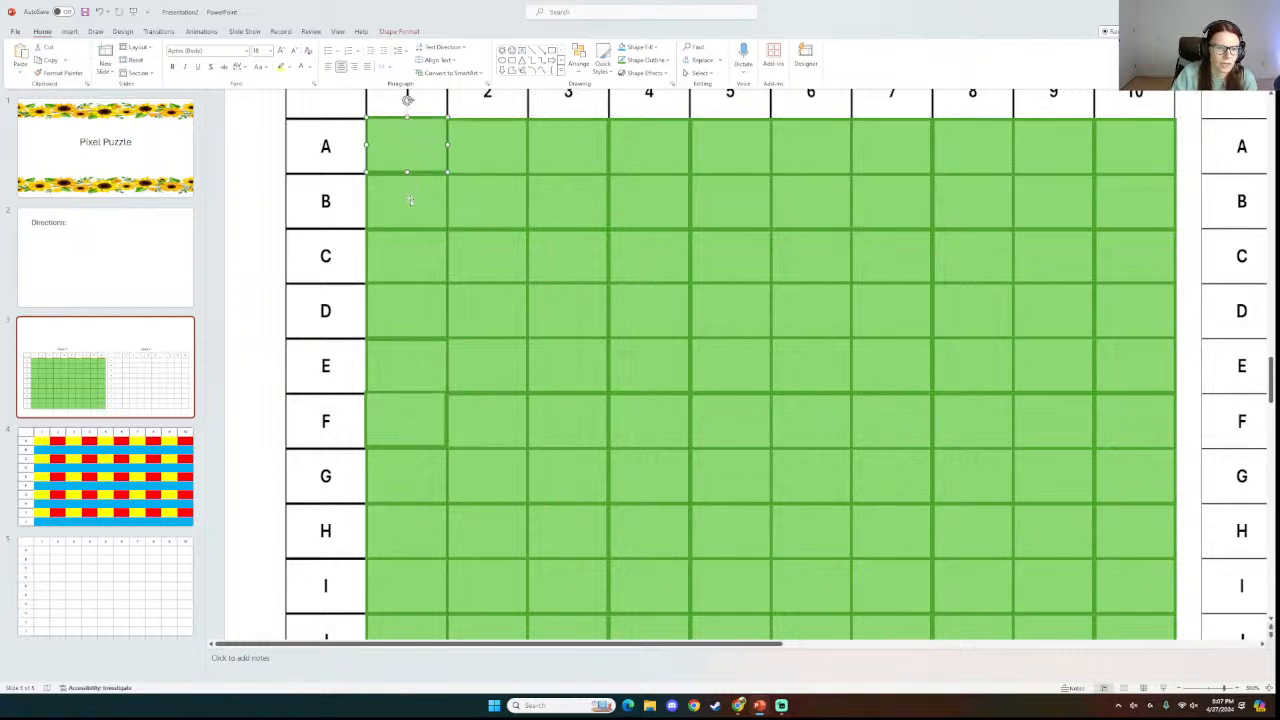
{"action": "mouse_move", "coordinate": [411, 206]}
{"action": "left_mouse_down"}
{"action": "mouse_move", "coordinate": [407, 229]}
{"action": "mouse_move", "coordinate": [299, 205]}
{"action": "mouse_move", "coordinate": [407, 206]}
{"action": "mouse_move", "coordinate": [406, 94]}
{"action": "mouse_move", "coordinate": [388, 143]}
{"action": "mouse_move", "coordinate": [410, 203]}
{"action": "left_mouse_up"}
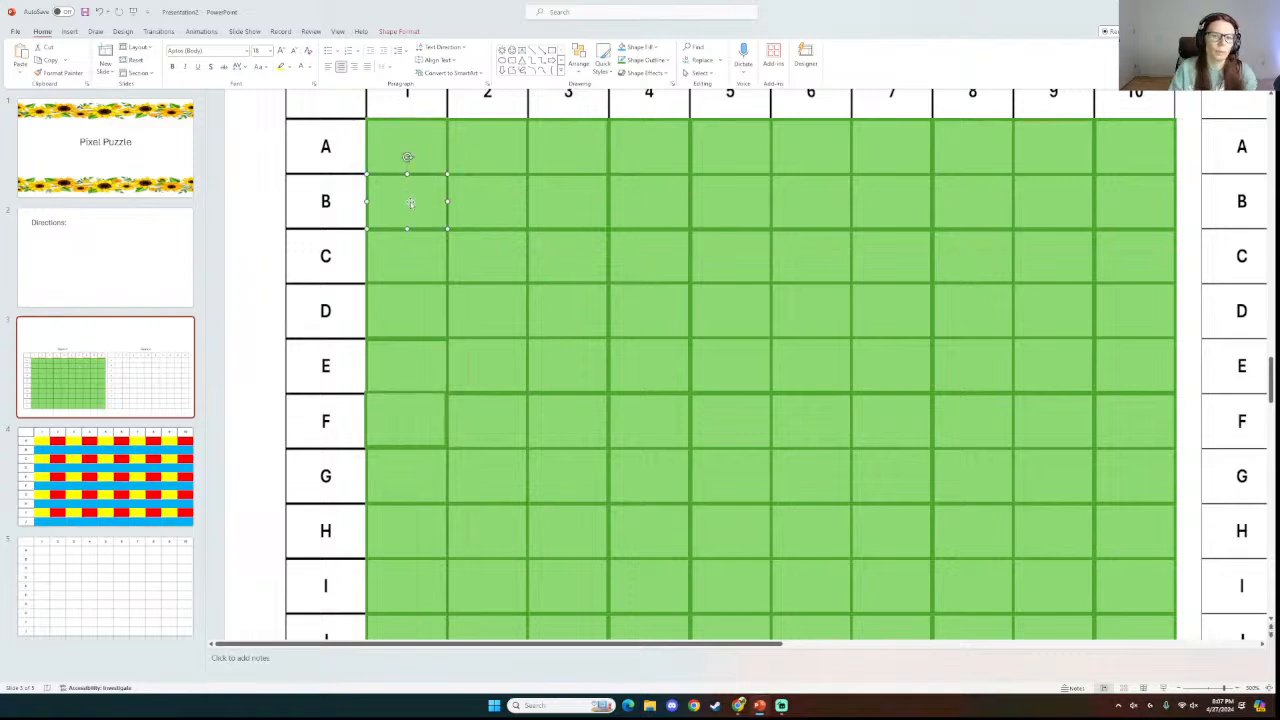
{"action": "mouse_move", "coordinate": [628, 157]}
{"action": "left_mouse_down"}
{"action": "mouse_move", "coordinate": [640, 146]}
{"action": "mouse_move", "coordinate": [628, 143]}
{"action": "mouse_move", "coordinate": [715, 158]}
{"action": "mouse_move", "coordinate": [608, 147]}
{"action": "left_mouse_up"}
{"action": "left_click", "coordinate": [656, 205]}
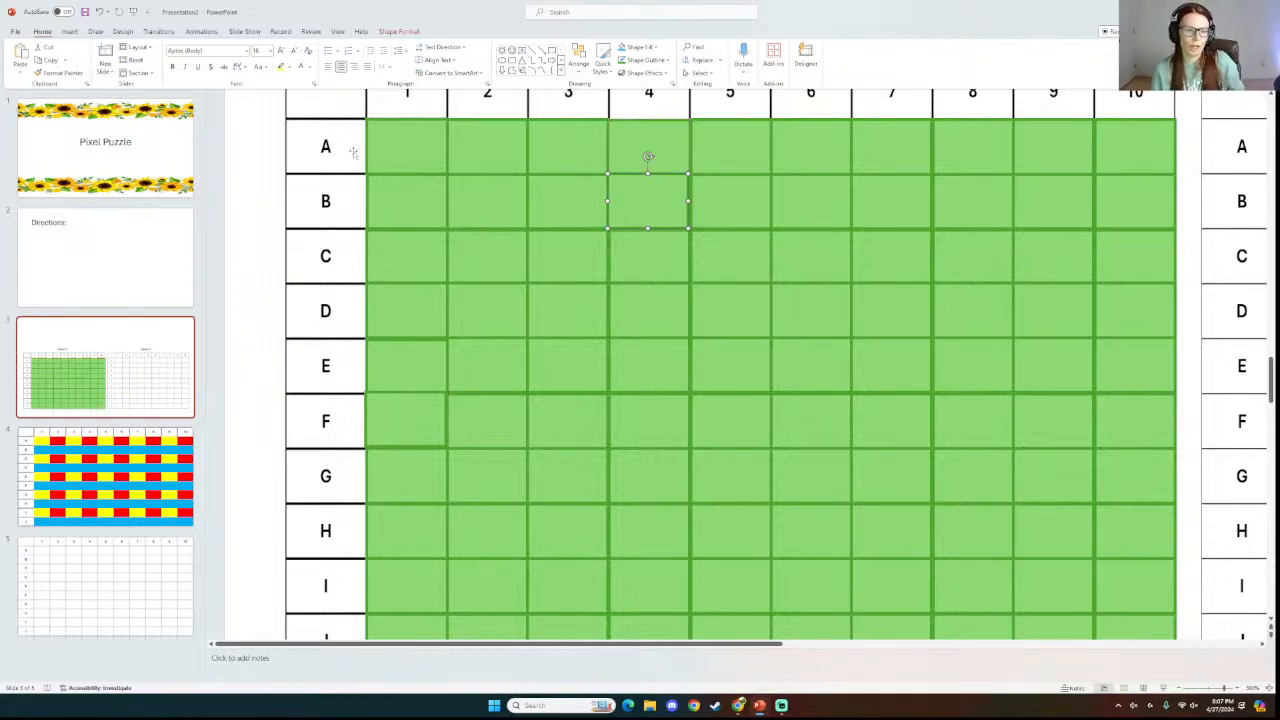
Adjust the size of the green cover over Team 1 cell A4 so its edges meet the grid lines.
{"action": "left_click", "coordinate": [622, 134]}
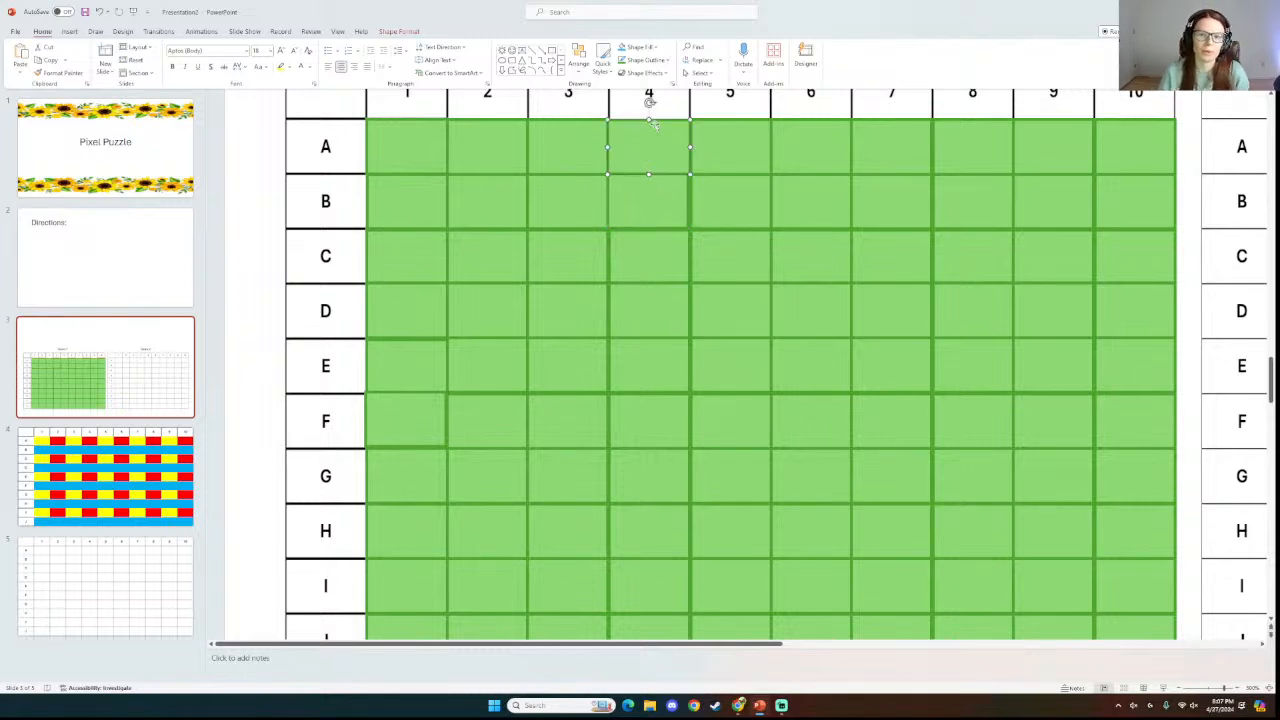
{"action": "left_click_drag", "start_coordinate": [649, 122], "coordinate": [646, 118]}
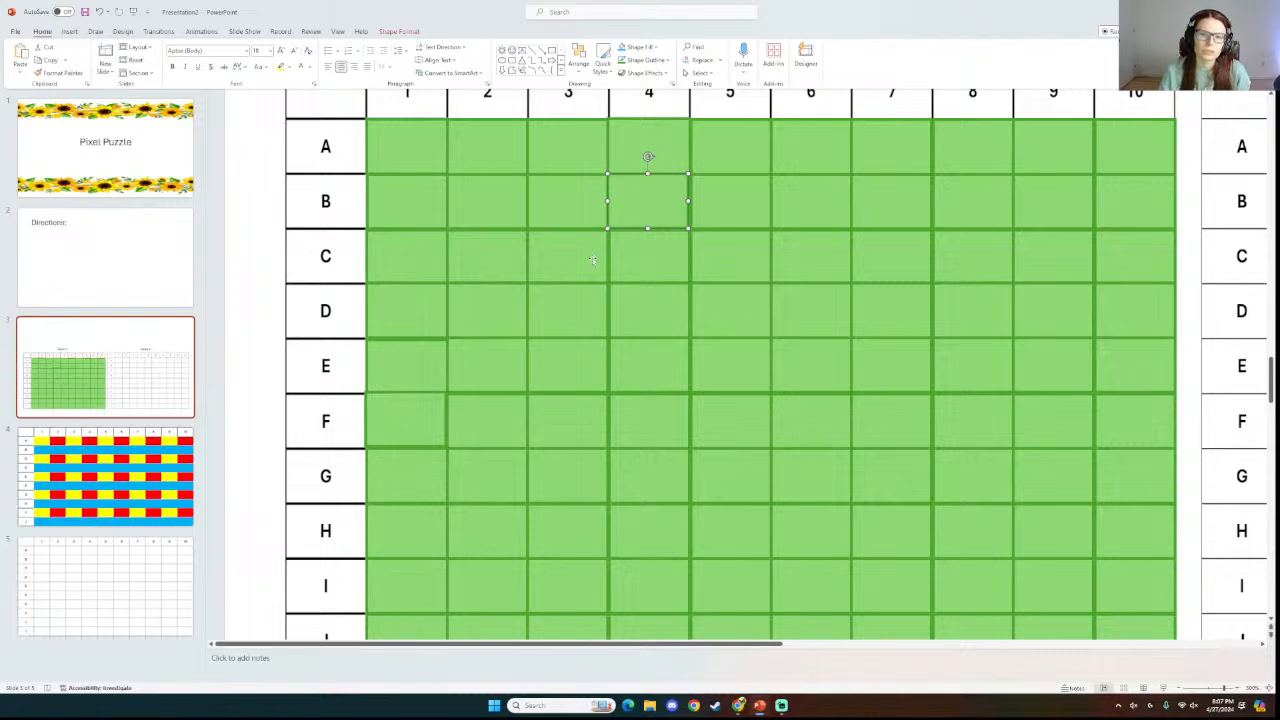
{"action": "left_click_drag", "start_coordinate": [640, 195], "coordinate": [565, 150]}
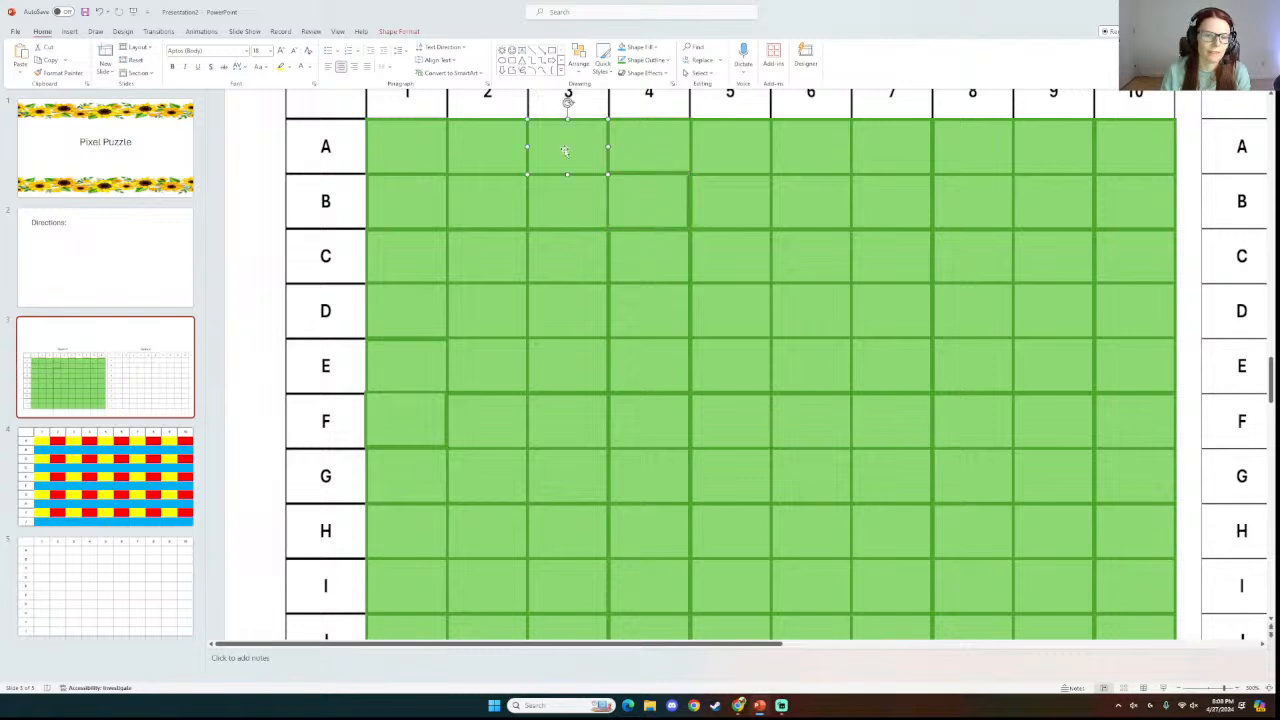
{"action": "key", "text": "ctrl+z"}
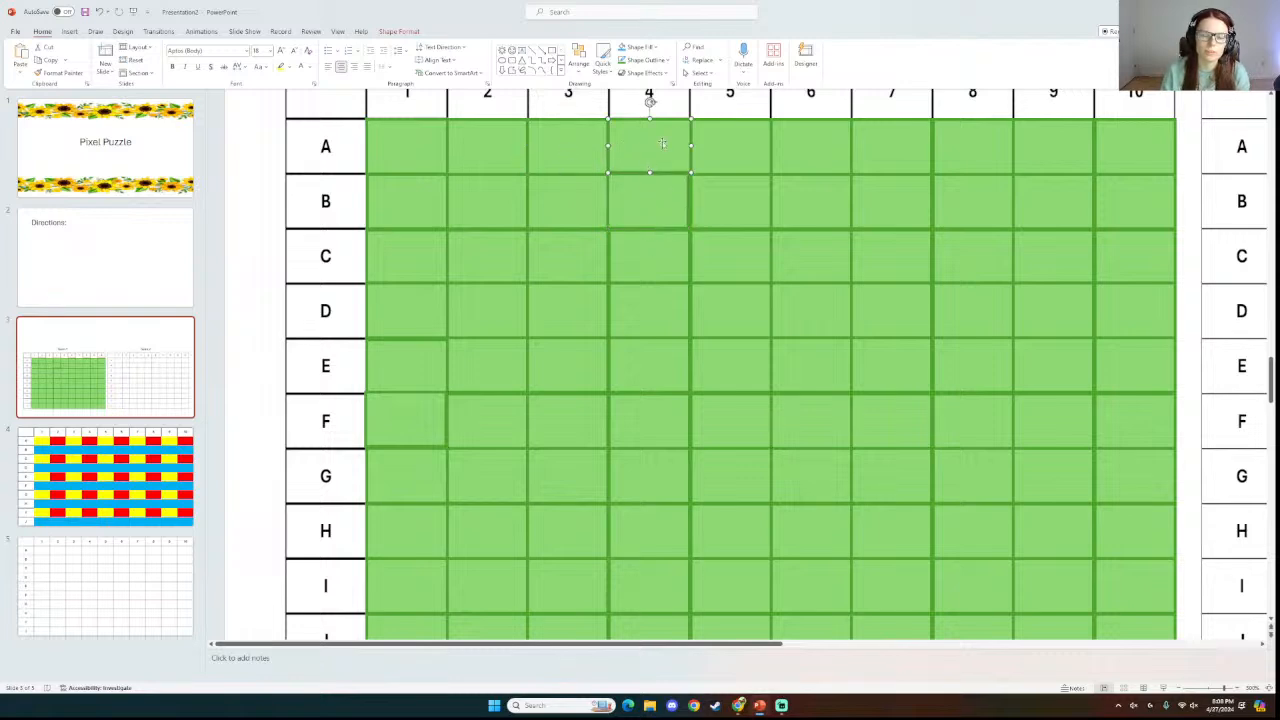
{"action": "left_click", "coordinate": [399, 31]}
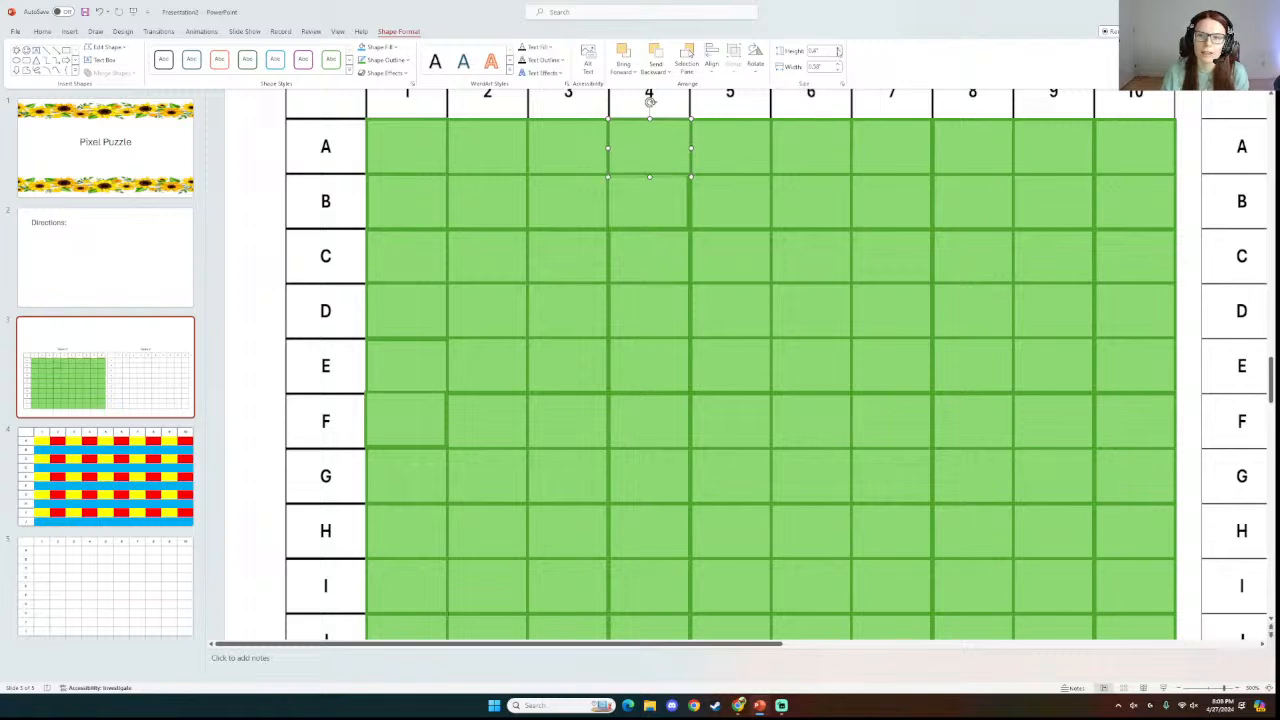
{"action": "left_click", "coordinate": [674, 203]}
{"action": "left_click", "coordinate": [410, 165]}
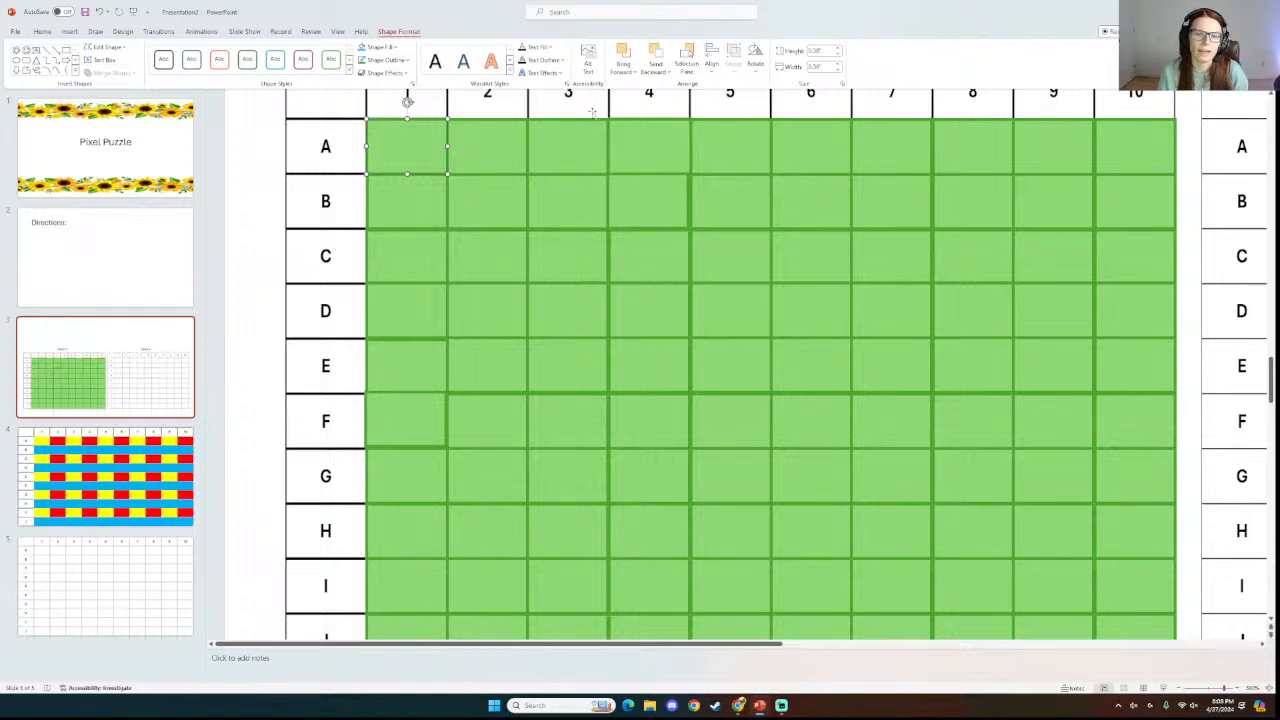
{"action": "left_click", "coordinate": [645, 153]}
{"action": "left_click_drag", "start_coordinate": [645, 154], "coordinate": [634, 196]}
{"action": "left_click", "coordinate": [507, 207]}
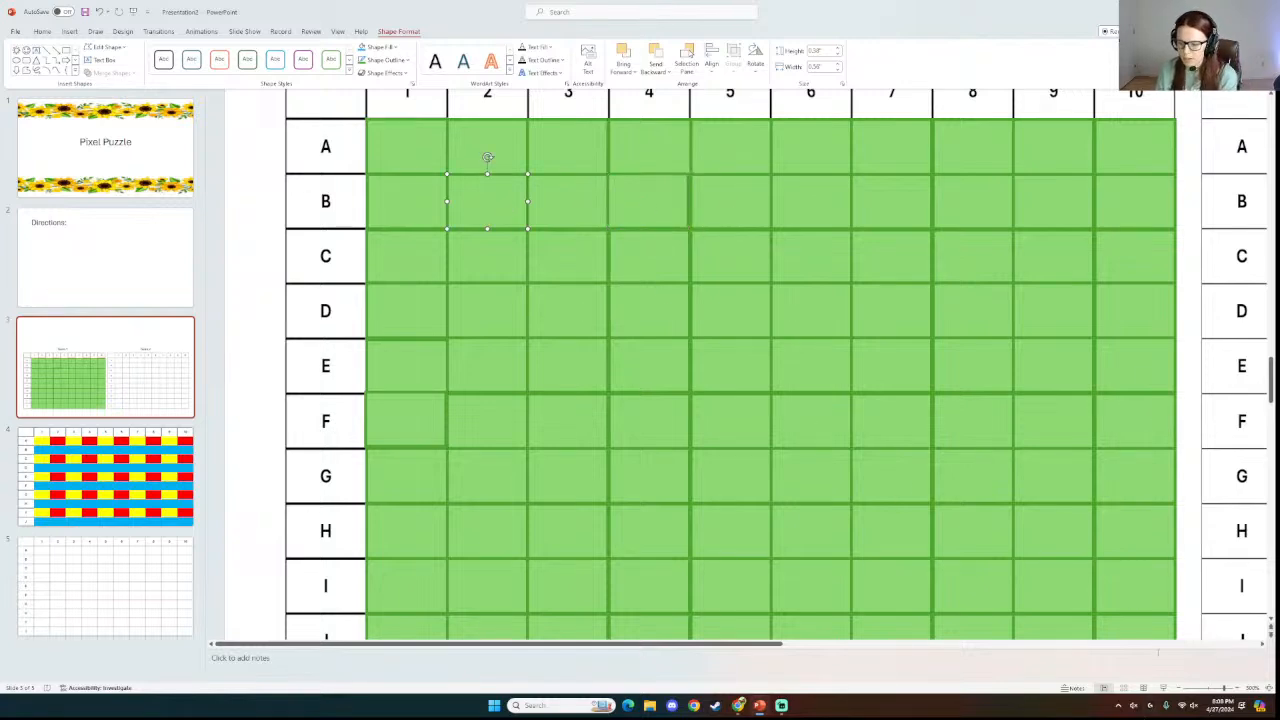
Widen the green cover over Team 1 cell B4 to the grid line on its right and align the A4 cover's left edge.
{"action": "left_click", "coordinate": [643, 204]}
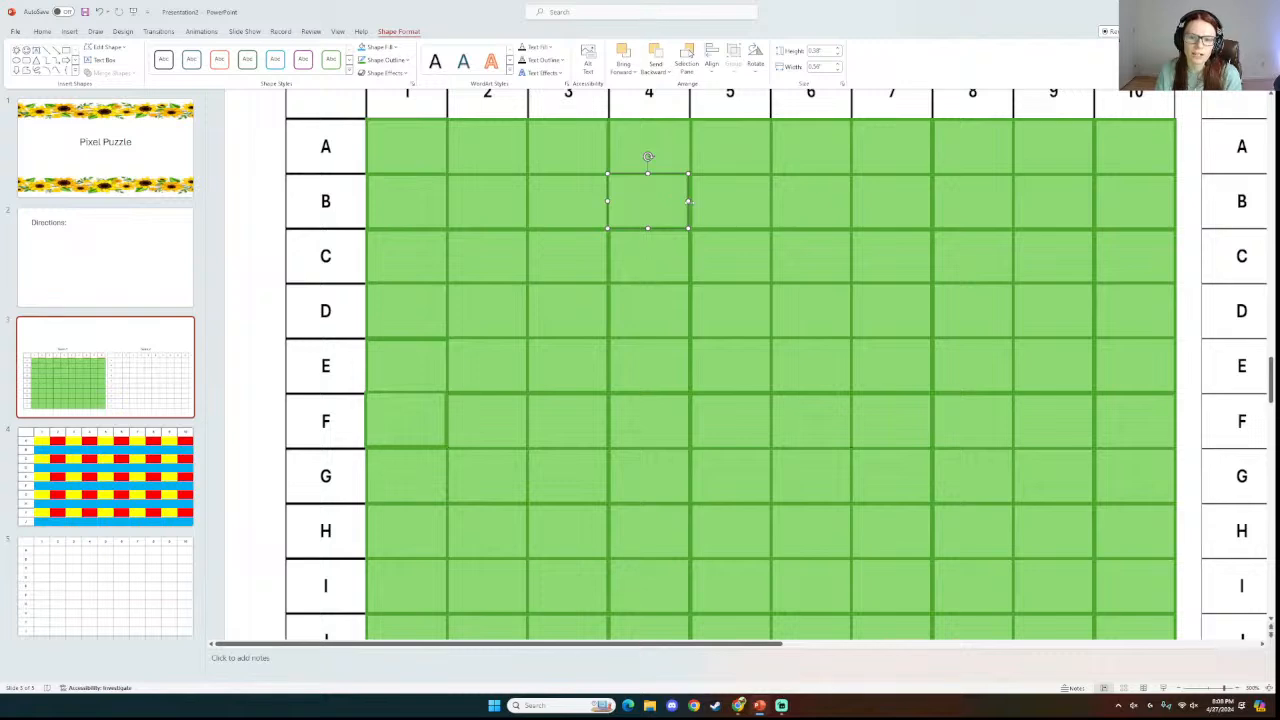
{"action": "left_click_drag", "start_coordinate": [689, 202], "coordinate": [690, 203]}
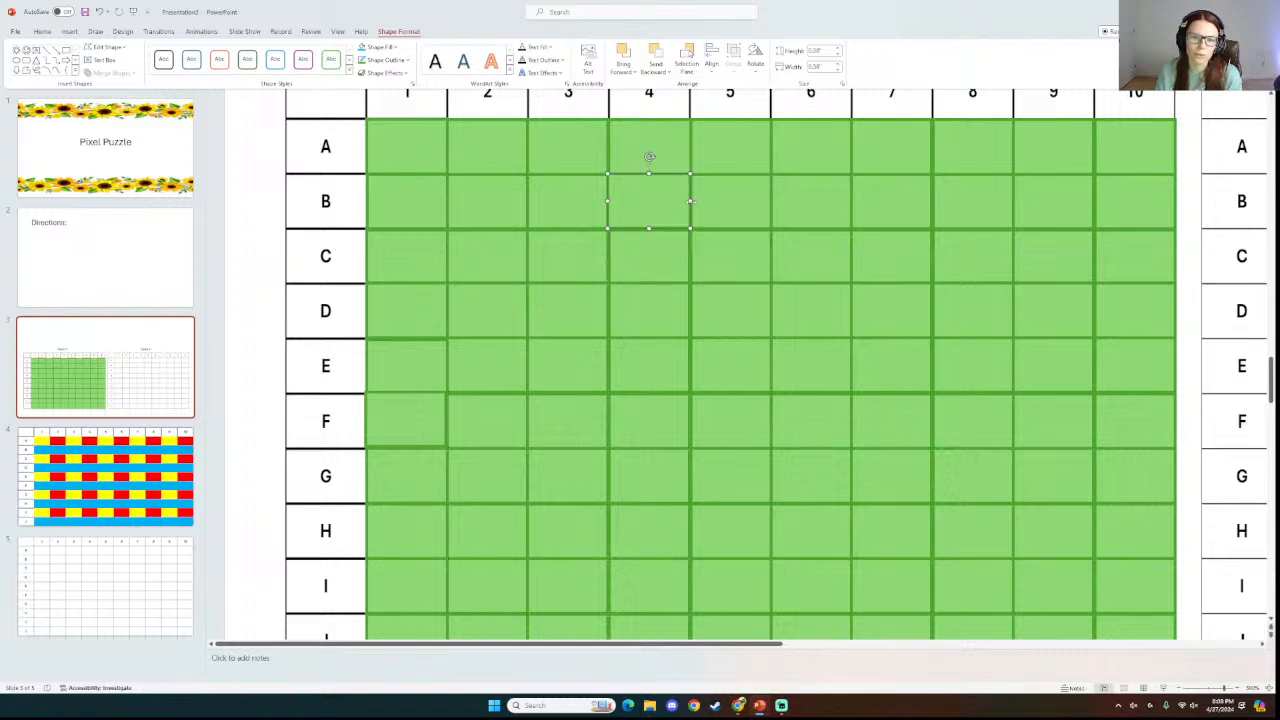
{"action": "left_click_drag", "start_coordinate": [690, 202], "coordinate": [610, 147]}
{"action": "left_click", "coordinate": [585, 222]}
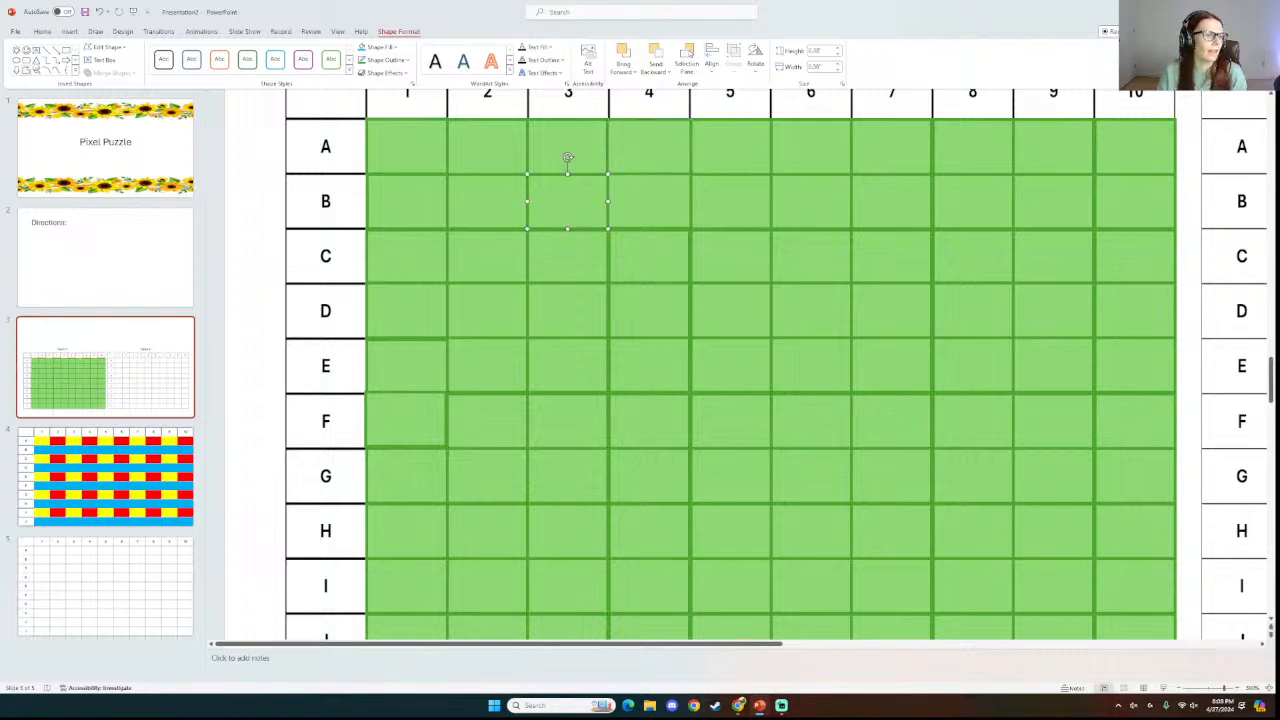
Open the recent Pixel Puzzle presentation and view its slides for reference.
{"action": "left_click", "coordinate": [16, 31]}
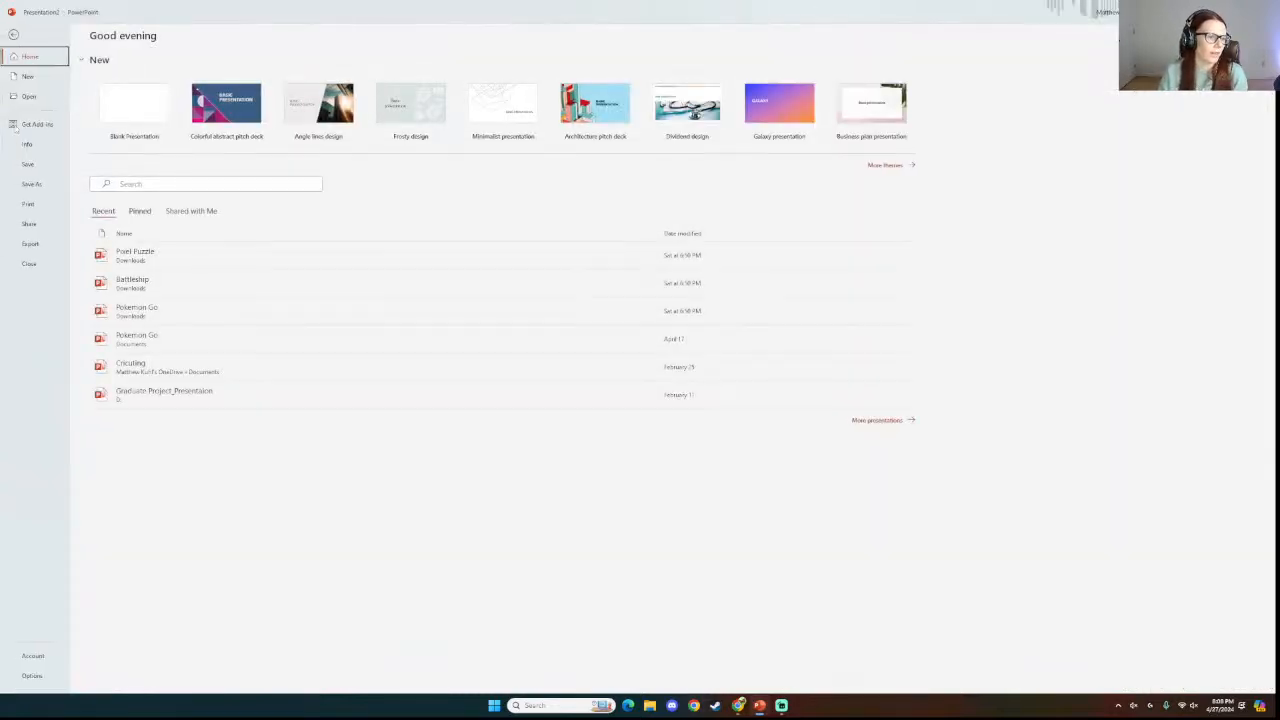
{"action": "left_click", "coordinate": [135, 254]}
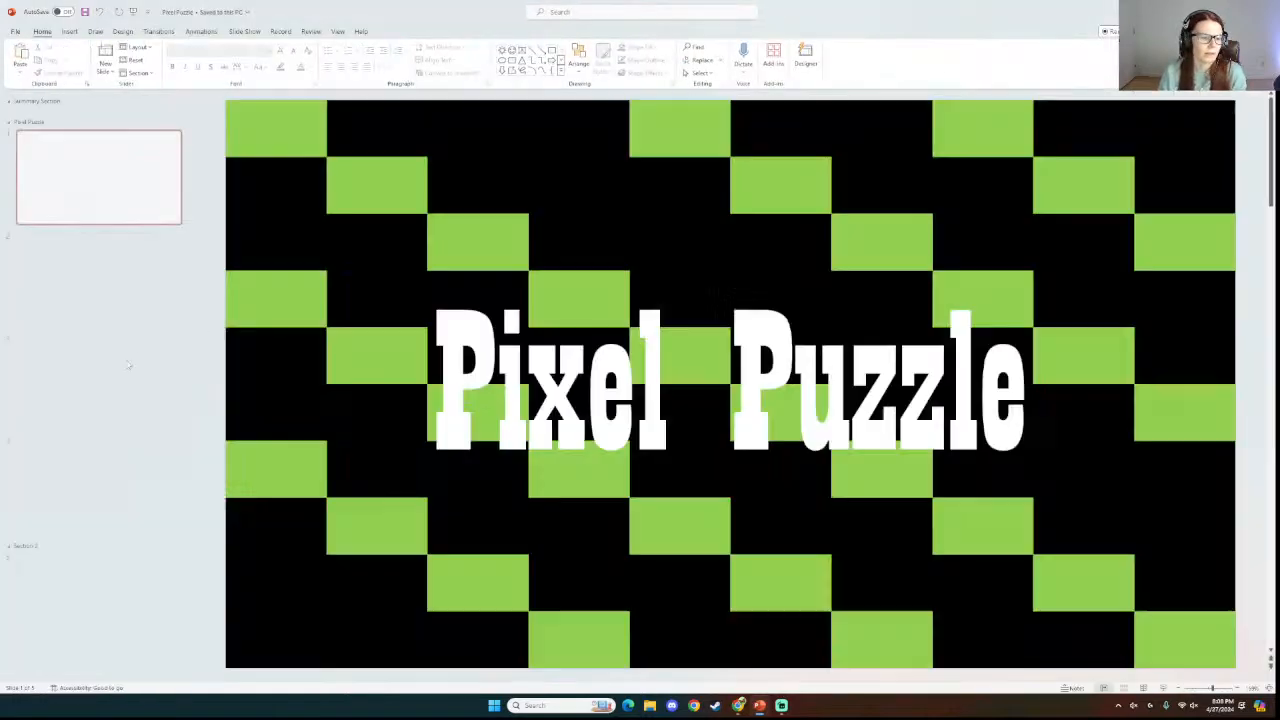
{"action": "left_click", "coordinate": [128, 372]}
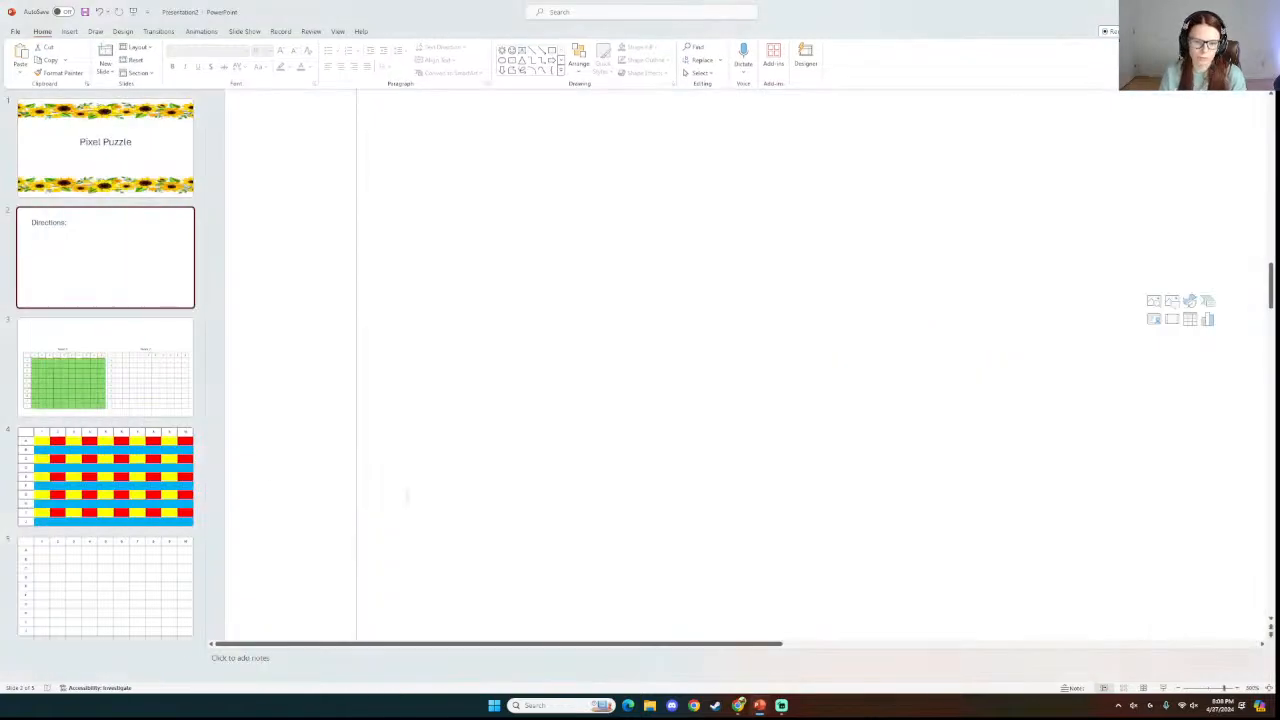
Hide the Team 1 slide zoom on slide 3 using the Selection pane.
{"action": "left_click", "coordinate": [162, 392]}
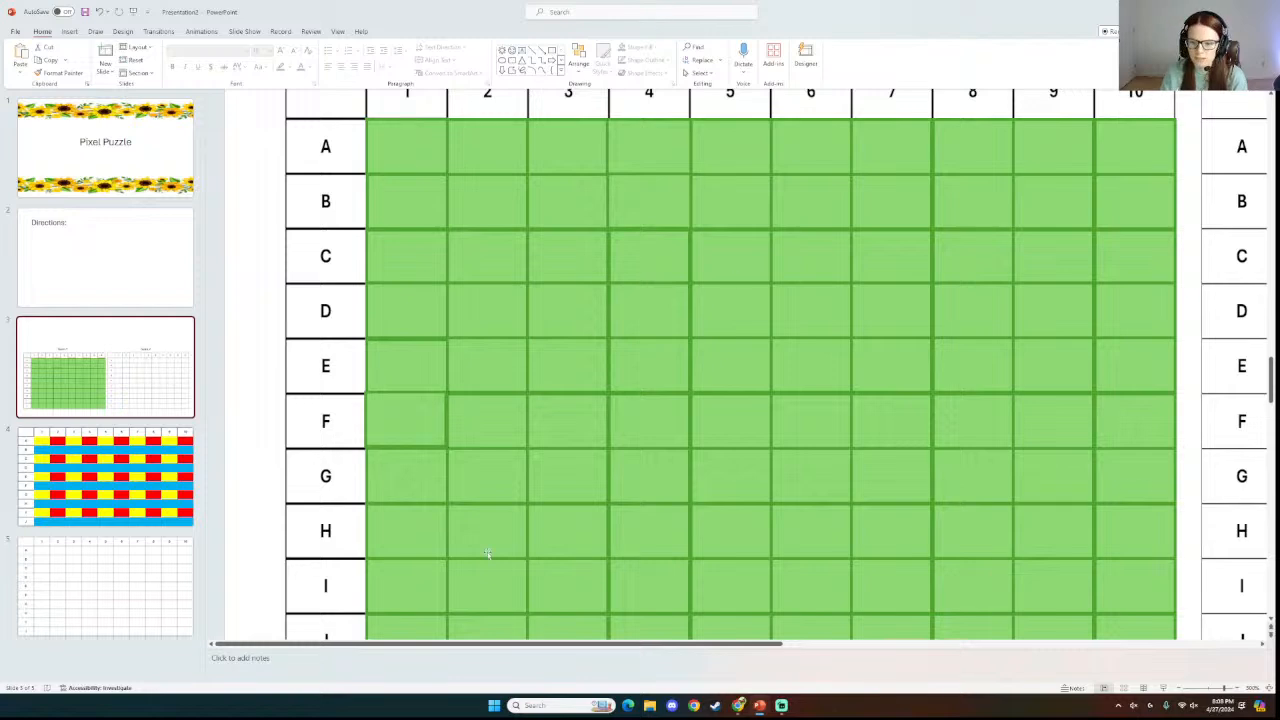
{"action": "left_click_drag", "start_coordinate": [1224, 689], "coordinate": [1208, 690]}
{"action": "left_click", "coordinate": [371, 395]}
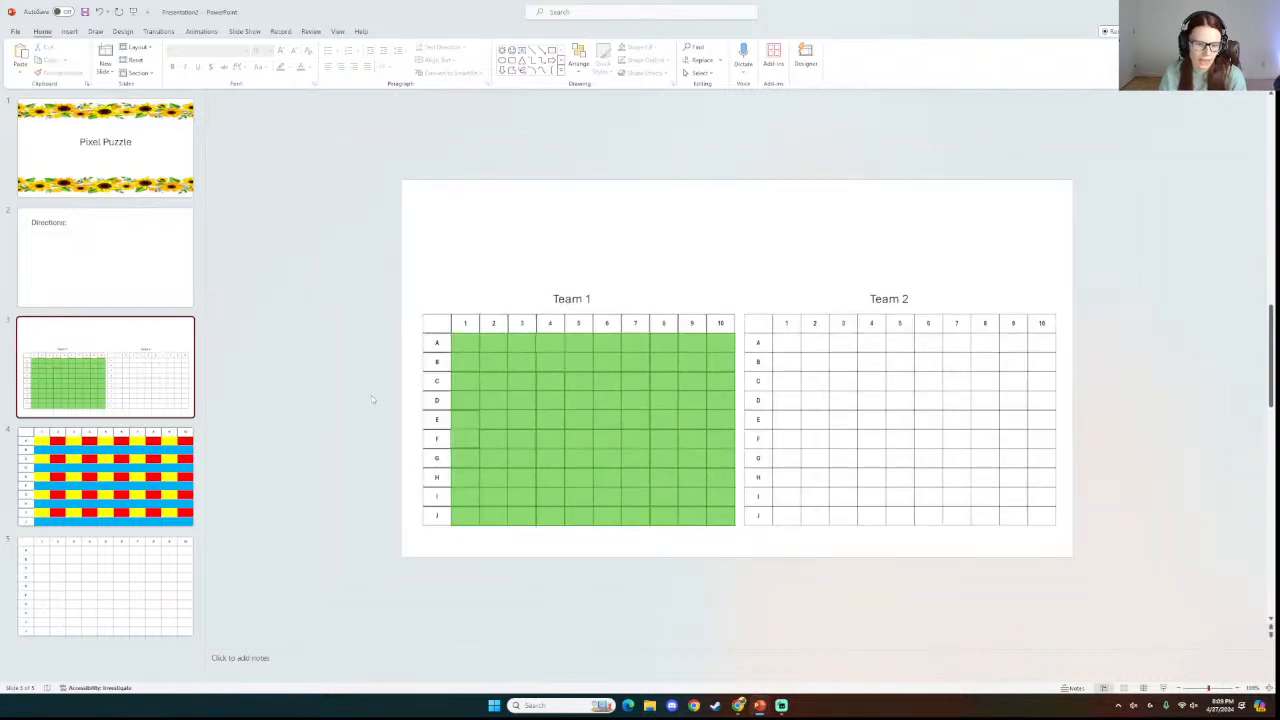
{"action": "left_click", "coordinate": [440, 328]}
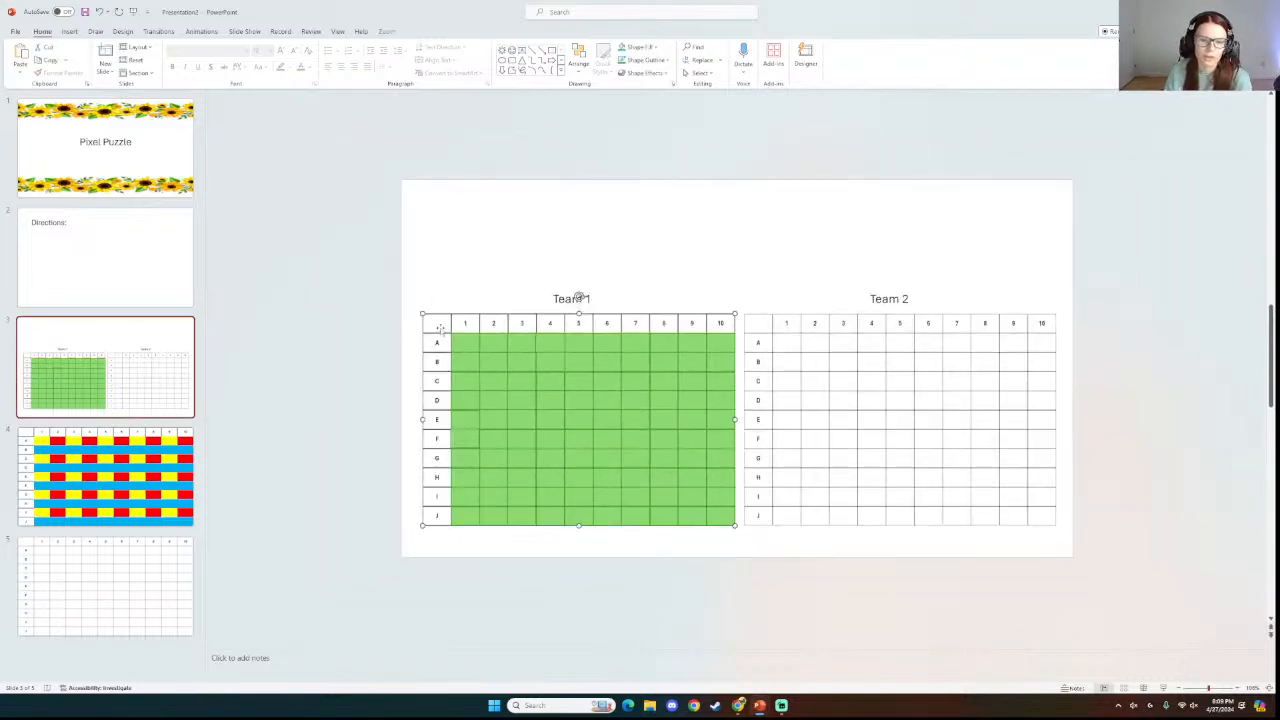
{"action": "left_click", "coordinate": [578, 64]}
{"action": "left_click", "coordinate": [605, 259]}
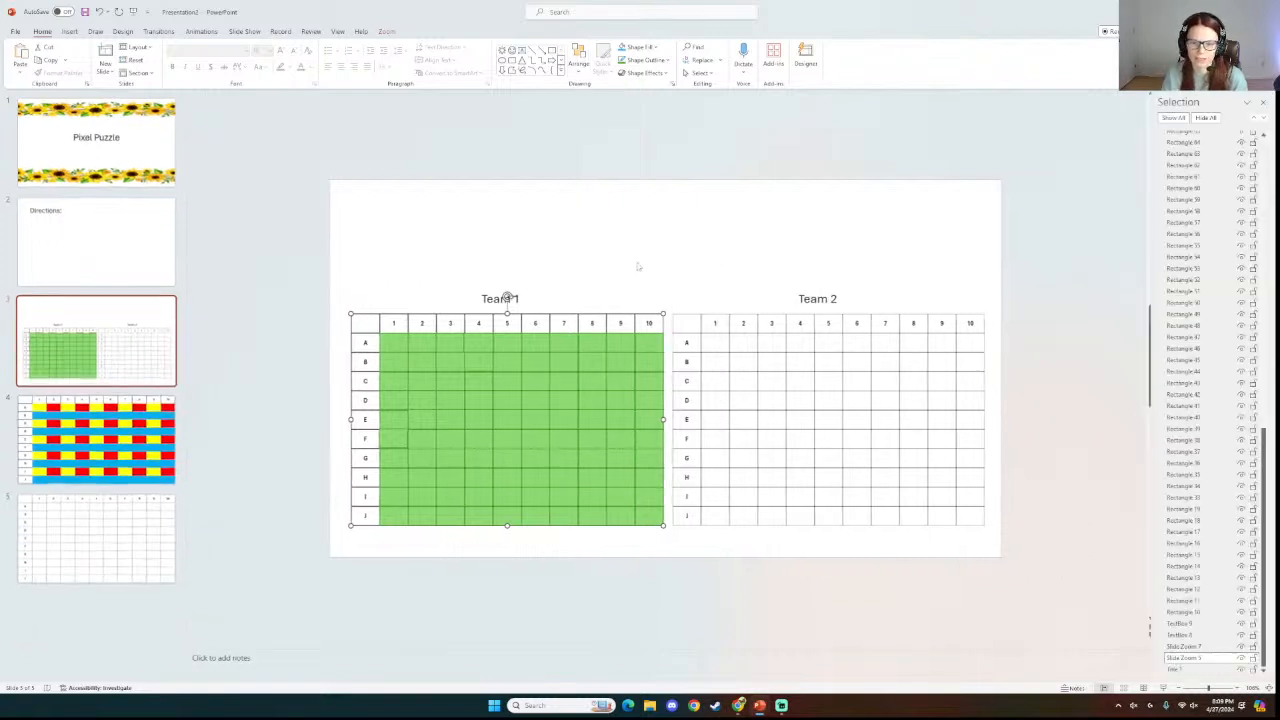
{"action": "left_click", "coordinate": [1242, 658]}
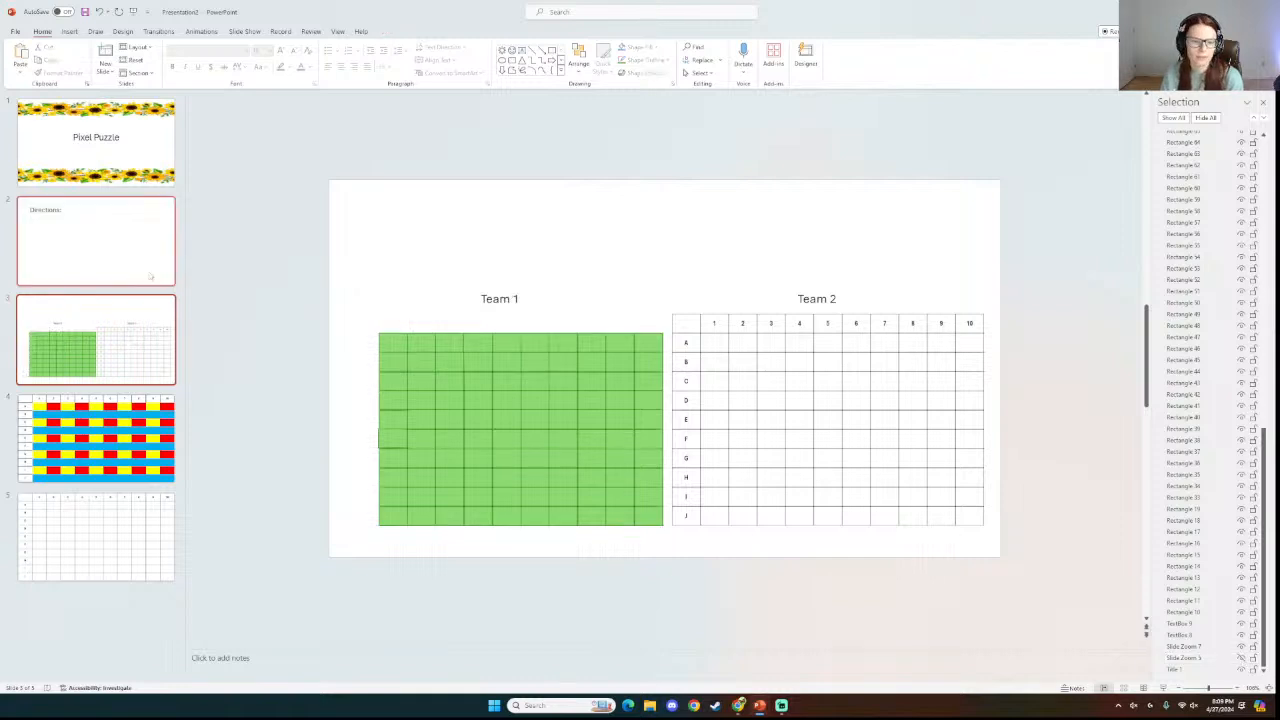
Duplicate all the green Team 1 covers and align the copies over the Team 2 grid cells.
{"action": "left_click_drag", "start_coordinate": [460, 328], "coordinate": [664, 543]}
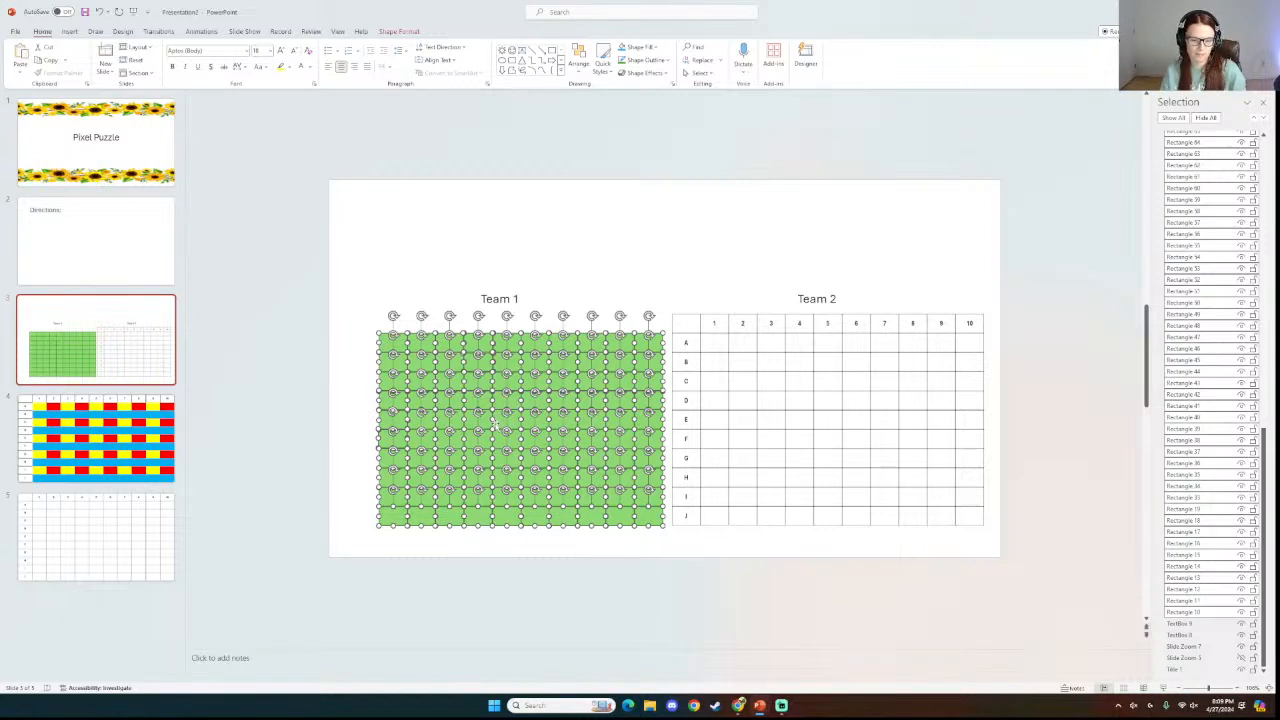
{"action": "key", "text": "ctrl+v"}
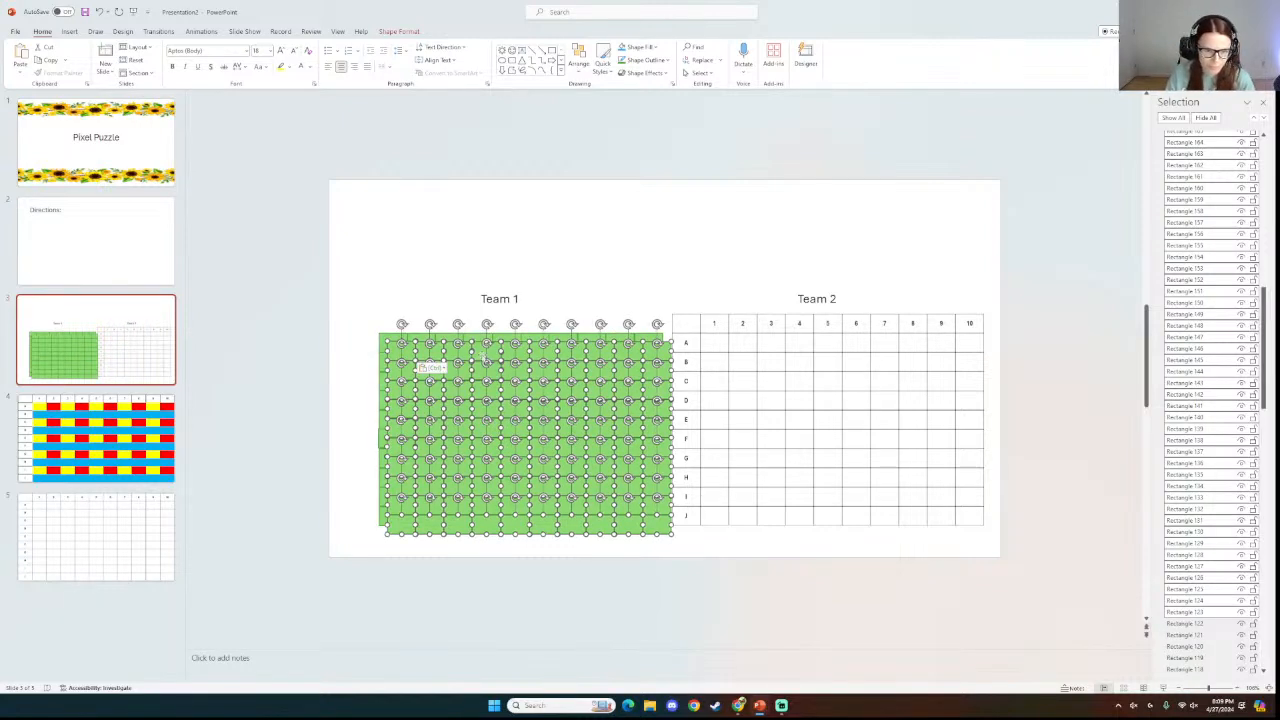
{"action": "left_click_drag", "start_coordinate": [481, 355], "coordinate": [791, 347]}
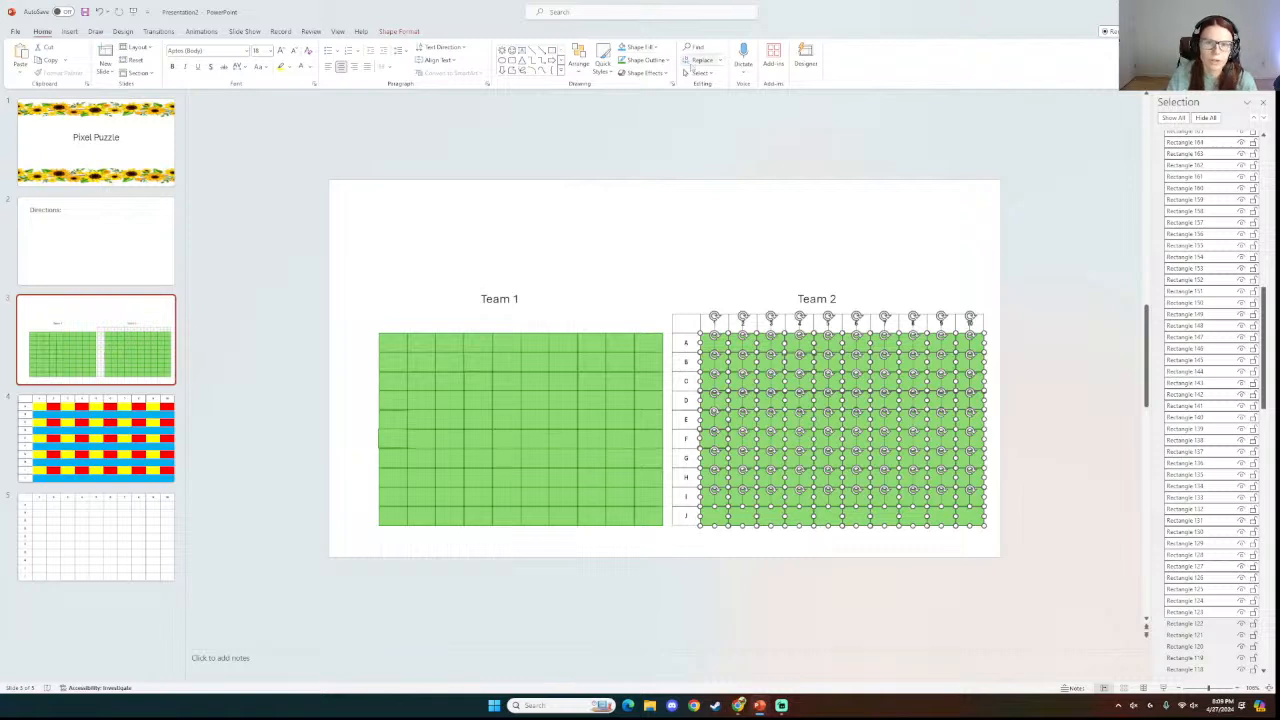
Recolour the Team 2 covers with a light purple fill and a dark purple outline.
{"action": "left_click", "coordinate": [400, 31]}
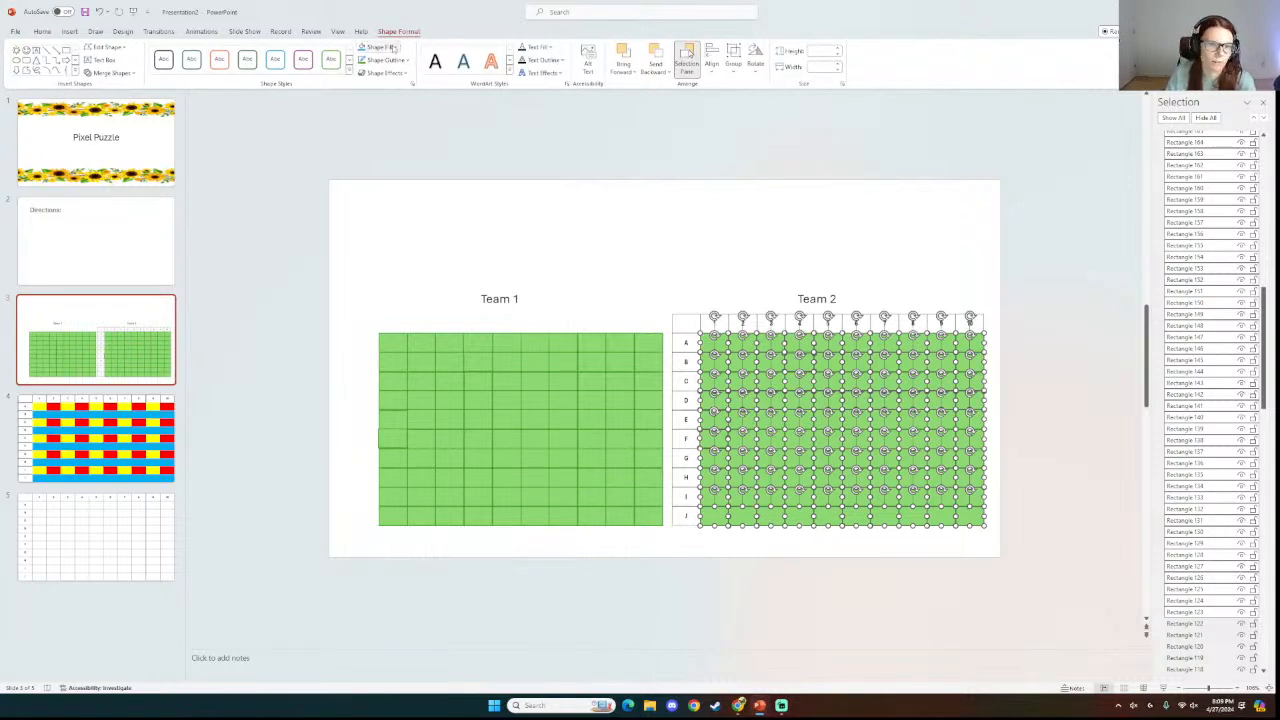
{"action": "left_click", "coordinate": [393, 47]}
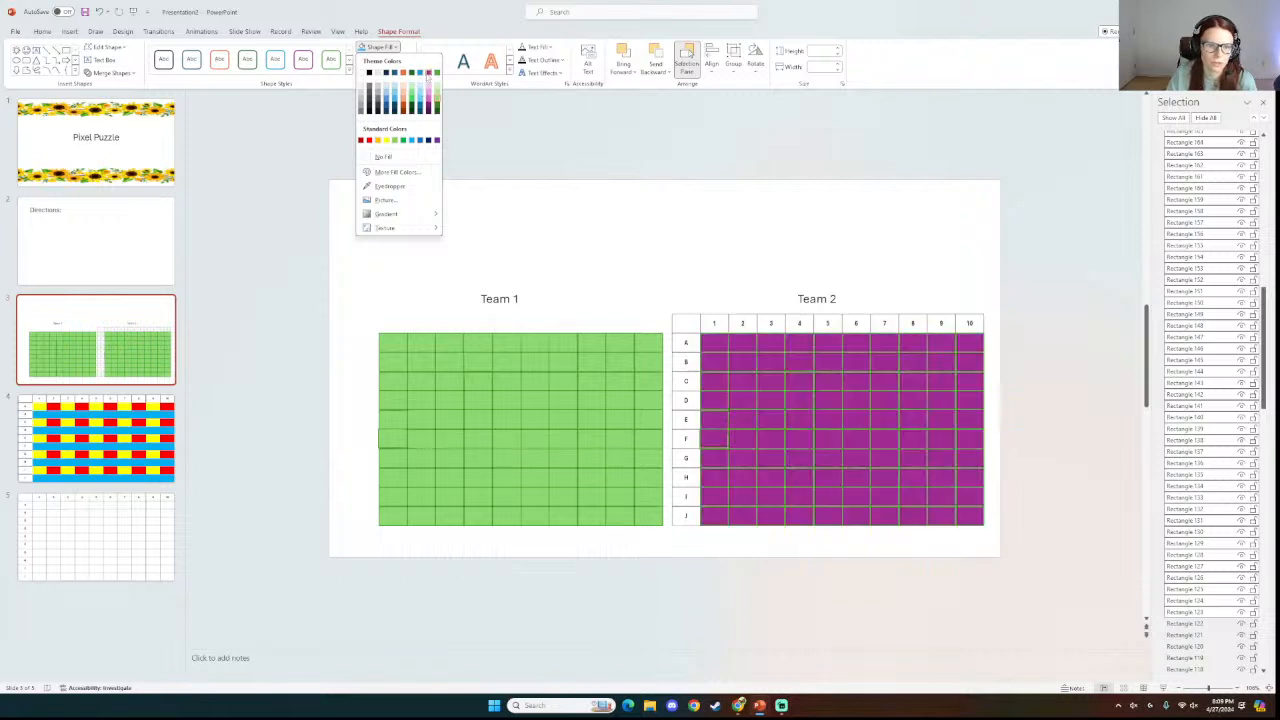
{"action": "left_click", "coordinate": [428, 73]}
{"action": "left_click", "coordinate": [396, 47]}
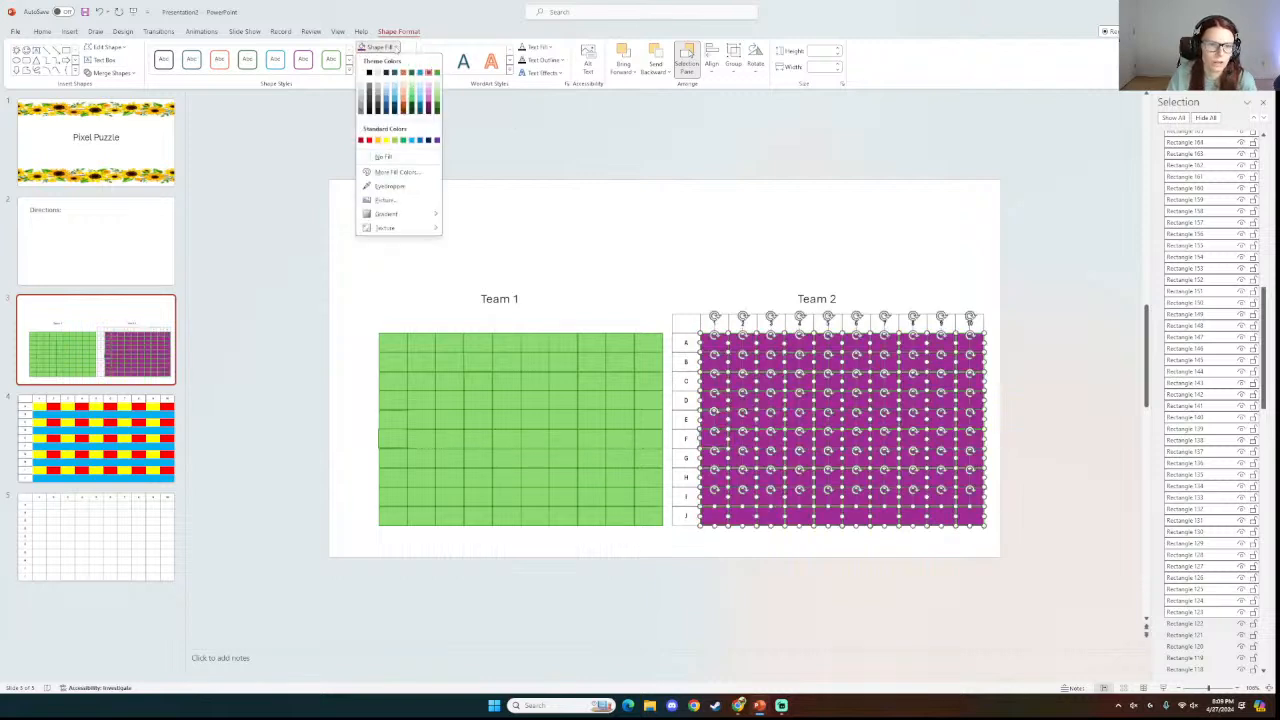
{"action": "left_click", "coordinate": [428, 84]}
{"action": "left_click", "coordinate": [407, 62]}
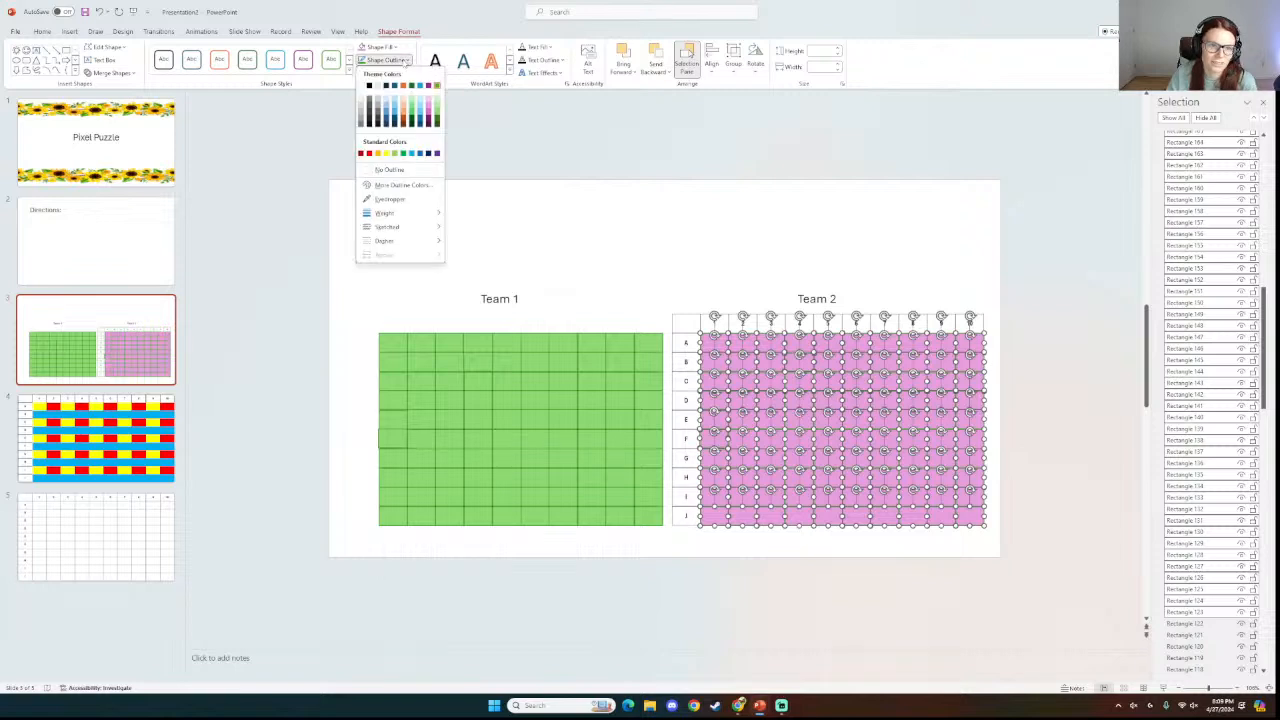
{"action": "left_click", "coordinate": [429, 86]}
Make the hidden Team 1 slide zoom visible again.
{"action": "left_click", "coordinate": [1020, 366]}
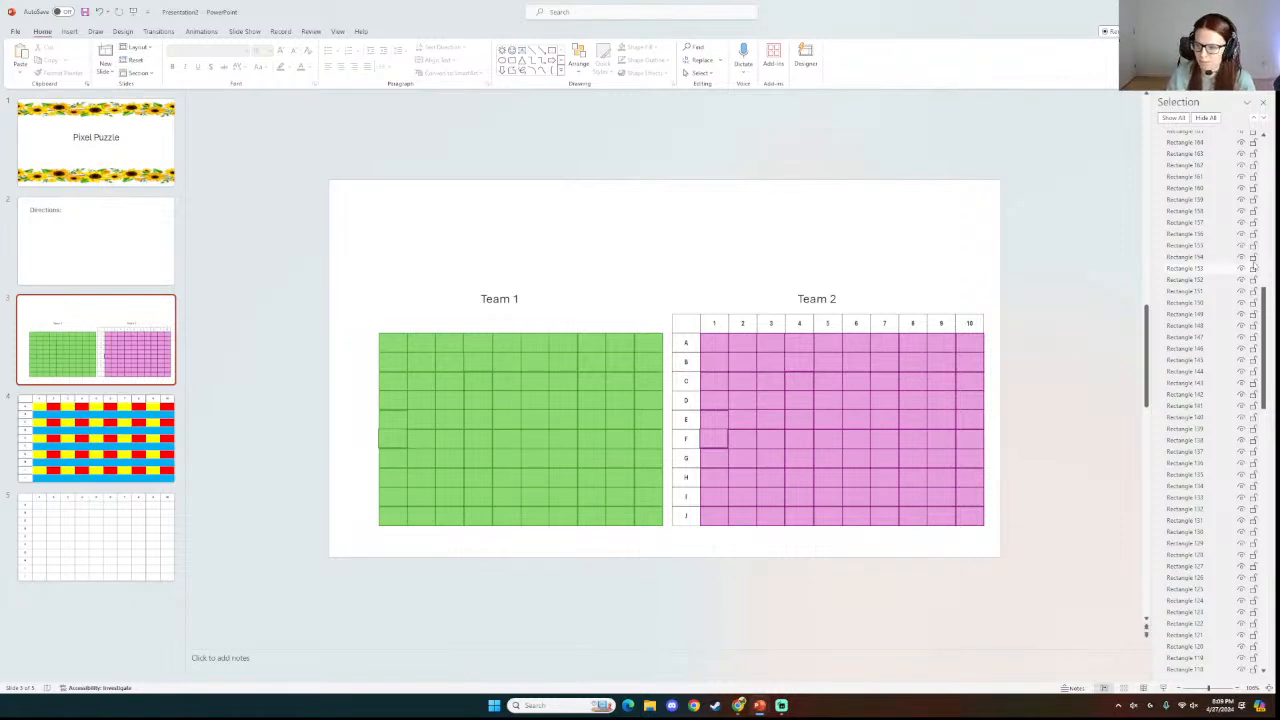
{"action": "left_click_drag", "start_coordinate": [1262, 302], "coordinate": [1258, 630]}
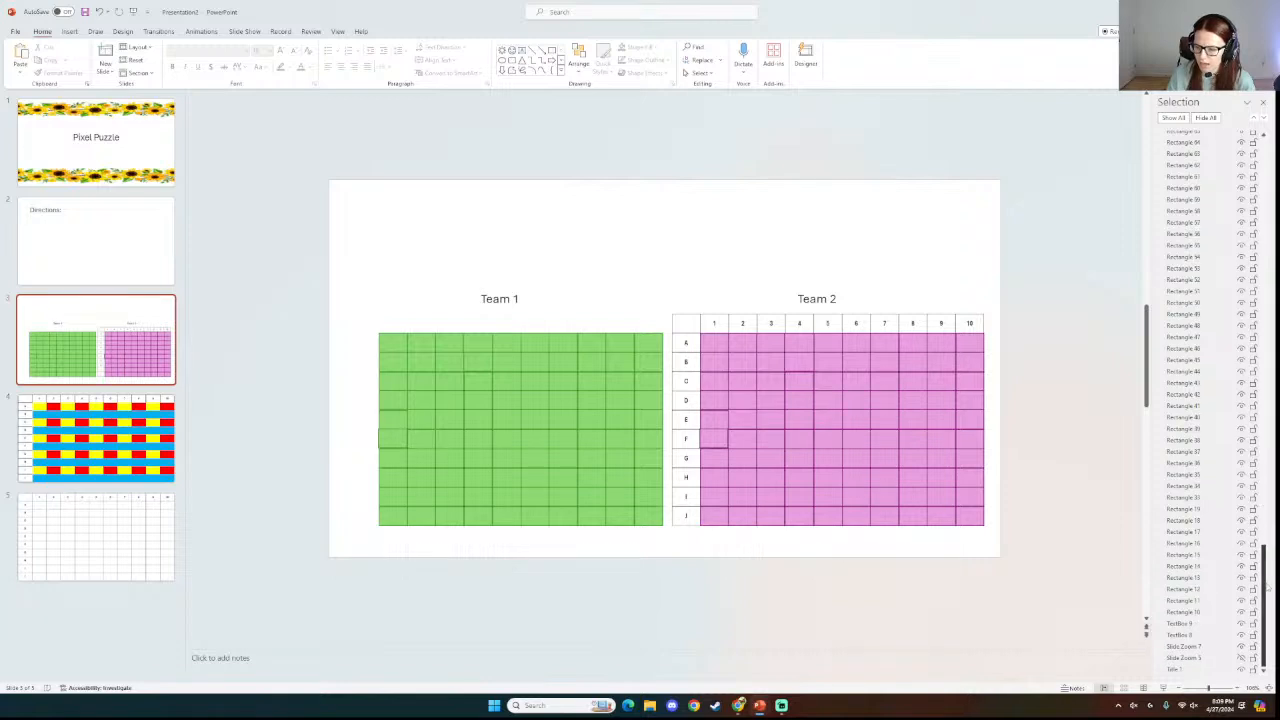
{"action": "left_click", "coordinate": [1241, 658]}
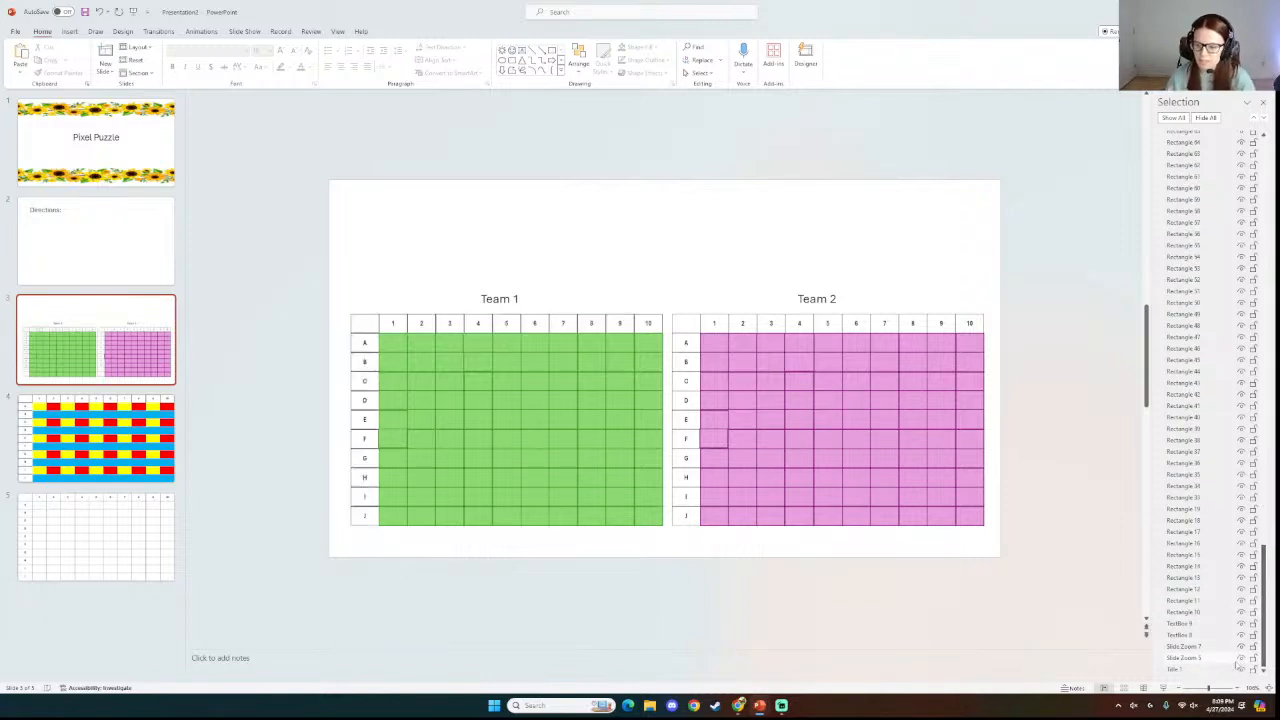
Run the slide show from slide 3 and test uncovering Team 2 cells such as B2 and F4.
{"action": "left_click", "coordinate": [1162, 689]}
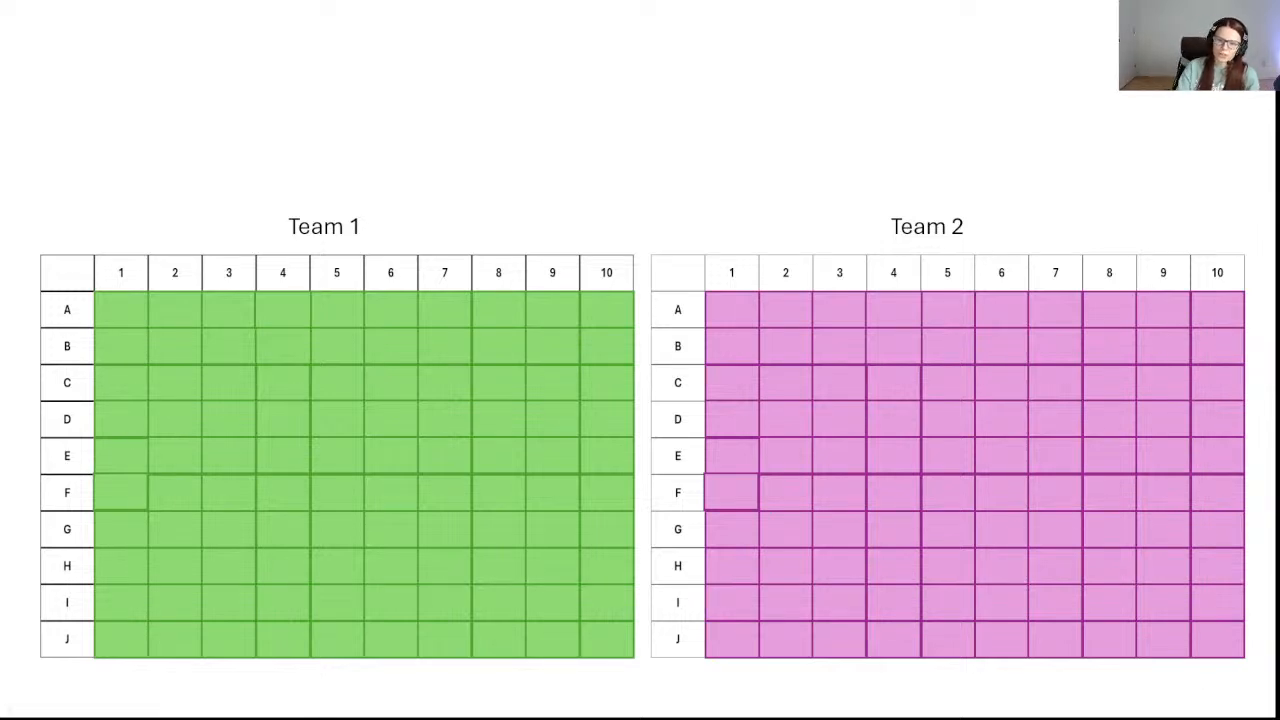
{"action": "left_click", "coordinate": [788, 358]}
{"action": "left_click", "coordinate": [894, 497]}
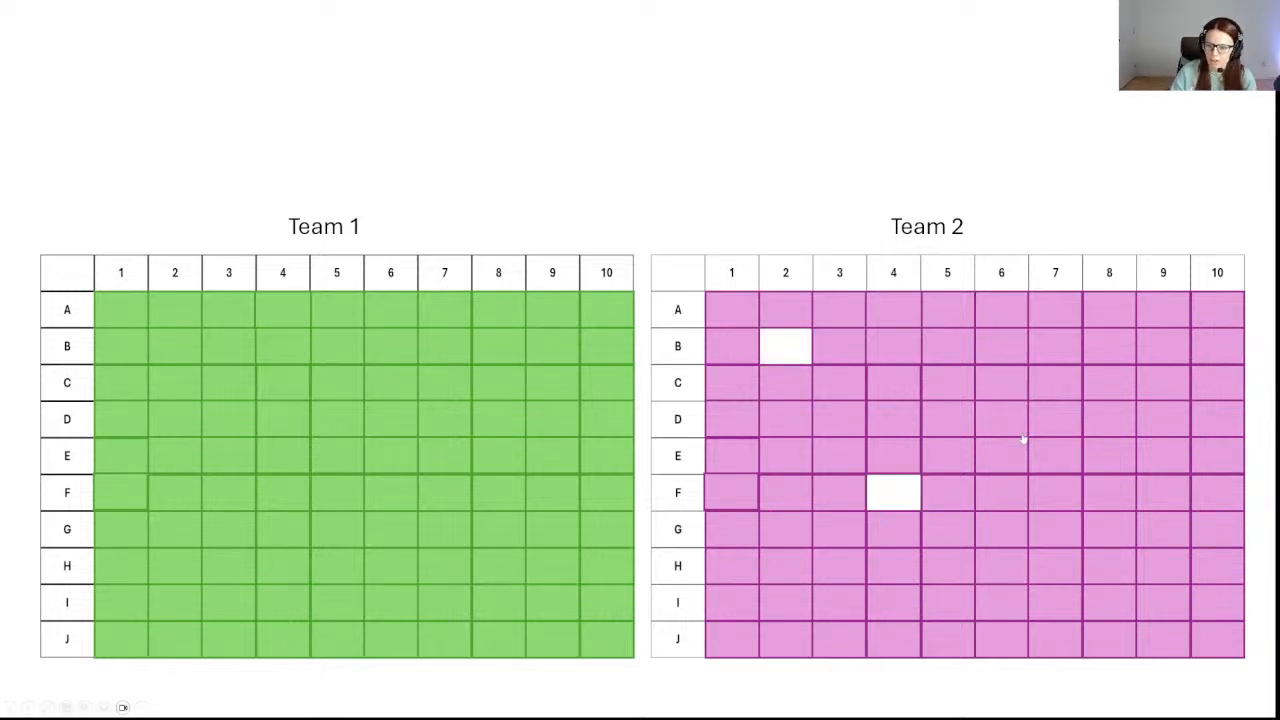
{"action": "left_click", "coordinate": [1050, 421]}
{"action": "left_click", "coordinate": [1120, 422]}
{"action": "left_click", "coordinate": [1164, 529]}
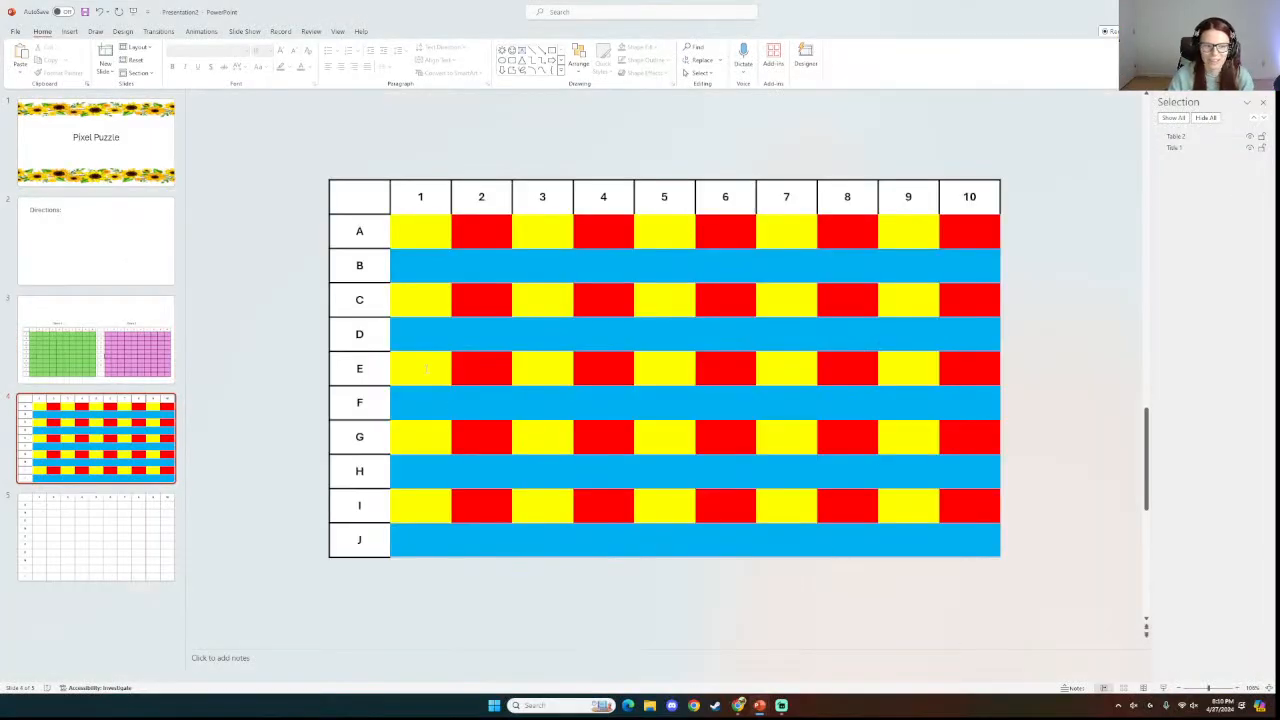
Restart the slide show from slide 3 and uncover Team 2 cells B3, E5, D8, G8, H6, H3, F2 and C5.
{"action": "left_click", "coordinate": [95, 340]}
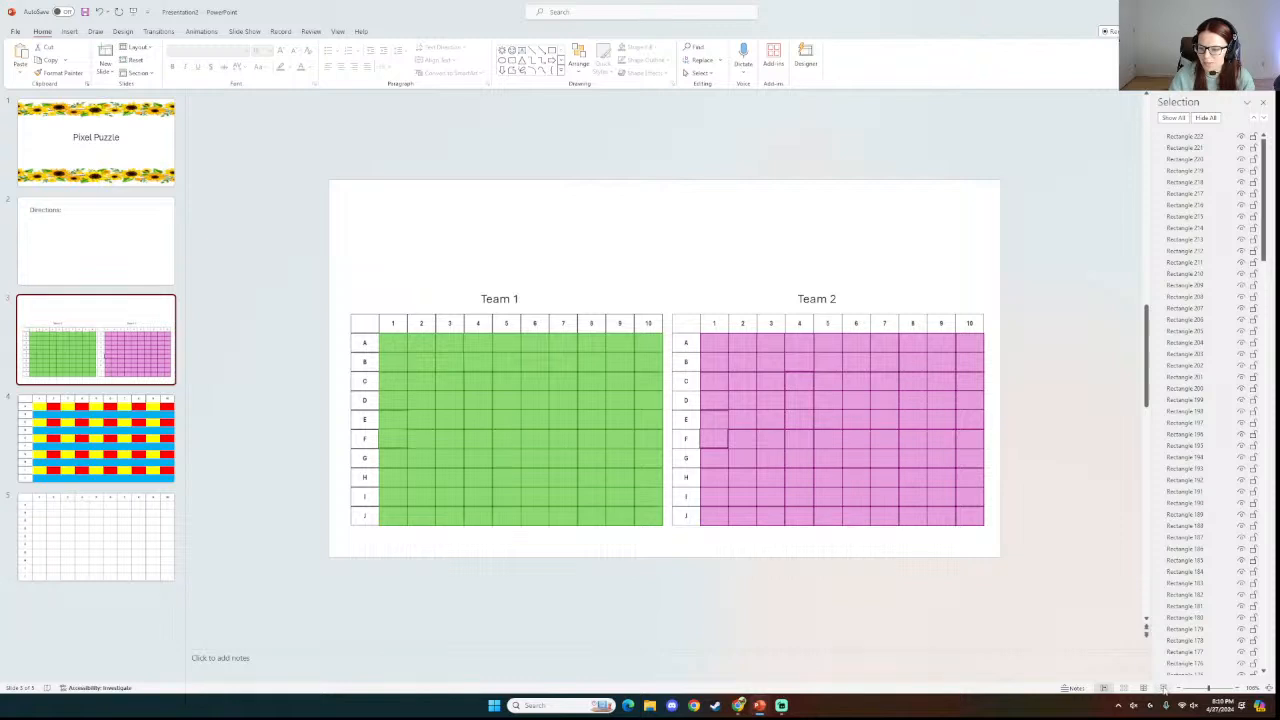
{"action": "left_click", "coordinate": [1163, 688]}
{"action": "left_click", "coordinate": [851, 354]}
{"action": "left_click", "coordinate": [968, 462]}
{"action": "left_click", "coordinate": [1102, 425]}
{"action": "left_click", "coordinate": [1120, 518]}
{"action": "left_click", "coordinate": [980, 562]}
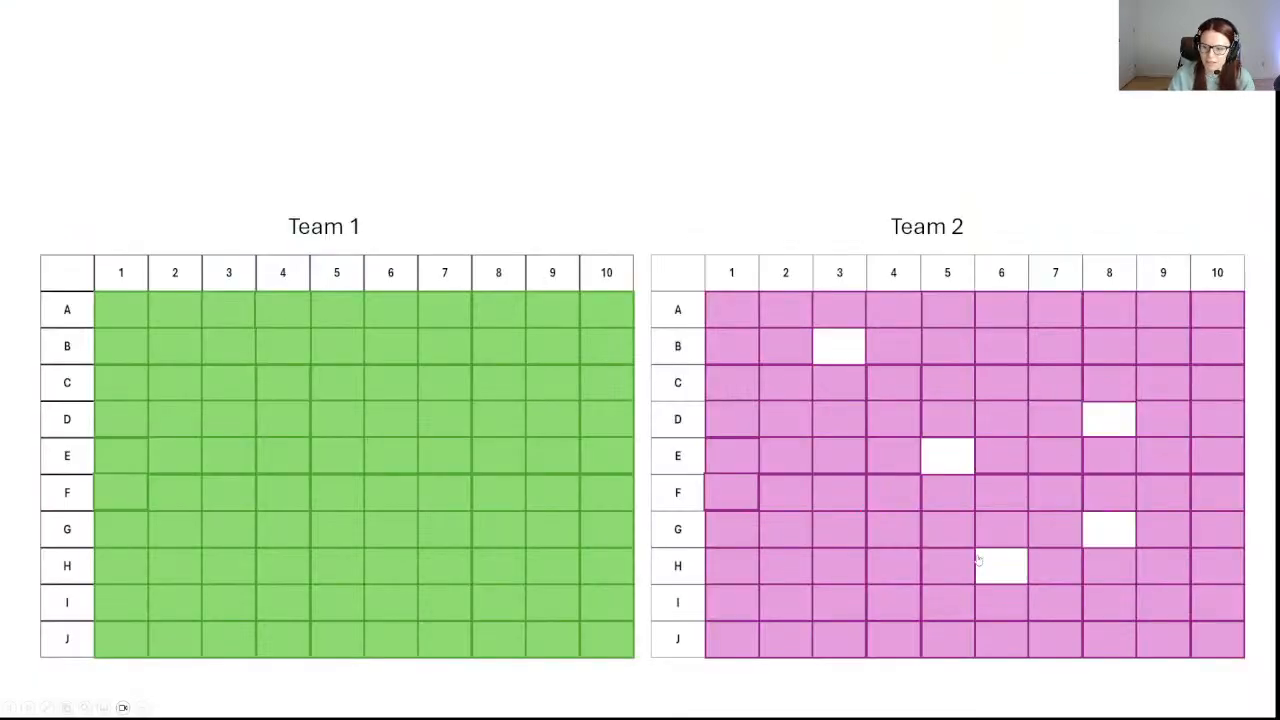
{"action": "left_click", "coordinate": [830, 567]}
{"action": "left_click", "coordinate": [777, 500]}
{"action": "left_click", "coordinate": [950, 390]}
Test uncovering Team 1 cells including C2, C6, F8, H7, H4, C9, D5, F3 and E1, and end the slide show.
{"action": "left_click", "coordinate": [160, 398]}
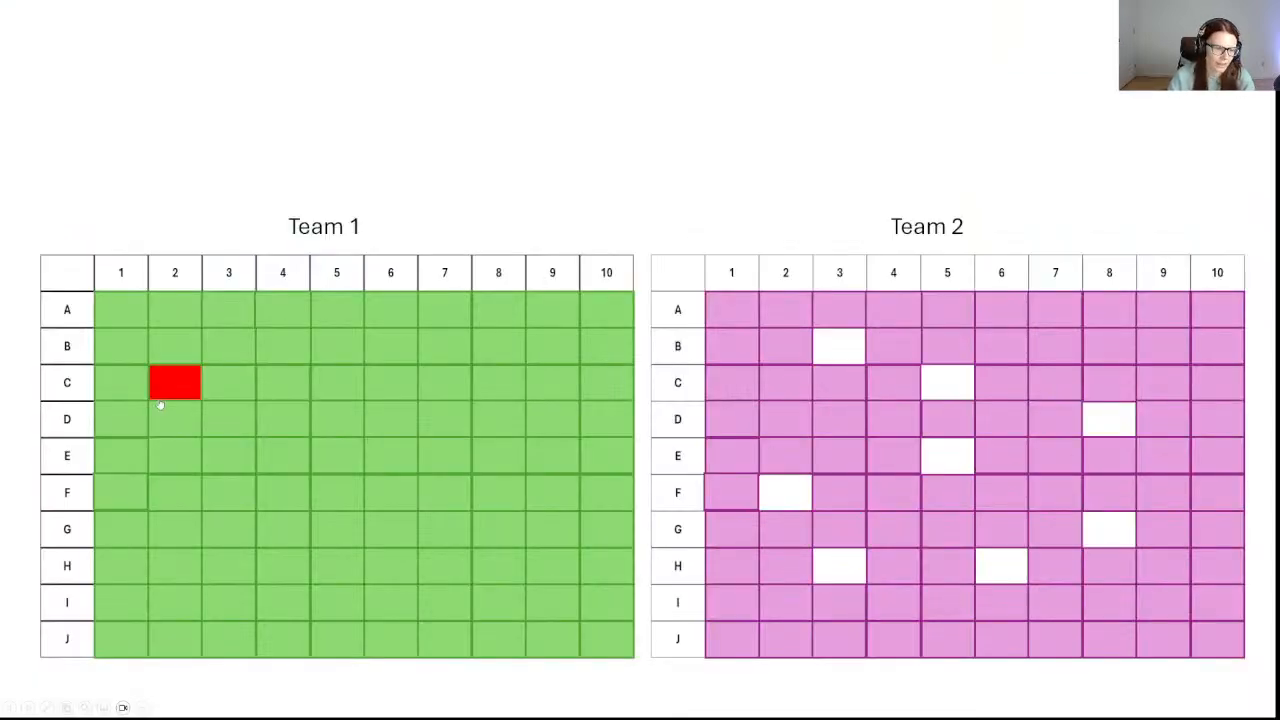
{"action": "left_click", "coordinate": [375, 390]}
{"action": "left_click", "coordinate": [505, 492]}
{"action": "left_click", "coordinate": [450, 562]}
{"action": "left_click", "coordinate": [285, 566]}
{"action": "left_click", "coordinate": [545, 385]}
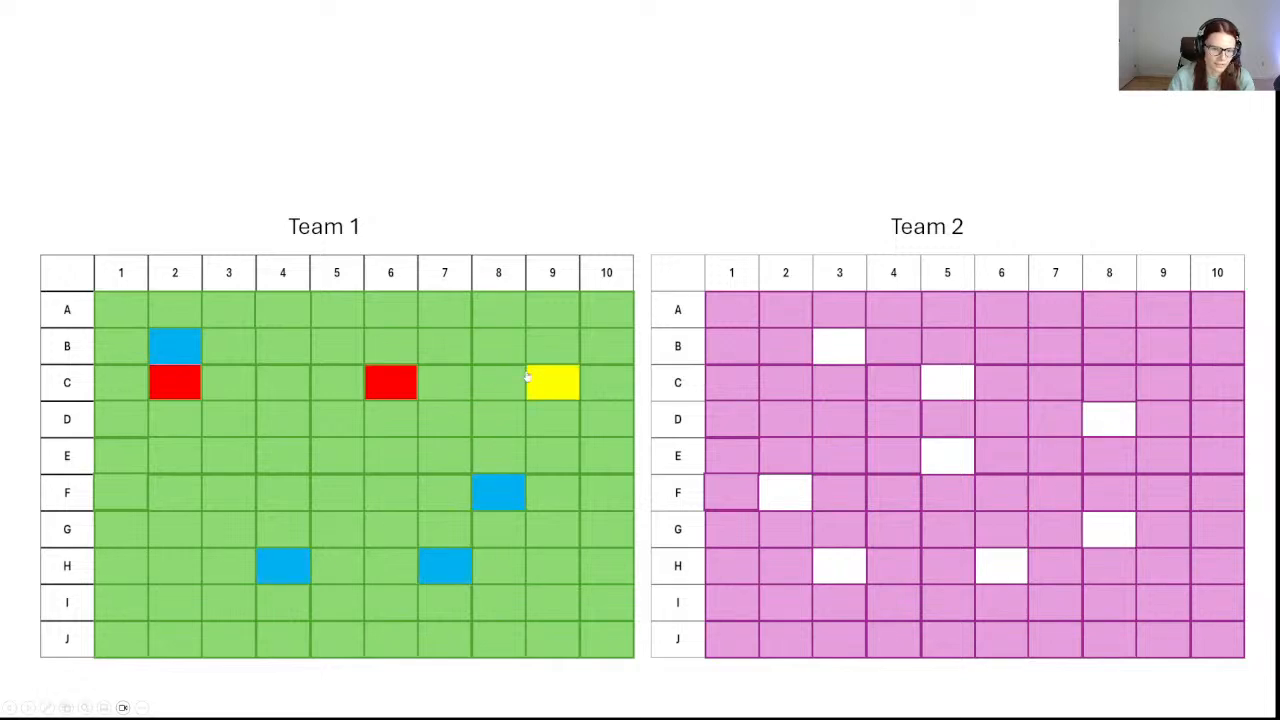
{"action": "left_click", "coordinate": [325, 422]}
{"action": "left_click", "coordinate": [225, 497]}
{"action": "left_click", "coordinate": [136, 462]}
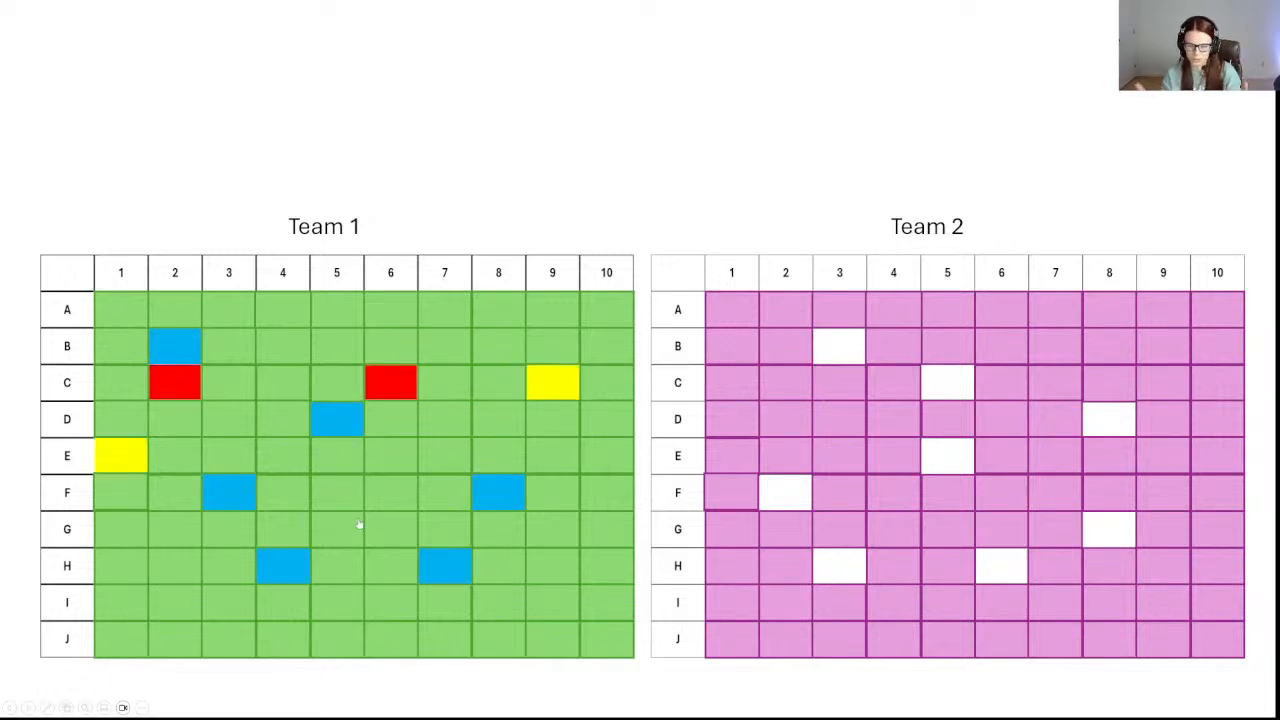
{"action": "key", "text": "Escape"}
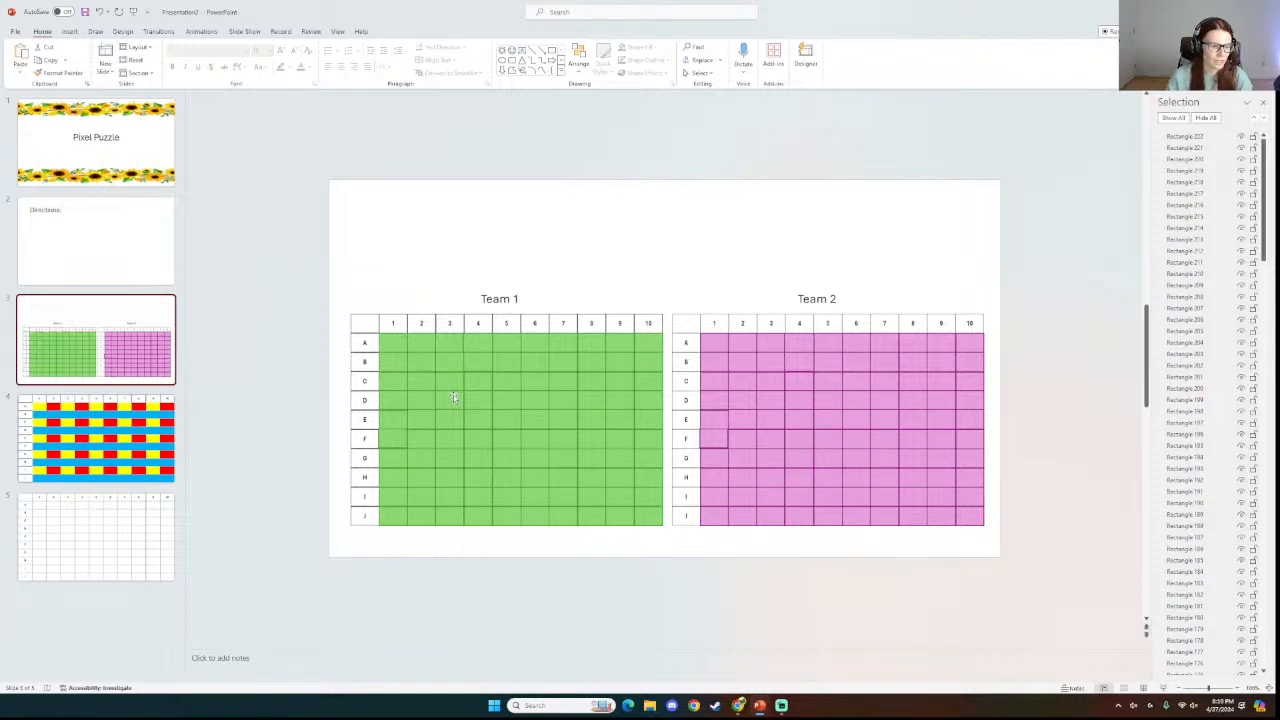
Apply black borders to all coloured cells A1 to J10 of the table on slide 4.
{"action": "left_click", "coordinate": [70, 432]}
{"action": "left_click_drag", "start_coordinate": [418, 233], "coordinate": [608, 303]}
{"action": "left_click_drag", "start_coordinate": [696, 322], "coordinate": [980, 540]}
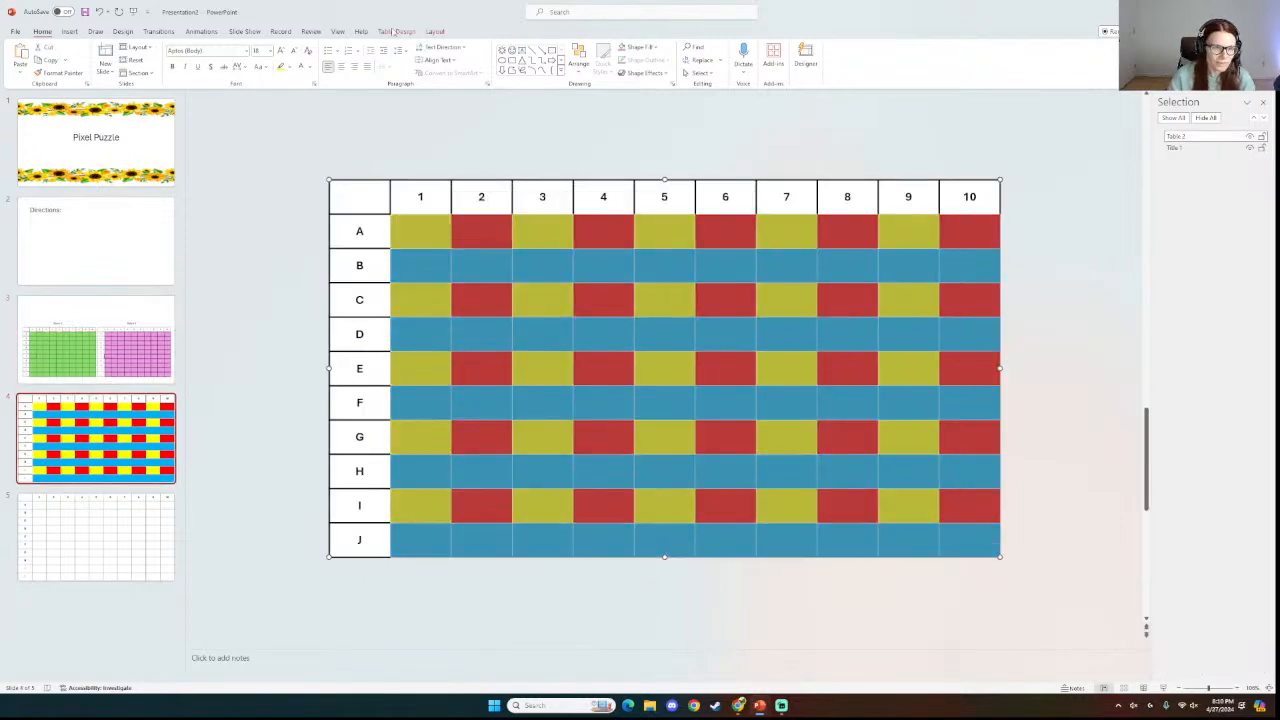
{"action": "left_click", "coordinate": [435, 31]}
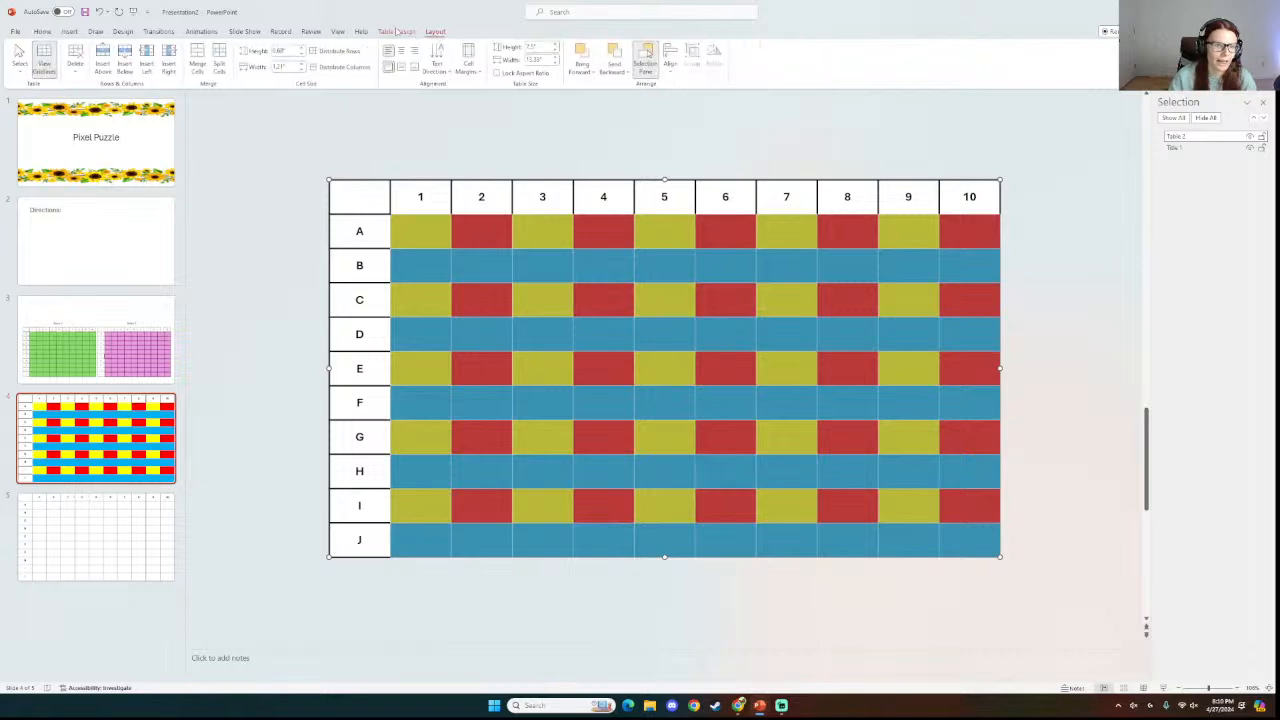
{"action": "left_click", "coordinate": [396, 31]}
{"action": "left_click", "coordinate": [430, 59]}
{"action": "left_click", "coordinate": [425, 89]}
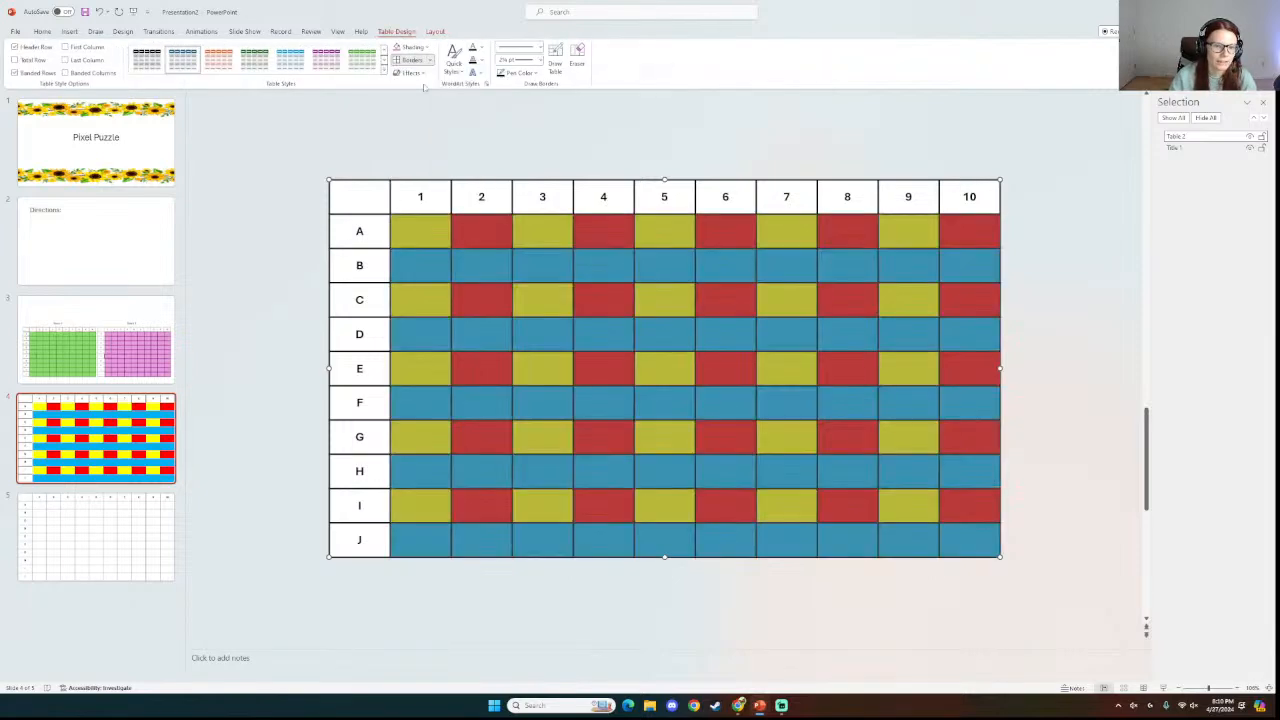
Remove the fill from all pattern cells A1 to J10 on slide 4.
{"action": "left_click", "coordinate": [428, 47]}
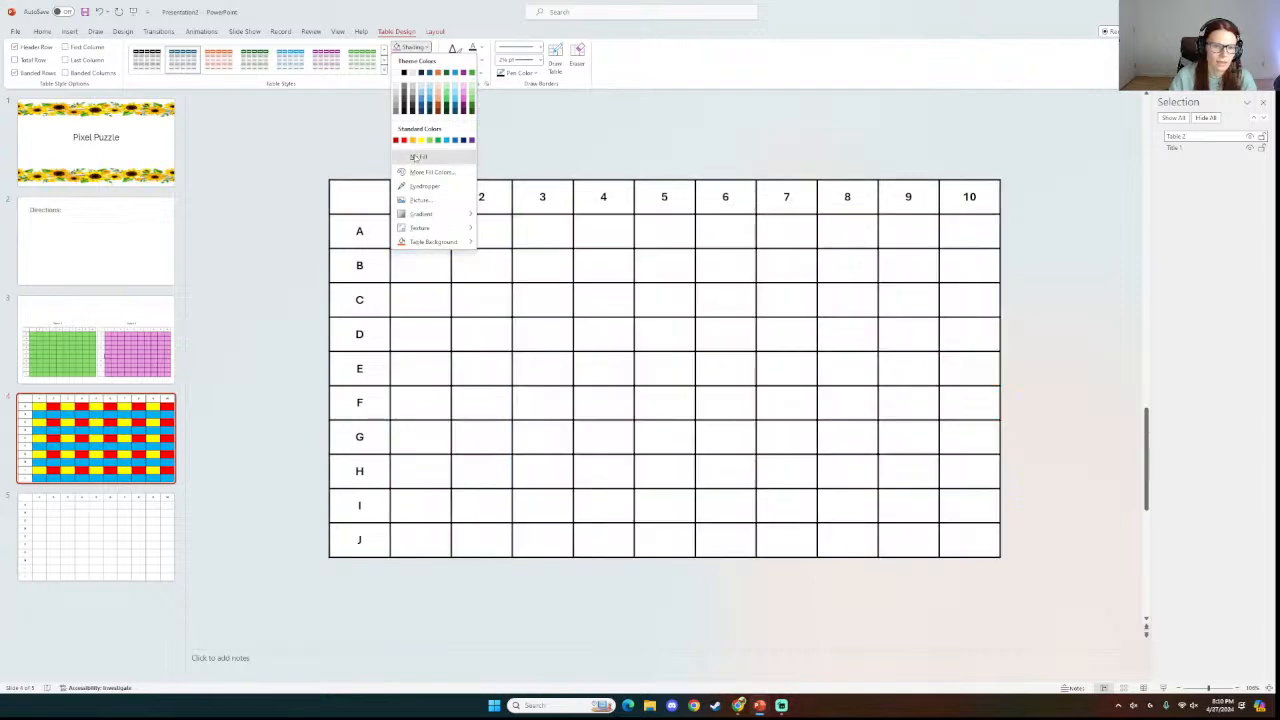
{"action": "left_click", "coordinate": [419, 156]}
{"action": "left_click", "coordinate": [304, 188]}
Switch to the Pixel Puzzle presentation and view the chick and bee patterns on slides 4 and 5.
{"action": "mouse_move", "coordinate": [746, 715]}
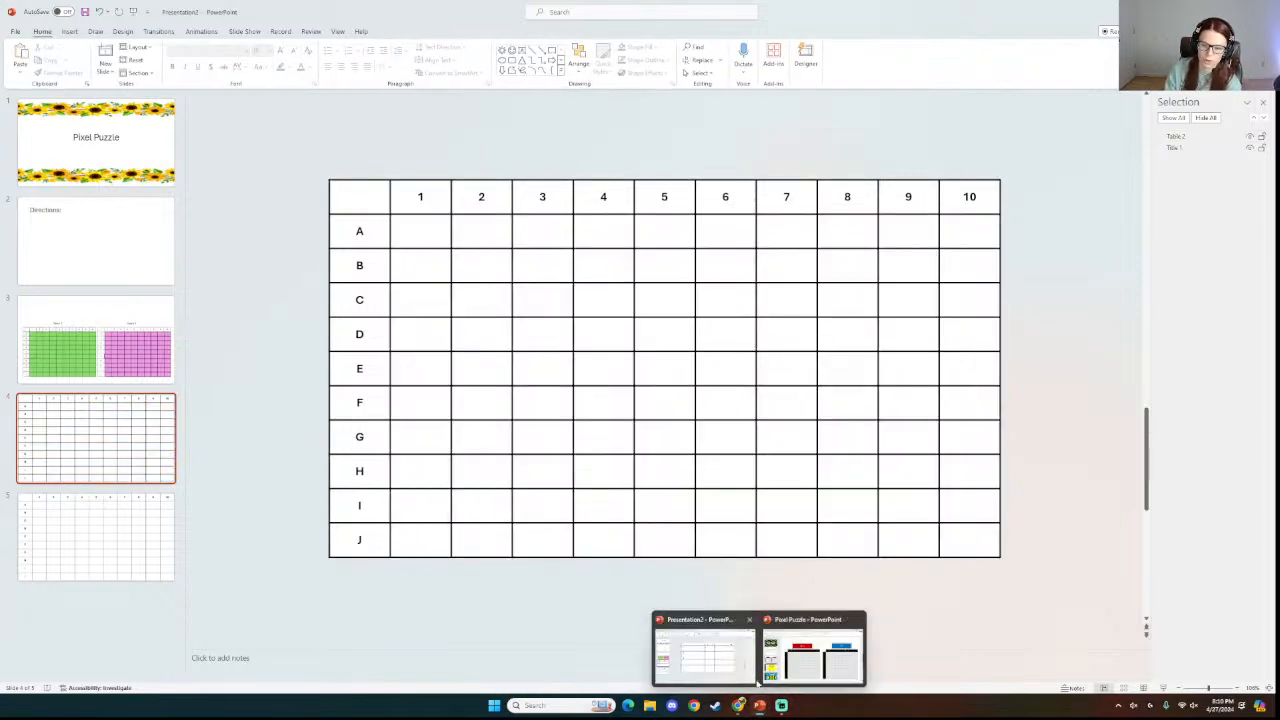
{"action": "left_click", "coordinate": [785, 676]}
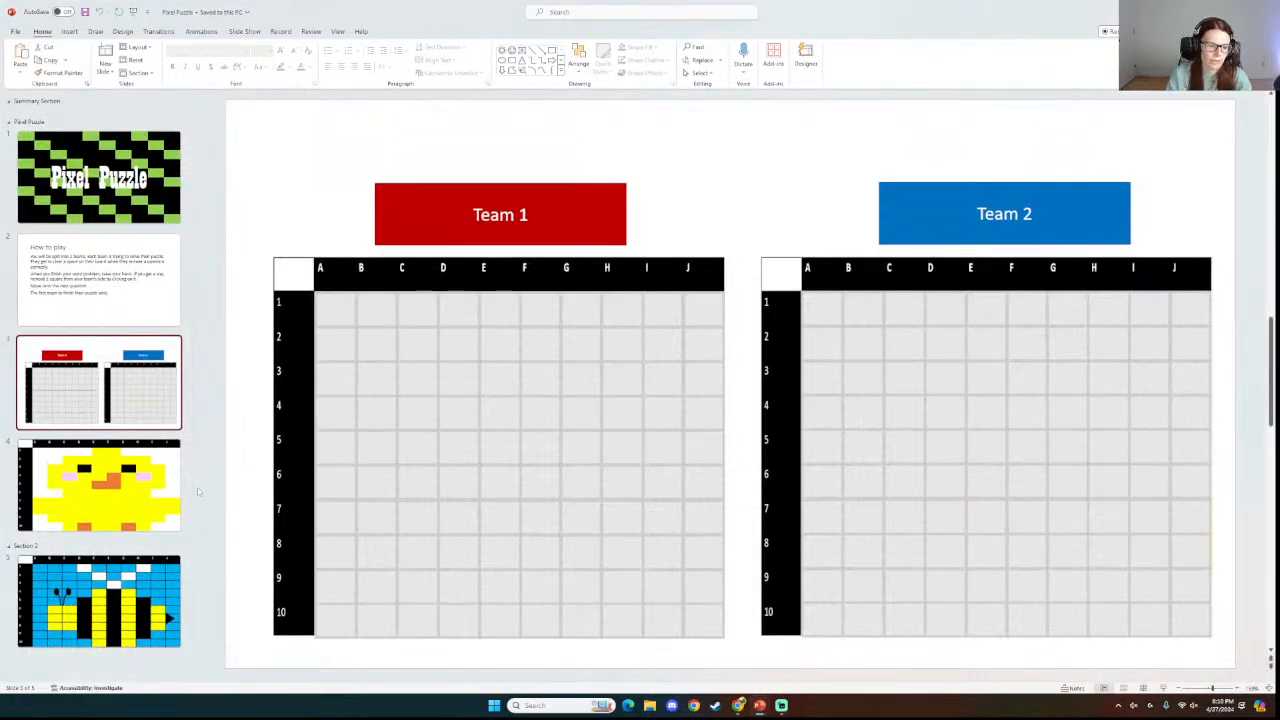
{"action": "left_click", "coordinate": [210, 485]}
{"action": "left_click", "coordinate": [137, 437]}
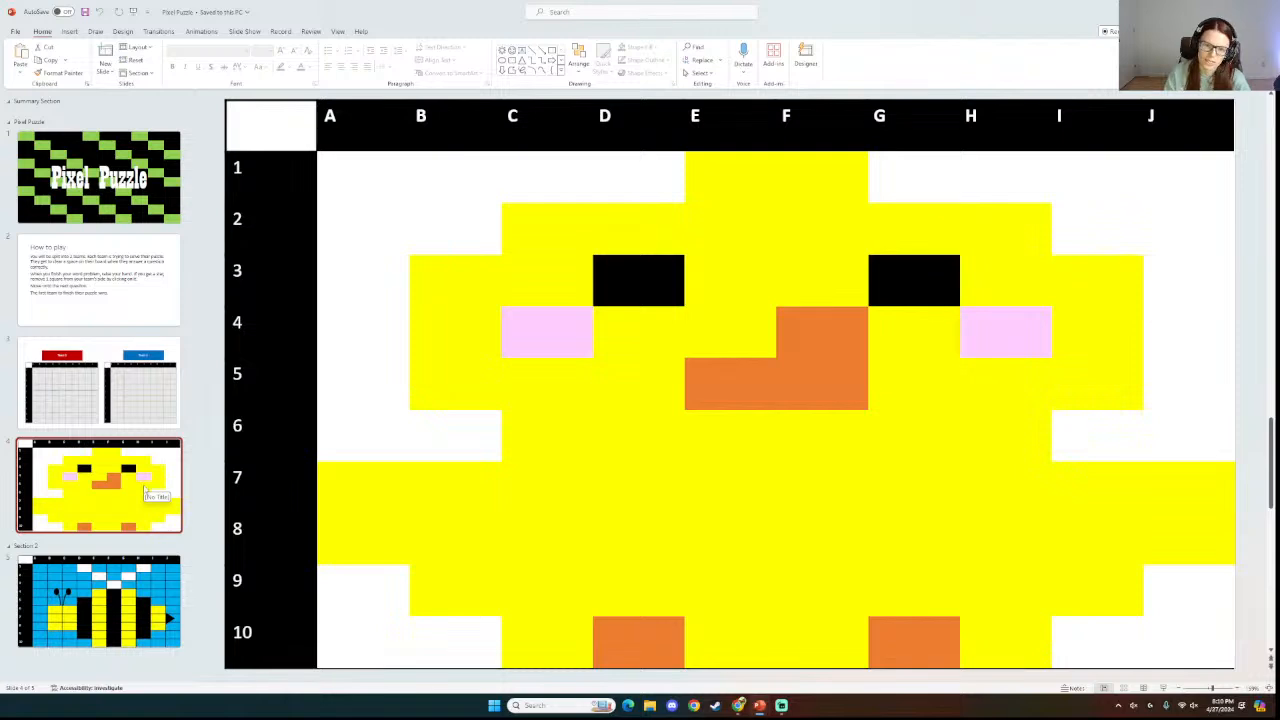
{"action": "left_click", "coordinate": [147, 610]}
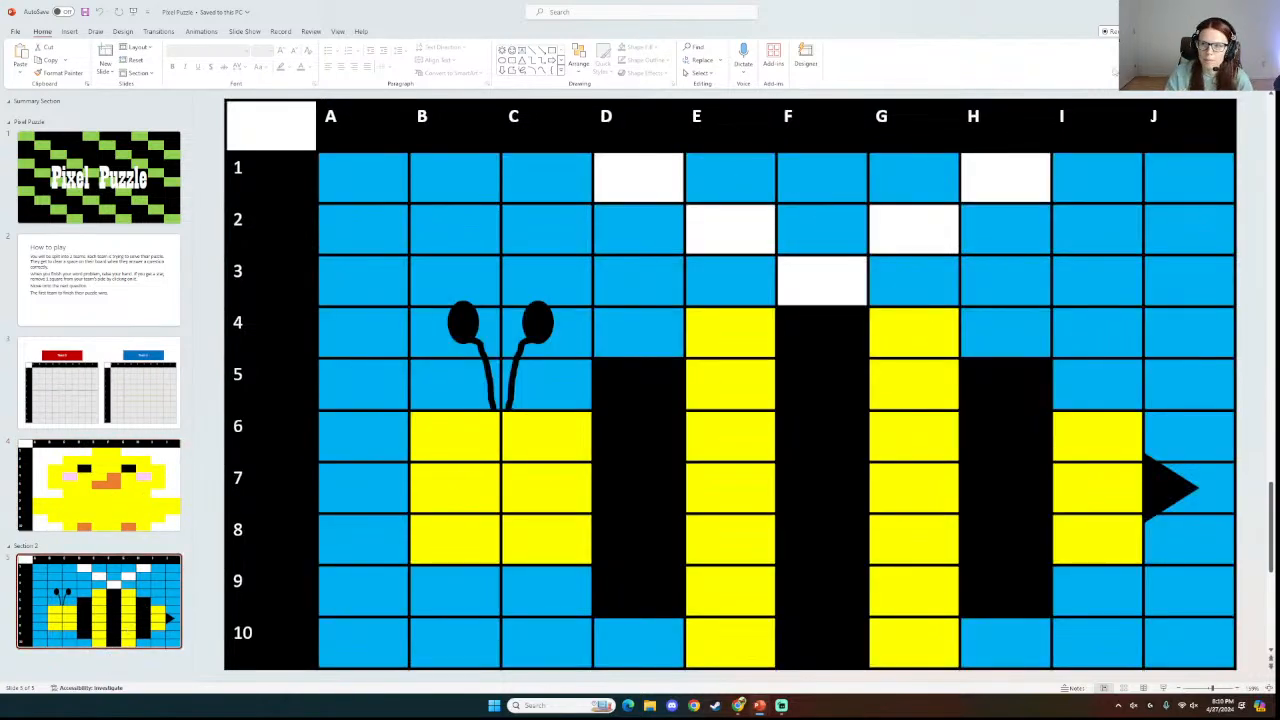
Open a new Chrome window, maximize it, and search Google for "10 by 10 pixel art".
{"action": "right_click", "coordinate": [738, 705]}
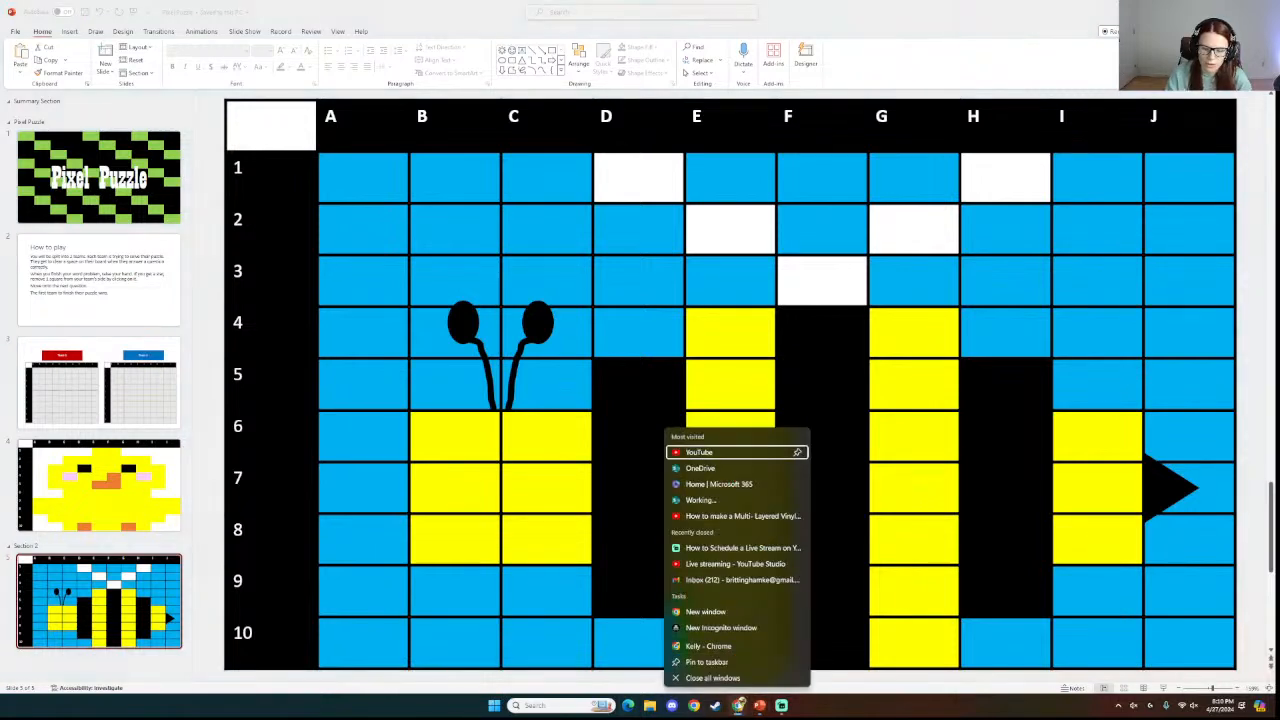
{"action": "left_click", "coordinate": [703, 611]}
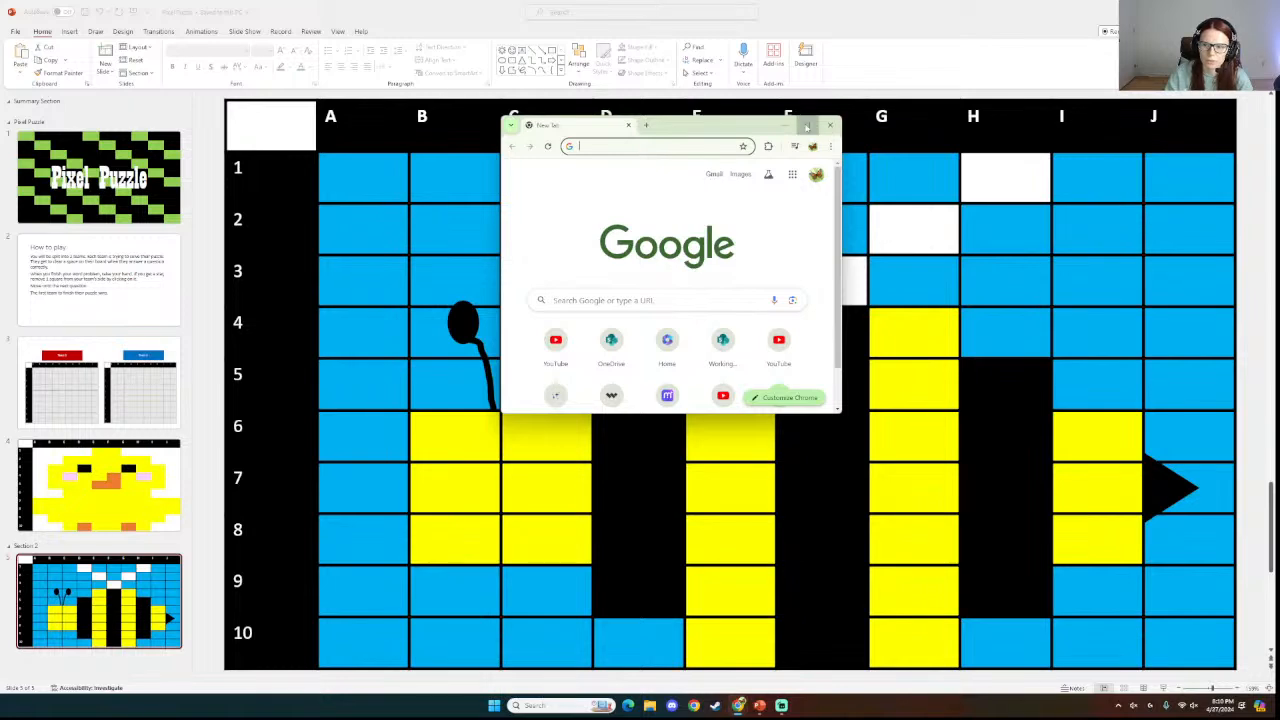
{"action": "left_click", "coordinate": [808, 125]}
{"action": "left_click", "coordinate": [616, 186]}
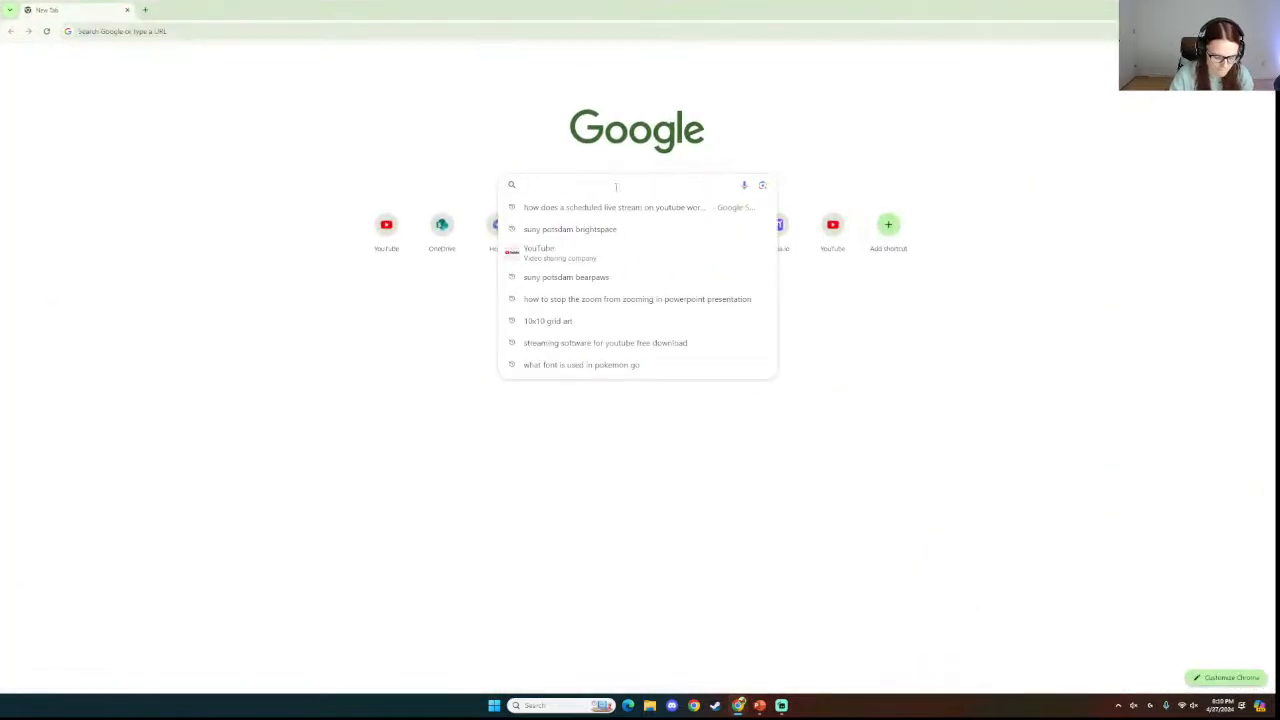
{"action": "type", "text": "10 by"}
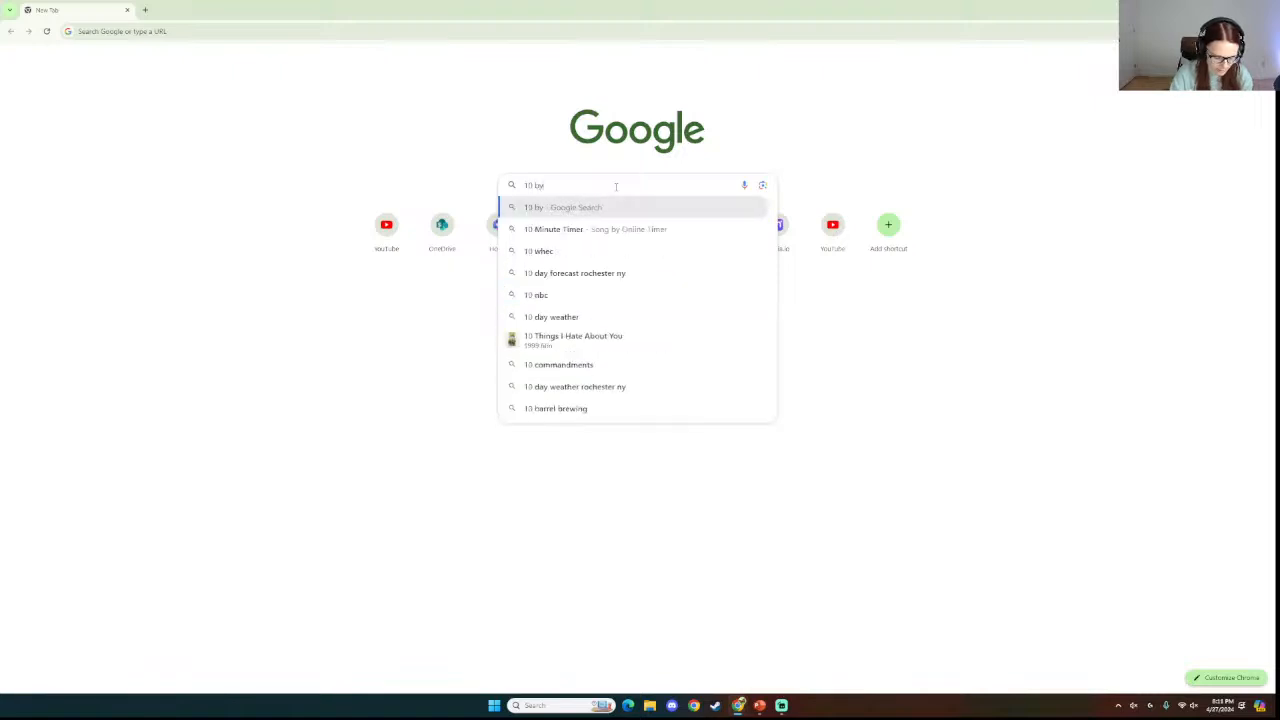
{"action": "type", "text": " 10 pill"}
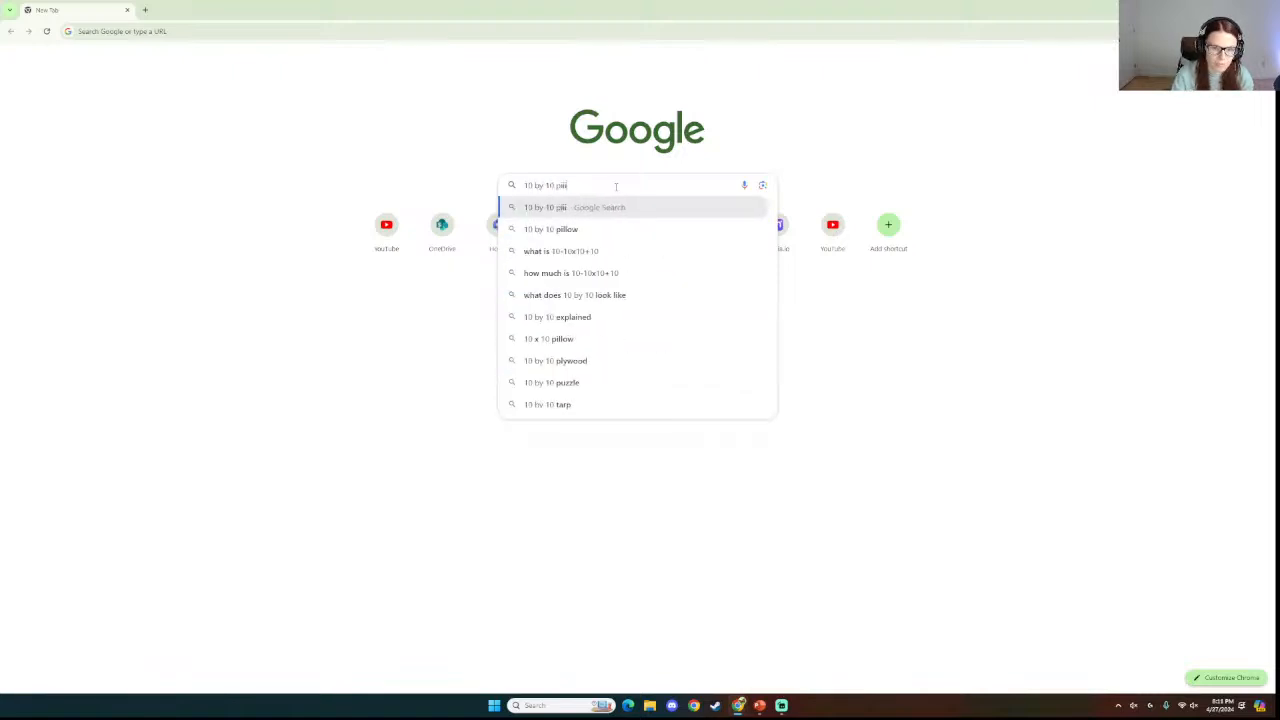
{"action": "key", "text": "BackSpace"}
{"action": "type", "text": "xel art"}
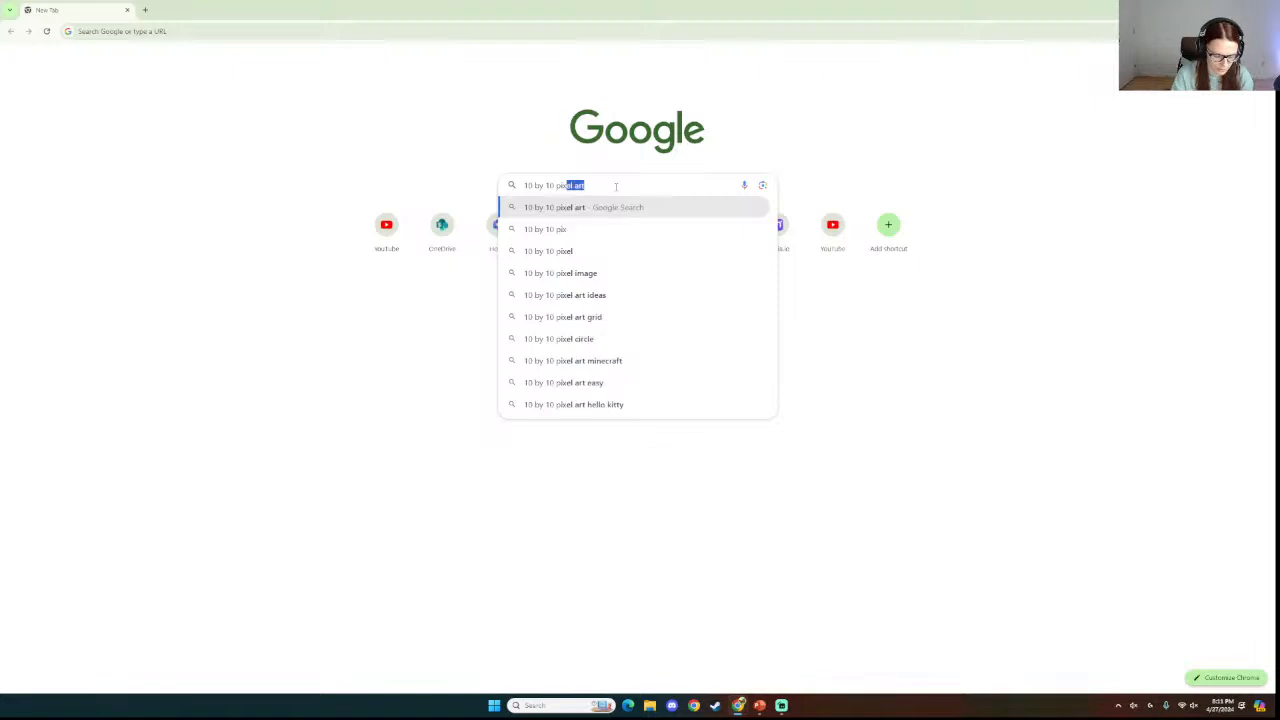
{"action": "key", "text": "Return"}
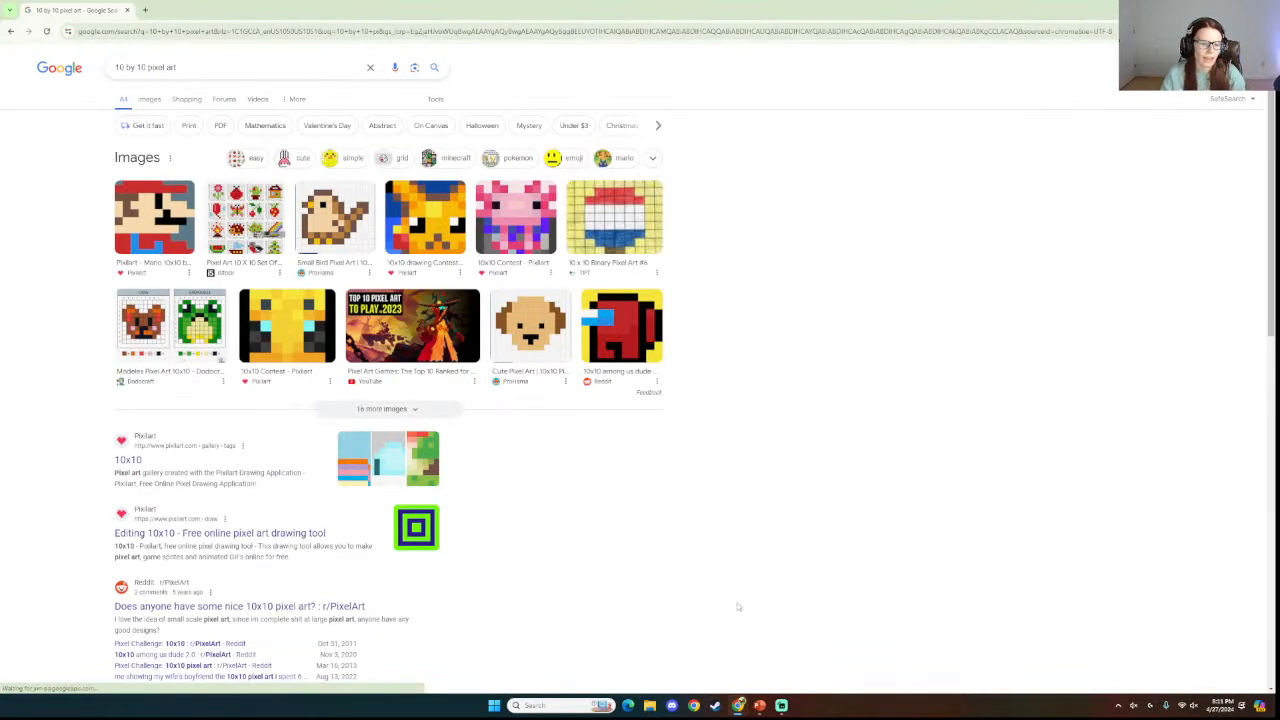
Narrow the image results to easy designs, preview the cute dog pixel art, and close the preview.
{"action": "left_click", "coordinate": [242, 157]}
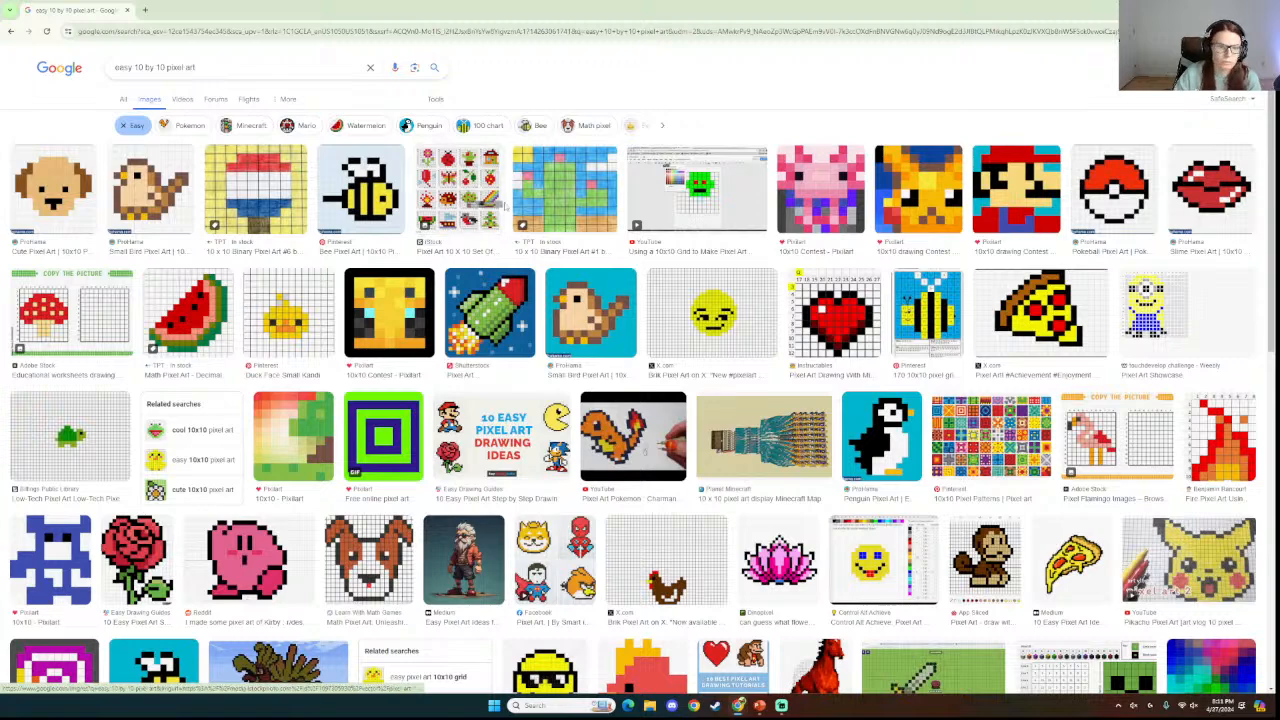
{"action": "left_click", "coordinate": [63, 192]}
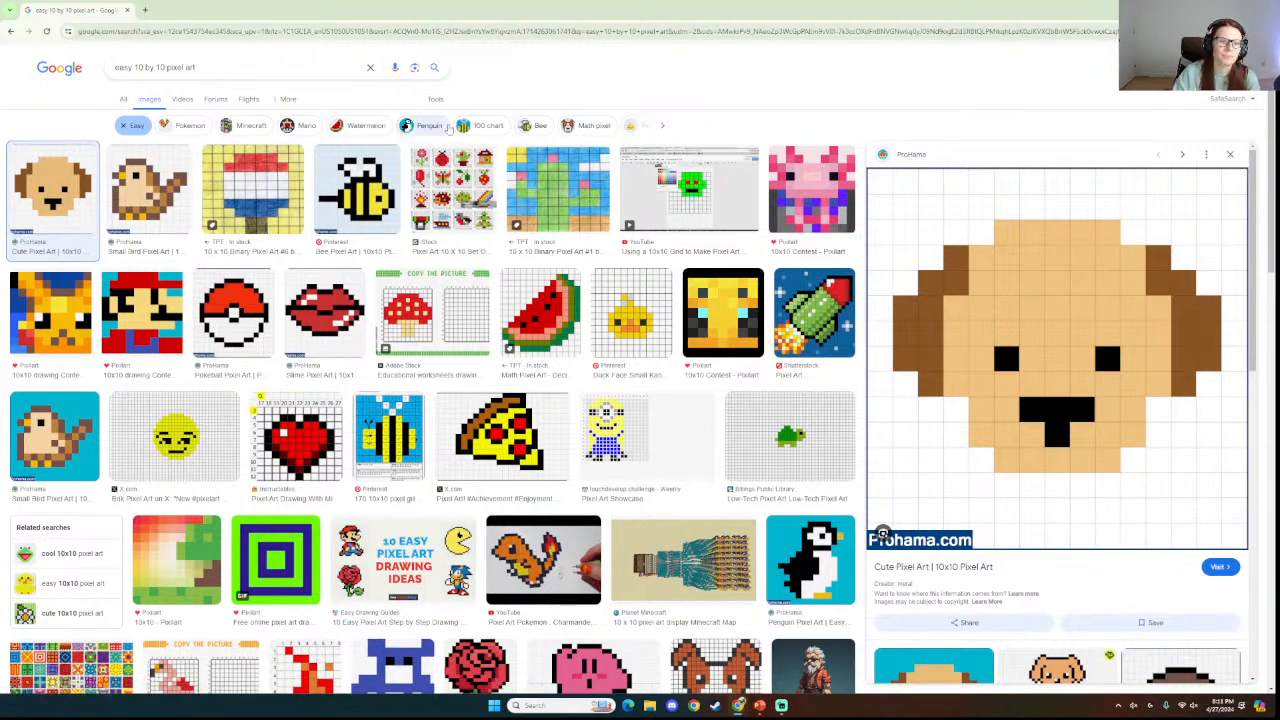
{"action": "left_click", "coordinate": [1230, 154]}
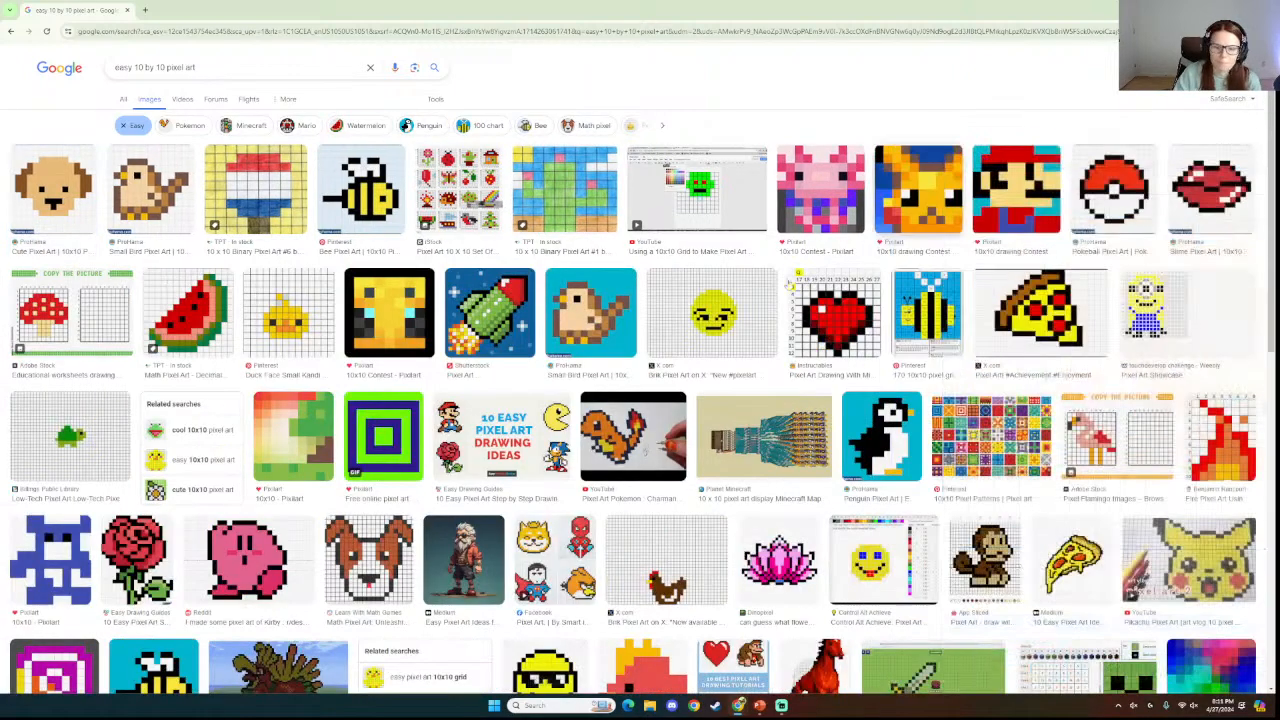
Search the images for "easy 10 by 10 pixel art springtime".
{"action": "left_click", "coordinate": [219, 68]}
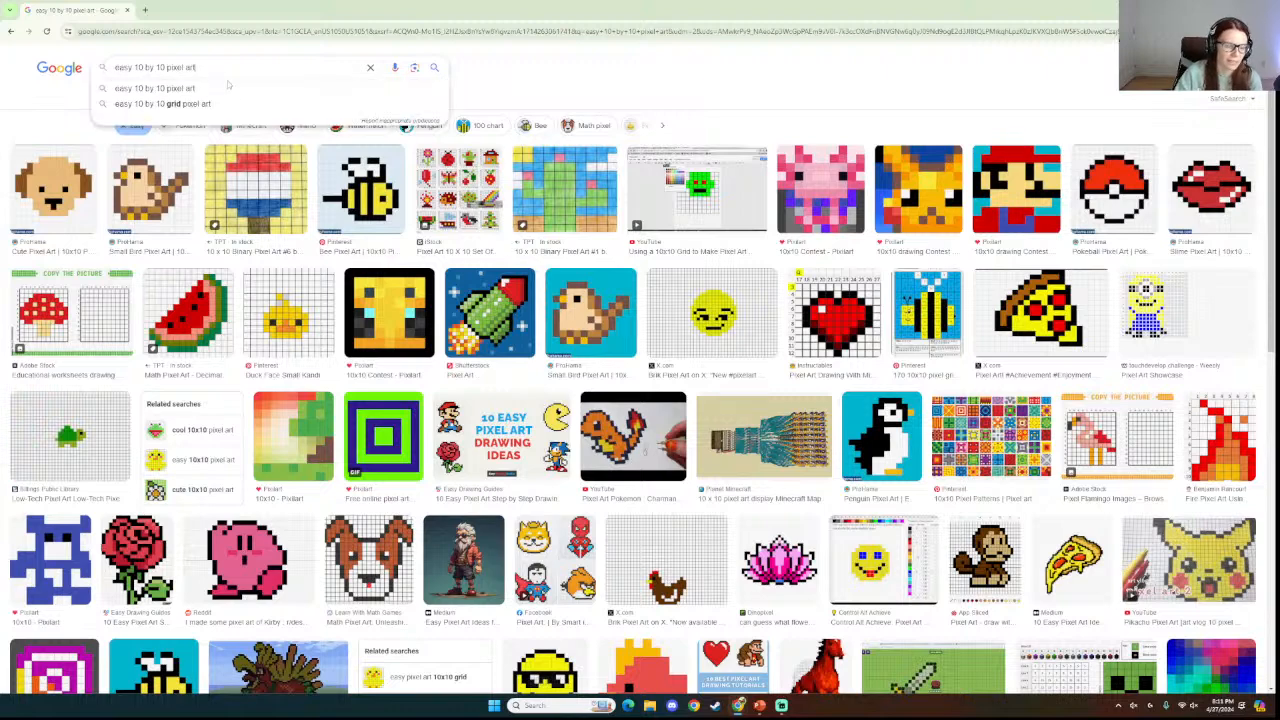
{"action": "type", "text": "sp"}
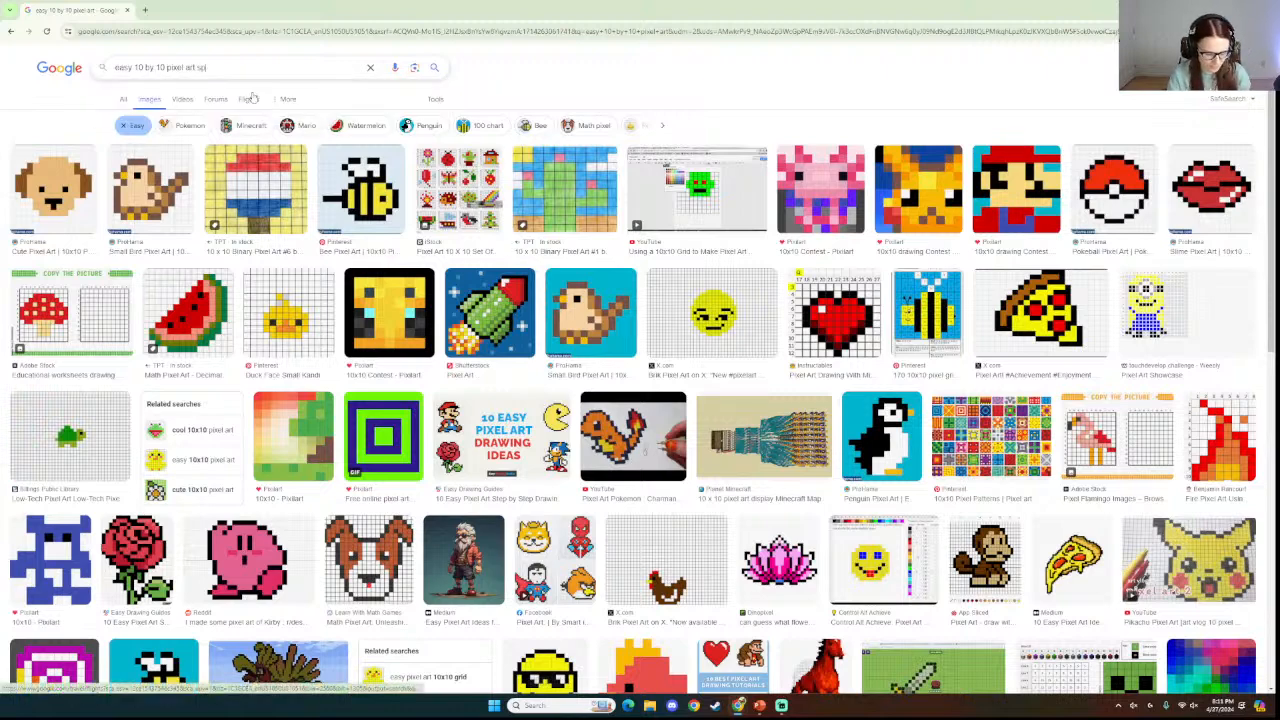
{"action": "type", "text": "ringtime"}
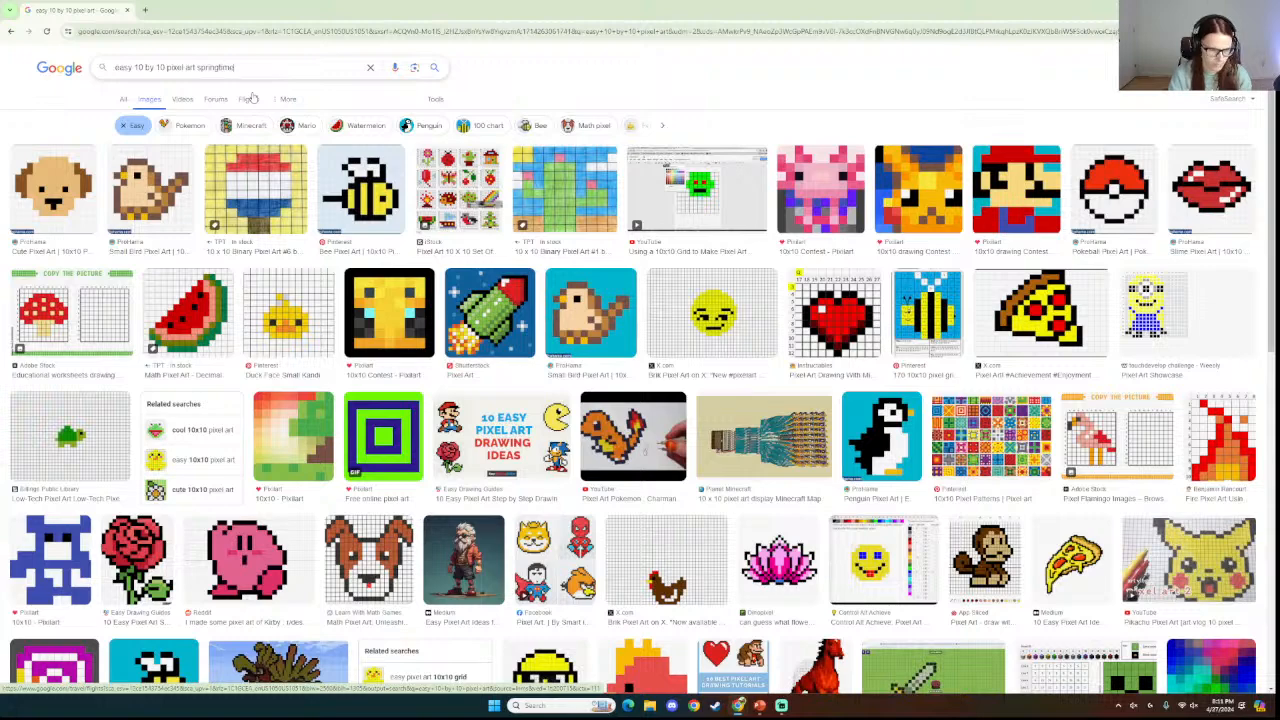
{"action": "key", "text": "Return"}
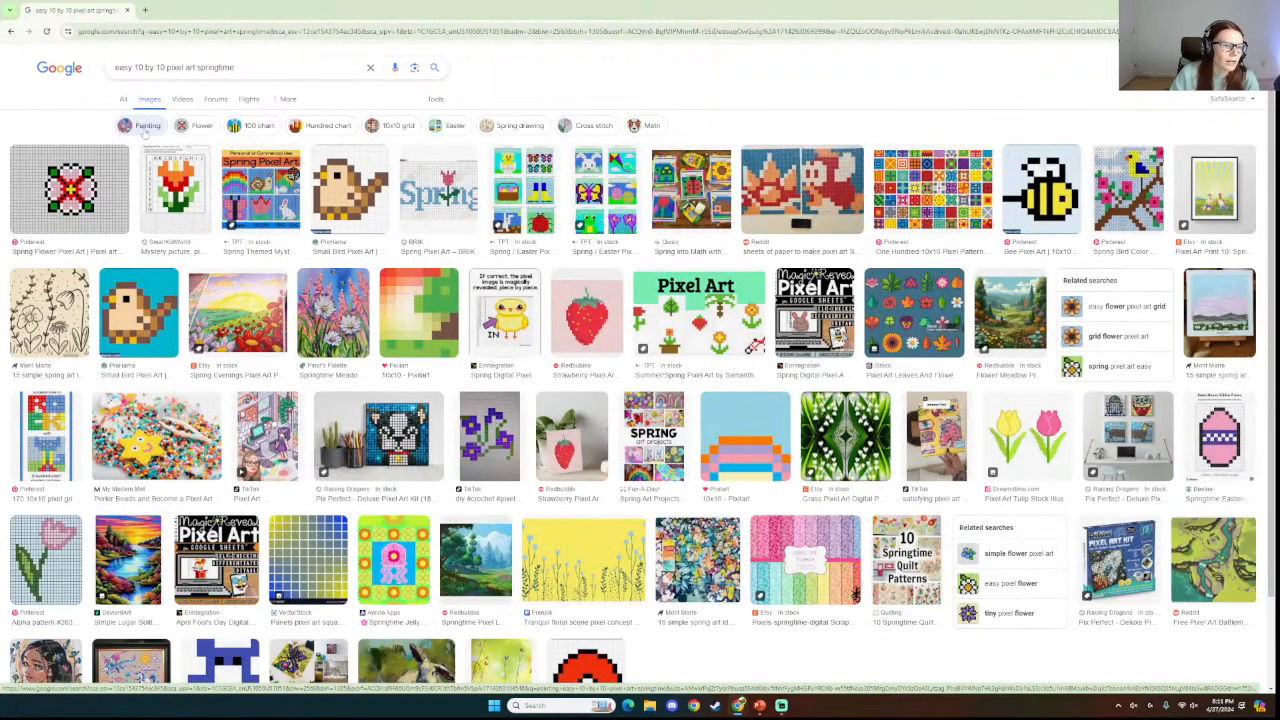
Narrow the springtime results to flowers, switch to the related search "grid flower pixel art", and browse the patterns.
{"action": "left_click", "coordinate": [200, 125]}
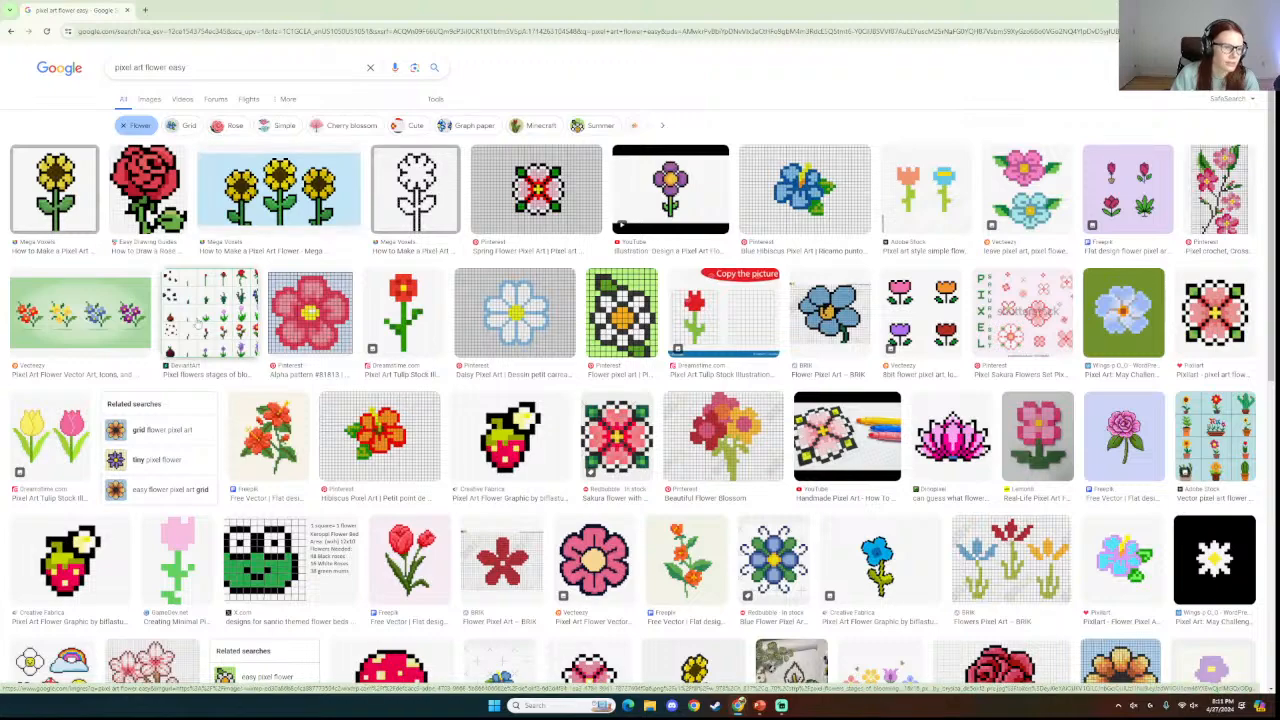
{"action": "left_click", "coordinate": [163, 429]}
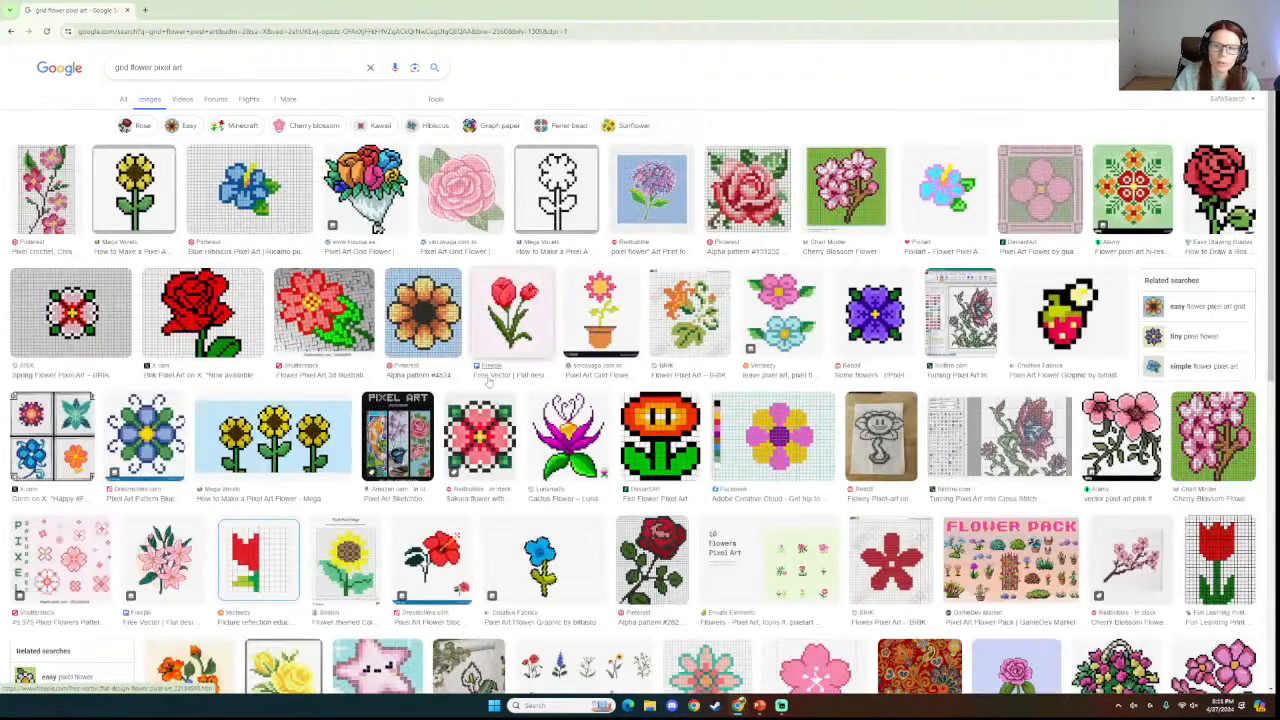
{"action": "scroll", "coordinate": [551, 382], "scroll_direction": "down", "scroll_amount": 5}
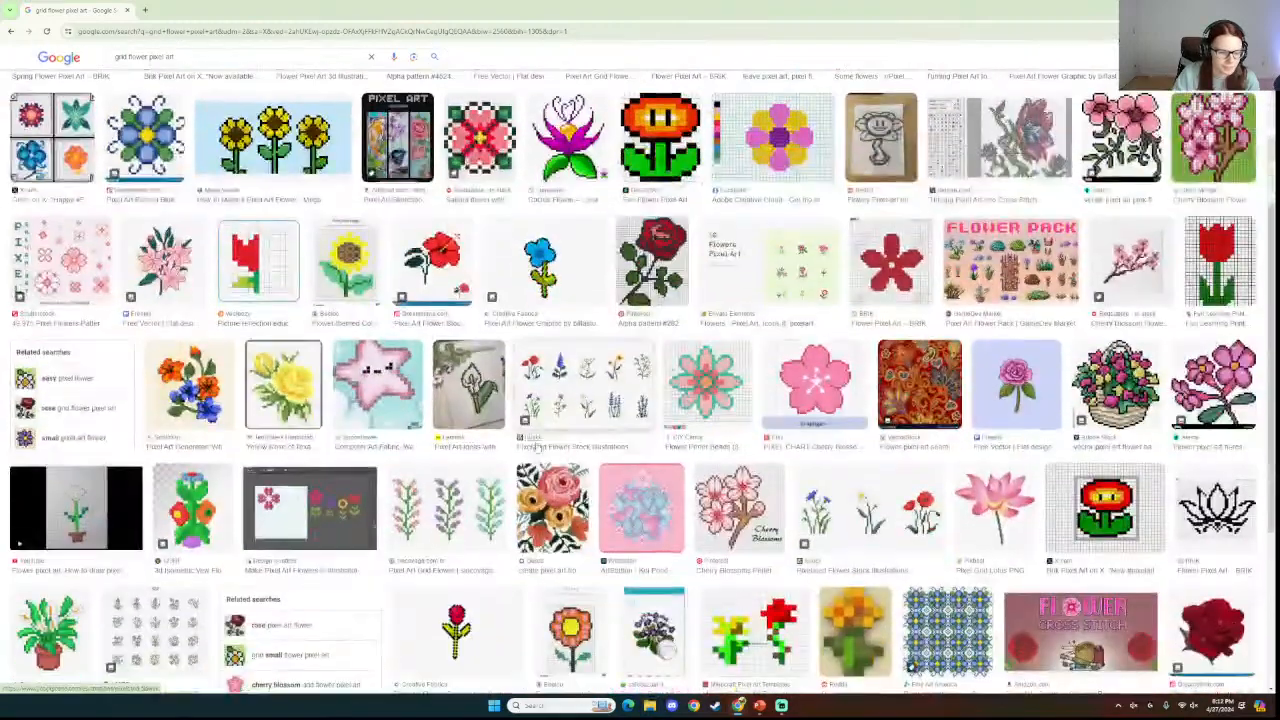
{"action": "scroll", "coordinate": [537, 448], "scroll_direction": "down", "scroll_amount": 3}
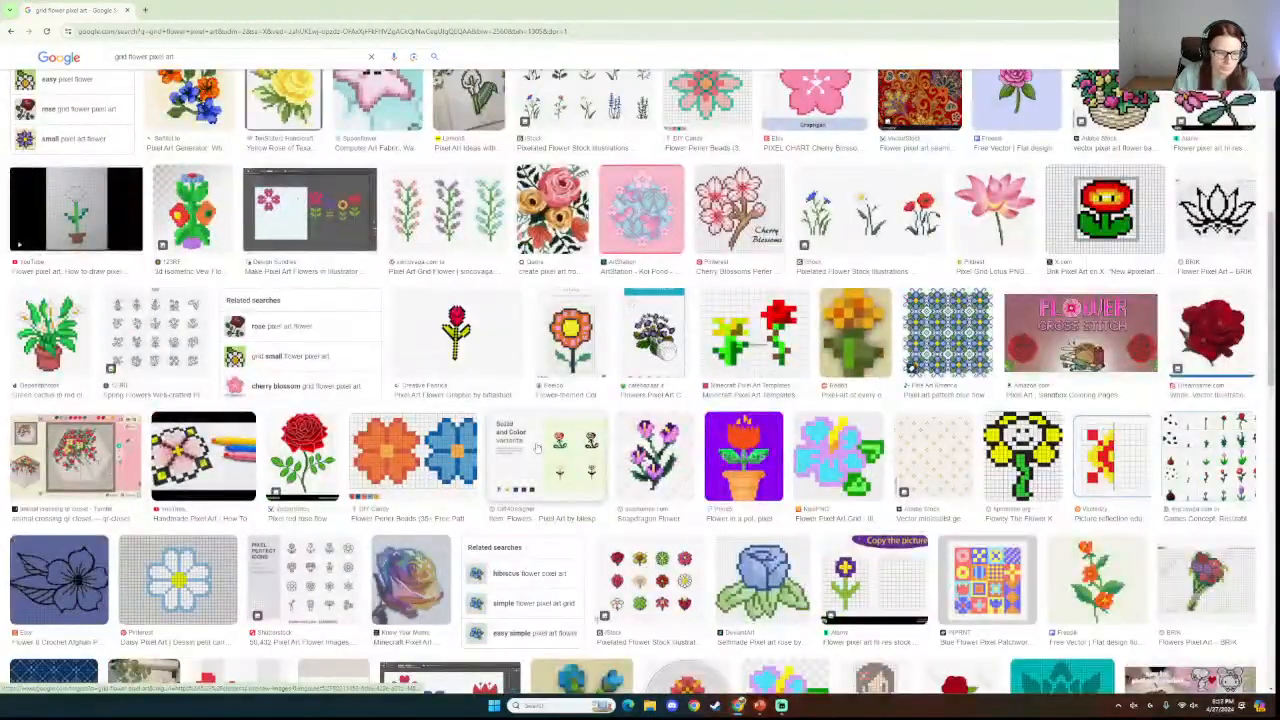
{"action": "scroll", "coordinate": [537, 448], "scroll_direction": "down", "scroll_amount": 1}
{"action": "scroll", "coordinate": [537, 448], "scroll_direction": "up", "scroll_amount": 7}
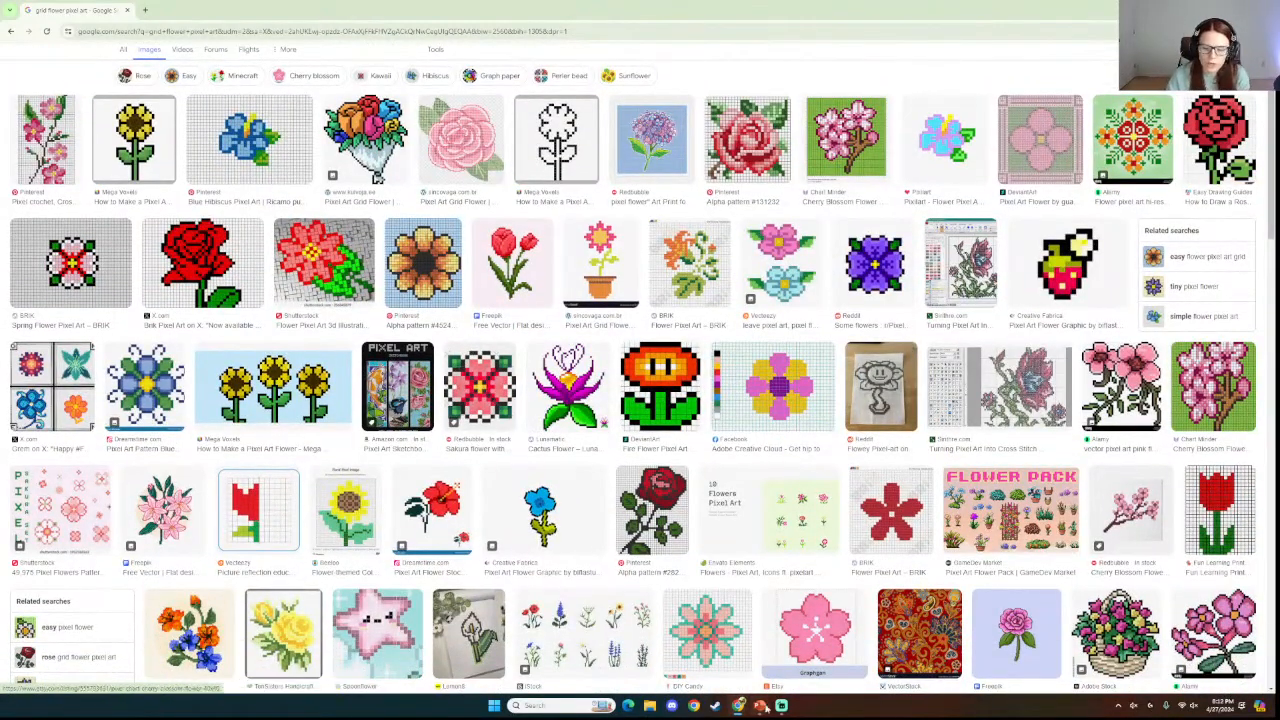
Switch to Presentation2 in PowerPoint, search online pictures for "cute puppy clipart", and insert the brown cartoon dog on slide 4.
{"action": "mouse_move", "coordinate": [759, 705]}
{"action": "left_click", "coordinate": [715, 650]}
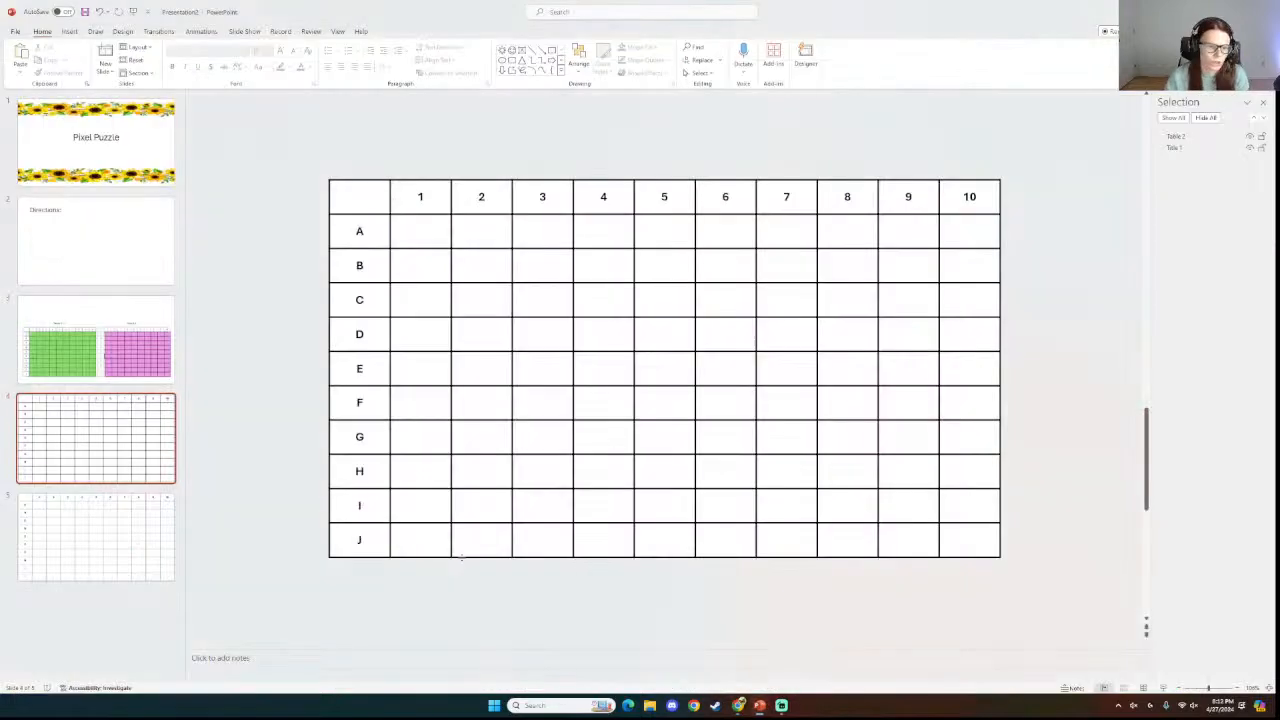
{"action": "left_click", "coordinate": [69, 31]}
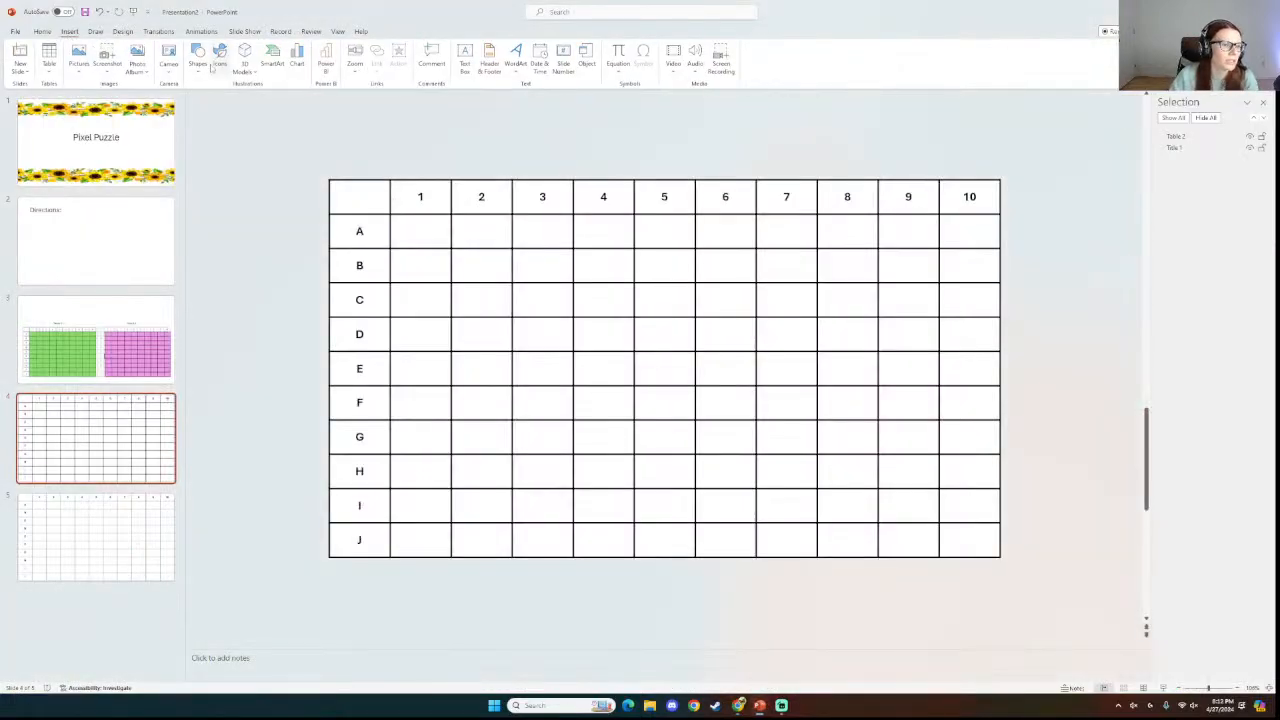
{"action": "left_click", "coordinate": [80, 63]}
{"action": "left_click", "coordinate": [100, 131]}
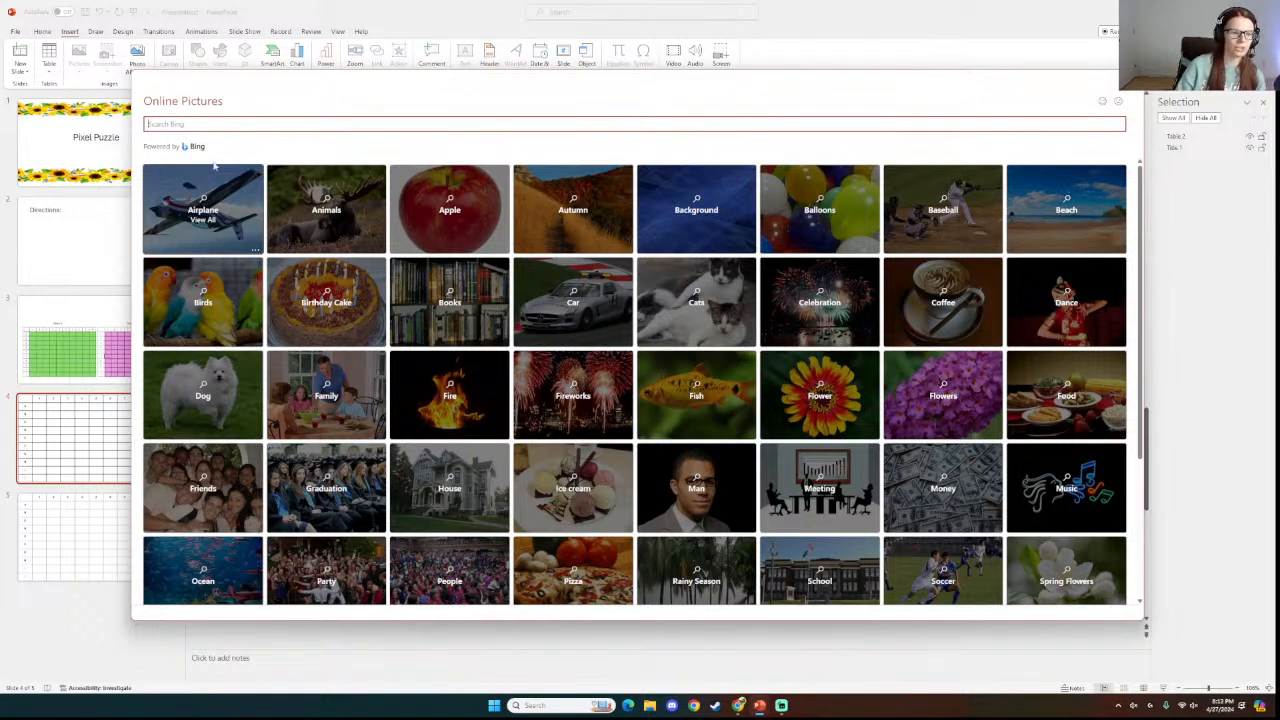
{"action": "type", "text": "ca"}
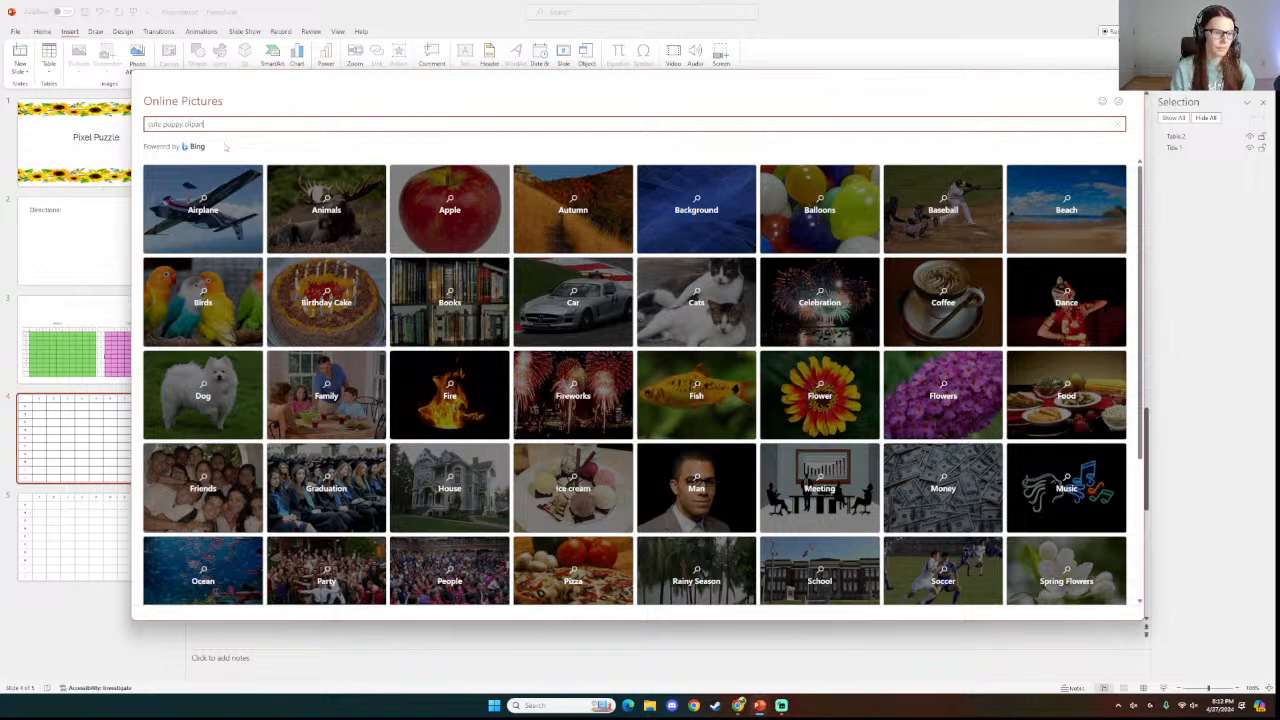
{"action": "key", "text": "Return"}
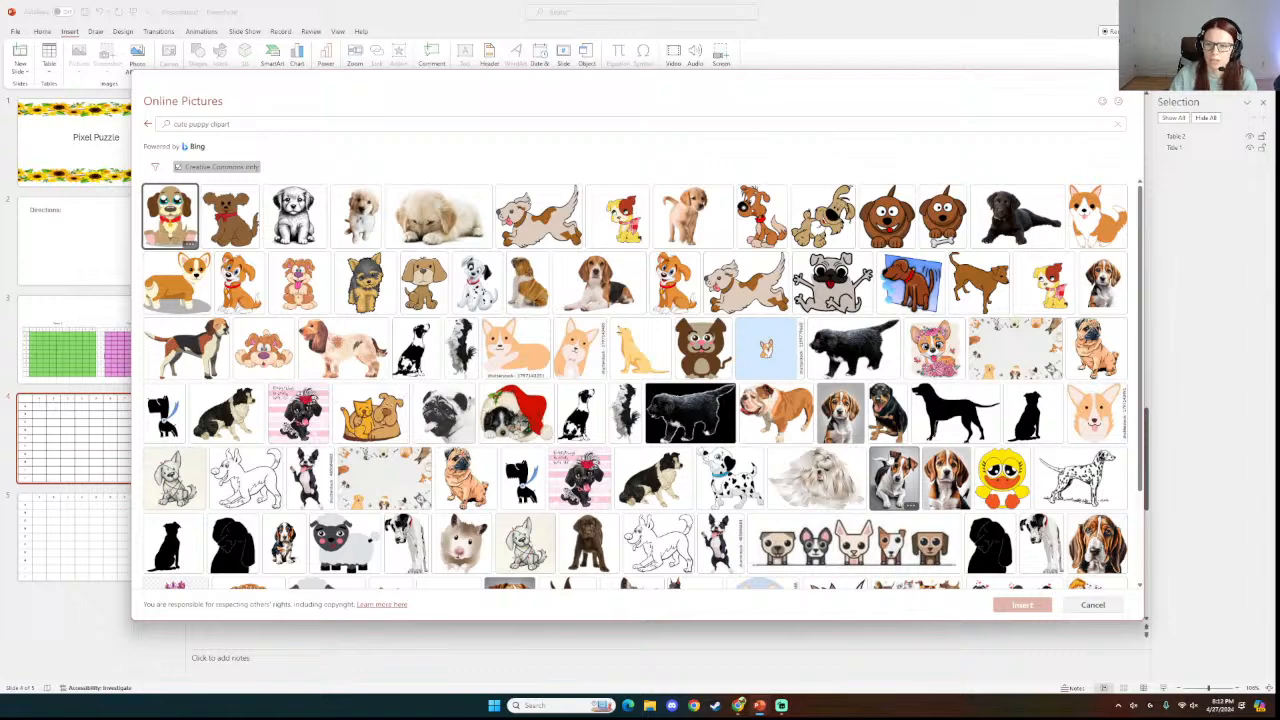
{"action": "left_click", "coordinate": [888, 218]}
{"action": "left_click", "coordinate": [1020, 604]}
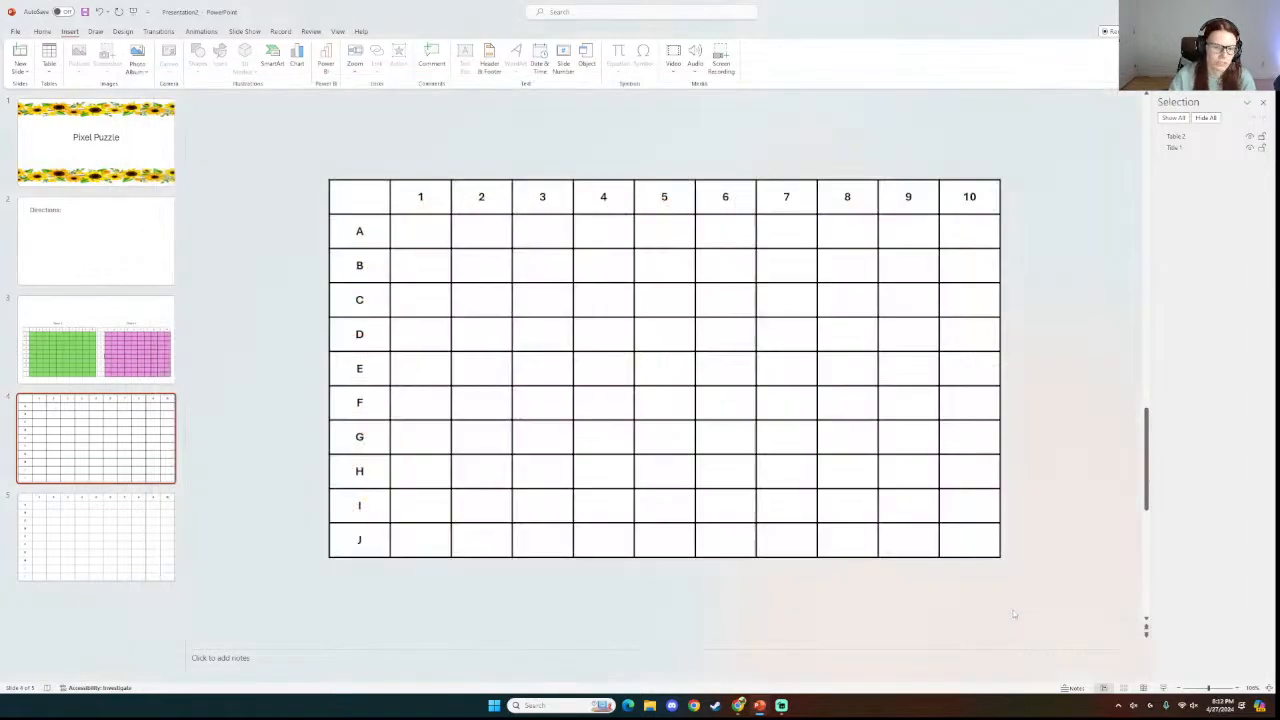
Move the dog picture near cell A1 of the slide 4 grid and stretch it across to column 10 and down to row J.
{"action": "left_click_drag", "start_coordinate": [587, 297], "coordinate": [397, 228]}
{"action": "left_click_drag", "start_coordinate": [473, 268], "coordinate": [496, 297]}
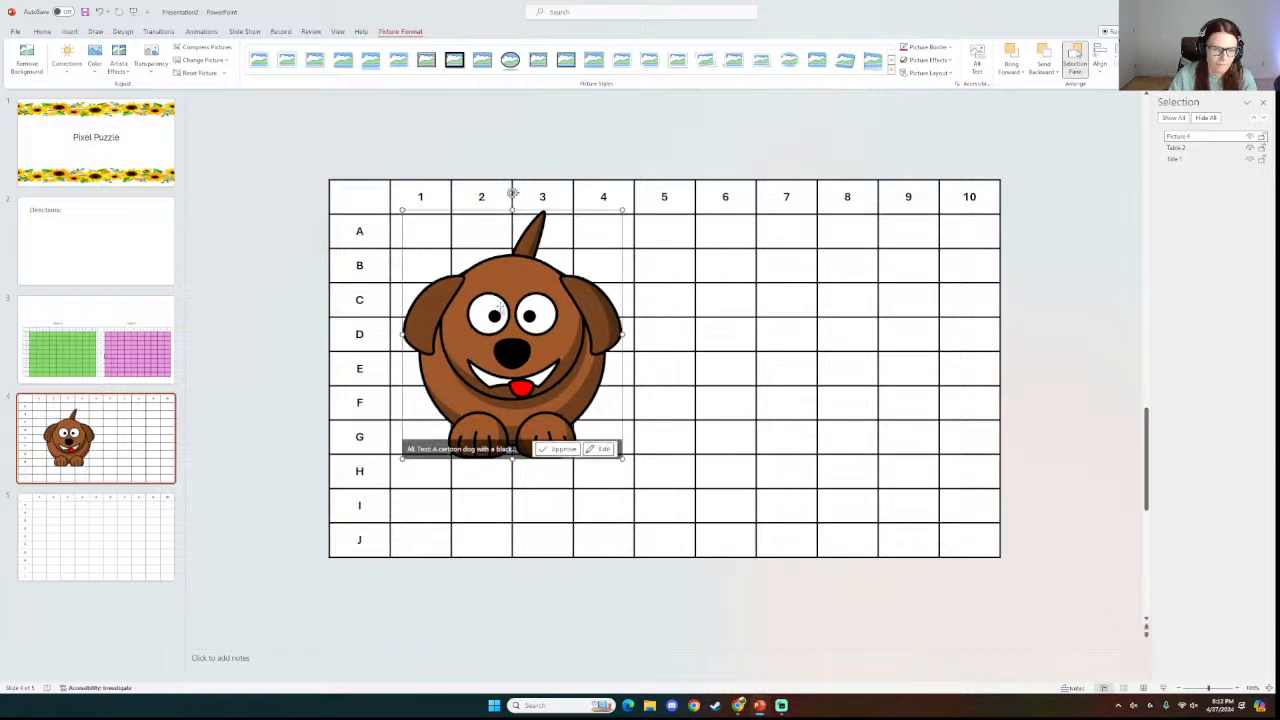
{"action": "left_click_drag", "start_coordinate": [624, 334], "coordinate": [999, 338]}
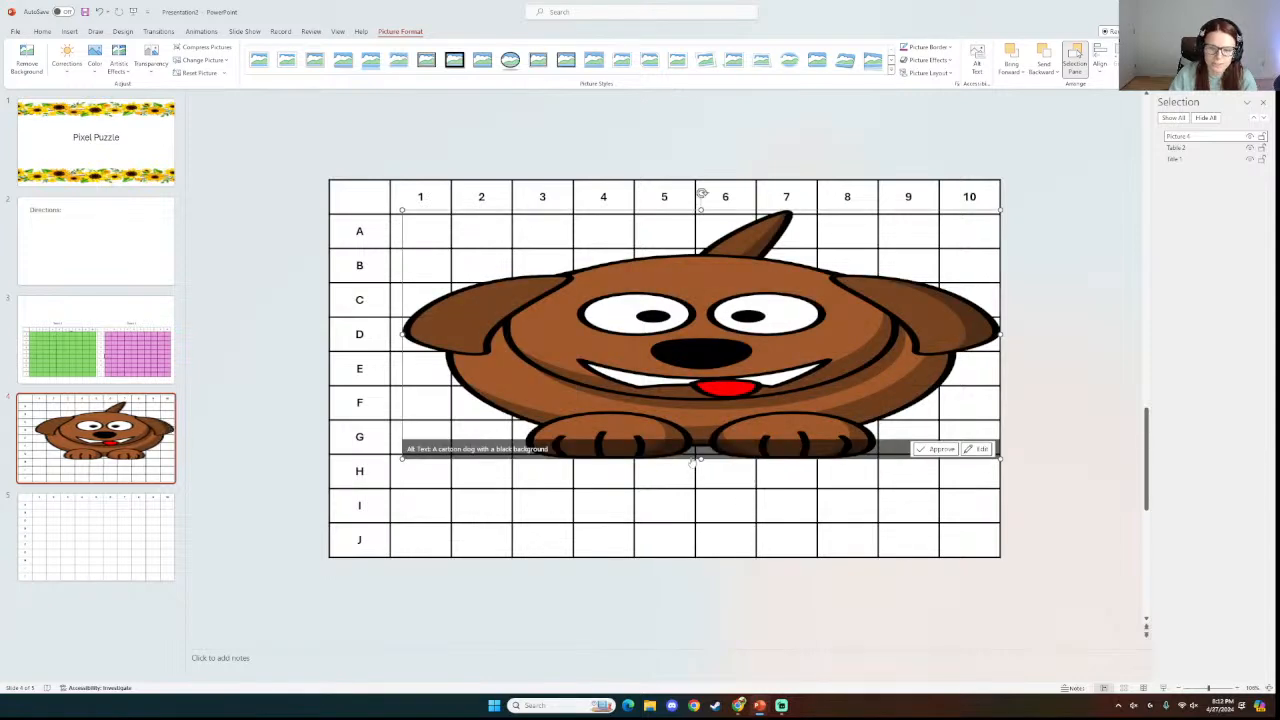
{"action": "left_click_drag", "start_coordinate": [700, 458], "coordinate": [704, 556]}
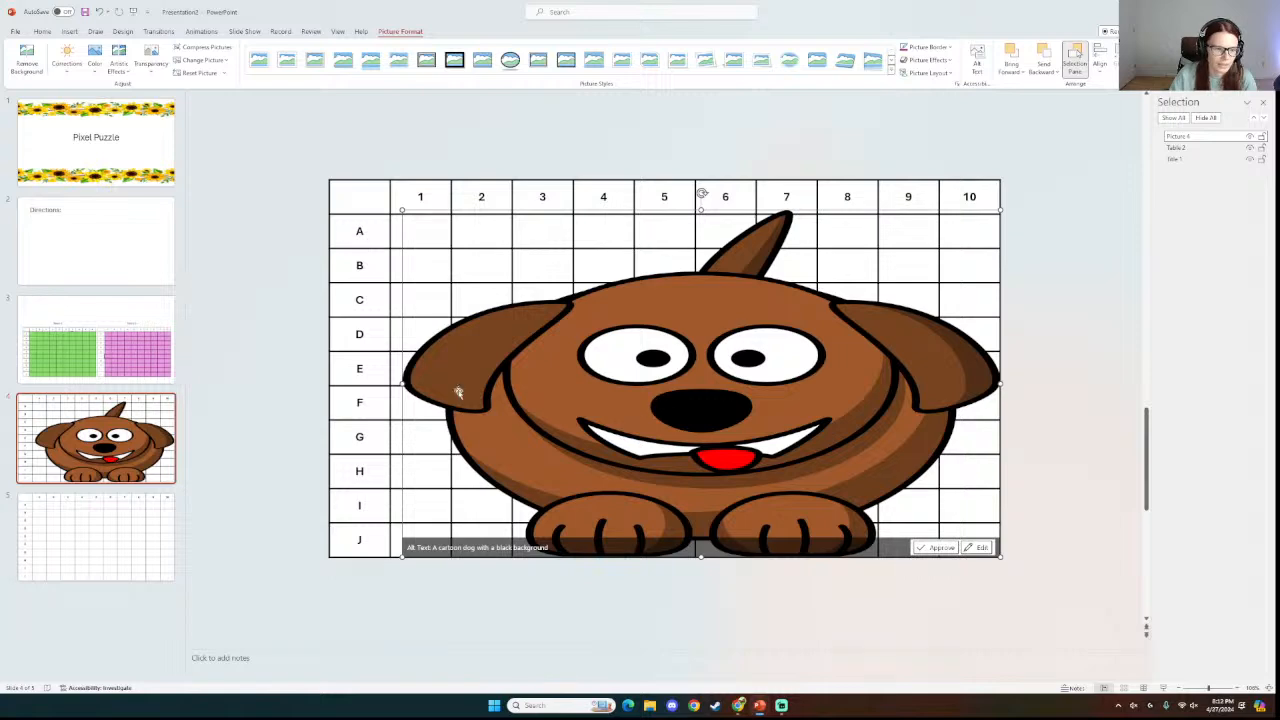
Fine-tune the dog picture's position and its upper and side edges so it fits within grid cells A1 to J10.
{"action": "left_click", "coordinate": [253, 401]}
{"action": "left_click_drag", "start_coordinate": [795, 385], "coordinate": [780, 385]}
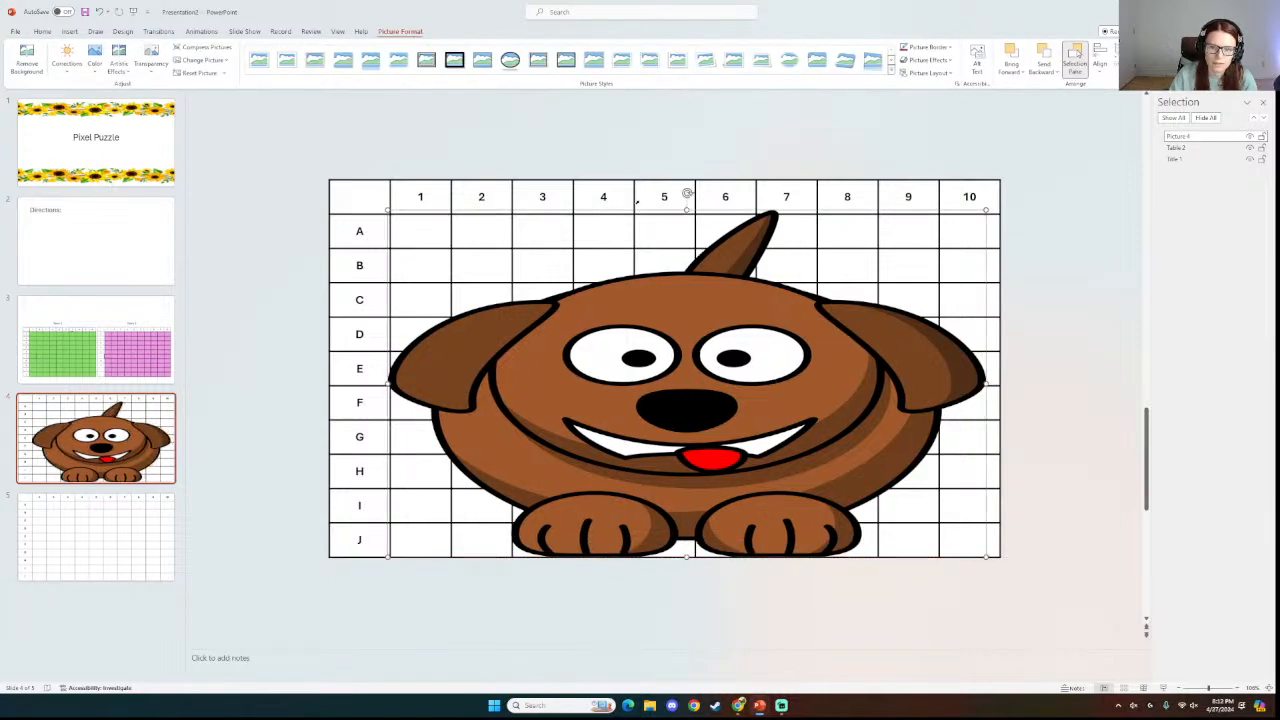
{"action": "left_click_drag", "start_coordinate": [686, 211], "coordinate": [688, 214]}
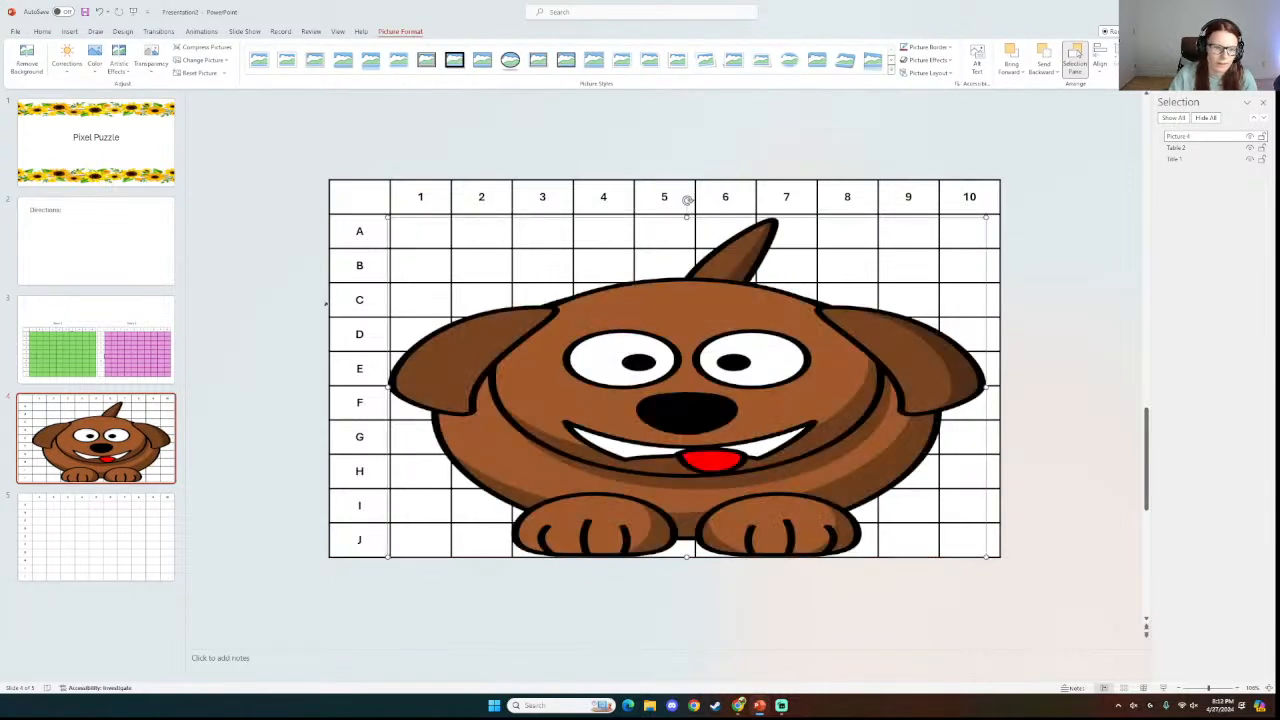
{"action": "left_click", "coordinate": [290, 302]}
{"action": "left_click", "coordinate": [420, 378]}
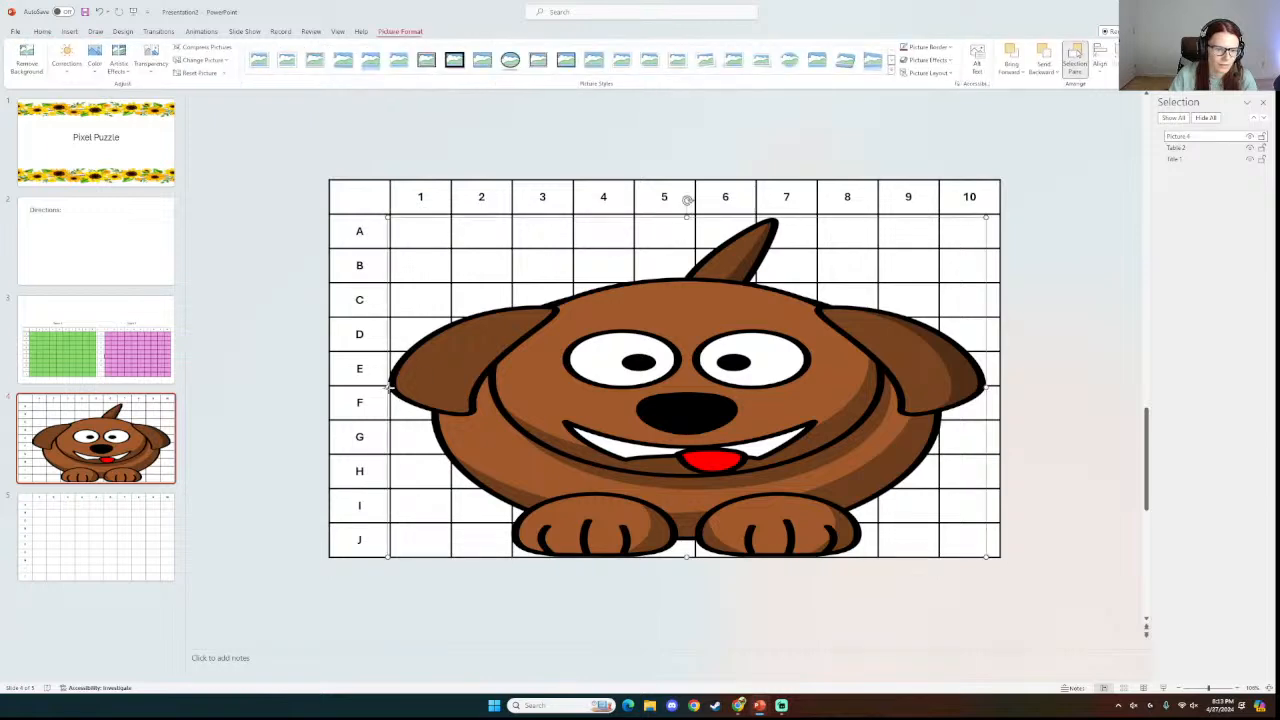
{"action": "left_click", "coordinate": [253, 395]}
Run the slide show from slide 3, uncover Team 1 cells including B2, C6, E5, G6, D7 and F2, end it, and view slide 5.
{"action": "left_click", "coordinate": [117, 323]}
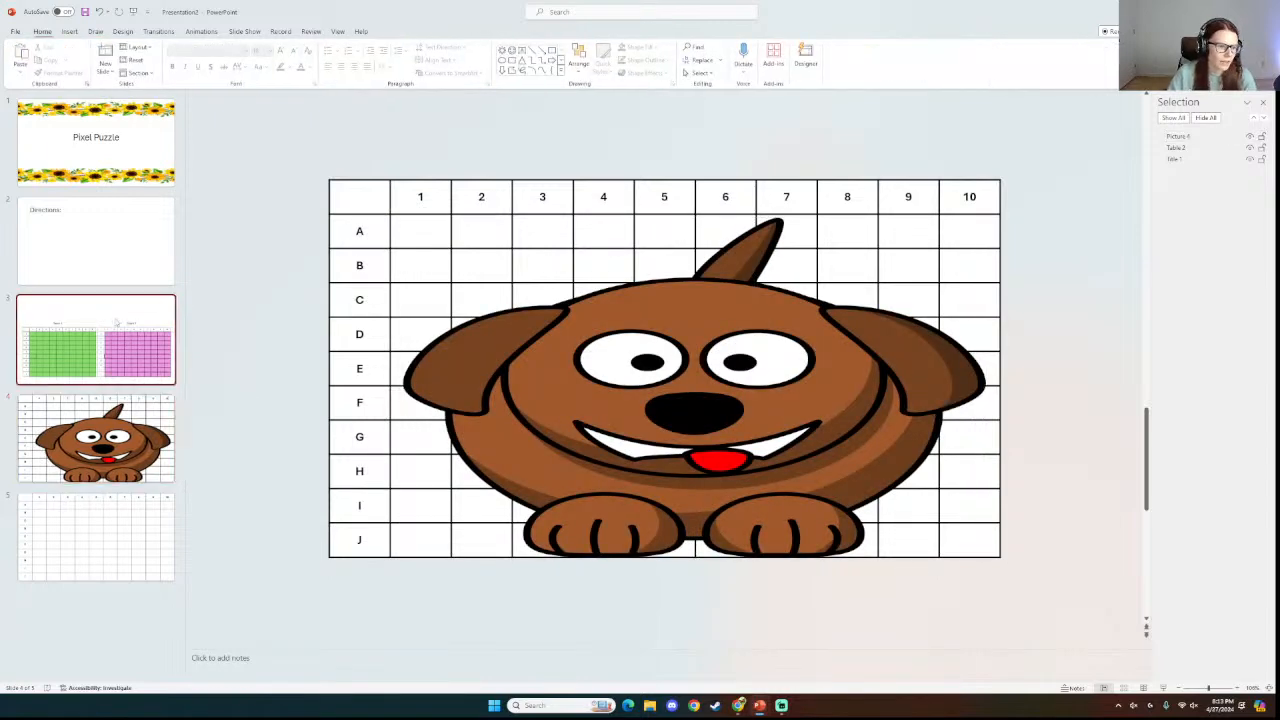
{"action": "left_click", "coordinate": [1162, 688]}
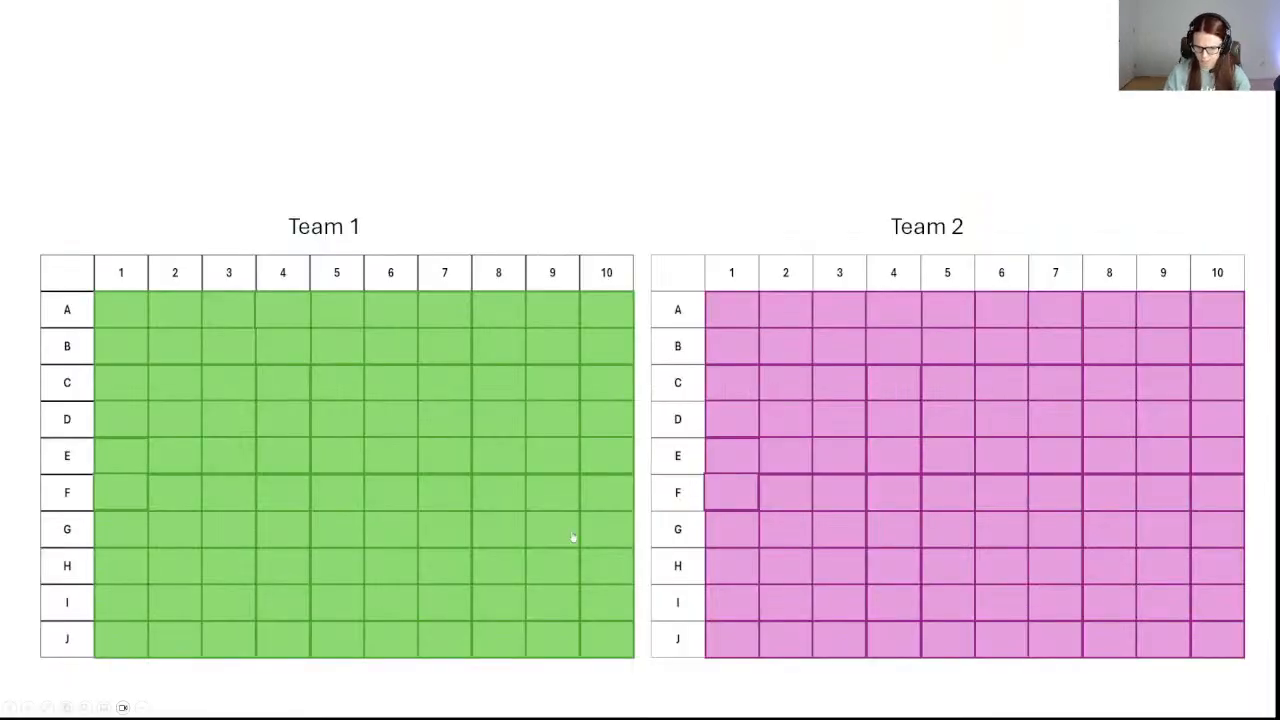
{"action": "left_click", "coordinate": [172, 341]}
{"action": "left_click", "coordinate": [400, 388]}
{"action": "left_click", "coordinate": [476, 465]}
{"action": "left_click", "coordinate": [395, 542]}
{"action": "left_click", "coordinate": [281, 581]}
{"action": "left_click", "coordinate": [327, 478]}
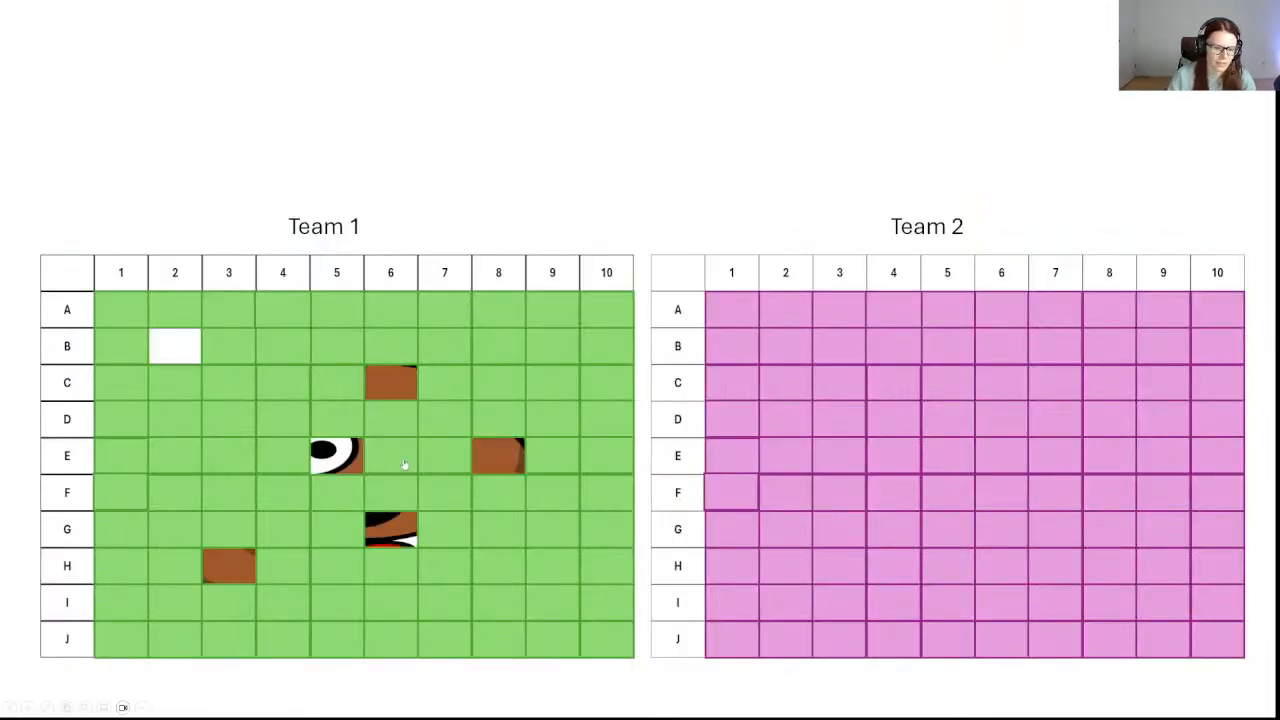
{"action": "left_click", "coordinate": [460, 428]}
{"action": "left_click", "coordinate": [570, 345]}
{"action": "left_click", "coordinate": [309, 346]}
{"action": "left_click", "coordinate": [197, 410]}
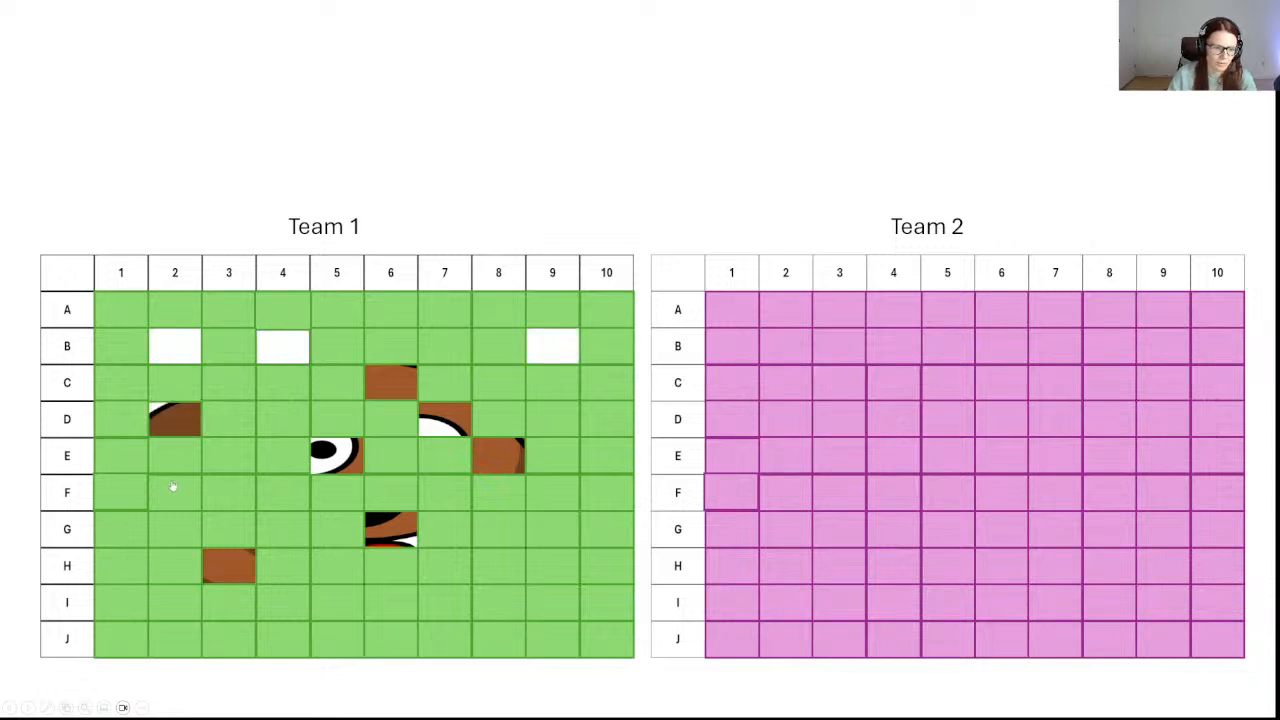
{"action": "left_click", "coordinate": [172, 487]}
{"action": "left_click", "coordinate": [533, 592]}
{"action": "left_click", "coordinate": [572, 458]}
{"action": "left_click", "coordinate": [424, 470]}
{"action": "left_click", "coordinate": [396, 470]}
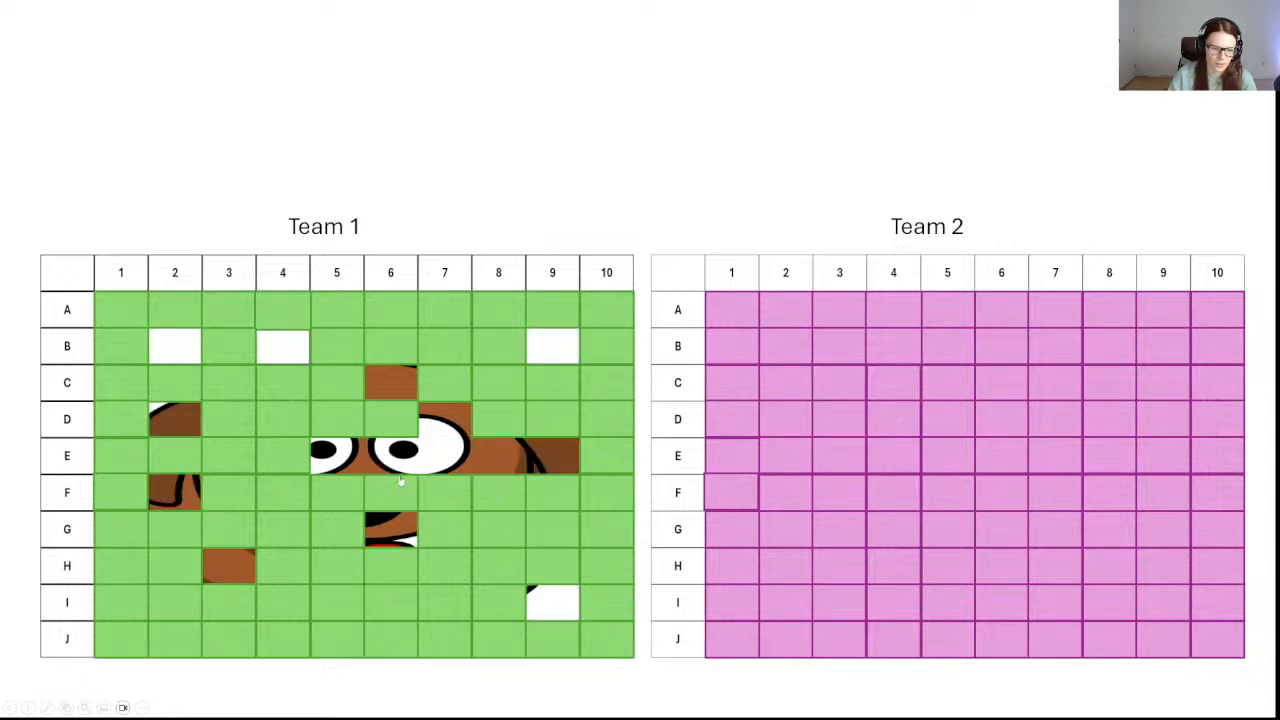
{"action": "left_click", "coordinate": [400, 482]}
{"action": "left_click", "coordinate": [451, 500]}
{"action": "key", "text": "Escape"}
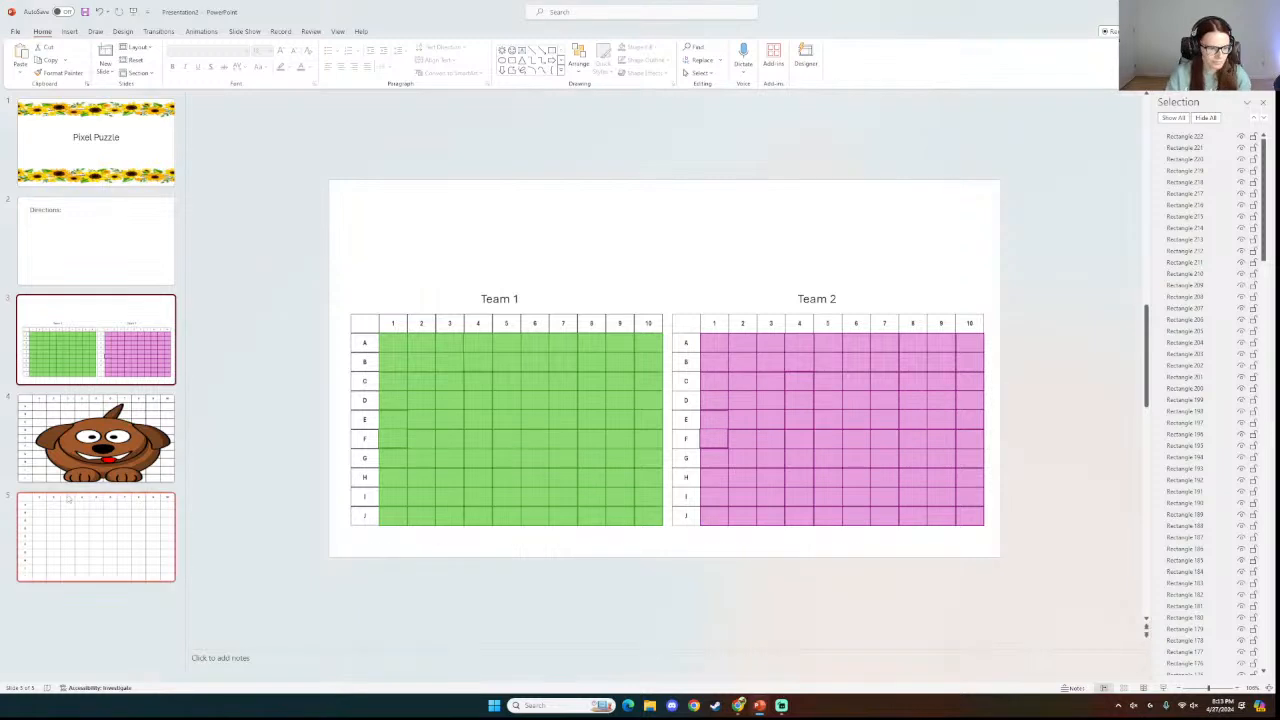
{"action": "left_click", "coordinate": [72, 460]}
{"action": "left_click", "coordinate": [80, 515]}
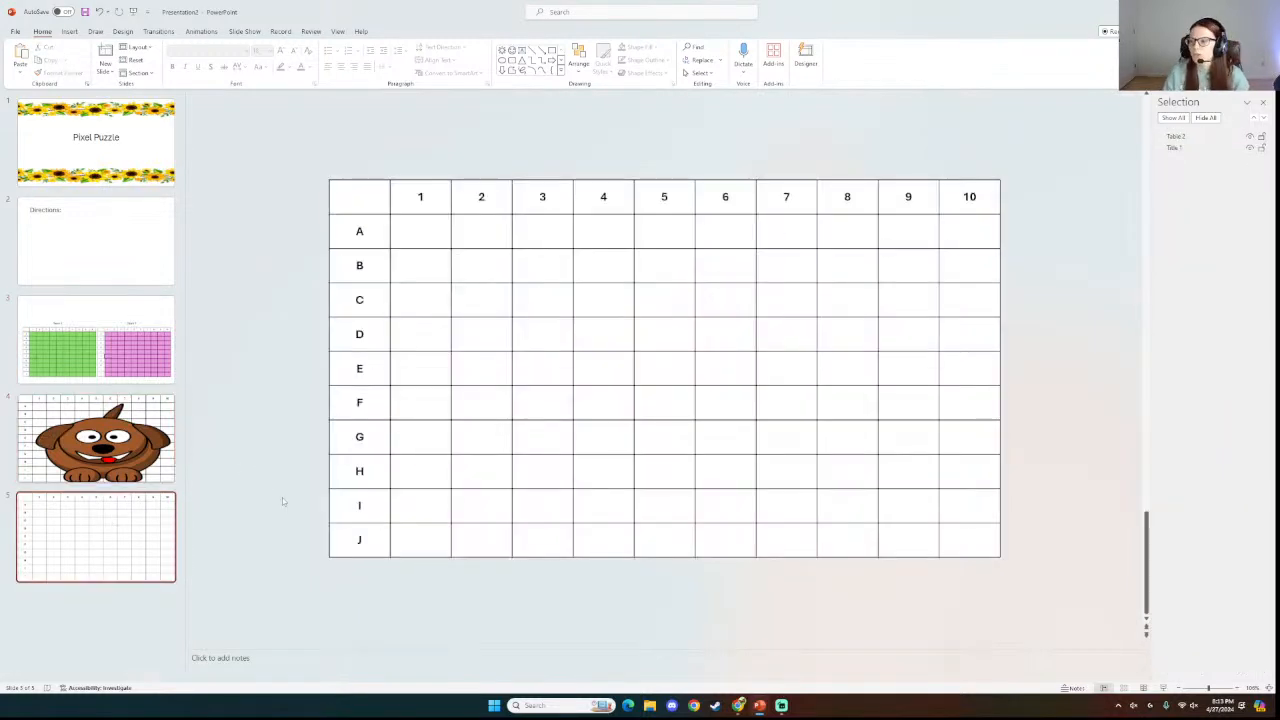